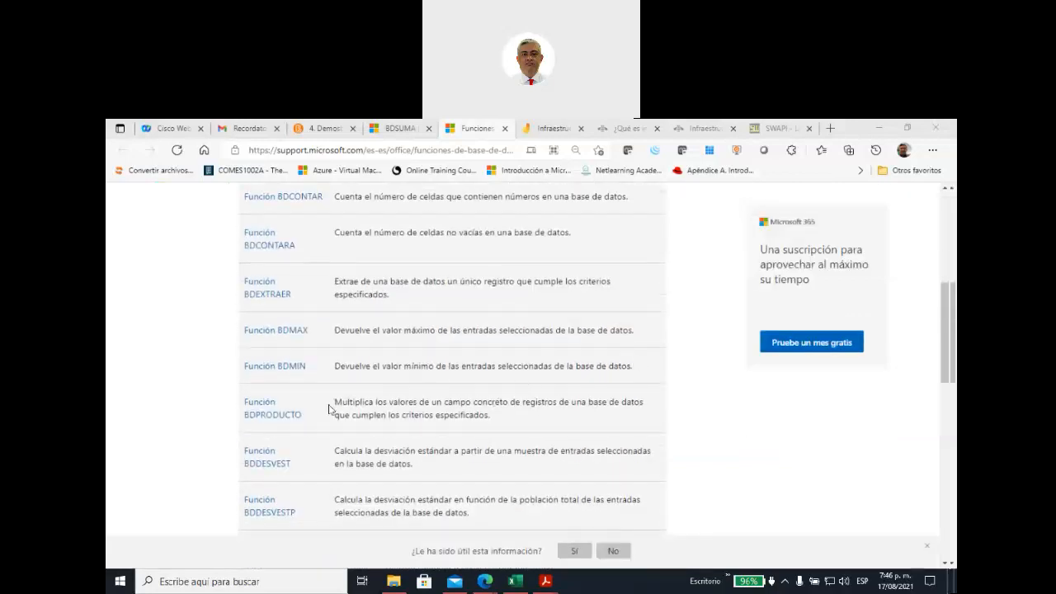
Review the descriptions of the BDSUMA, BDCONTARA and BDCONTAR functions in the database functions list
{"action": "scroll", "coordinate": [330, 411], "scroll_direction": "down", "scroll_amount": 3}
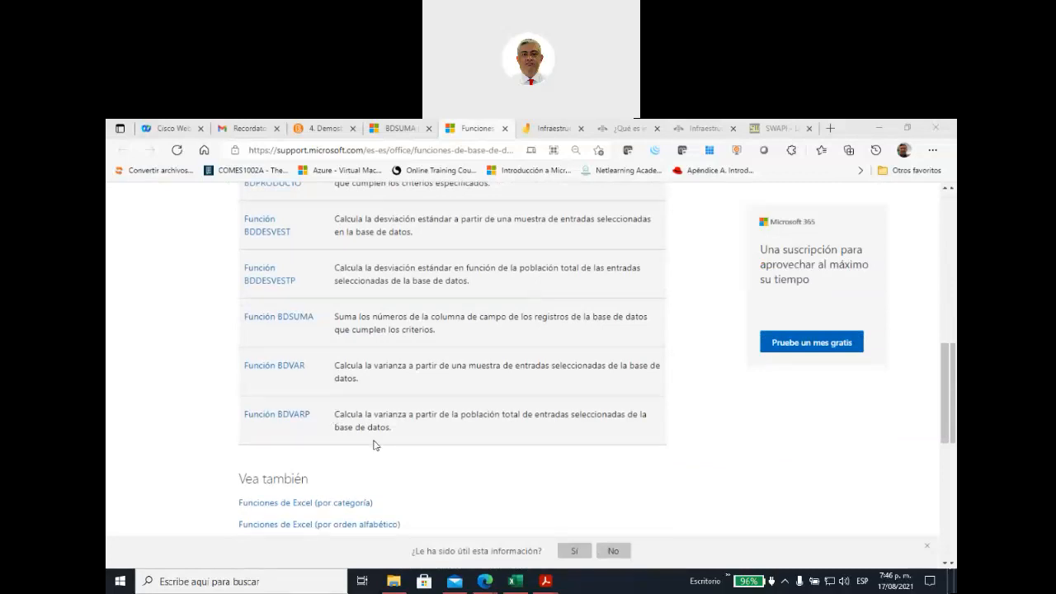
{"action": "scroll", "coordinate": [407, 468], "scroll_direction": "up", "scroll_amount": 2}
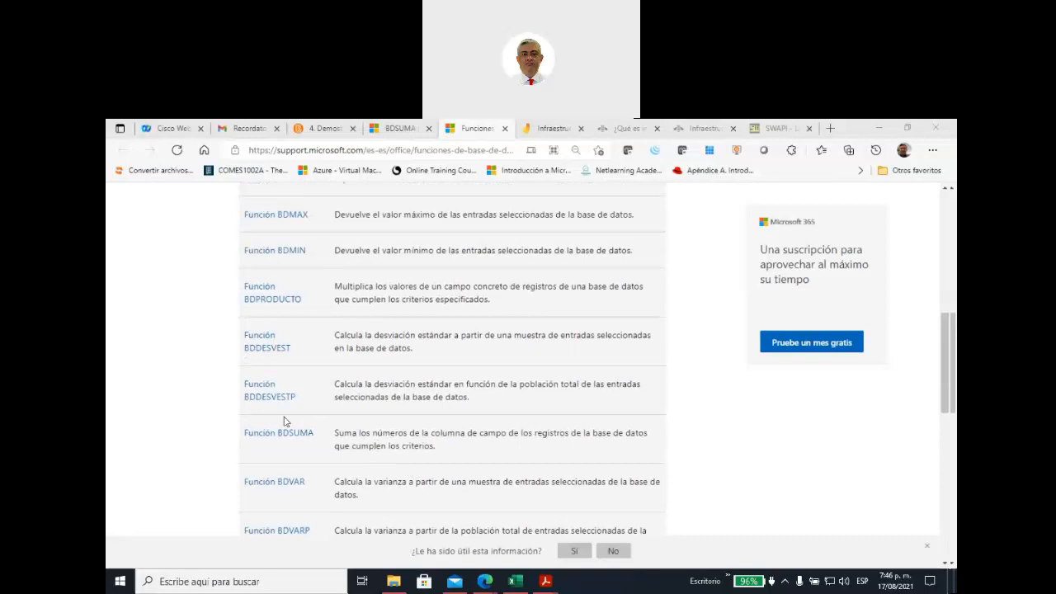
{"action": "left_click_drag", "start_coordinate": [334, 432], "coordinate": [437, 446]}
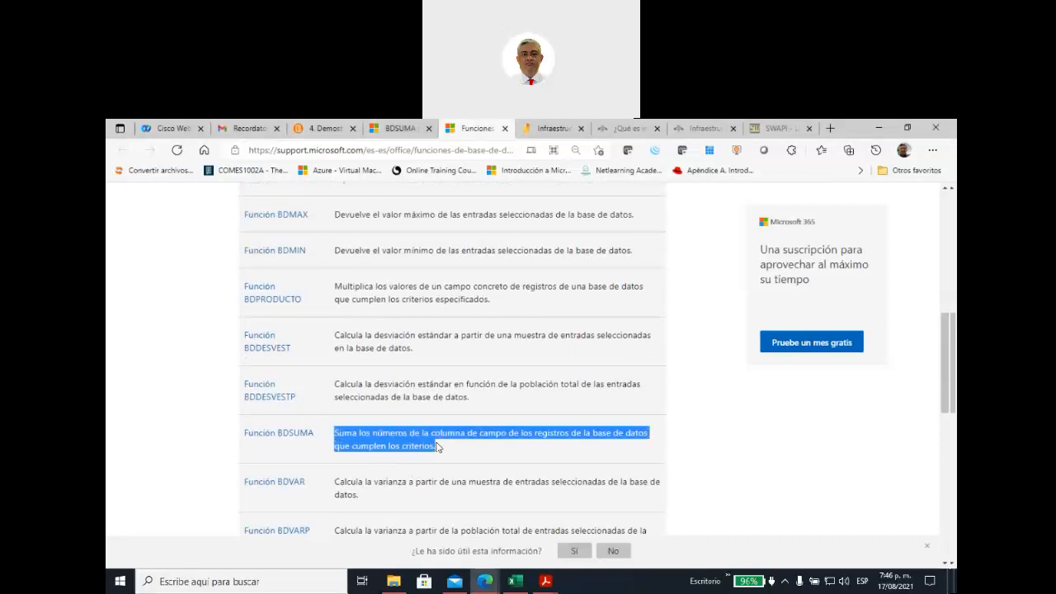
{"action": "scroll", "coordinate": [492, 466], "scroll_direction": "up", "scroll_amount": 3}
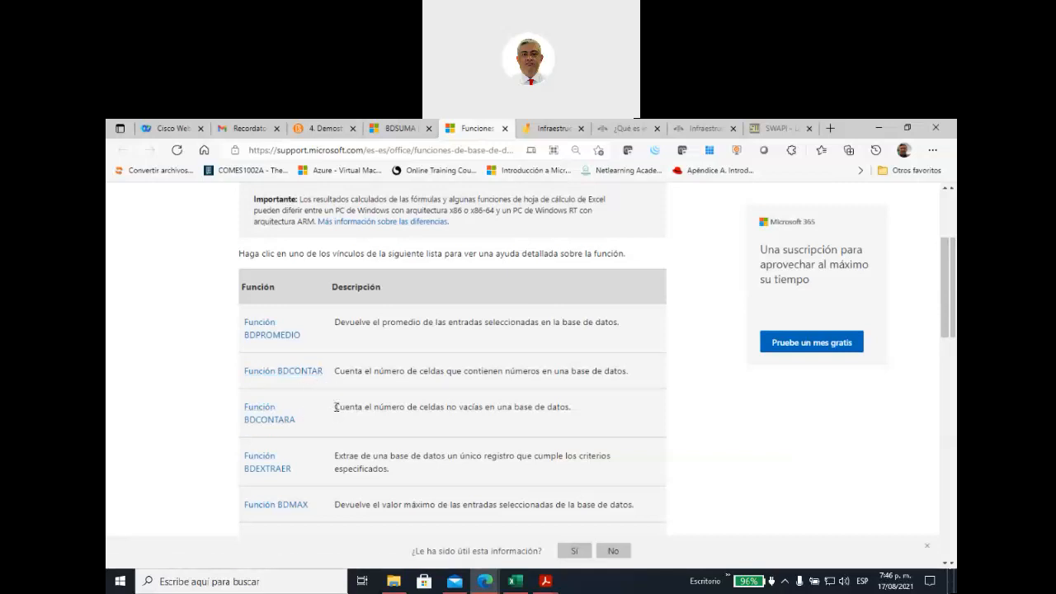
{"action": "left_click_drag", "start_coordinate": [337, 406], "coordinate": [575, 406]}
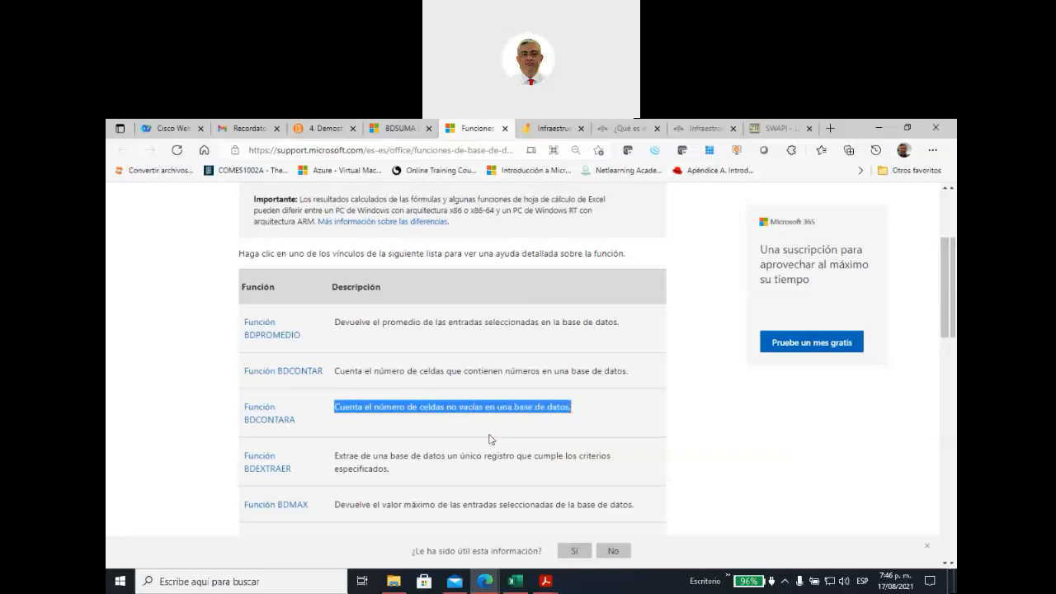
{"action": "left_click", "coordinate": [337, 370]}
{"action": "left_click_drag", "start_coordinate": [336, 371], "coordinate": [629, 370]}
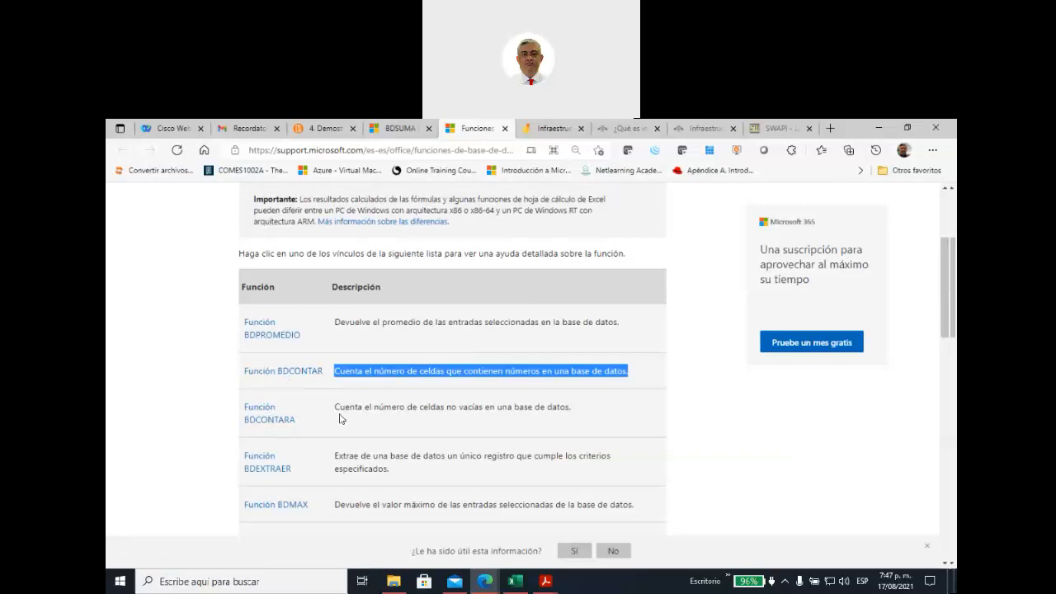
Open the detailed help article for the BDSUMA function from the functions list
{"action": "scroll", "coordinate": [340, 418], "scroll_direction": "down", "scroll_amount": 5}
{"action": "scroll", "coordinate": [338, 414], "scroll_direction": "up", "scroll_amount": 1}
{"action": "left_click", "coordinate": [278, 435]}
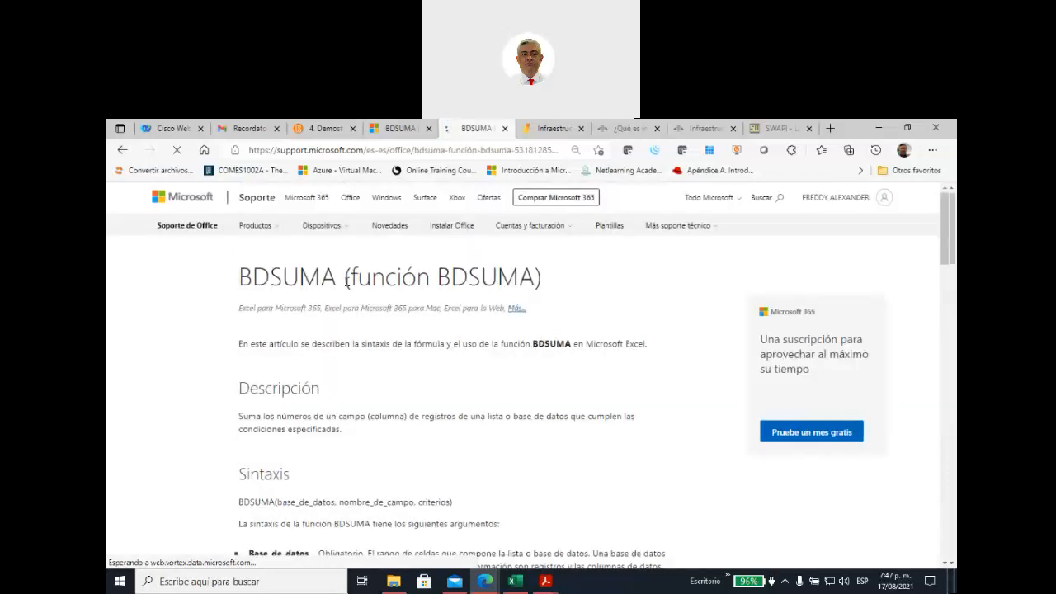
Read the BDSUMA article's description, syntax, required arguments and observations
{"action": "left_click_drag", "start_coordinate": [353, 272], "coordinate": [535, 279]}
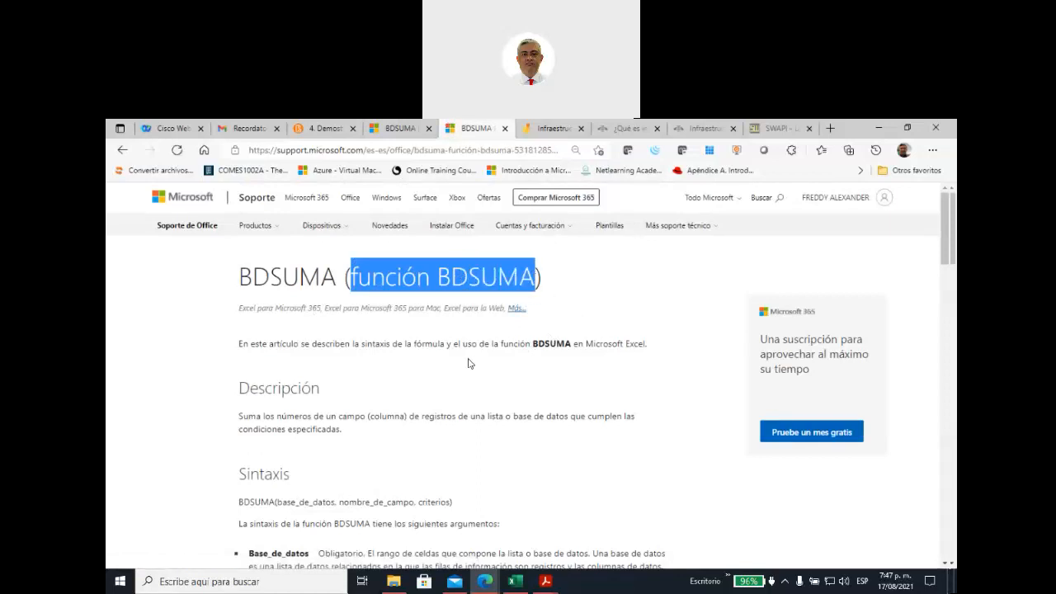
{"action": "left_click_drag", "start_coordinate": [240, 415], "coordinate": [378, 436]}
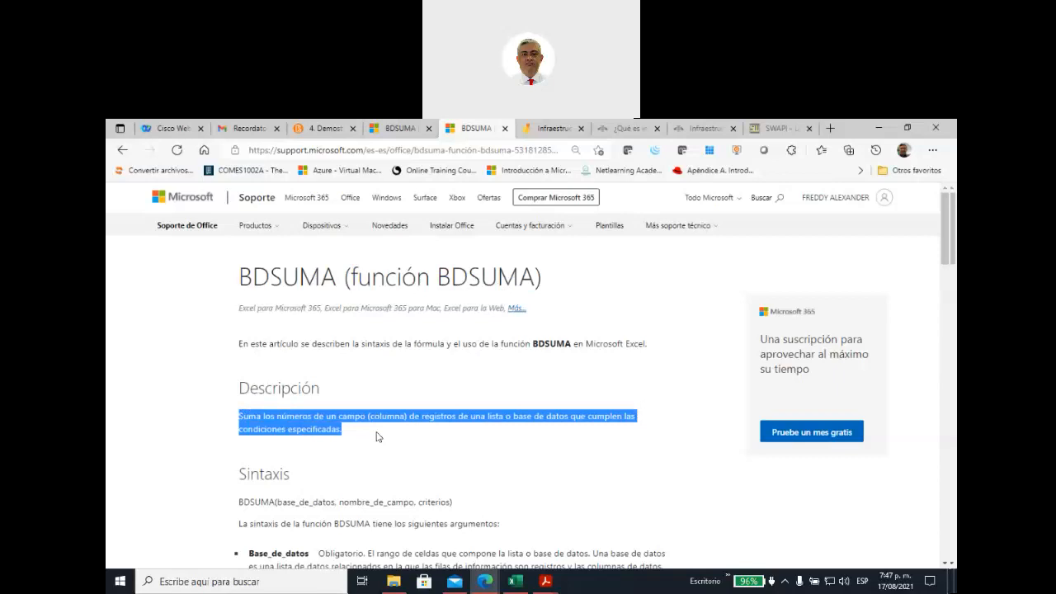
{"action": "scroll", "coordinate": [262, 388], "scroll_direction": "down", "scroll_amount": 2}
{"action": "left_click_drag", "start_coordinate": [239, 383], "coordinate": [481, 388]}
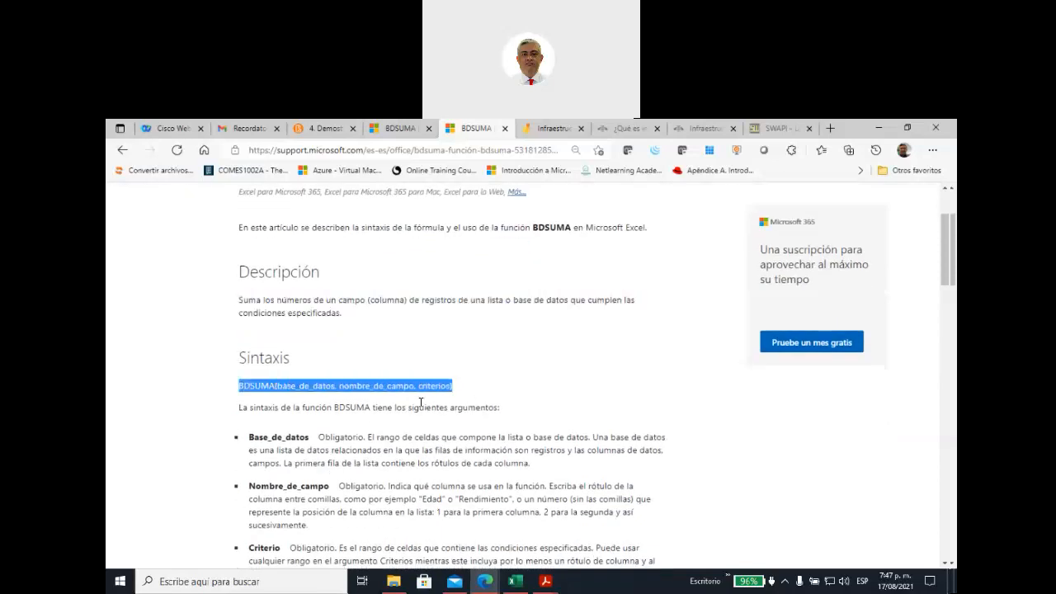
{"action": "scroll", "coordinate": [317, 394], "scroll_direction": "down", "scroll_amount": 1}
{"action": "left_click_drag", "start_coordinate": [249, 375], "coordinate": [681, 460]}
{"action": "scroll", "coordinate": [202, 484], "scroll_direction": "down", "scroll_amount": 4}
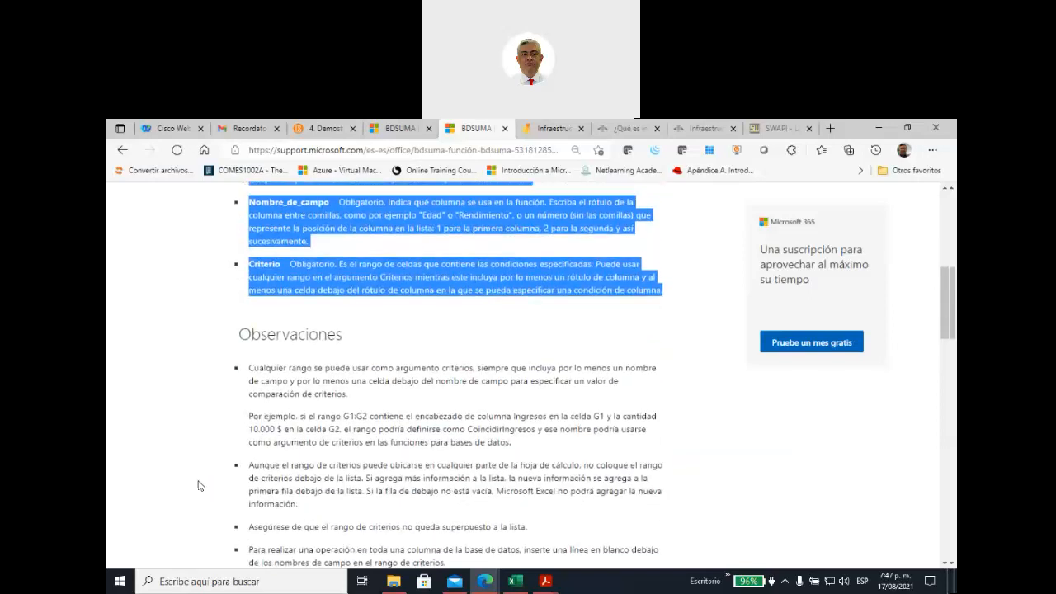
{"action": "scroll", "coordinate": [205, 471], "scroll_direction": "down", "scroll_amount": 3}
{"action": "scroll", "coordinate": [205, 469], "scroll_direction": "up", "scroll_amount": 1}
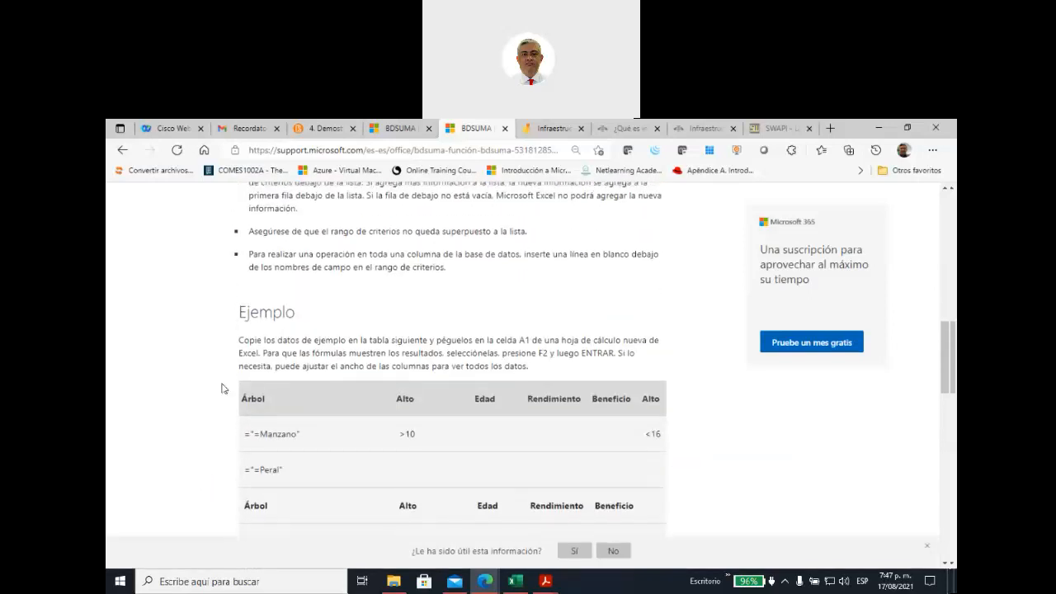
Examine the article's Ejemplo table, covering the criteria headers and the tree data rows from Árbol to Beneficio
{"action": "left_click_drag", "start_coordinate": [238, 307], "coordinate": [313, 312]}
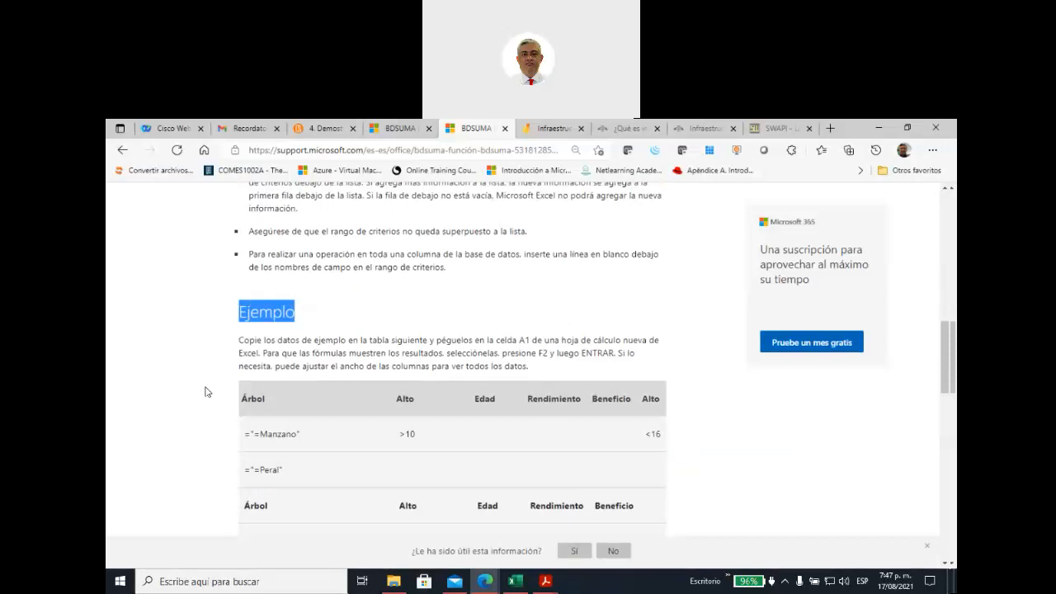
{"action": "scroll", "coordinate": [205, 392], "scroll_direction": "down", "scroll_amount": 3}
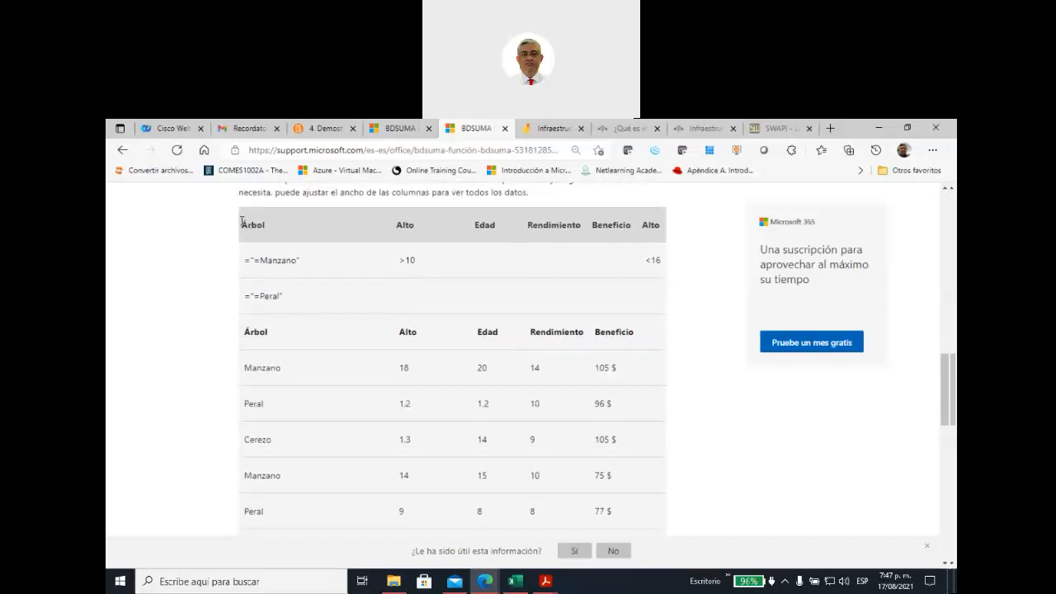
{"action": "left_click_drag", "start_coordinate": [243, 221], "coordinate": [665, 230]}
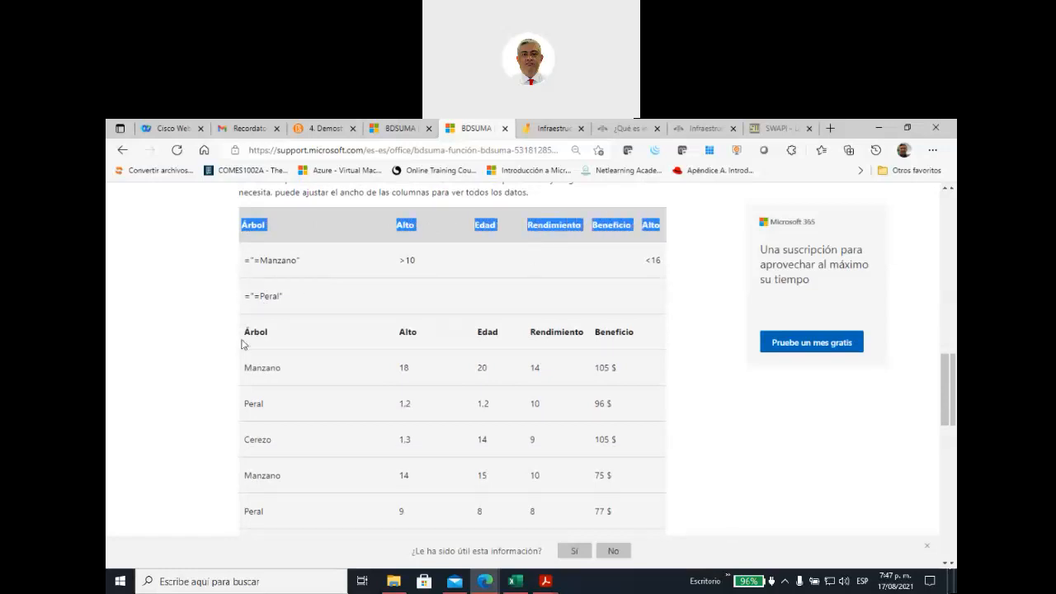
{"action": "left_click_drag", "start_coordinate": [244, 336], "coordinate": [646, 511]}
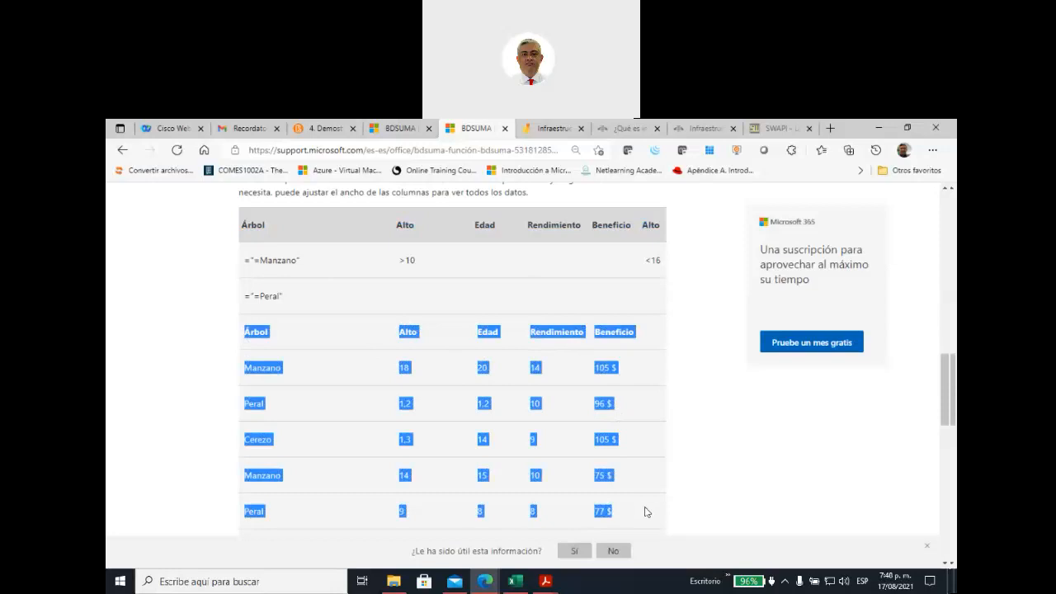
{"action": "scroll", "coordinate": [676, 427], "scroll_direction": "down", "scroll_amount": 2}
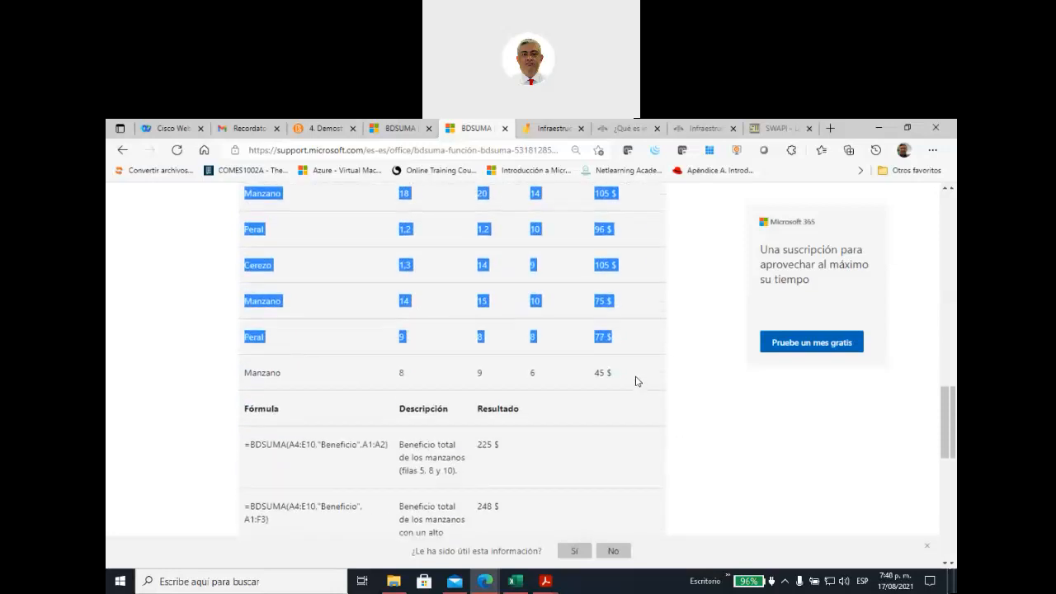
{"action": "left_click_drag", "start_coordinate": [635, 379], "coordinate": [244, 474]}
{"action": "scroll", "coordinate": [672, 453], "scroll_direction": "down", "scroll_amount": 6}
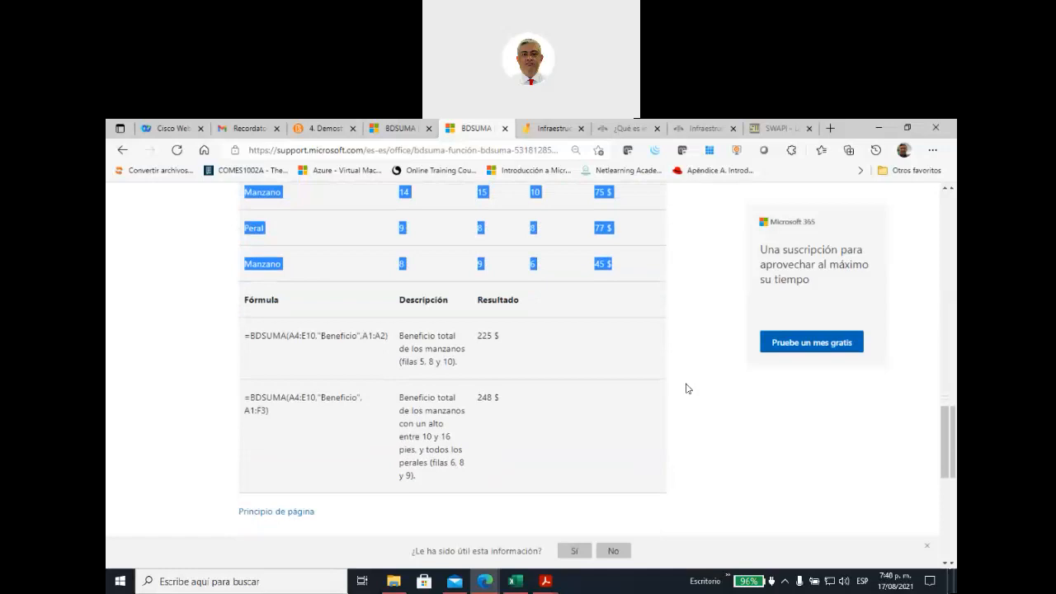
Compare the example formula =BDSUMA(A4:E10,"Beneficio",A1:A2) and its result with the tree data it refers to
{"action": "left_click_drag", "start_coordinate": [243, 341], "coordinate": [387, 333]}
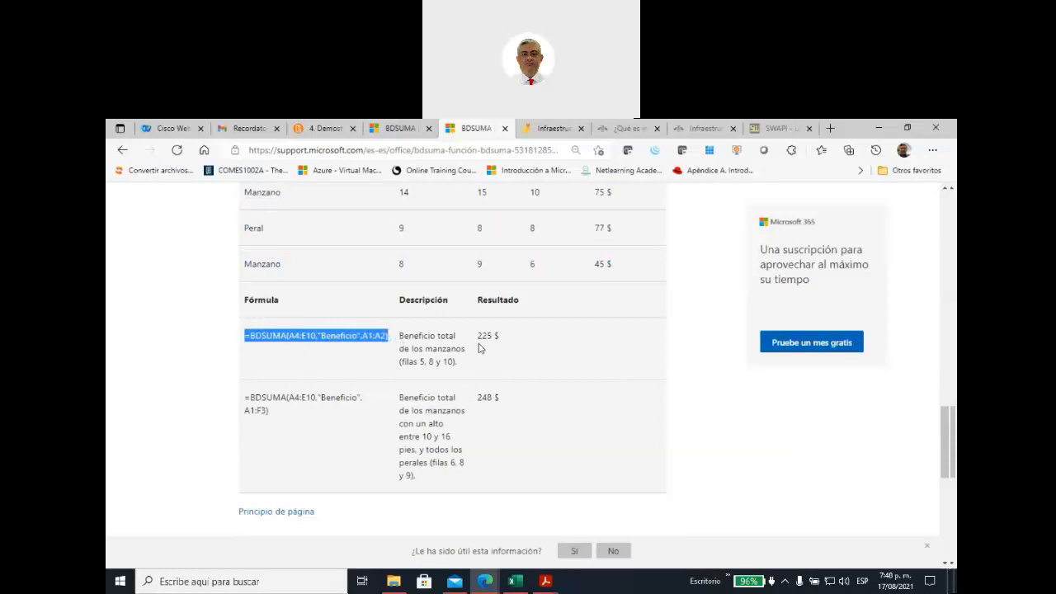
{"action": "left_click_drag", "start_coordinate": [478, 339], "coordinate": [502, 341]}
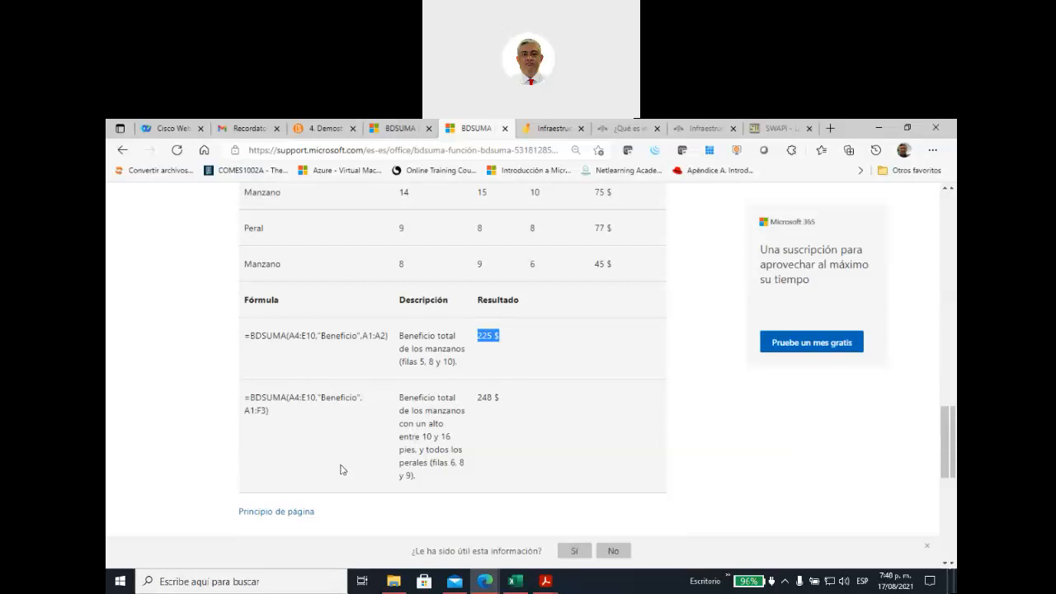
{"action": "scroll", "coordinate": [341, 469], "scroll_direction": "up", "scroll_amount": 3}
{"action": "scroll", "coordinate": [341, 464], "scroll_direction": "down", "scroll_amount": 2}
{"action": "scroll", "coordinate": [465, 329], "scroll_direction": "up", "scroll_amount": 2}
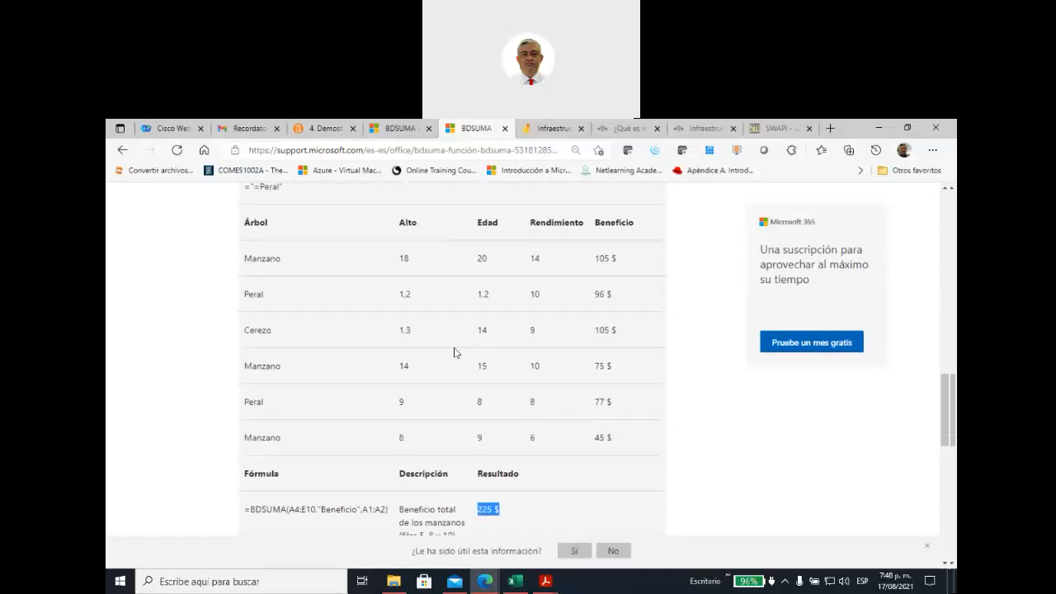
{"action": "scroll", "coordinate": [370, 400], "scroll_direction": "down", "scroll_amount": 2}
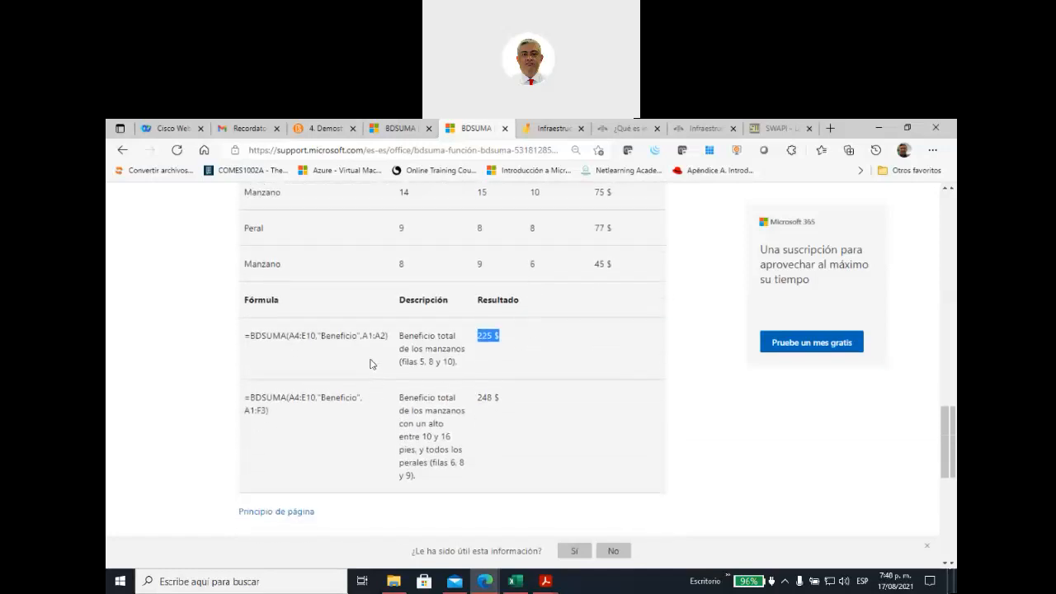
{"action": "scroll", "coordinate": [370, 367], "scroll_direction": "up", "scroll_amount": 2}
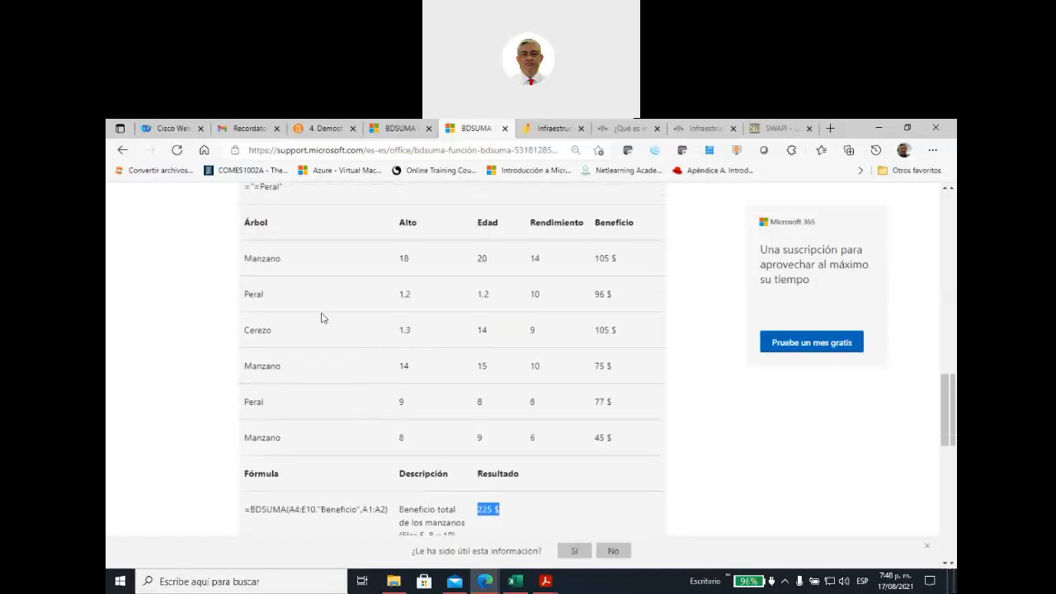
{"action": "left_click_drag", "start_coordinate": [246, 219], "coordinate": [616, 459]}
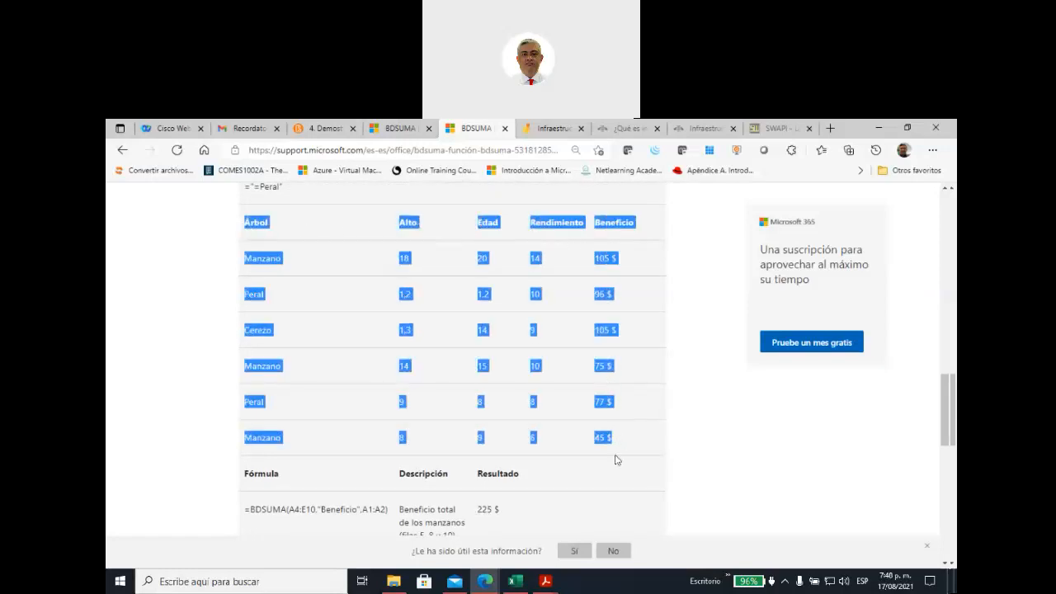
{"action": "left_click", "coordinate": [665, 472]}
{"action": "scroll", "coordinate": [690, 449], "scroll_direction": "up", "scroll_amount": 7}
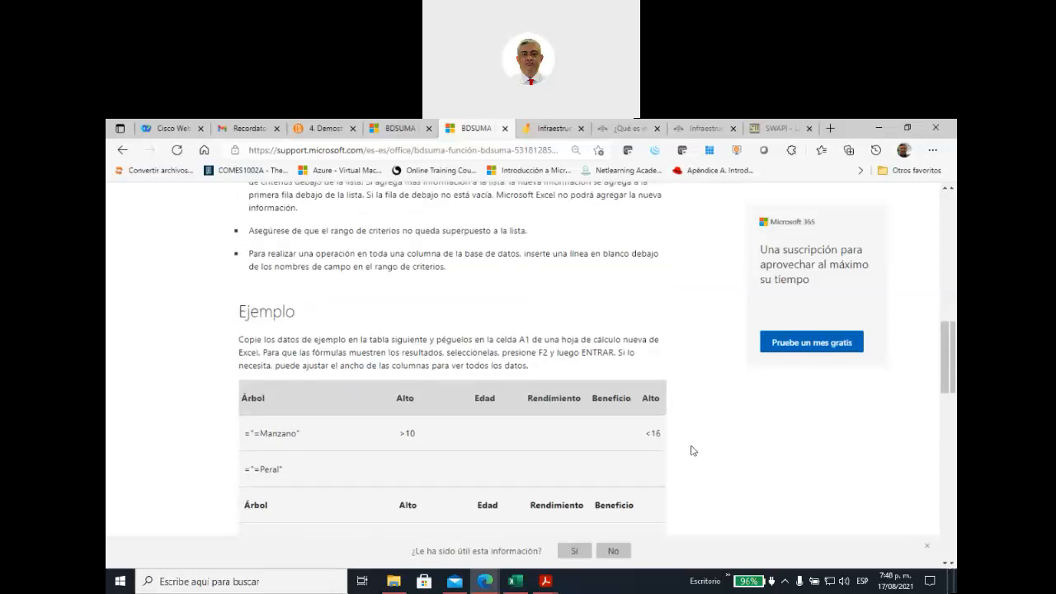
{"action": "scroll", "coordinate": [691, 453], "scroll_direction": "up", "scroll_amount": 5}
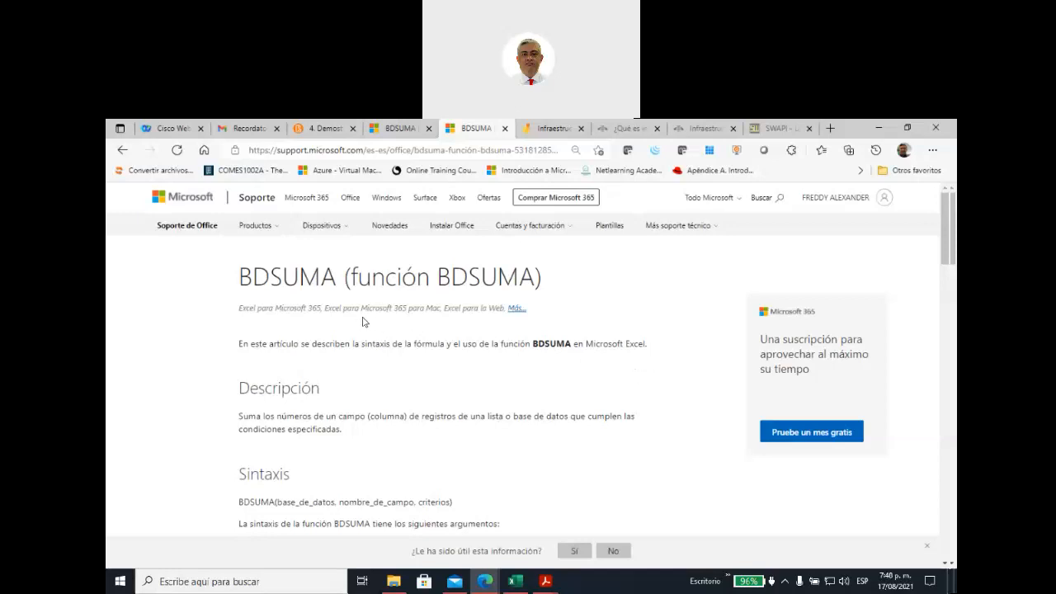
{"action": "left_click", "coordinate": [395, 137]}
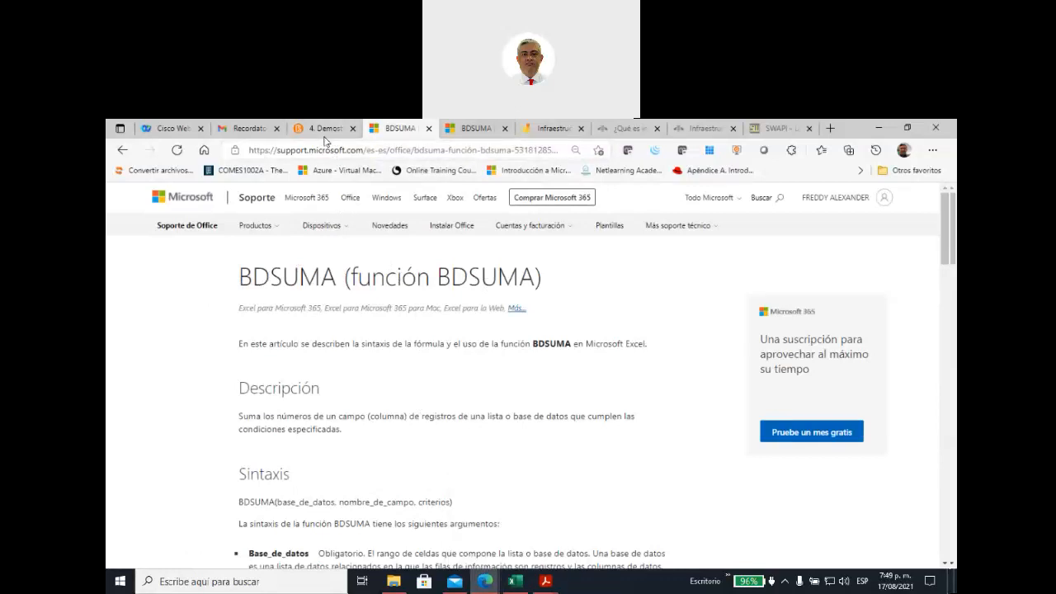
Open the workbook "Taller Unidad 1_funciones de Bases de Datos" from the "unidad 1 funciones de BD" folder in Excel
{"action": "left_click", "coordinate": [393, 581]}
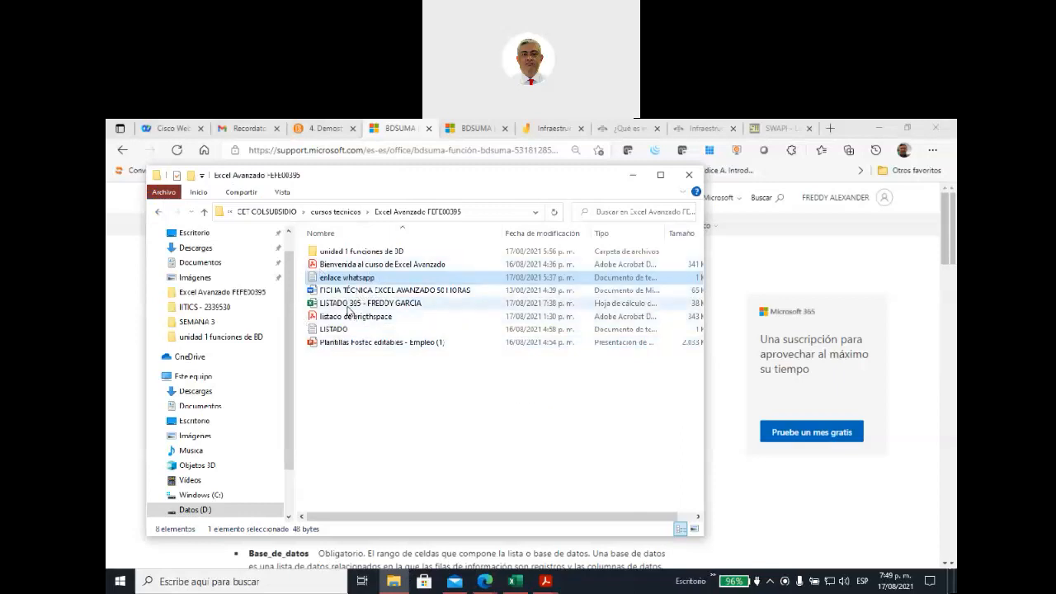
{"action": "left_click", "coordinate": [347, 252]}
{"action": "double_click", "coordinate": [347, 252]}
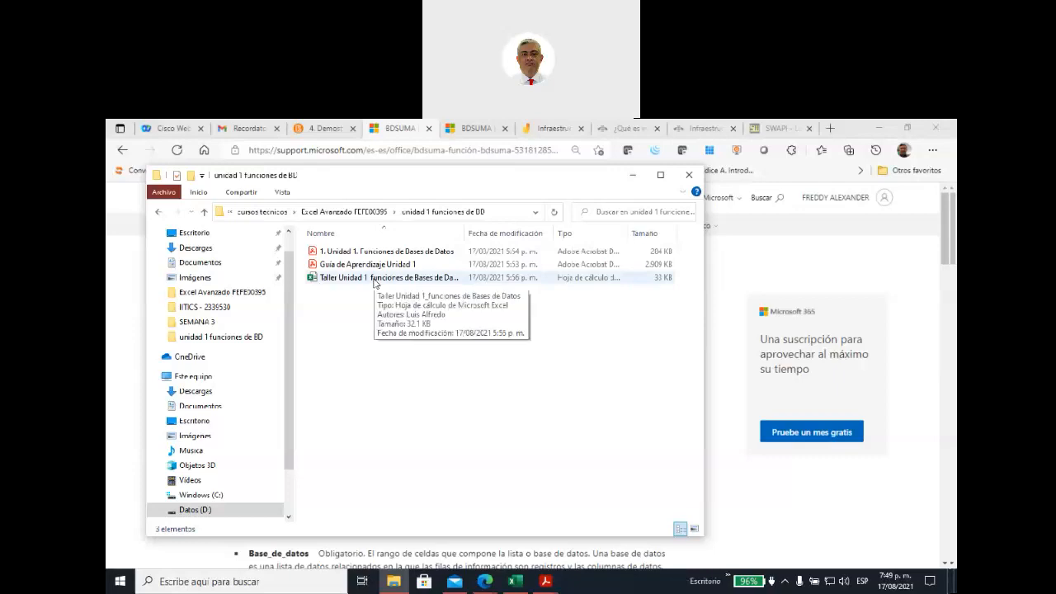
{"action": "double_click", "coordinate": [375, 281]}
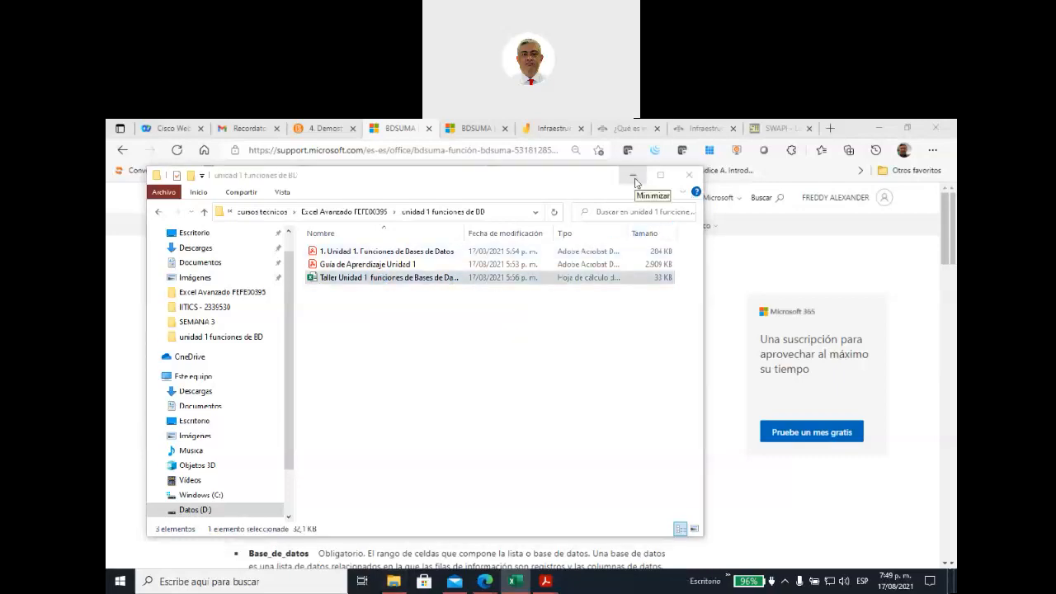
{"action": "left_click", "coordinate": [520, 579]}
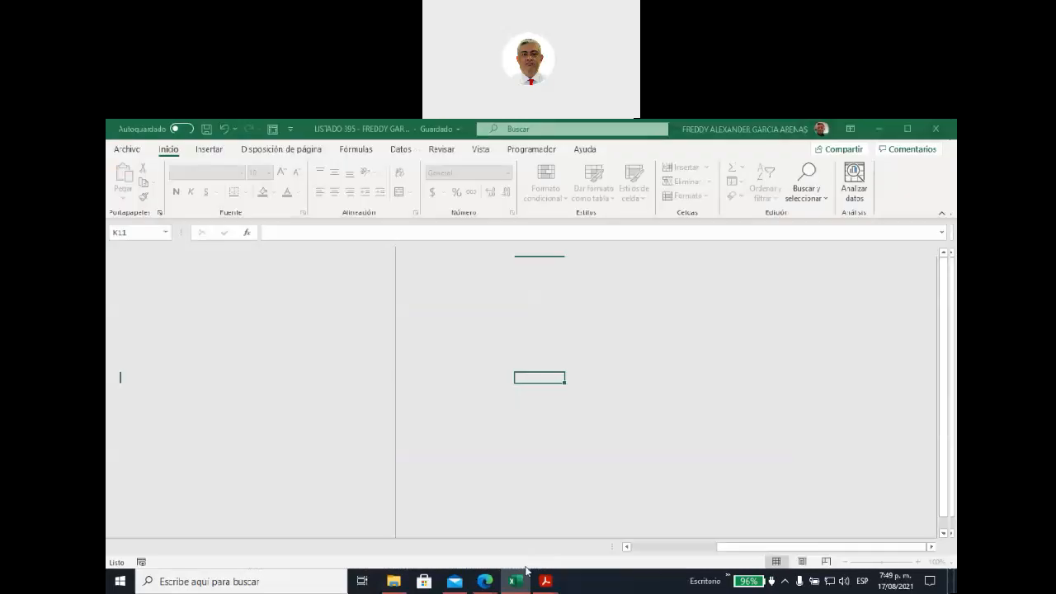
Switch back to the course page in the browser and show Unidad 1's "3. Apropiación" section
{"action": "mouse_move", "coordinate": [485, 581]}
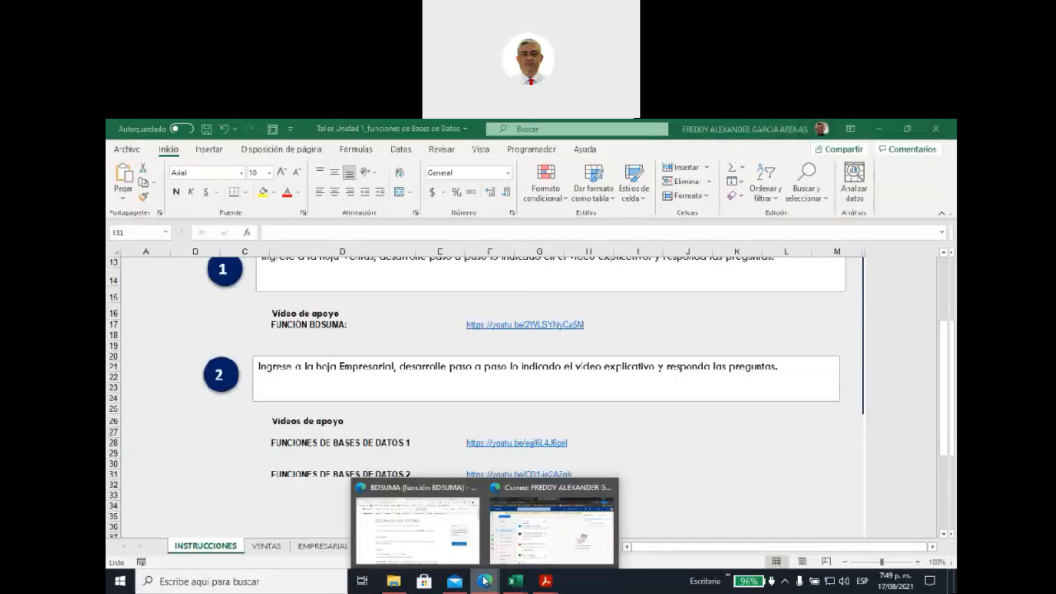
{"action": "left_click", "coordinate": [445, 534]}
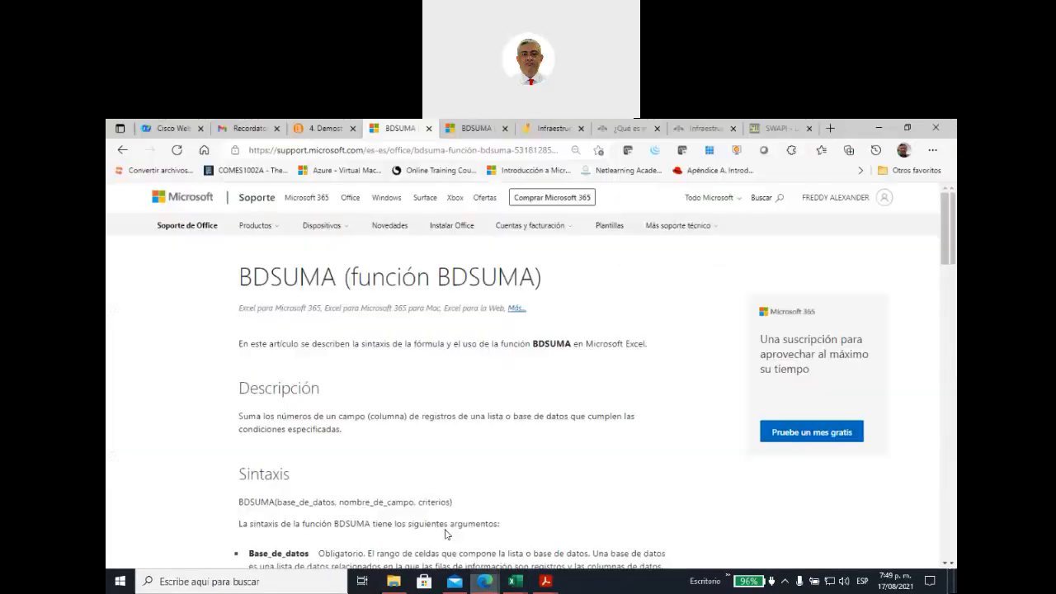
{"action": "left_click", "coordinate": [332, 128]}
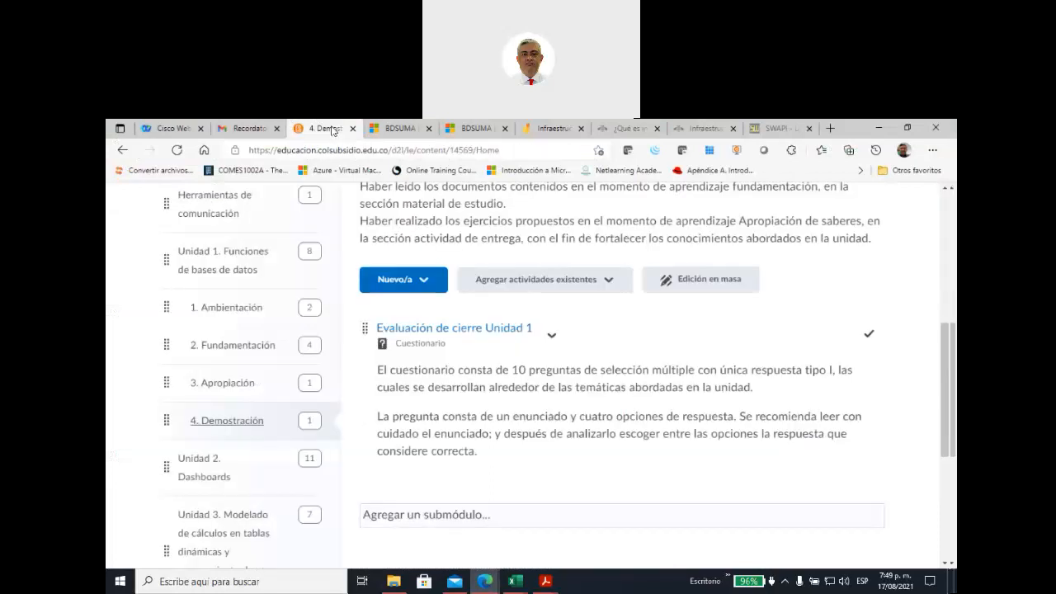
{"action": "left_click", "coordinate": [230, 385]}
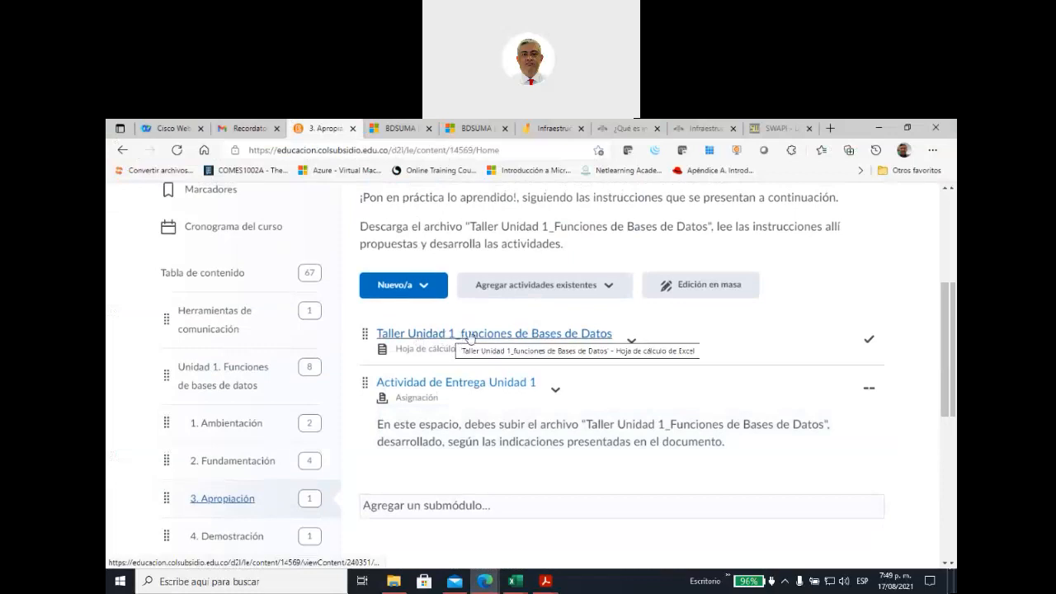
Open the course topic "Taller Unidad 1_funciones de Bases de Datos" and review its sheet previews down to the download option
{"action": "left_click", "coordinate": [488, 335]}
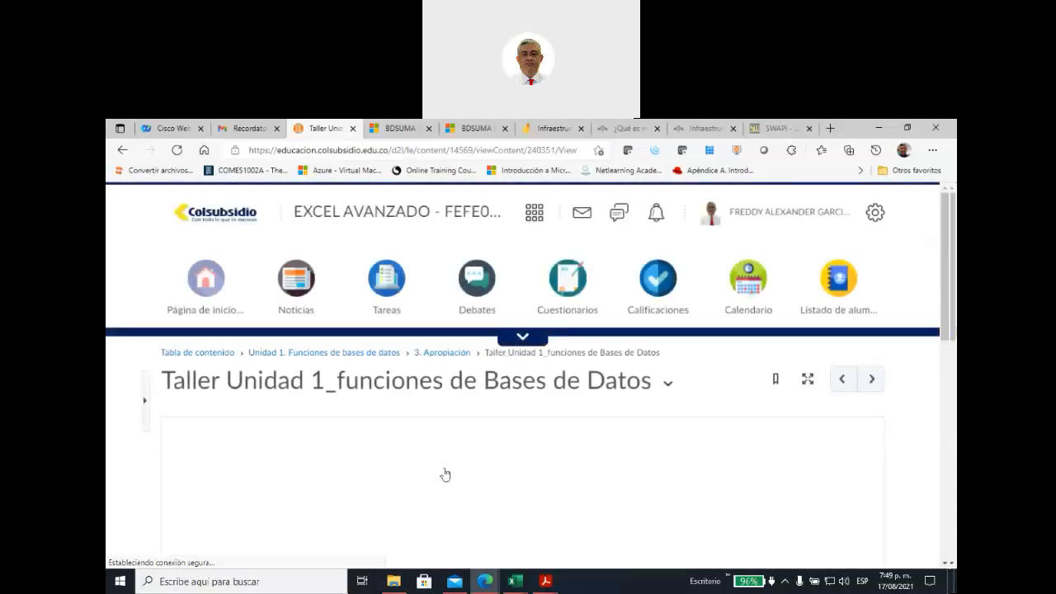
{"action": "scroll", "coordinate": [462, 400], "scroll_direction": "down", "scroll_amount": 3}
{"action": "scroll", "coordinate": [460, 400], "scroll_direction": "down", "scroll_amount": 10}
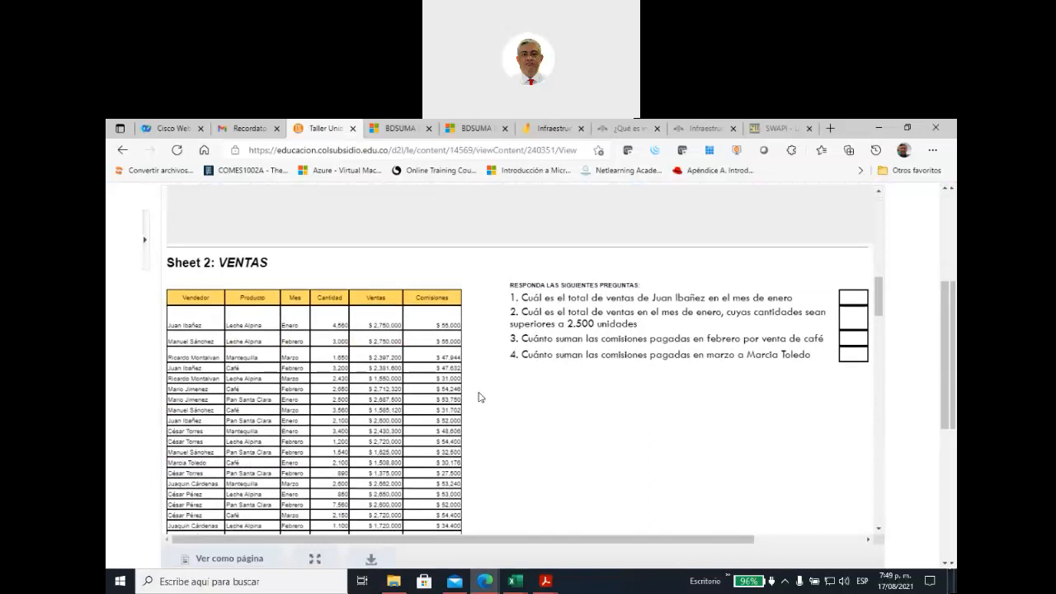
{"action": "scroll", "coordinate": [480, 397], "scroll_direction": "down", "scroll_amount": 5}
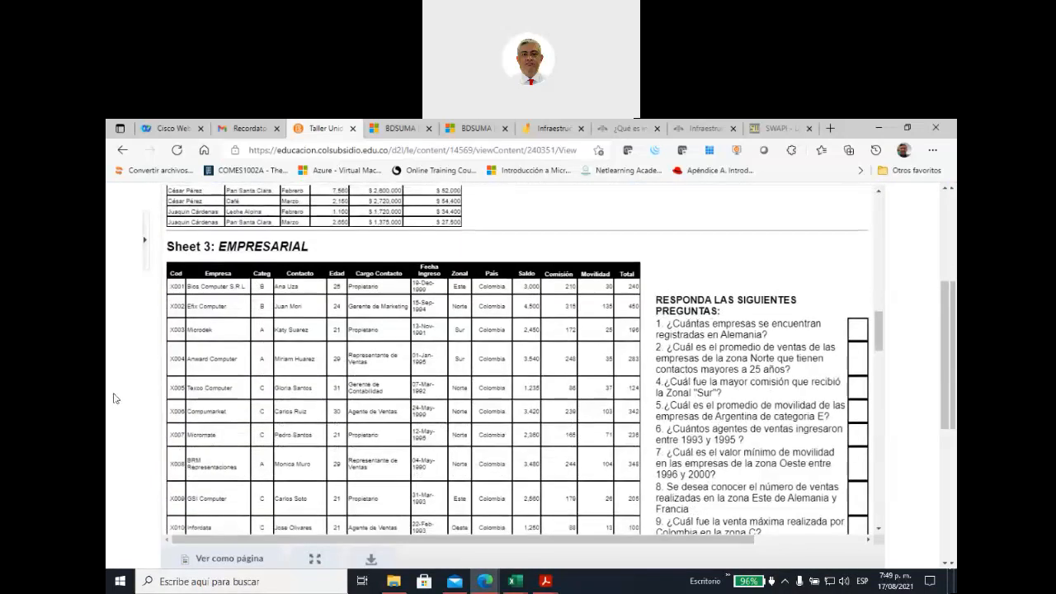
{"action": "scroll", "coordinate": [116, 398], "scroll_direction": "down", "scroll_amount": 5}
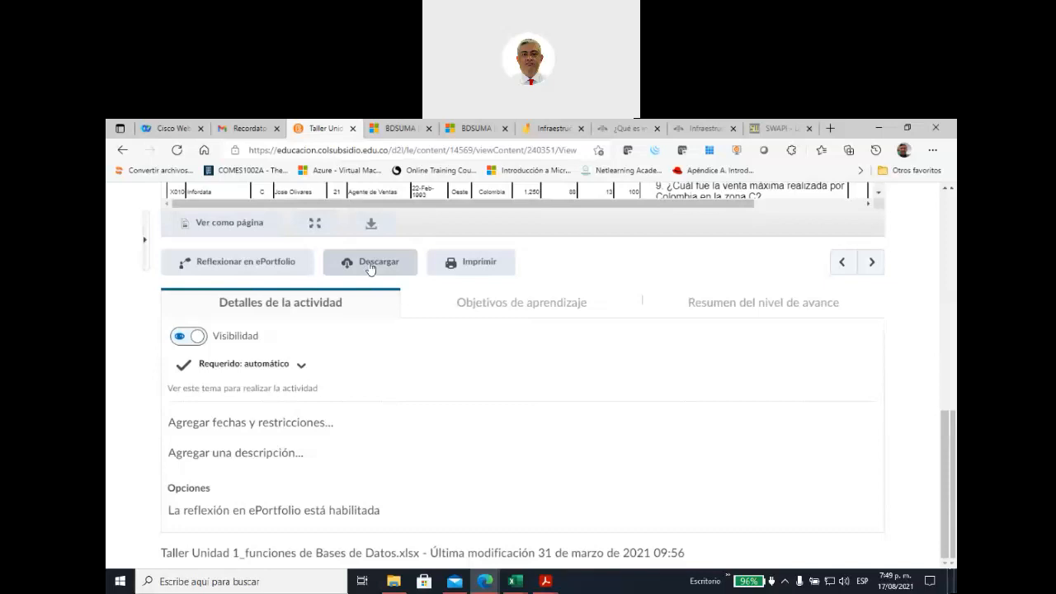
{"action": "scroll", "coordinate": [536, 539], "scroll_direction": "up", "scroll_amount": 1}
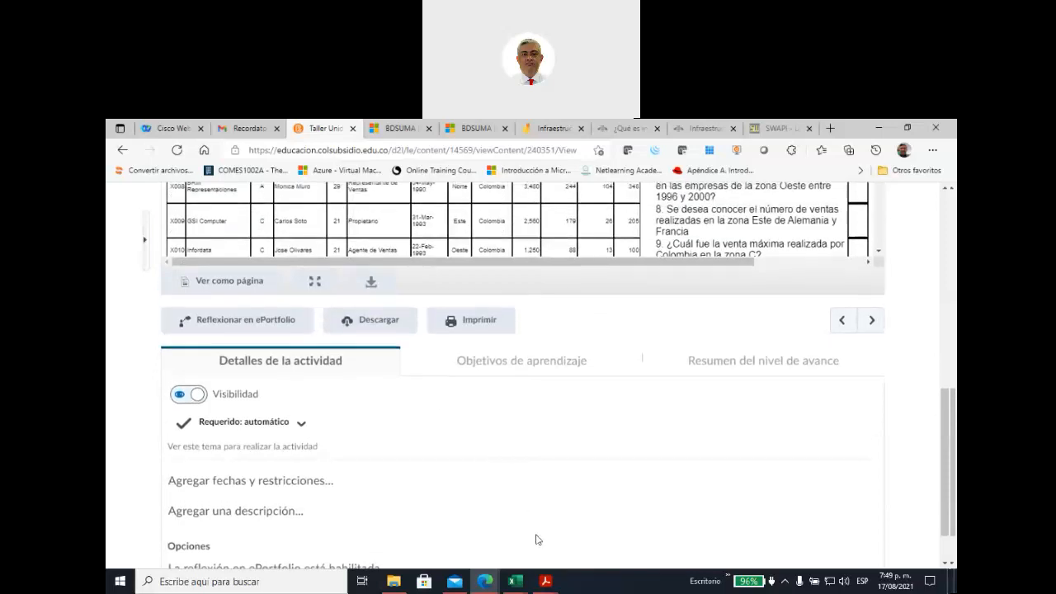
Switch to the workshop workbook in Excel and review the INSTRUCCIONES sheet's objective, workshop tasks and support video links
{"action": "mouse_move", "coordinate": [515, 581]}
{"action": "left_click", "coordinate": [542, 551]}
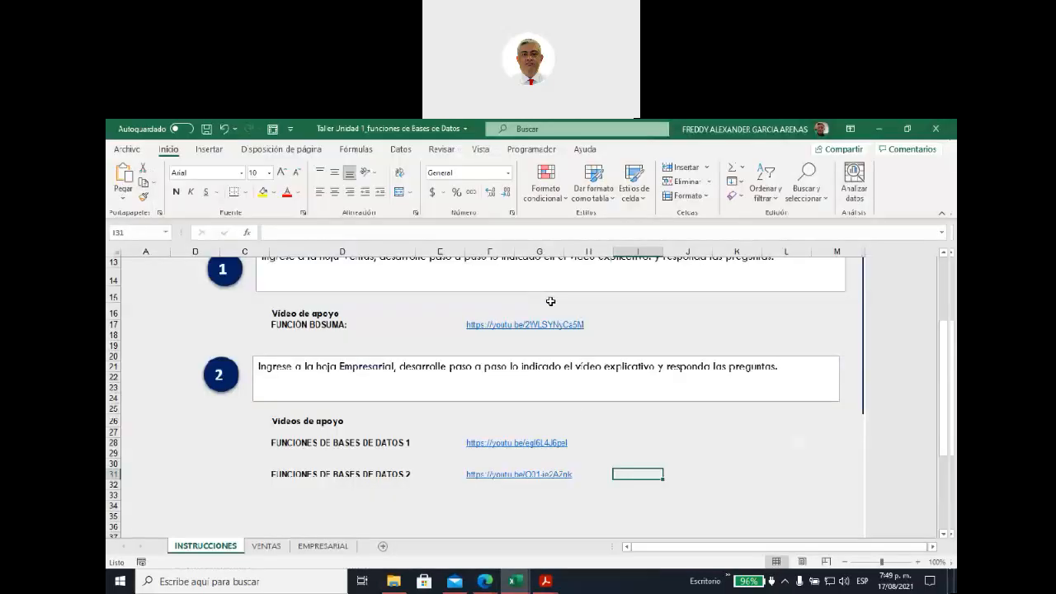
{"action": "scroll", "coordinate": [551, 429], "scroll_direction": "up", "scroll_amount": 4}
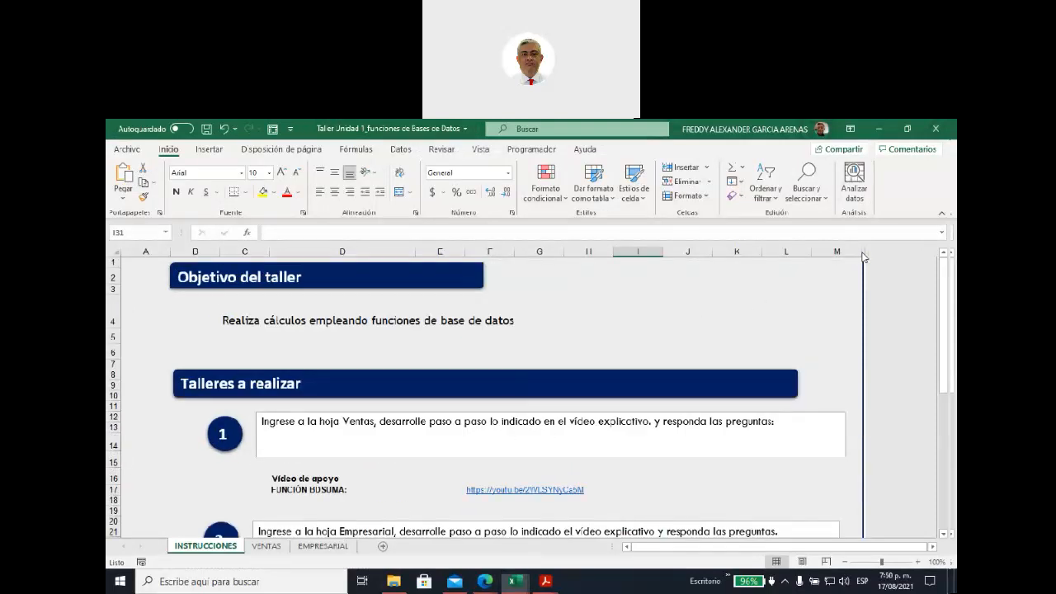
{"action": "left_click", "coordinate": [913, 227]}
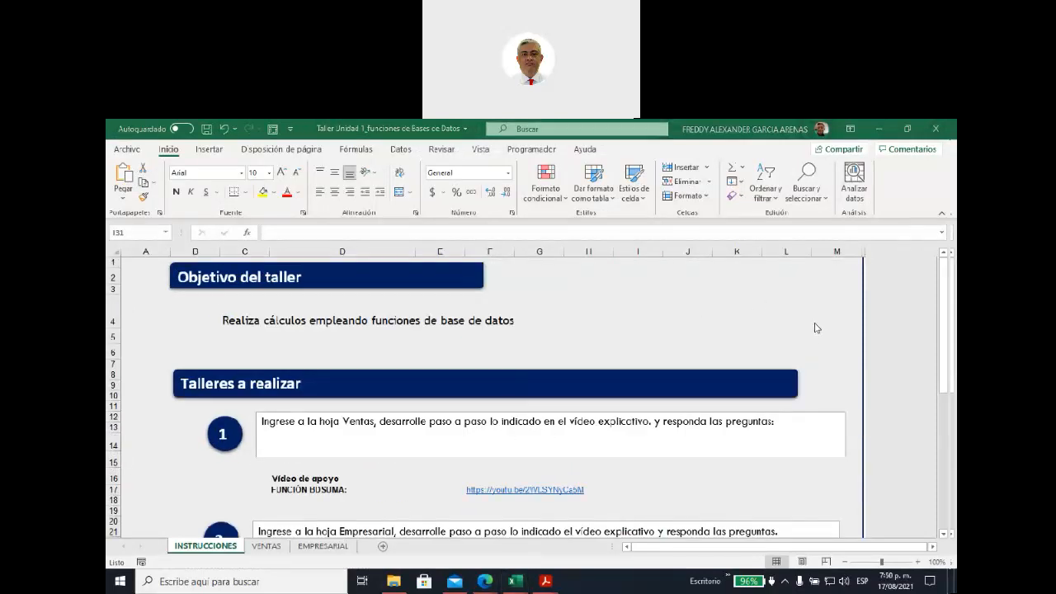
{"action": "scroll", "coordinate": [275, 411], "scroll_direction": "down", "scroll_amount": 2}
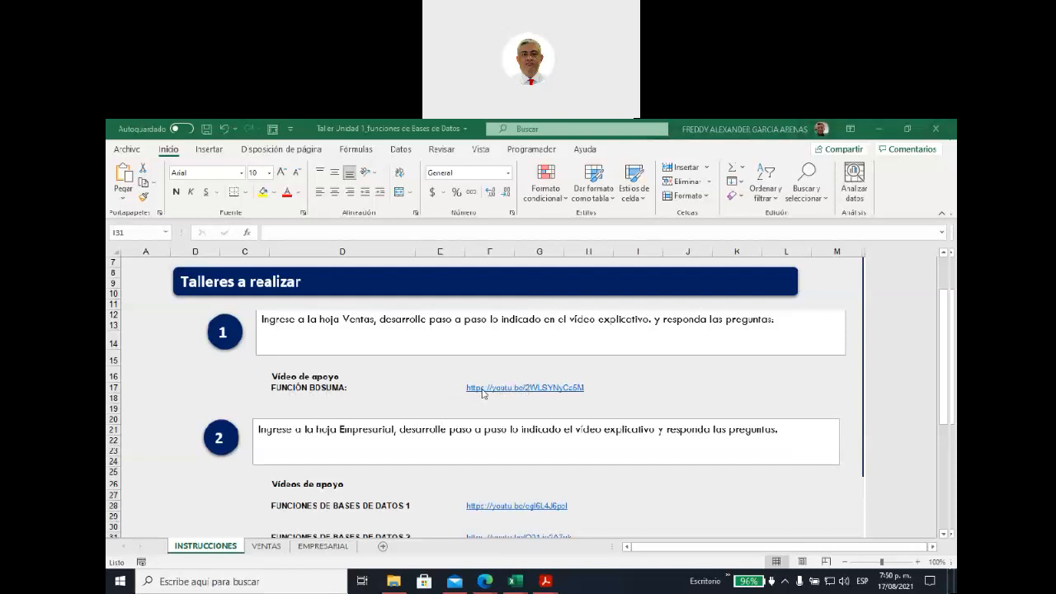
{"action": "left_click", "coordinate": [483, 394]}
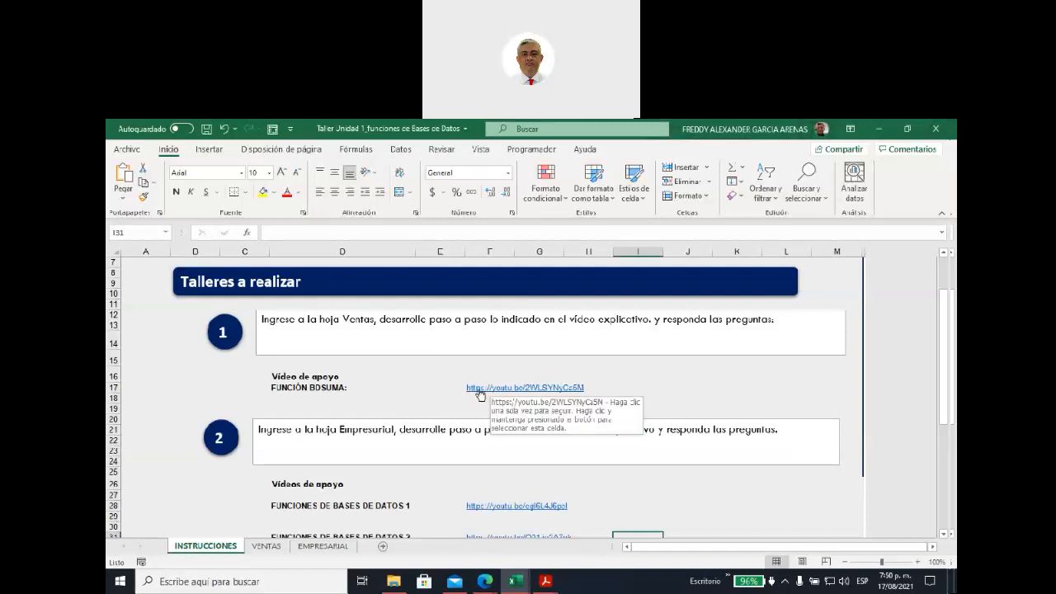
{"action": "scroll", "coordinate": [363, 445], "scroll_direction": "down", "scroll_amount": 3}
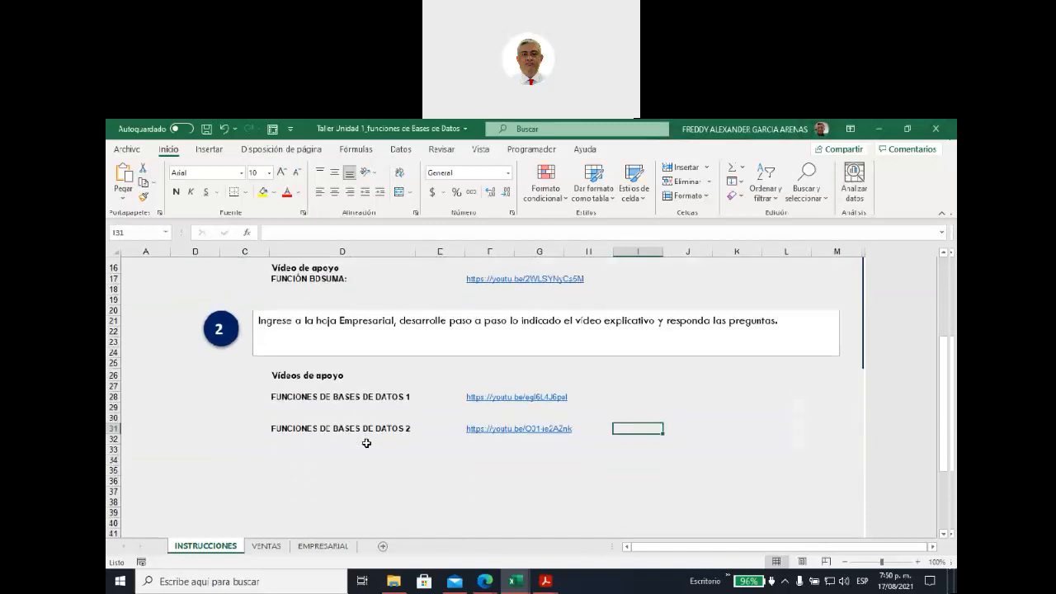
{"action": "scroll", "coordinate": [367, 448], "scroll_direction": "up", "scroll_amount": 2}
Show the VENTAS sheet, highlighting the sales table from Vendedor to Comisiones and the list of questions in I6:I10
{"action": "left_click", "coordinate": [266, 546]}
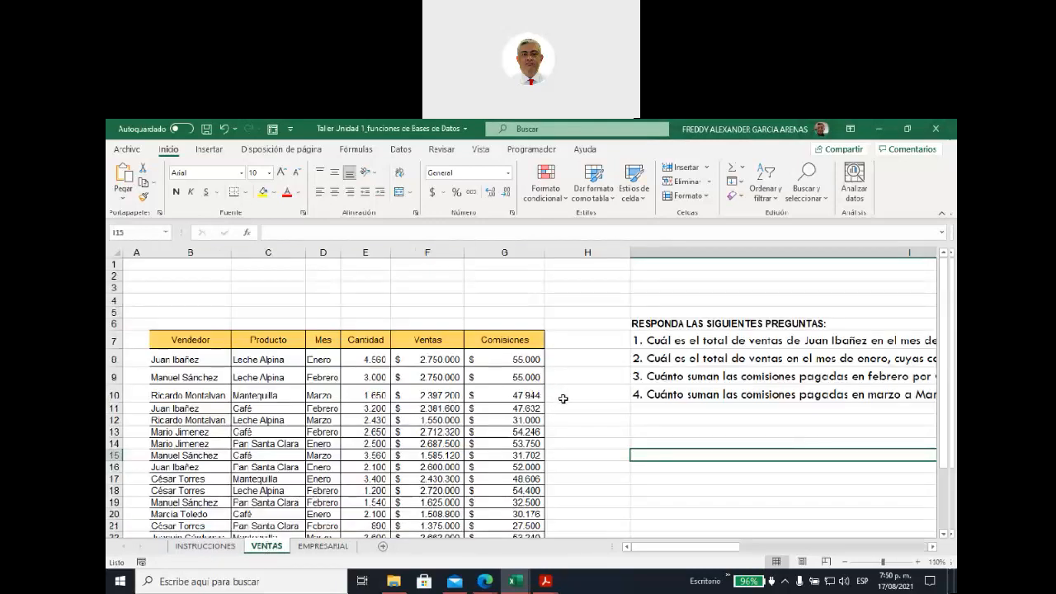
{"action": "left_click_drag", "start_coordinate": [196, 342], "coordinate": [483, 505]}
{"action": "scroll", "coordinate": [578, 424], "scroll_direction": "up", "scroll_amount": 2}
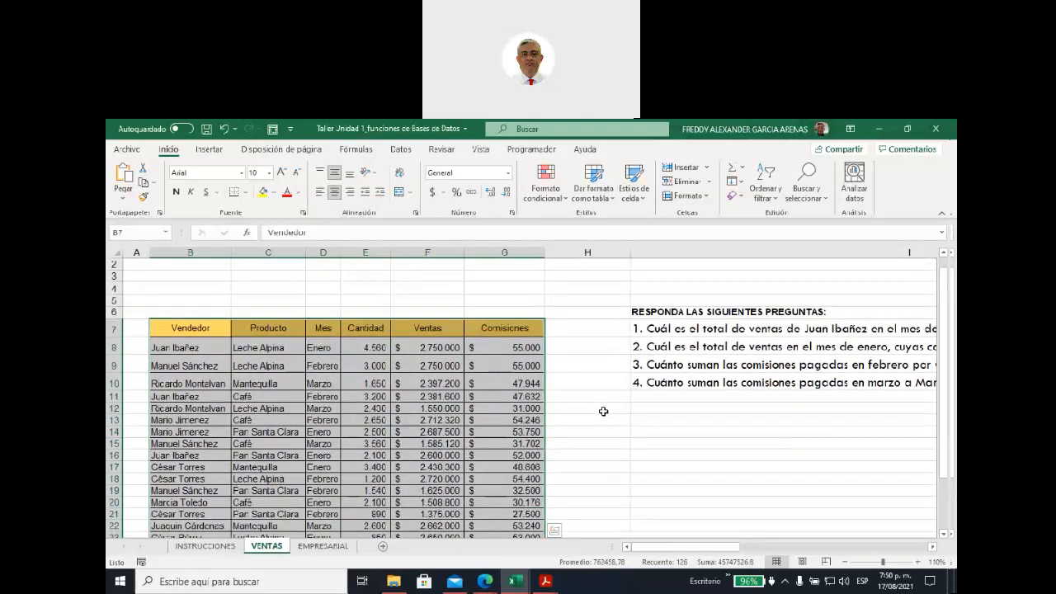
{"action": "left_click_drag", "start_coordinate": [640, 309], "coordinate": [644, 384]}
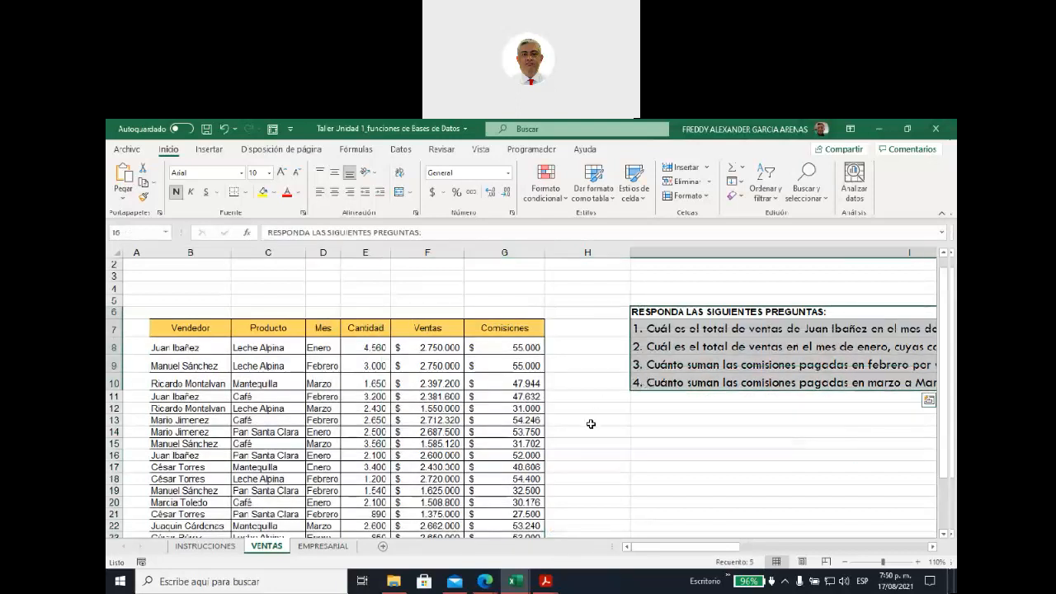
Return to the INSTRUCCIONES sheet and highlight the words "hoja Ventas" in task 1 and "Empresarial" in task 2
{"action": "left_click", "coordinate": [199, 546]}
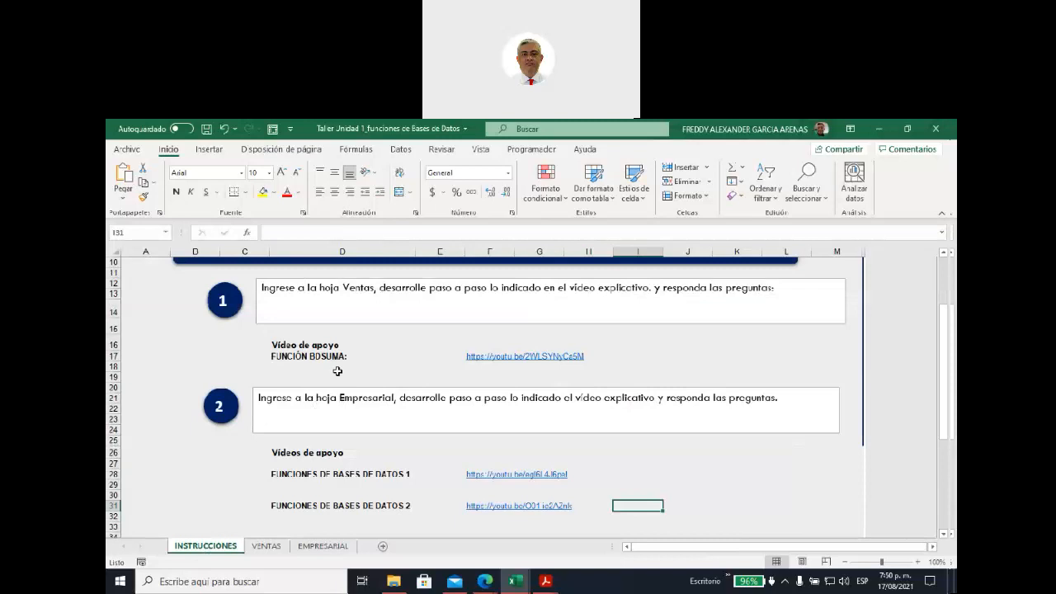
{"action": "left_click_drag", "start_coordinate": [321, 287], "coordinate": [377, 287]}
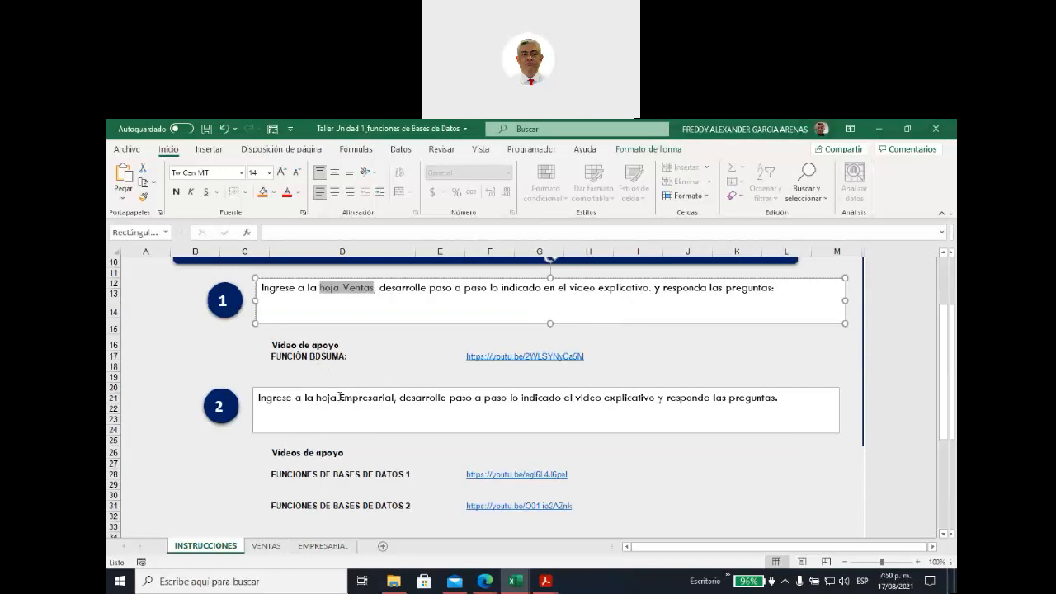
{"action": "left_click_drag", "start_coordinate": [341, 396], "coordinate": [395, 397]}
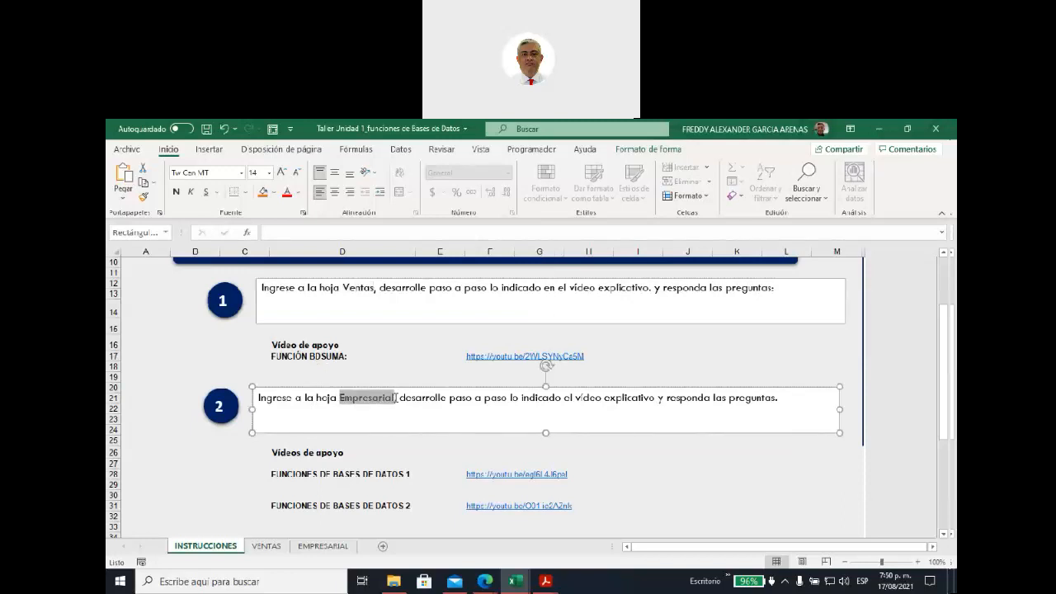
{"action": "scroll", "coordinate": [378, 468], "scroll_direction": "down", "scroll_amount": 2}
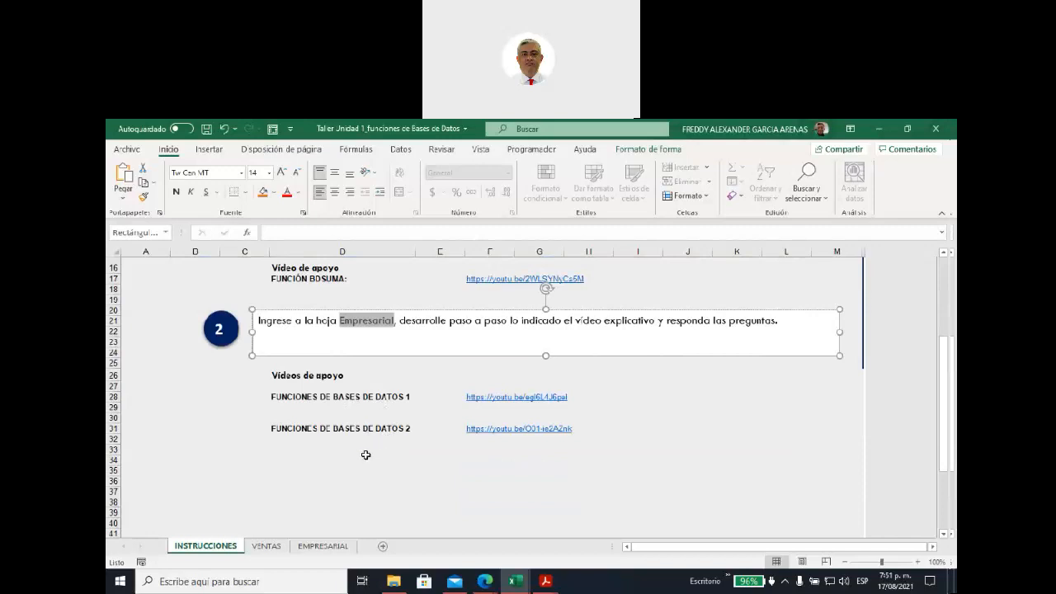
Name the whole sales table on the VENTAS sheet, B7:G27 including its headers, as the range VENTAS
{"action": "left_click", "coordinate": [266, 548]}
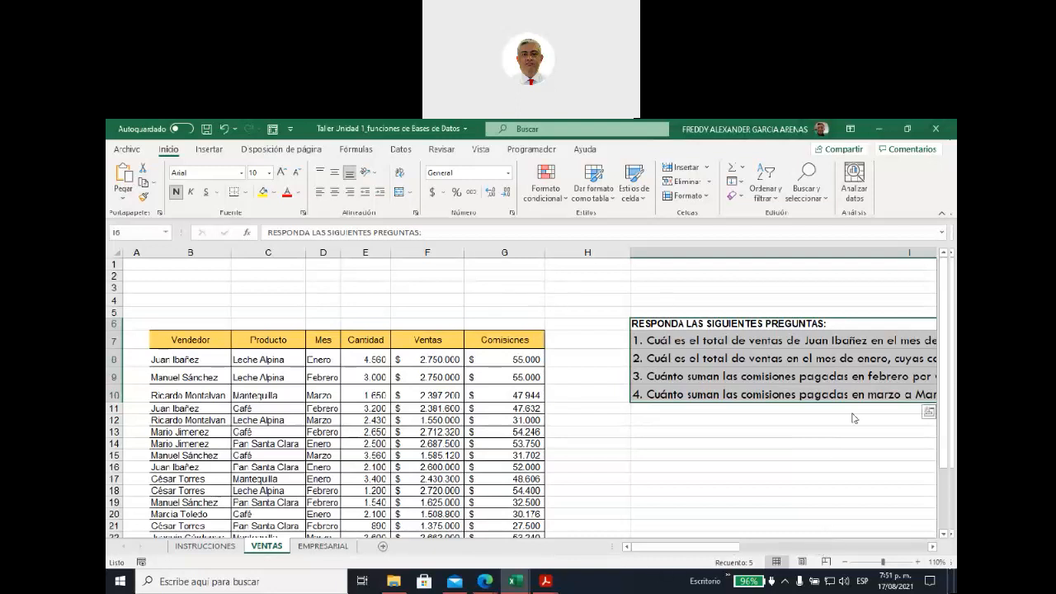
{"action": "left_click", "coordinate": [942, 385]}
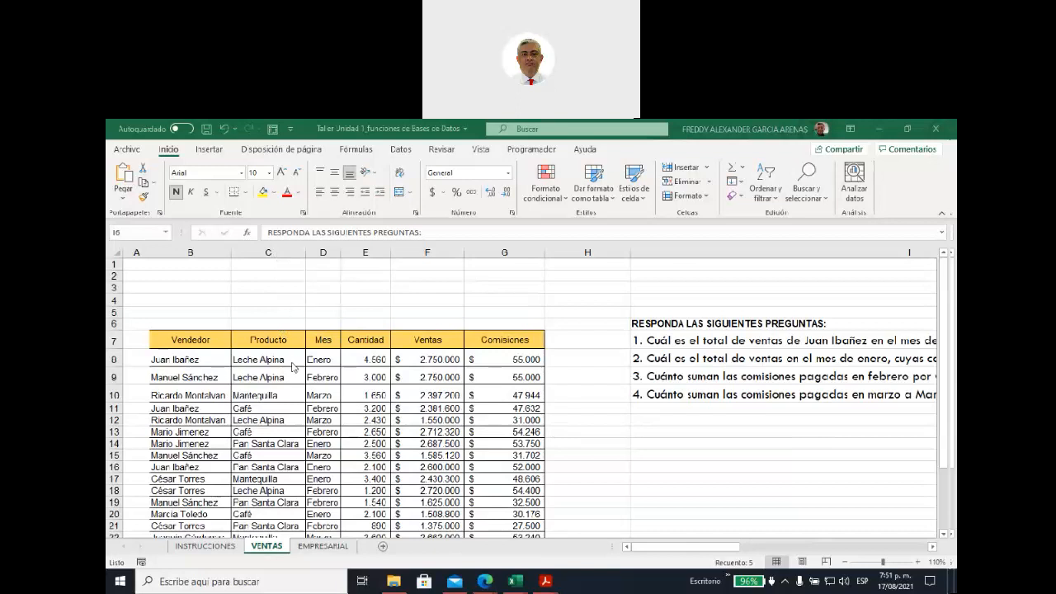
{"action": "left_click_drag", "start_coordinate": [192, 343], "coordinate": [502, 510]}
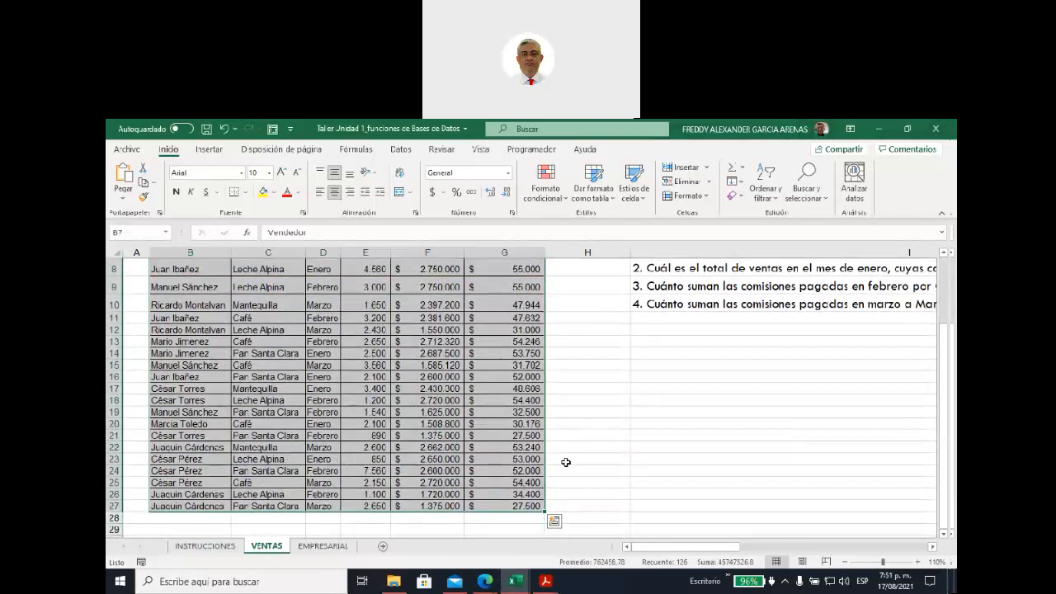
{"action": "scroll", "coordinate": [566, 462], "scroll_direction": "up", "scroll_amount": 2}
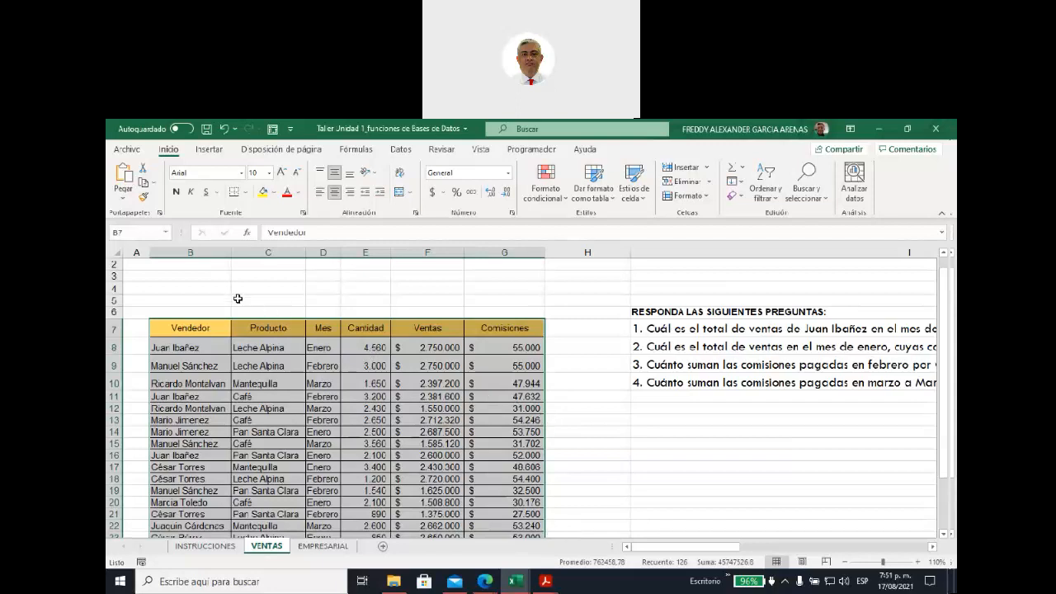
{"action": "left_click", "coordinate": [135, 231]}
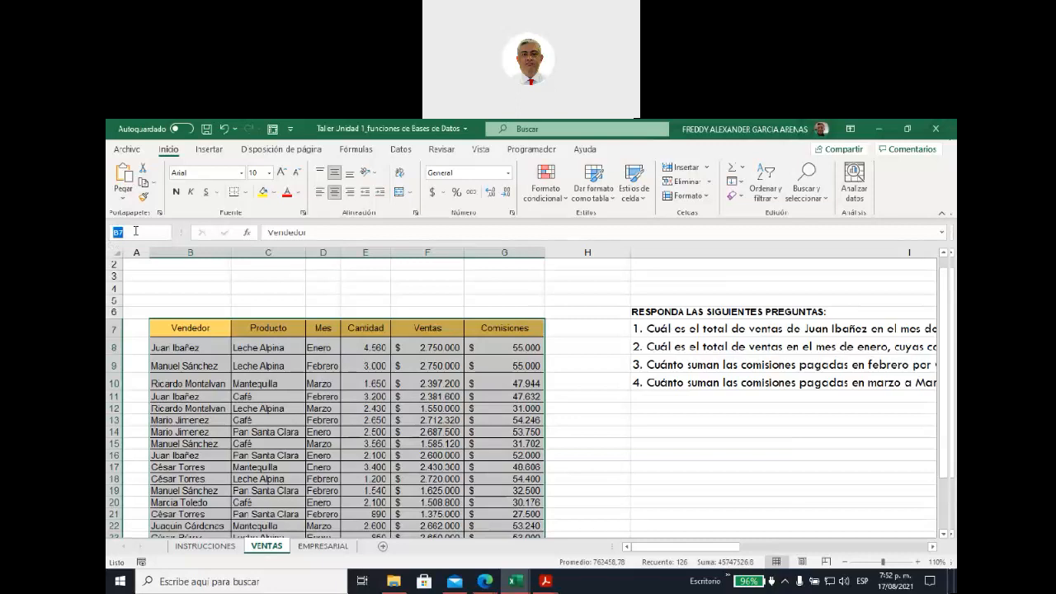
{"action": "type", "text": "VEBTAS"}
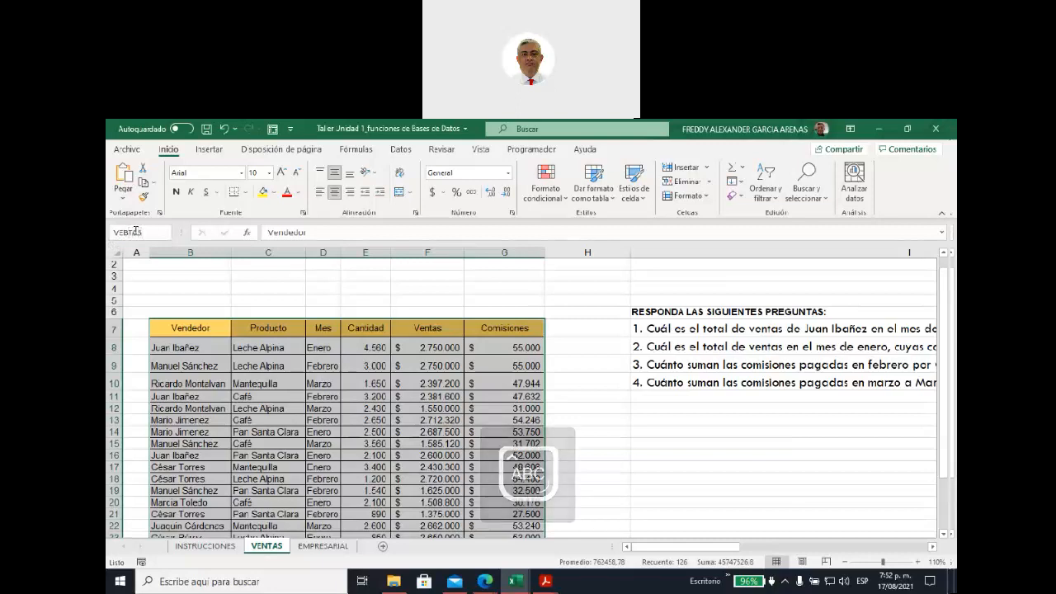
{"action": "key", "text": "BackSpace"}
{"action": "key", "text": "BackSpace"}
{"action": "key", "text": "BackSpace"}
{"action": "key", "text": "BackSpace"}
{"action": "type", "text": "NTAS"}
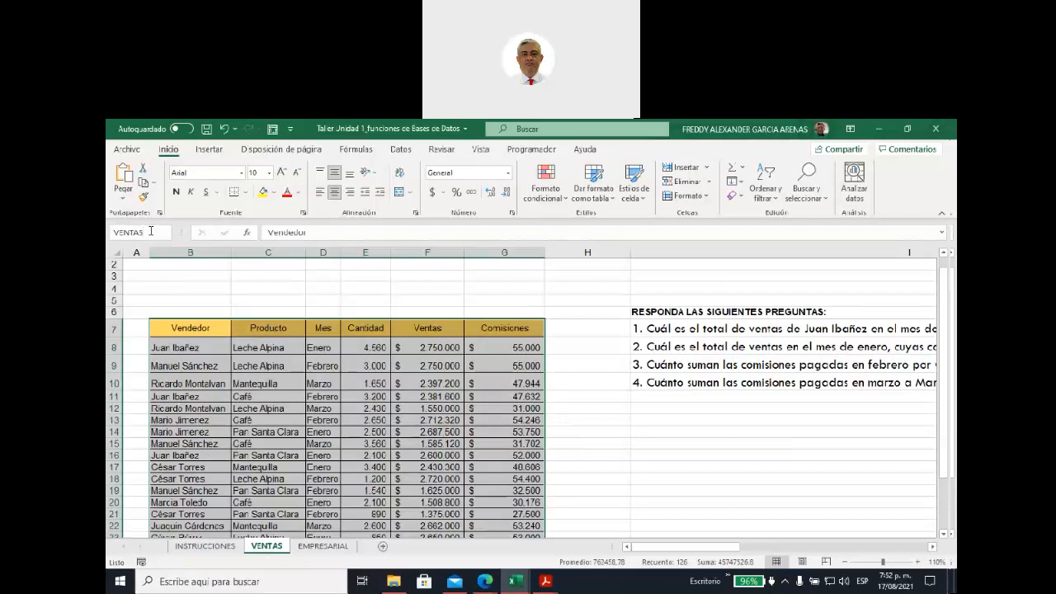
{"action": "left_click", "coordinate": [570, 347]}
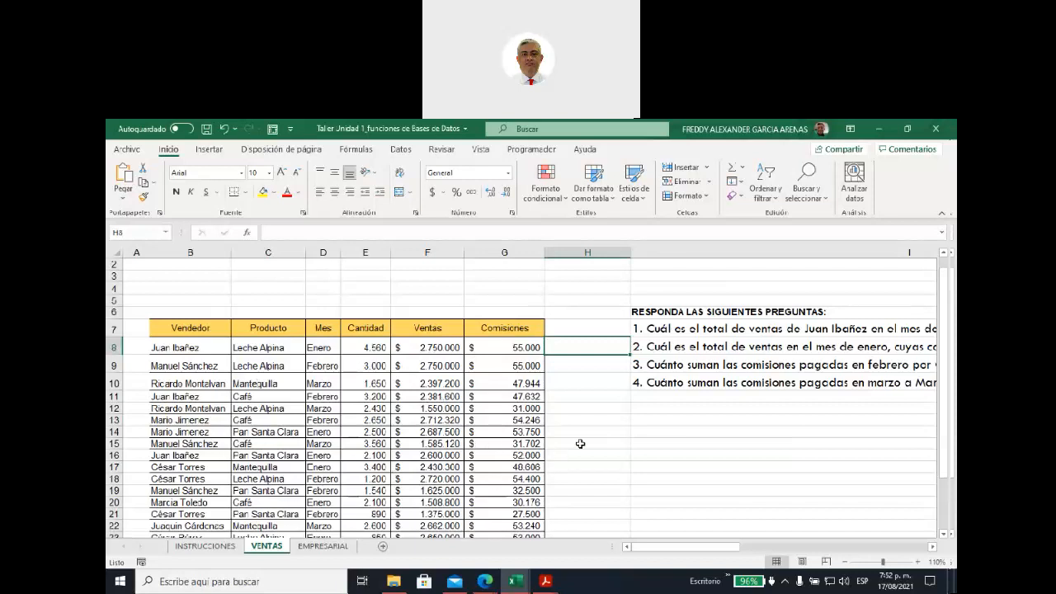
Try a BUSCARV formula in F3 with D2 as the lookup value and the named range VENTAS as its table array, leaving it unentered
{"action": "scroll", "coordinate": [599, 420], "scroll_direction": "down", "scroll_amount": 1}
{"action": "scroll", "coordinate": [600, 400], "scroll_direction": "up", "scroll_amount": 2}
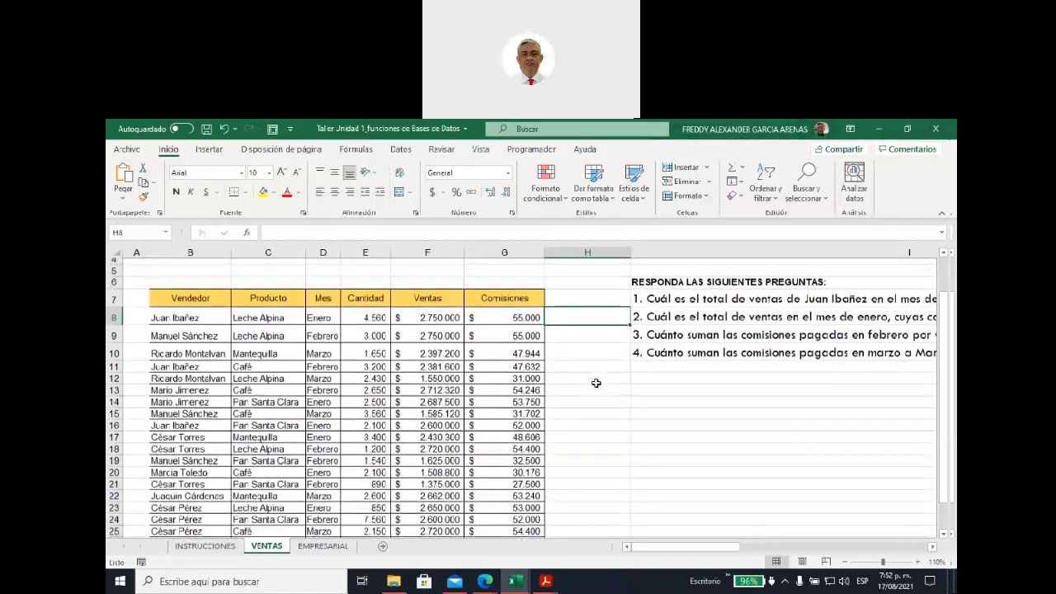
{"action": "left_click", "coordinate": [396, 286]}
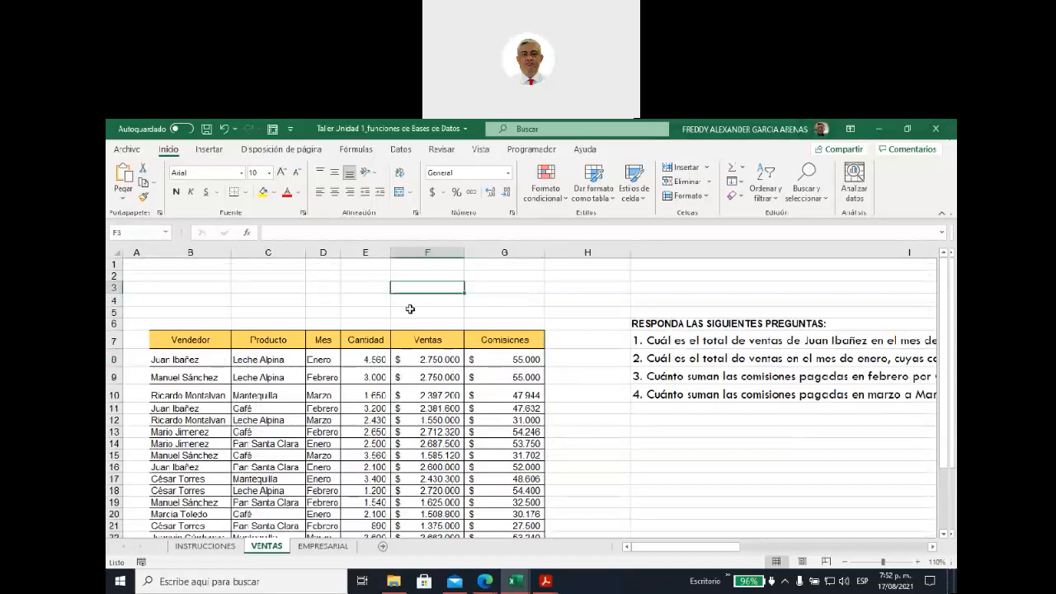
{"action": "type", "text": "="}
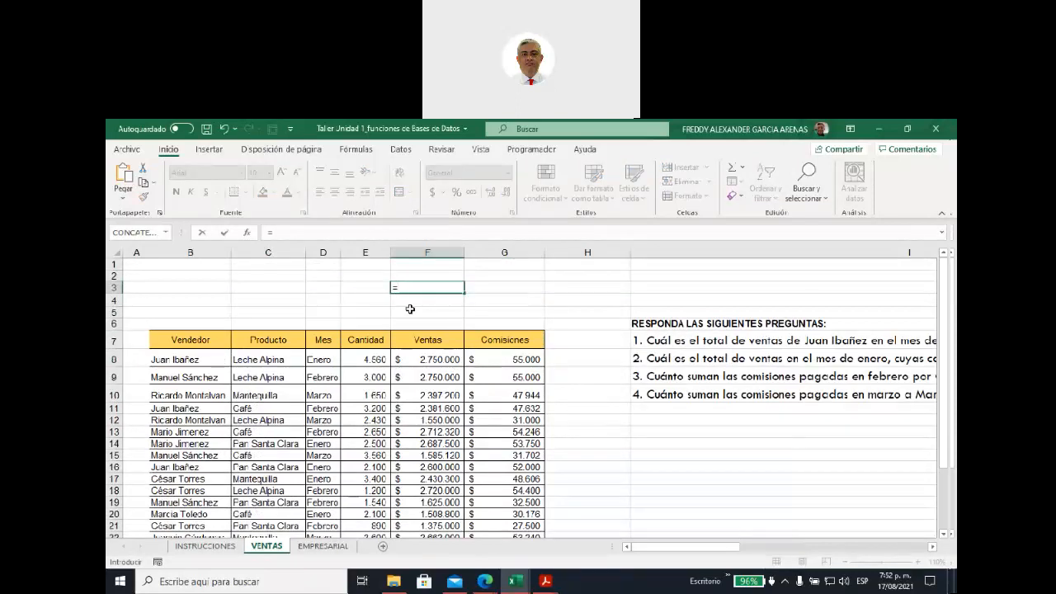
{"action": "type", "text": "BUSCA"}
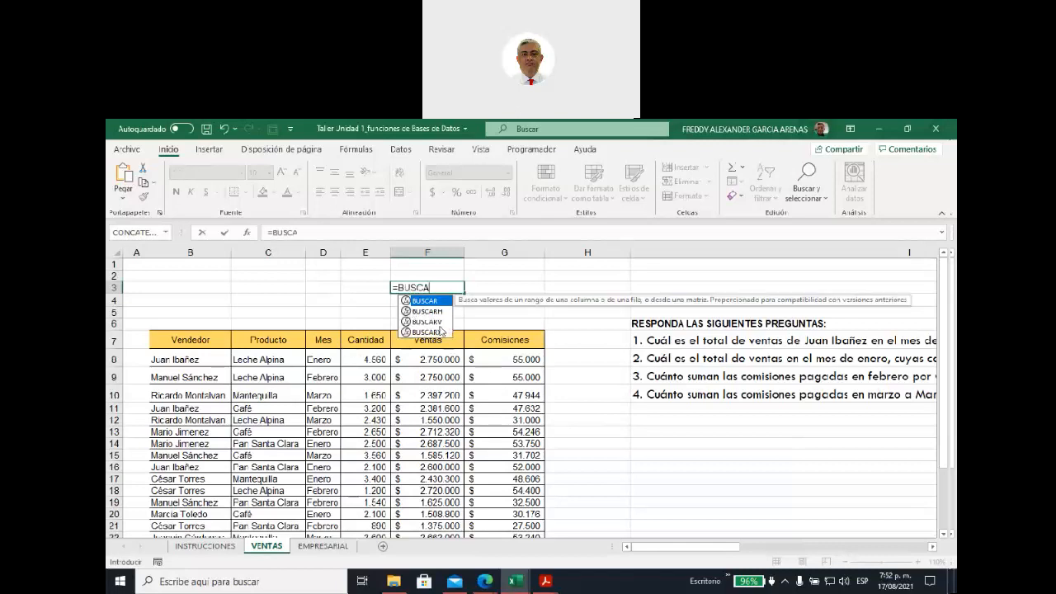
{"action": "double_click", "coordinate": [426, 322]}
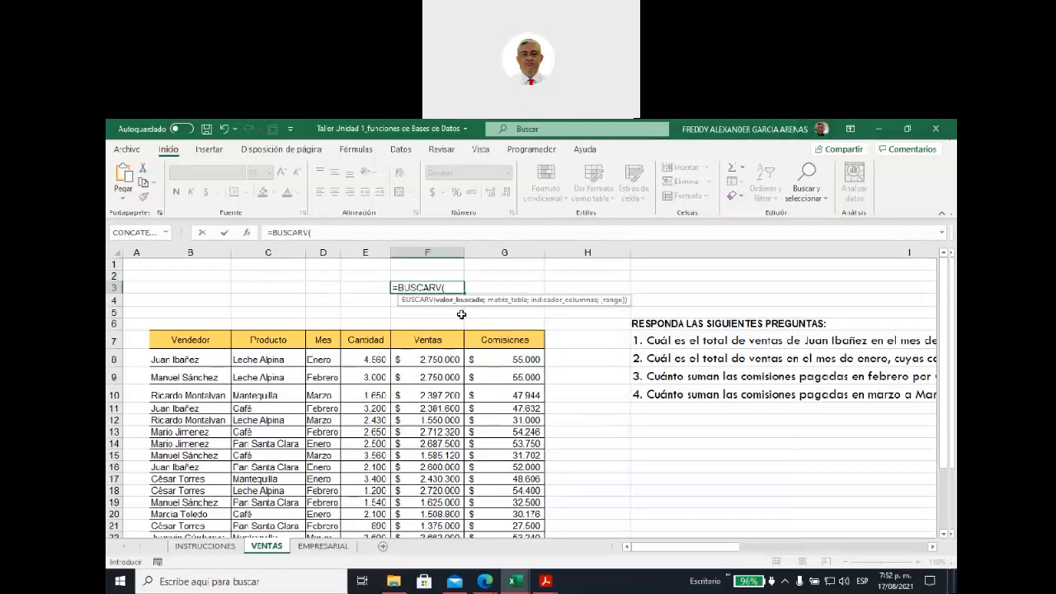
{"action": "left_click", "coordinate": [328, 275]}
{"action": "type", "text": ";"}
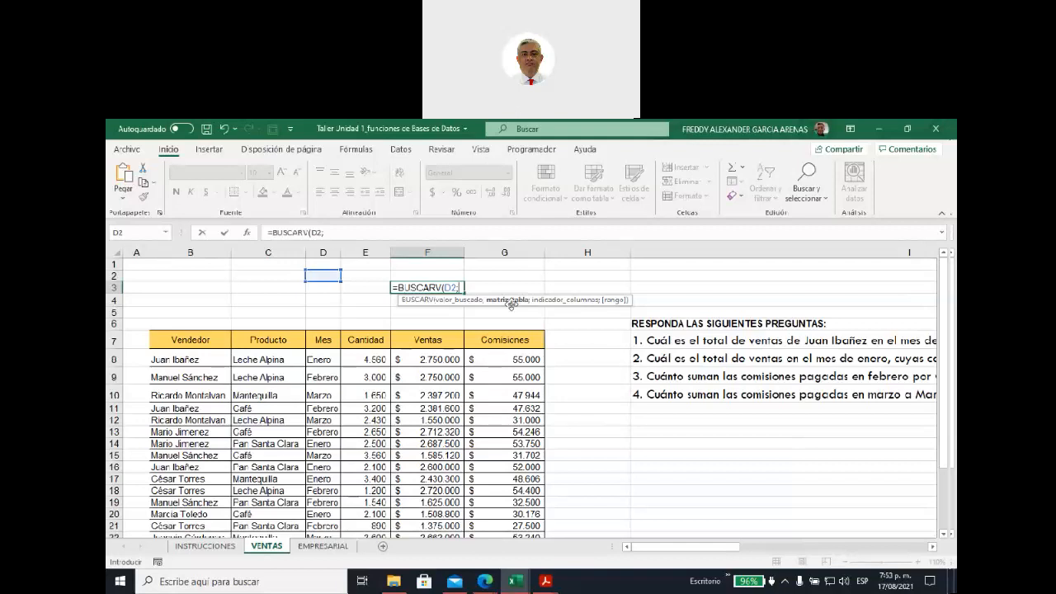
{"action": "type", "text": "VE"}
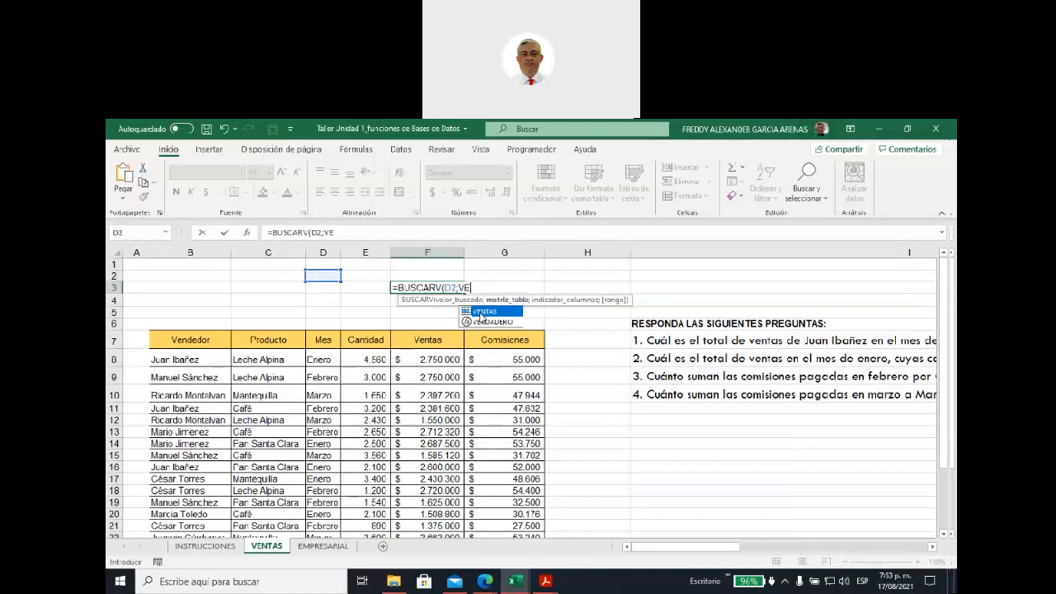
{"action": "double_click", "coordinate": [481, 313]}
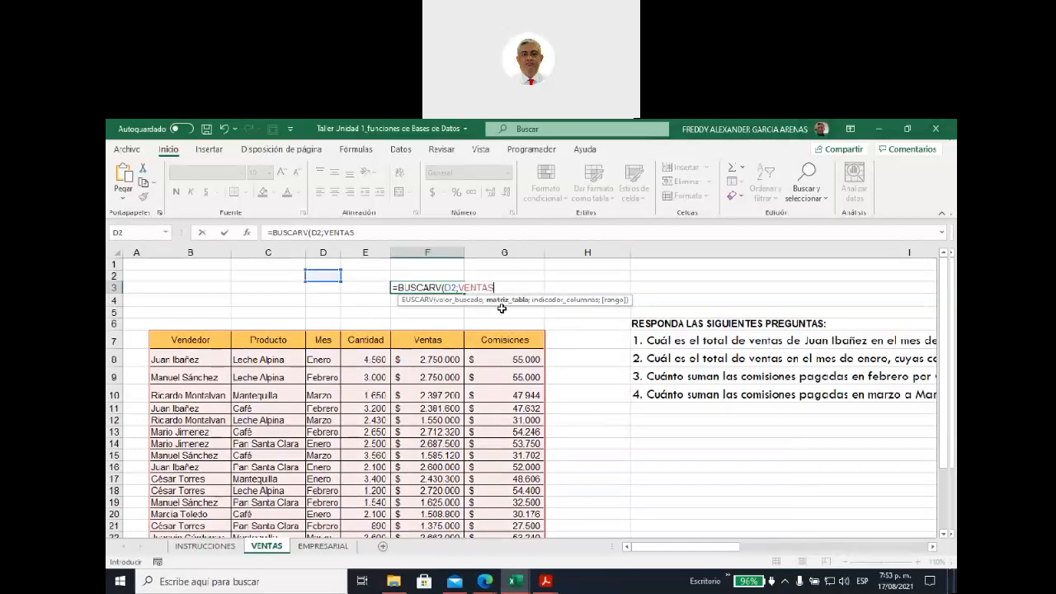
{"action": "key", "text": "BackSpace"}
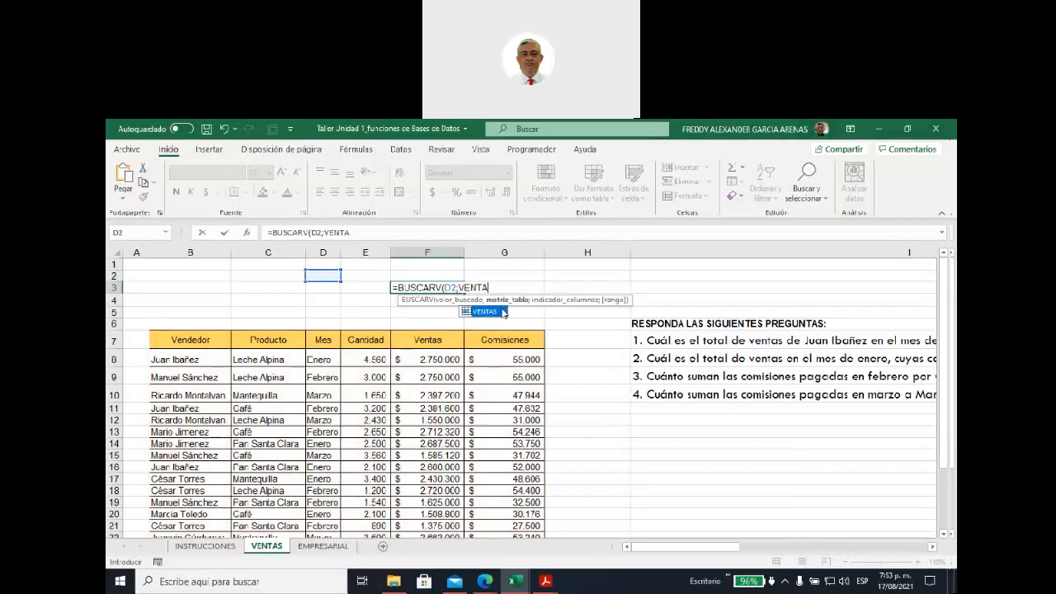
{"action": "key", "text": "Escape"}
{"action": "left_click", "coordinate": [504, 311]}
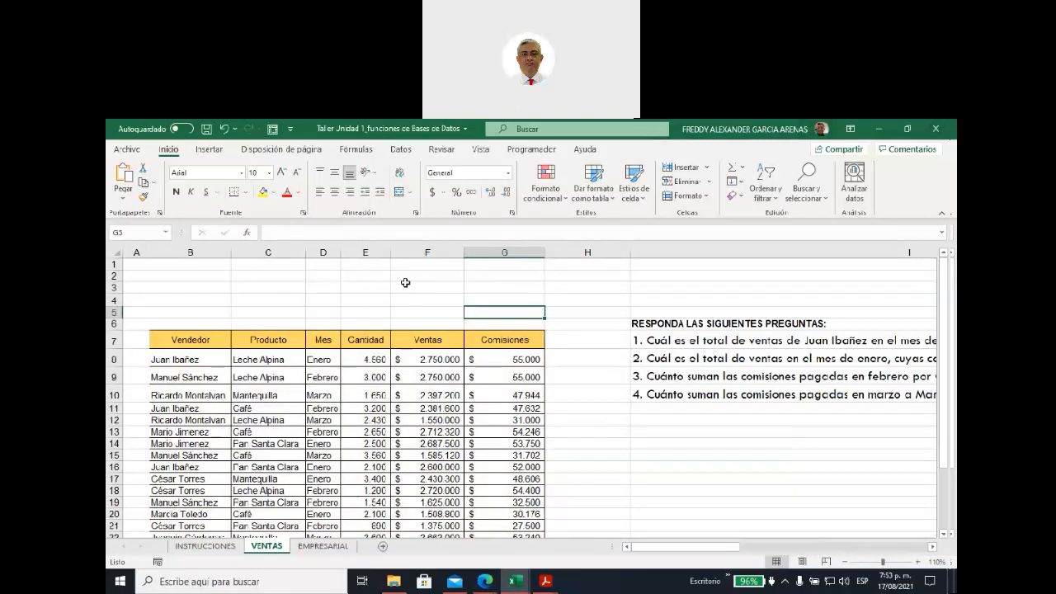
Delete the defined name VENTAS from the workbook's list of names
{"action": "left_click", "coordinate": [357, 152]}
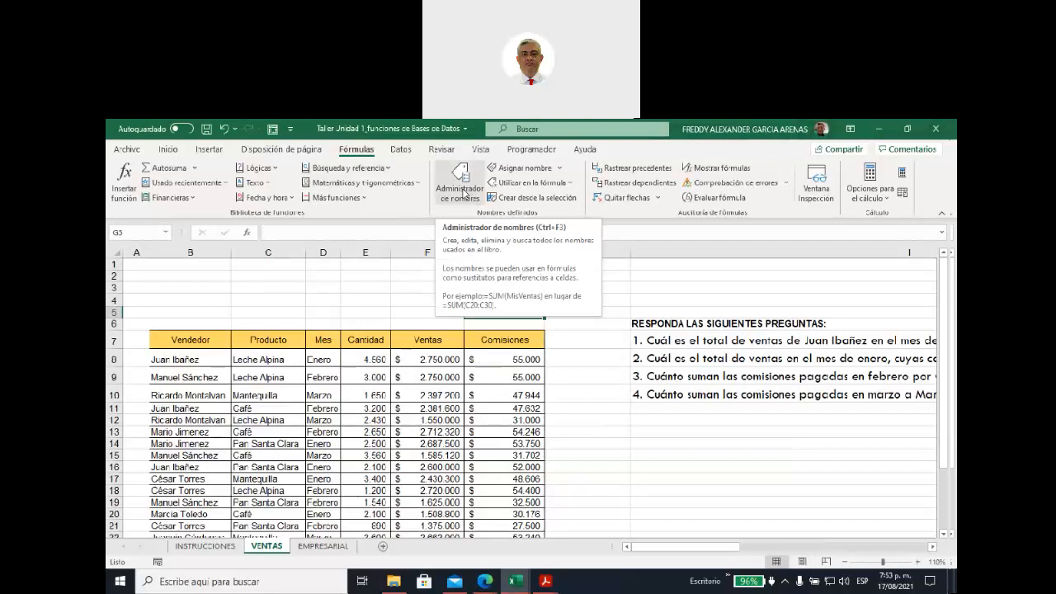
{"action": "left_click", "coordinate": [463, 193]}
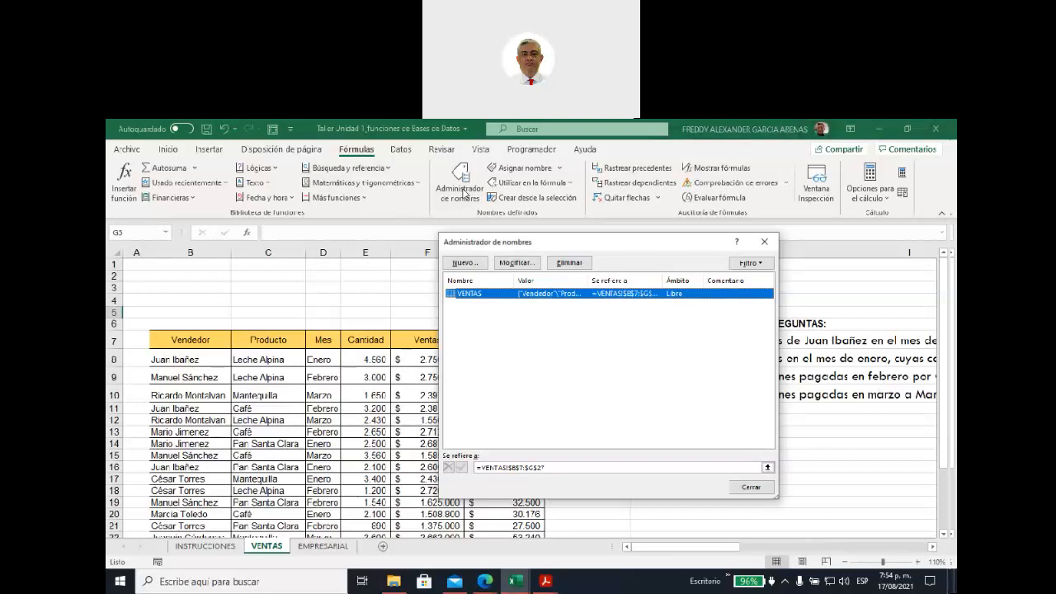
{"action": "left_click", "coordinate": [566, 264]}
{"action": "left_click", "coordinate": [504, 391]}
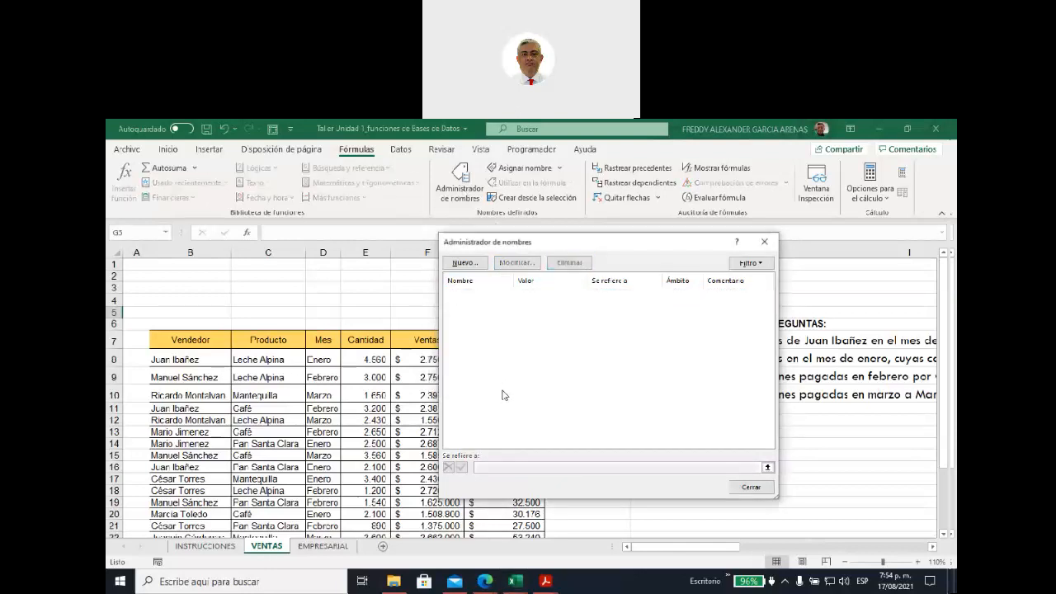
{"action": "left_click", "coordinate": [750, 486]}
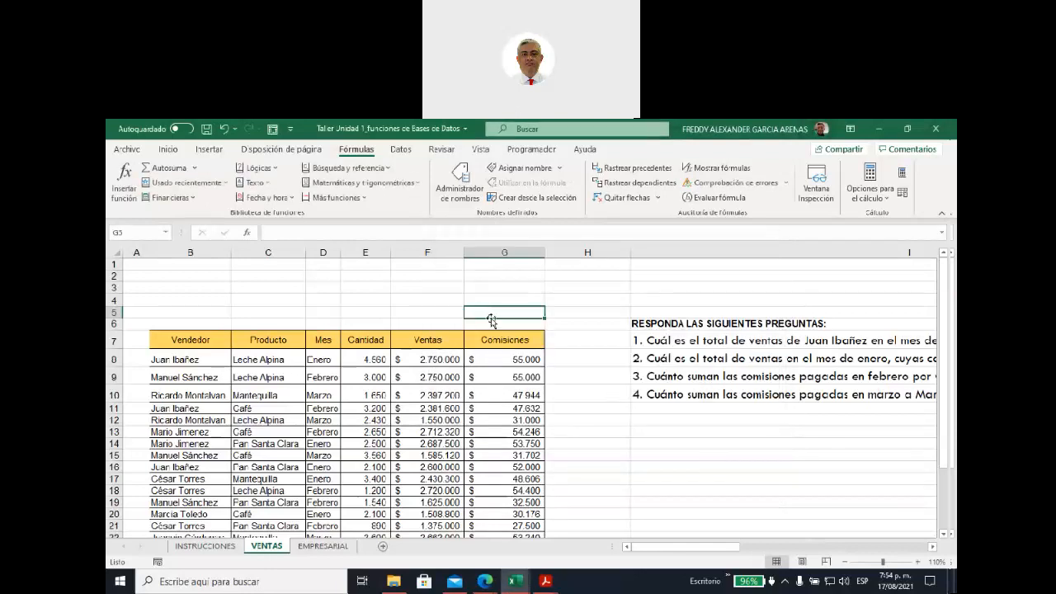
Try the BUSCARV formula in F3 again, looking for VENTAS among the suggestions for the table array, and discard the entry
{"action": "left_click", "coordinate": [439, 291]}
{"action": "type", "text": "="}
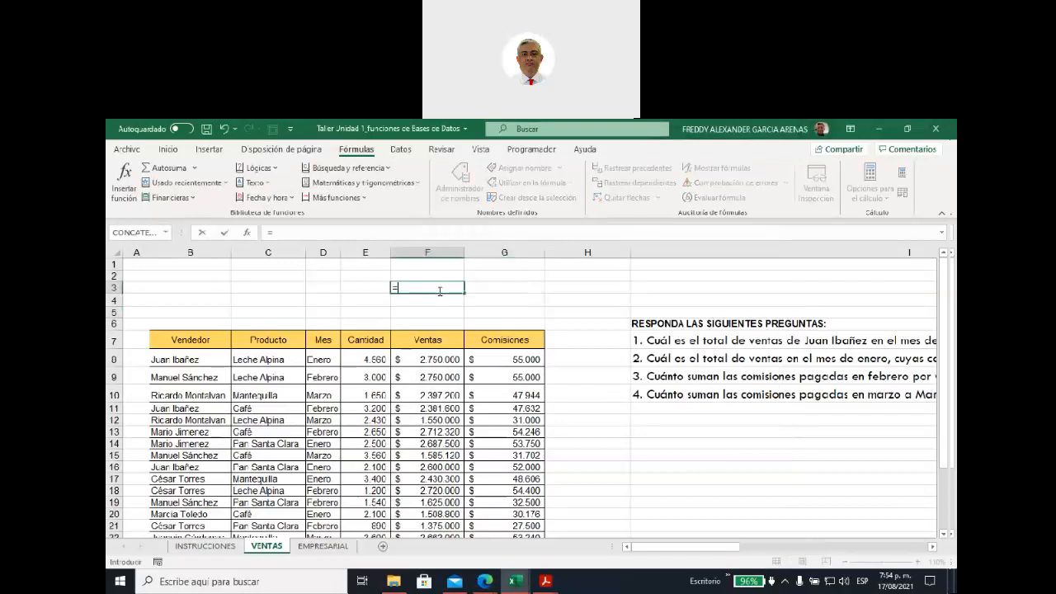
{"action": "type", "text": "BUSC"}
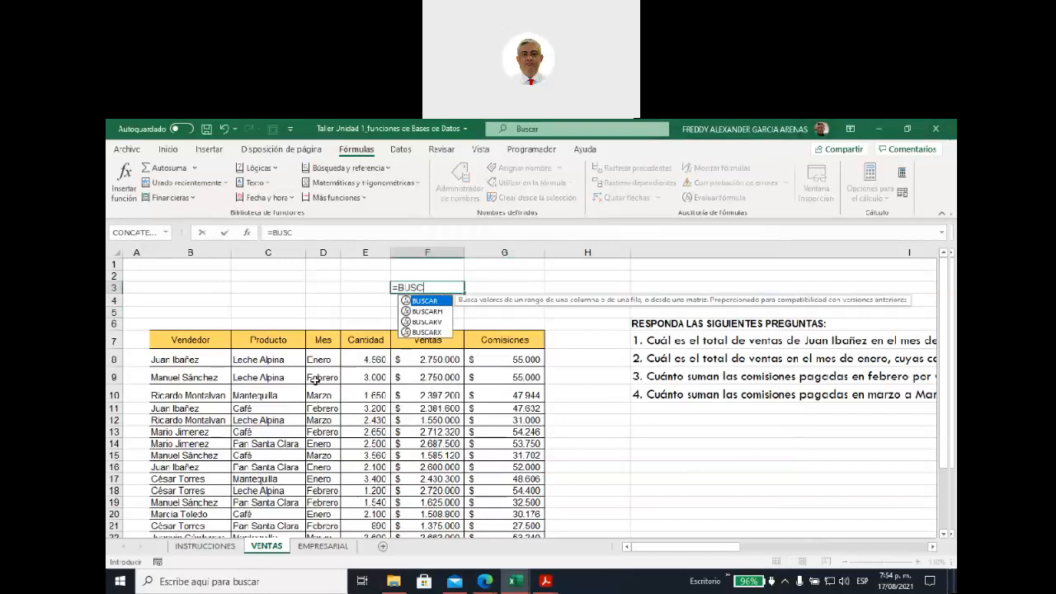
{"action": "double_click", "coordinate": [418, 322]}
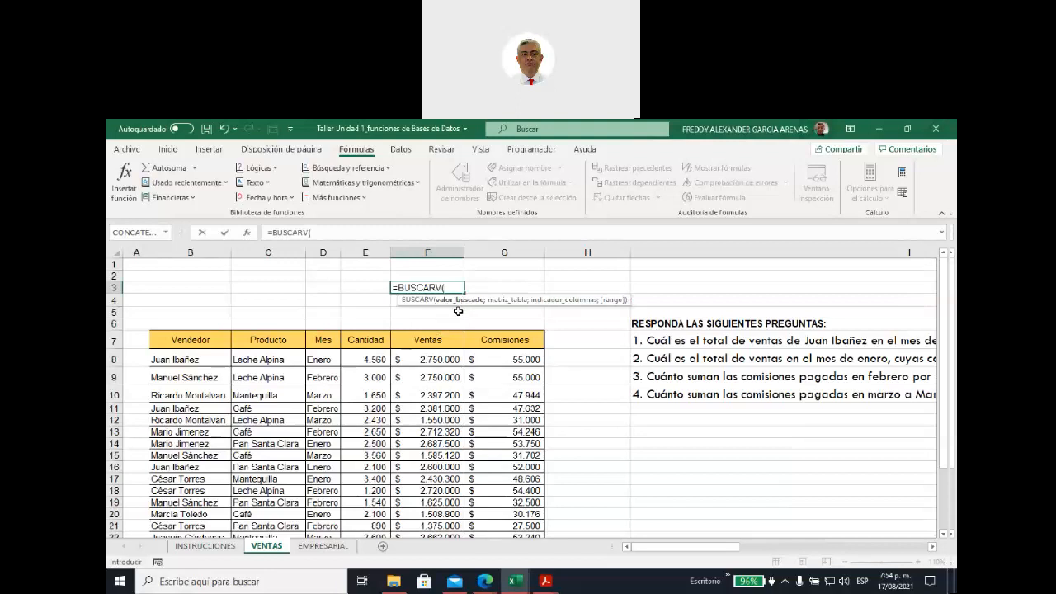
{"action": "left_click", "coordinate": [329, 273]}
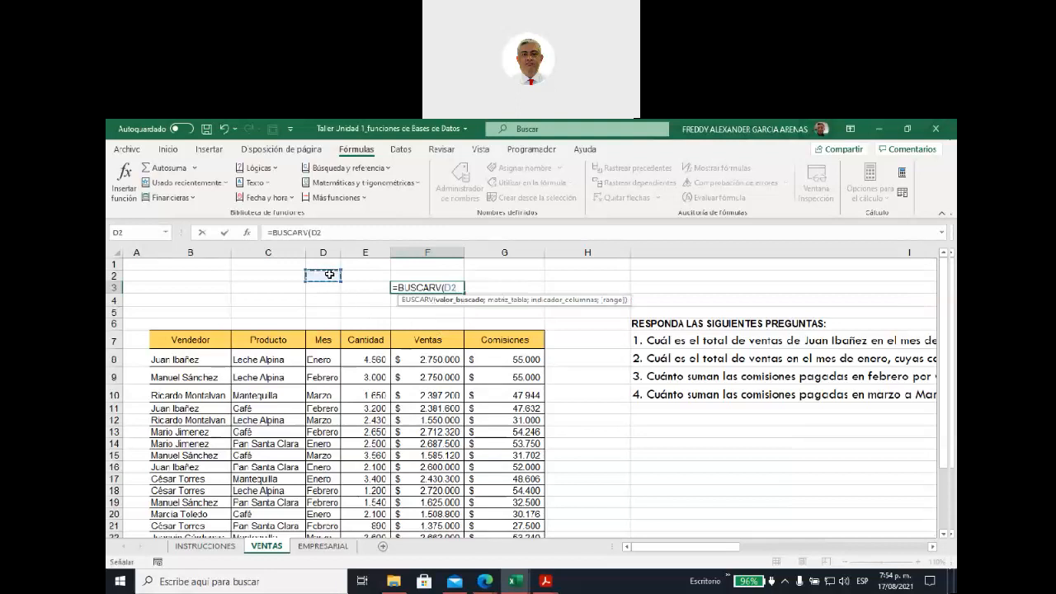
{"action": "key", "text": "F8"}
{"action": "type", "text": ";"}
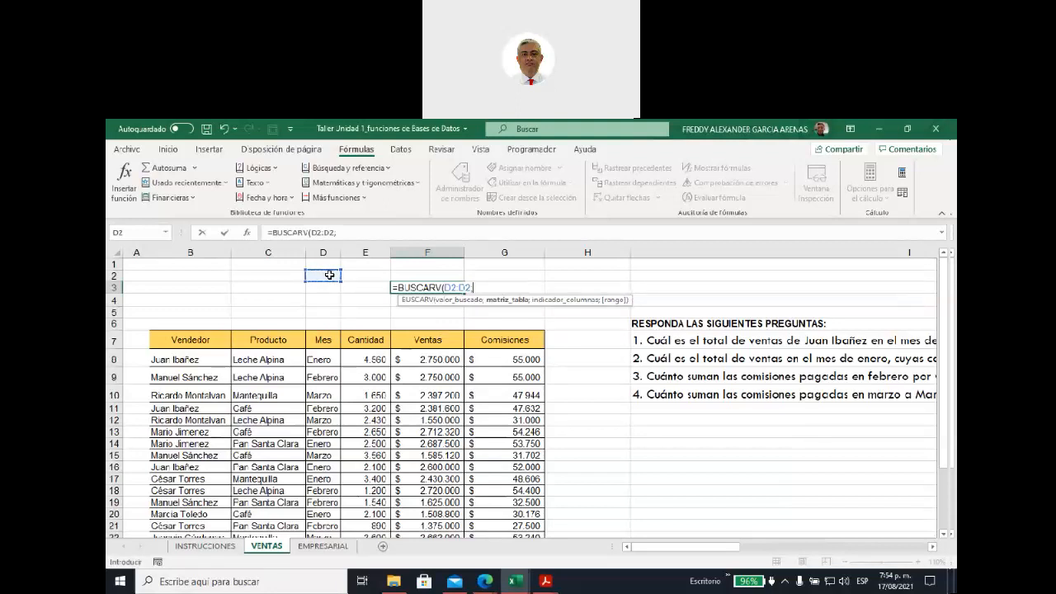
{"action": "type", "text": "VEN"}
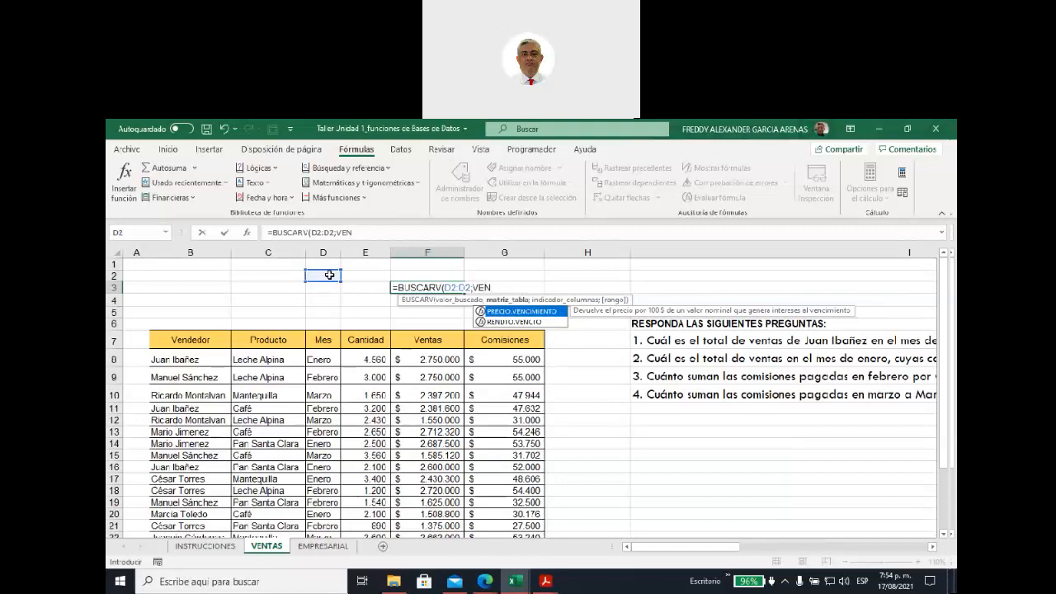
{"action": "key", "text": "BackSpace"}
{"action": "key", "text": "BackSpace"}
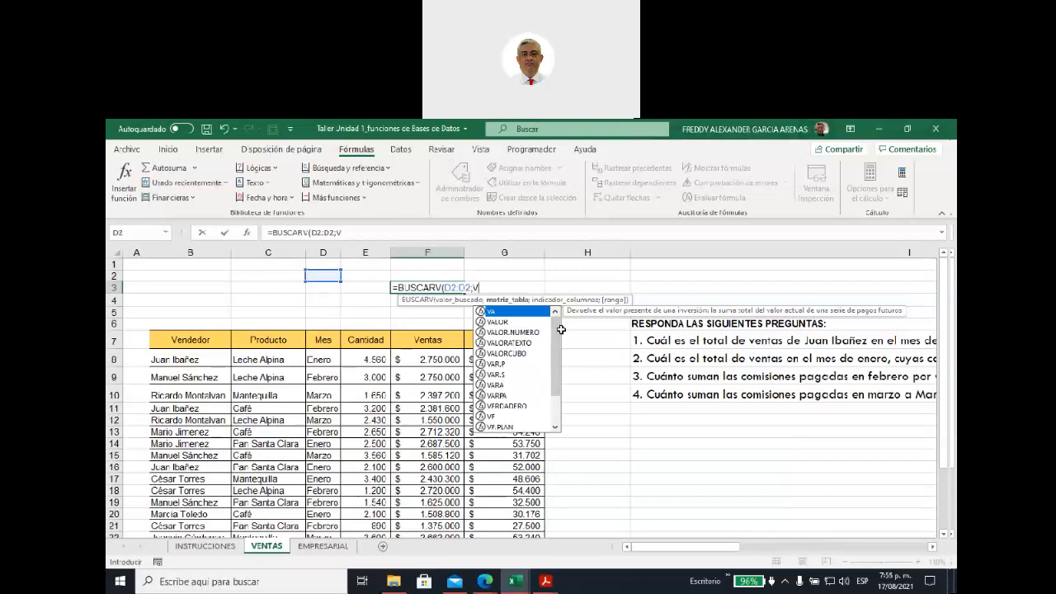
{"action": "left_click_drag", "start_coordinate": [481, 287], "coordinate": [349, 282]}
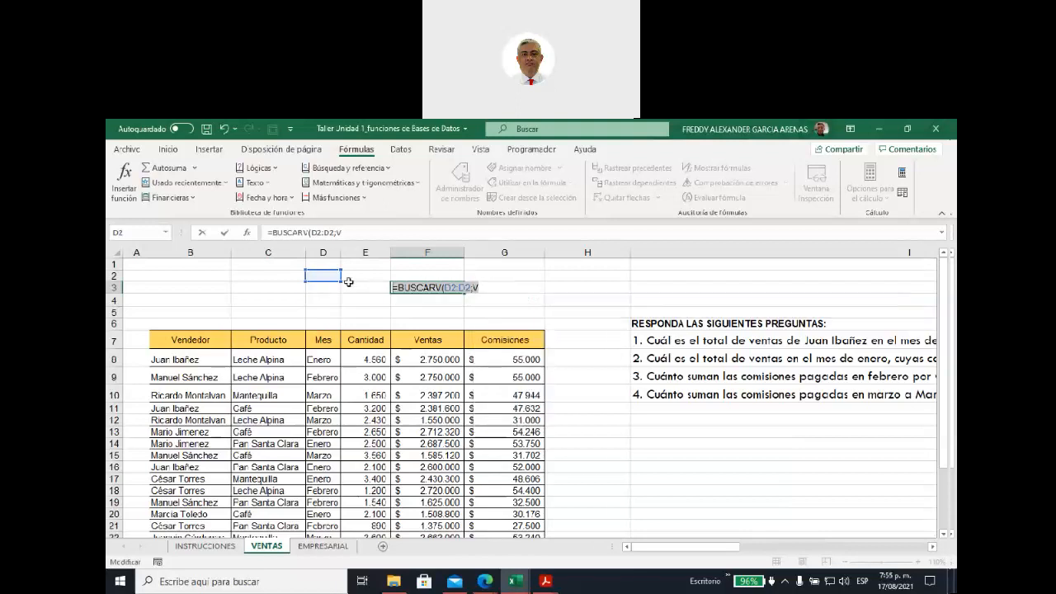
{"action": "key", "text": "Escape"}
{"action": "left_click", "coordinate": [550, 302]}
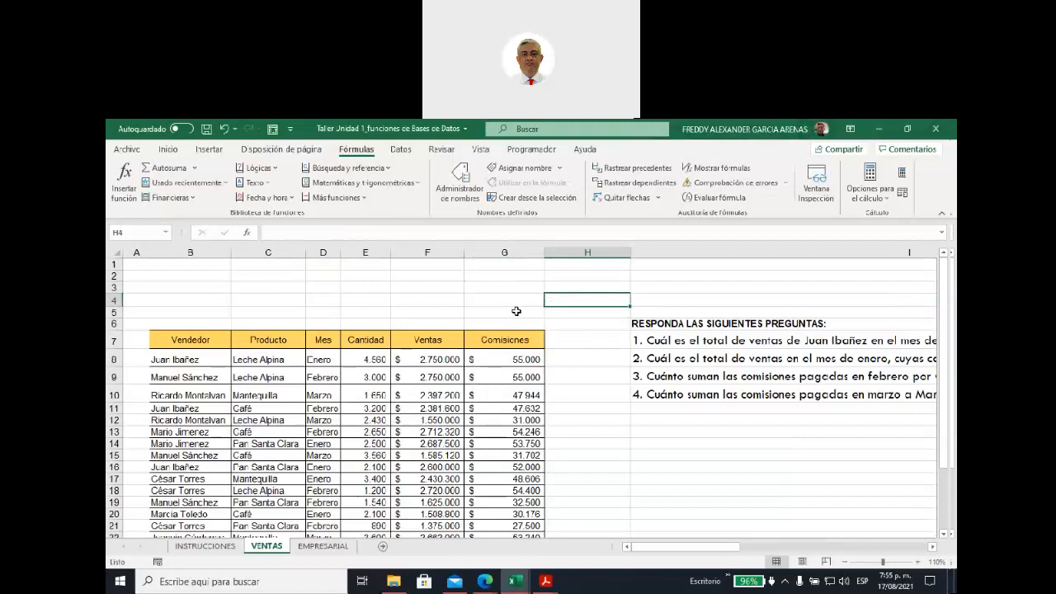
Convert the sales data in B7:G27 into an Excel table with headers
{"action": "left_click", "coordinate": [251, 379]}
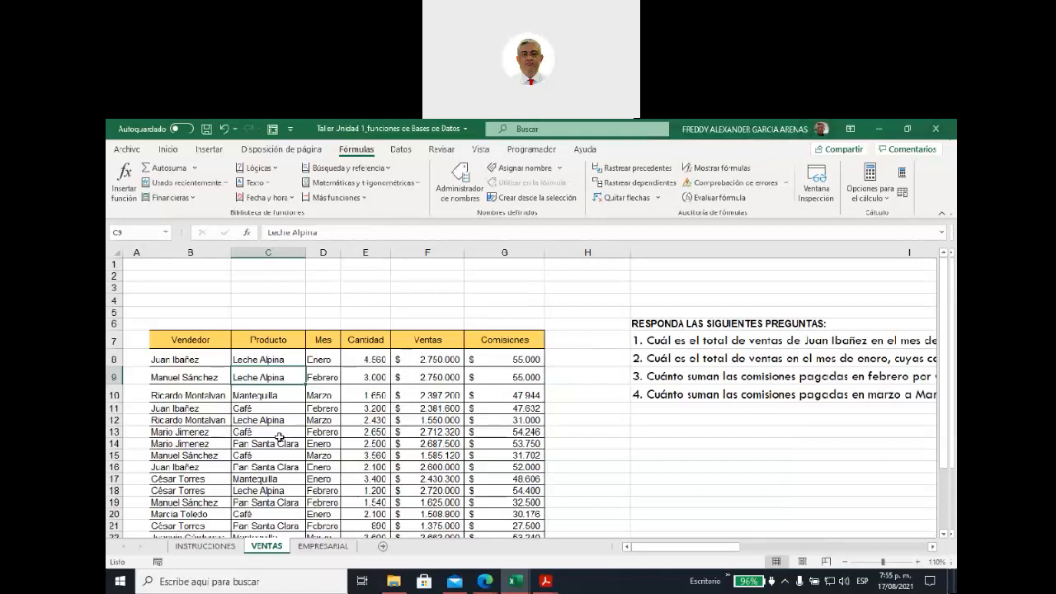
{"action": "key", "text": "ctrl+t"}
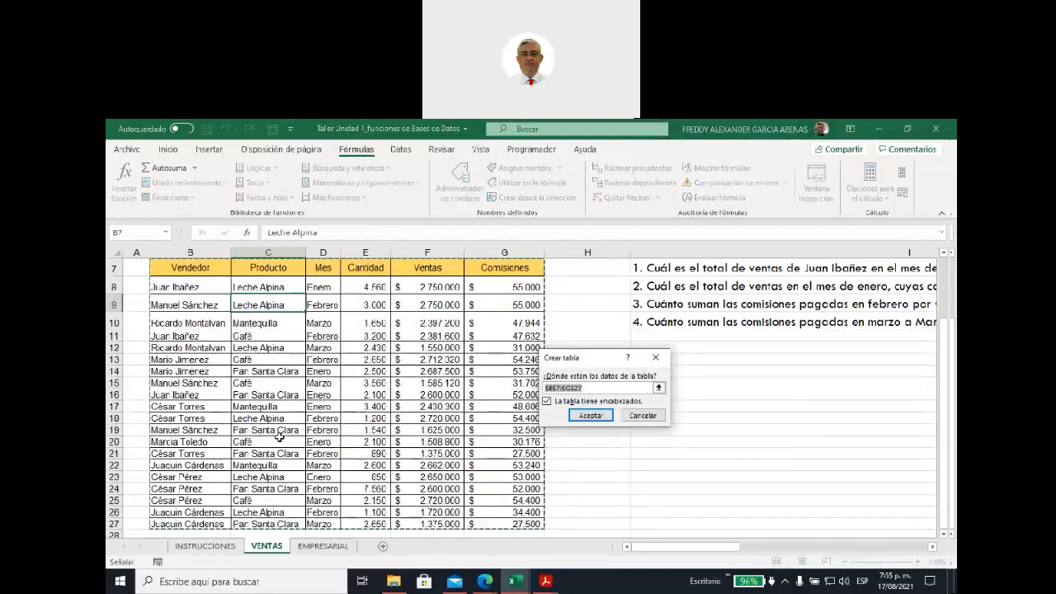
{"action": "left_click_drag", "start_coordinate": [596, 360], "coordinate": [495, 303]}
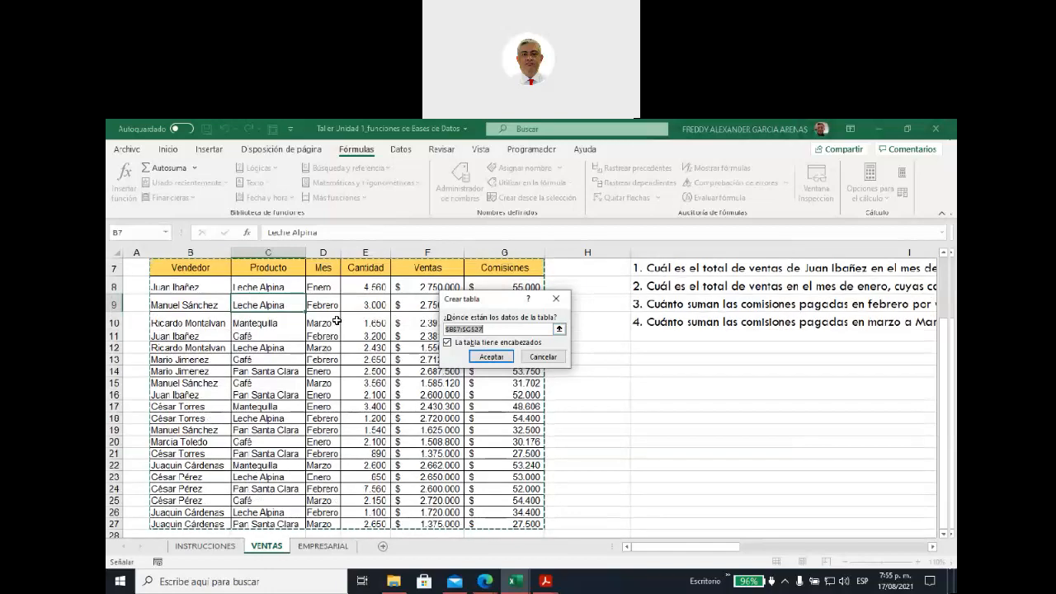
{"action": "scroll", "coordinate": [337, 321], "scroll_direction": "up", "scroll_amount": 2}
{"action": "scroll", "coordinate": [338, 322], "scroll_direction": "down", "scroll_amount": 1}
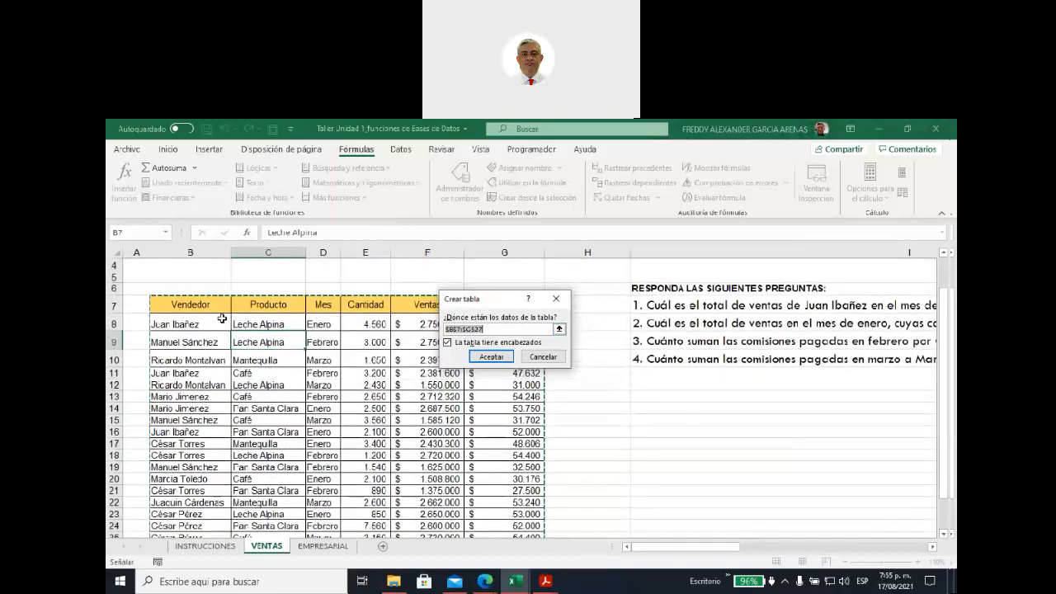
{"action": "scroll", "coordinate": [366, 318], "scroll_direction": "down", "scroll_amount": 3}
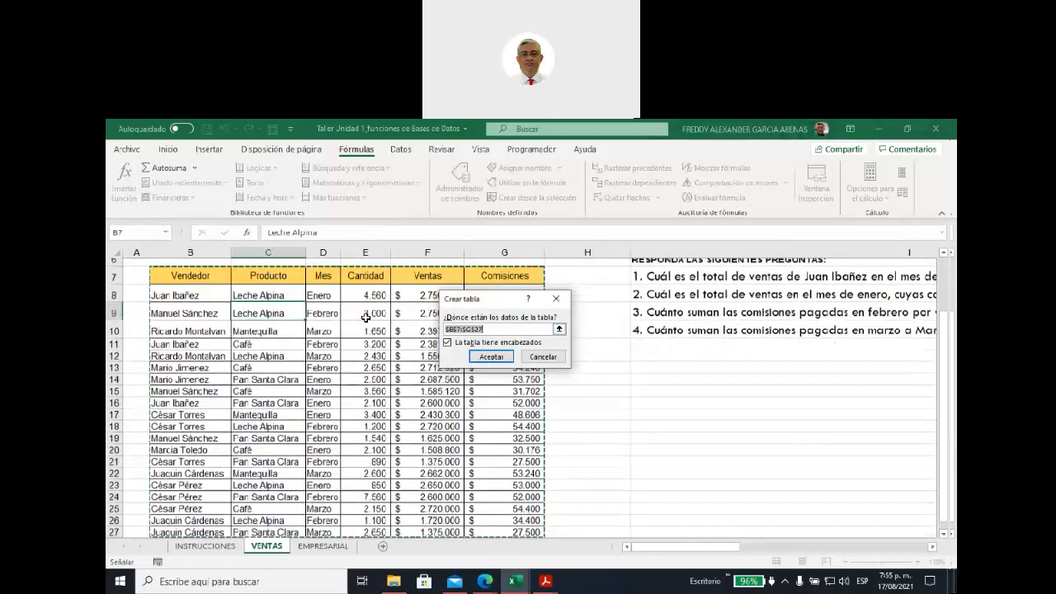
{"action": "scroll", "coordinate": [366, 318], "scroll_direction": "up", "scroll_amount": 1}
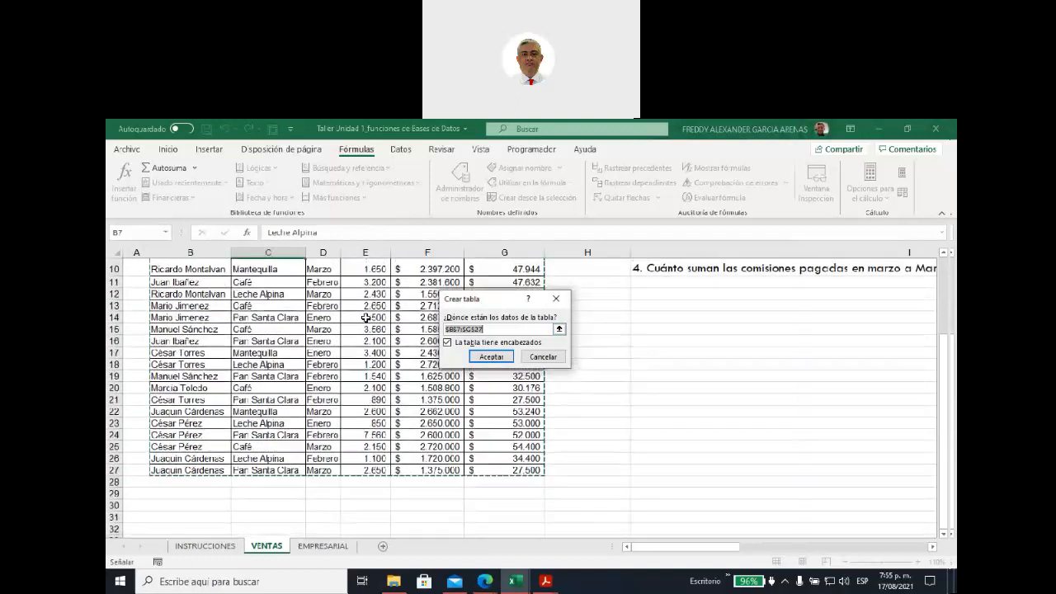
{"action": "scroll", "coordinate": [365, 318], "scroll_direction": "up", "scroll_amount": 1}
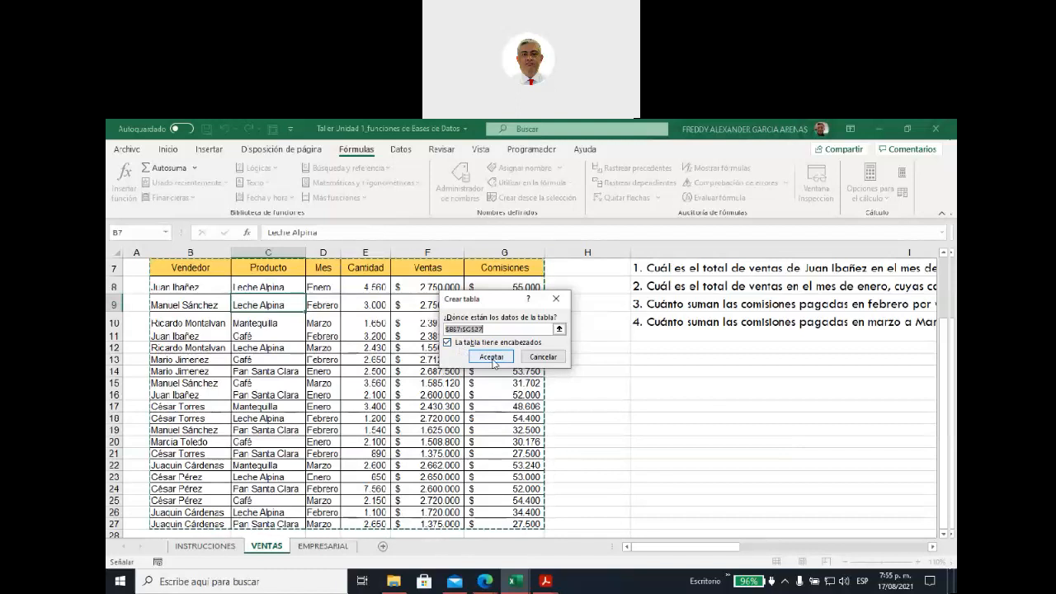
{"action": "left_click", "coordinate": [492, 357]}
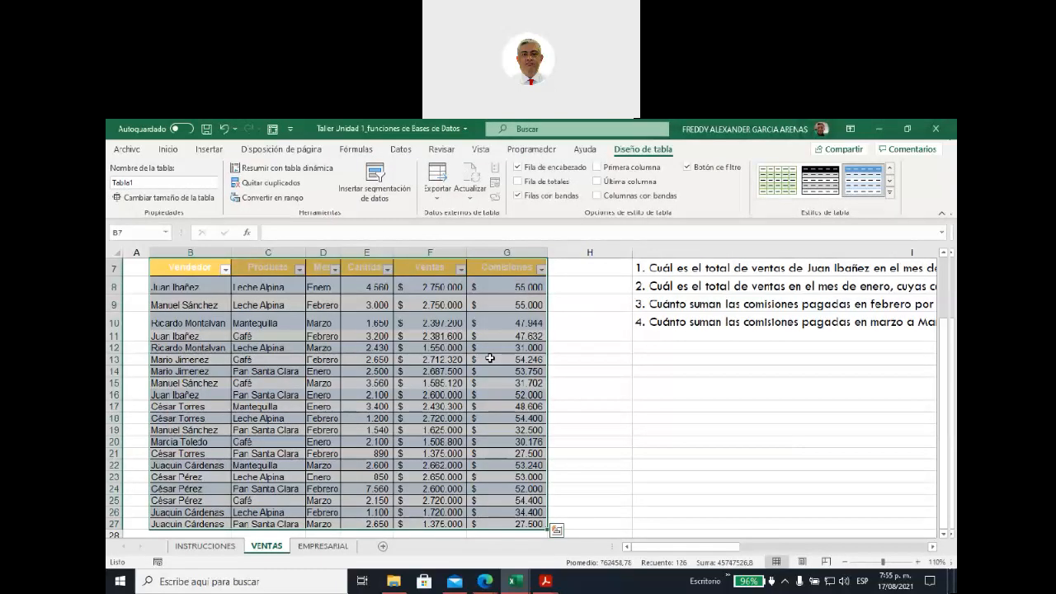
Rename the new sales table as VENTAS
{"action": "left_click", "coordinate": [136, 182]}
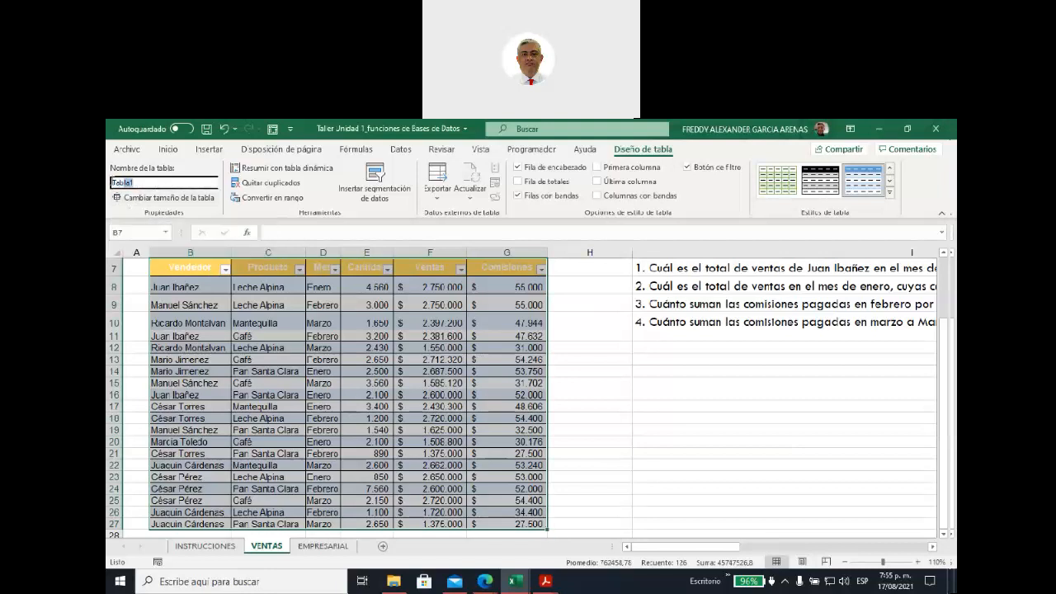
{"action": "type", "text": "VENTAS"}
{"action": "key", "text": "Return"}
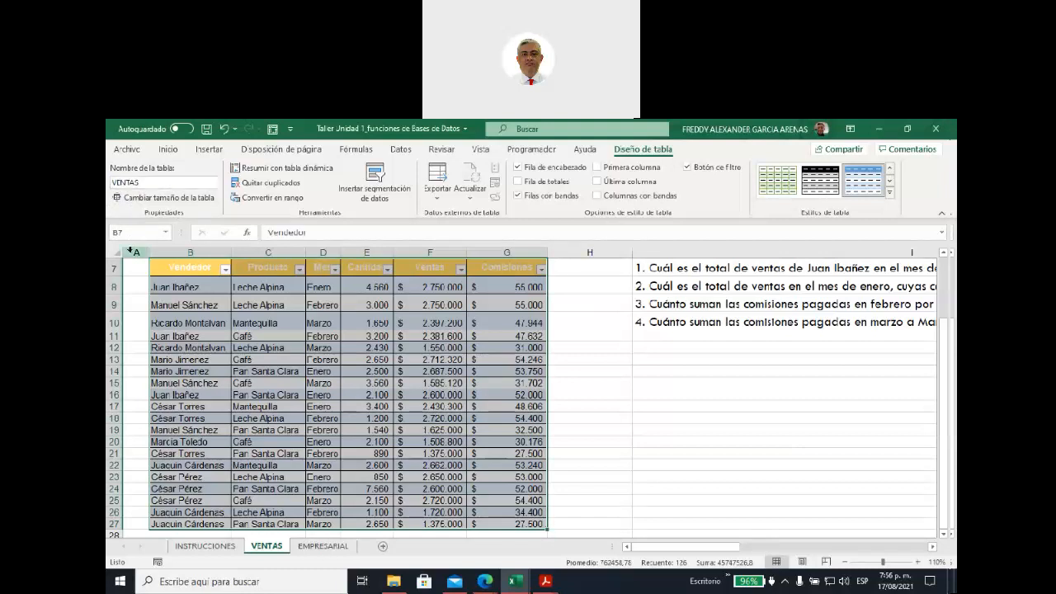
Try a BUSCARV formula in F3 with D2 as the lookup value and the VENTAS table as the table array, and discard it
{"action": "left_click", "coordinate": [584, 338]}
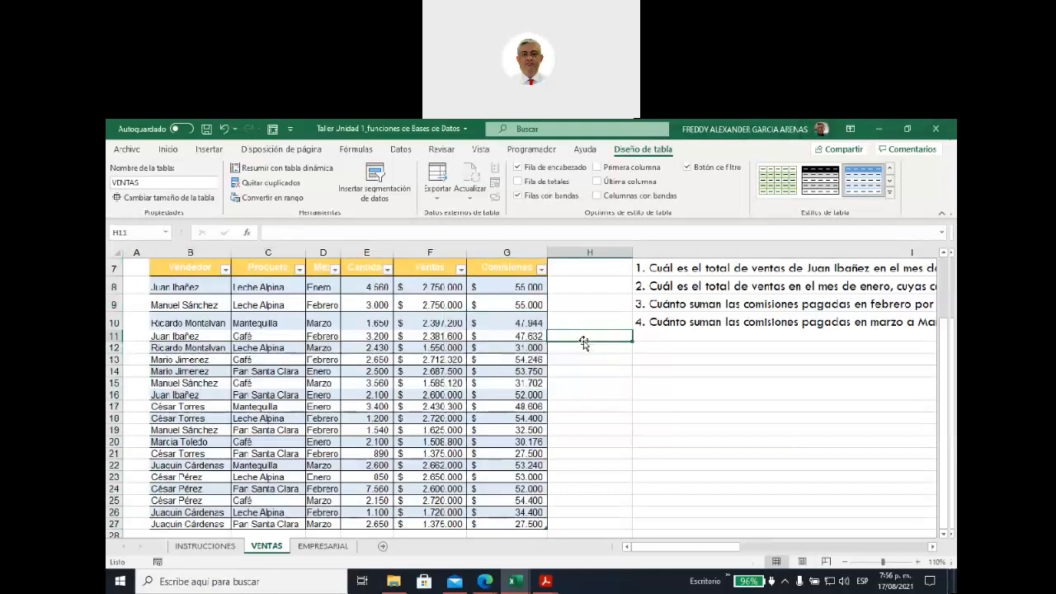
{"action": "scroll", "coordinate": [587, 354], "scroll_direction": "up", "scroll_amount": 2}
{"action": "left_click", "coordinate": [416, 287]}
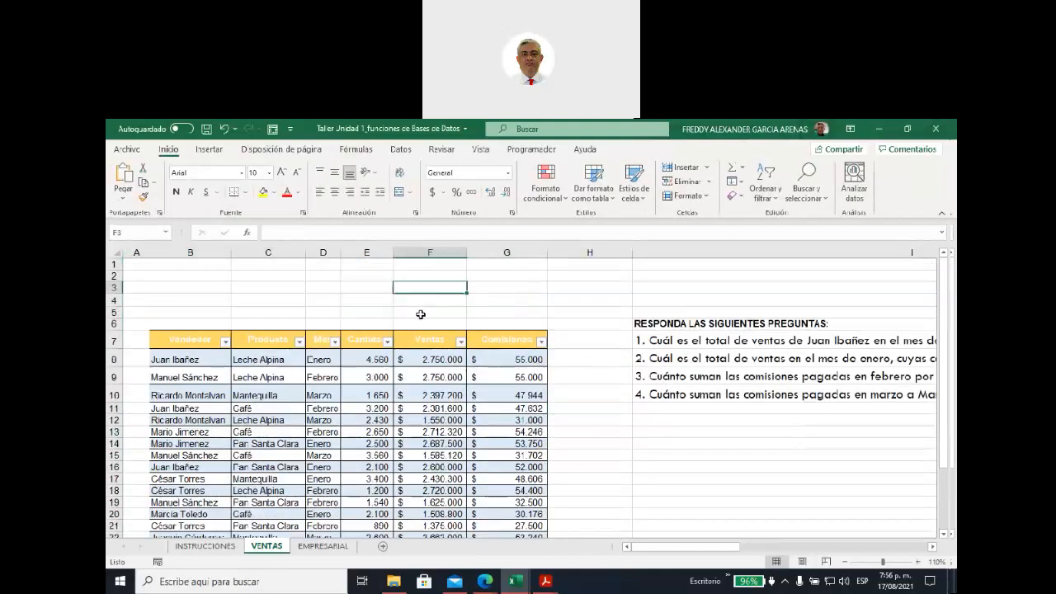
{"action": "type", "text": "="}
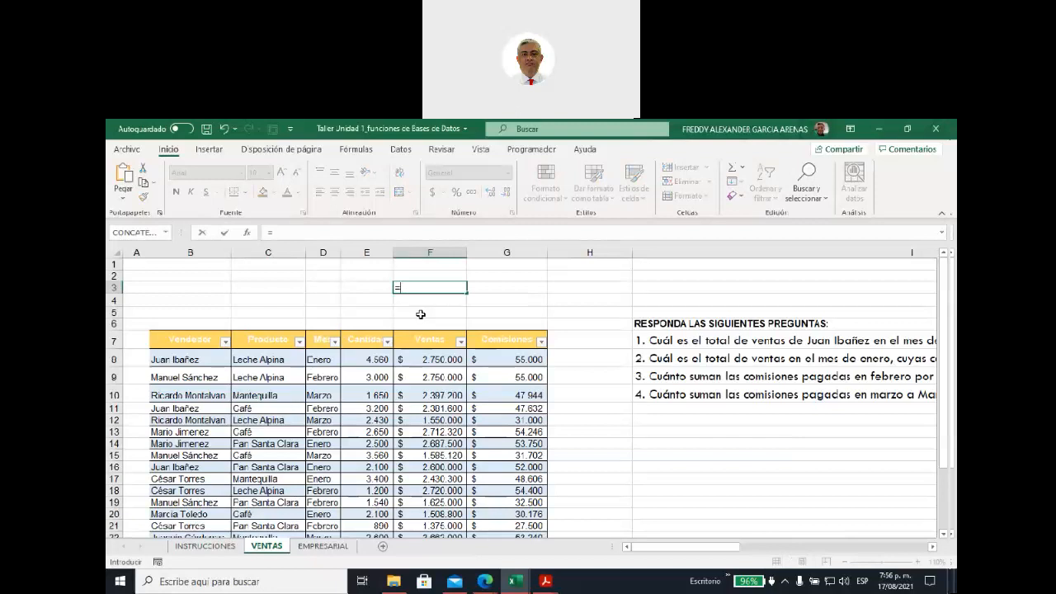
{"action": "type", "text": "BUSCAR"}
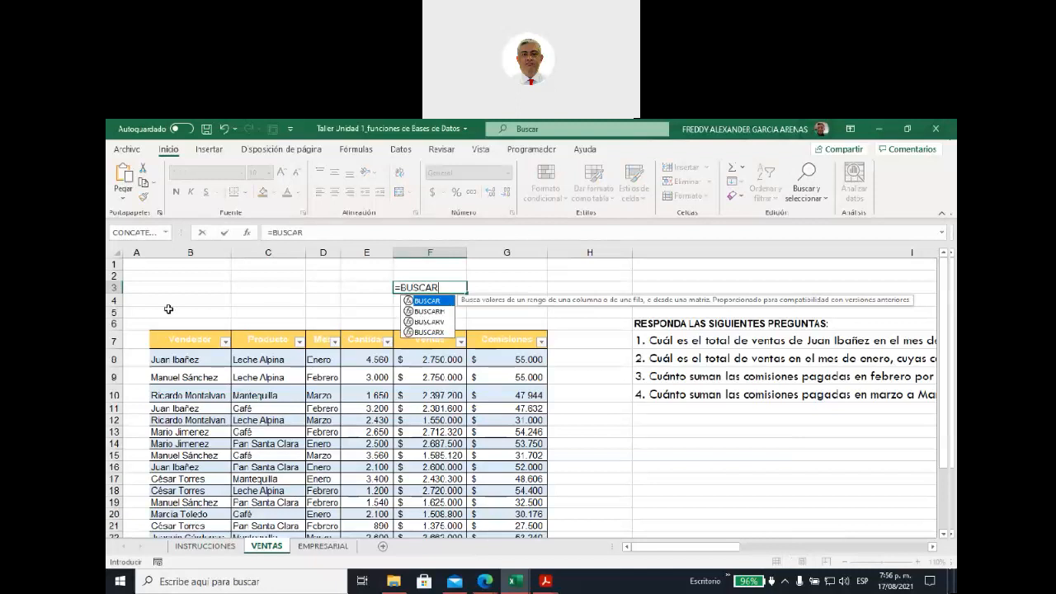
{"action": "double_click", "coordinate": [419, 322]}
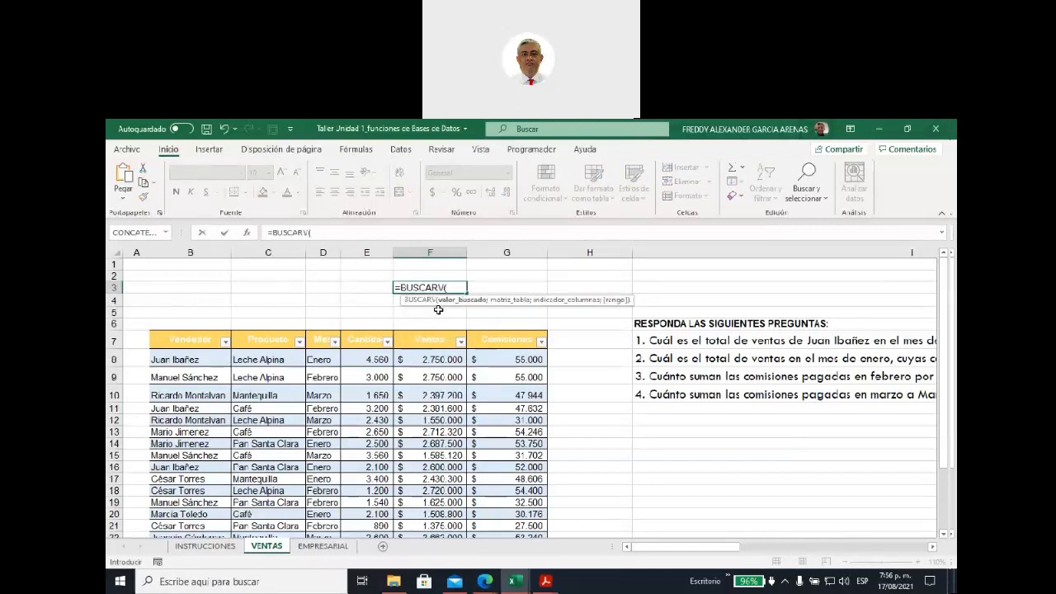
{"action": "left_click", "coordinate": [320, 274]}
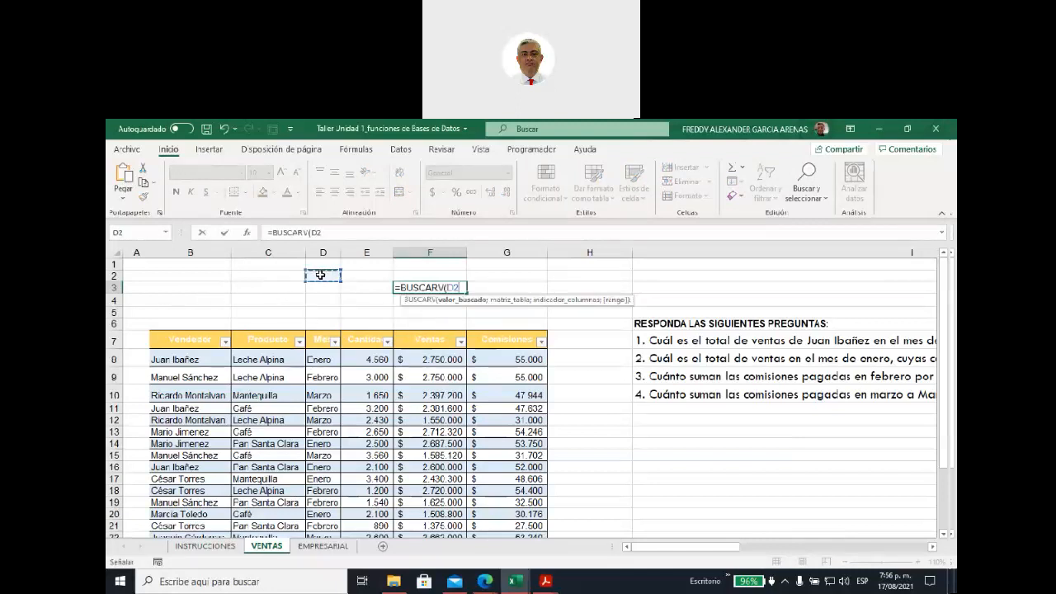
{"action": "type", "text": ";"}
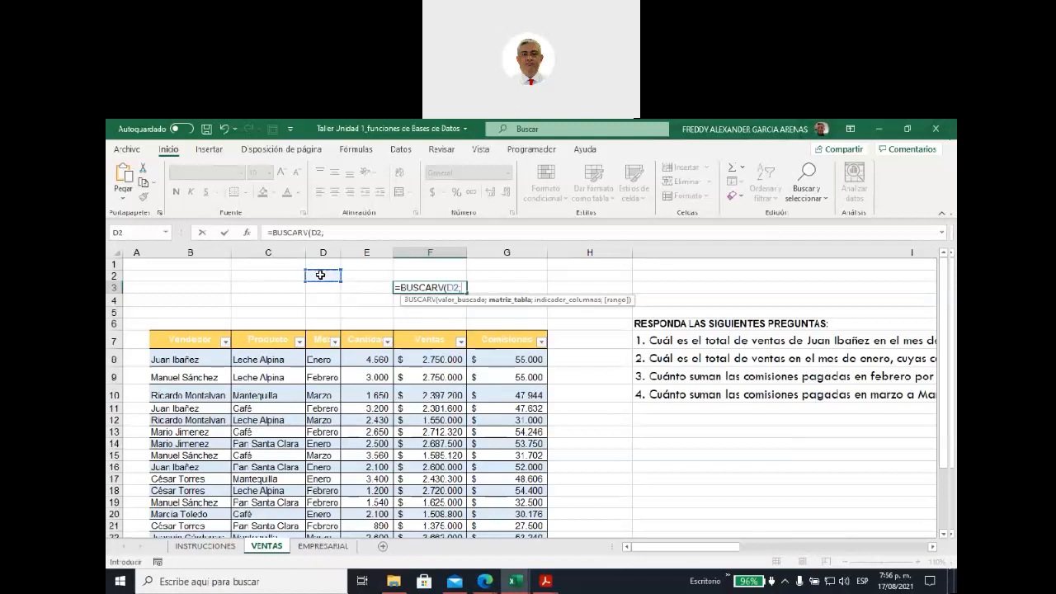
{"action": "type", "text": "V"}
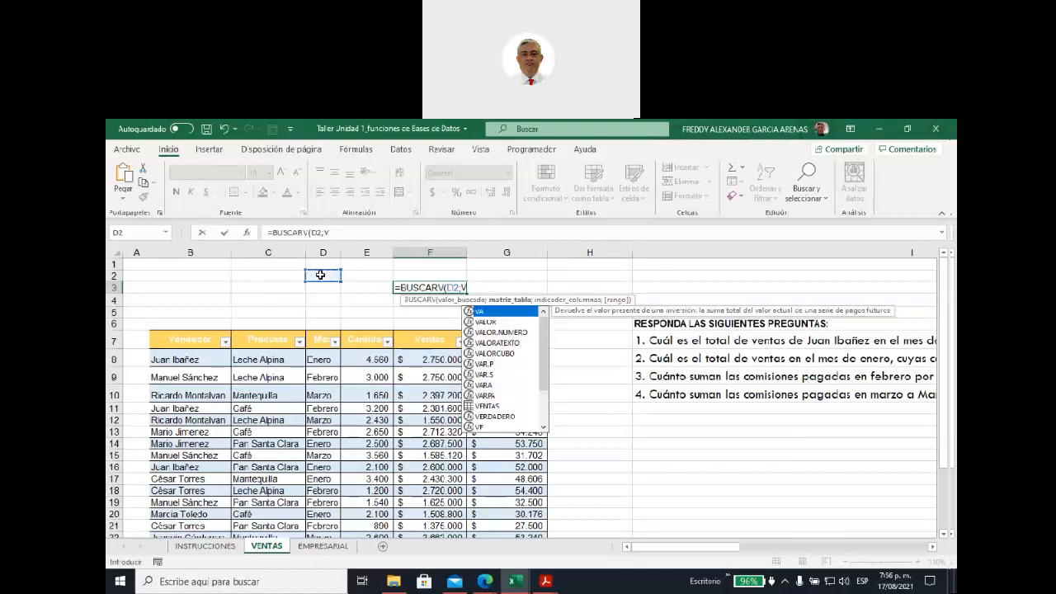
{"action": "left_click", "coordinate": [491, 408]}
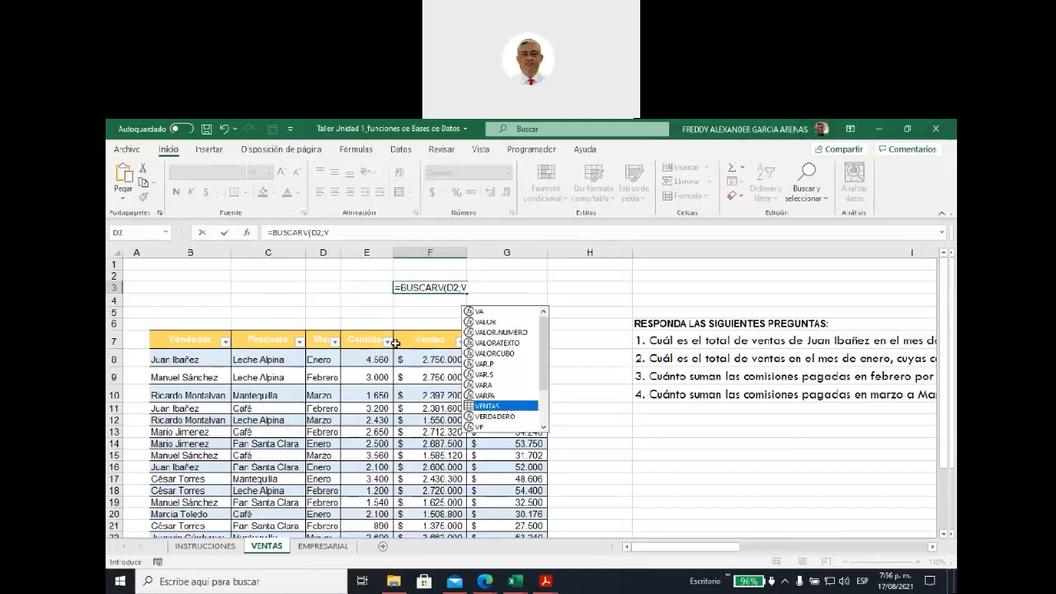
{"action": "double_click", "coordinate": [492, 407]}
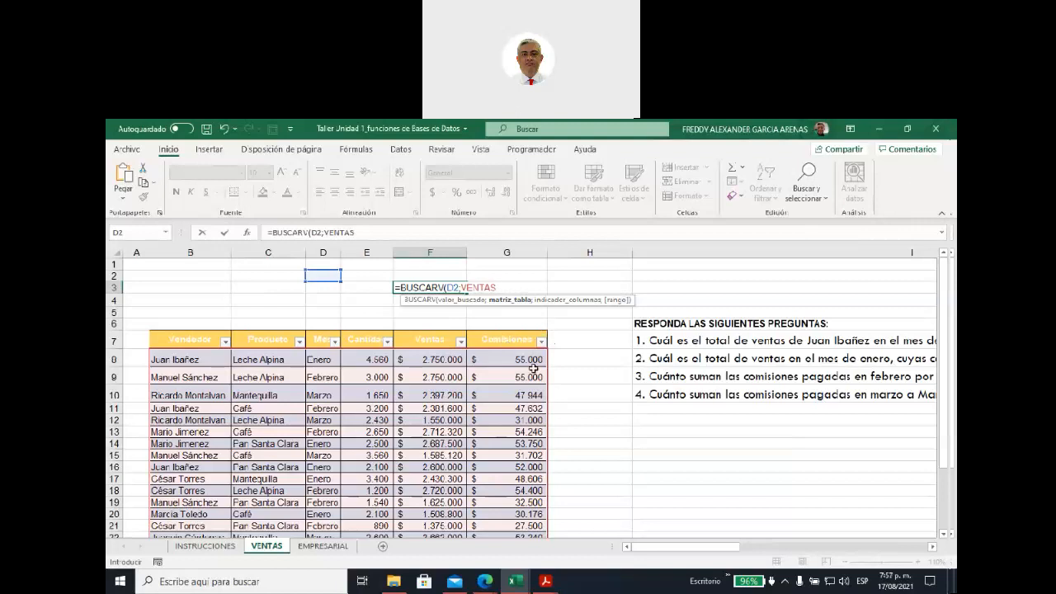
{"action": "key", "text": "BackSpace"}
{"action": "key", "text": "Escape"}
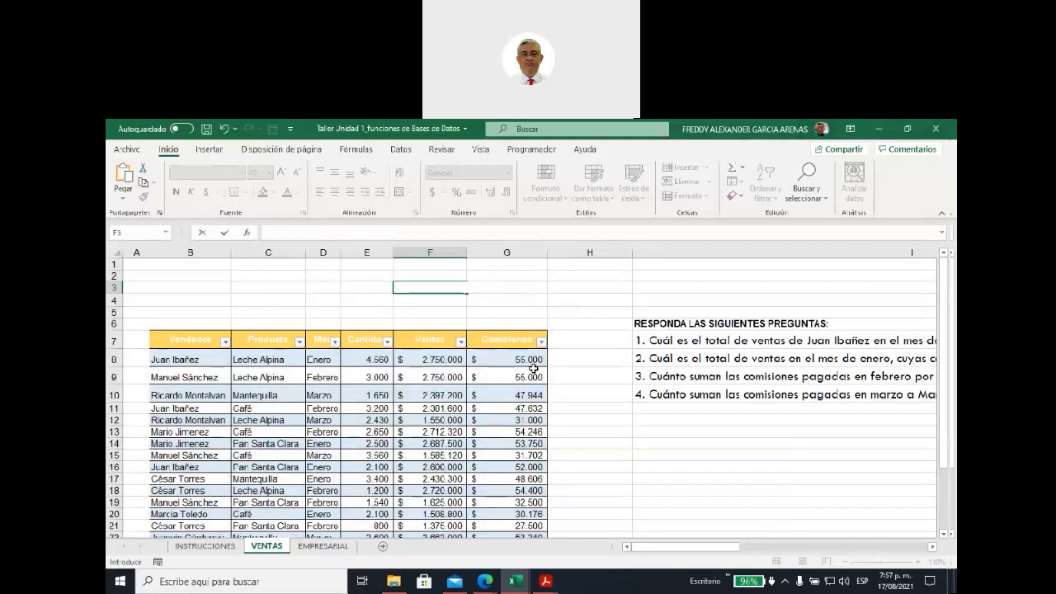
Turn off filtering on the header row B7:G7 of the VENTAS table
{"action": "left_click", "coordinate": [924, 181]}
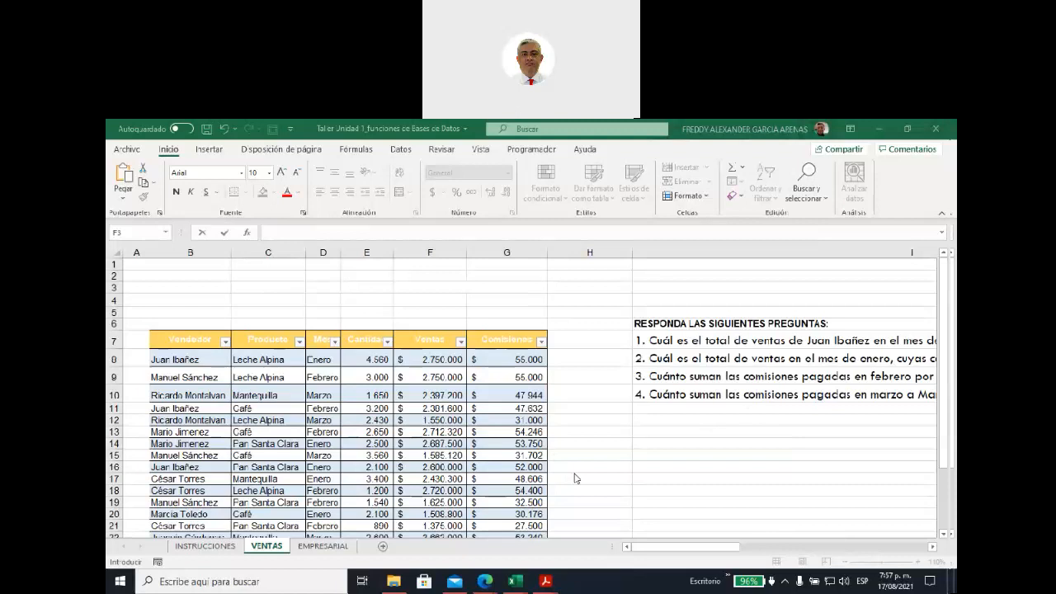
{"action": "left_click", "coordinate": [197, 339]}
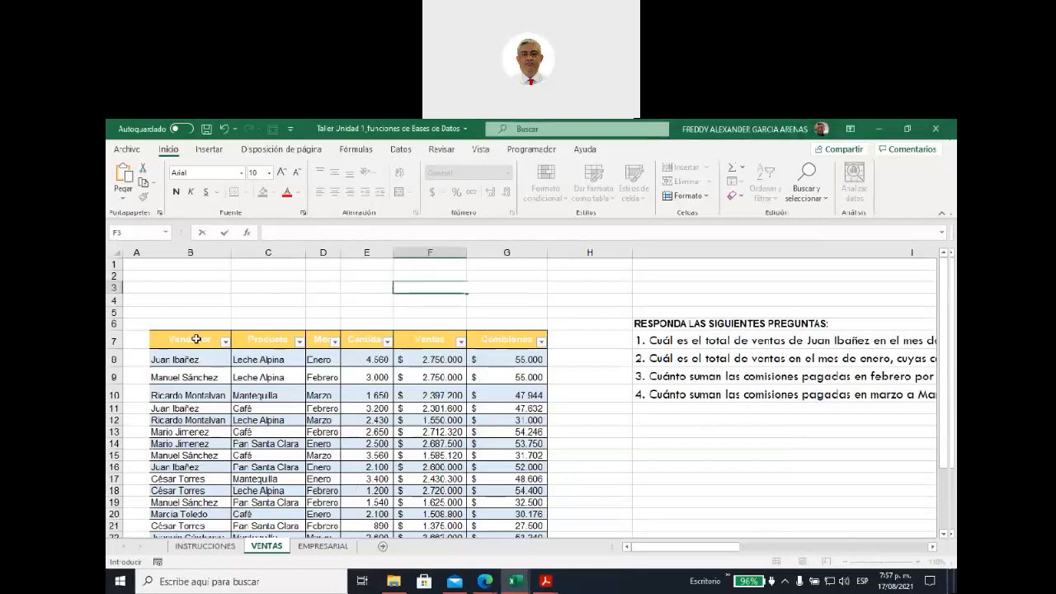
{"action": "left_click_drag", "start_coordinate": [198, 340], "coordinate": [504, 340]}
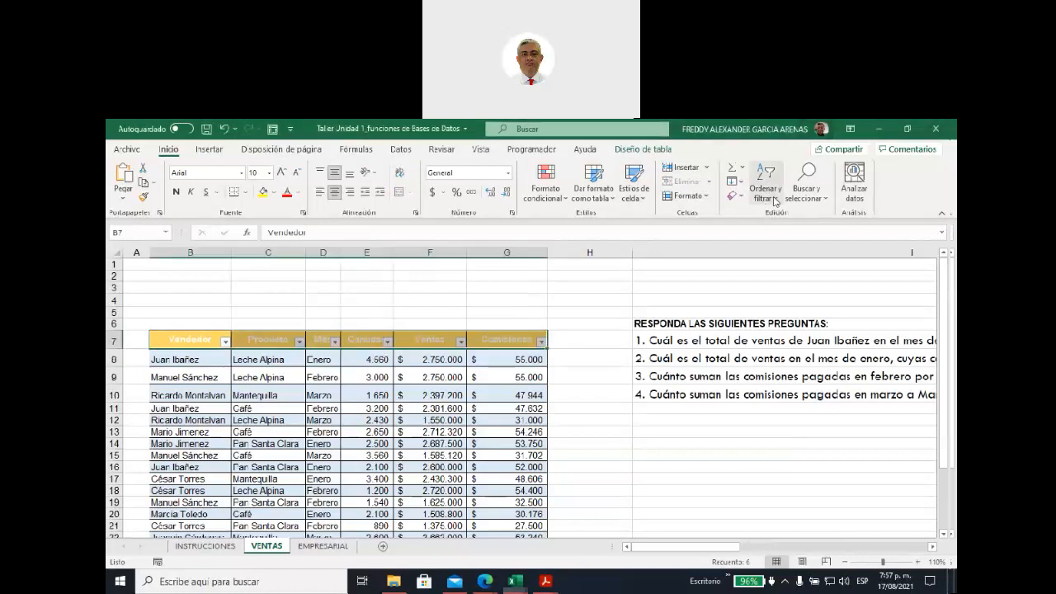
{"action": "left_click", "coordinate": [773, 200]}
{"action": "left_click", "coordinate": [778, 268]}
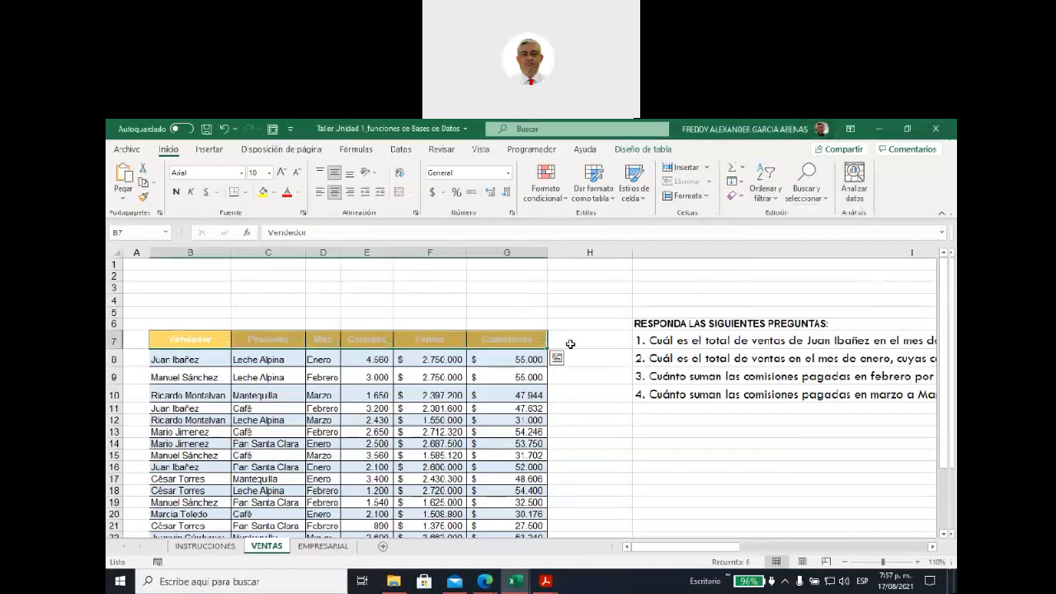
{"action": "left_click", "coordinate": [579, 339]}
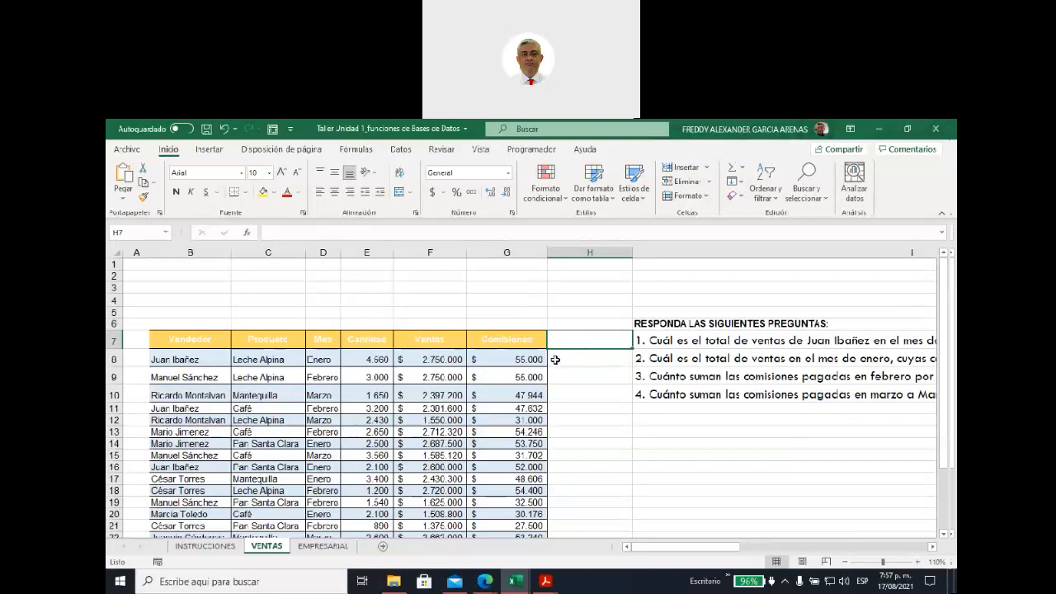
Go to the end of the VENTAS table and select its last record, B27:G27
{"action": "scroll", "coordinate": [584, 371], "scroll_direction": "down", "scroll_amount": 3}
{"action": "left_click", "coordinate": [566, 481]}
{"action": "left_click", "coordinate": [175, 484]}
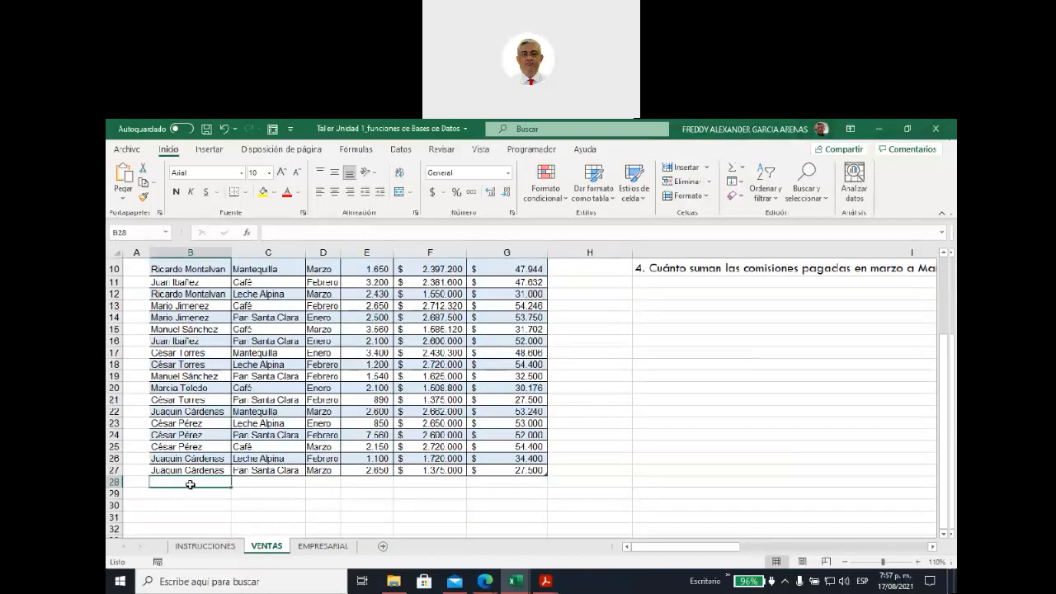
{"action": "left_click", "coordinate": [241, 515]}
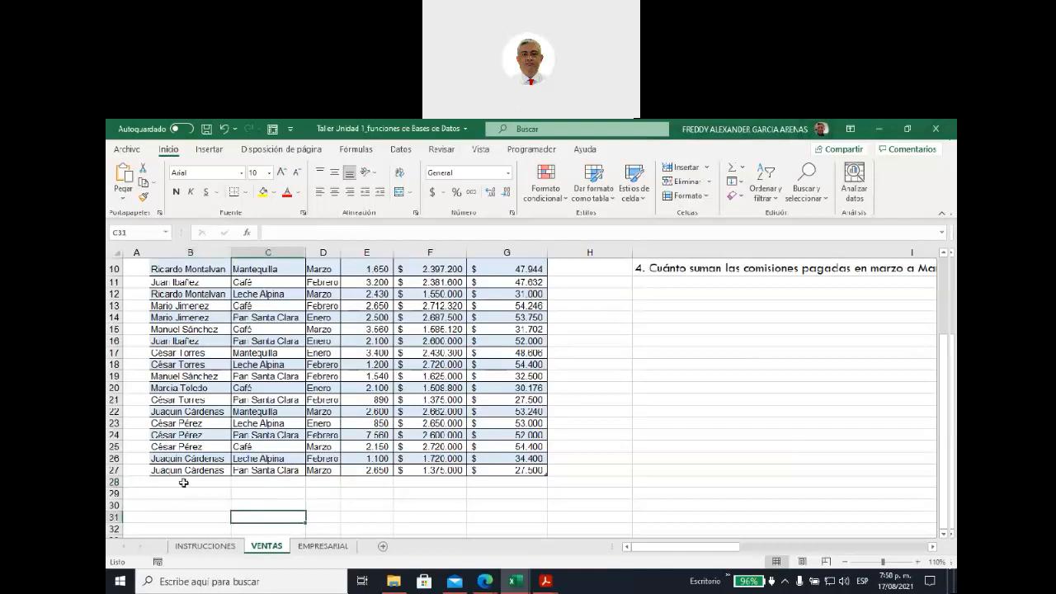
{"action": "left_click", "coordinate": [188, 470]}
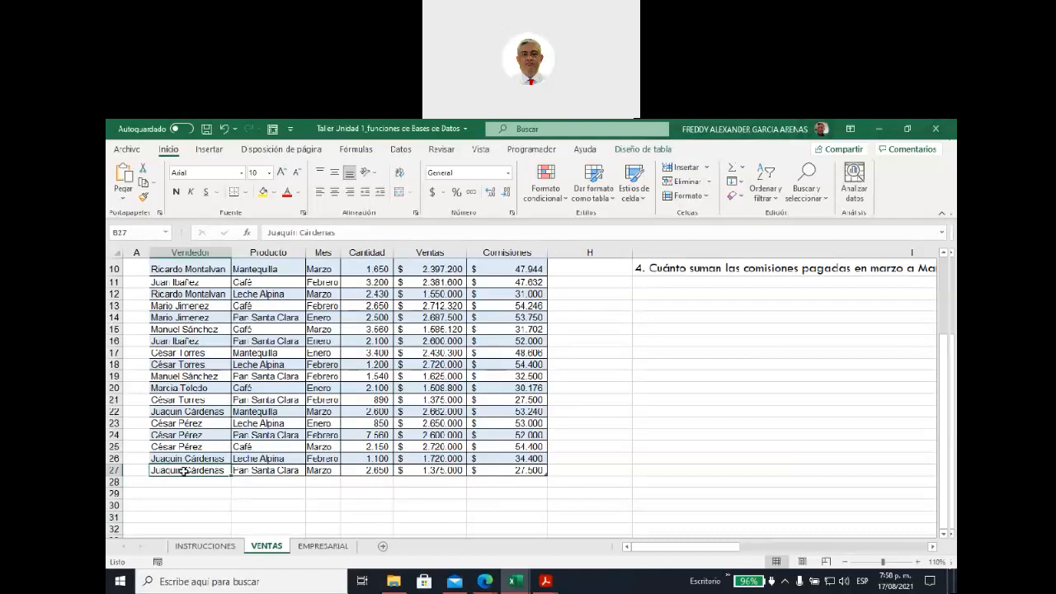
{"action": "left_click_drag", "start_coordinate": [167, 470], "coordinate": [507, 471]}
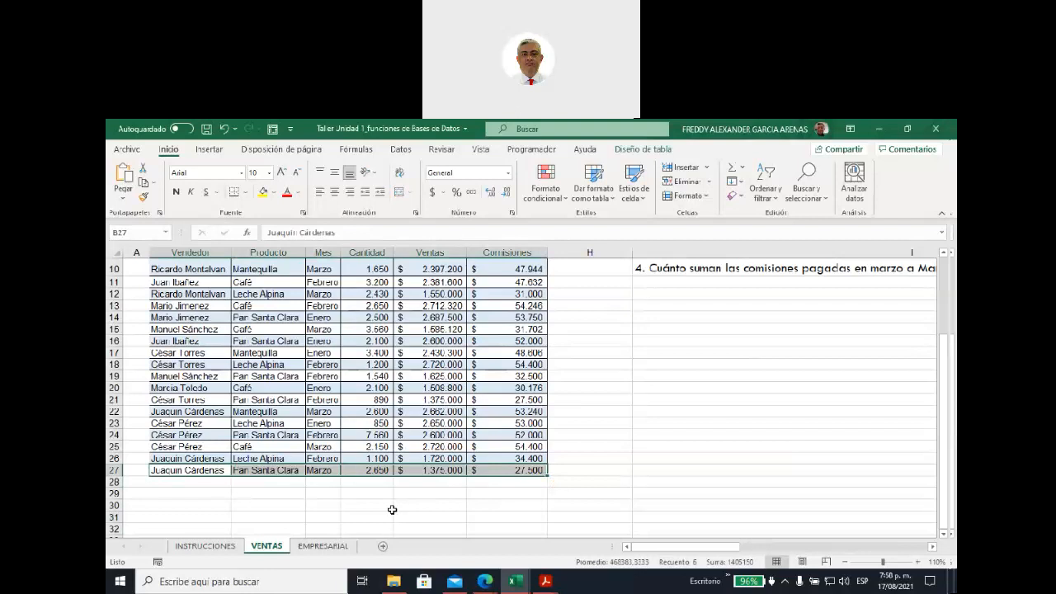
Add a row to the VENTAS table by entering a seller's full name in B28, and highlight the row through column G
{"action": "left_click", "coordinate": [170, 480]}
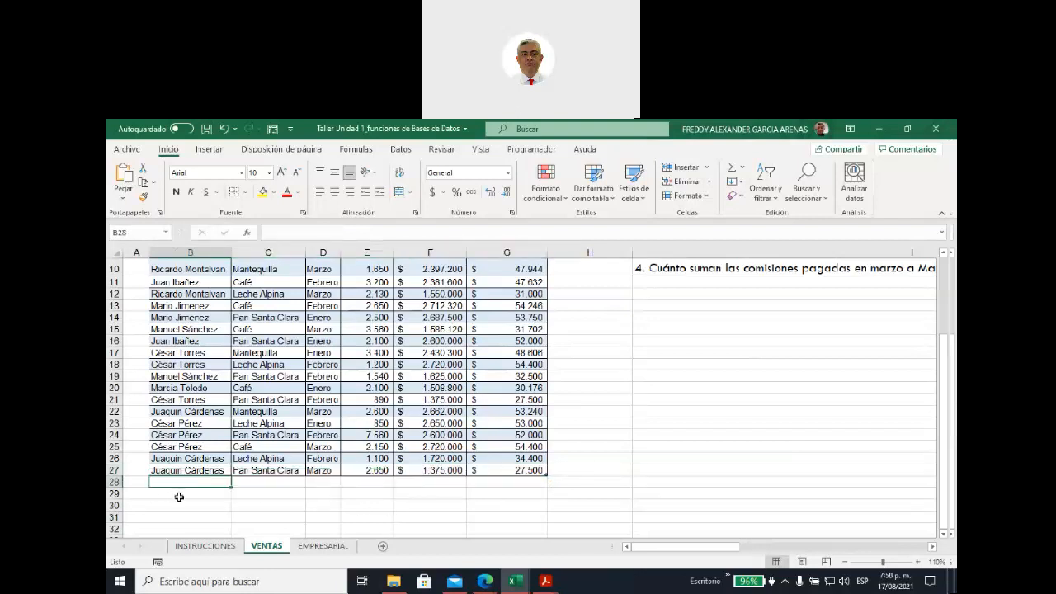
{"action": "type", "text": "c"}
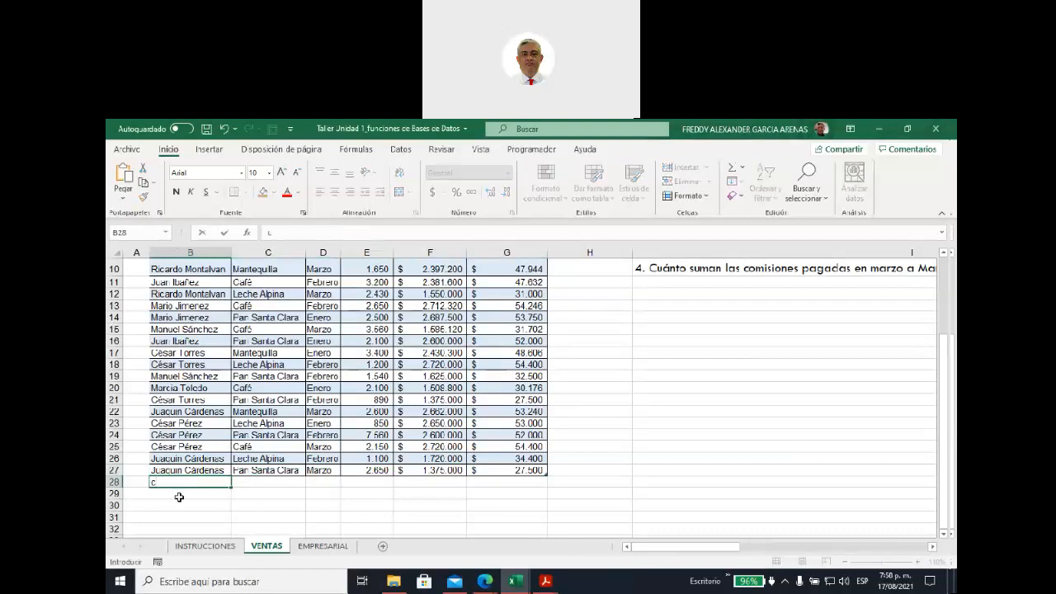
{"action": "key", "text": "BackSpace"}
{"action": "type", "text": "CES"}
{"action": "key", "text": "BackSpace"}
{"action": "key", "text": "BackSpace"}
{"action": "key", "text": "Caps_Lock"}
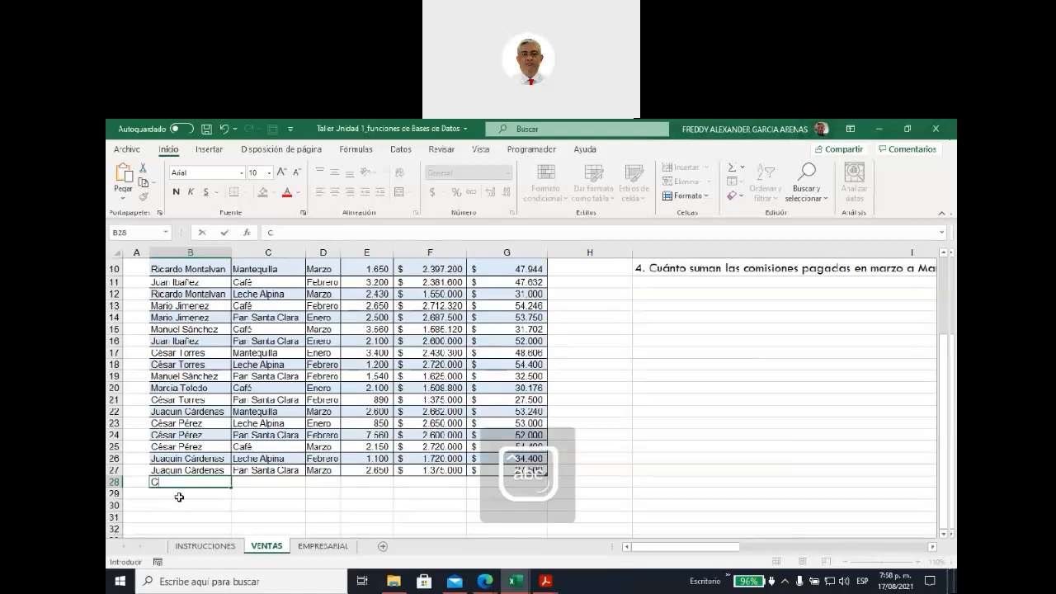
{"action": "type", "text": "és"}
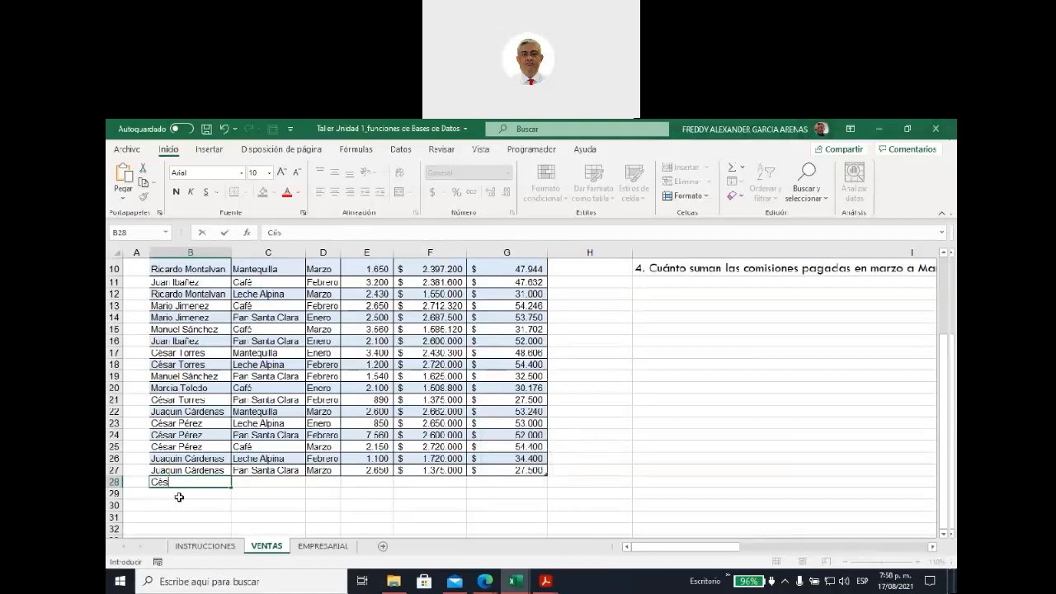
{"action": "type", "text": "ar Torres"}
{"action": "key", "text": "Return"}
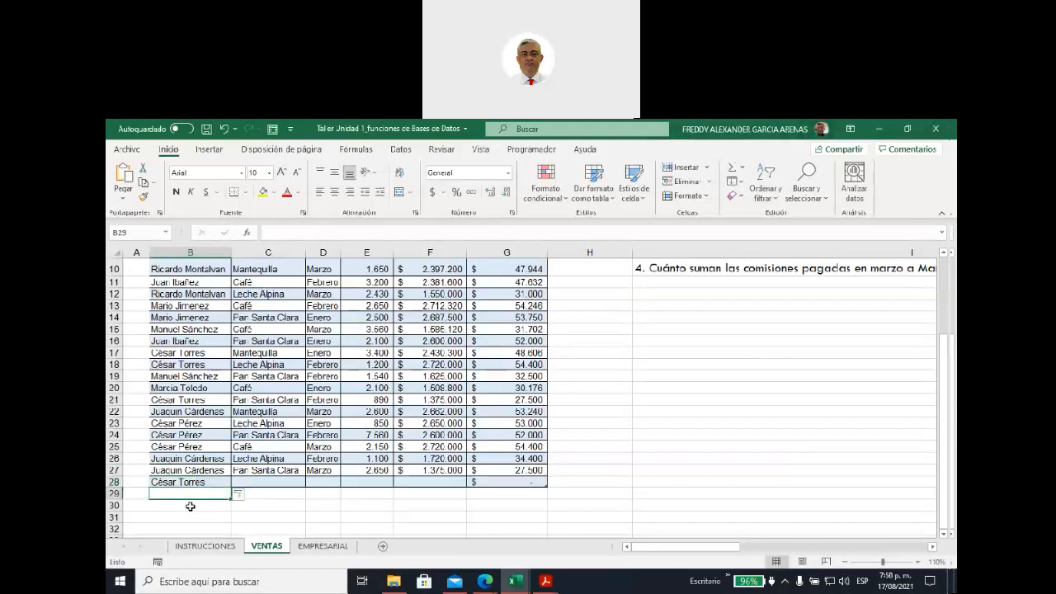
{"action": "left_click", "coordinate": [212, 483]}
{"action": "left_click_drag", "start_coordinate": [253, 487], "coordinate": [505, 482]}
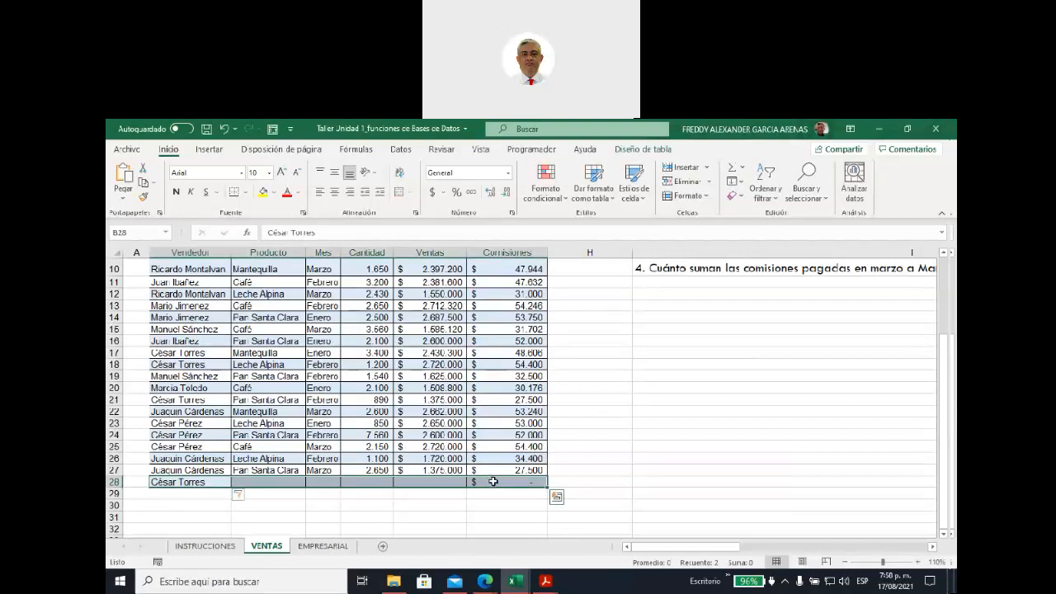
{"action": "left_click", "coordinate": [589, 412]}
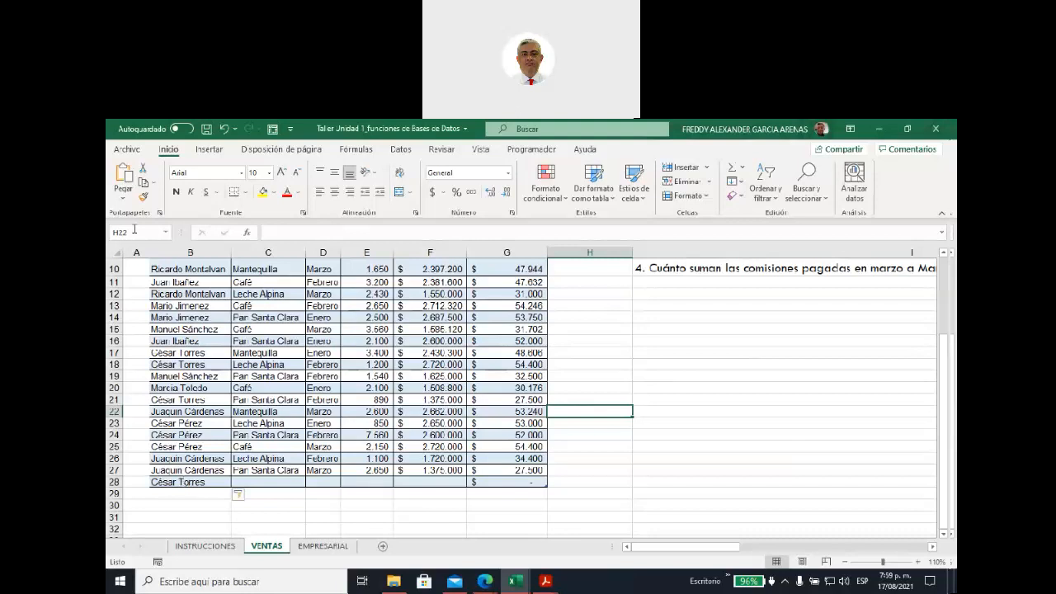
Save the workbook and undo the recent changes back through the table conversion, restoring the sales data as a plain range
{"action": "left_click", "coordinate": [206, 129]}
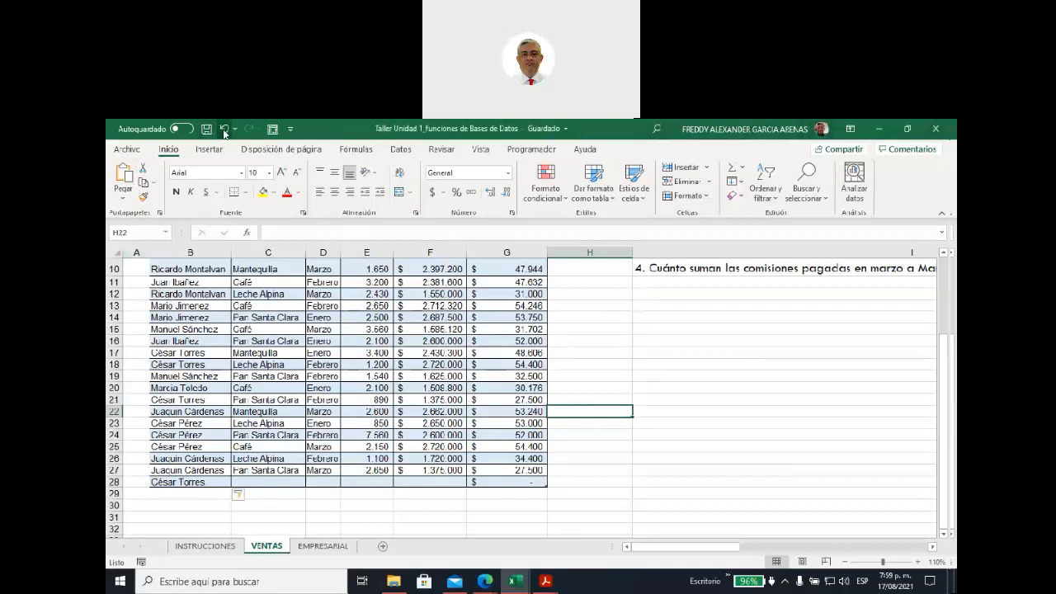
{"action": "left_click", "coordinate": [224, 129]}
{"action": "left_click", "coordinate": [224, 129]}
{"action": "left_click", "coordinate": [225, 129]}
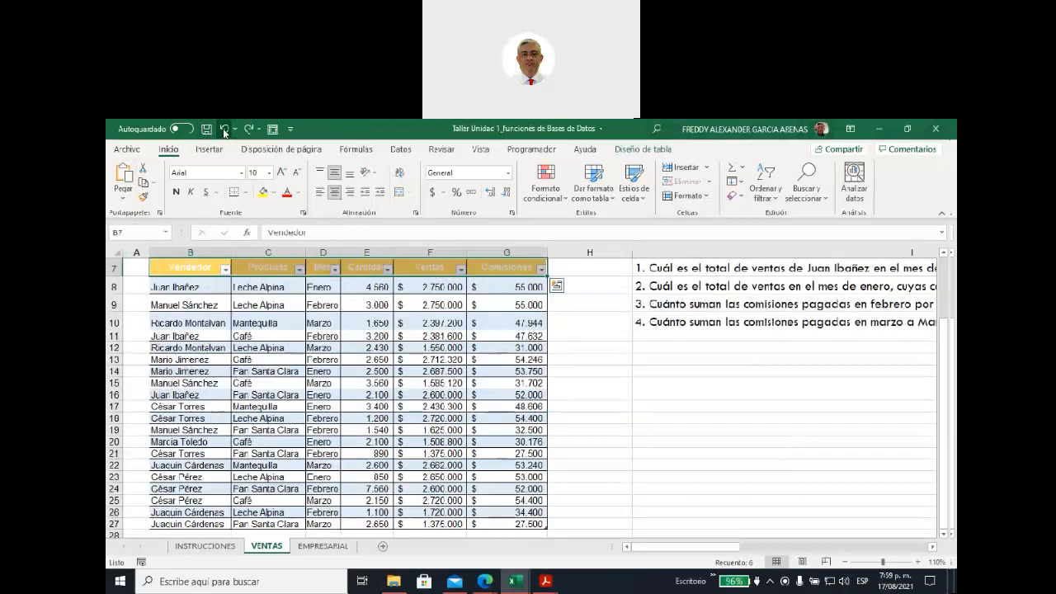
{"action": "left_click", "coordinate": [224, 129]}
{"action": "left_click", "coordinate": [224, 129]}
{"action": "left_click", "coordinate": [225, 130]}
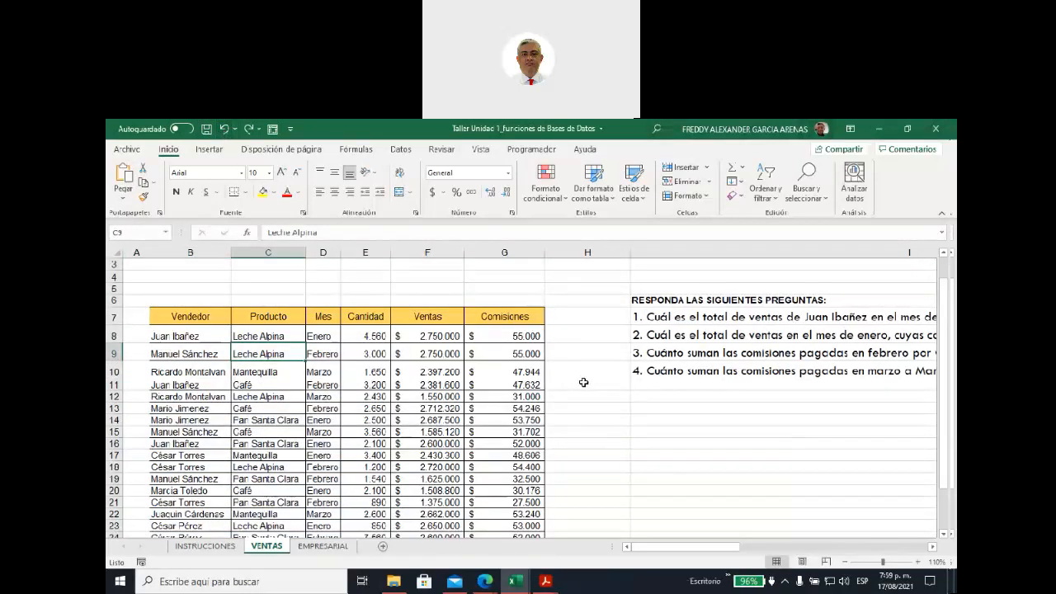
Select the sales data in B7:G27 and enter ventas as the range's name
{"action": "left_click", "coordinate": [589, 382]}
{"action": "scroll", "coordinate": [590, 382], "scroll_direction": "down", "scroll_amount": 1}
{"action": "left_click_drag", "start_coordinate": [177, 273], "coordinate": [501, 507]}
{"action": "left_click", "coordinate": [140, 232]}
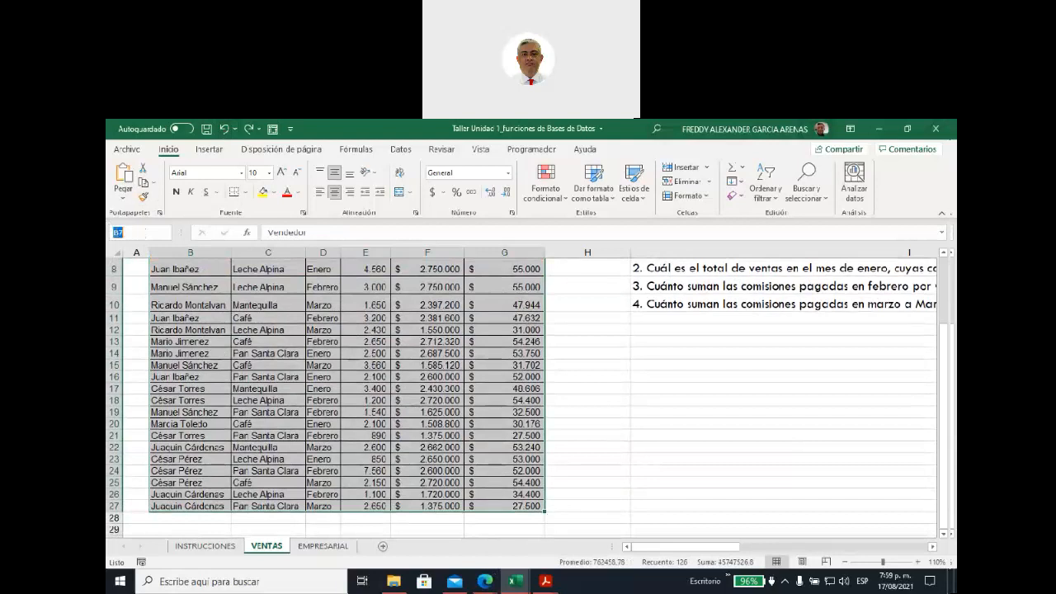
{"action": "type", "text": "ventas"}
{"action": "left_click", "coordinate": [560, 381]}
Enter a seller's full name in B28, directly below the last record of the plain sales range
{"action": "left_click", "coordinate": [172, 519]}
{"action": "type", "text": "C"}
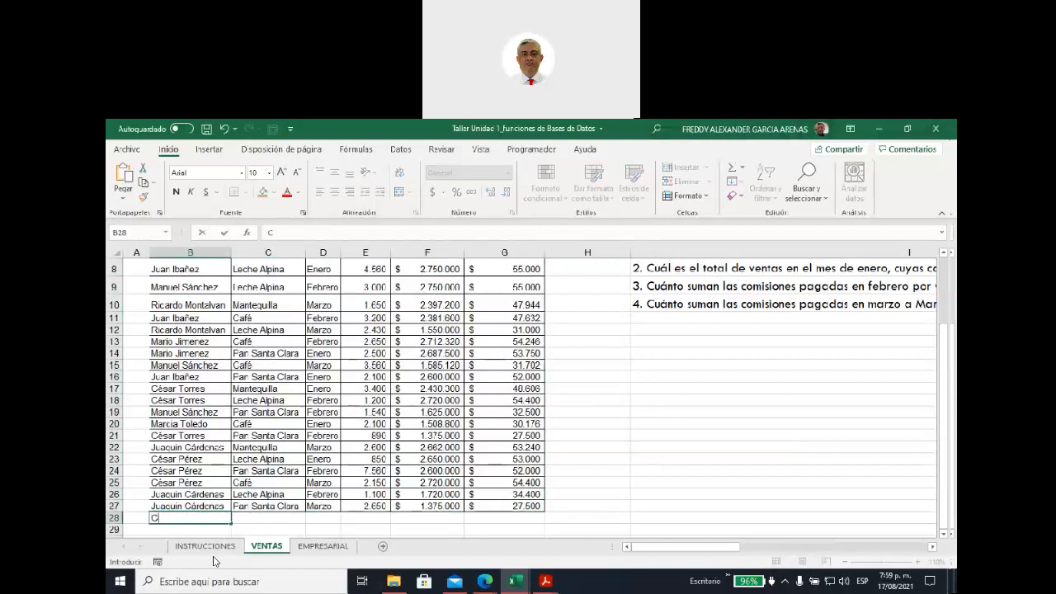
{"action": "type", "text": "ésar Pérez"}
{"action": "key", "text": "Return"}
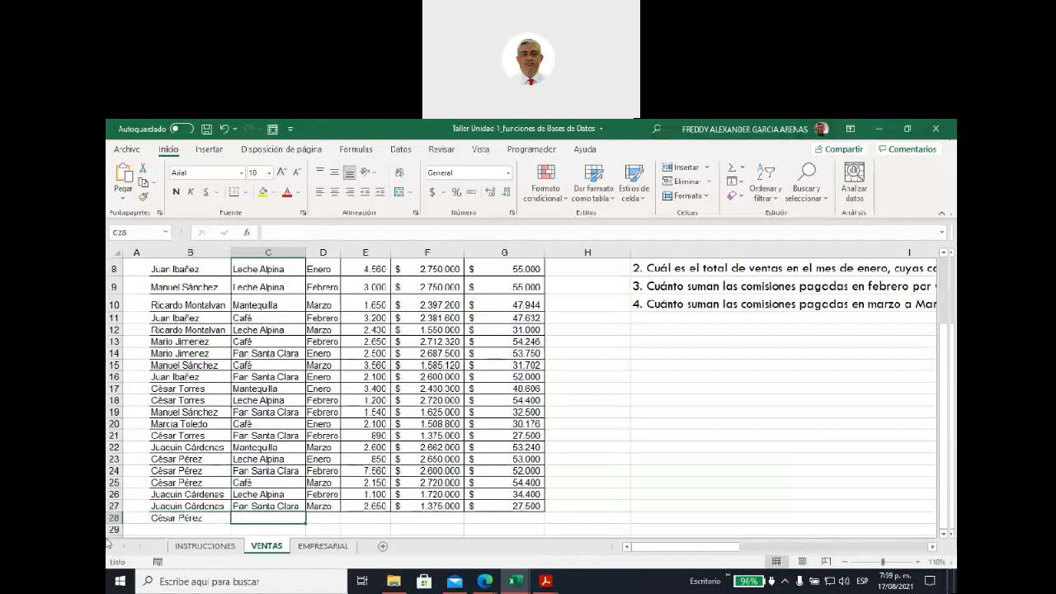
{"action": "left_click", "coordinate": [661, 409]}
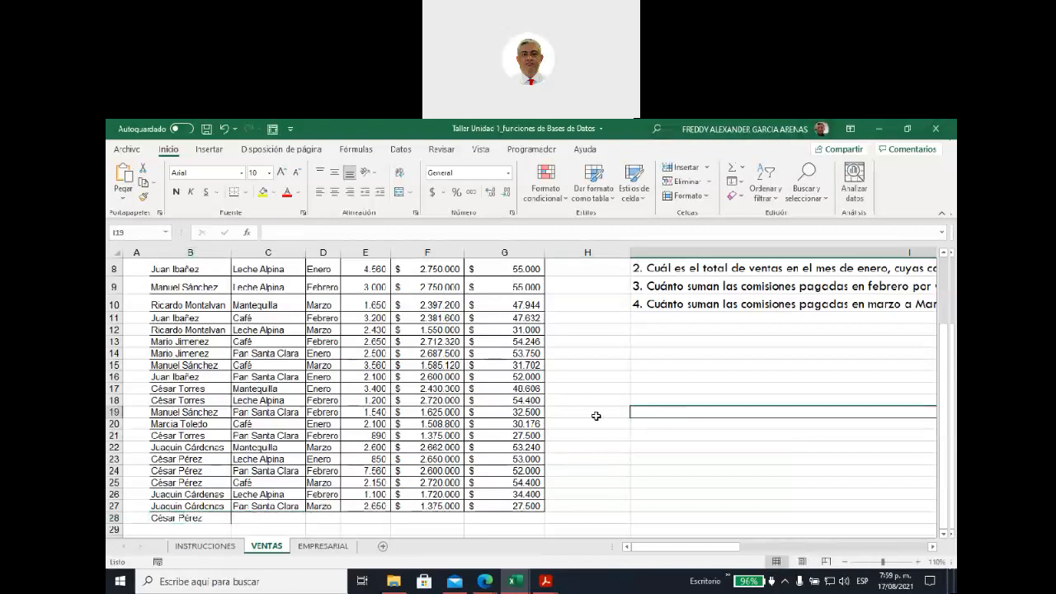
{"action": "scroll", "coordinate": [595, 416], "scroll_direction": "up", "scroll_amount": 1}
{"action": "scroll", "coordinate": [596, 416], "scroll_direction": "down", "scroll_amount": 1}
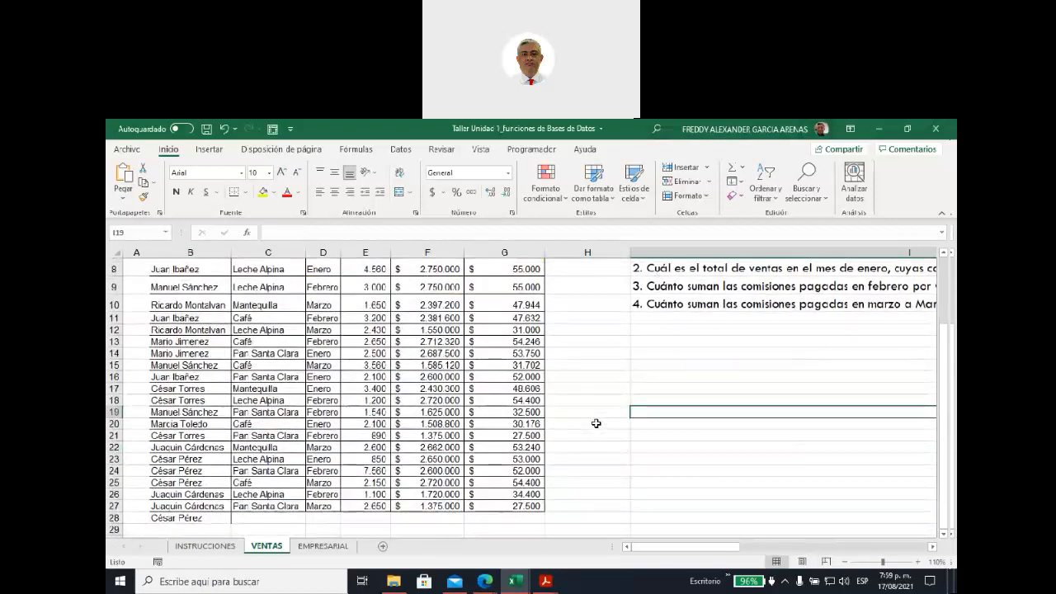
Highlight B28:G28 below the sales range and select the last commission cell, G27, to compare the added row with the range's end
{"action": "left_click_drag", "start_coordinate": [427, 518], "coordinate": [504, 518]}
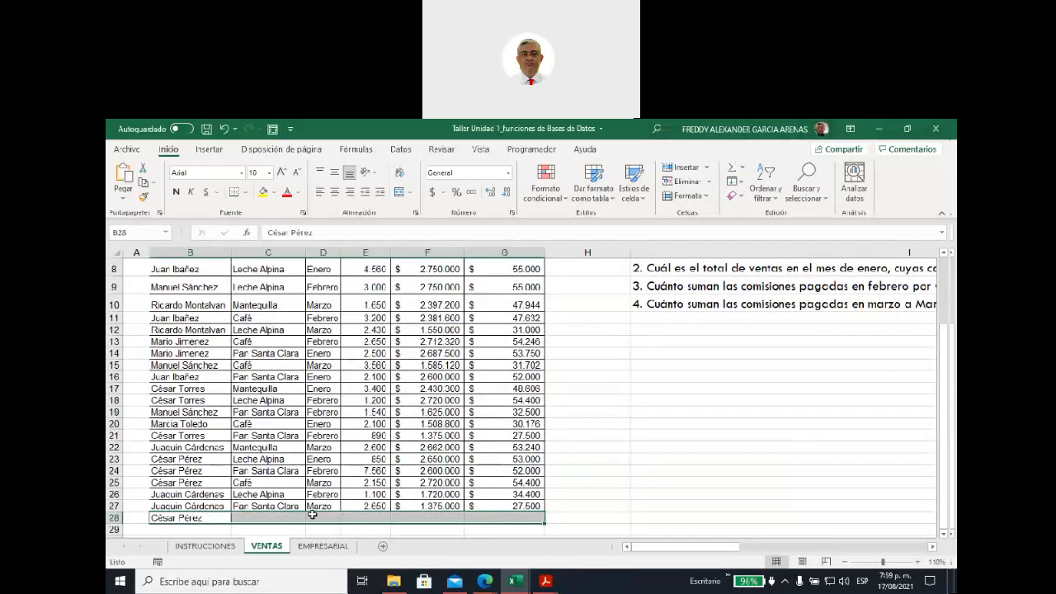
{"action": "left_click", "coordinate": [499, 506]}
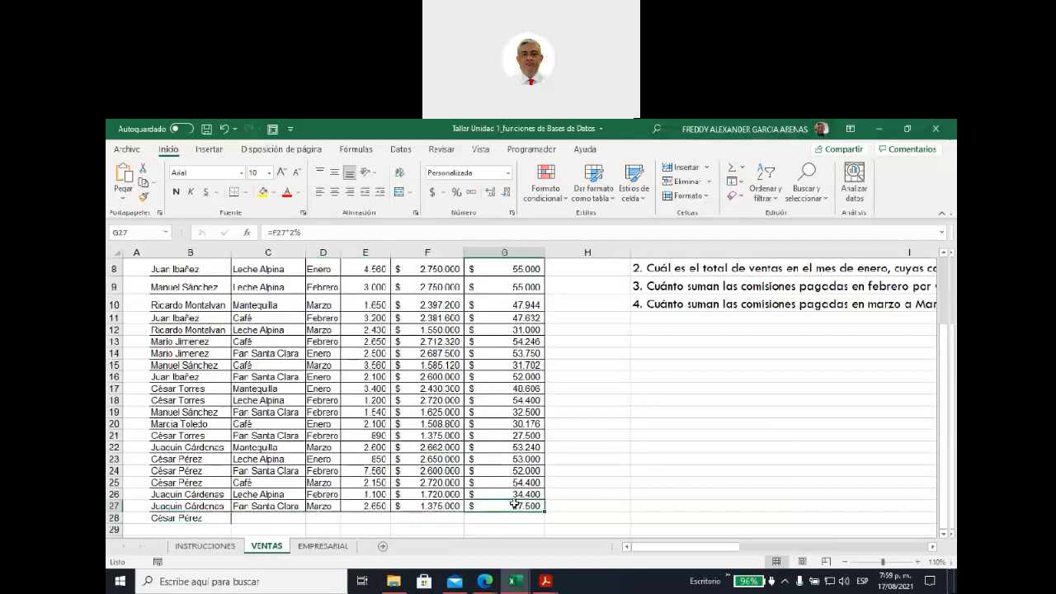
Try to build a BUSCARV formula in H21 with H23 as the lookup value and the ventas name as the table
{"action": "left_click", "coordinate": [601, 437]}
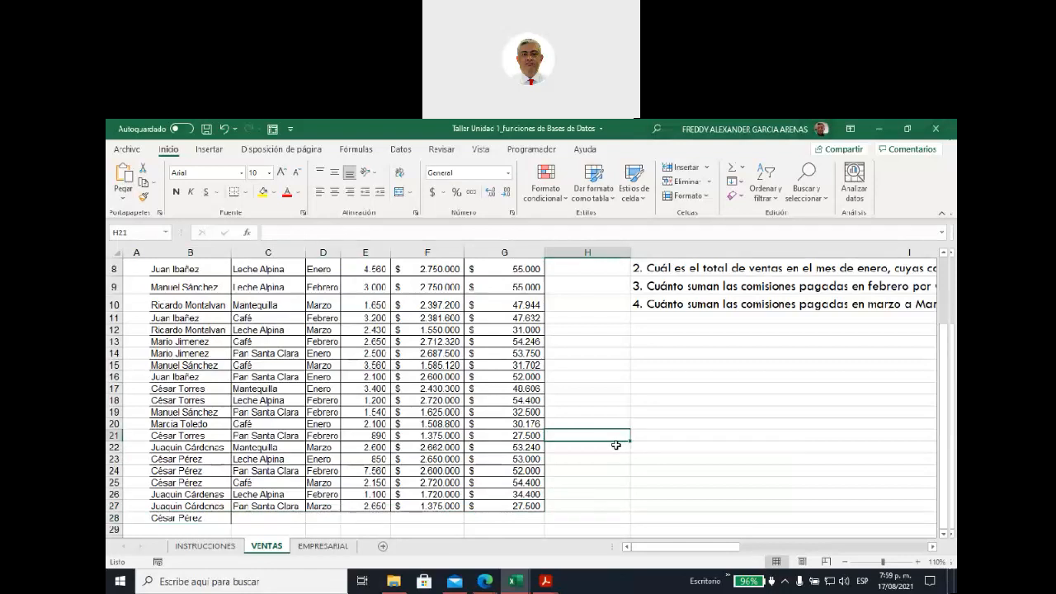
{"action": "type", "text": "="}
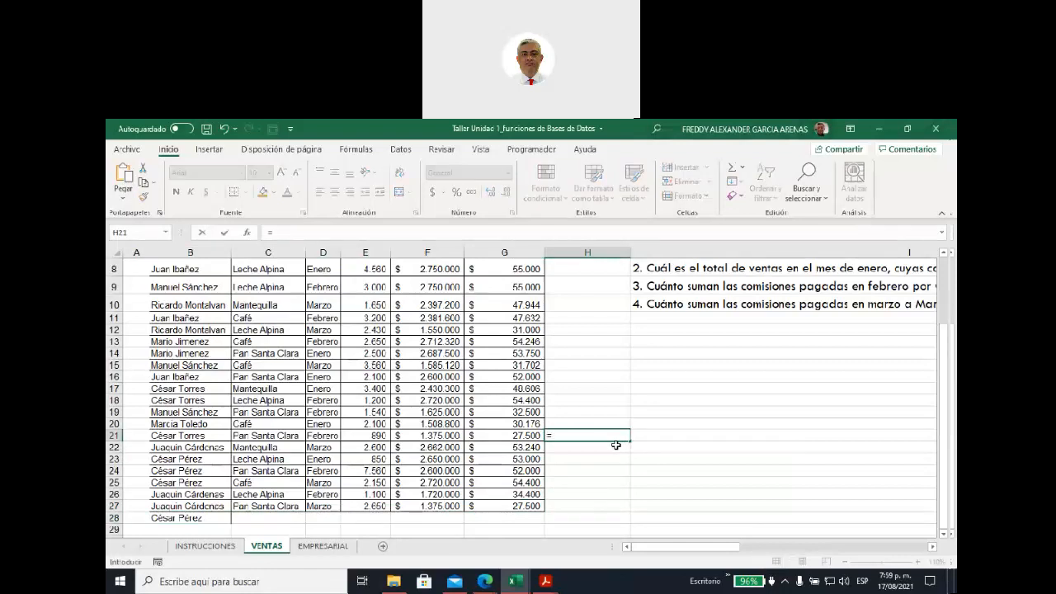
{"action": "type", "text": "ve"}
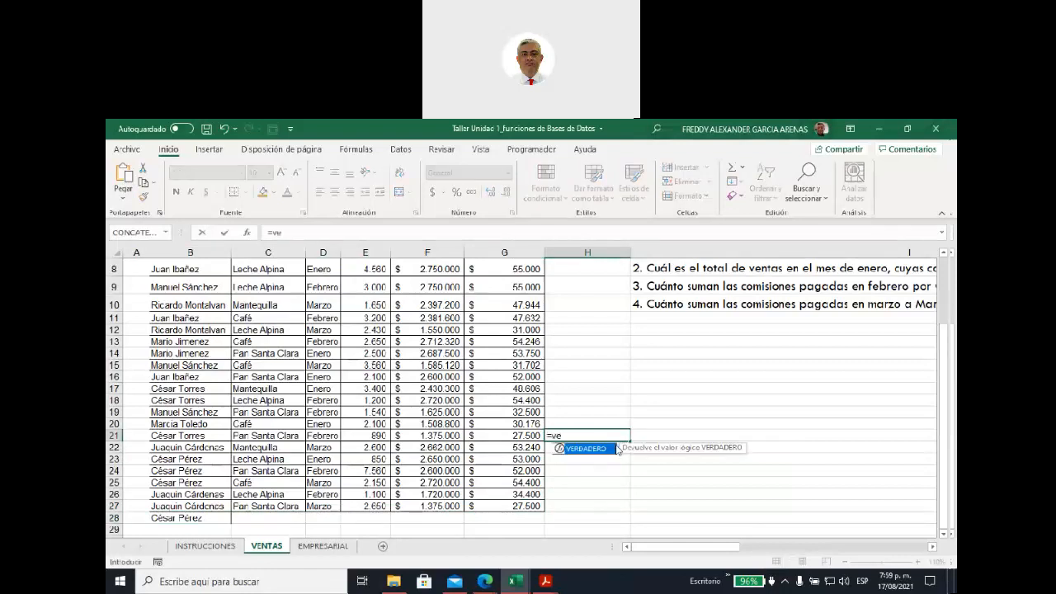
{"action": "key", "text": "BackSpace"}
{"action": "key", "text": "BackSpace"}
{"action": "type", "text": "bus"}
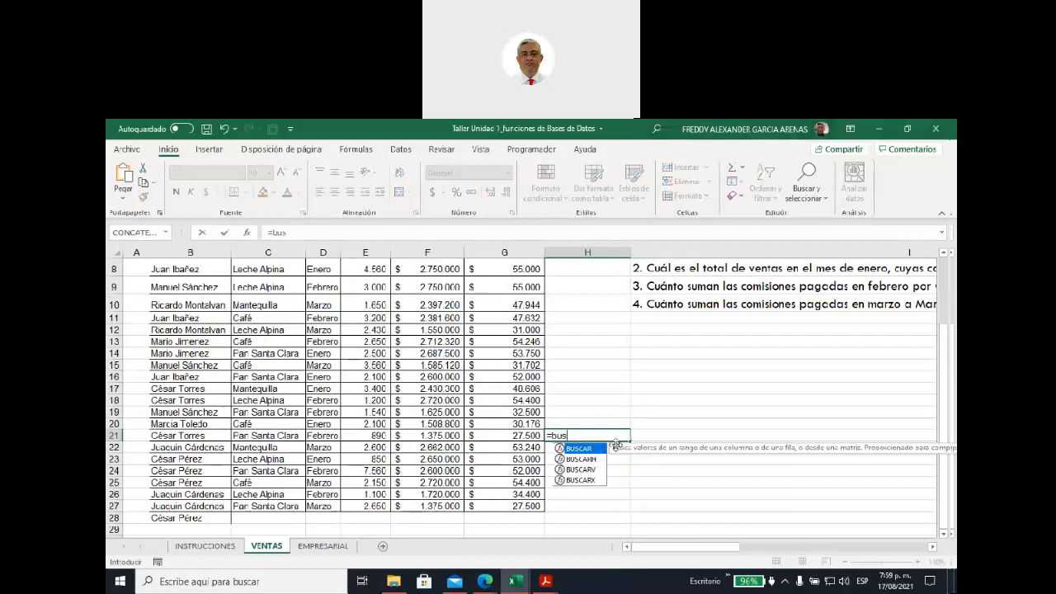
{"action": "left_click", "coordinate": [571, 476]}
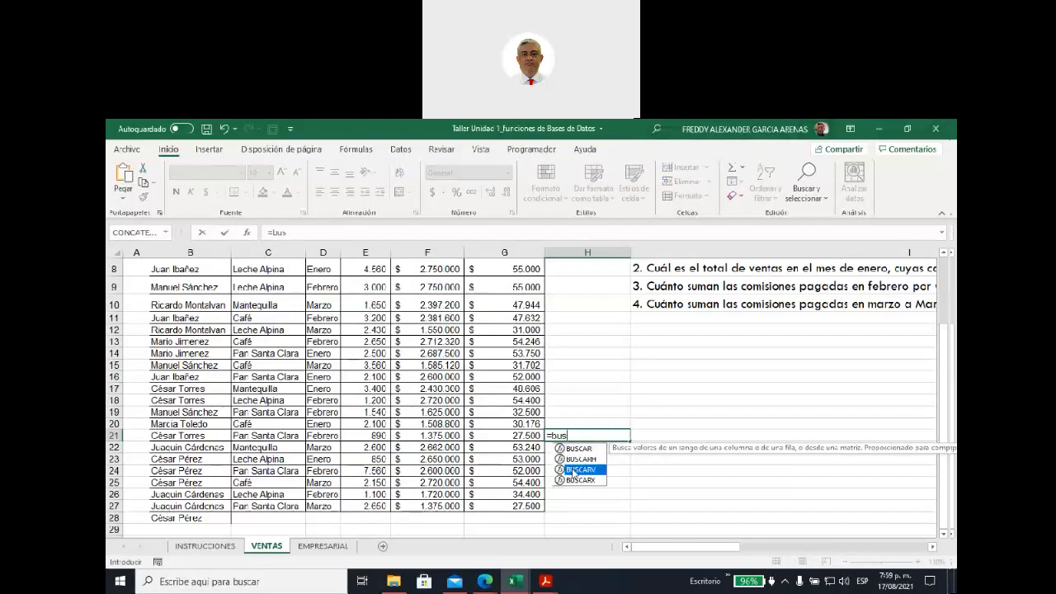
{"action": "double_click", "coordinate": [581, 471]}
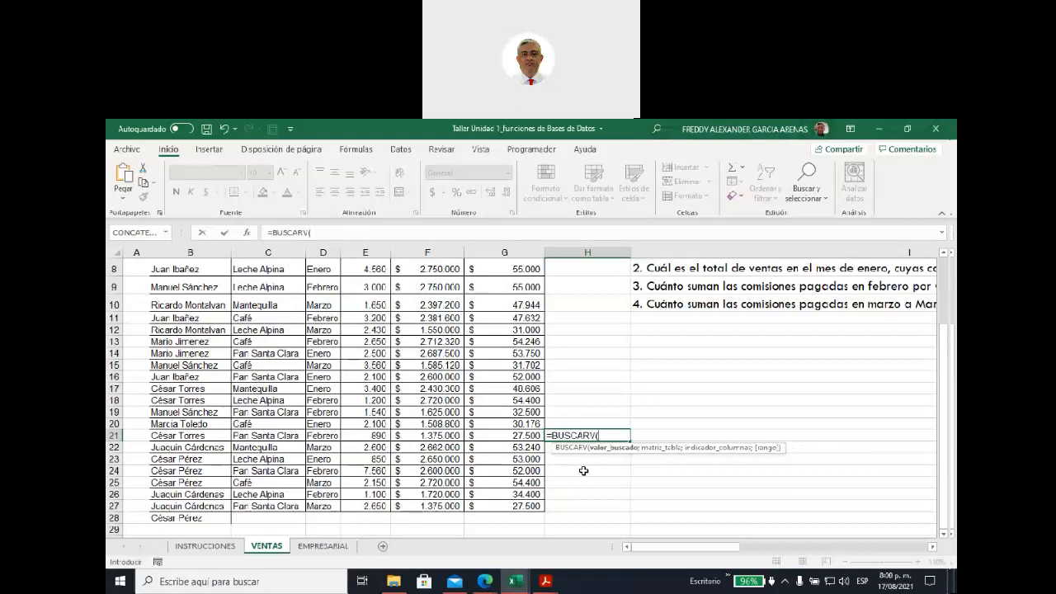
{"action": "left_click", "coordinate": [569, 458]}
{"action": "type", "text": ";v"}
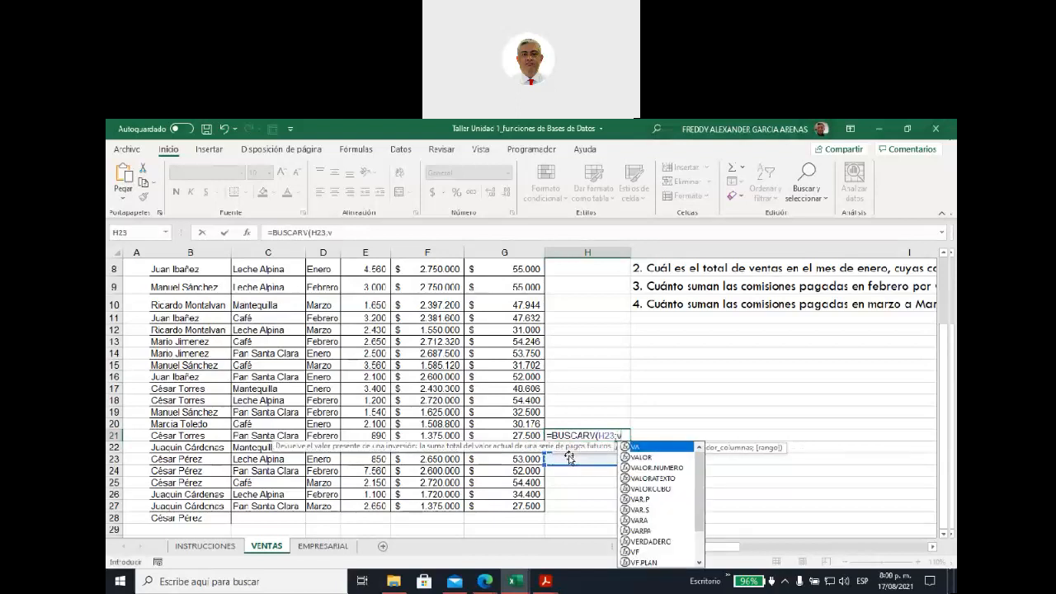
{"action": "type", "text": "n"}
{"action": "key", "text": "BackSpace"}
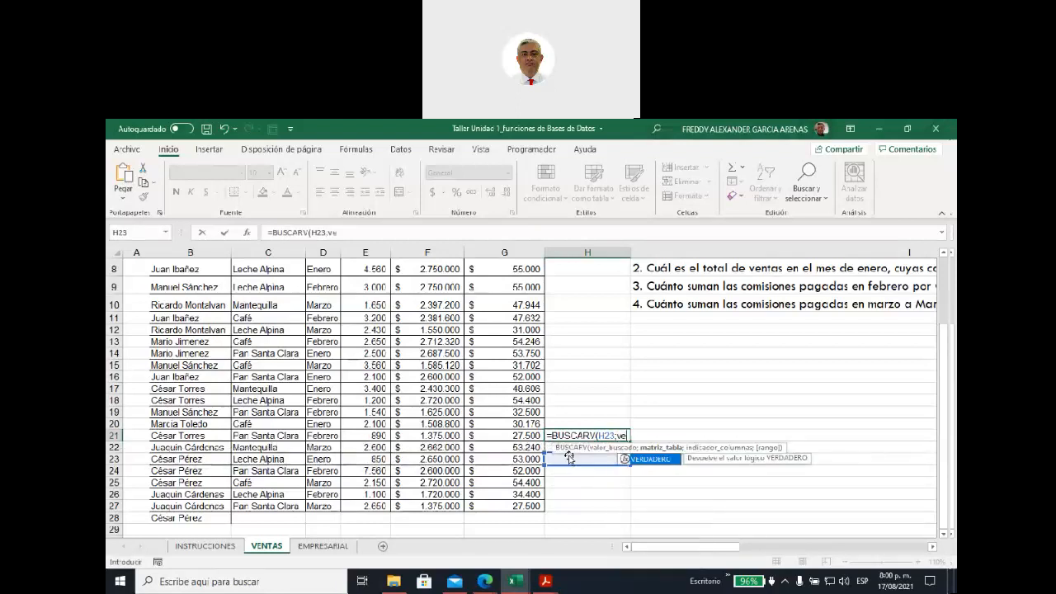
{"action": "type", "text": "e"}
{"action": "key", "text": "BackSpace"}
{"action": "key", "text": "BackSpace"}
{"action": "key", "text": "BackSpace"}
{"action": "key", "text": "BackSpace"}
{"action": "key", "text": "BackSpace"}
{"action": "key", "text": "BackSpace"}
{"action": "key", "text": "BackSpace"}
{"action": "key", "text": "BackSpace"}
{"action": "key", "text": "BackSpace"}
{"action": "key", "text": "BackSpace"}
{"action": "key", "text": "BackSpace"}
{"action": "key", "text": "BackSpace"}
{"action": "key", "text": "BackSpace"}
{"action": "key", "text": "BackSpace"}
{"action": "key", "text": "BackSpace"}
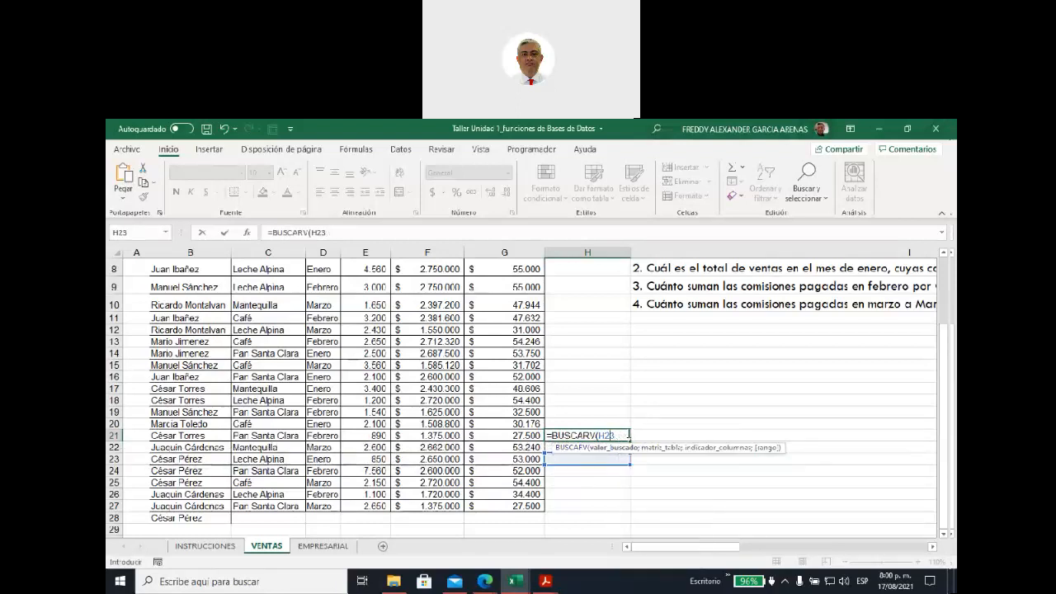
{"action": "left_click", "coordinate": [594, 400]}
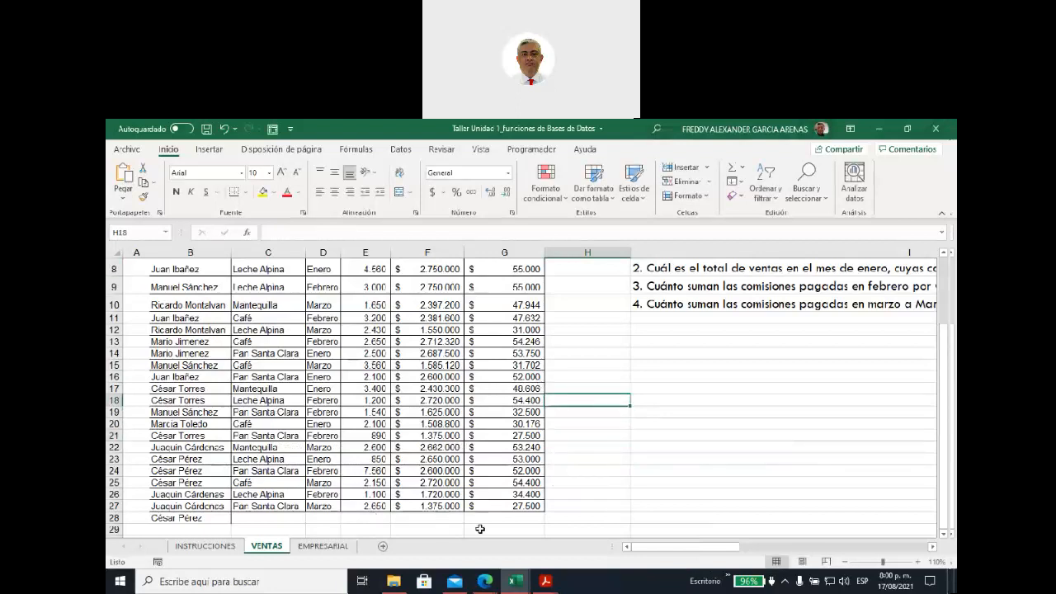
Select the sales data with its headers in B7:G27 and name the range ventas
{"action": "left_click_drag", "start_coordinate": [512, 506], "coordinate": [177, 327]}
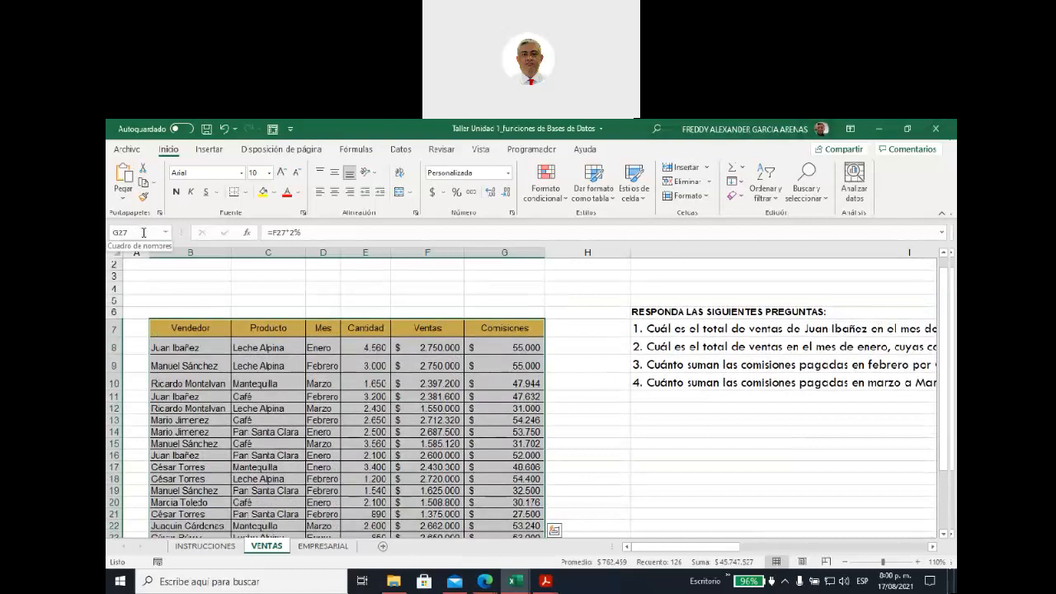
{"action": "left_click", "coordinate": [145, 231]}
{"action": "type", "text": "ventas"}
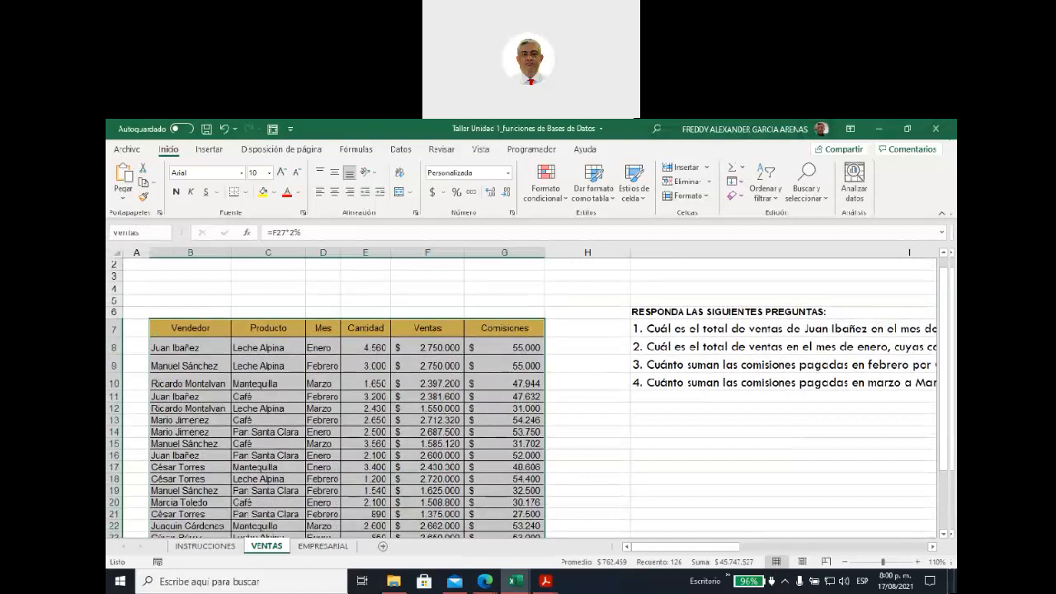
{"action": "key", "text": "Return"}
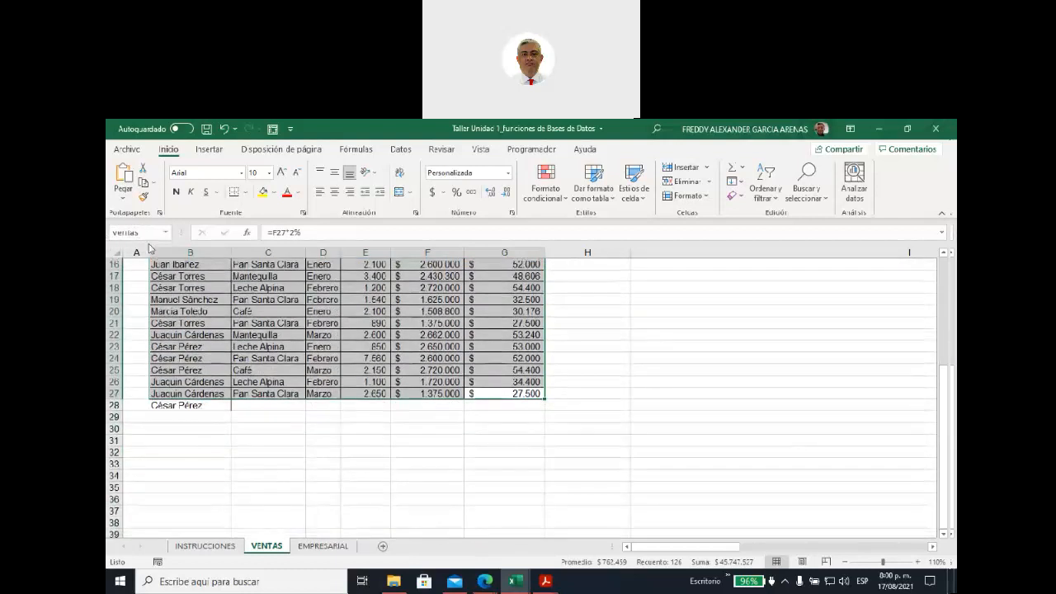
Start a BUSCARV formula in H23 with H20 as the lookup value and the named range ventas as the table array
{"action": "left_click", "coordinate": [585, 349]}
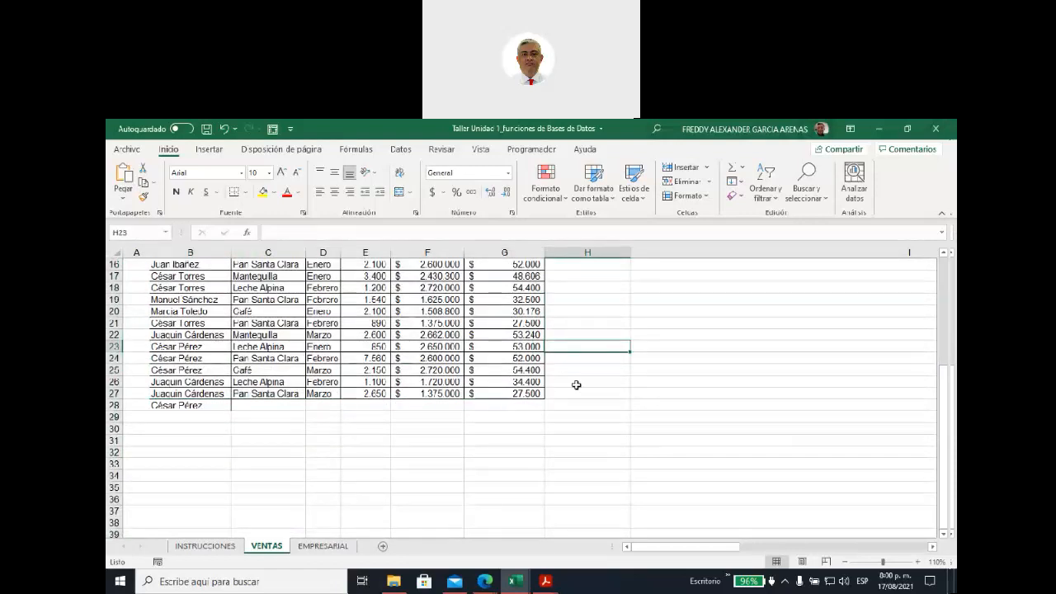
{"action": "type", "text": "="}
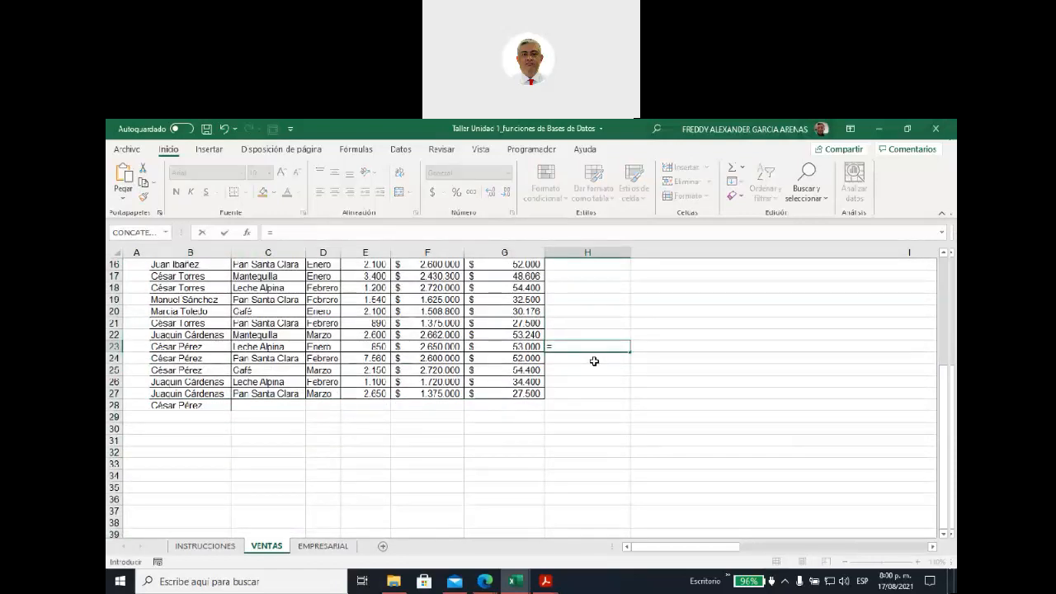
{"action": "type", "text": "buscar"}
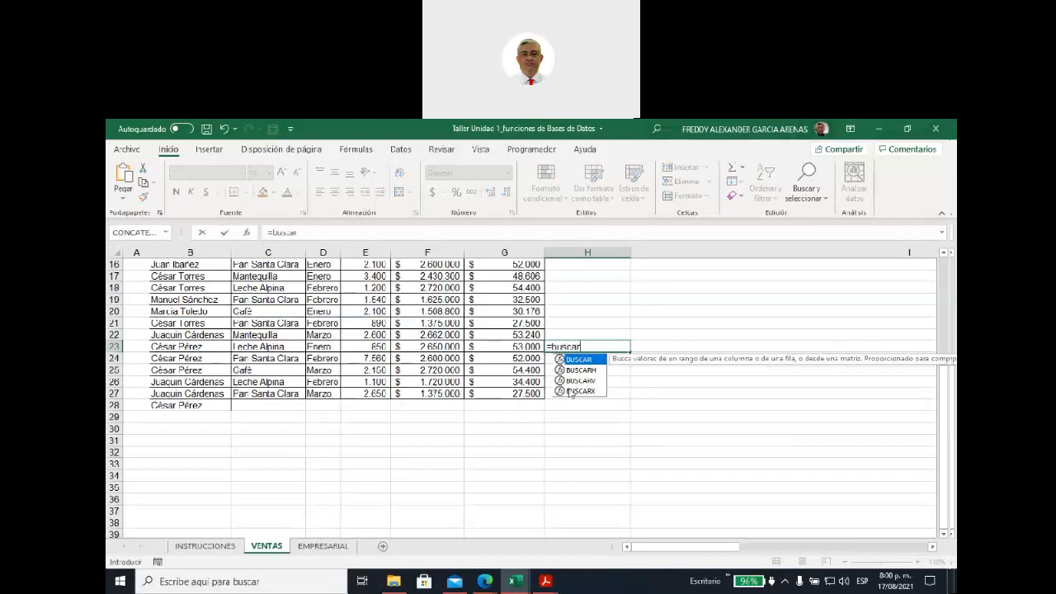
{"action": "double_click", "coordinate": [590, 381]}
{"action": "left_click", "coordinate": [586, 317]}
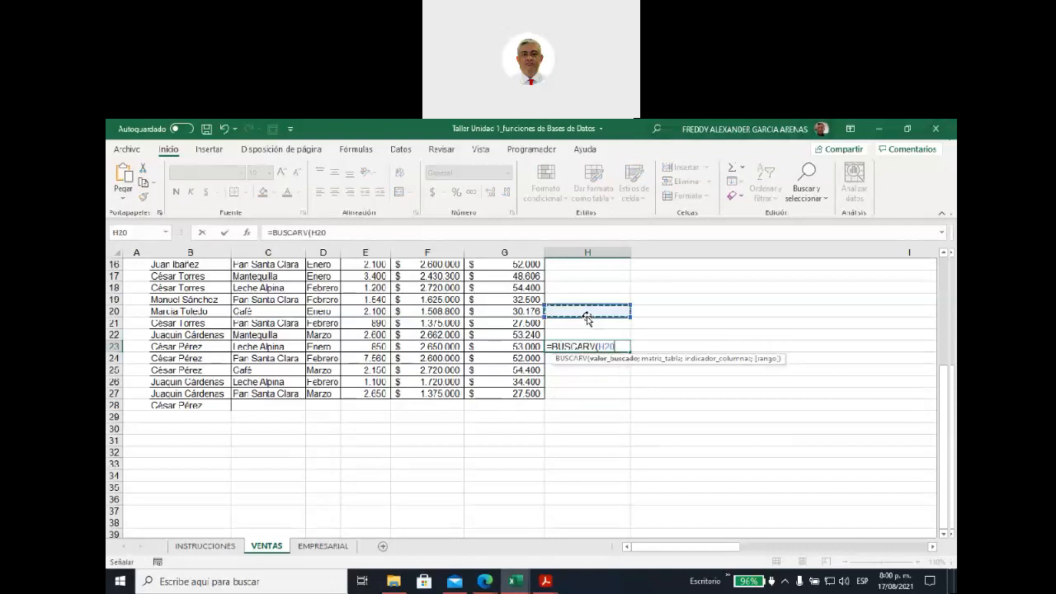
{"action": "type", "text": ";"}
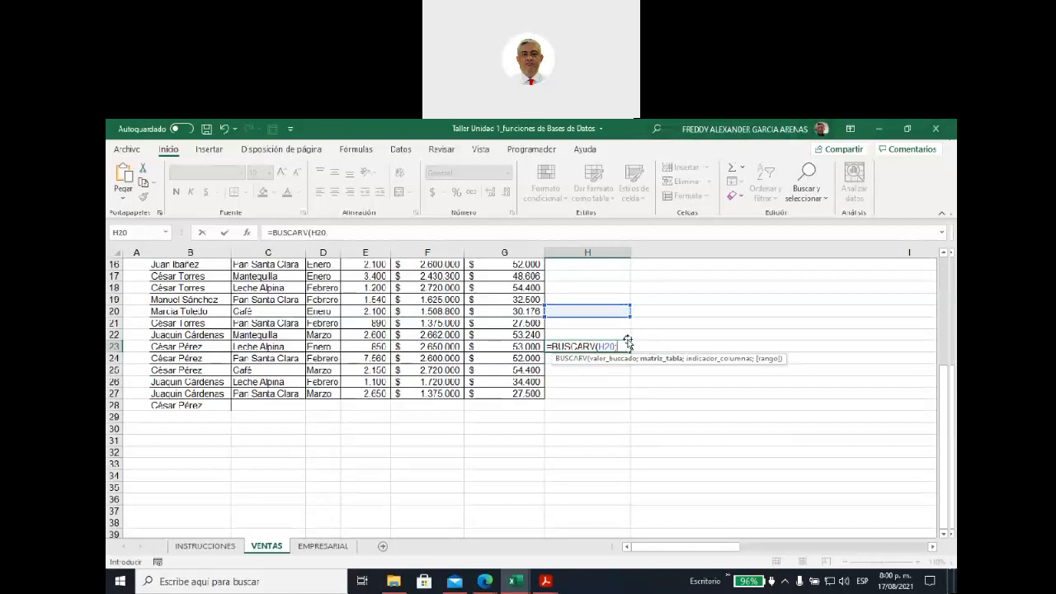
{"action": "type", "text": "ve"}
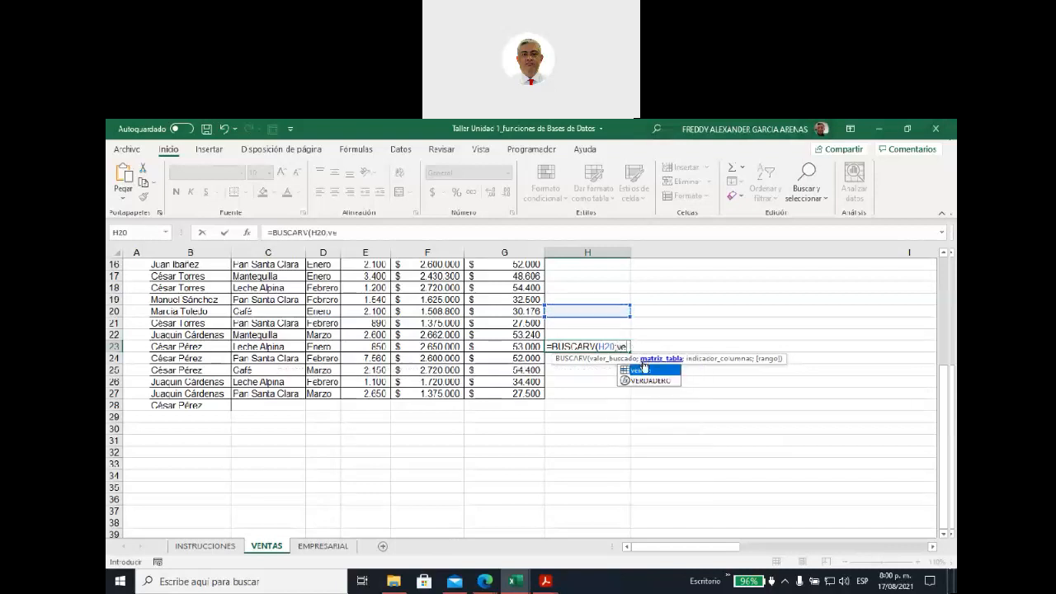
{"action": "double_click", "coordinate": [640, 371]}
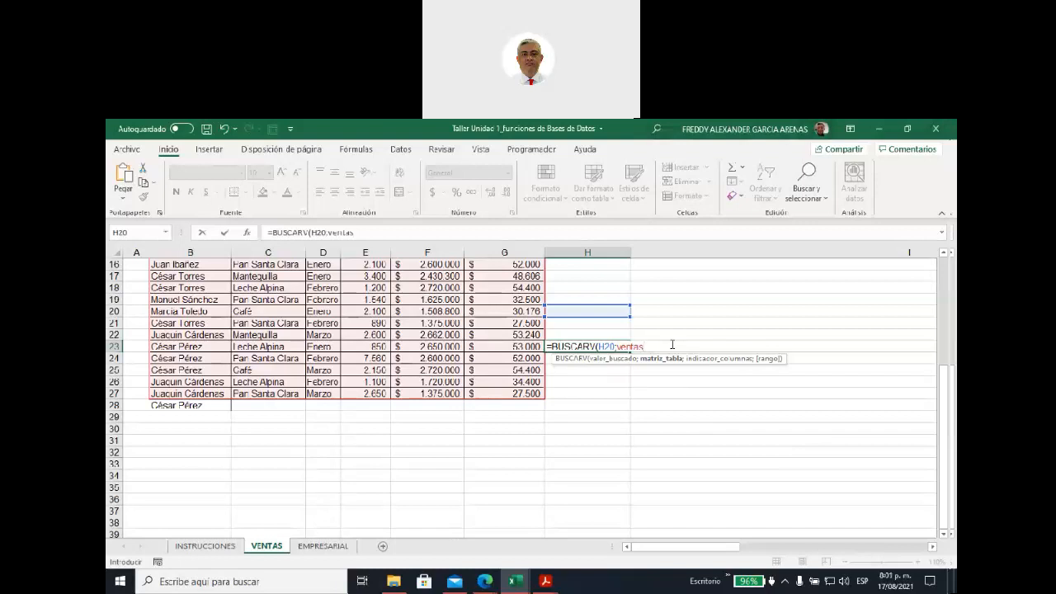
Discard the unfinished BUSCARV formula in H23
{"action": "key", "text": "BackSpace"}
{"action": "key", "text": "BackSpace"}
{"action": "key", "text": "BackSpace"}
{"action": "key", "text": "BackSpace"}
{"action": "key", "text": "BackSpace"}
{"action": "key", "text": "BackSpace"}
{"action": "key", "text": "BackSpace"}
{"action": "key", "text": "BackSpace"}
{"action": "key", "text": "BackSpace"}
{"action": "key", "text": "BackSpace"}
{"action": "key", "text": "BackSpace"}
{"action": "key", "text": "BackSpace"}
{"action": "key", "text": "BackSpace"}
{"action": "key", "text": "BackSpace"}
{"action": "key", "text": "BackSpace"}
{"action": "key", "text": "BackSpace"}
{"action": "key", "text": "BackSpace"}
{"action": "key", "text": "BackSpace"}
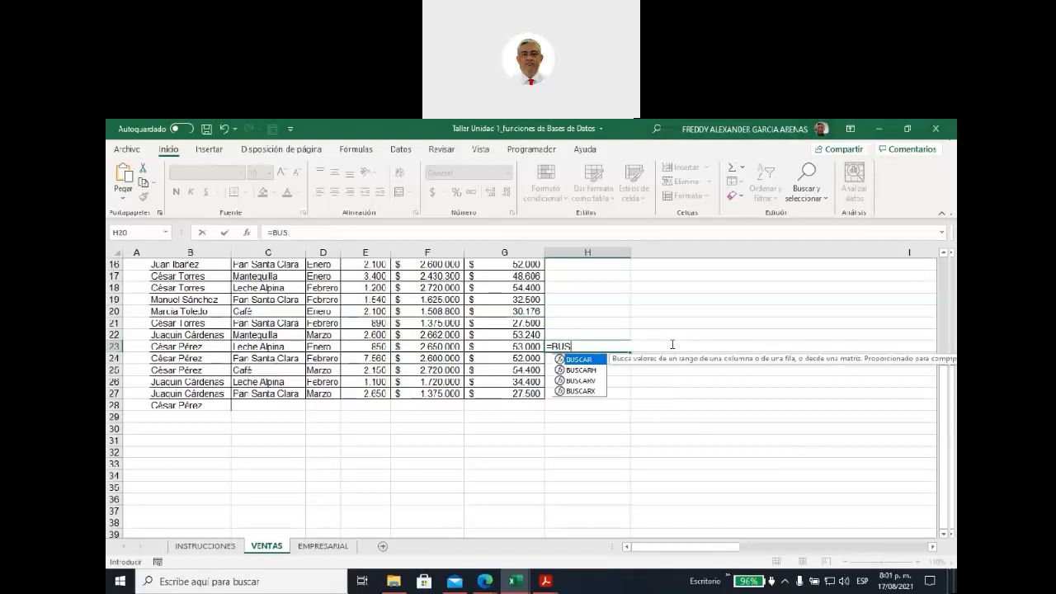
{"action": "key", "text": "BackSpace"}
{"action": "key", "text": "Escape"}
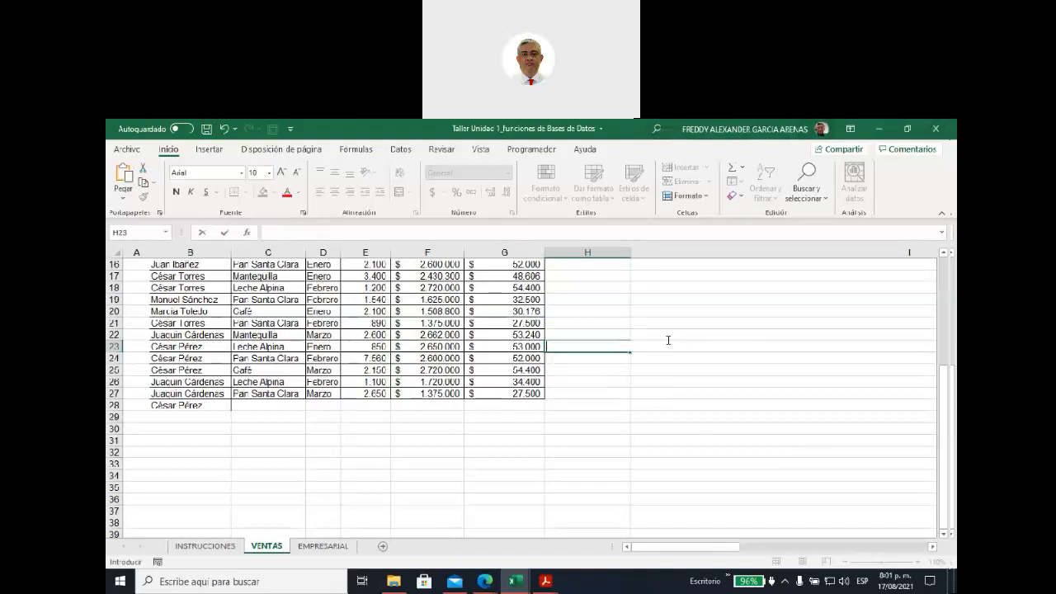
Clear the seller's name from B28 and highlight the empty cells B28:B36 beneath the sales range
{"action": "left_click", "coordinate": [174, 405]}
{"action": "key", "text": "Delete"}
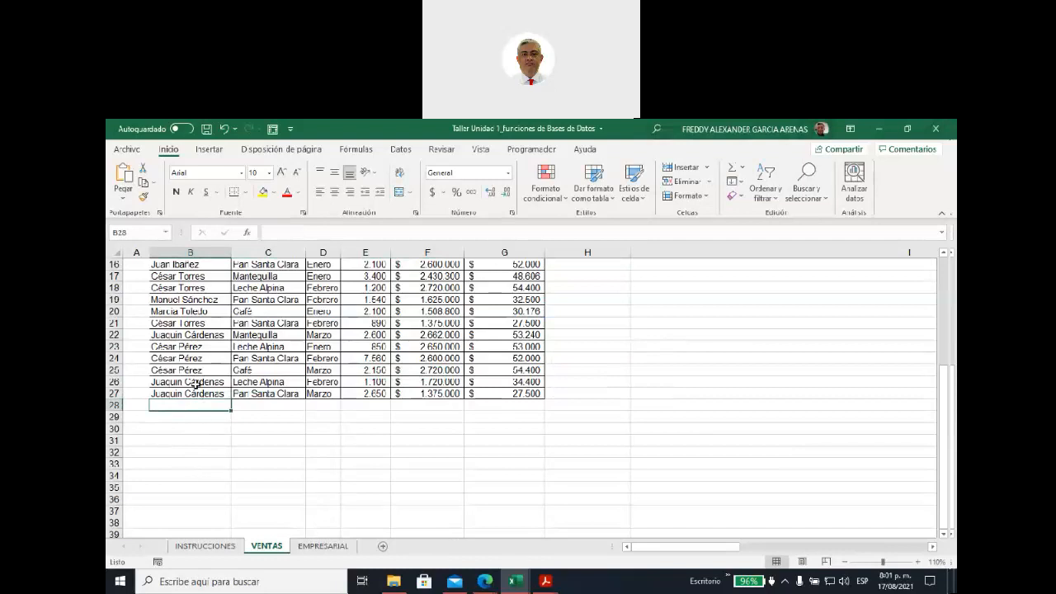
{"action": "left_click_drag", "start_coordinate": [188, 405], "coordinate": [189, 503]}
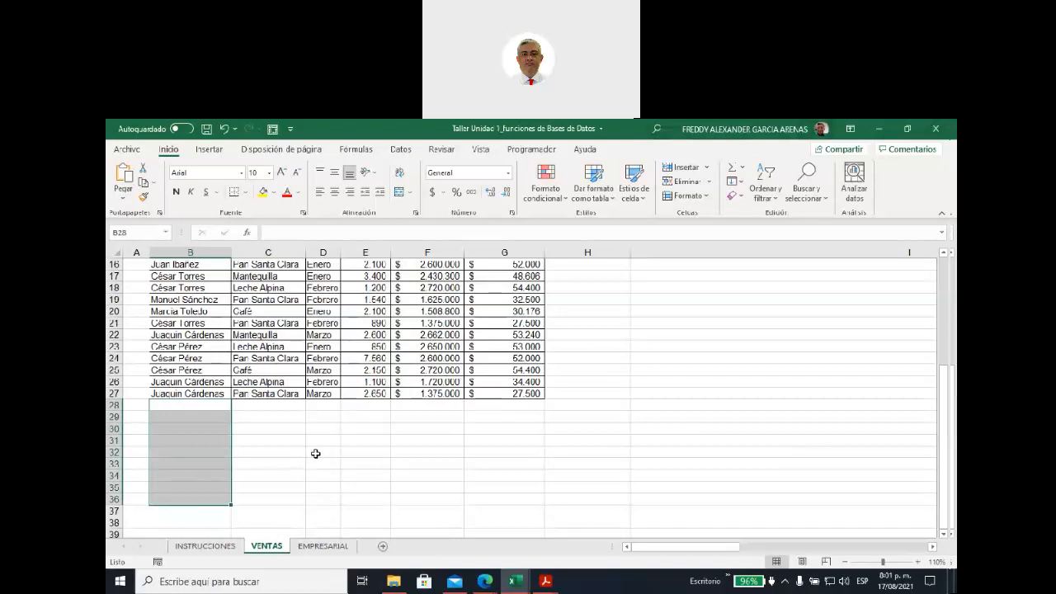
{"action": "scroll", "coordinate": [315, 454], "scroll_direction": "up", "scroll_amount": 4}
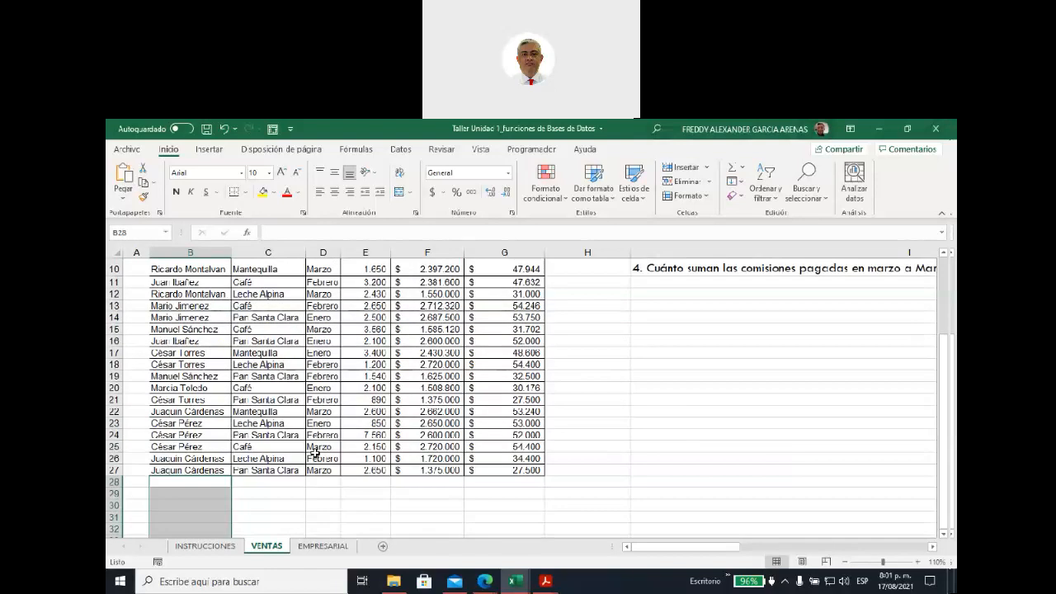
{"action": "scroll", "coordinate": [315, 454], "scroll_direction": "down", "scroll_amount": 1}
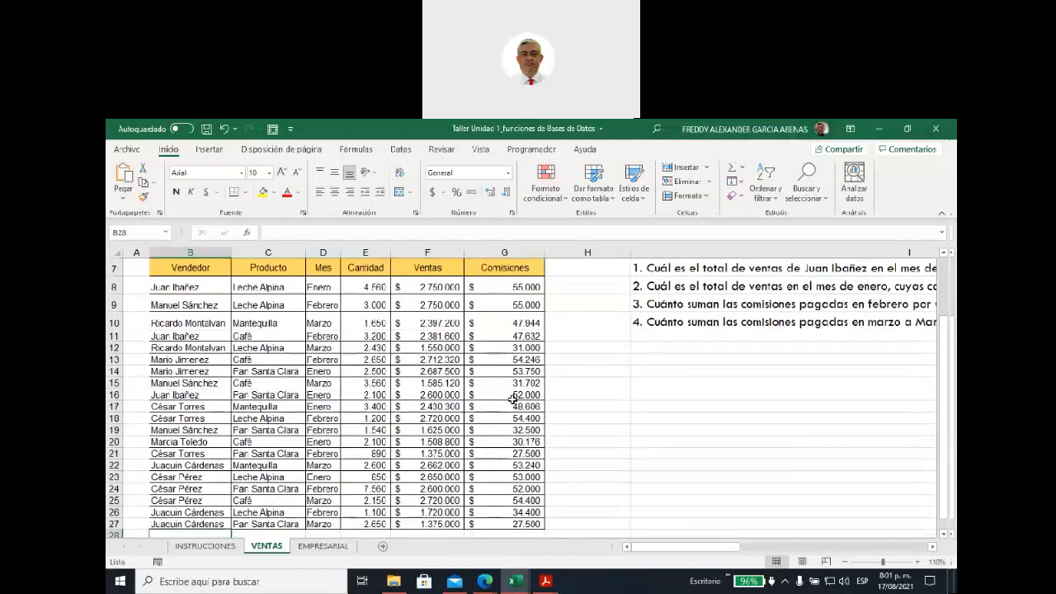
{"action": "left_click", "coordinate": [574, 384]}
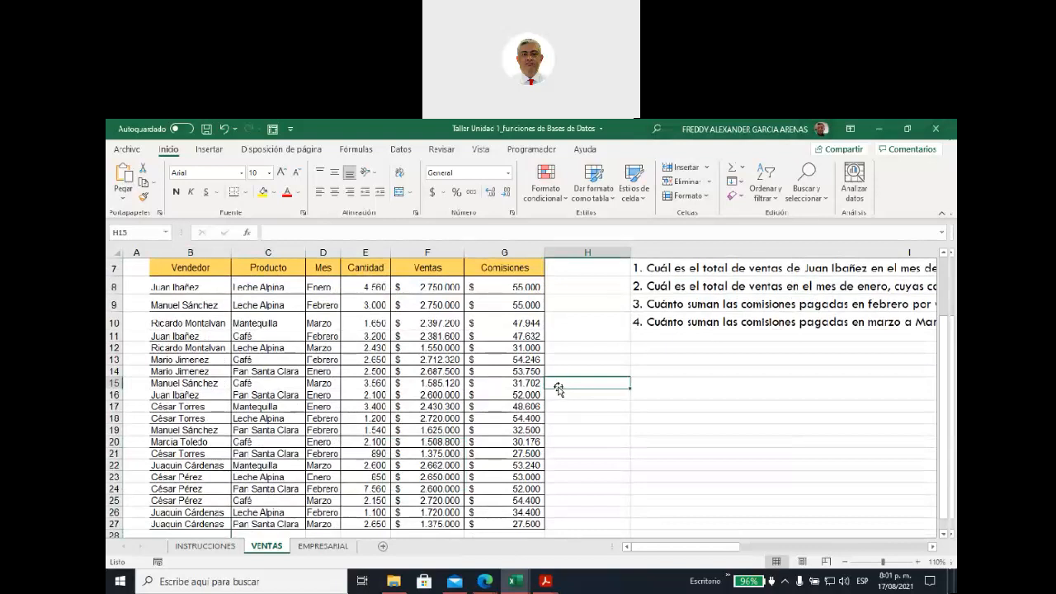
Select the sales data in B7:G27 to check the name assigned to the range
{"action": "scroll", "coordinate": [558, 387], "scroll_direction": "up", "scroll_amount": 1}
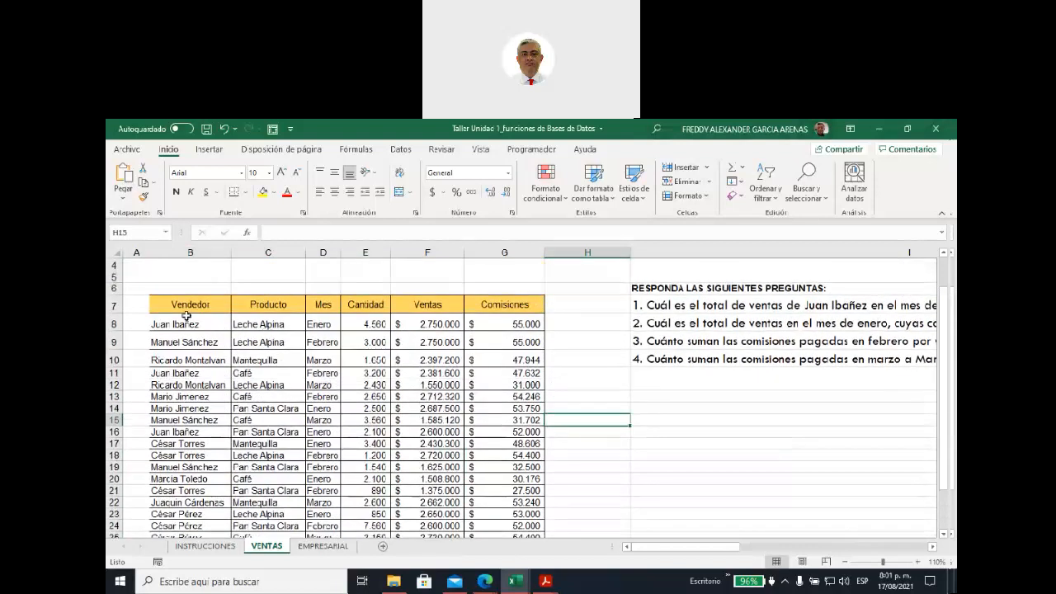
{"action": "left_click_drag", "start_coordinate": [186, 303], "coordinate": [496, 501]}
{"action": "scroll", "coordinate": [572, 443], "scroll_direction": "up", "scroll_amount": 1}
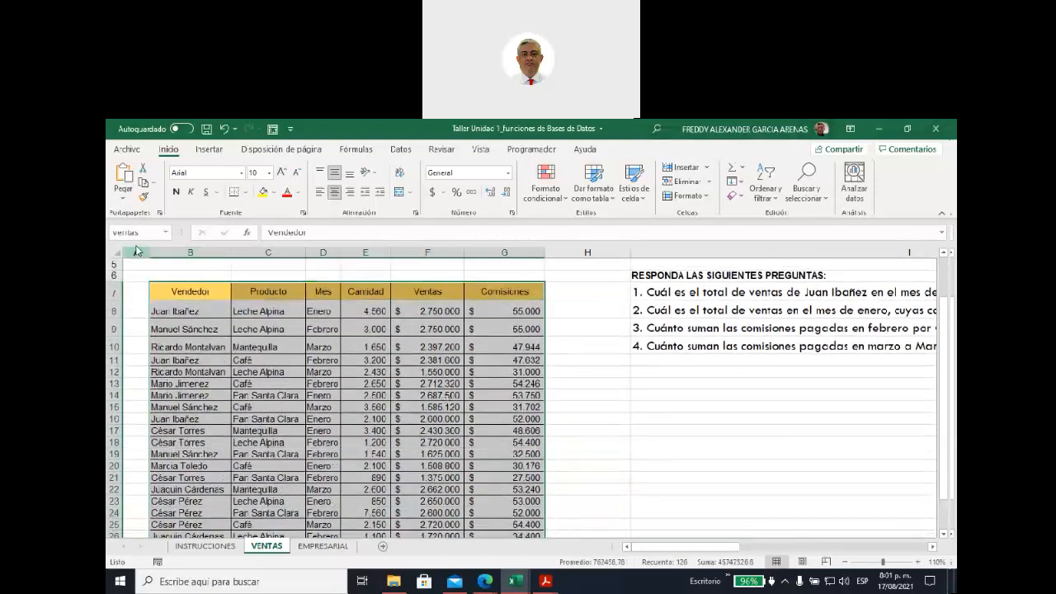
{"action": "scroll", "coordinate": [585, 383], "scroll_direction": "up", "scroll_amount": 1}
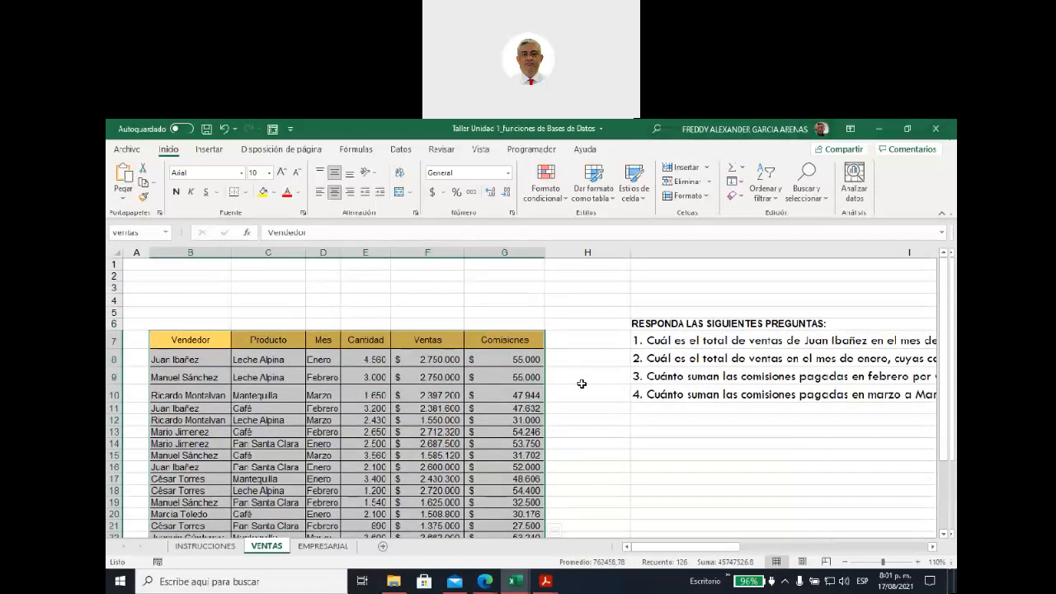
{"action": "left_click", "coordinate": [582, 384]}
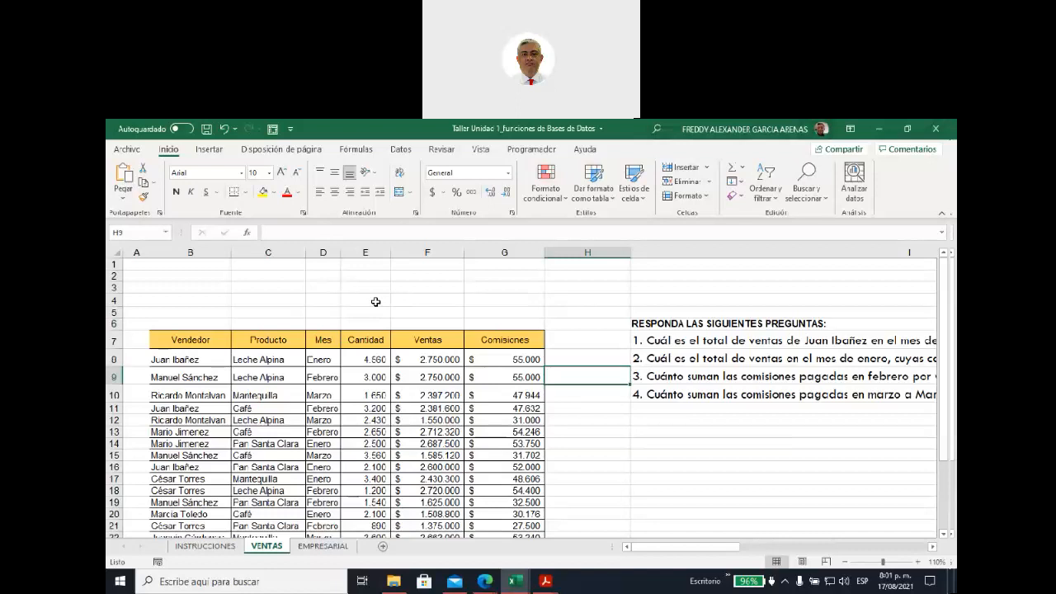
{"action": "left_click", "coordinate": [771, 408]}
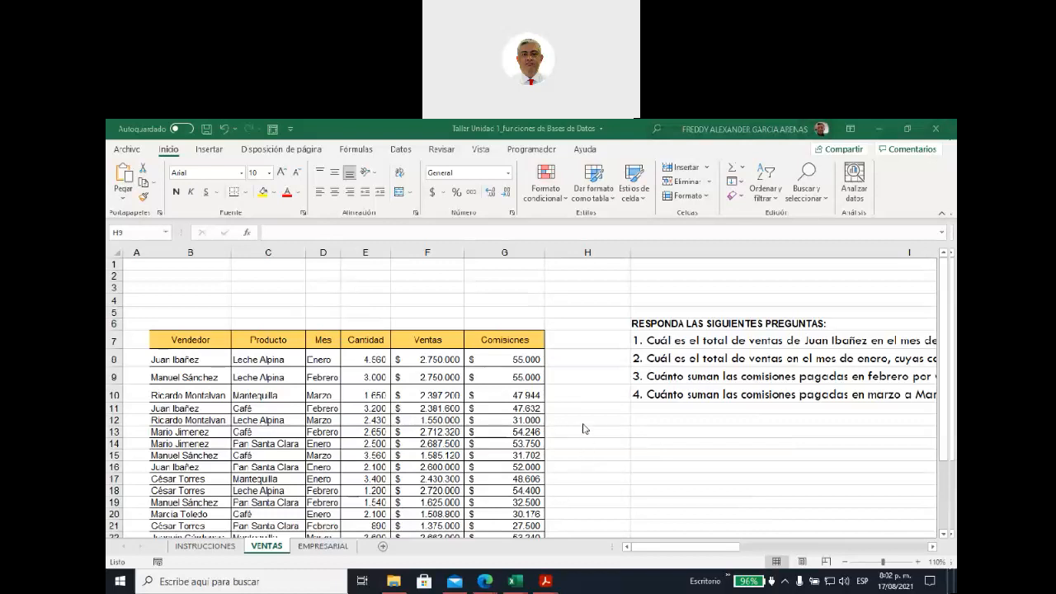
{"action": "left_click", "coordinate": [575, 375]}
{"action": "scroll", "coordinate": [574, 375], "scroll_direction": "down", "scroll_amount": 3}
{"action": "scroll", "coordinate": [575, 372], "scroll_direction": "up", "scroll_amount": 2}
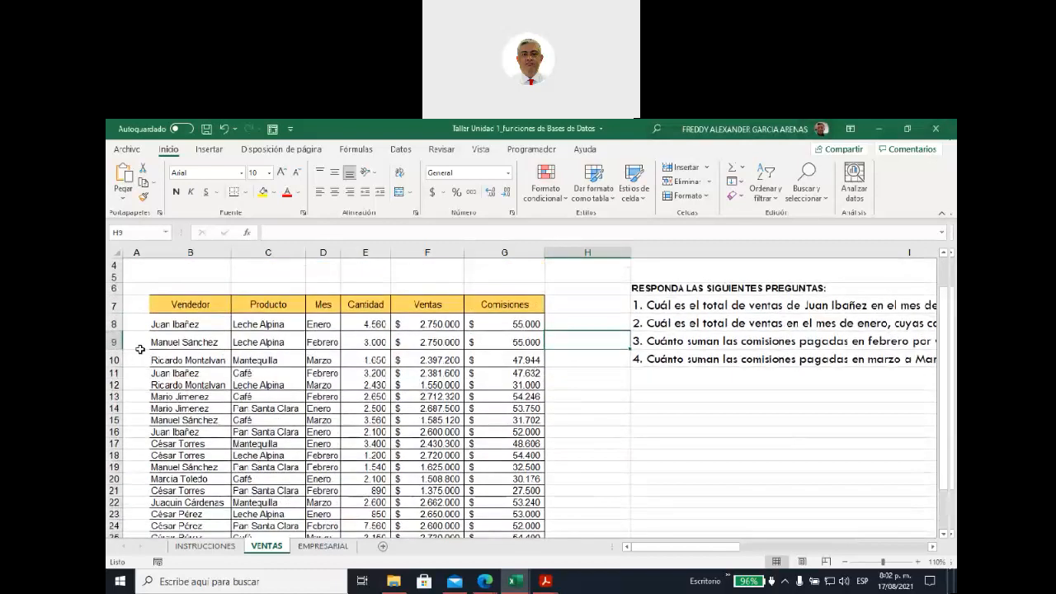
Review the sales records, the months under Mes, and the empty rows 1 to 6 above the sales range
{"action": "mouse_move", "coordinate": [179, 325]}
{"action": "left_mouse_down"}
{"action": "mouse_move", "coordinate": [486, 339]}
{"action": "mouse_move", "coordinate": [497, 529]}
{"action": "left_mouse_up"}
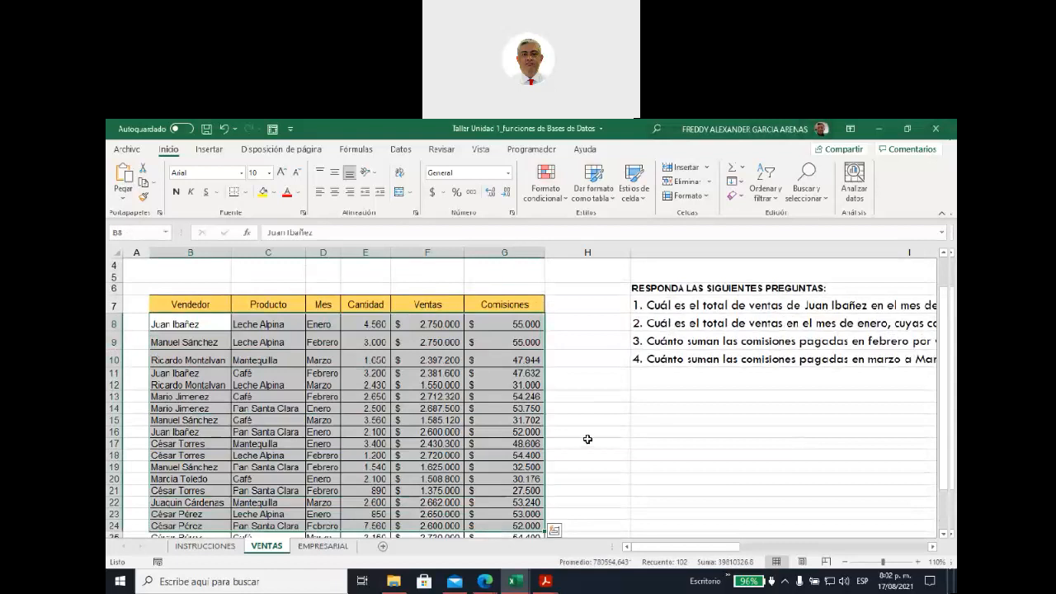
{"action": "scroll", "coordinate": [587, 439], "scroll_direction": "up", "scroll_amount": 1}
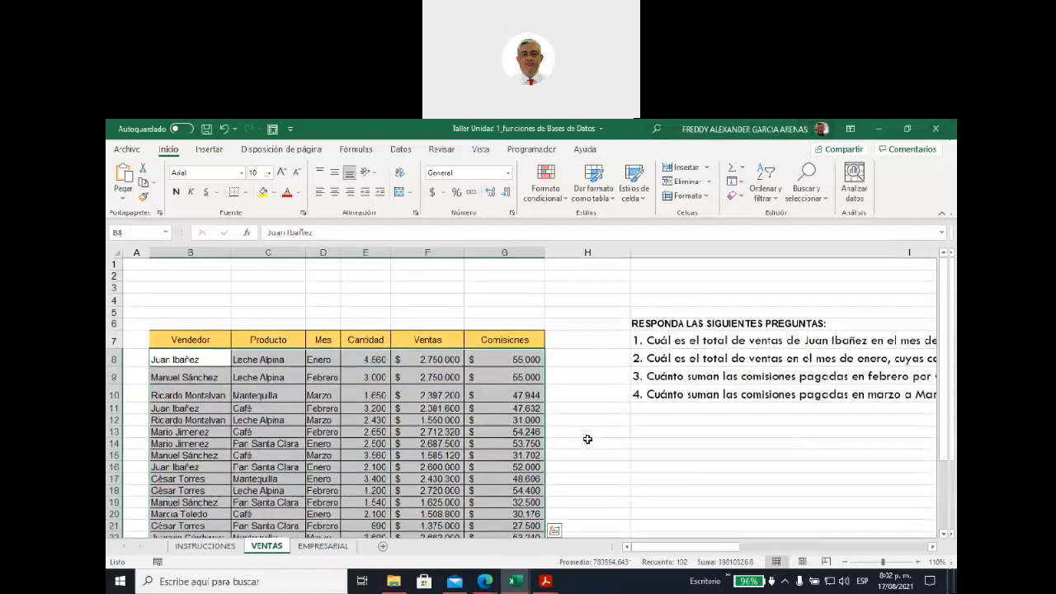
{"action": "left_click", "coordinate": [322, 339]}
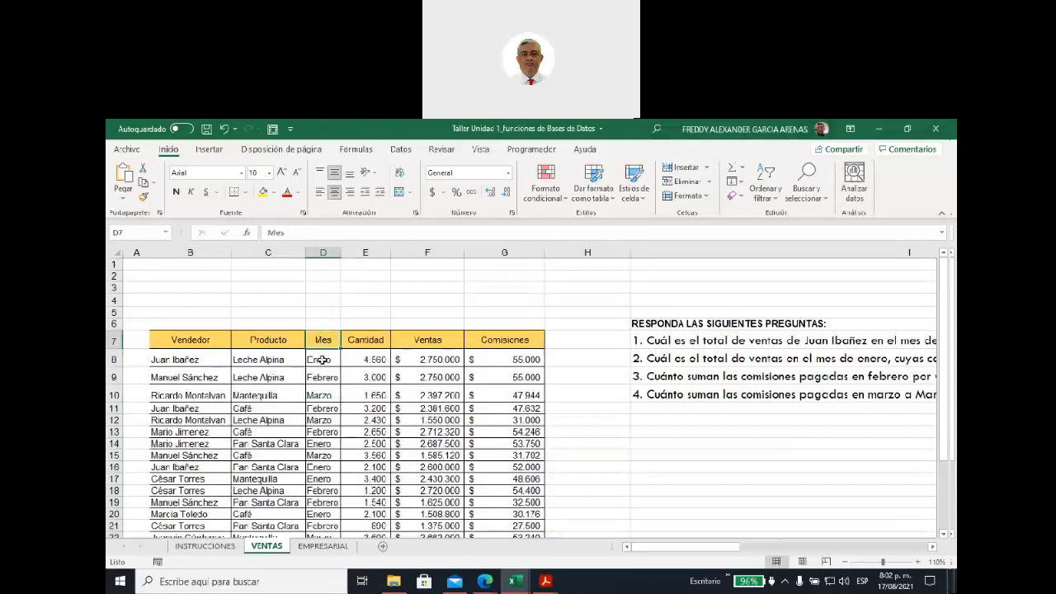
{"action": "left_click_drag", "start_coordinate": [321, 339], "coordinate": [322, 476]}
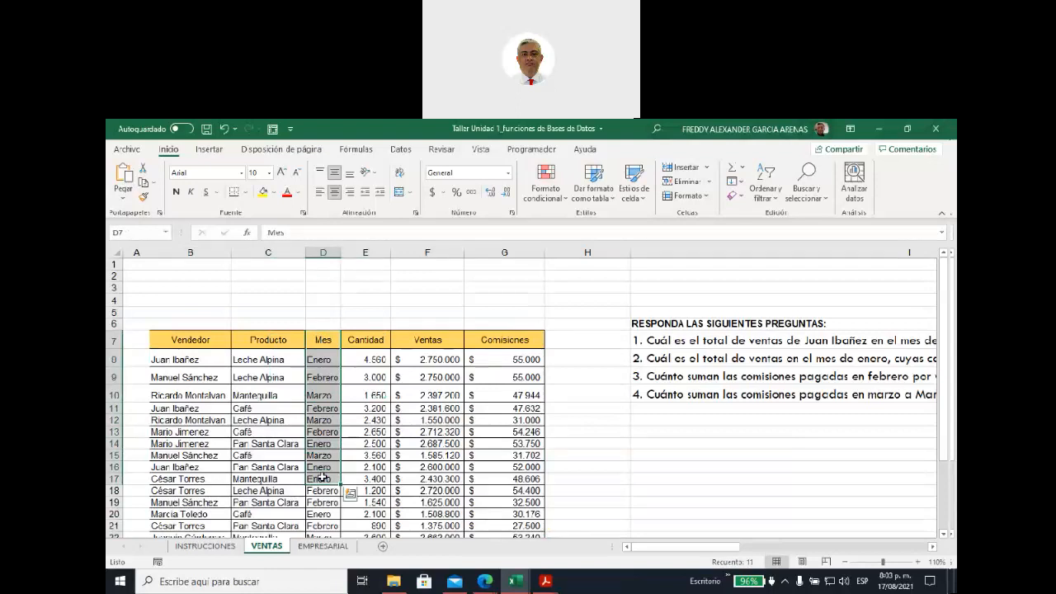
{"action": "left_click", "coordinate": [316, 358]}
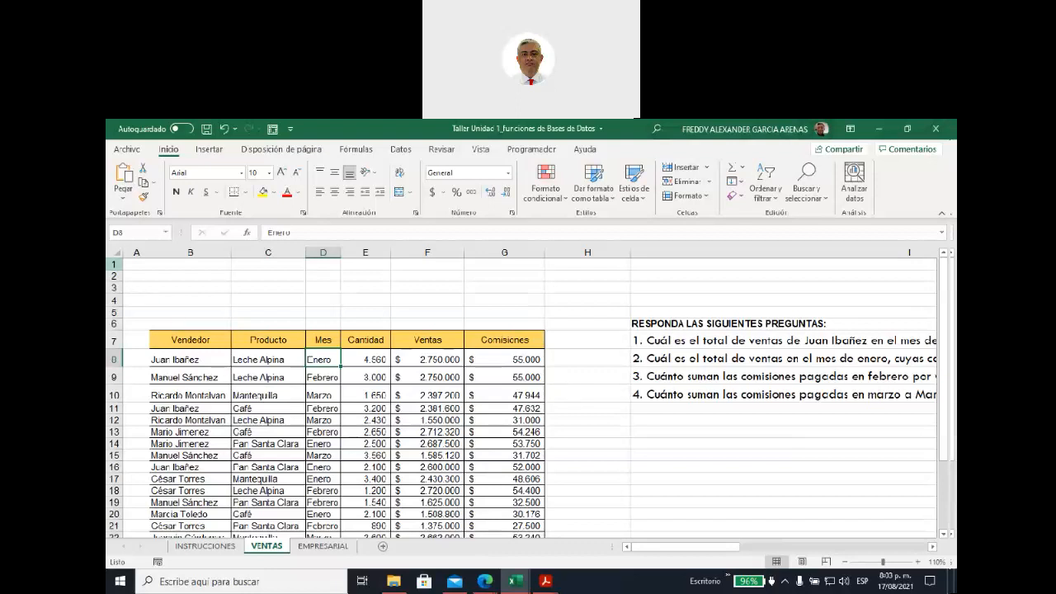
{"action": "left_click_drag", "start_coordinate": [114, 264], "coordinate": [113, 320]}
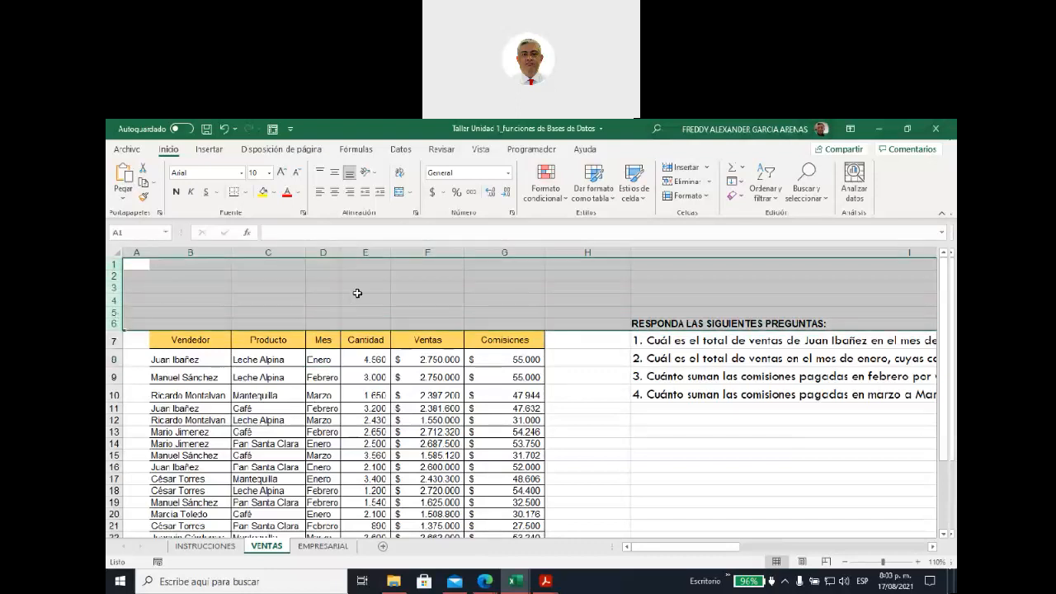
{"action": "left_click", "coordinate": [353, 297]}
Copy the Mes heading from D7 into D1 as the heading of the criteria range
{"action": "left_click", "coordinate": [330, 276]}
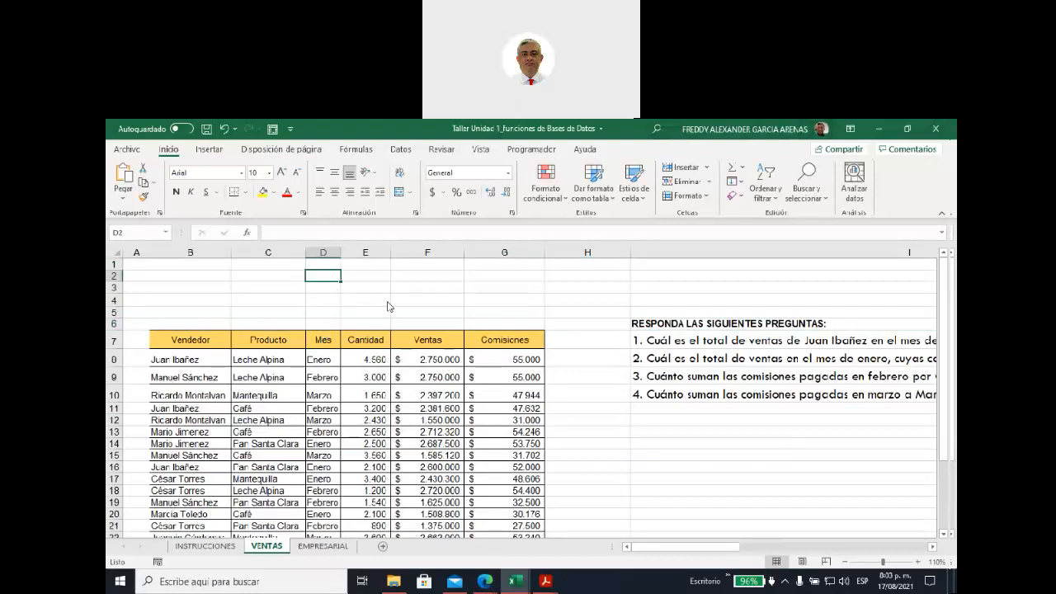
{"action": "key", "text": "ctrl+Down"}
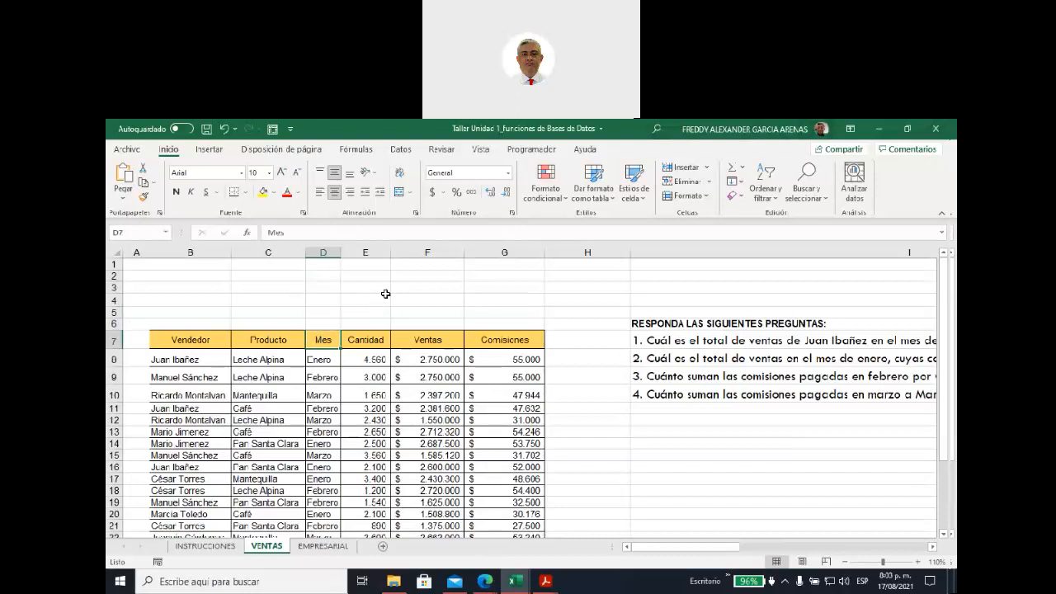
{"action": "key", "text": "ctrl+c"}
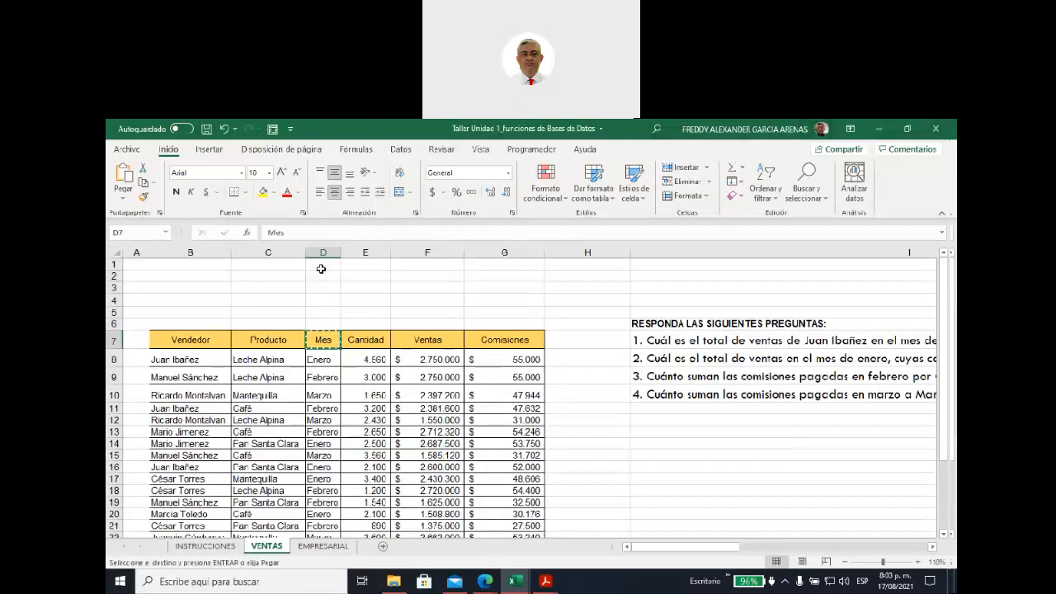
{"action": "left_click", "coordinate": [320, 263]}
{"action": "key", "text": "ctrl+v"}
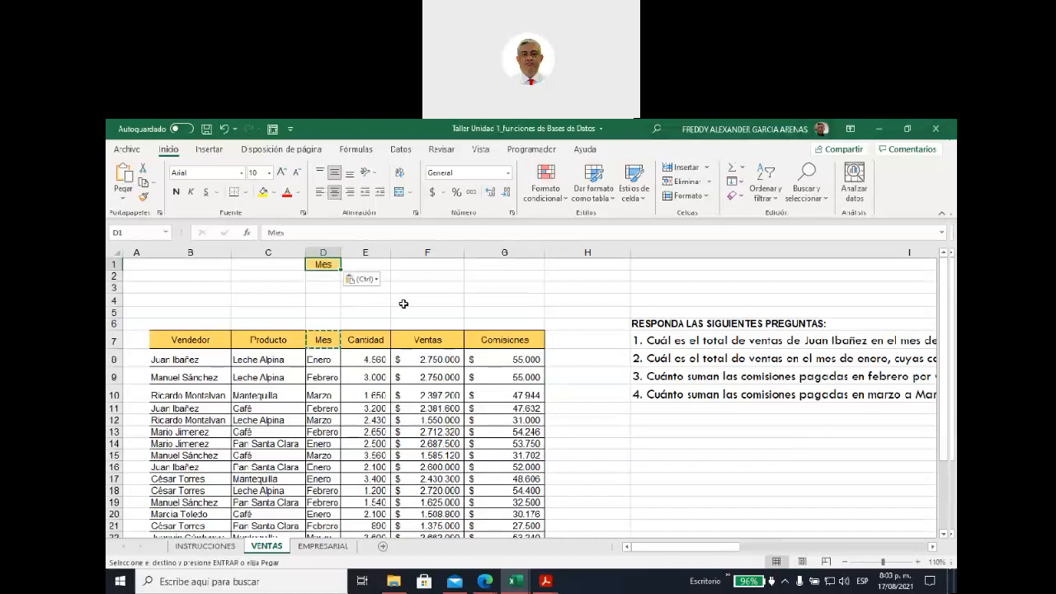
{"action": "left_click", "coordinate": [407, 306]}
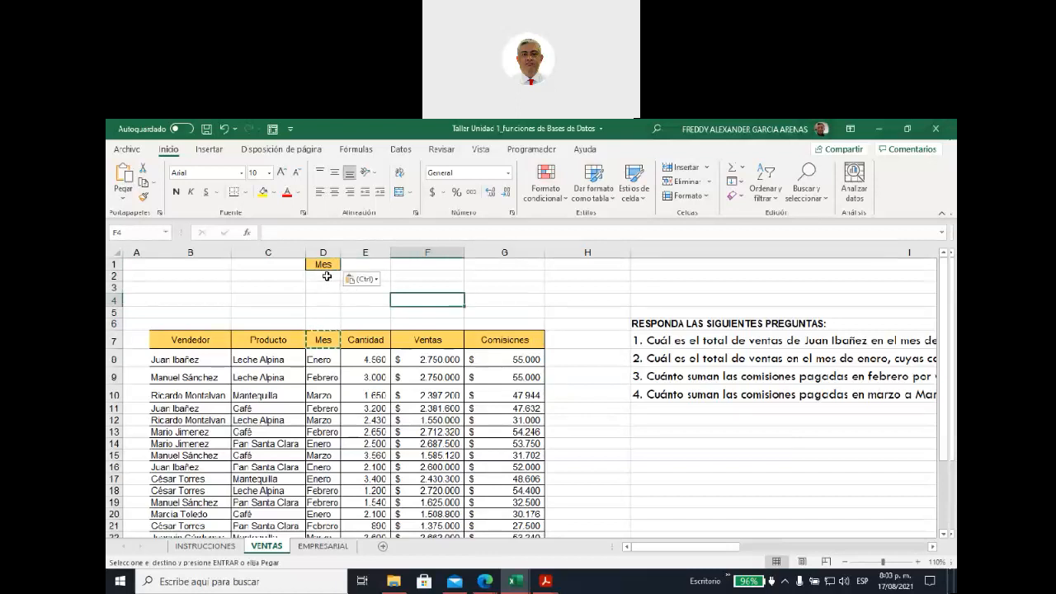
Copy the month Enero from D8 into D2, beneath the Mes criteria heading
{"action": "left_click", "coordinate": [326, 357]}
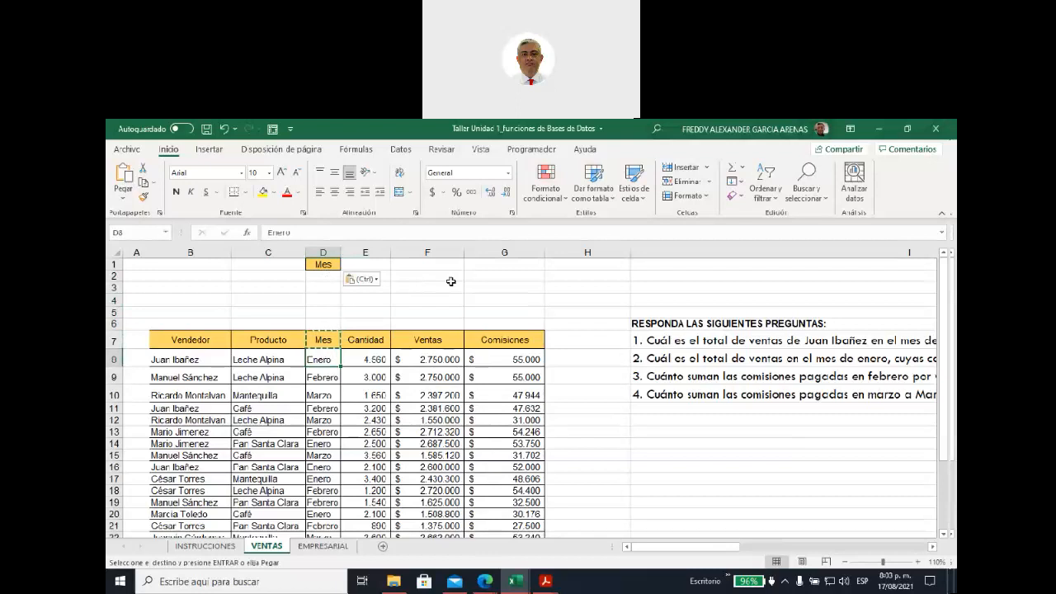
{"action": "left_click", "coordinate": [328, 274]}
{"action": "key", "text": "ctrl+v"}
{"action": "left_click", "coordinate": [422, 297]}
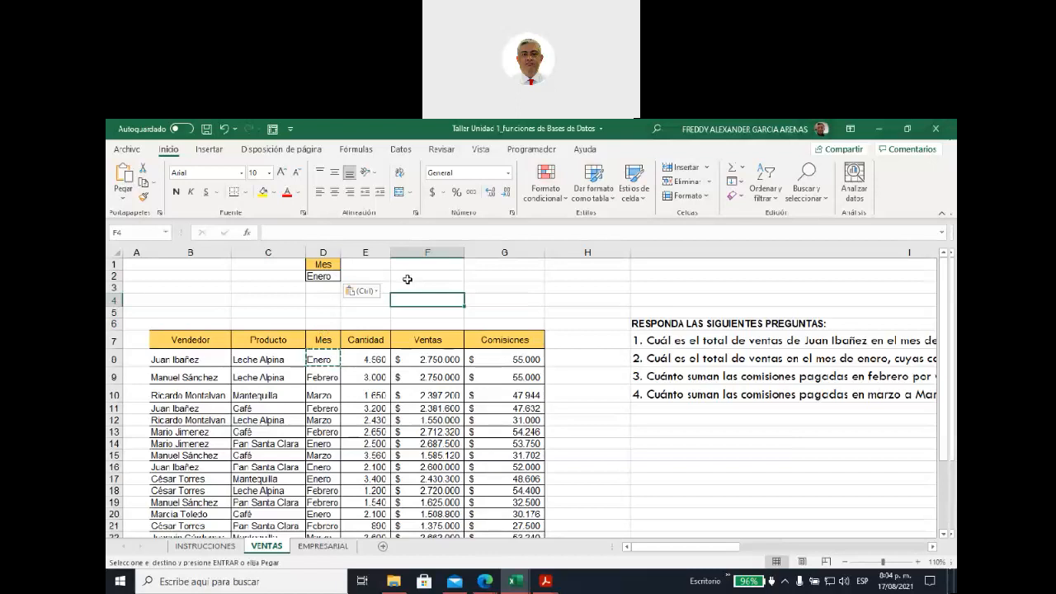
{"action": "left_click", "coordinate": [385, 311]}
Highlight the criteria range D1:D2 and the numeric field headings Cantidad, Ventas and Comisiones in E7:G7
{"action": "left_click_drag", "start_coordinate": [324, 263], "coordinate": [323, 276]}
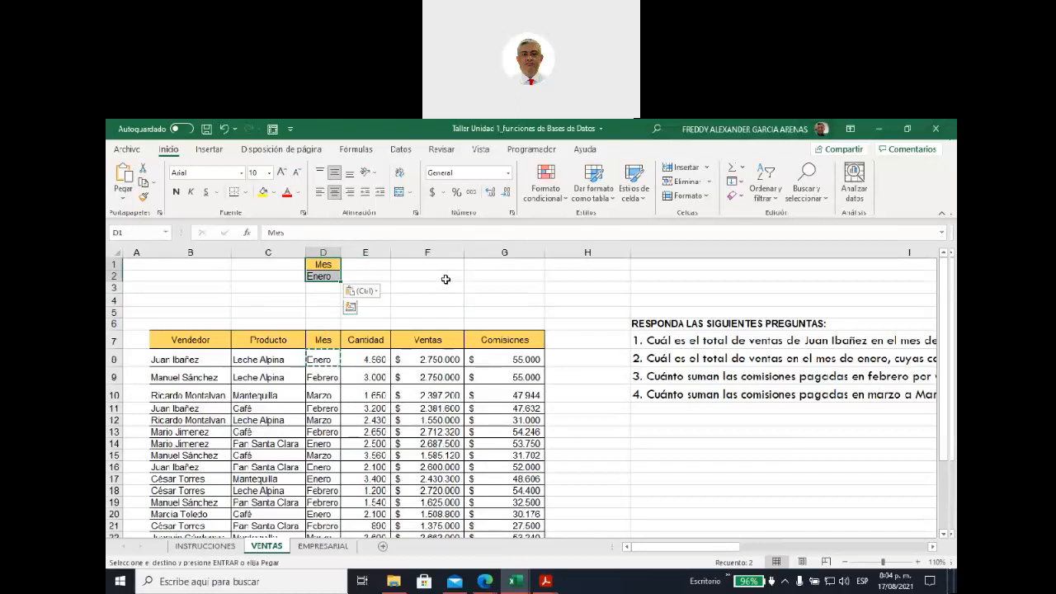
{"action": "left_click_drag", "start_coordinate": [365, 339], "coordinate": [536, 334]}
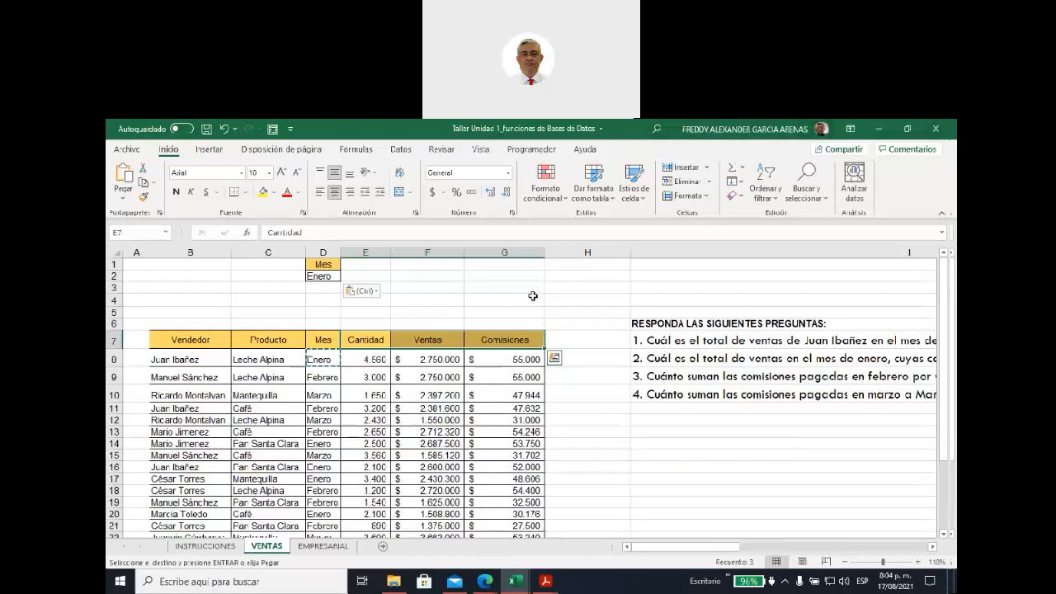
{"action": "left_click_drag", "start_coordinate": [318, 264], "coordinate": [317, 277]}
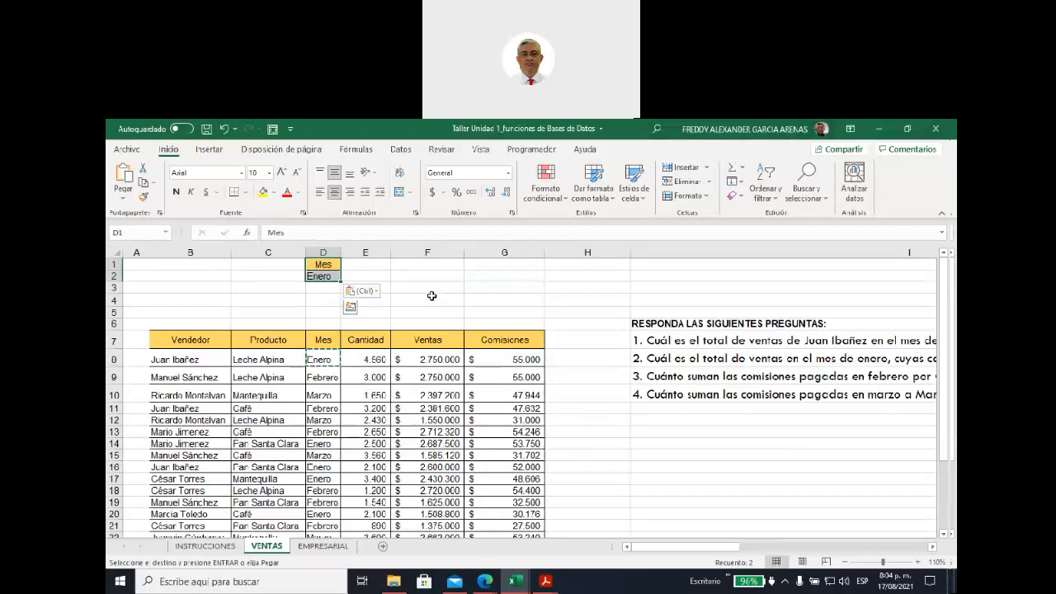
Fill F4 with yellow and start a BDSUMA formula there with the named range ventas as the database
{"action": "left_click", "coordinate": [431, 295]}
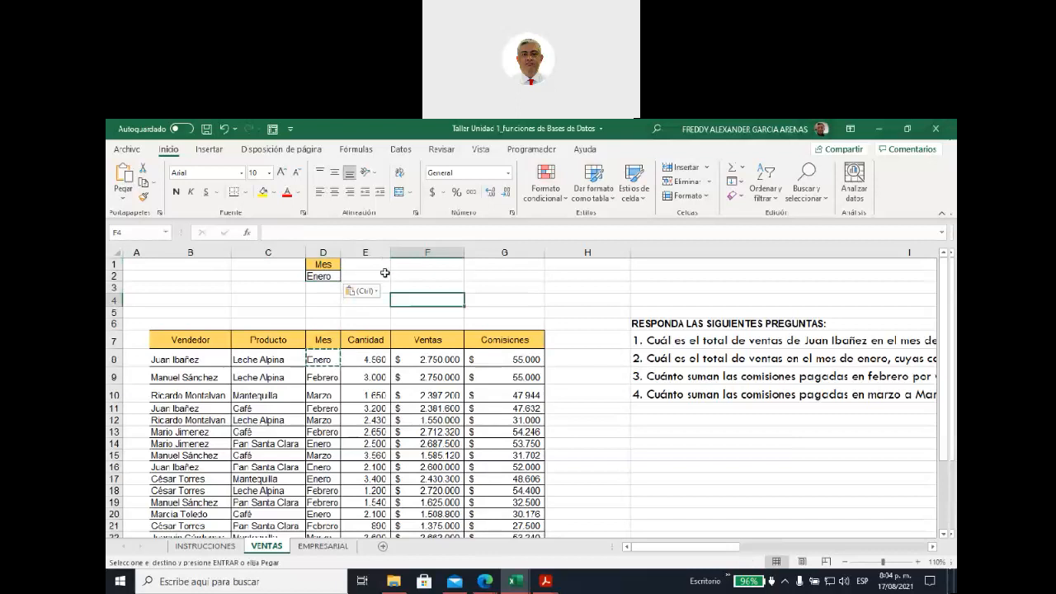
{"action": "left_click", "coordinate": [262, 191]}
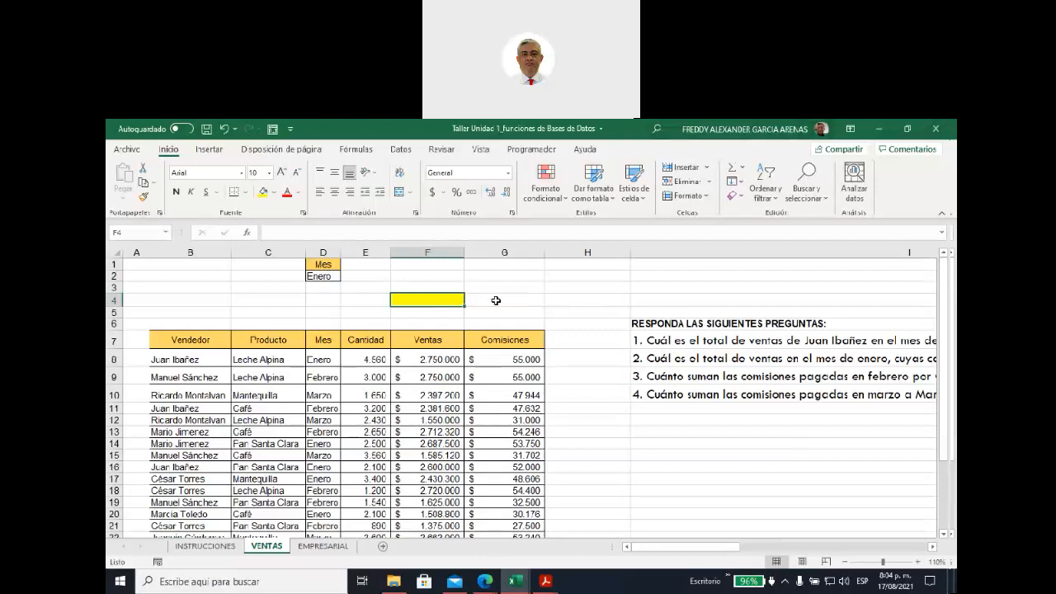
{"action": "type", "text": "="}
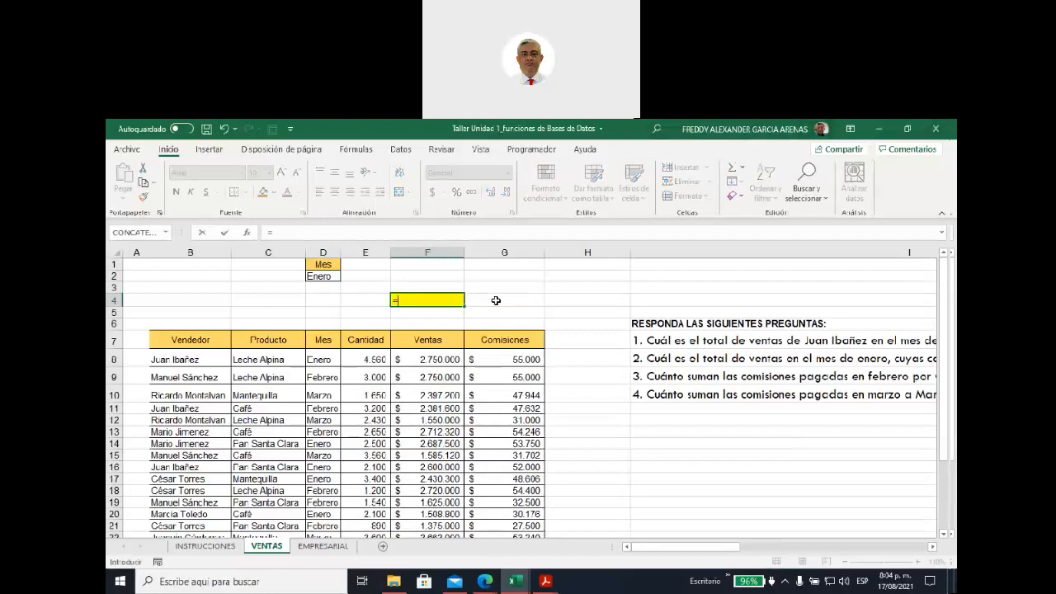
{"action": "type", "text": "bd"}
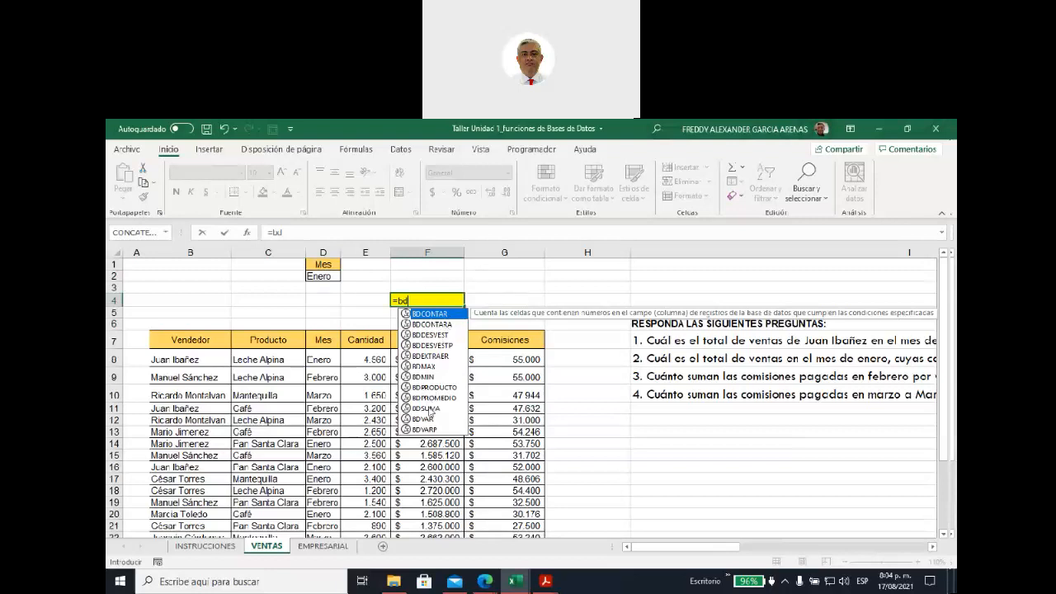
{"action": "left_click", "coordinate": [428, 409]}
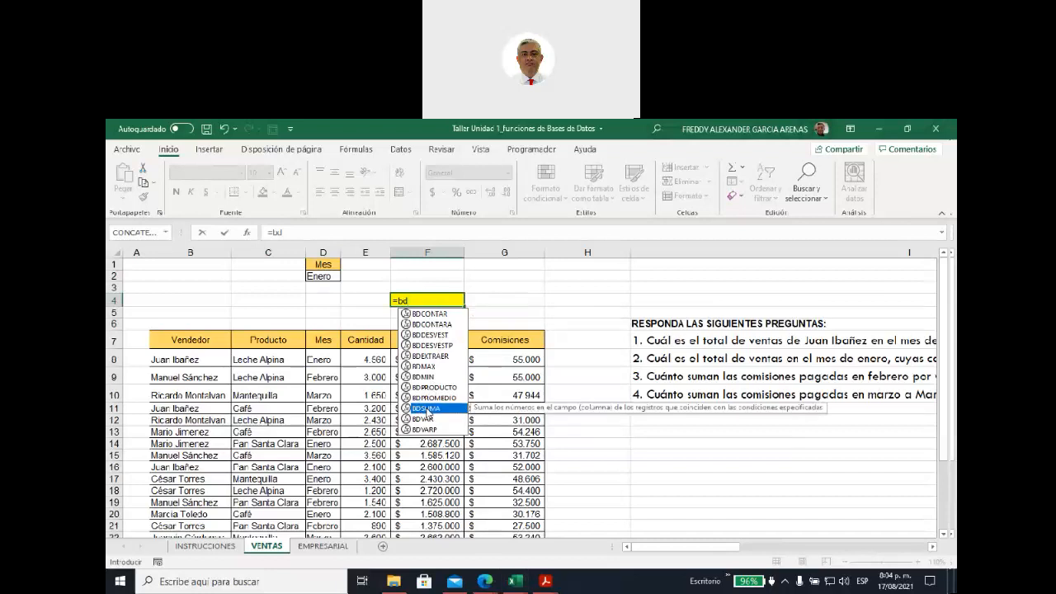
{"action": "double_click", "coordinate": [427, 410]}
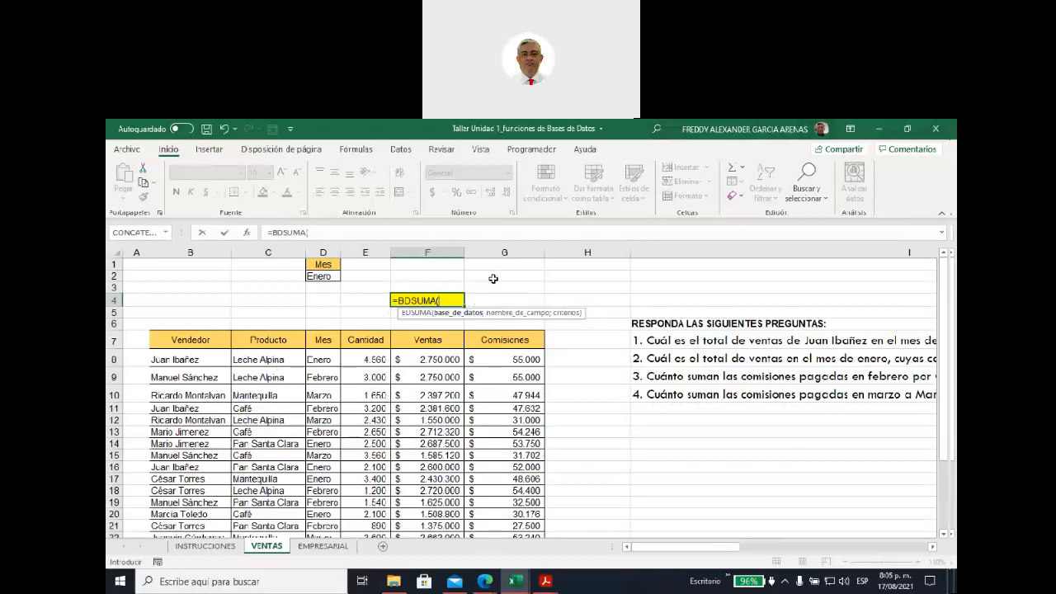
{"action": "type", "text": "ve"}
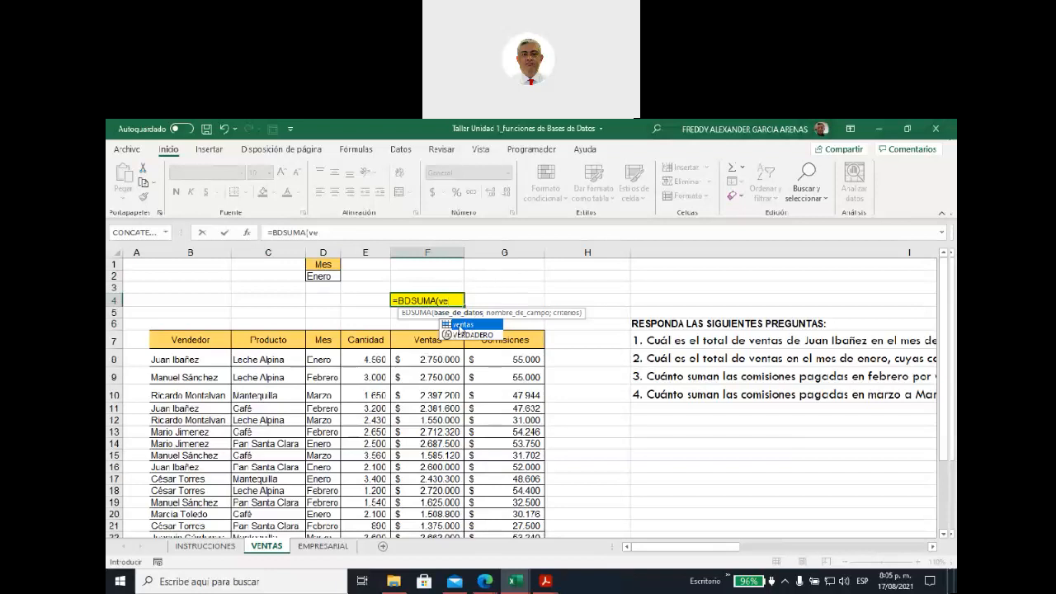
{"action": "double_click", "coordinate": [457, 325]}
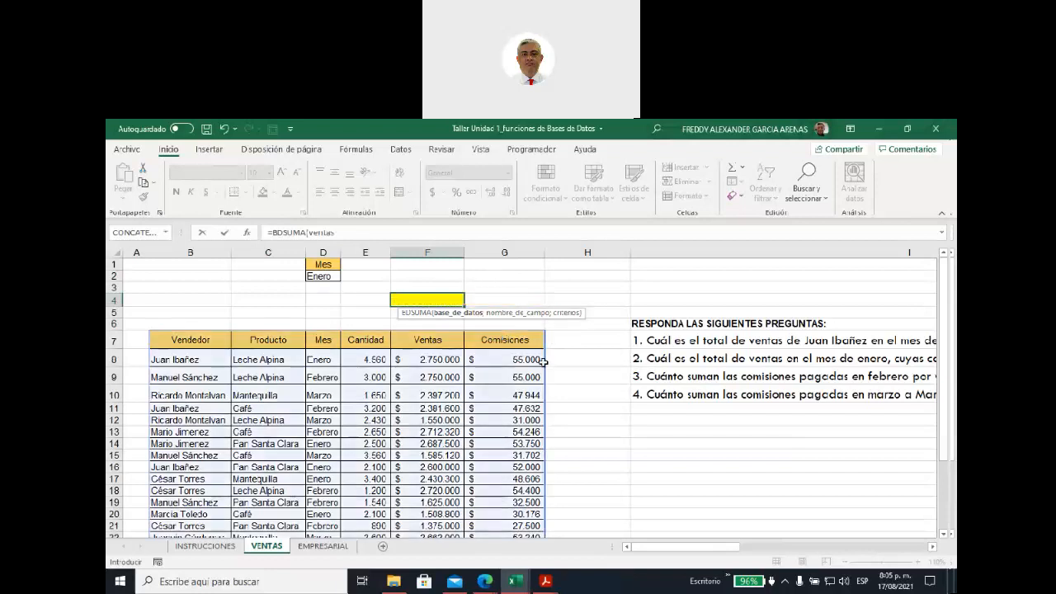
{"action": "scroll", "coordinate": [544, 361], "scroll_direction": "down", "scroll_amount": 3}
{"action": "scroll", "coordinate": [544, 362], "scroll_direction": "up", "scroll_amount": 3}
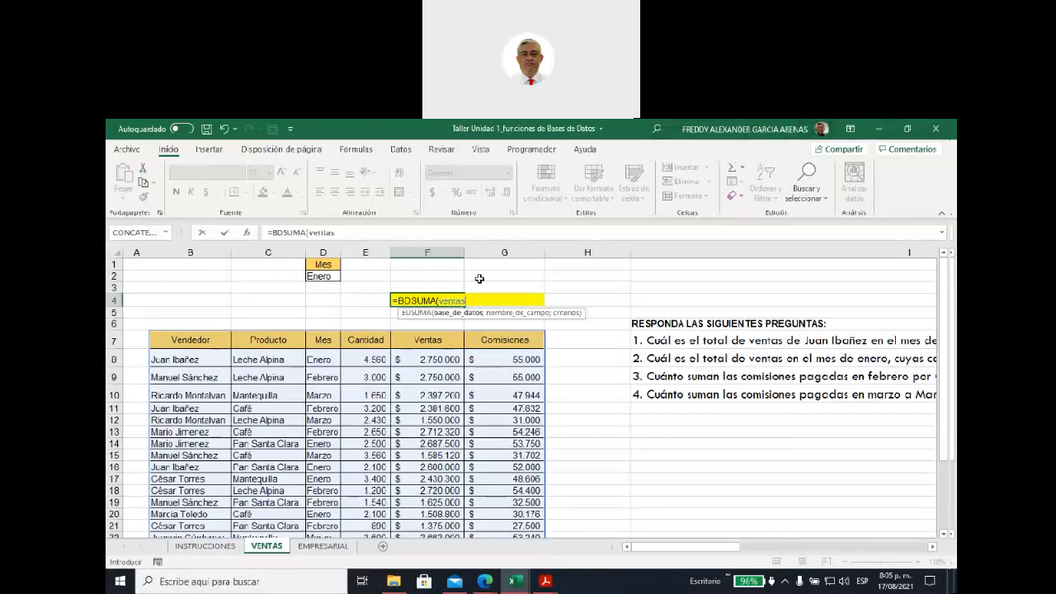
Complete the BDSUMA formula in F4 with the Comisiones heading G7 as the field and D1:D2 as the criteria
{"action": "type", "text": ";"}
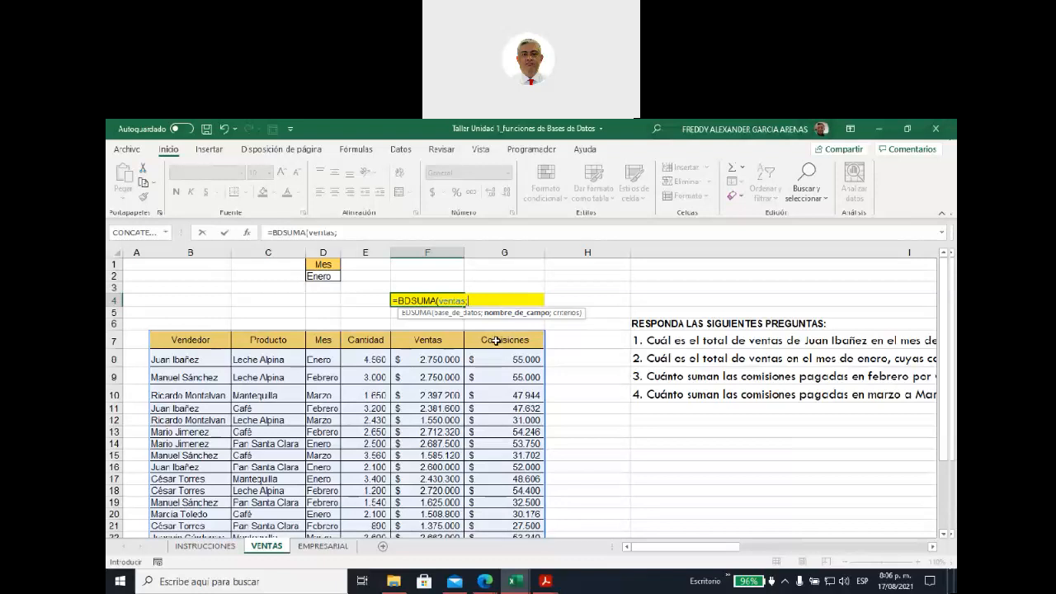
{"action": "left_click", "coordinate": [496, 340]}
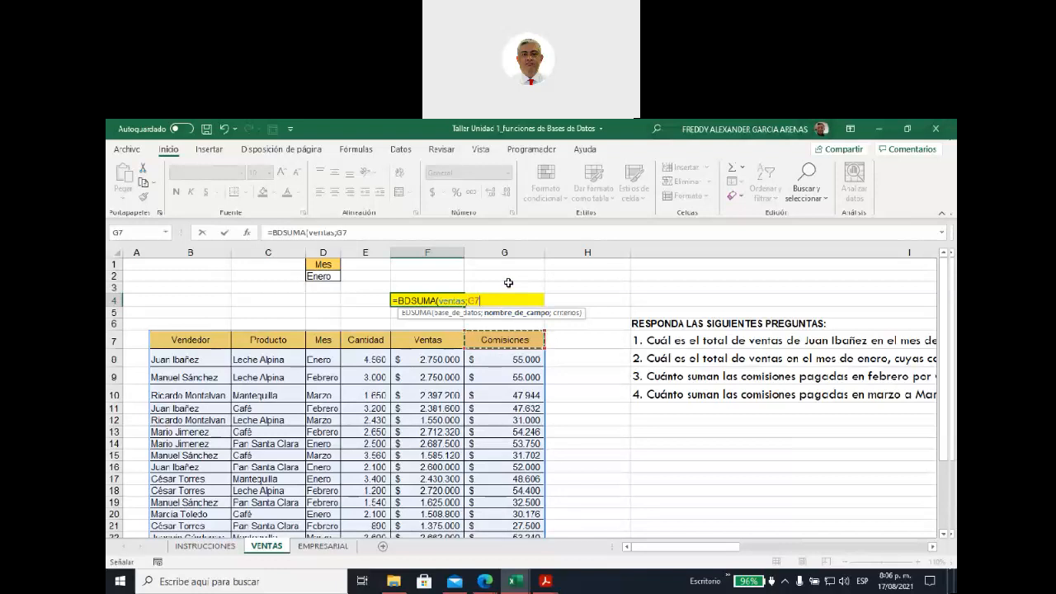
{"action": "type", "text": ";"}
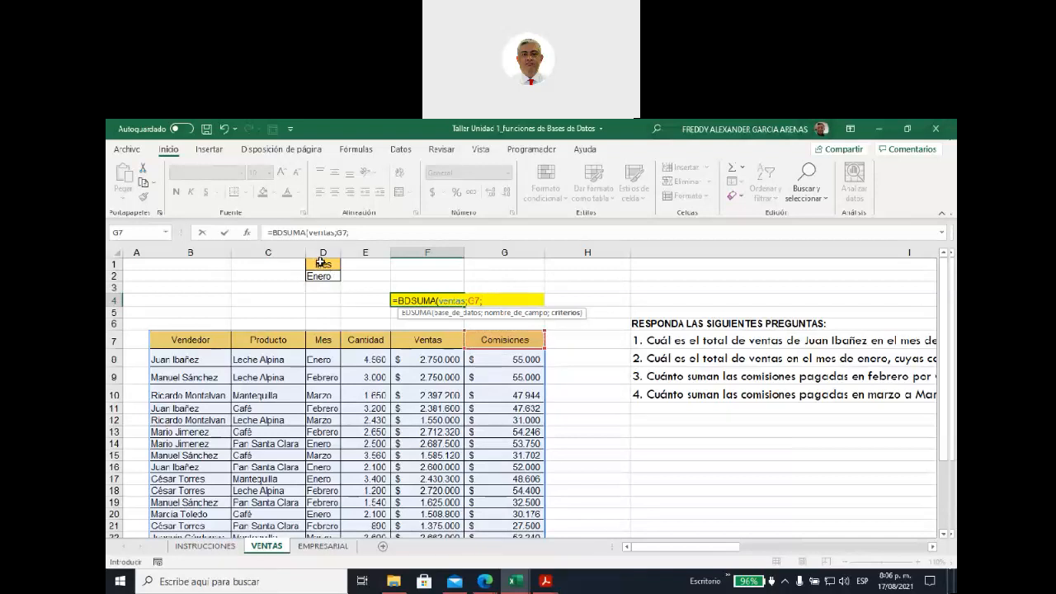
{"action": "mouse_move", "coordinate": [320, 261]}
{"action": "left_mouse_down"}
{"action": "mouse_move", "coordinate": [321, 278]}
{"action": "mouse_move", "coordinate": [320, 268]}
{"action": "left_mouse_up"}
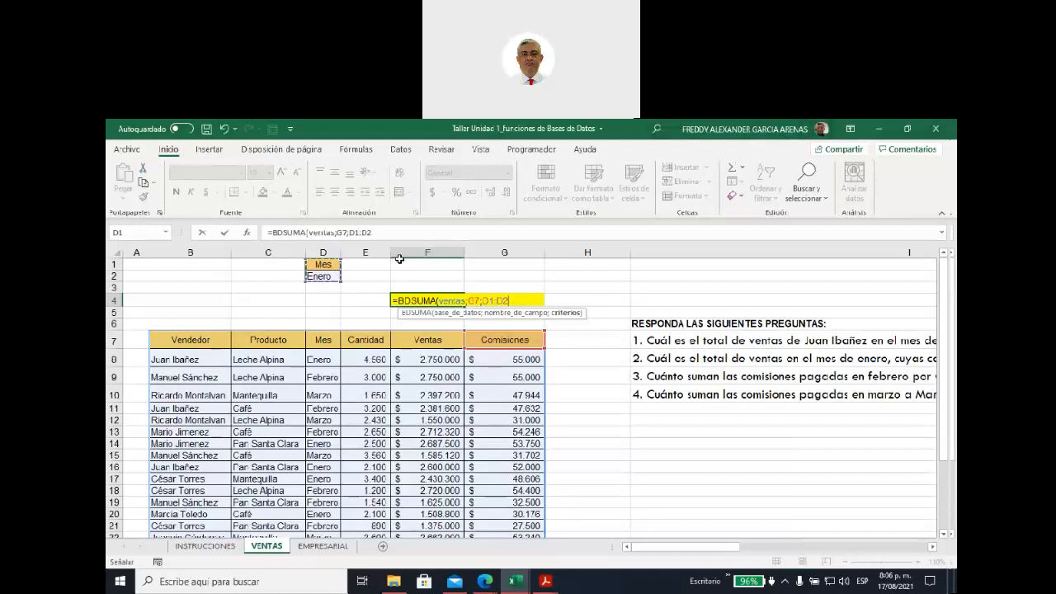
{"action": "type", "text": ")"}
{"action": "key", "text": "Return"}
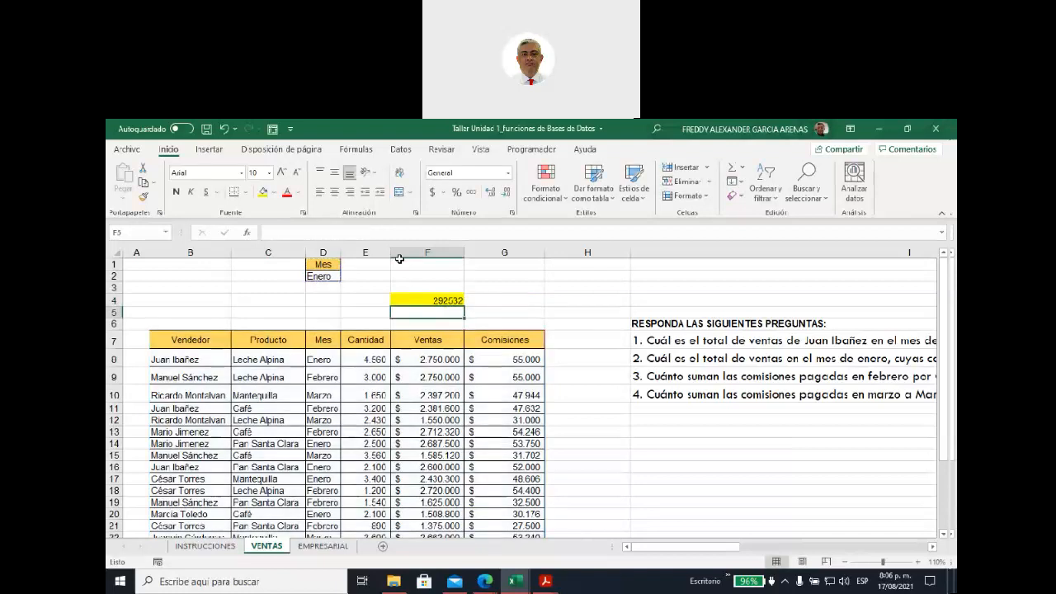
Check the BDSUMA formula in F4 against its criteria range D1:D2
{"action": "left_click", "coordinate": [415, 294]}
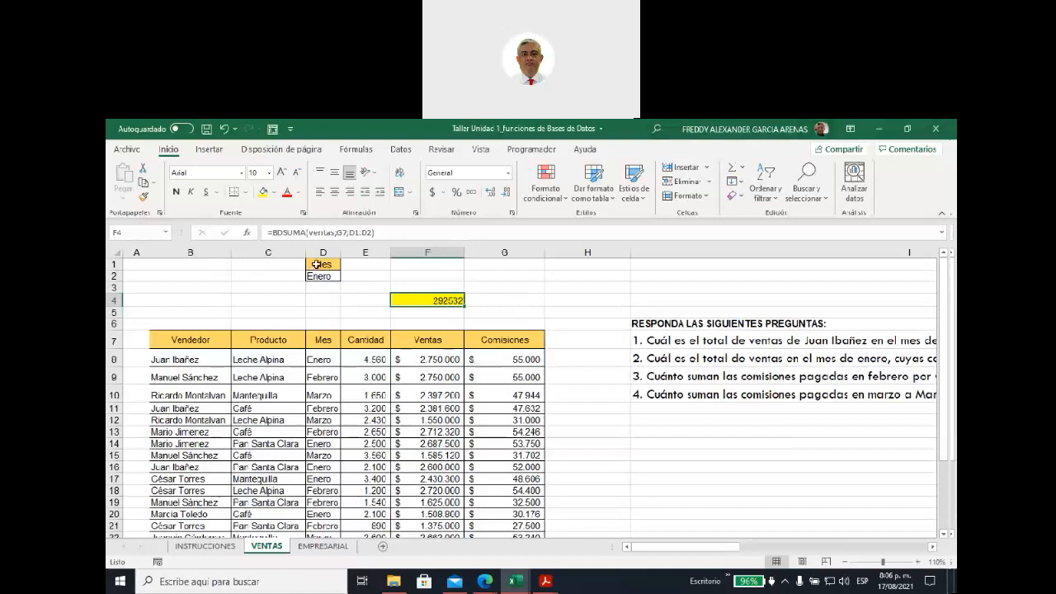
{"action": "left_click_drag", "start_coordinate": [321, 265], "coordinate": [322, 275]}
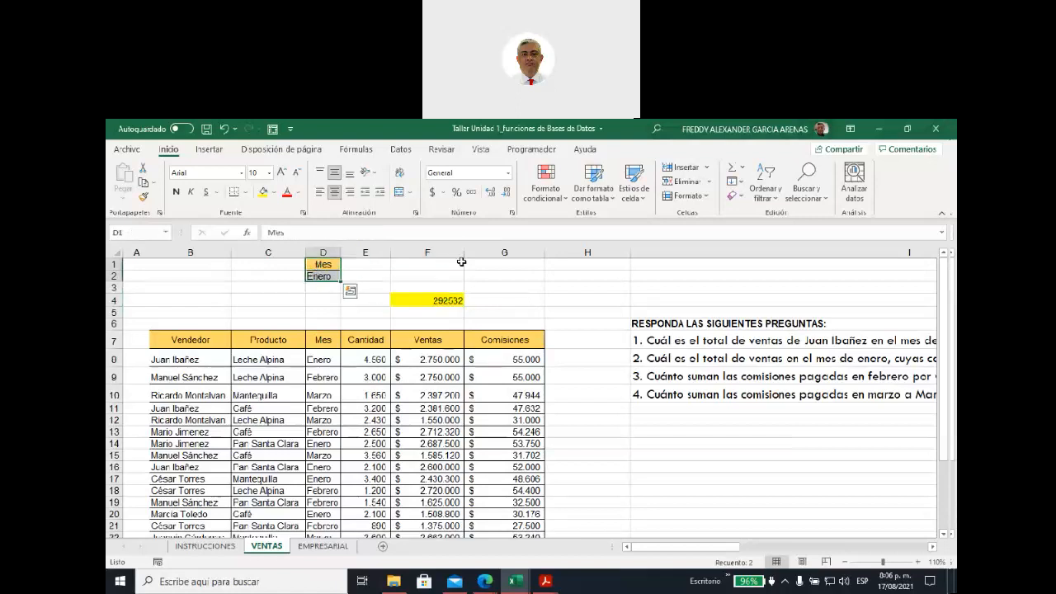
{"action": "left_click", "coordinate": [421, 301]}
Add filters to the sales headings in B7:G7, from Vendedor to Comisiones
{"action": "left_click_drag", "start_coordinate": [198, 340], "coordinate": [529, 340]}
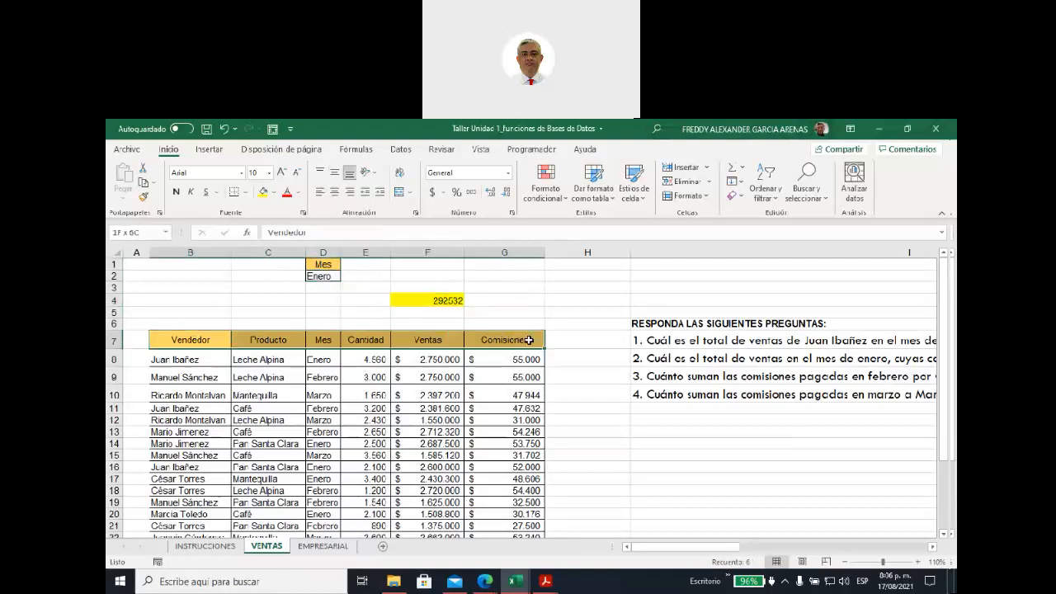
{"action": "left_click", "coordinate": [766, 194]}
{"action": "left_click", "coordinate": [778, 267]}
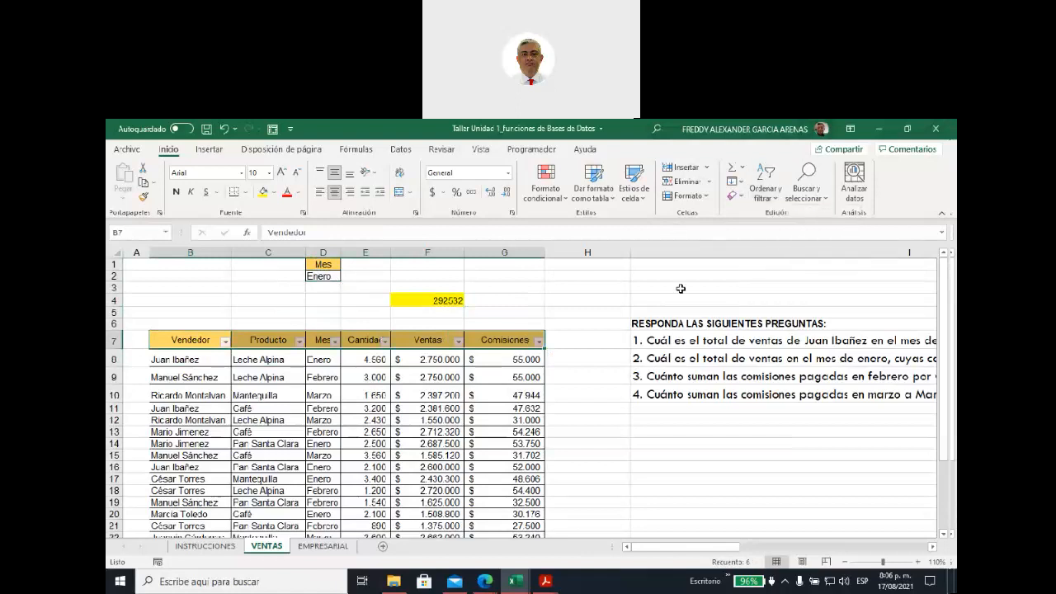
{"action": "left_click", "coordinate": [582, 315]}
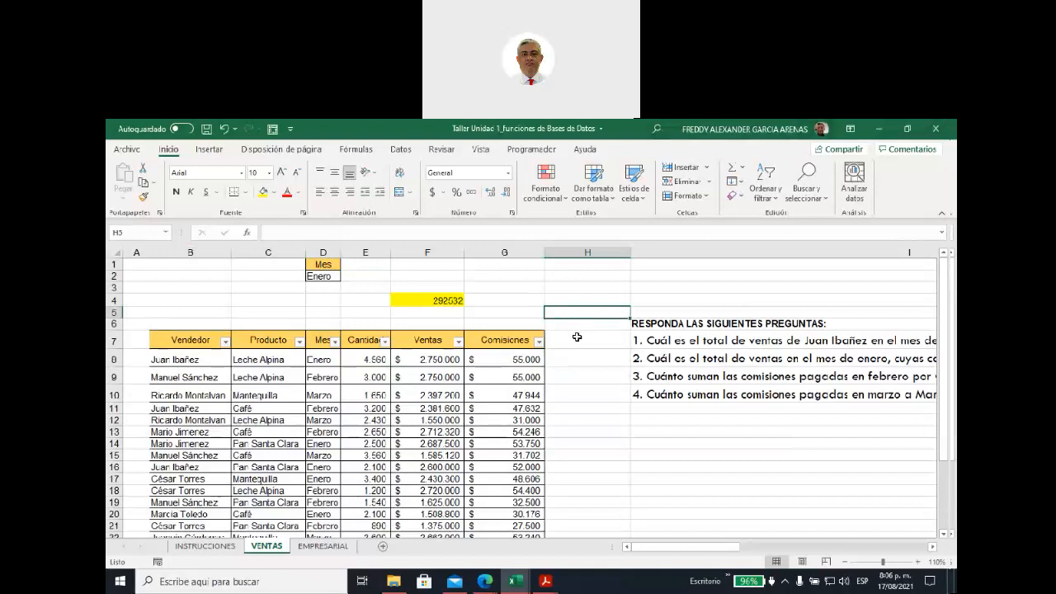
Switch to the Edge browser and search the web for dbsum in a new tab
{"action": "left_click", "coordinate": [850, 340]}
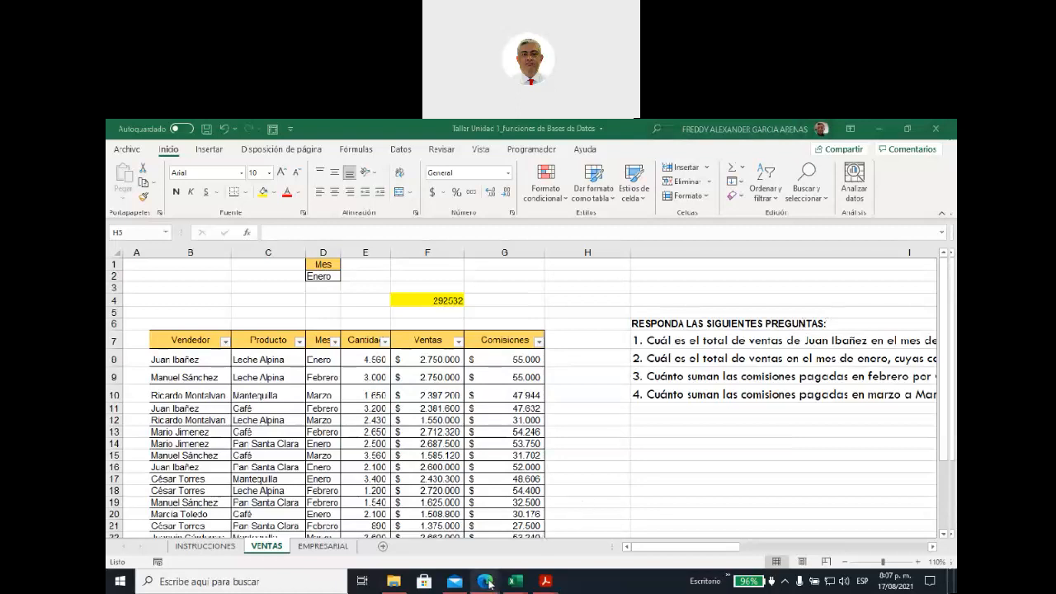
{"action": "mouse_move", "coordinate": [488, 582]}
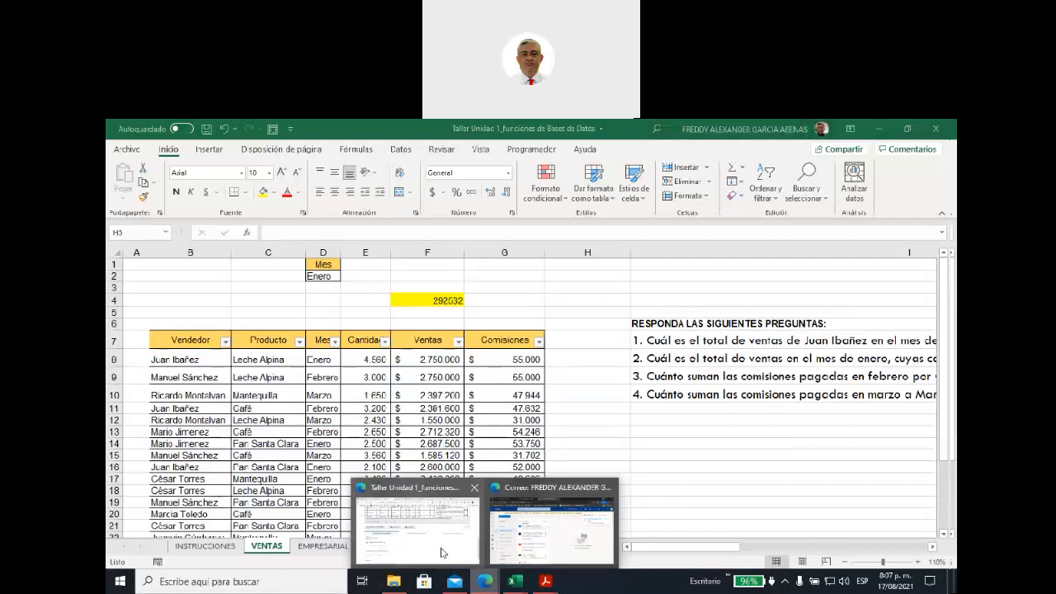
{"action": "left_click", "coordinate": [443, 553]}
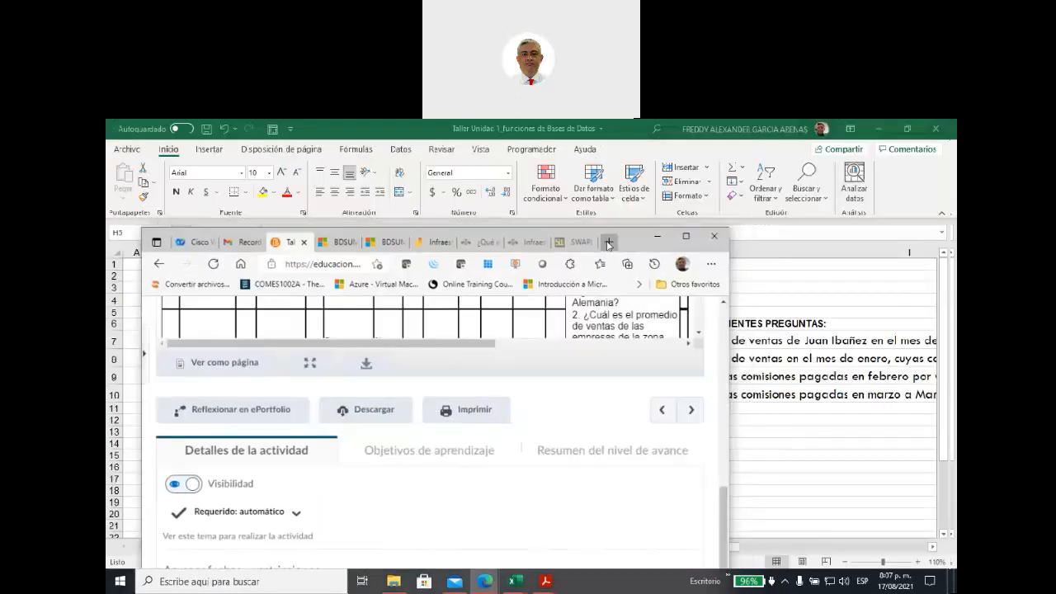
{"action": "left_click", "coordinate": [608, 242]}
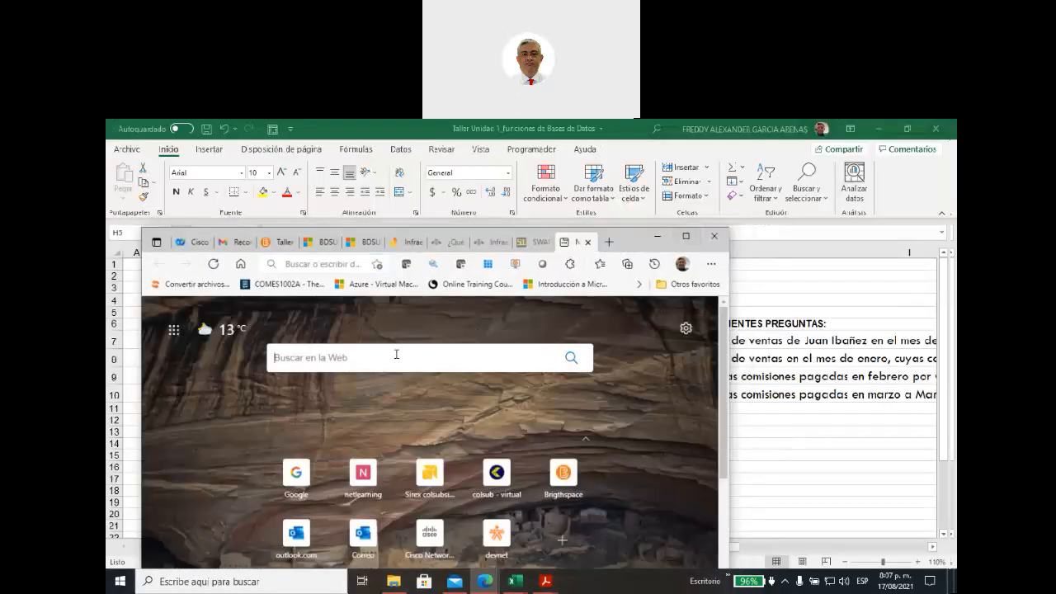
{"action": "left_click", "coordinate": [396, 357]}
{"action": "type", "text": "dbsum"}
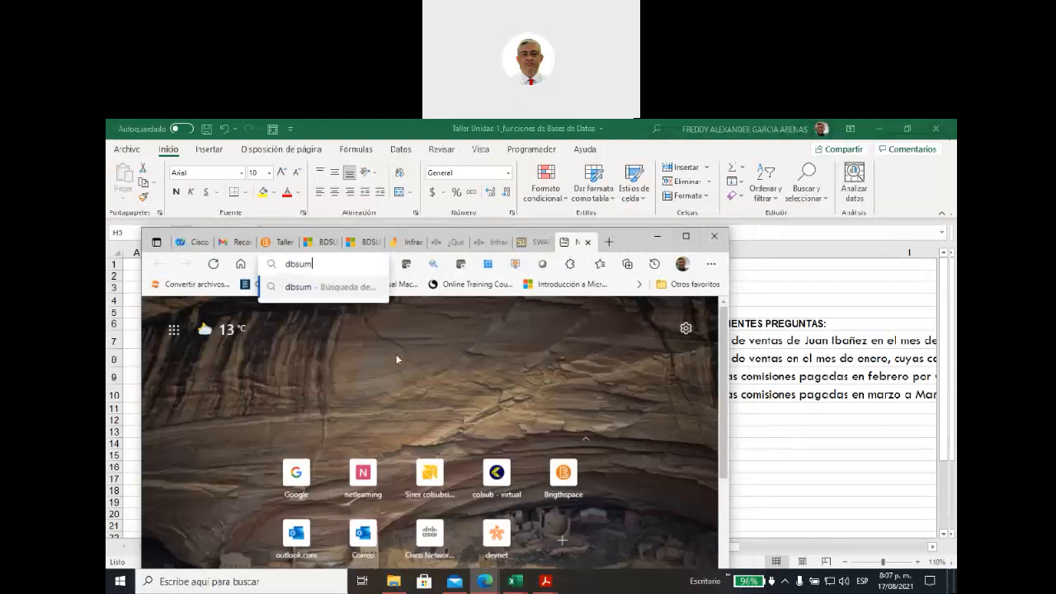
{"action": "key", "text": "Return"}
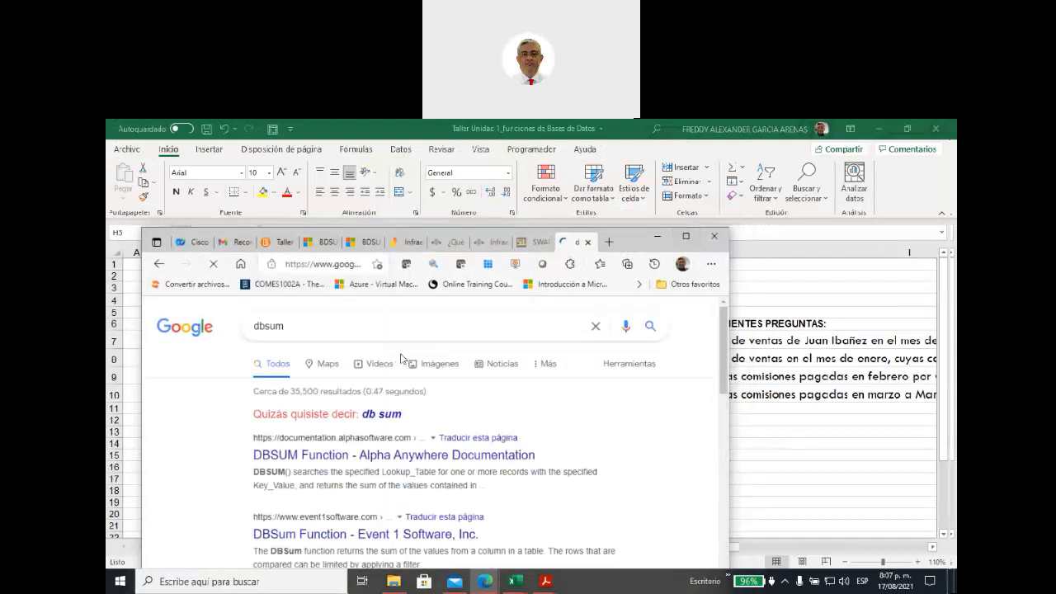
Examine the dbsum search results for references to the DSUM and BDSUMA functions, and maximize the browser window
{"action": "scroll", "coordinate": [433, 406], "scroll_direction": "down", "scroll_amount": 1}
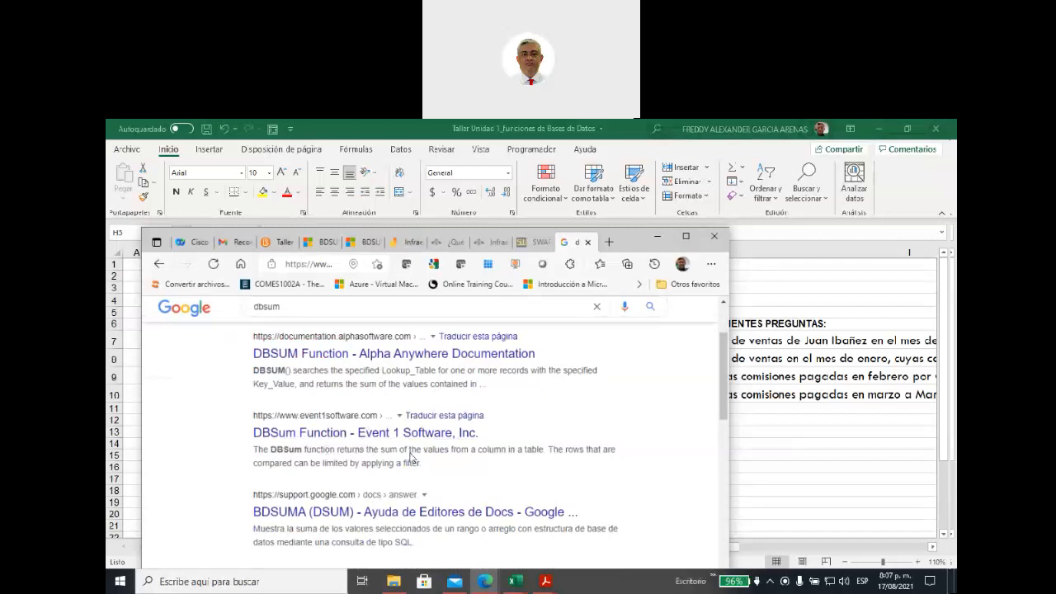
{"action": "scroll", "coordinate": [410, 456], "scroll_direction": "down", "scroll_amount": 1}
{"action": "scroll", "coordinate": [411, 456], "scroll_direction": "down", "scroll_amount": 1}
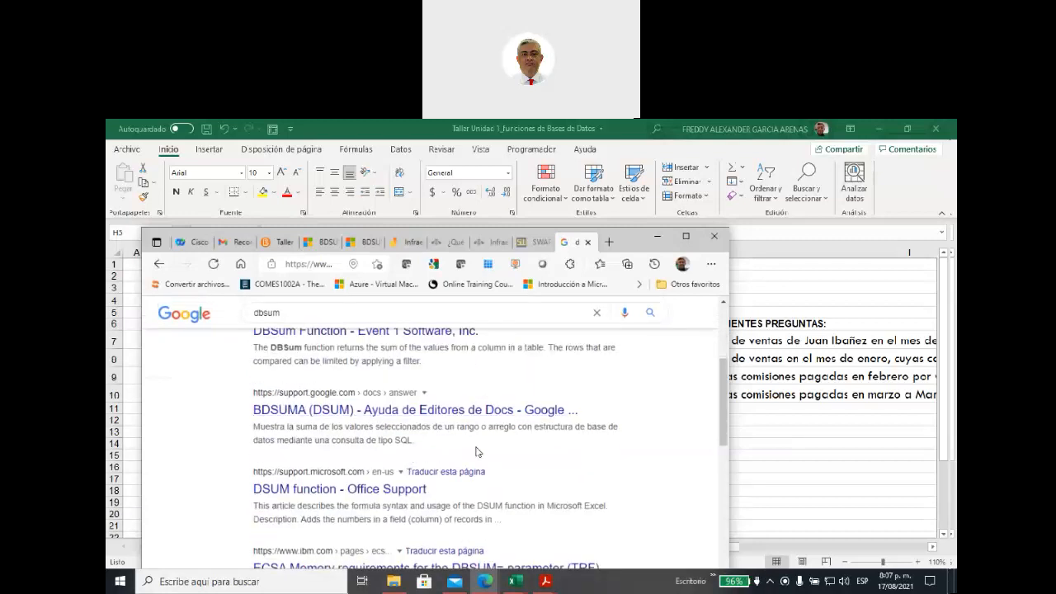
{"action": "scroll", "coordinate": [474, 452], "scroll_direction": "down", "scroll_amount": 1}
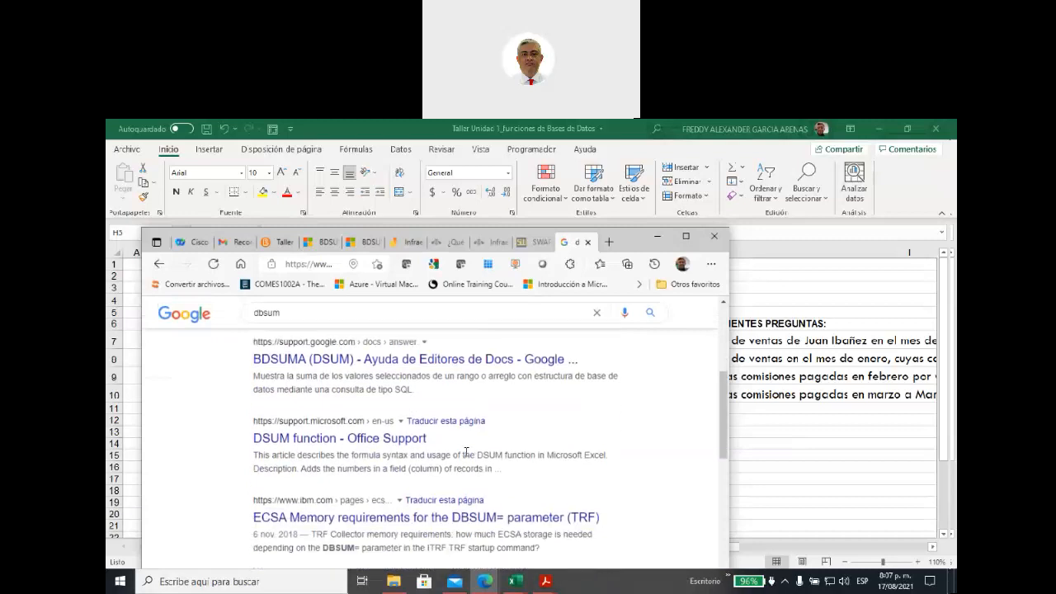
{"action": "scroll", "coordinate": [505, 438], "scroll_direction": "down", "scroll_amount": 2}
{"action": "scroll", "coordinate": [506, 438], "scroll_direction": "up", "scroll_amount": 3}
{"action": "scroll", "coordinate": [506, 438], "scroll_direction": "up", "scroll_amount": 5}
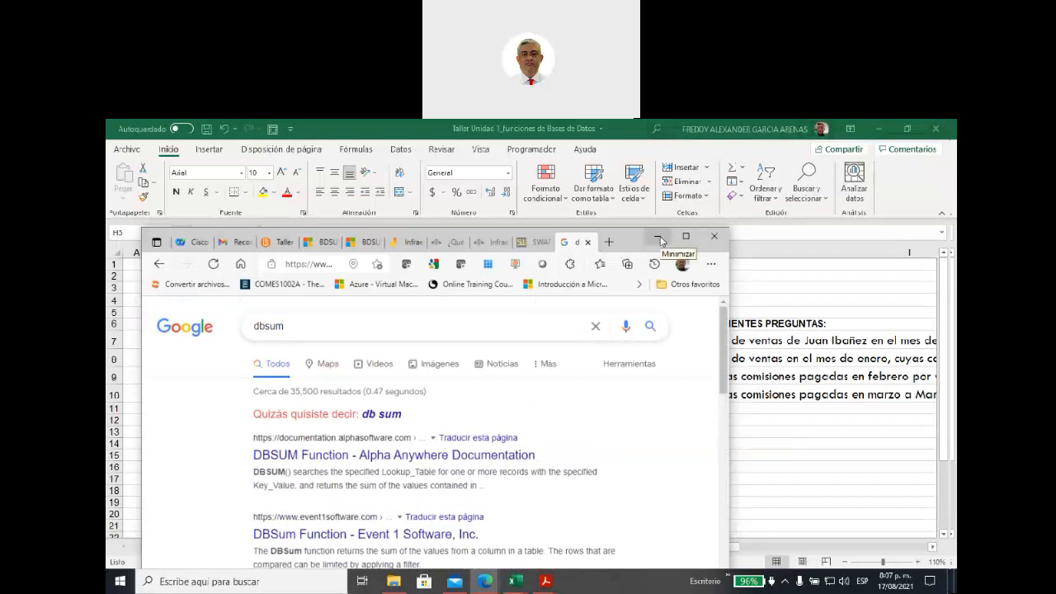
{"action": "left_click", "coordinate": [685, 237]}
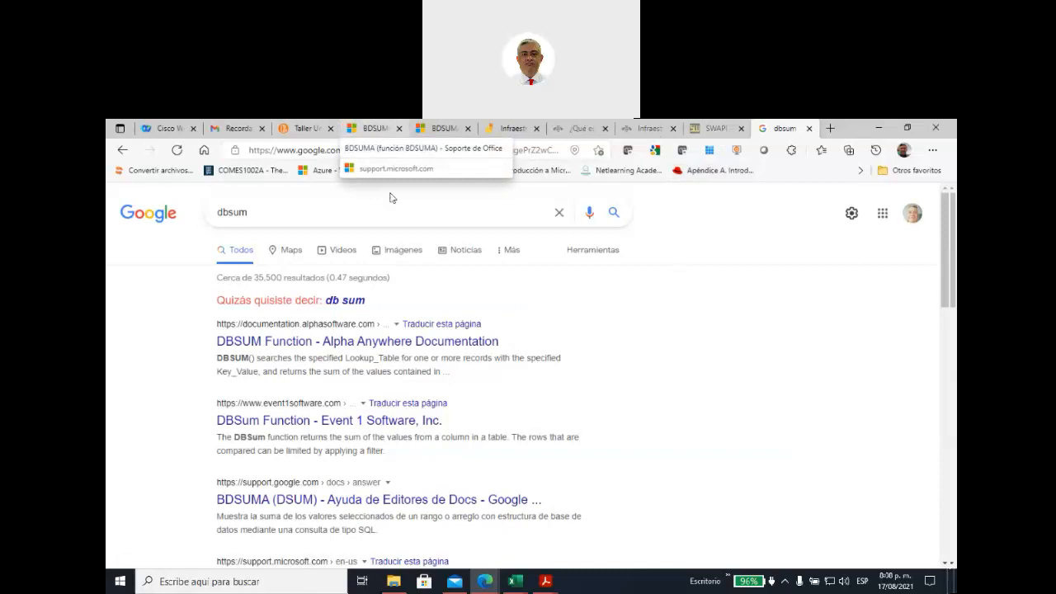
Return to the Taller Unidad 1 workbook in Excel and filter Mes to Enero to check the sum of the visible Comisiones
{"action": "left_click", "coordinate": [515, 581]}
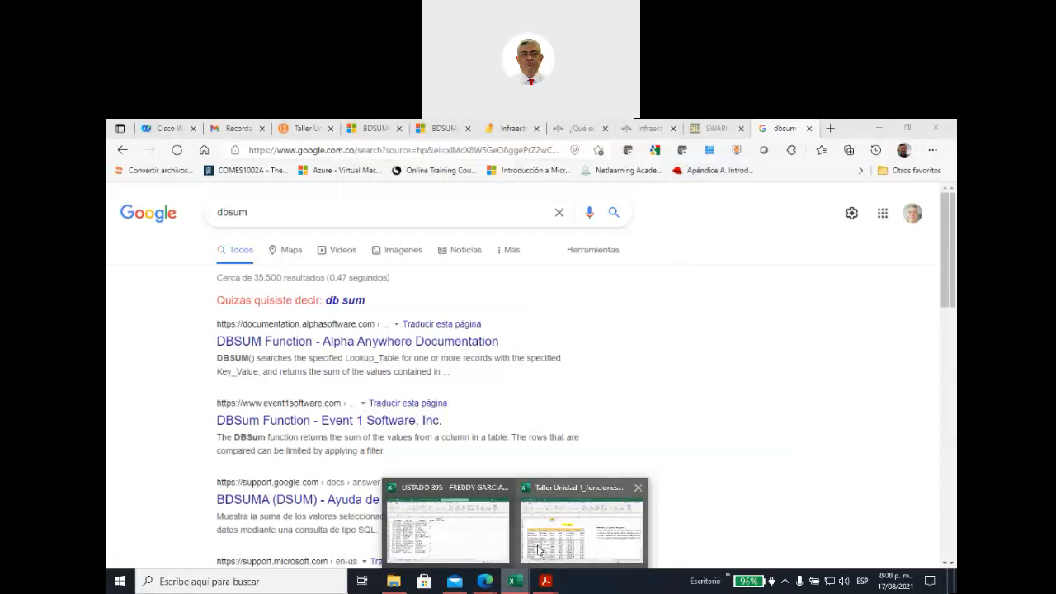
{"action": "left_click", "coordinate": [537, 550]}
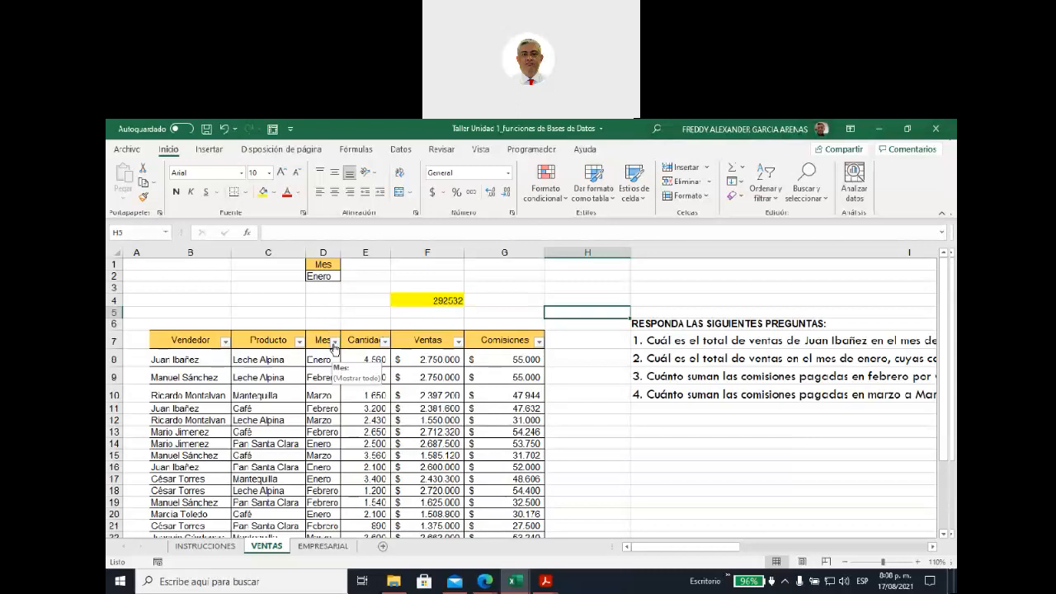
{"action": "left_click", "coordinate": [412, 302]}
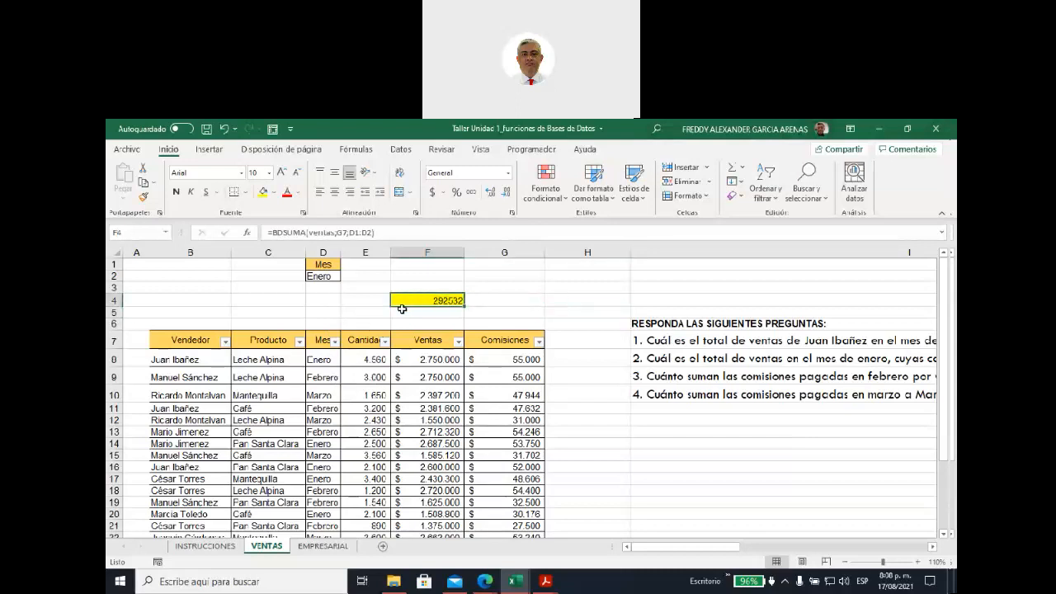
{"action": "left_click", "coordinate": [334, 341]}
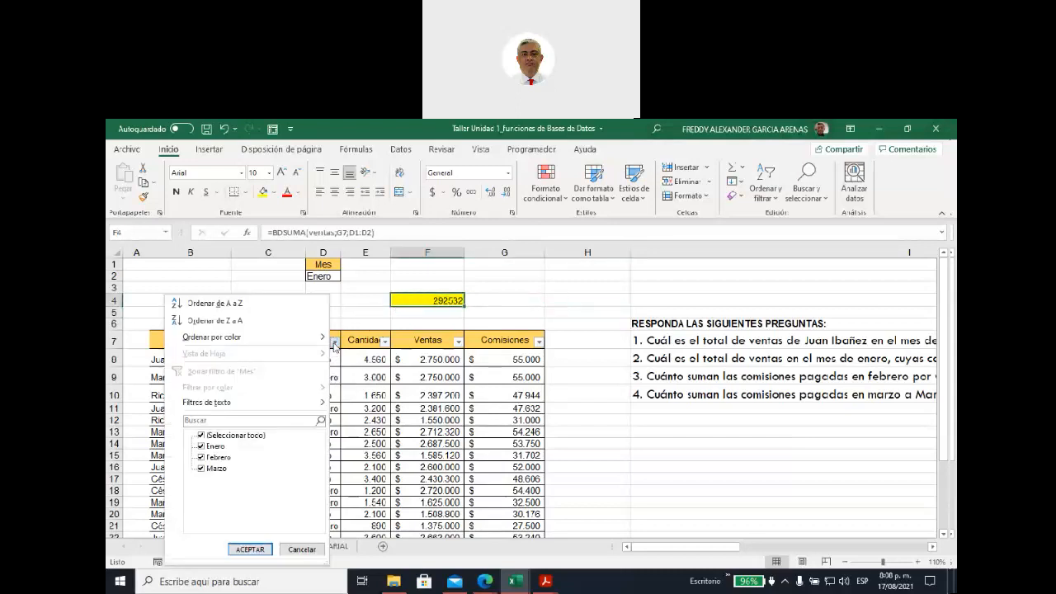
{"action": "left_click", "coordinate": [200, 435]}
{"action": "left_click", "coordinate": [200, 445]}
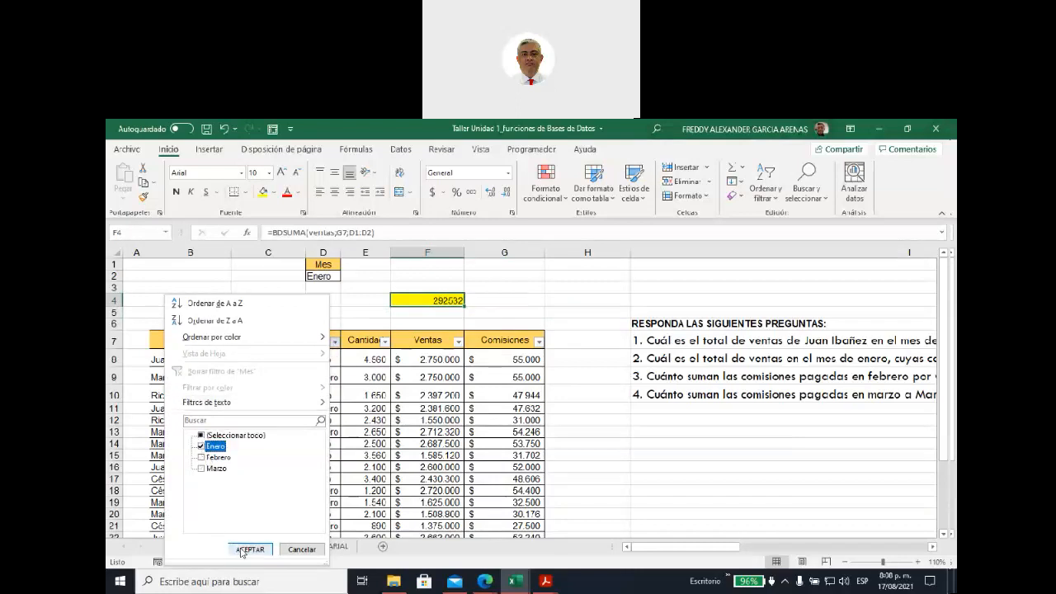
{"action": "left_click", "coordinate": [249, 549]}
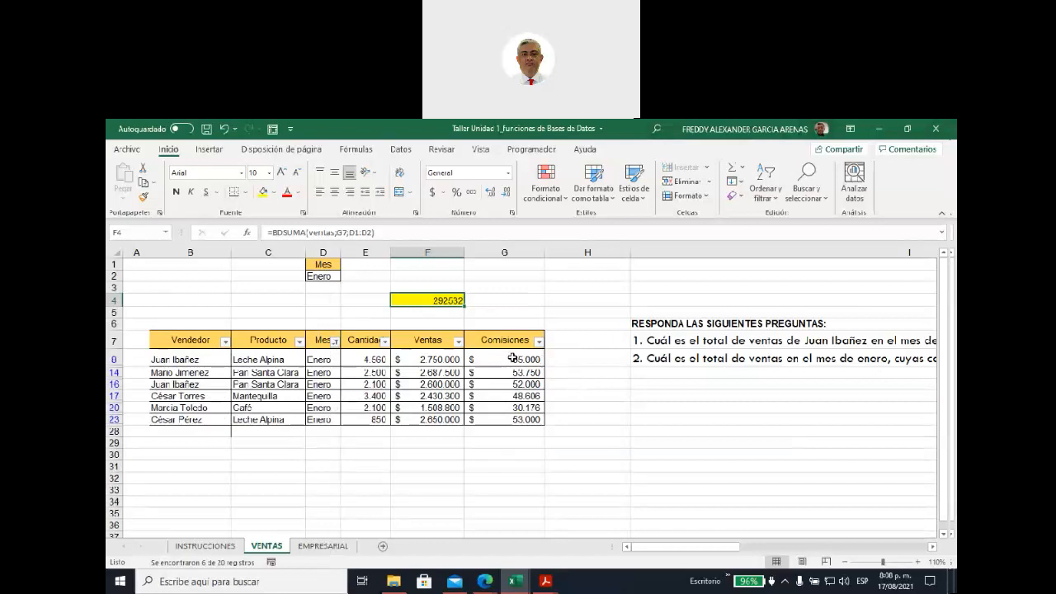
{"action": "left_click_drag", "start_coordinate": [503, 357], "coordinate": [506, 424]}
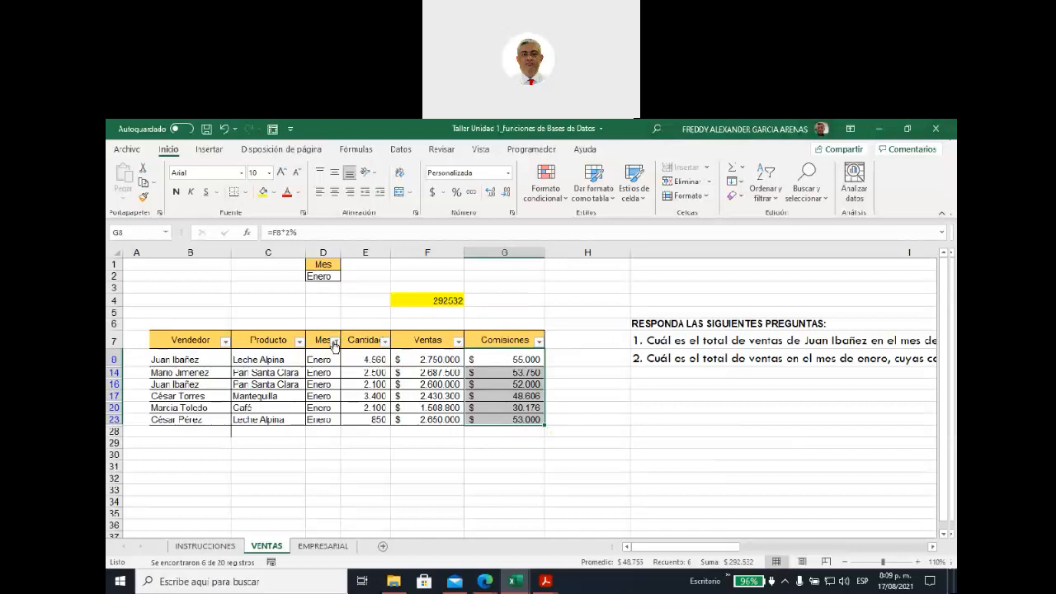
Clear the filter on Mes and remove the filters from the sales headings in B7:G7
{"action": "left_click", "coordinate": [334, 341]}
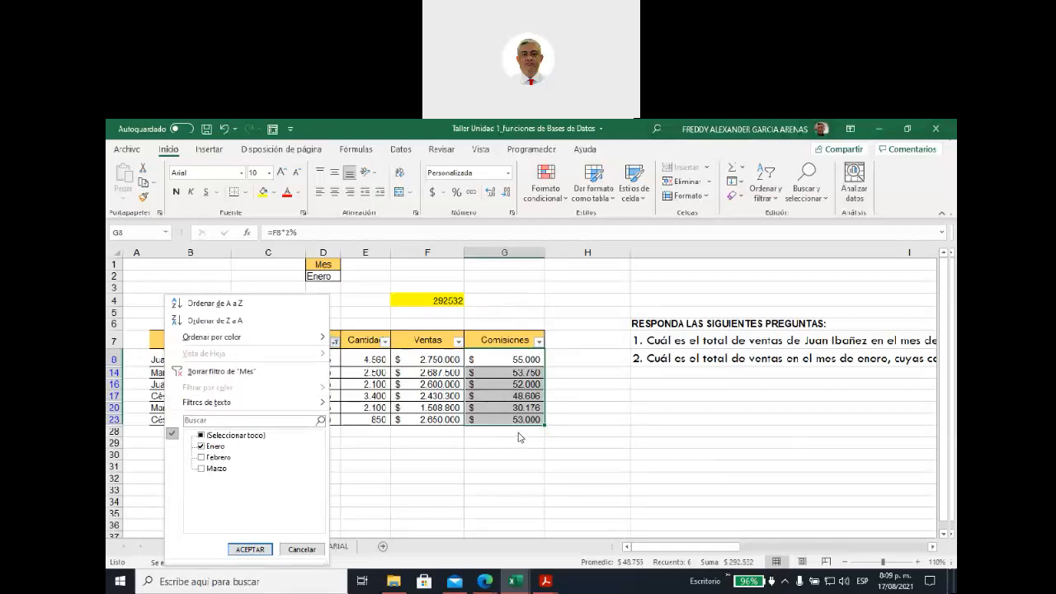
{"action": "left_click", "coordinate": [195, 371]}
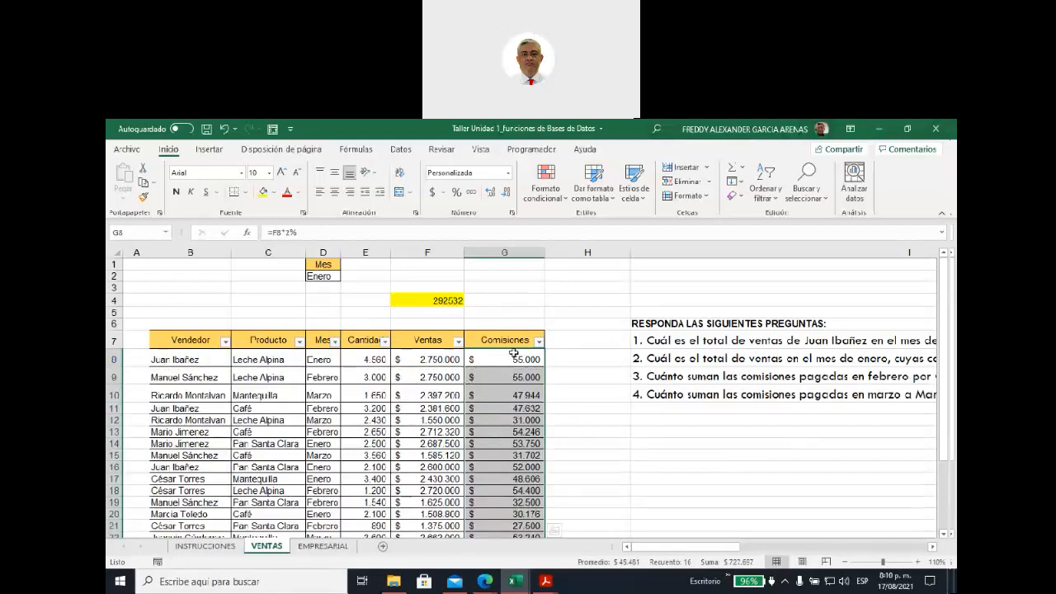
{"action": "left_click", "coordinate": [548, 306]}
{"action": "left_click", "coordinate": [424, 297]}
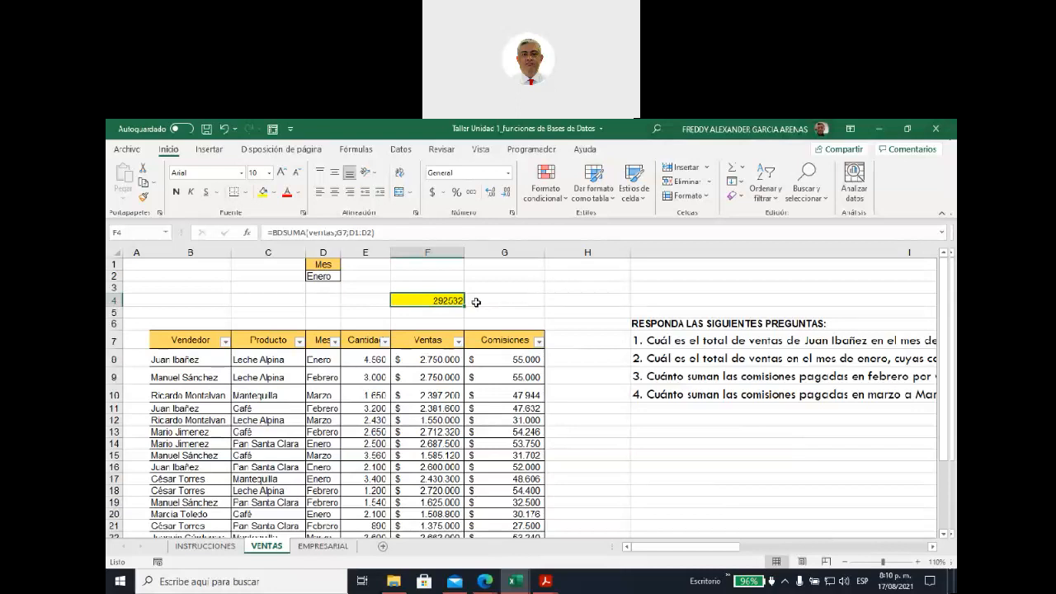
{"action": "left_click_drag", "start_coordinate": [198, 341], "coordinate": [504, 341]}
{"action": "left_click", "coordinate": [766, 181]}
{"action": "left_click", "coordinate": [777, 272]}
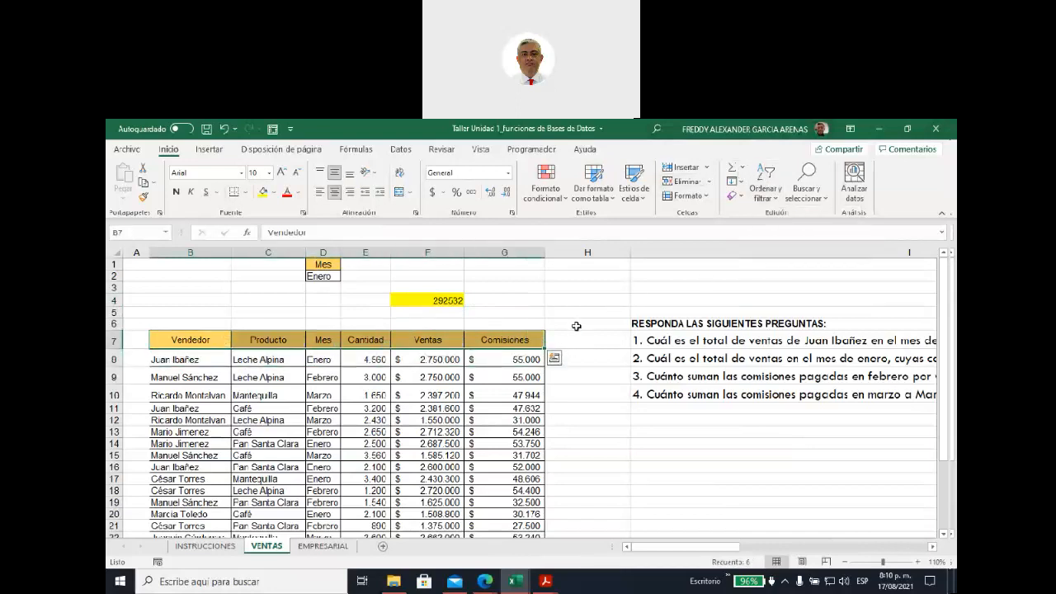
{"action": "left_click", "coordinate": [575, 326]}
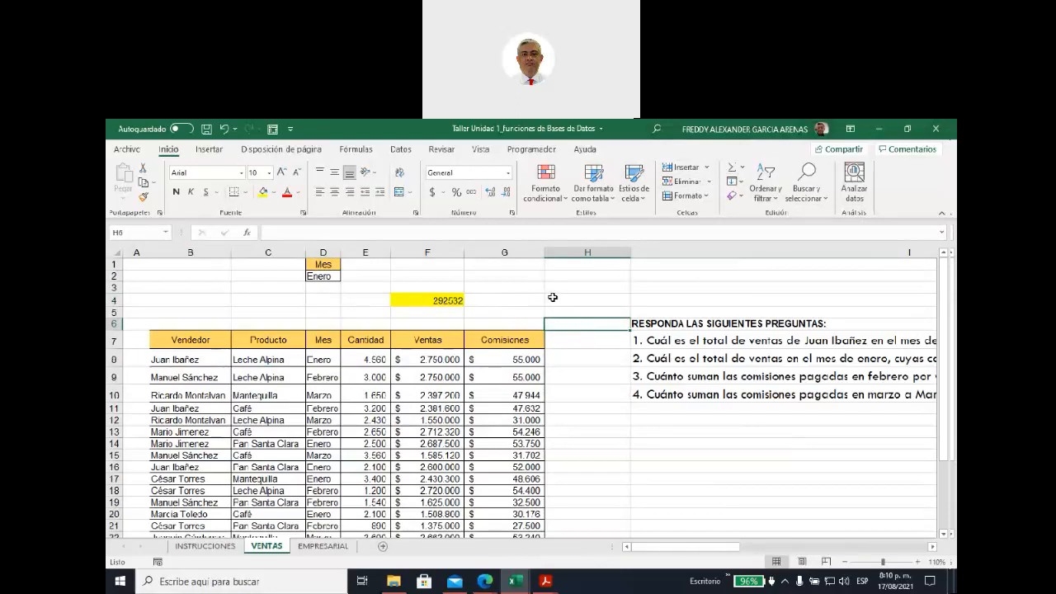
Copy the Vendedor and Producto headings from B7:C7 to B1:C1 in the criteria area
{"action": "left_click", "coordinate": [179, 339]}
{"action": "left_click_drag", "start_coordinate": [178, 339], "coordinate": [262, 339]}
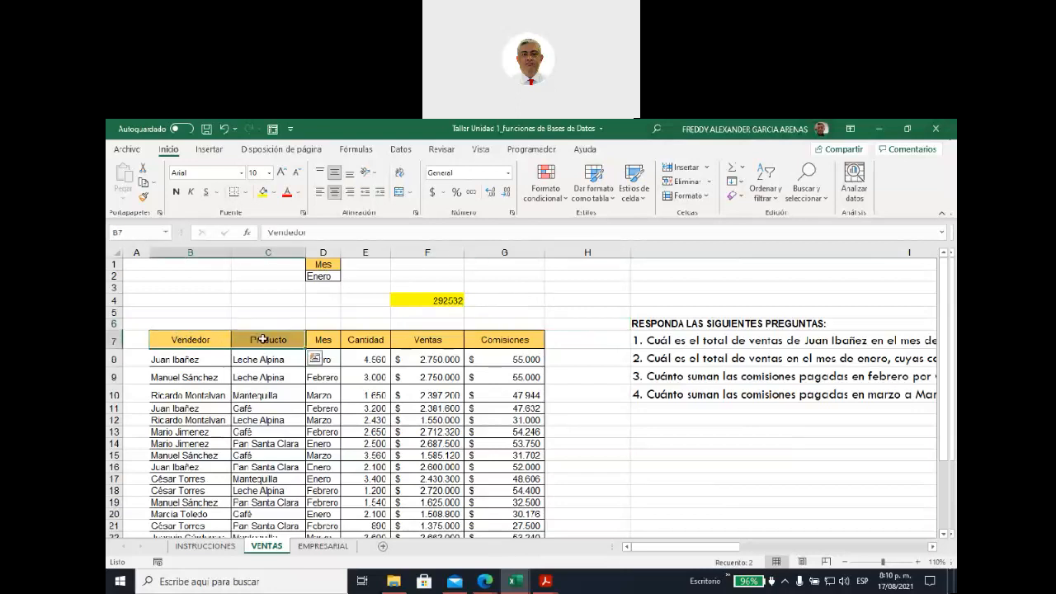
{"action": "key", "text": "ctrl+c"}
{"action": "left_click", "coordinate": [208, 264]}
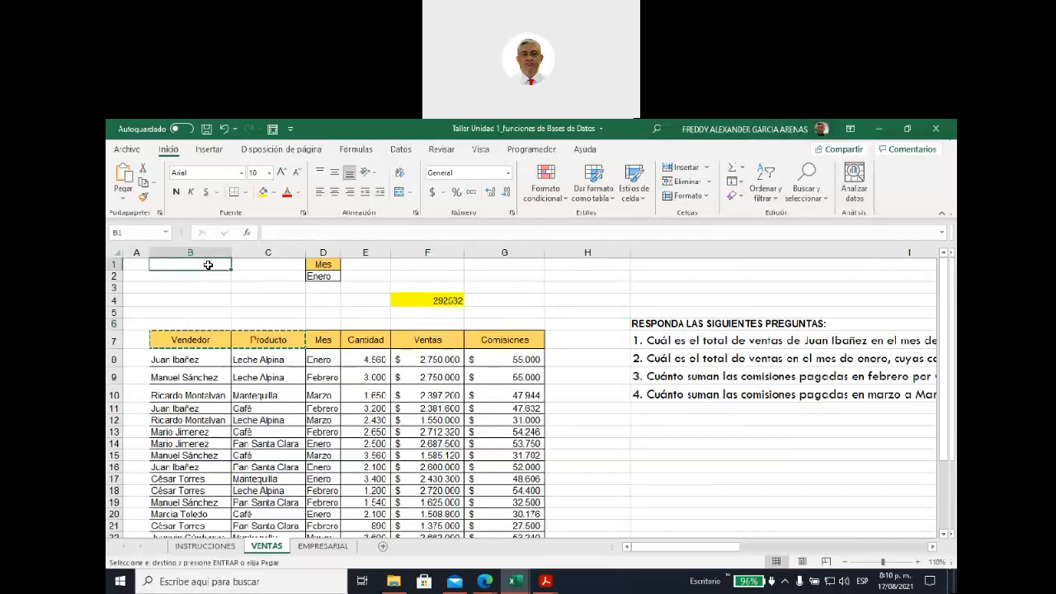
{"action": "key", "text": "ctrl+v"}
{"action": "left_click", "coordinate": [286, 302]}
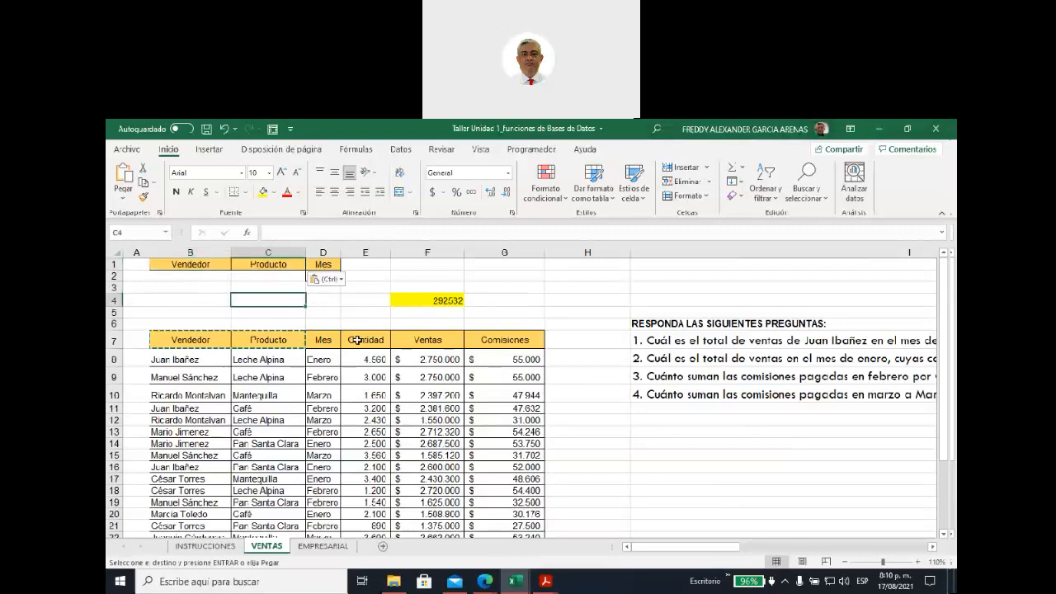
Copy the Cantidad, Ventas and Comisiones headings from E7:G7 to E1:G1
{"action": "left_click_drag", "start_coordinate": [357, 340], "coordinate": [486, 340]}
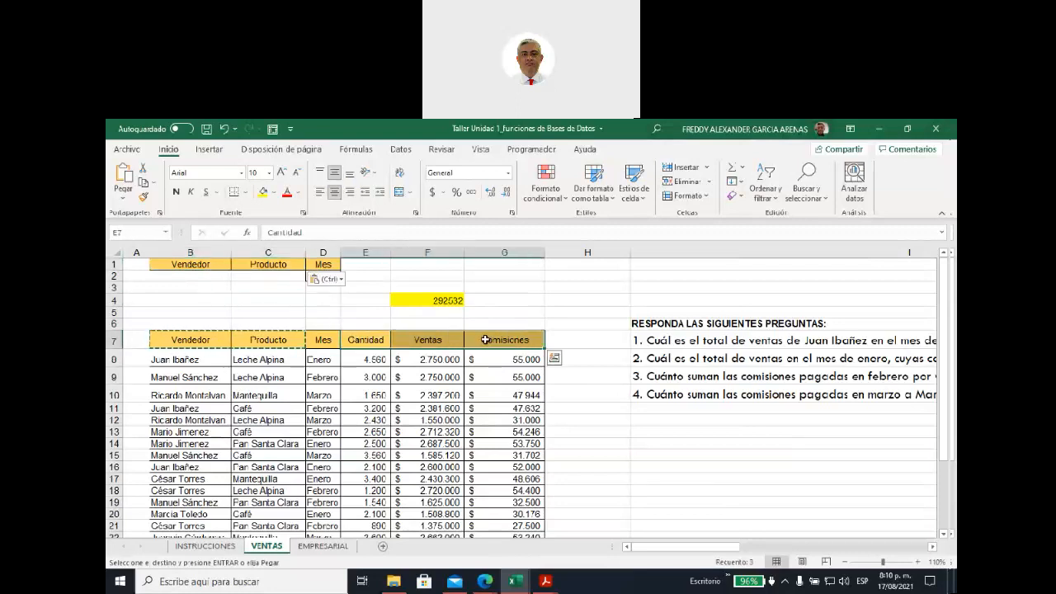
{"action": "key", "text": "ctrl+c"}
{"action": "left_click", "coordinate": [371, 264]}
{"action": "key", "text": "ctrl+v"}
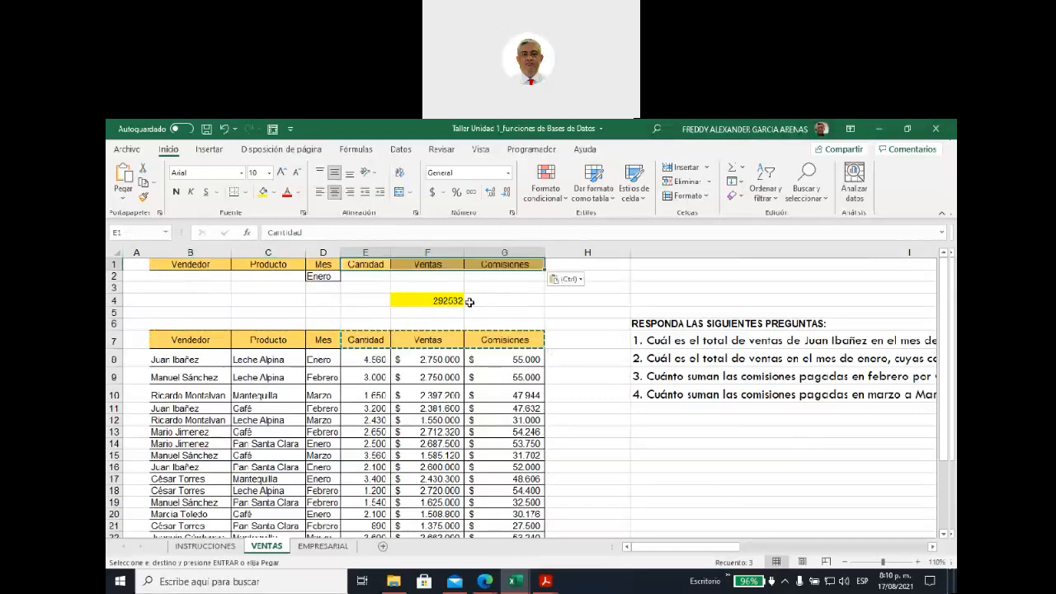
{"action": "left_click", "coordinate": [531, 302]}
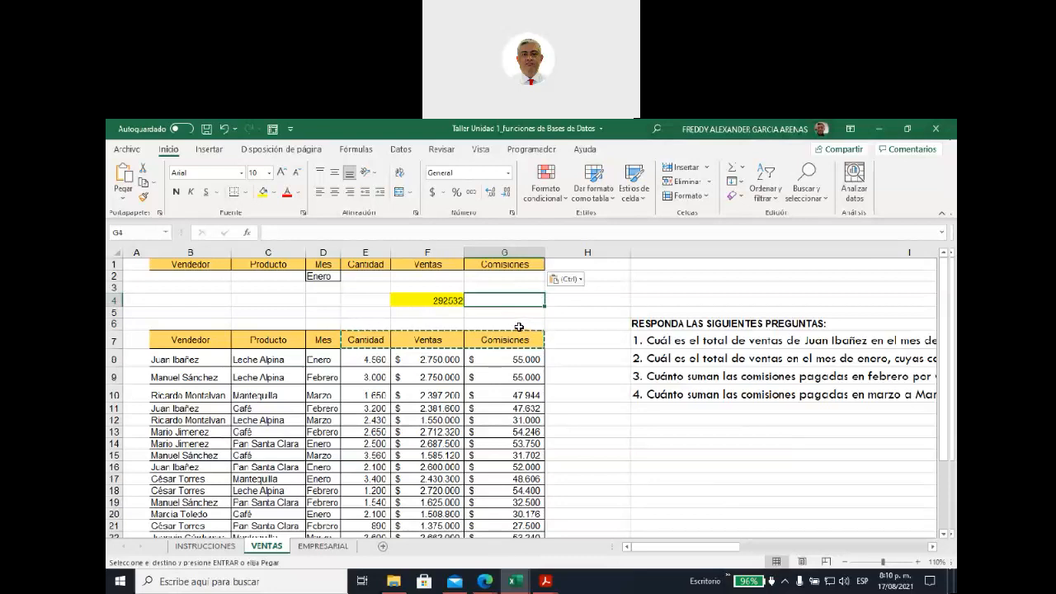
Fill the criteria headings Vendedor and Producto in B1:C1 with a light gold theme color
{"action": "left_click", "coordinate": [202, 264]}
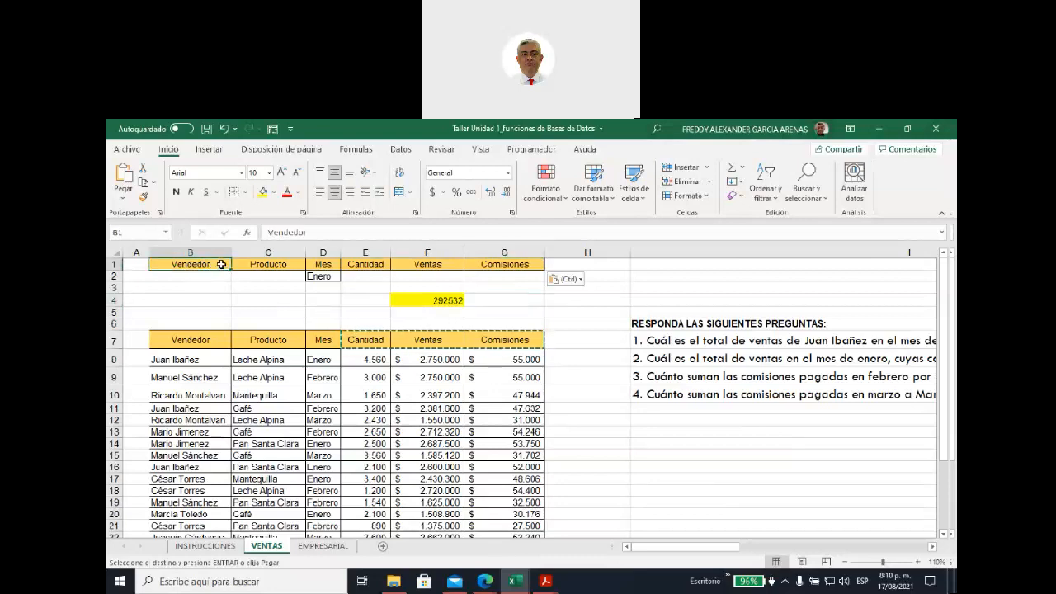
{"action": "left_click_drag", "start_coordinate": [221, 264], "coordinate": [248, 264]}
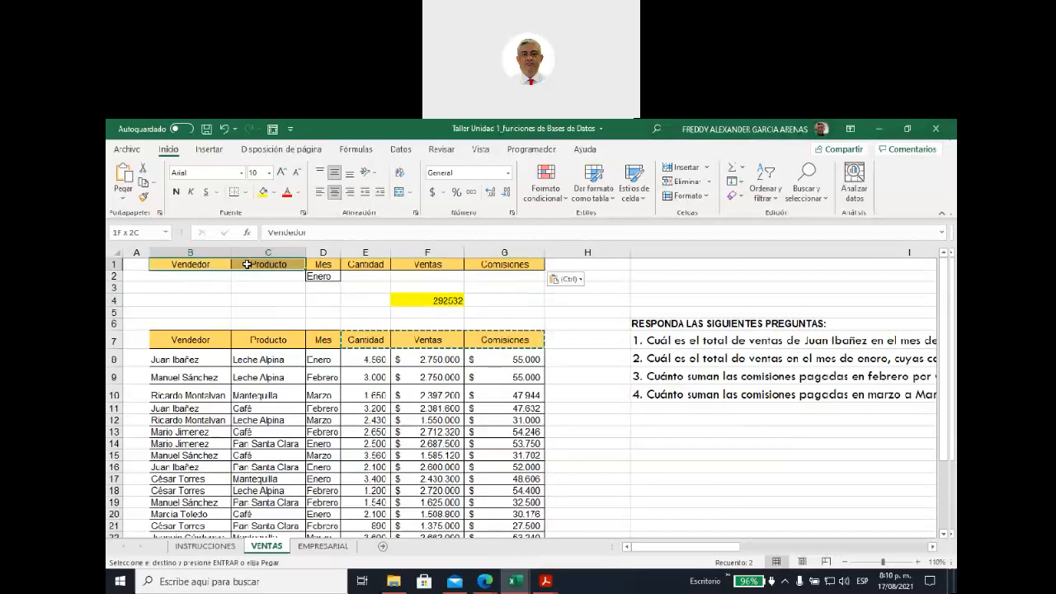
{"action": "left_click", "coordinate": [274, 192]}
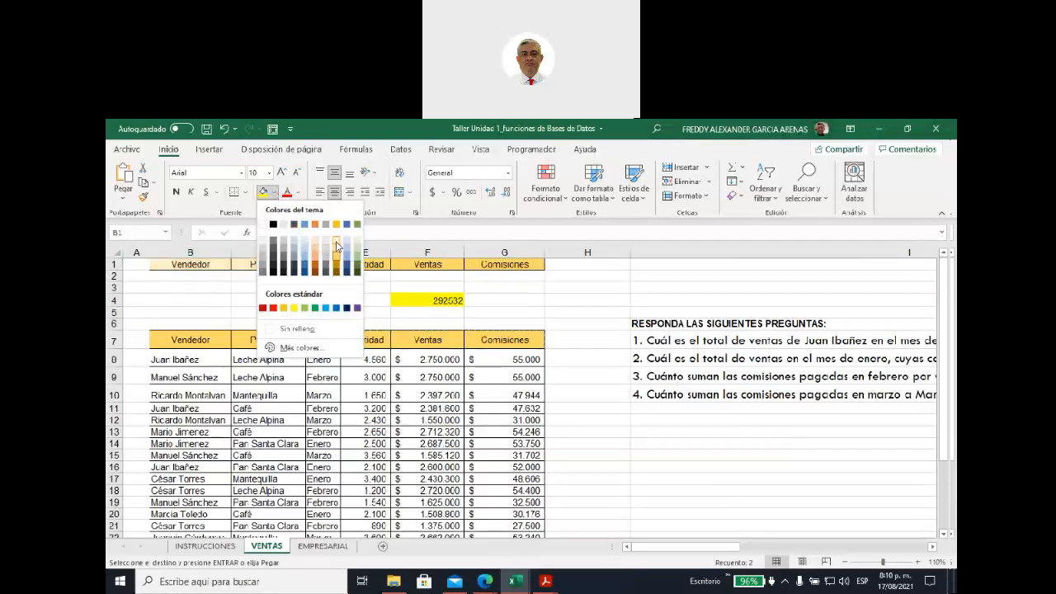
{"action": "left_click", "coordinate": [337, 245]}
{"action": "left_click", "coordinate": [281, 304]}
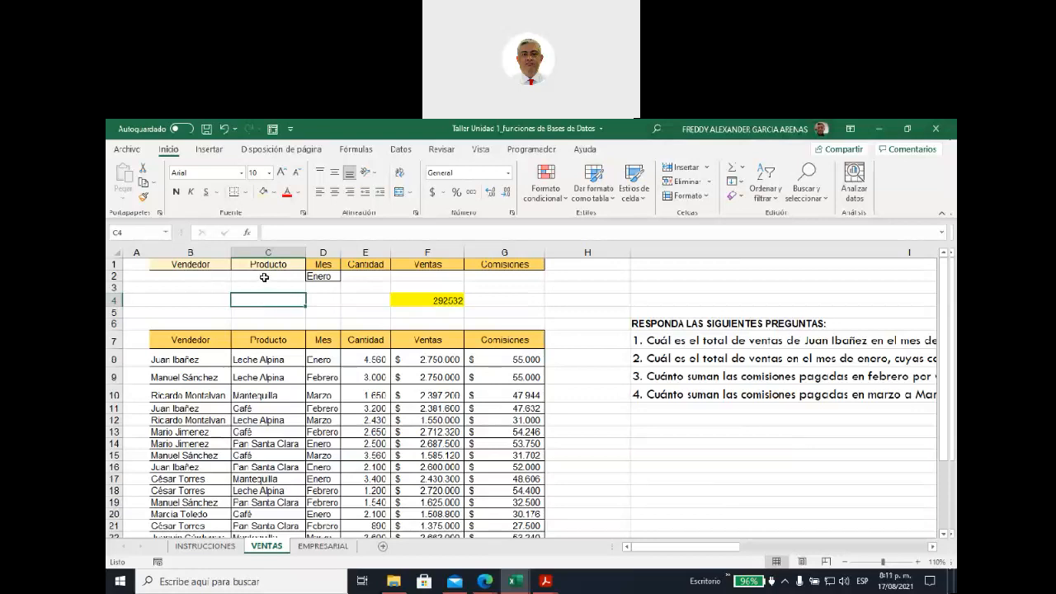
Enter Leche Alpina in C2 as the criterion under the Producto heading
{"action": "left_click", "coordinate": [264, 277]}
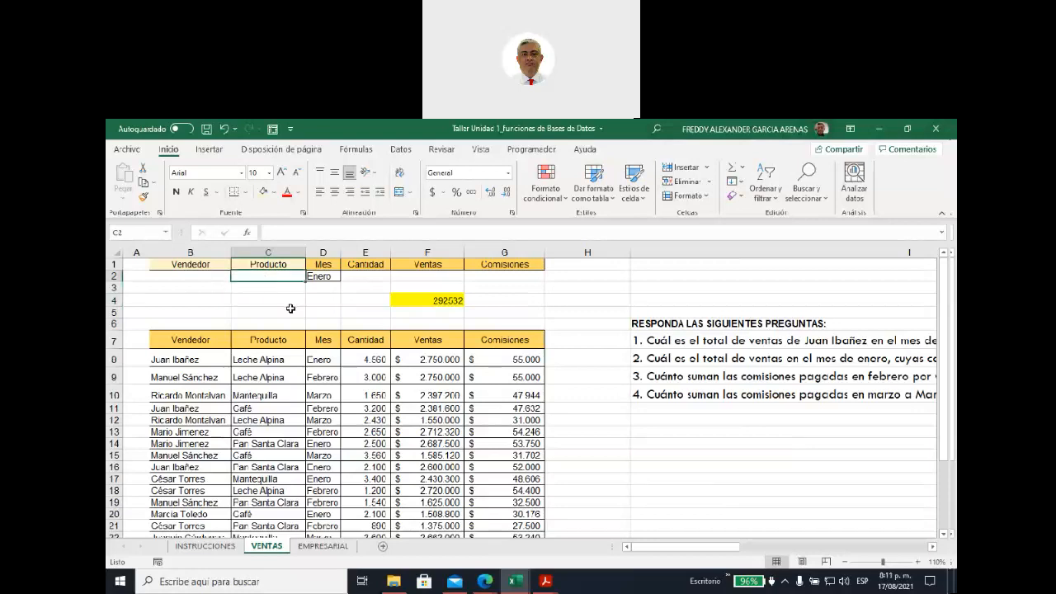
{"action": "type", "text": "Leche"}
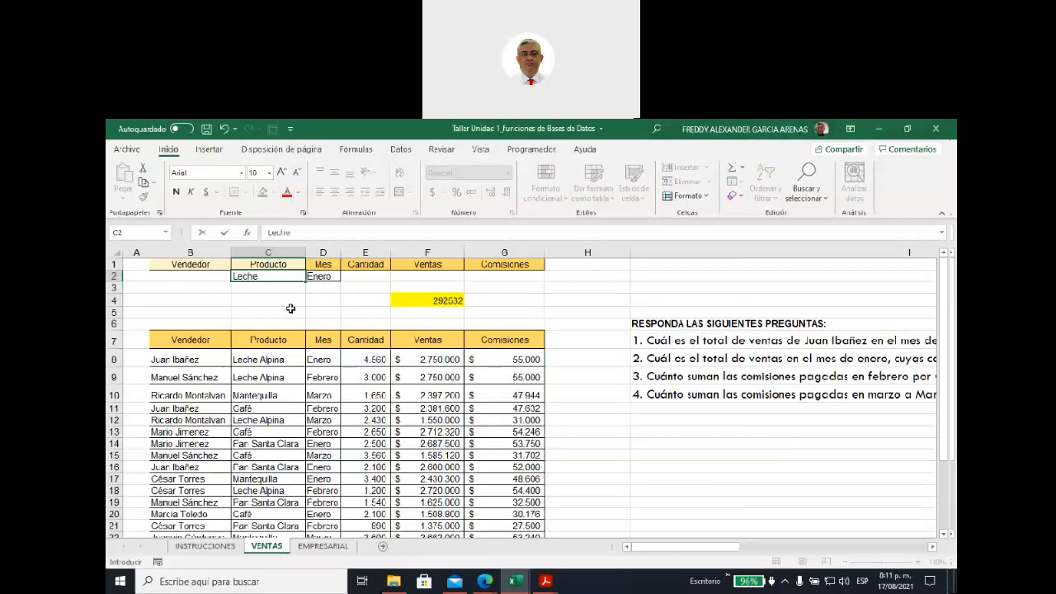
{"action": "type", "text": " Alpina"}
{"action": "left_click", "coordinate": [291, 303]}
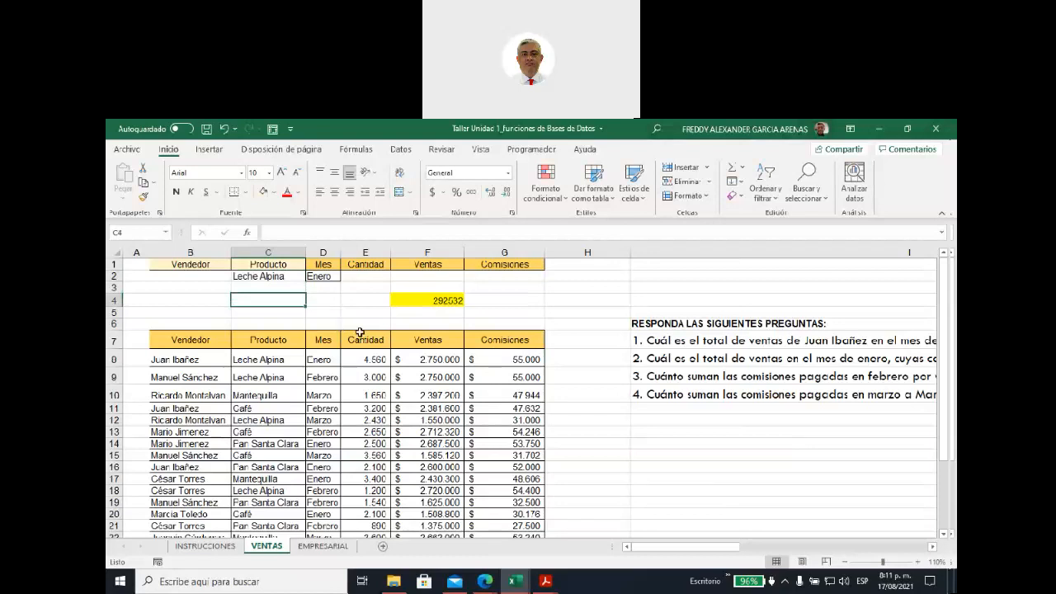
{"action": "left_click", "coordinate": [268, 279]}
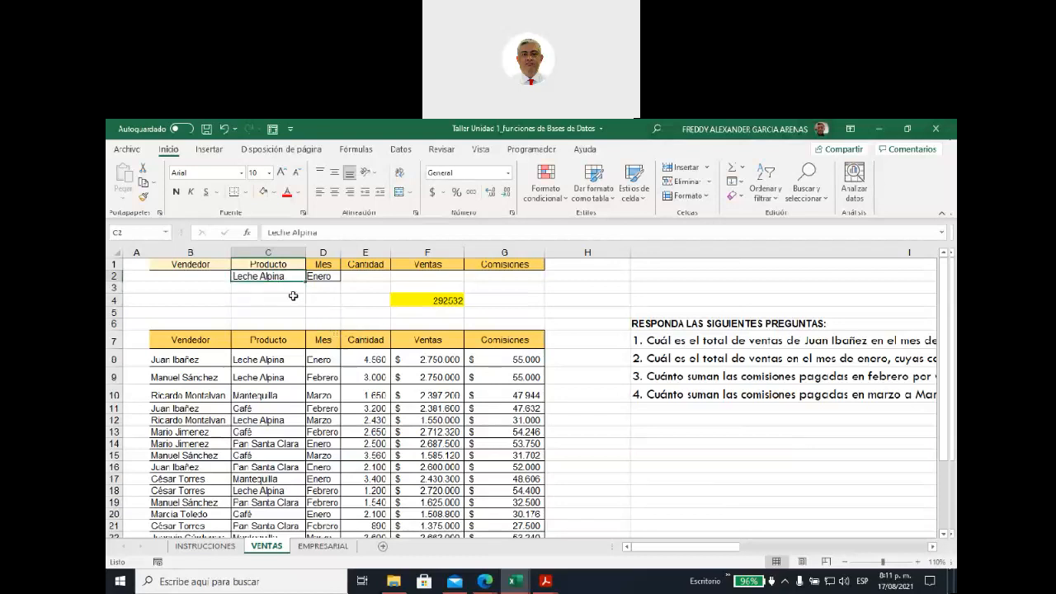
{"action": "left_click_drag", "start_coordinate": [269, 265], "coordinate": [272, 276]}
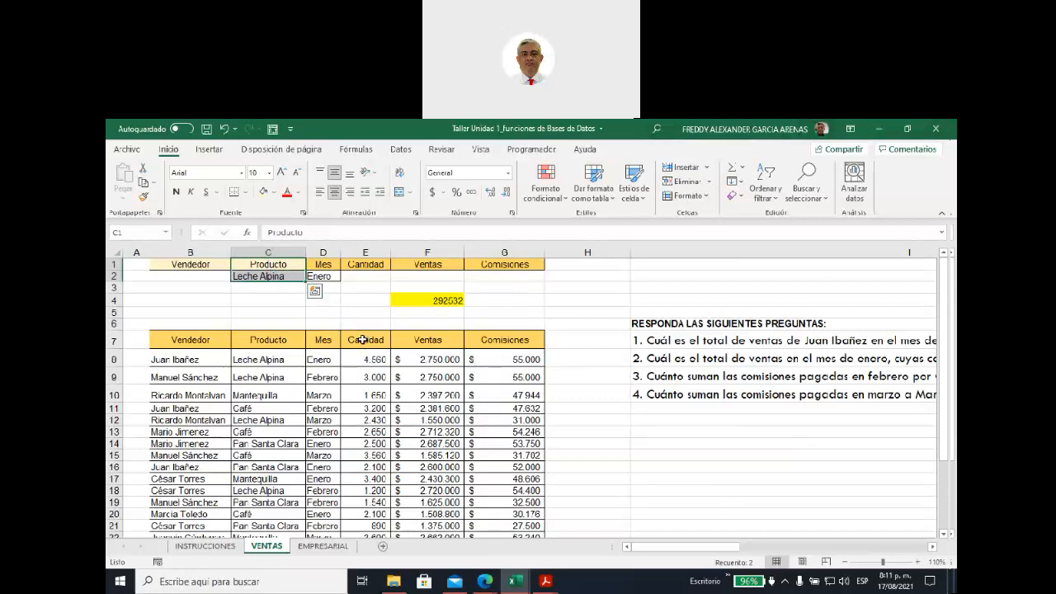
{"action": "left_click_drag", "start_coordinate": [362, 340], "coordinate": [493, 341]}
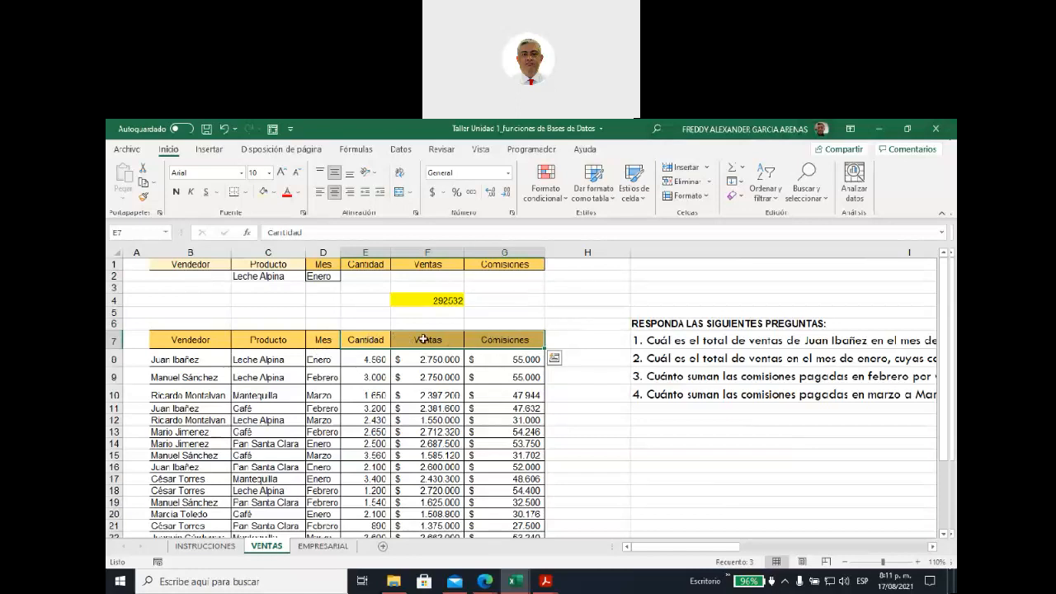
Total the Leche Alpina sales in C4 with BDSUMA, using database ventas, field F7 and criteria C1:C2
{"action": "left_click", "coordinate": [263, 299]}
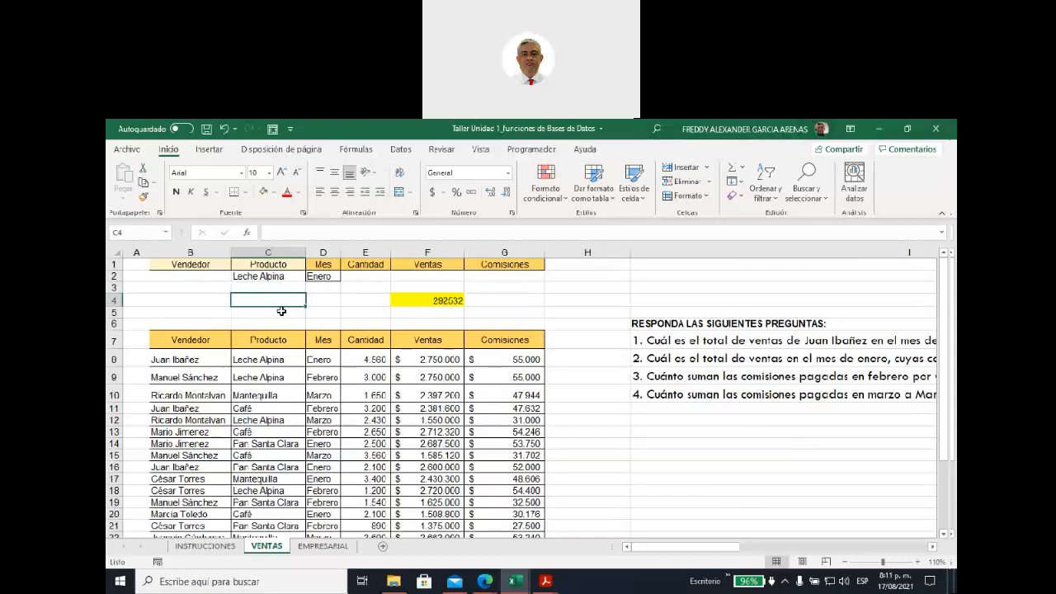
{"action": "type", "text": "="}
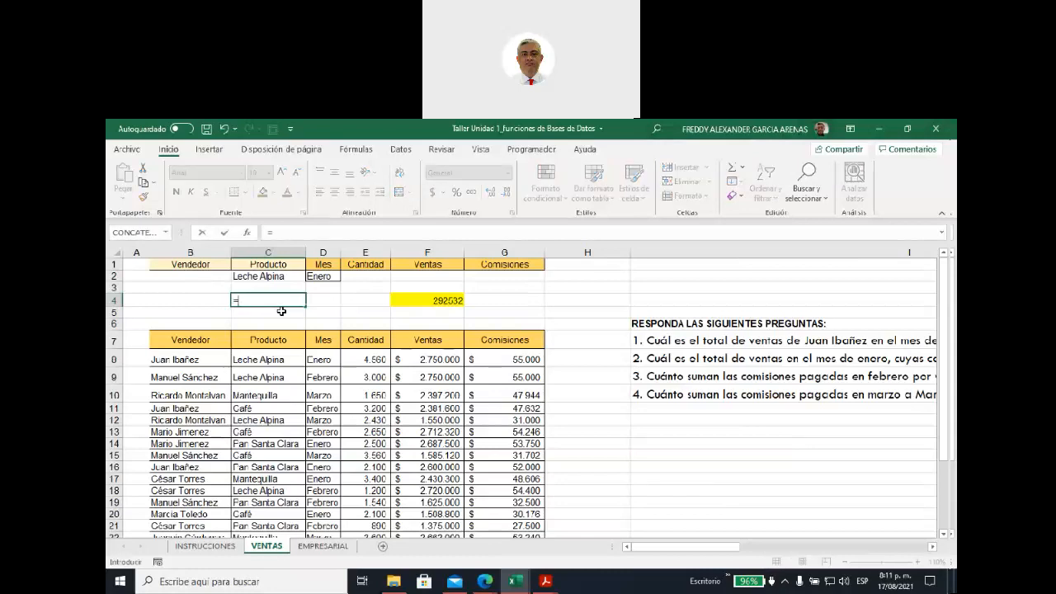
{"action": "type", "text": "bd"}
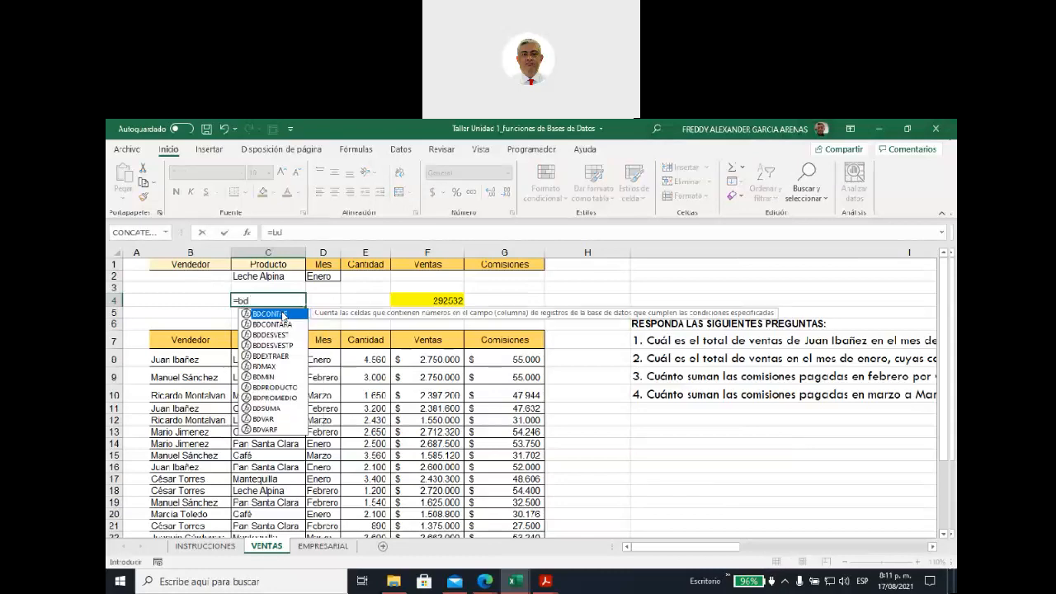
{"action": "left_click", "coordinate": [276, 409]}
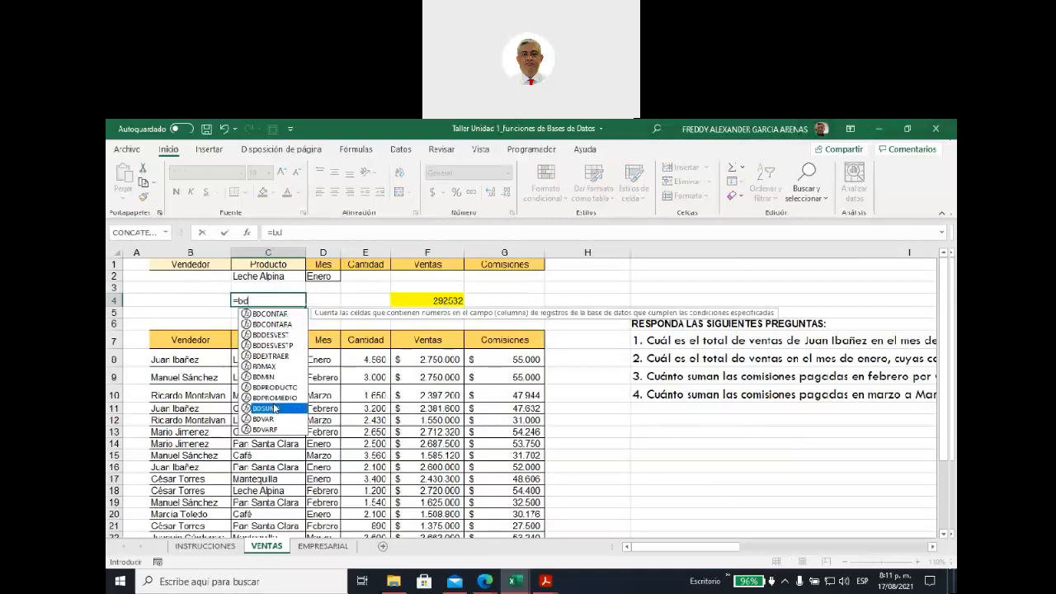
{"action": "double_click", "coordinate": [275, 409]}
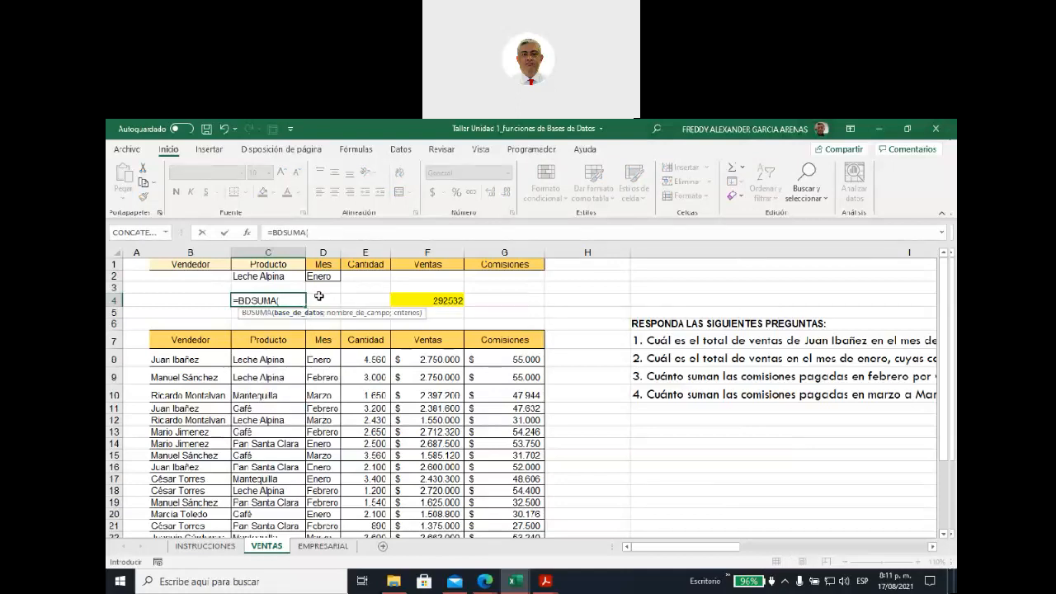
{"action": "type", "text": "ven"}
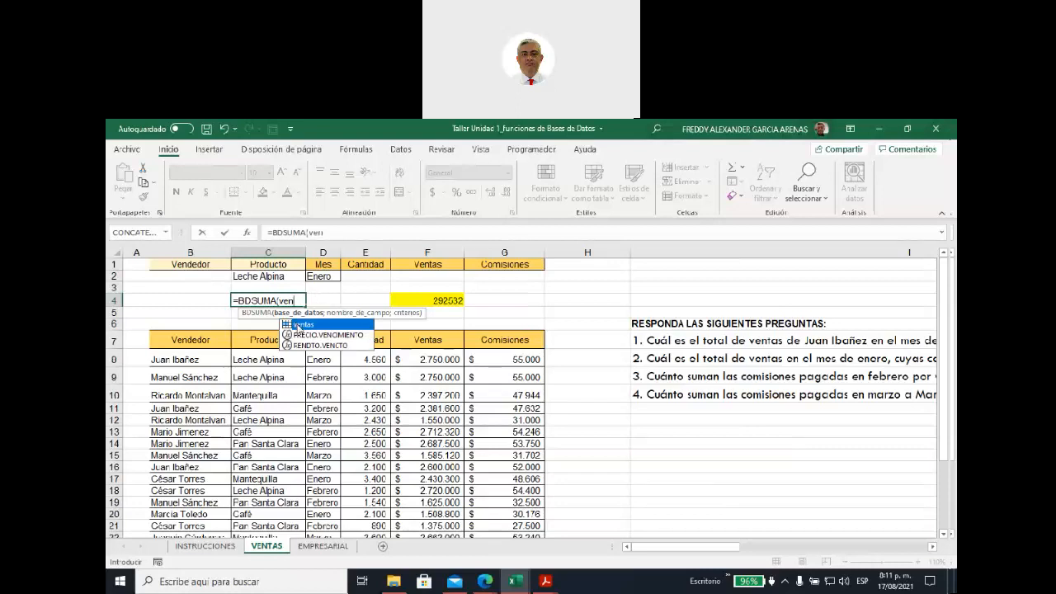
{"action": "double_click", "coordinate": [299, 324]}
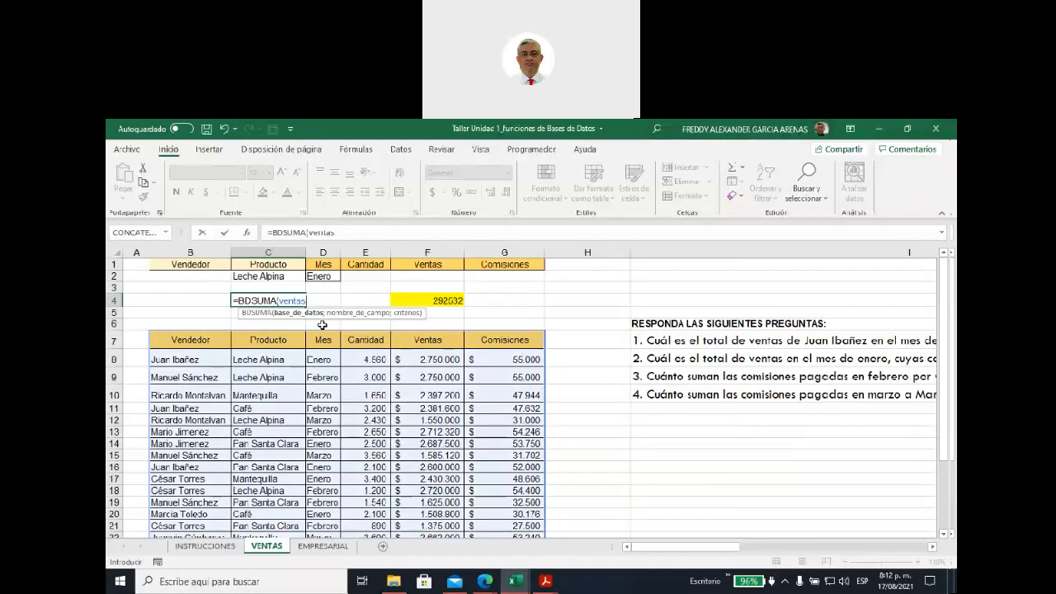
{"action": "type", "text": ";"}
{"action": "left_click", "coordinate": [433, 340]}
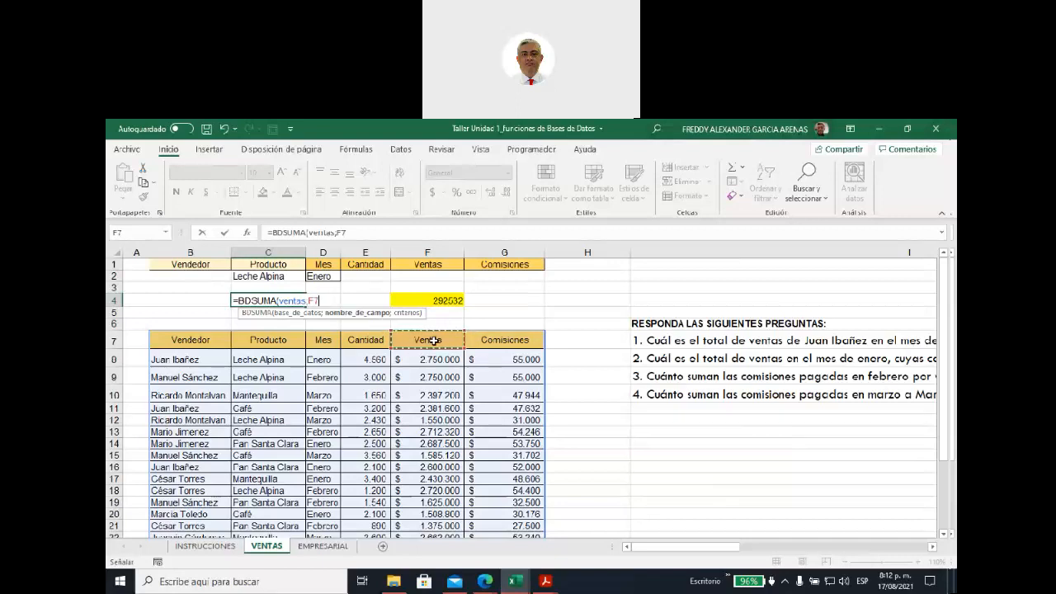
{"action": "type", "text": ";"}
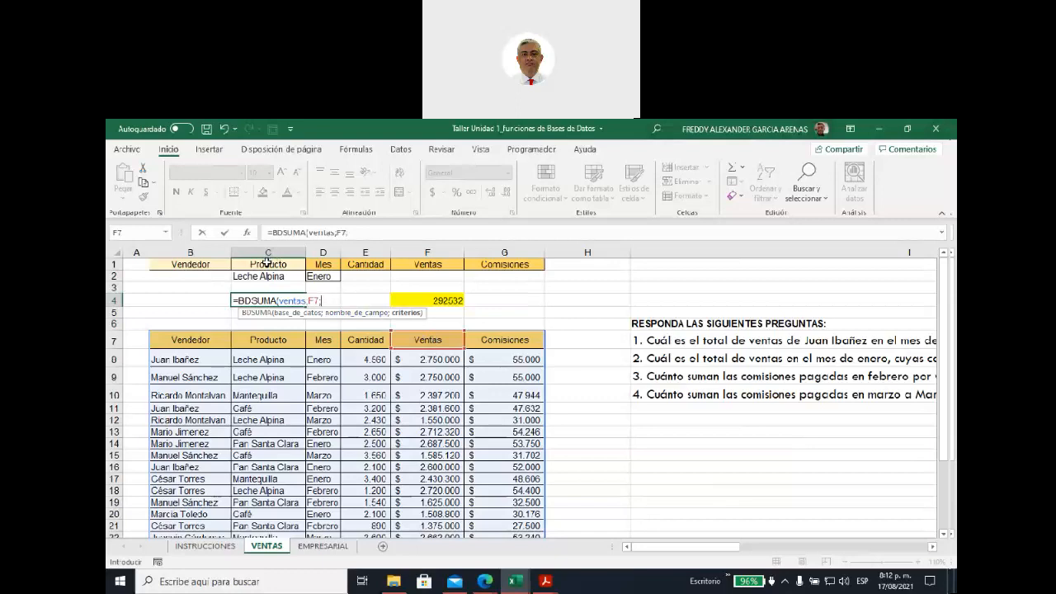
{"action": "left_click_drag", "start_coordinate": [267, 262], "coordinate": [272, 277]}
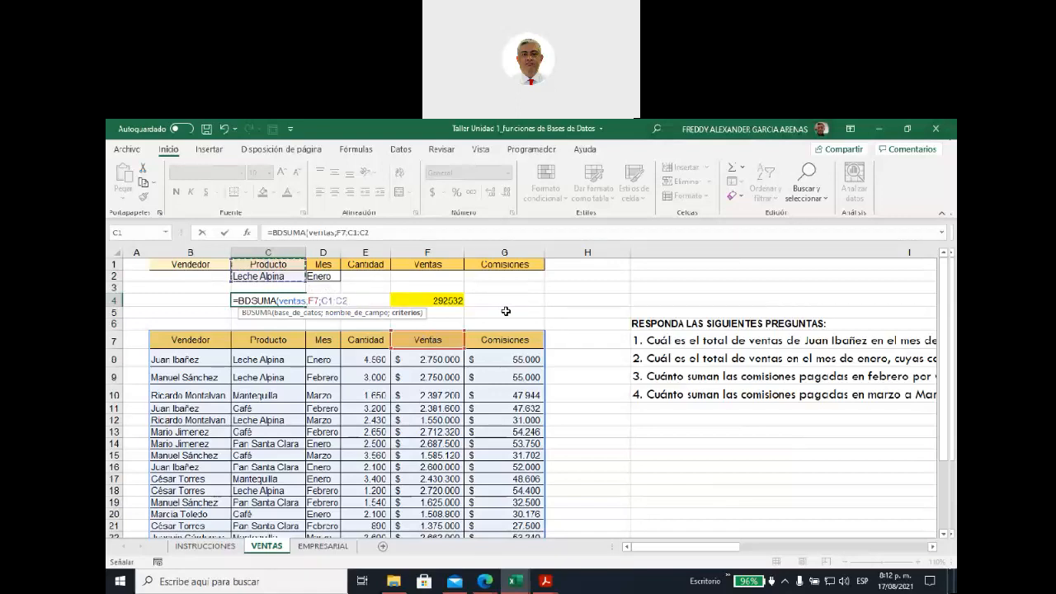
{"action": "key", "text": "Return"}
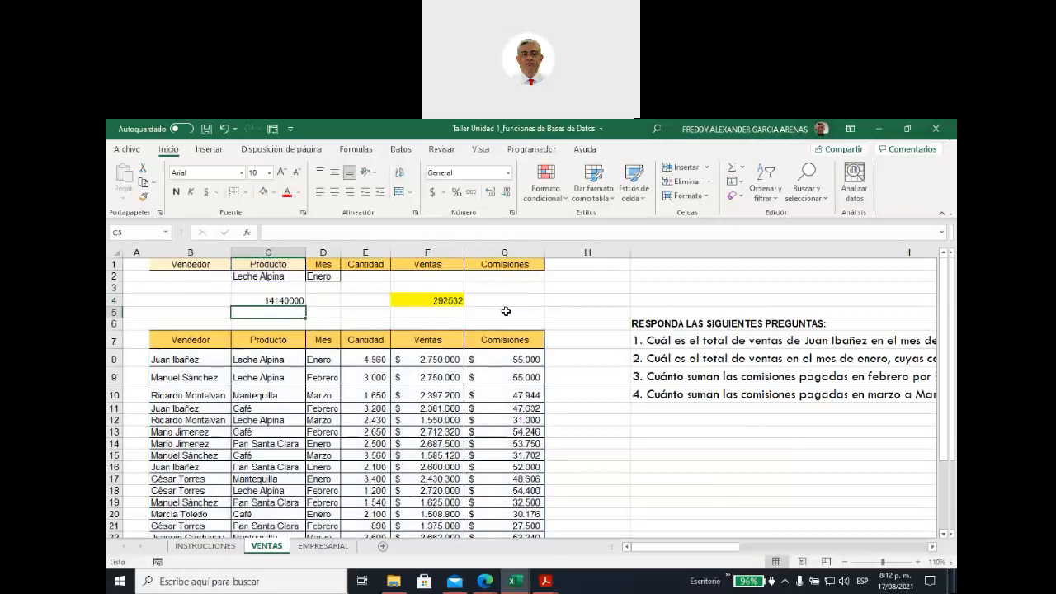
Add filters to the sales table headings in B7:G7
{"action": "left_click", "coordinate": [273, 302]}
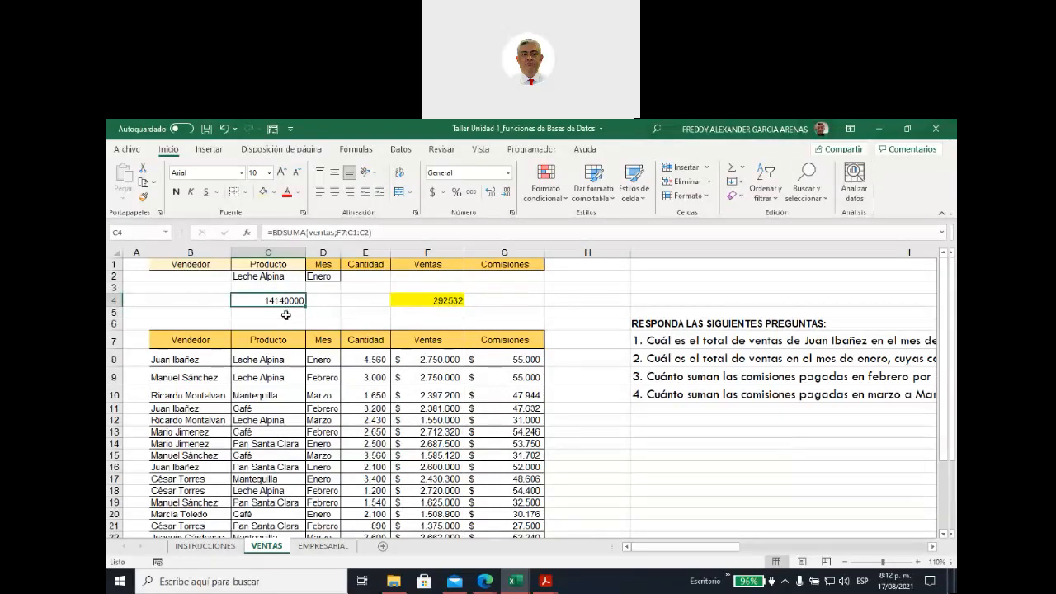
{"action": "left_click_drag", "start_coordinate": [205, 343], "coordinate": [504, 339]}
{"action": "left_click", "coordinate": [765, 188]}
{"action": "left_click", "coordinate": [782, 272]}
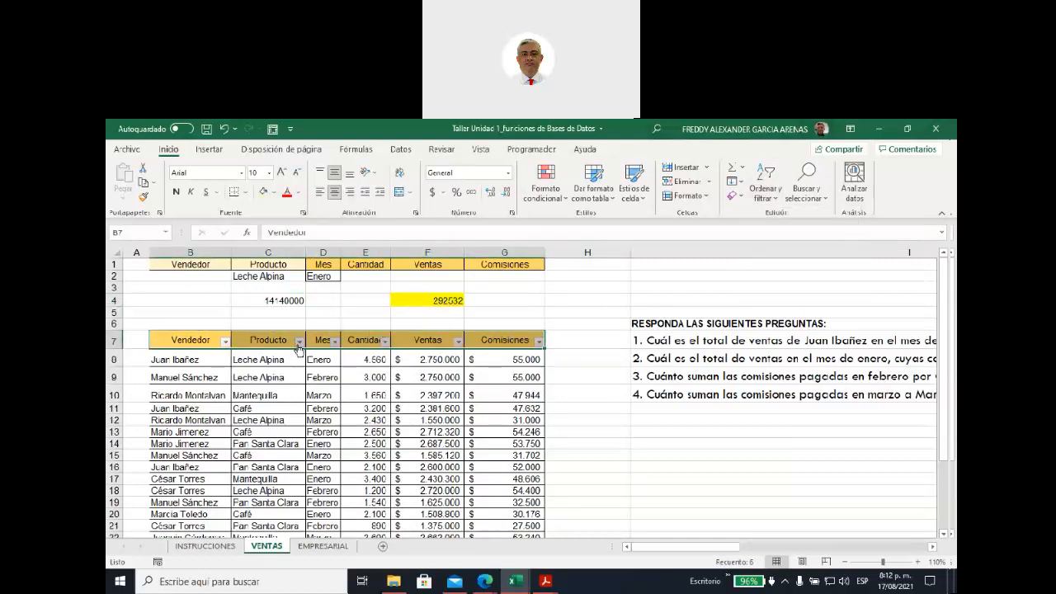
{"action": "scroll", "coordinate": [297, 343], "scroll_direction": "down", "scroll_amount": 1}
{"action": "scroll", "coordinate": [297, 324], "scroll_direction": "up", "scroll_amount": 1}
Filter Producto to Leche Alpina and select the visible Ventas values in F8:F26 to check their sum against C4
{"action": "left_click", "coordinate": [298, 340]}
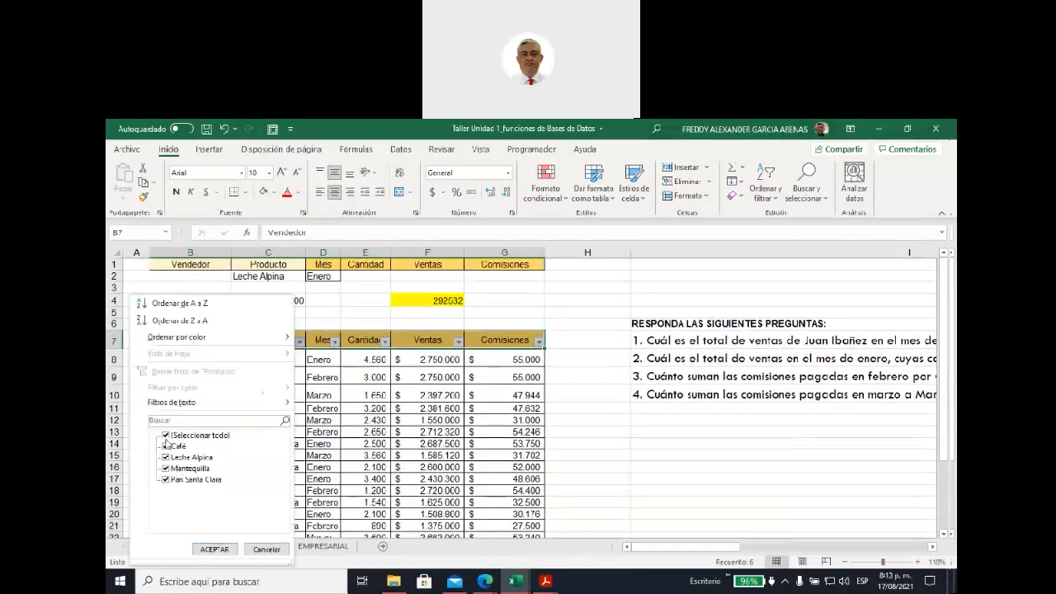
{"action": "left_click", "coordinate": [166, 435]}
{"action": "left_click", "coordinate": [215, 549]}
{"action": "left_click_drag", "start_coordinate": [419, 359], "coordinate": [452, 425]}
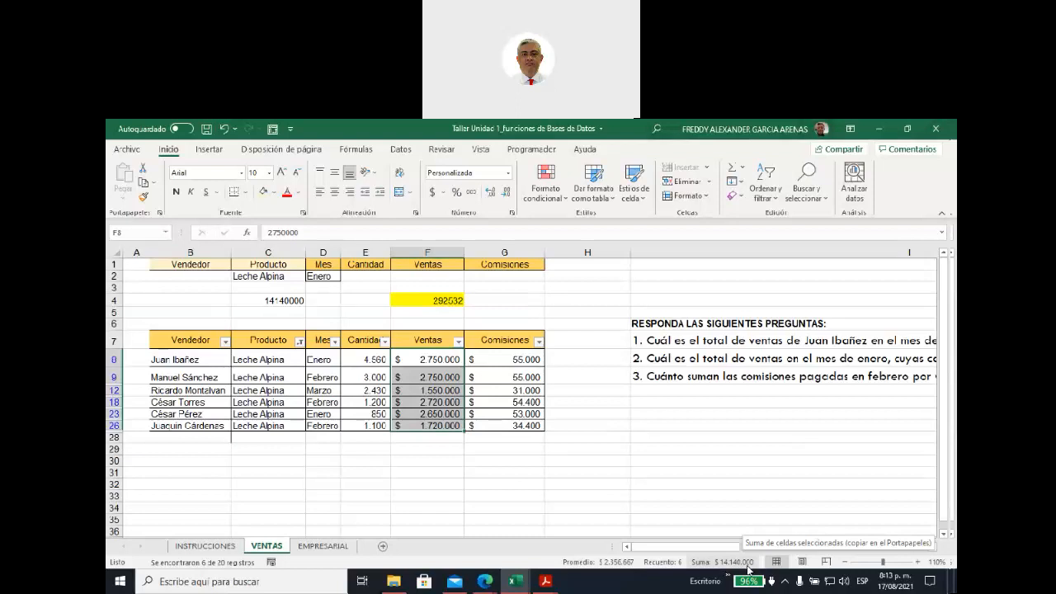
{"action": "left_click", "coordinate": [262, 300]}
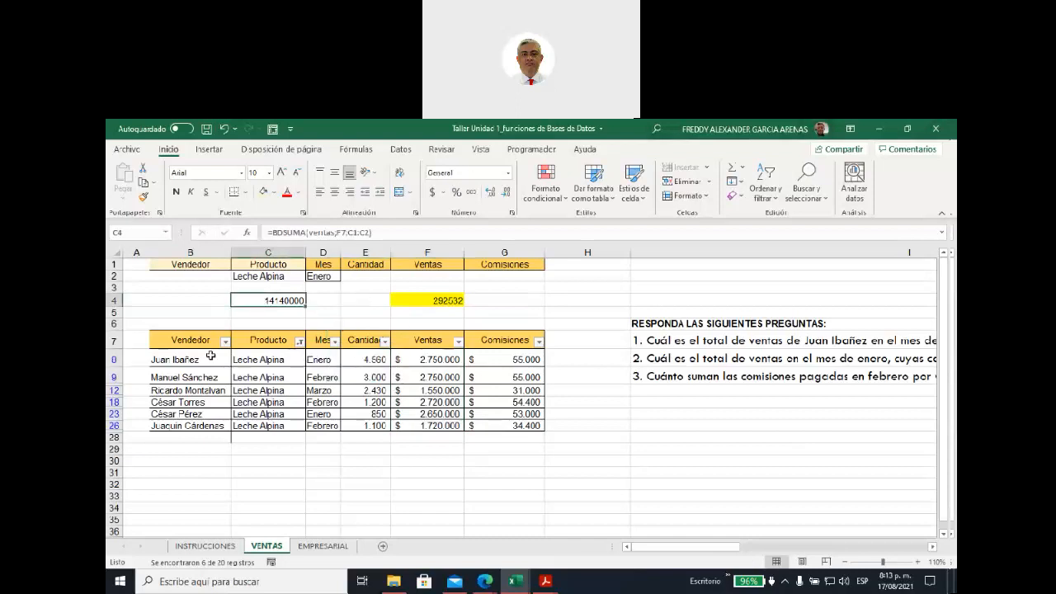
Clear the filter on Producto and remove the filters from the headings in B7:G7
{"action": "left_click", "coordinate": [299, 340]}
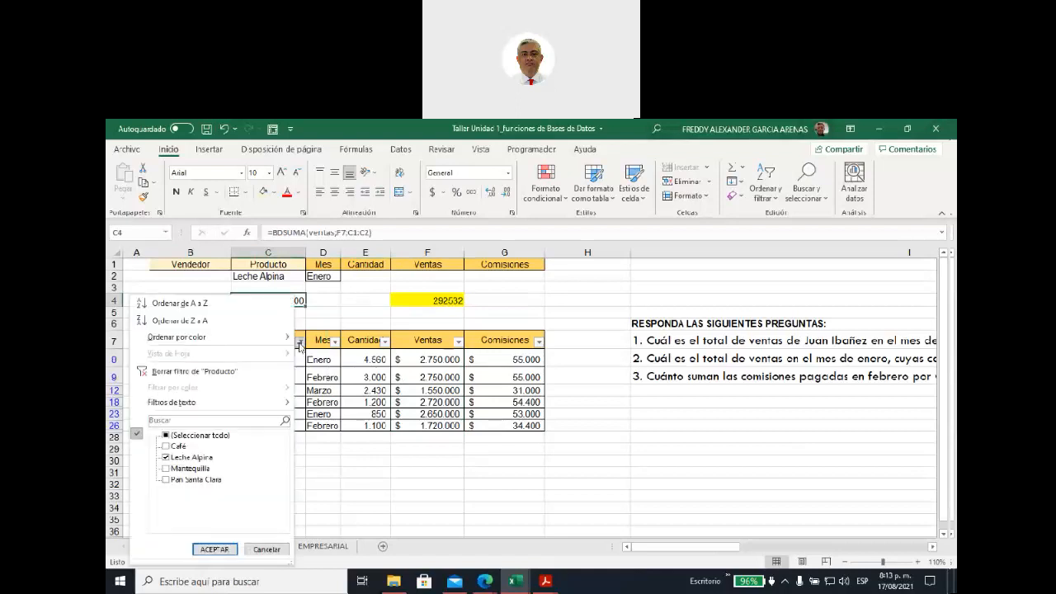
{"action": "left_click", "coordinate": [165, 458]}
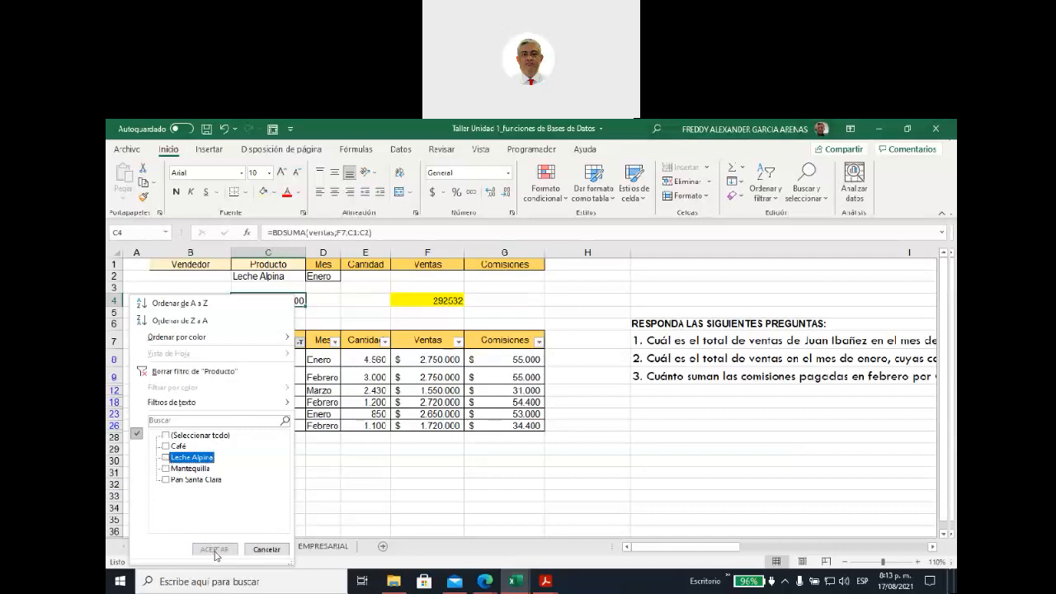
{"action": "left_click", "coordinate": [192, 371]}
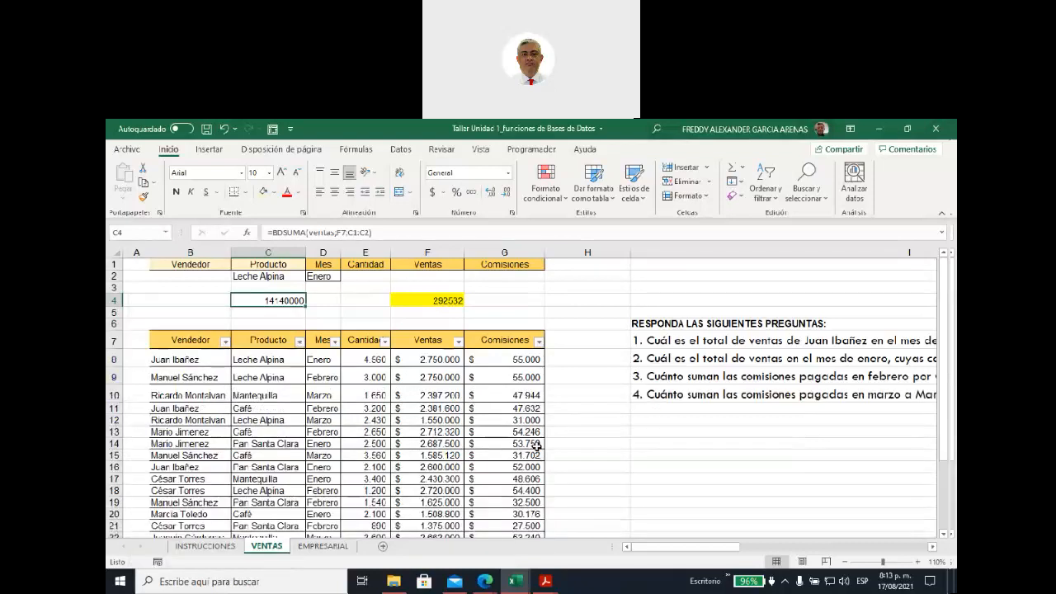
{"action": "left_click_drag", "start_coordinate": [207, 338], "coordinate": [501, 339]}
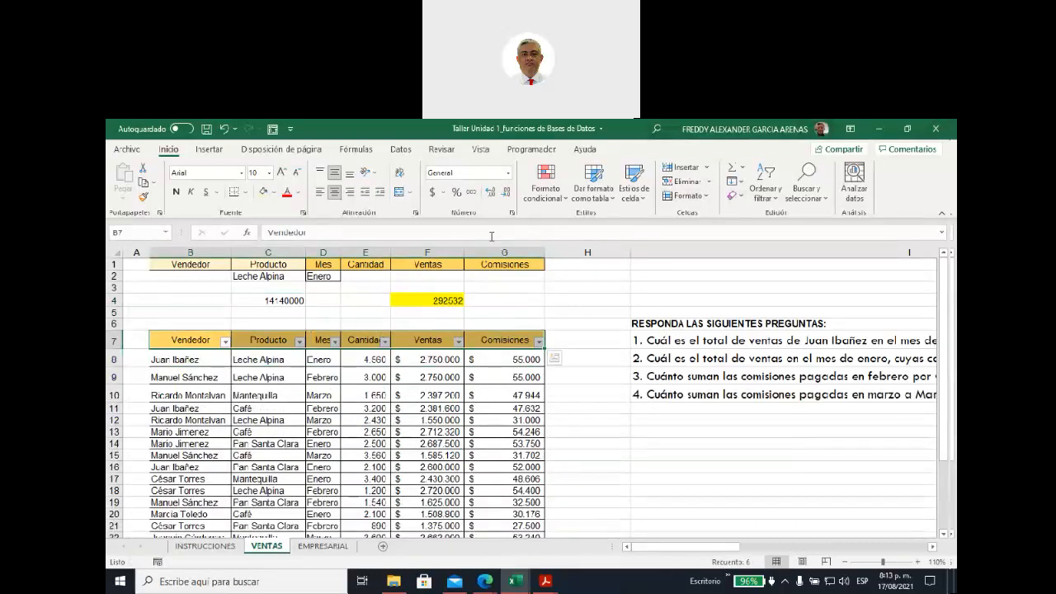
{"action": "left_click", "coordinate": [767, 192]}
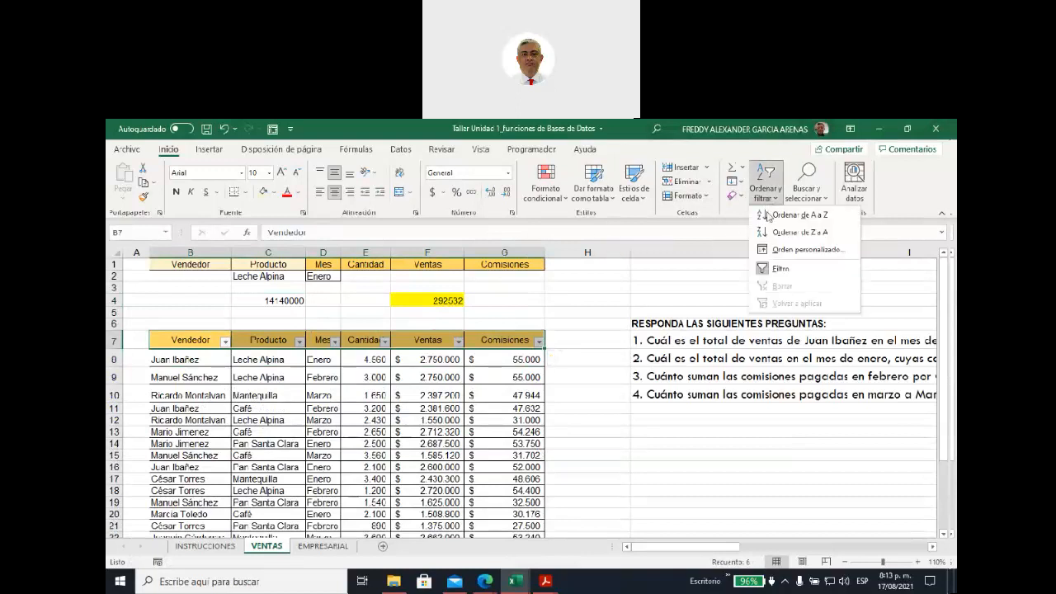
{"action": "left_click", "coordinate": [777, 269]}
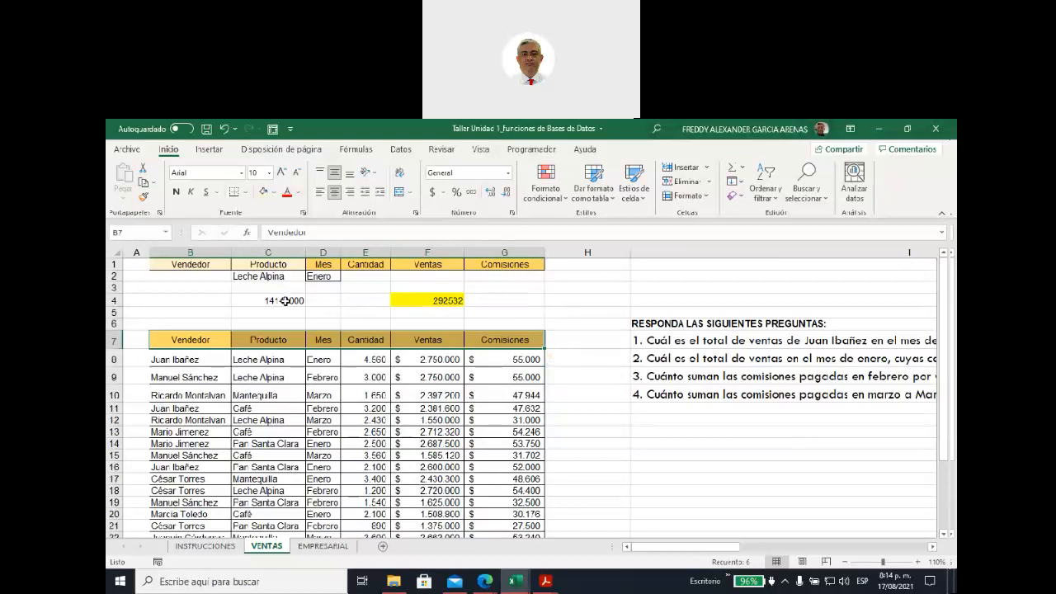
Delete the BDSUMA formula from C4
{"action": "left_click", "coordinate": [289, 302]}
{"action": "key", "text": "Delete"}
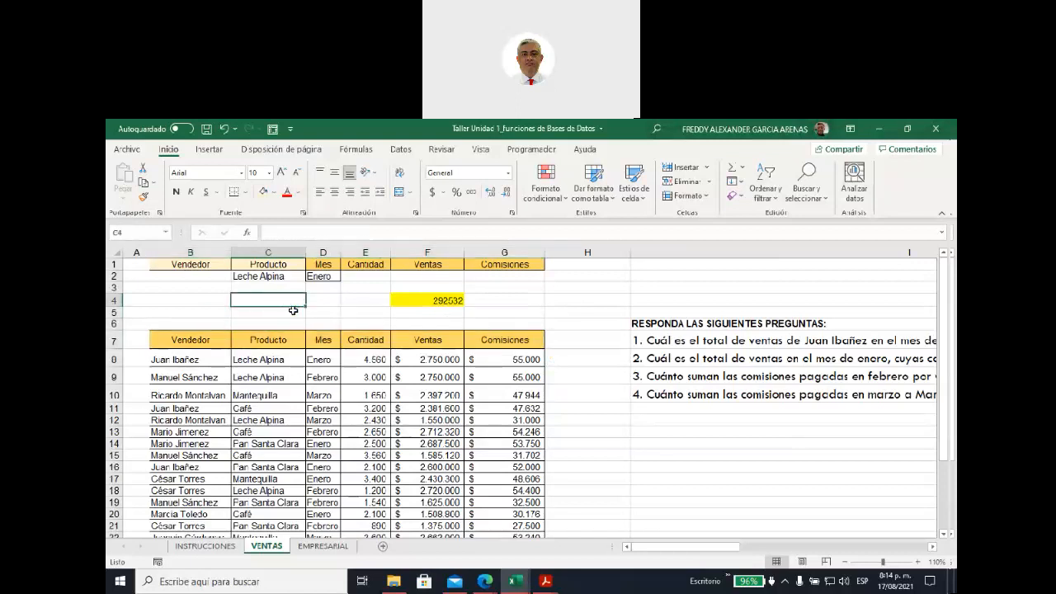
{"action": "left_click", "coordinate": [361, 295]}
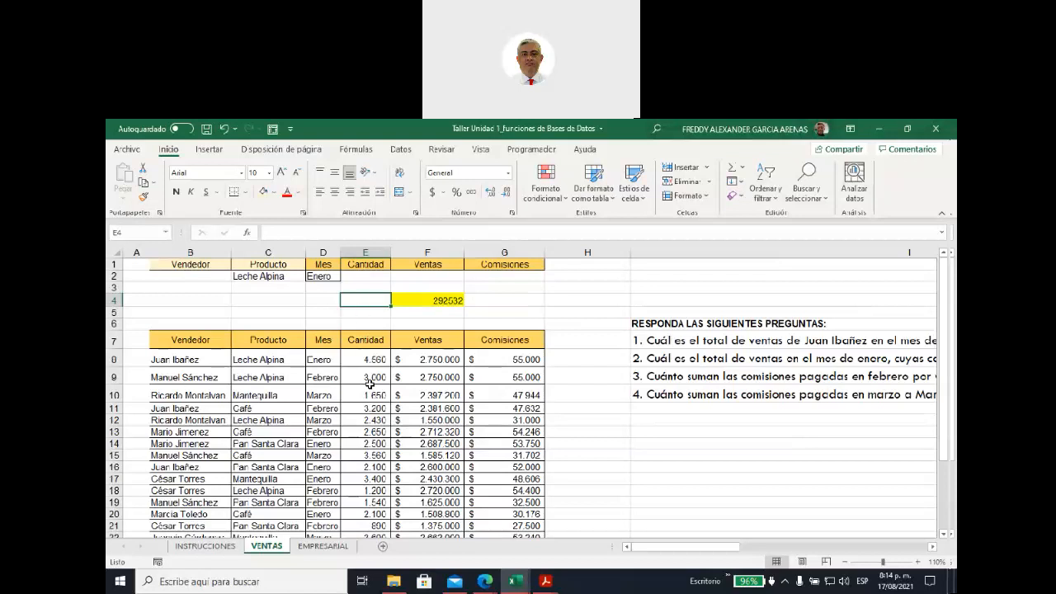
Start a BDSUMA formula in C4 that uses the named range ventas as its database
{"action": "scroll", "coordinate": [370, 382], "scroll_direction": "down", "scroll_amount": 3}
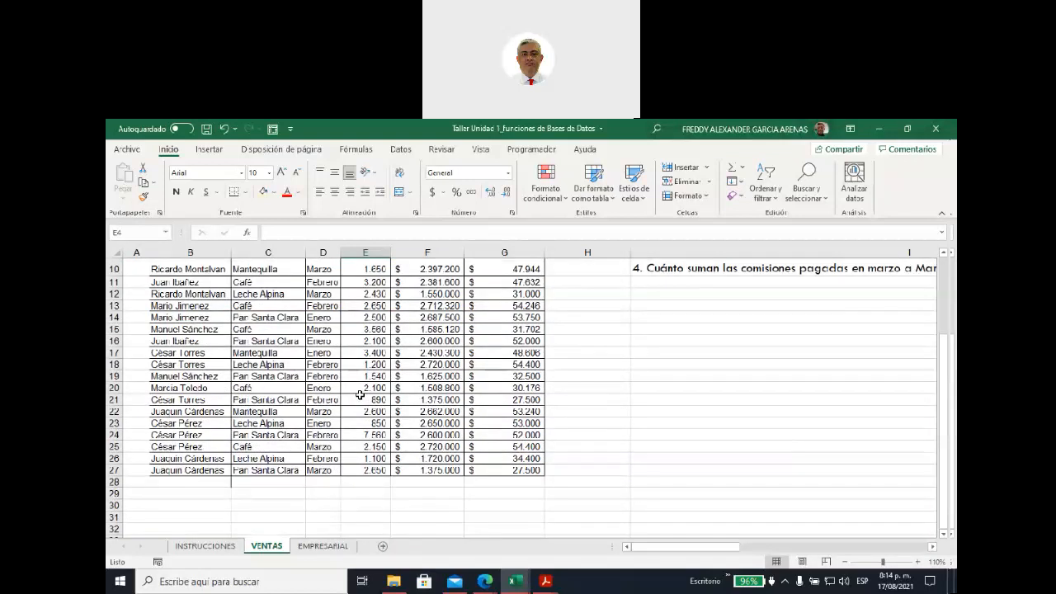
{"action": "scroll", "coordinate": [360, 395], "scroll_direction": "up", "scroll_amount": 3}
{"action": "scroll", "coordinate": [359, 395], "scroll_direction": "down", "scroll_amount": 3}
{"action": "scroll", "coordinate": [360, 395], "scroll_direction": "up", "scroll_amount": 3}
{"action": "left_click", "coordinate": [290, 300]}
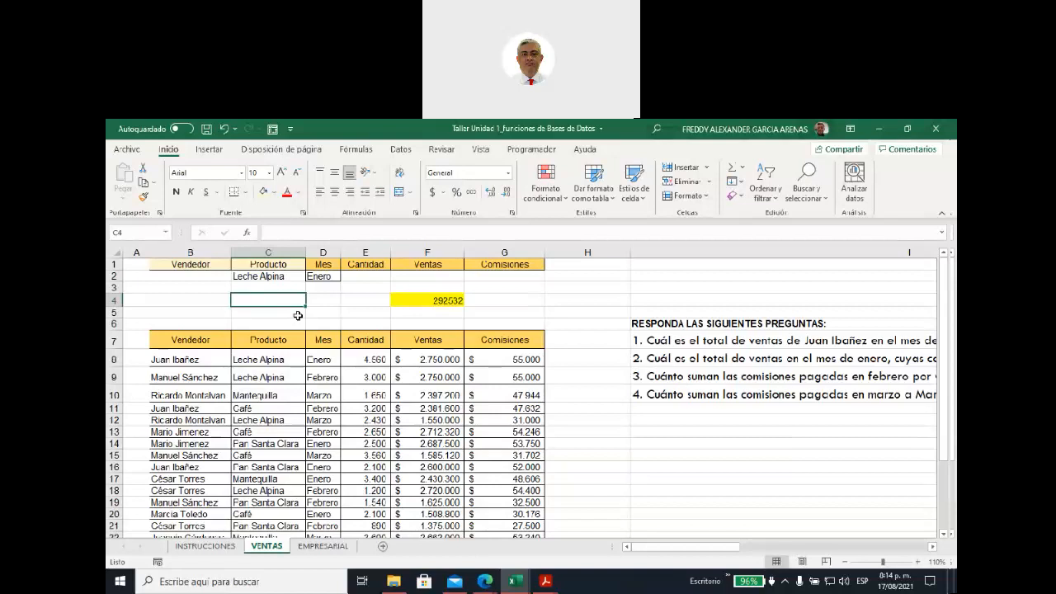
{"action": "type", "text": "="}
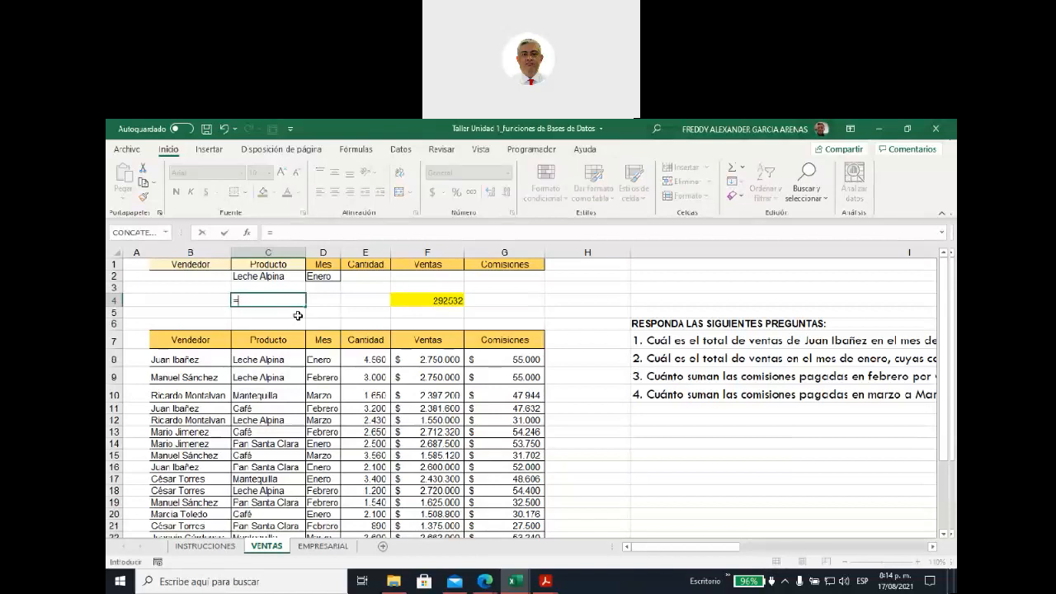
{"action": "type", "text": "bd"}
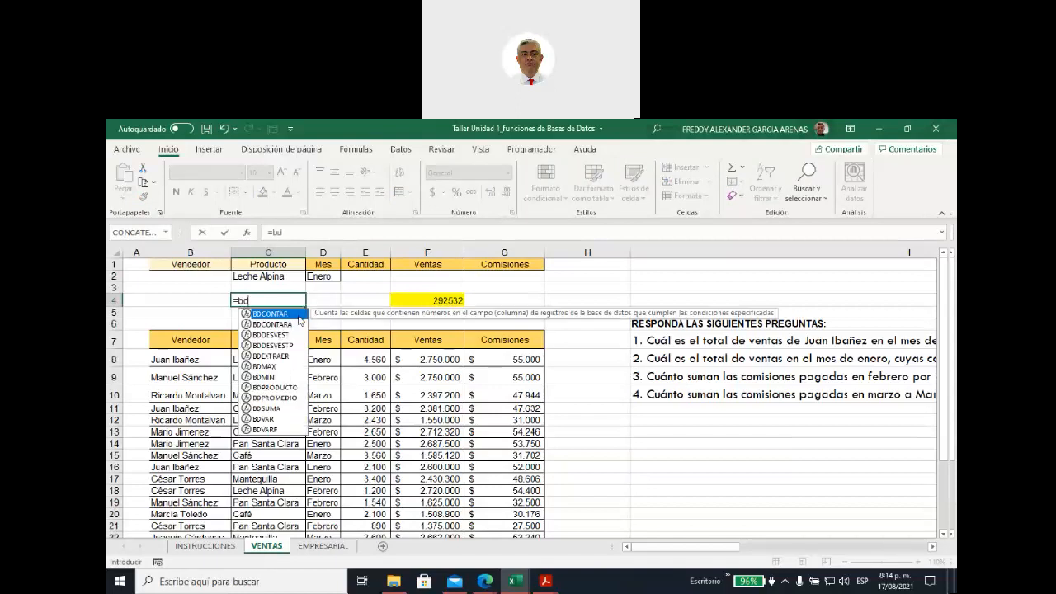
{"action": "double_click", "coordinate": [271, 407]}
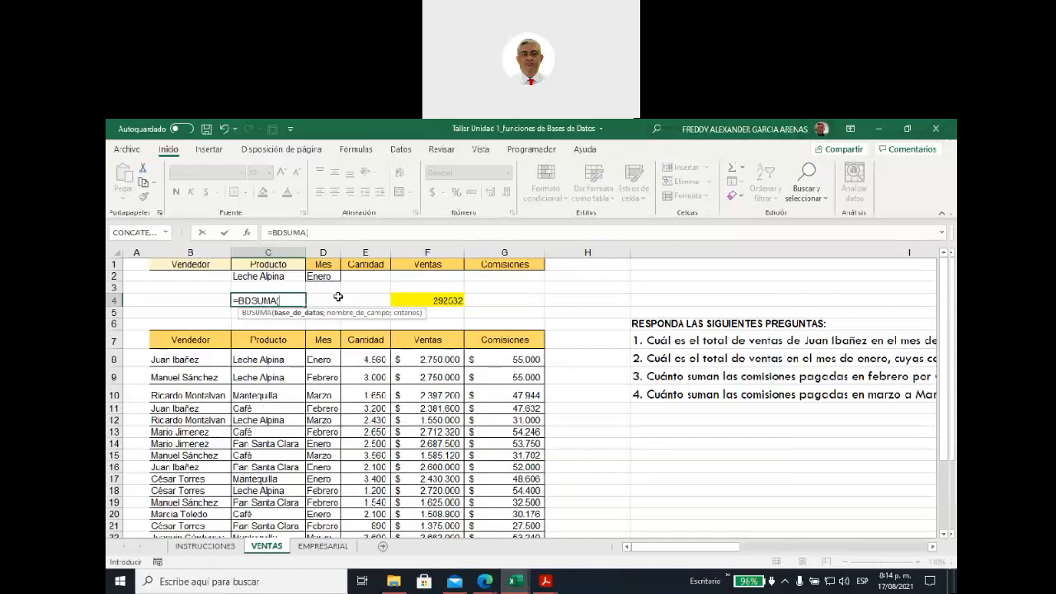
{"action": "type", "text": "ven"}
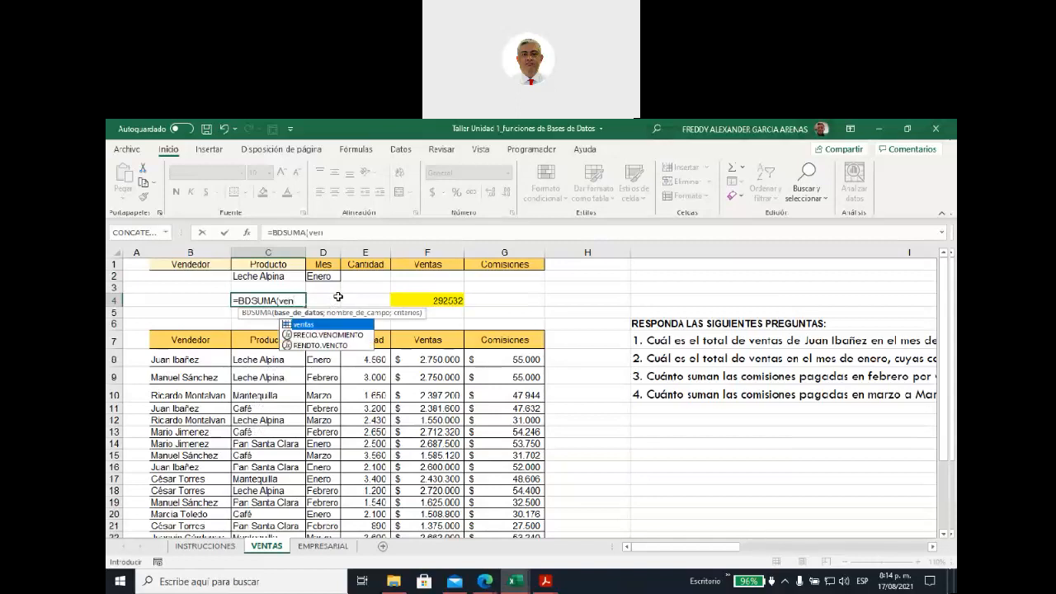
{"action": "double_click", "coordinate": [288, 324]}
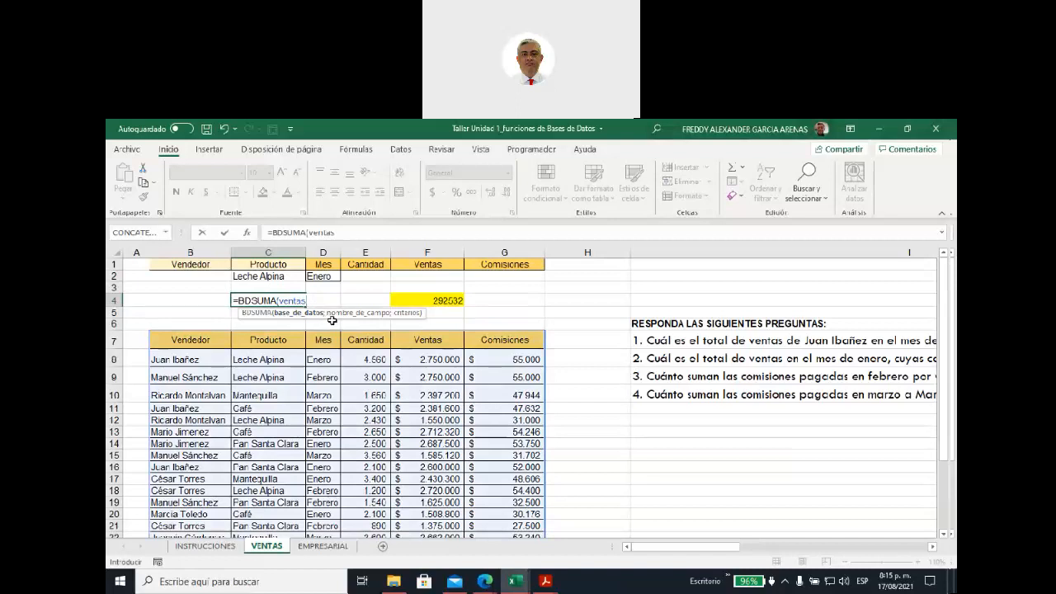
{"action": "type", "text": ";"}
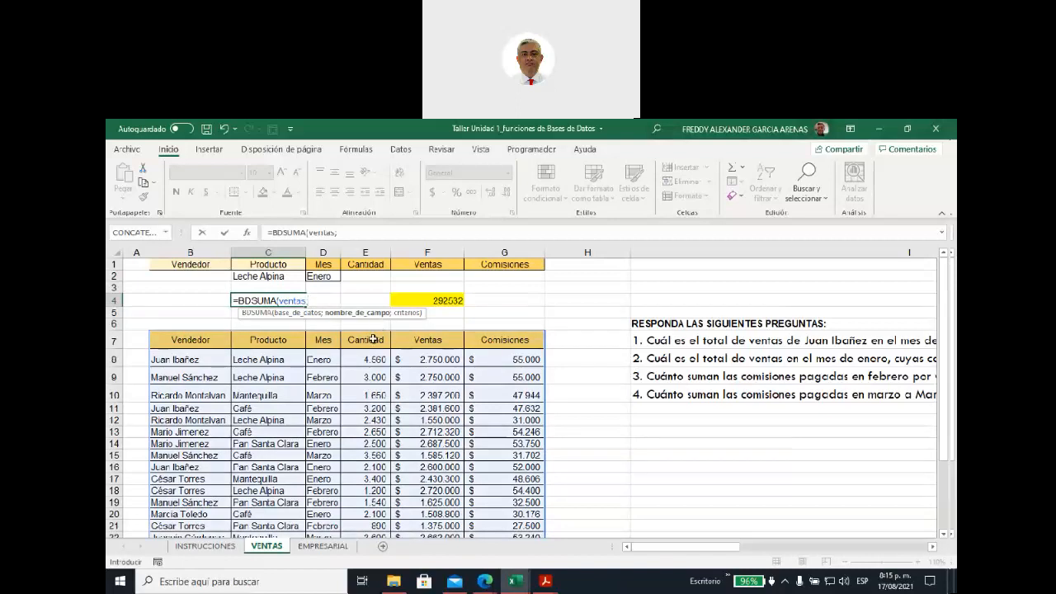
Complete the C4 formula with the Cantidad heading E7 as the field and C1:D2 as the criteria
{"action": "left_click", "coordinate": [373, 339]}
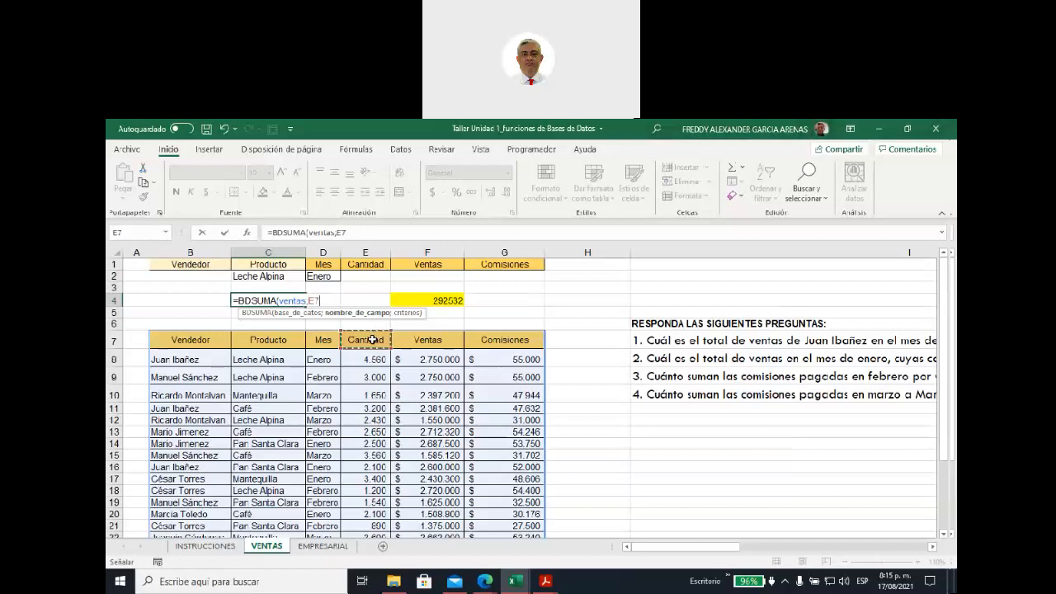
{"action": "type", "text": ";"}
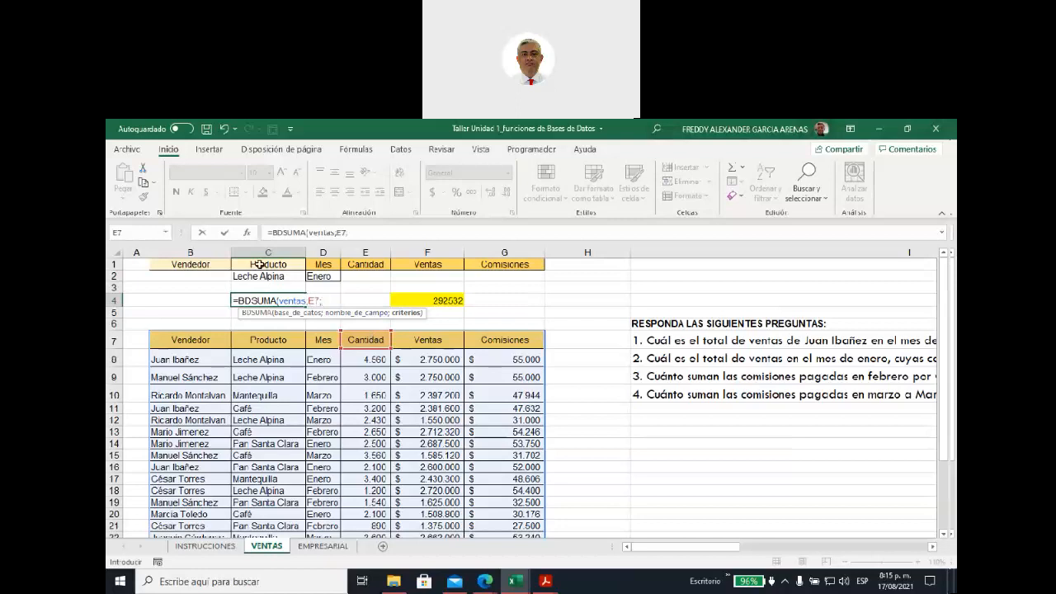
{"action": "left_click_drag", "start_coordinate": [259, 264], "coordinate": [310, 272]}
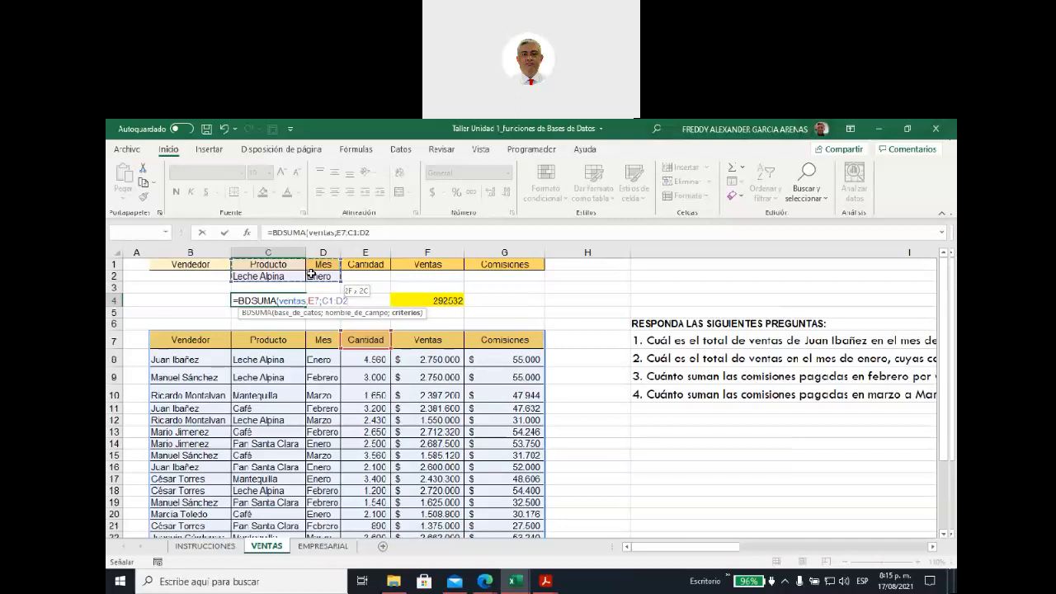
{"action": "left_click_drag", "start_coordinate": [311, 274], "coordinate": [315, 277]}
{"action": "type", "text": ")"}
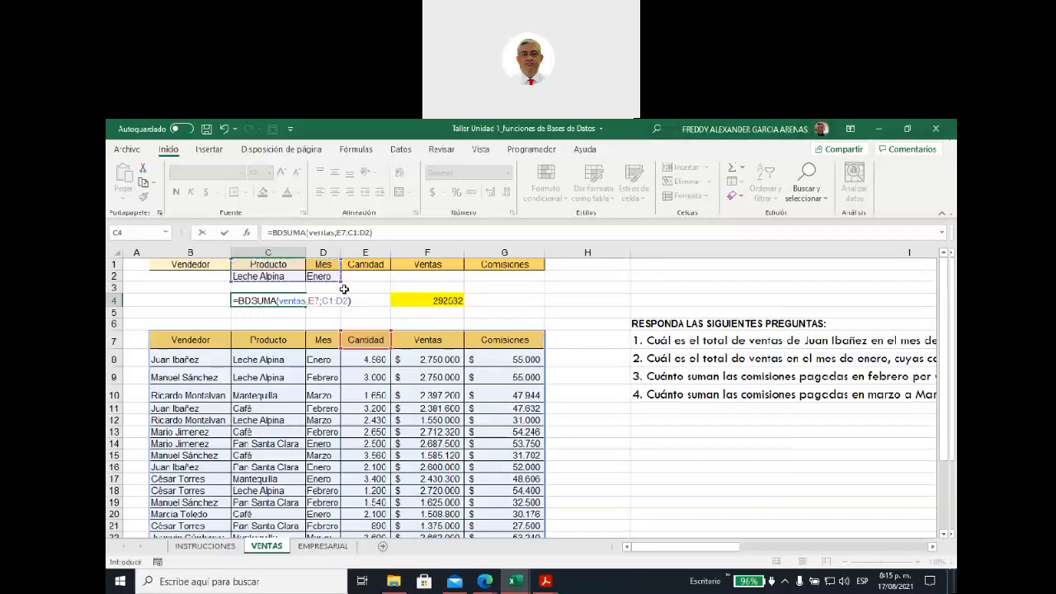
{"action": "key", "text": "Return"}
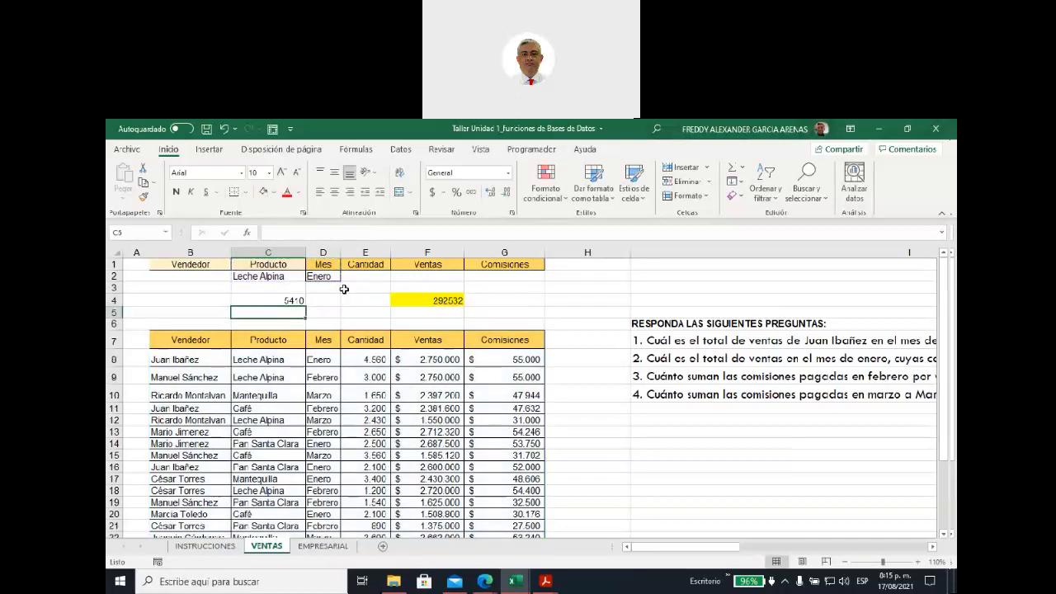
{"action": "left_click", "coordinate": [272, 301]}
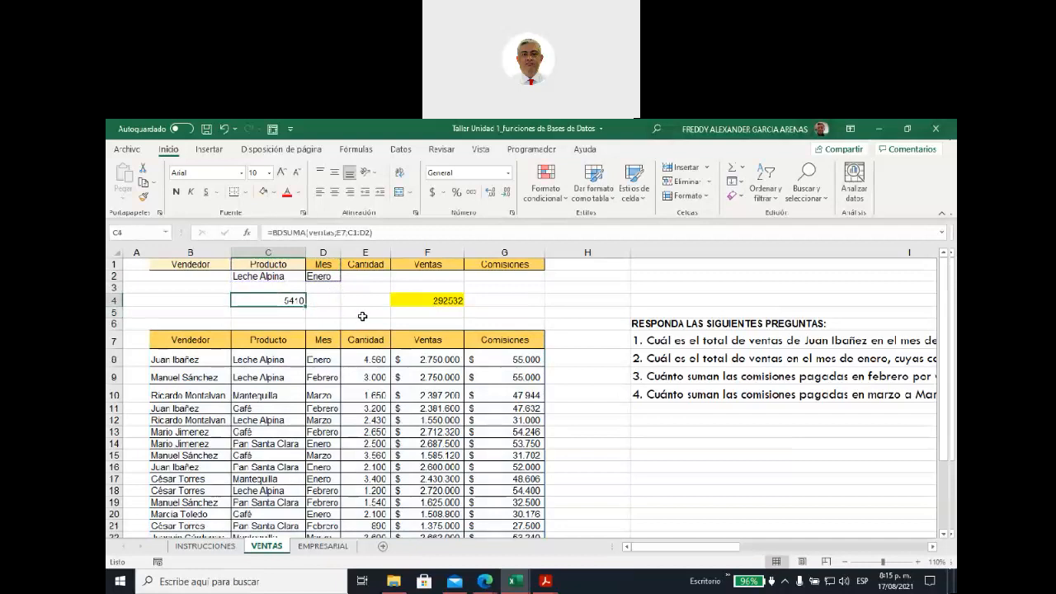
Add filters to the sales table headings in B7:G7 and filter Producto to Leche Alpina
{"action": "left_click_drag", "start_coordinate": [186, 340], "coordinate": [485, 338]}
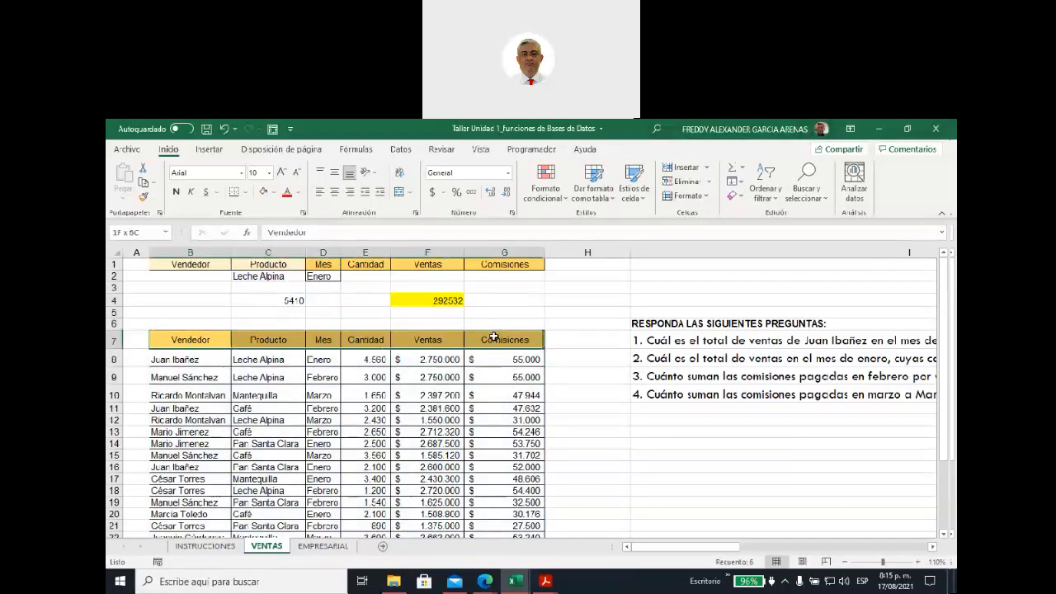
{"action": "left_click", "coordinate": [769, 201]}
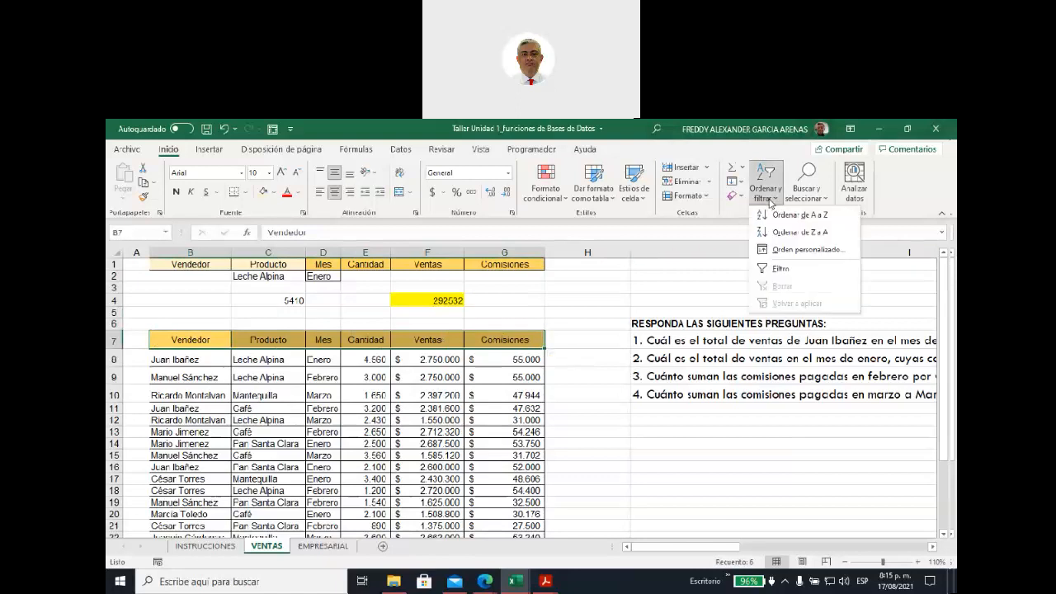
{"action": "left_click", "coordinate": [780, 270]}
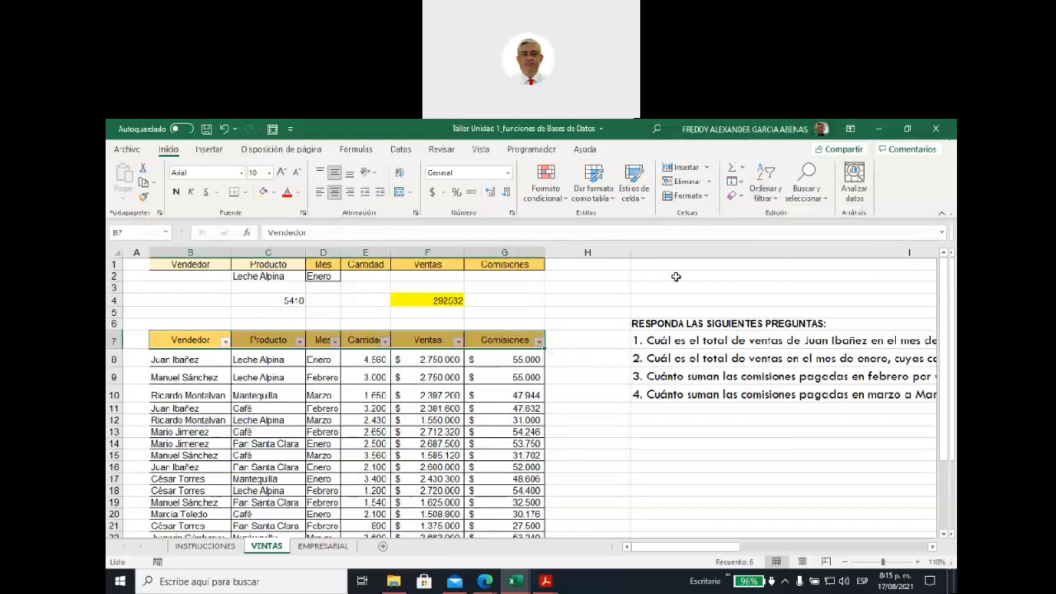
{"action": "left_click", "coordinate": [300, 346]}
{"action": "left_click", "coordinate": [165, 437]}
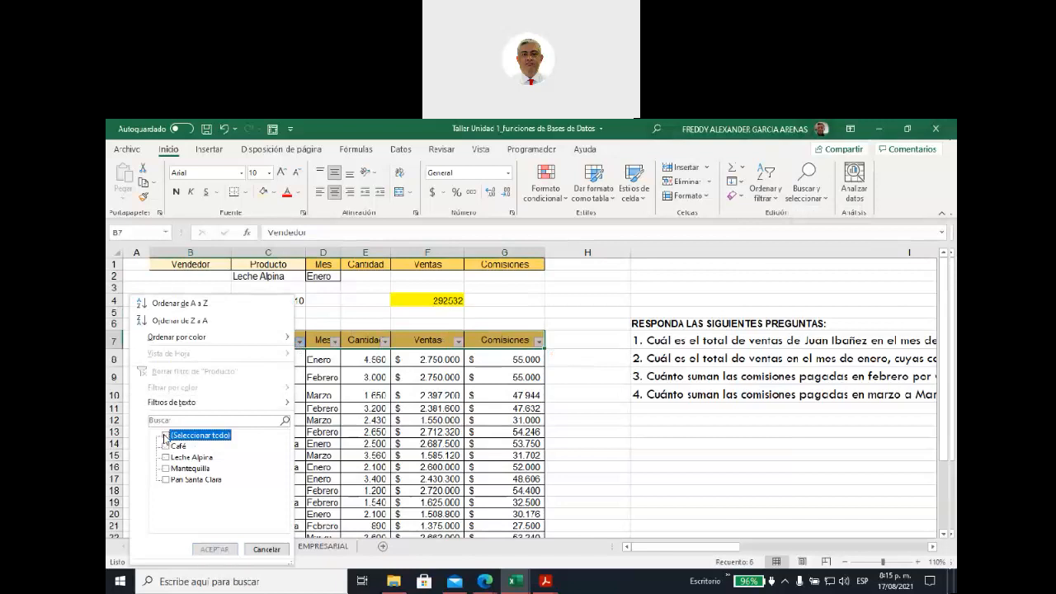
{"action": "left_click", "coordinate": [165, 457]}
{"action": "left_click", "coordinate": [215, 549]}
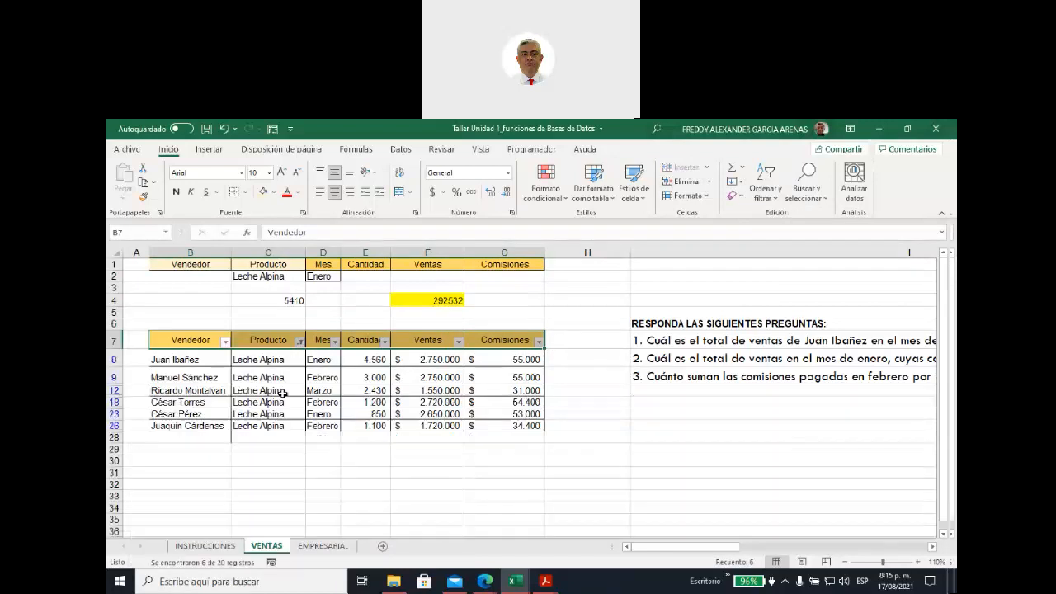
Filter Mes to Enero and select the visible Cantidad values in E8:E23 to check their sum against C4
{"action": "left_click", "coordinate": [335, 342]}
{"action": "left_click", "coordinate": [200, 436]}
{"action": "left_click", "coordinate": [200, 446]}
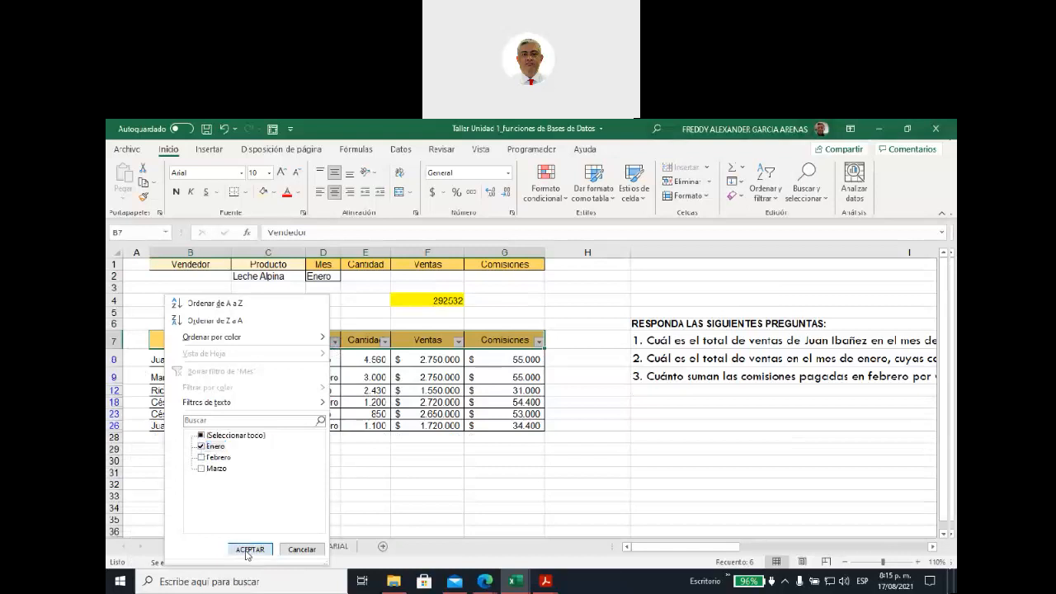
{"action": "left_click", "coordinate": [249, 550]}
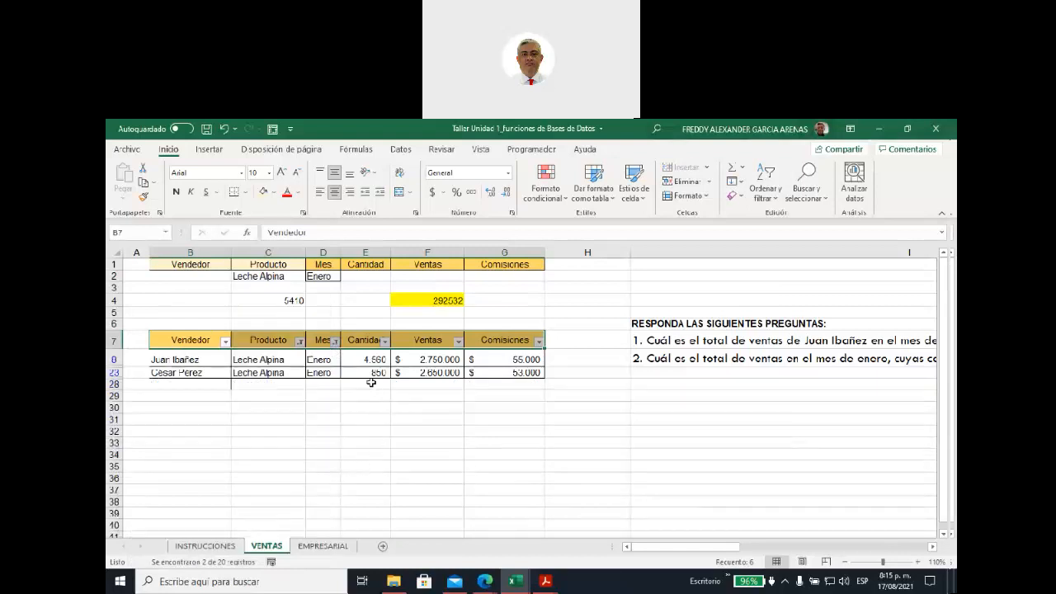
{"action": "left_click_drag", "start_coordinate": [361, 356], "coordinate": [367, 372]}
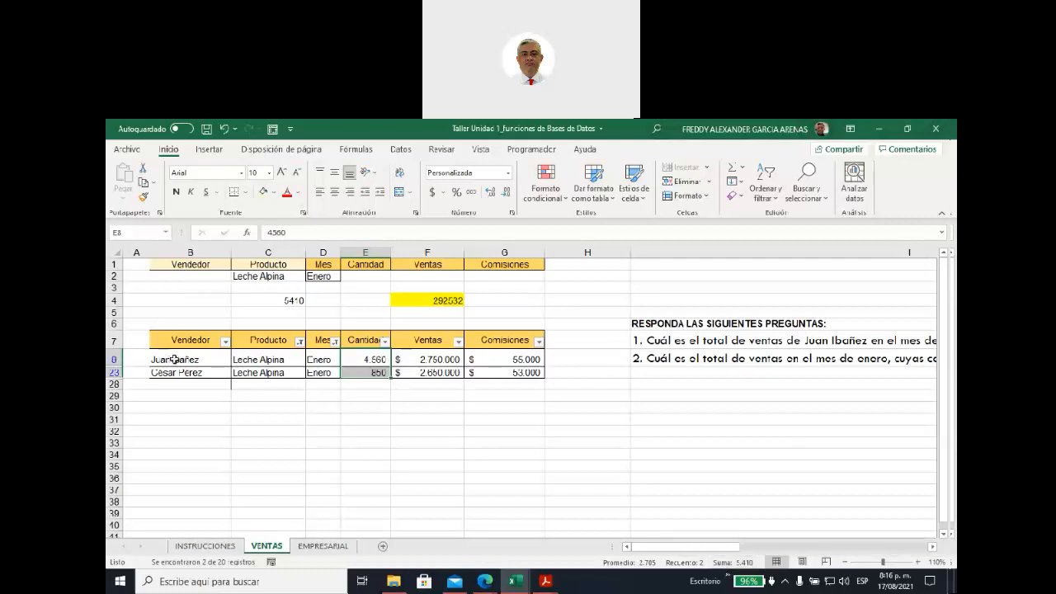
Clear the Producto and Mes filters and remove the filters from the headings in B7:G7
{"action": "left_click_drag", "start_coordinate": [185, 340], "coordinate": [523, 338]}
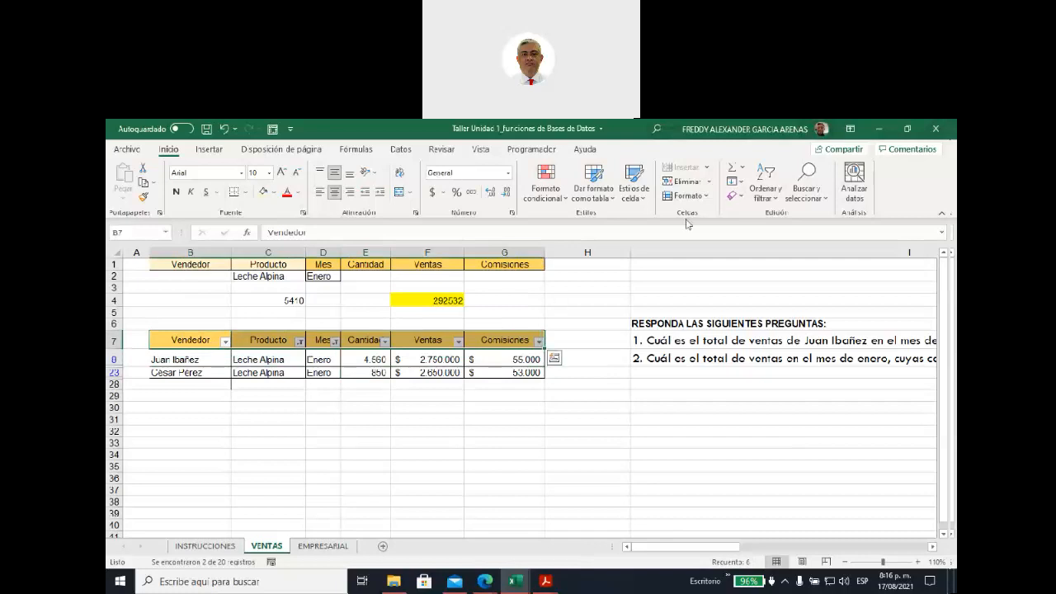
{"action": "left_click", "coordinate": [765, 196]}
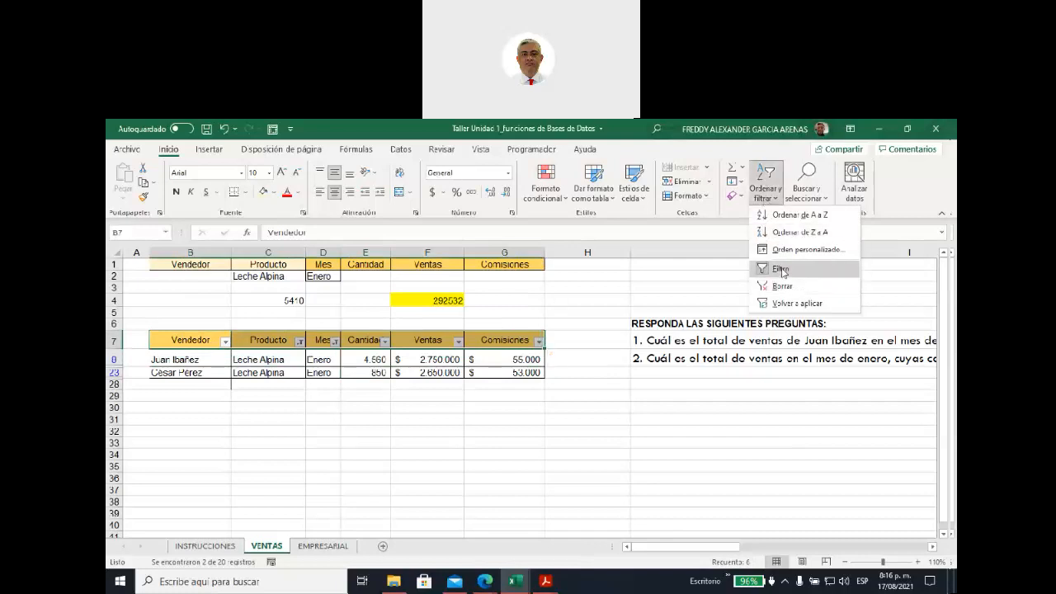
{"action": "left_click", "coordinate": [782, 287]}
Delete the BDSUMA formulas from C4 and the yellow cell F4
{"action": "left_click", "coordinate": [276, 301]}
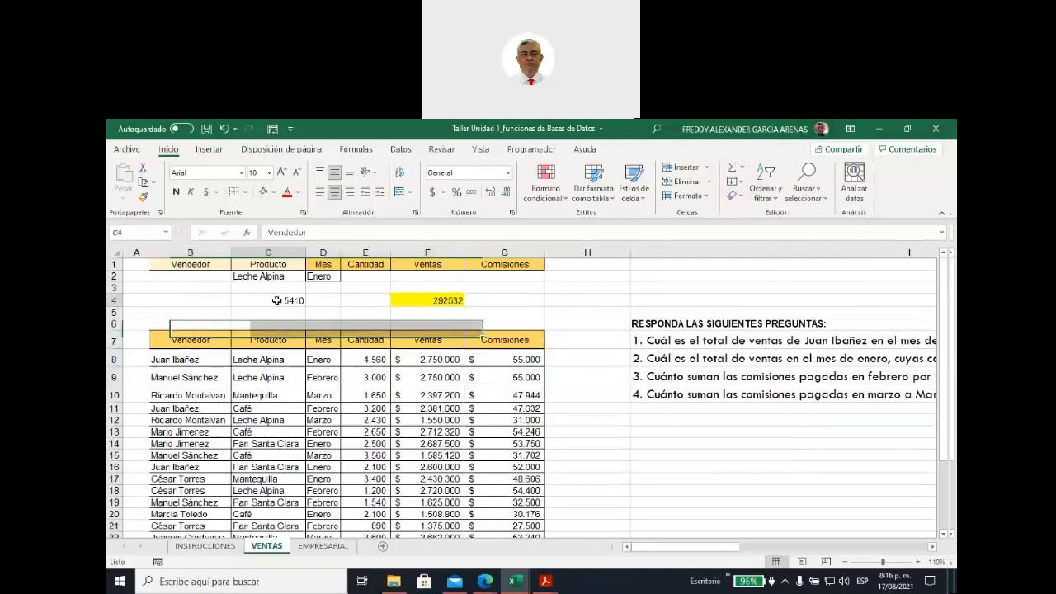
{"action": "key", "text": "Delete"}
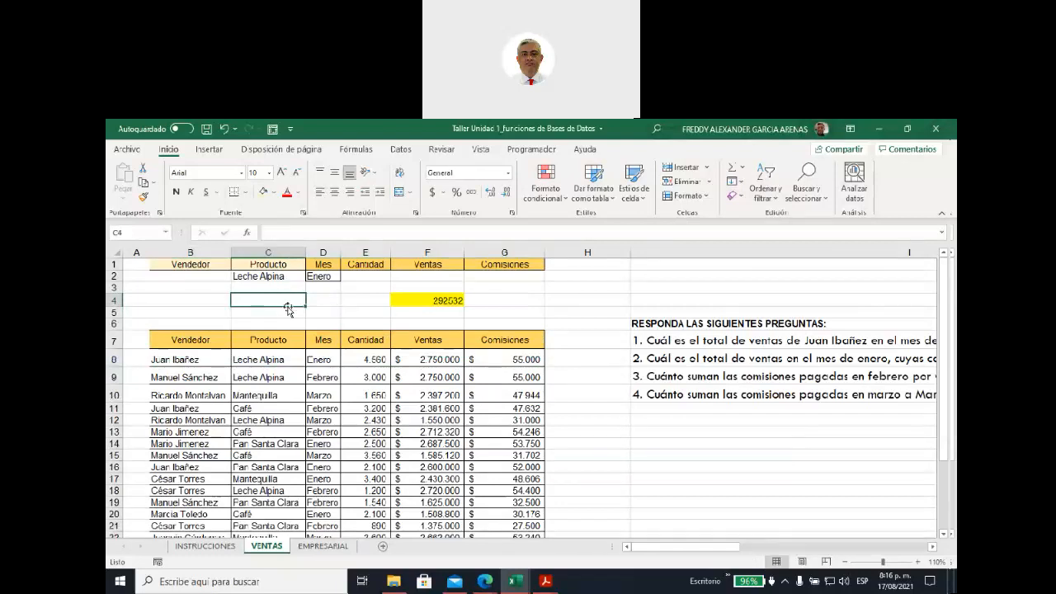
{"action": "left_click", "coordinate": [409, 300]}
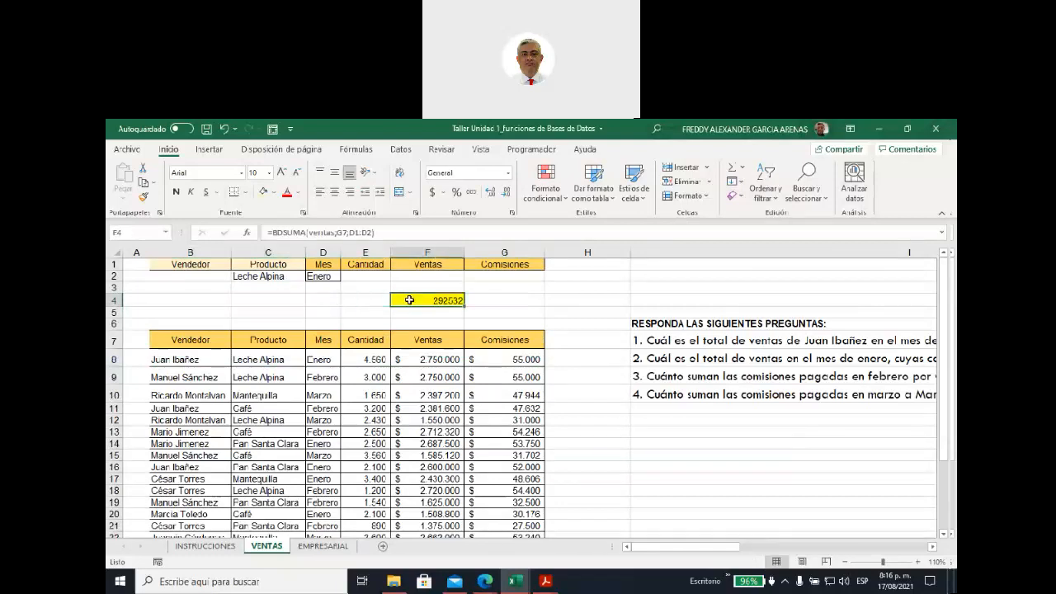
{"action": "key", "text": "Delete"}
{"action": "left_click", "coordinate": [474, 311]}
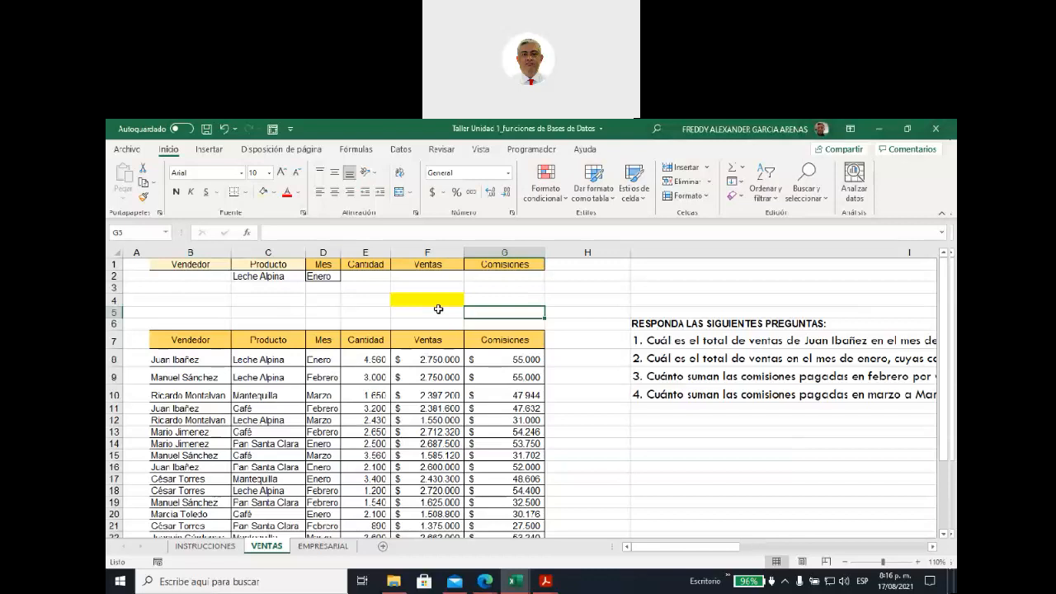
Enter Café in C3 as a second product criterion under Leche Alpina
{"action": "left_click", "coordinate": [286, 287]}
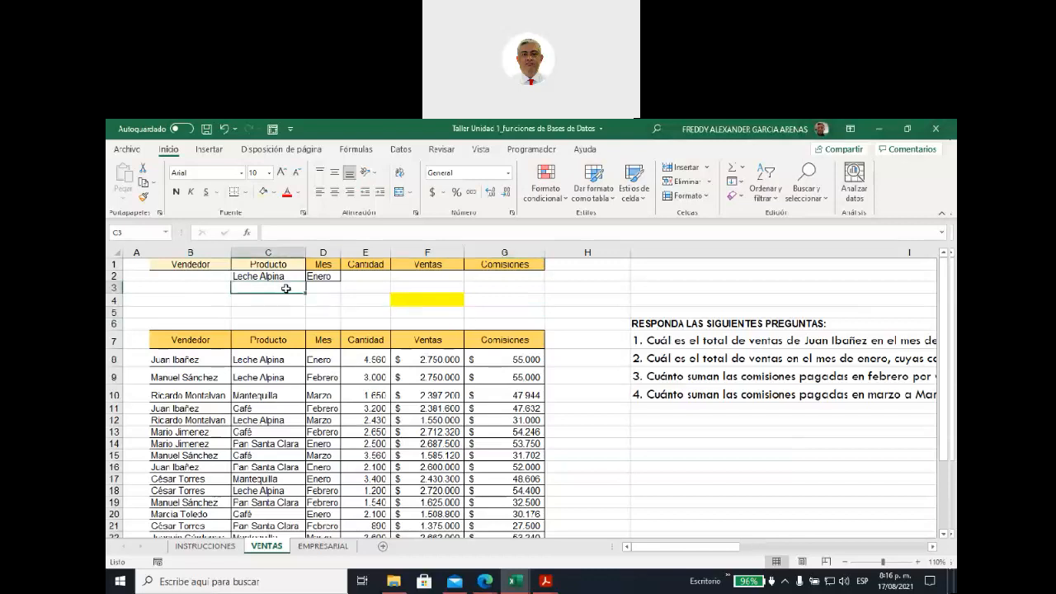
{"action": "type", "text": "Cafe"}
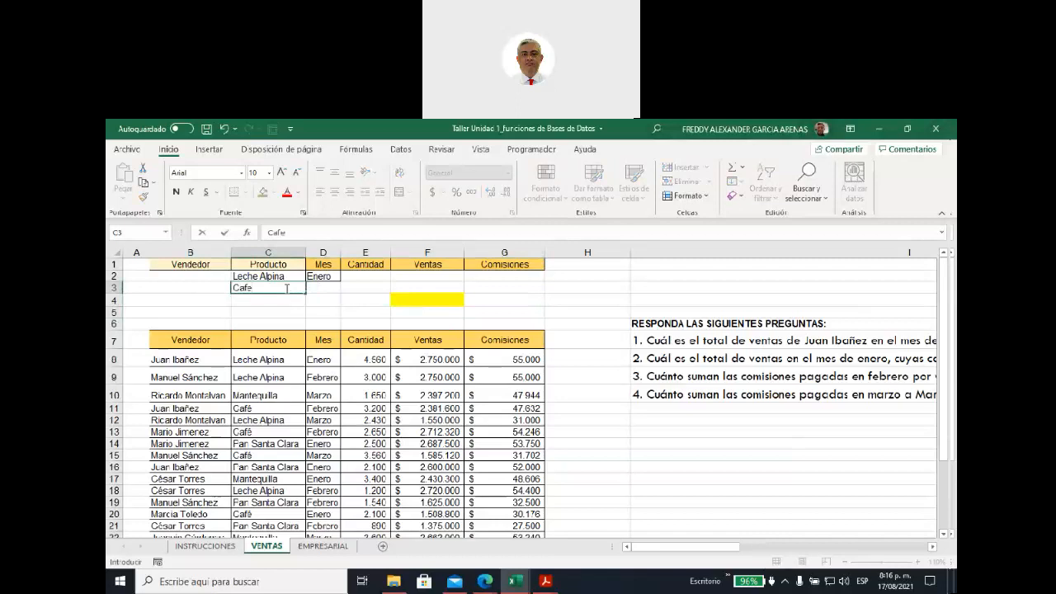
{"action": "left_click", "coordinate": [357, 324]}
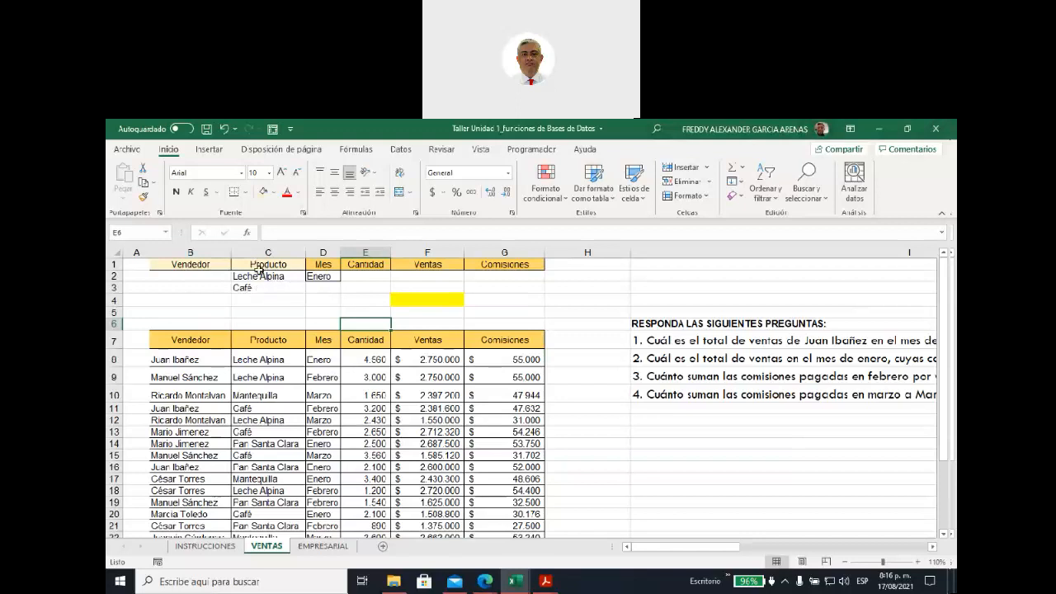
Start a BDSUMA formula in F4 with ventas as the database and the Cantidad heading E7 as the field
{"action": "left_click", "coordinate": [408, 298]}
{"action": "type", "text": "=bd"}
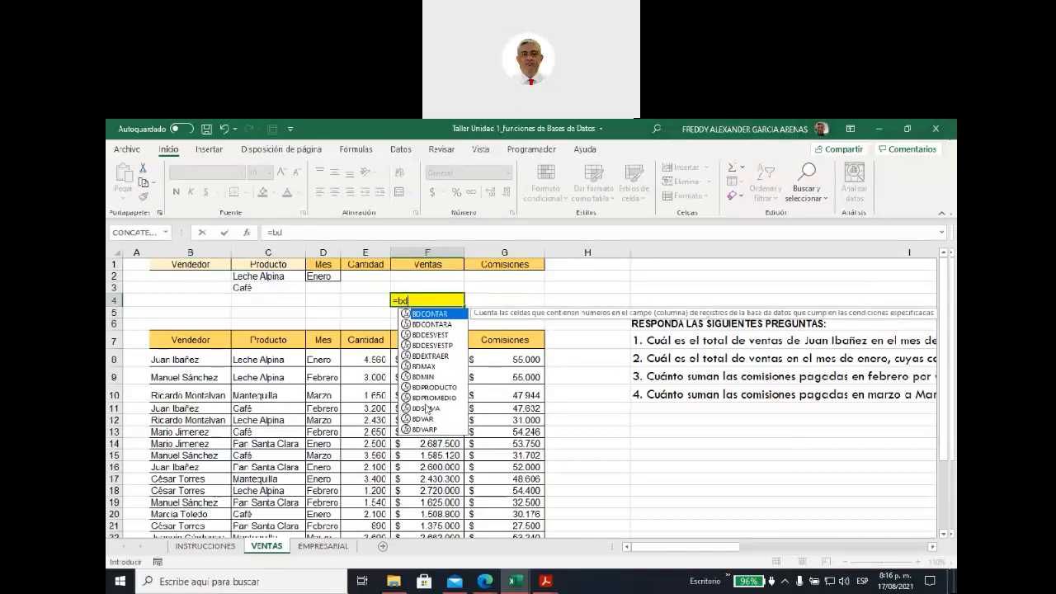
{"action": "double_click", "coordinate": [427, 407]}
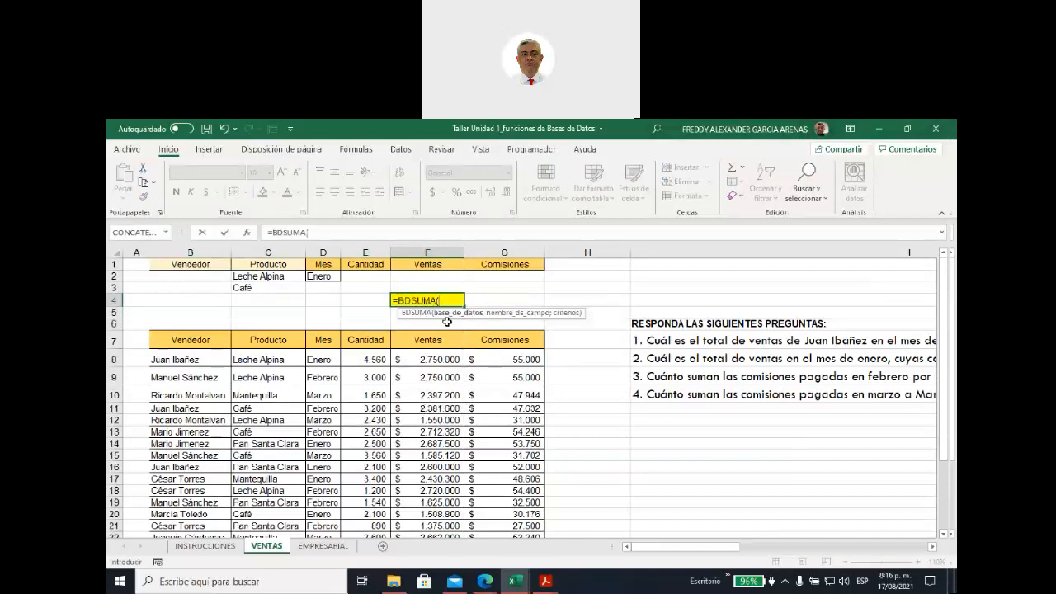
{"action": "type", "text": "ven"}
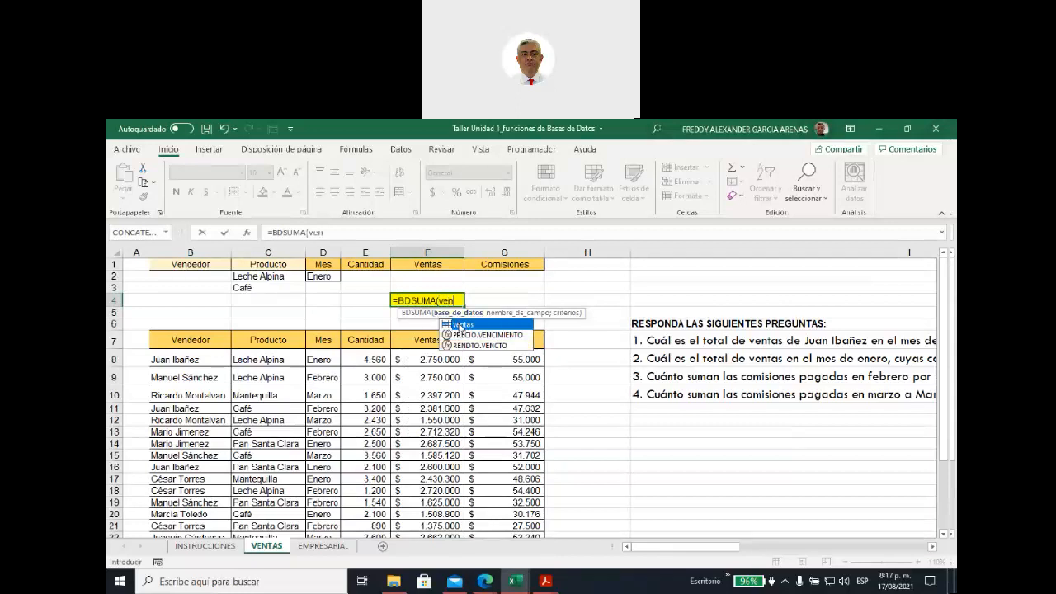
{"action": "double_click", "coordinate": [459, 326]}
{"action": "type", "text": ";"}
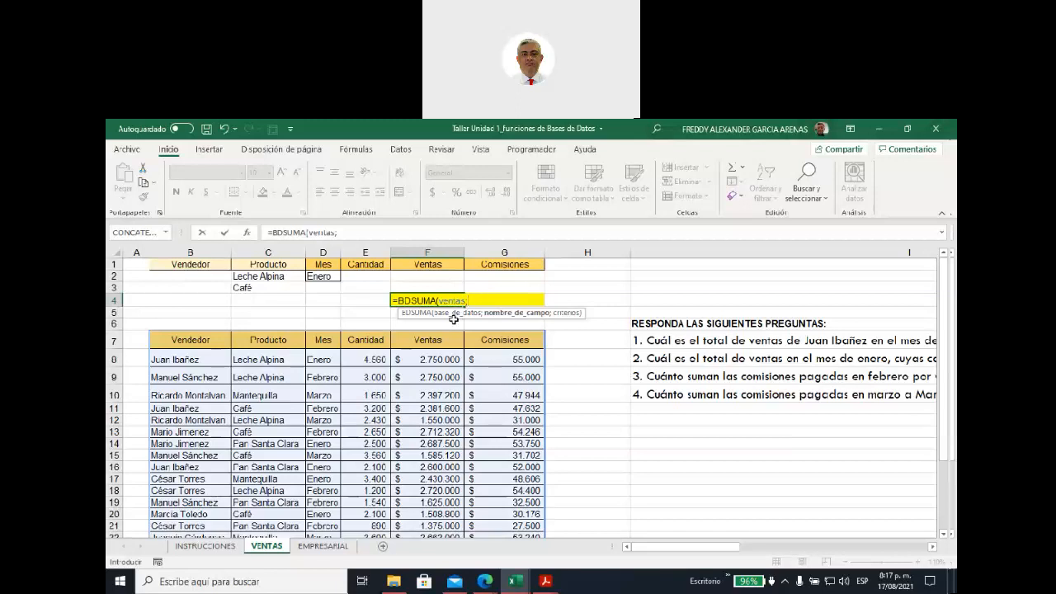
{"action": "left_click", "coordinate": [368, 340]}
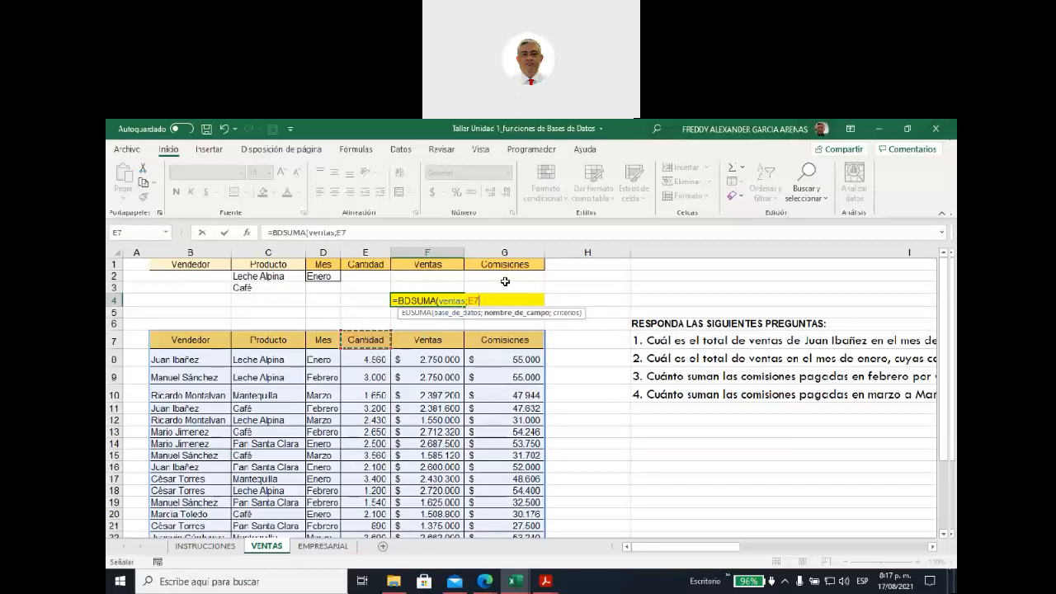
Complete the BDSUMA formula in F4 with the Producto range C1:C3 as its criteria
{"action": "type", "text": ";"}
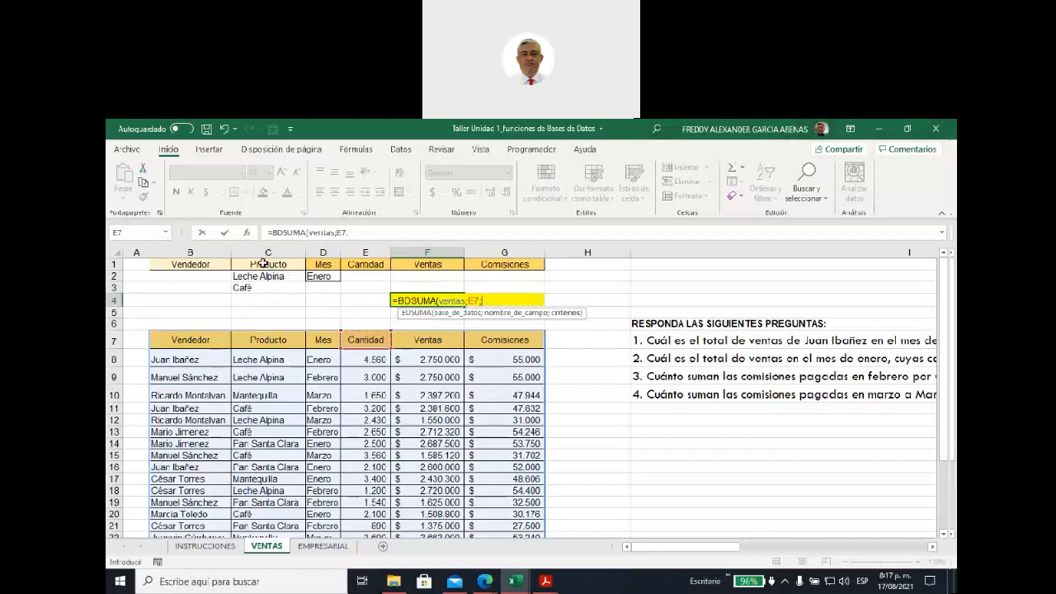
{"action": "left_click_drag", "start_coordinate": [261, 262], "coordinate": [271, 286]}
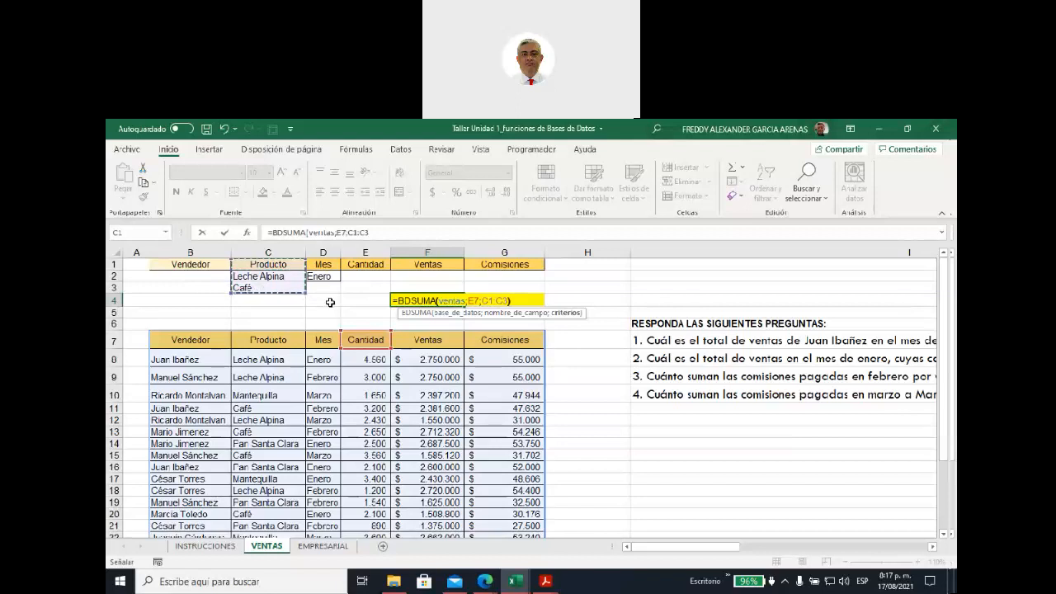
{"action": "type", "text": ")"}
{"action": "key", "text": "Return"}
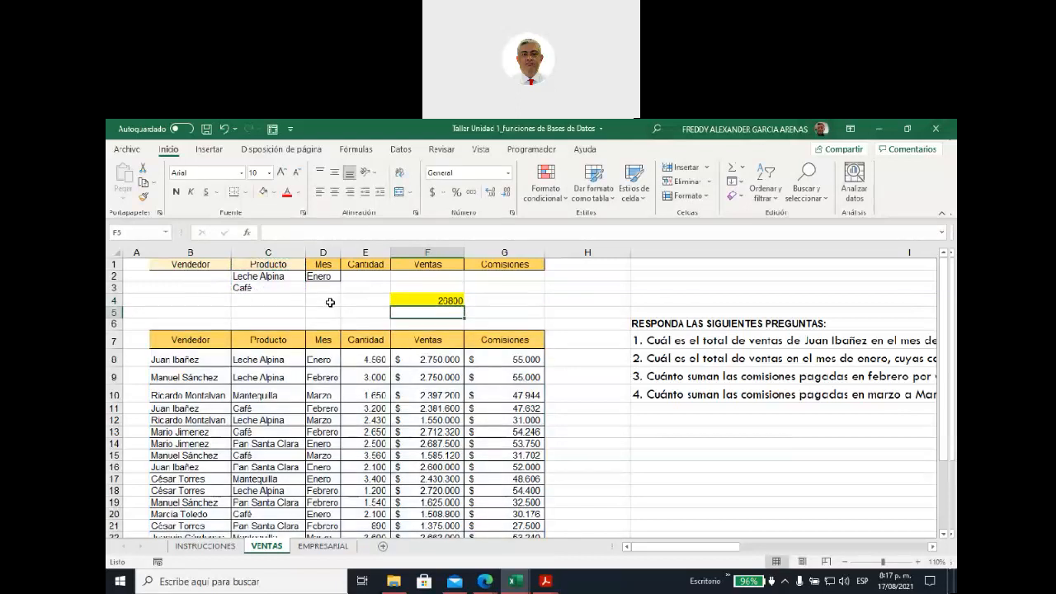
{"action": "left_click", "coordinate": [419, 303]}
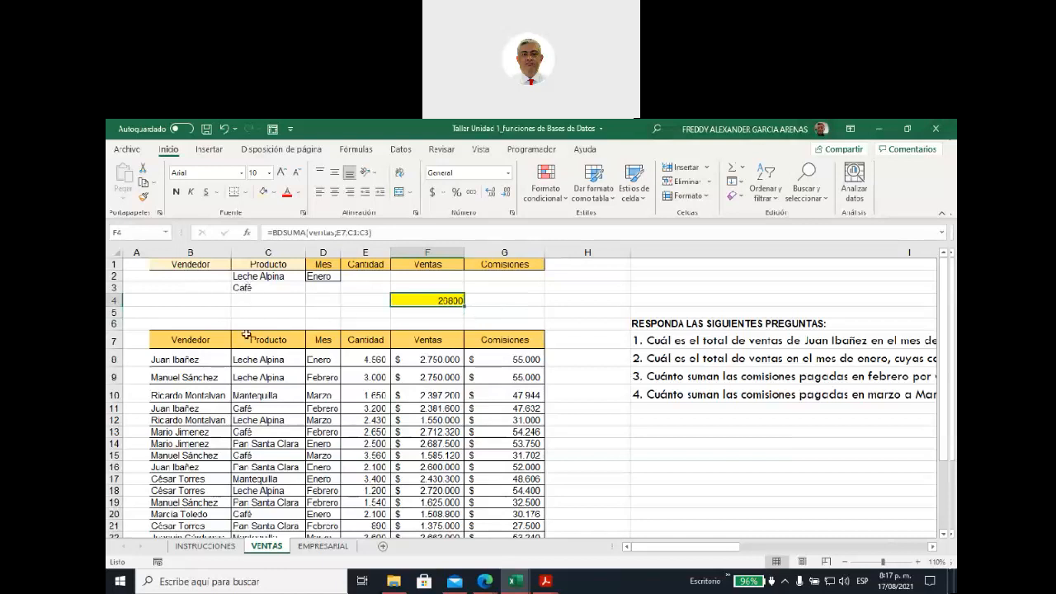
Add filters to the header row of the sales table and filter Producto to show only Café and Leche Alpina
{"action": "left_click_drag", "start_coordinate": [199, 337], "coordinate": [521, 339]}
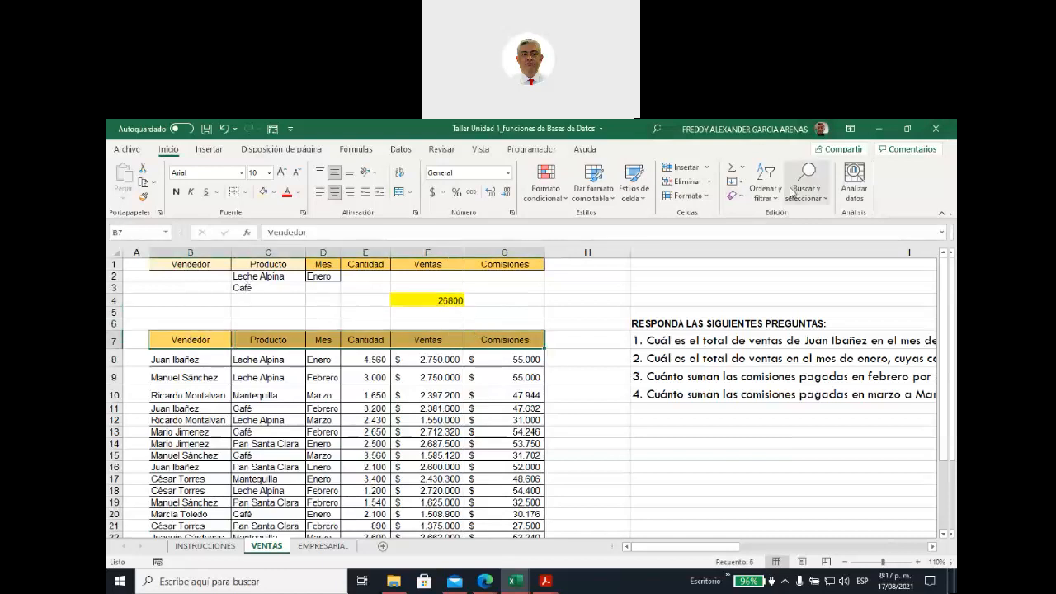
{"action": "left_click", "coordinate": [765, 187]}
{"action": "left_click", "coordinate": [779, 266]}
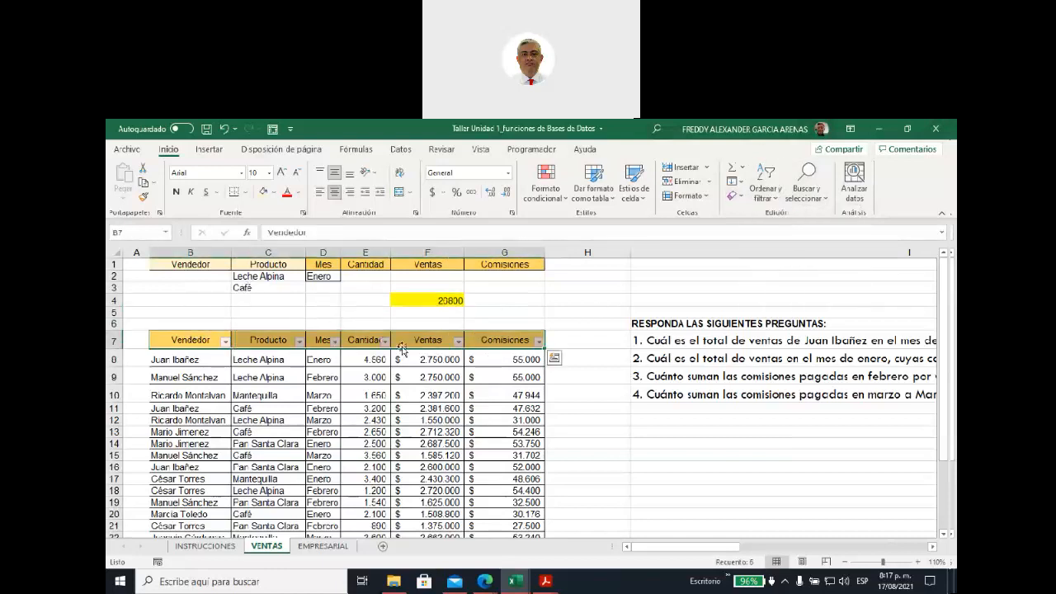
{"action": "left_click", "coordinate": [298, 343]}
{"action": "left_click", "coordinate": [165, 468]}
{"action": "left_click", "coordinate": [165, 479]}
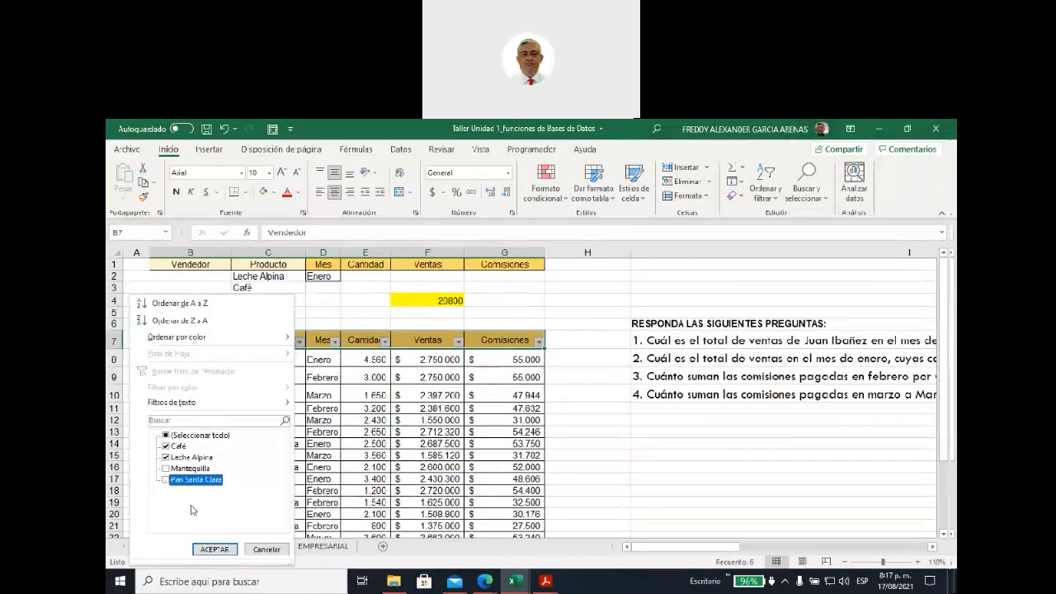
{"action": "left_click", "coordinate": [215, 550]}
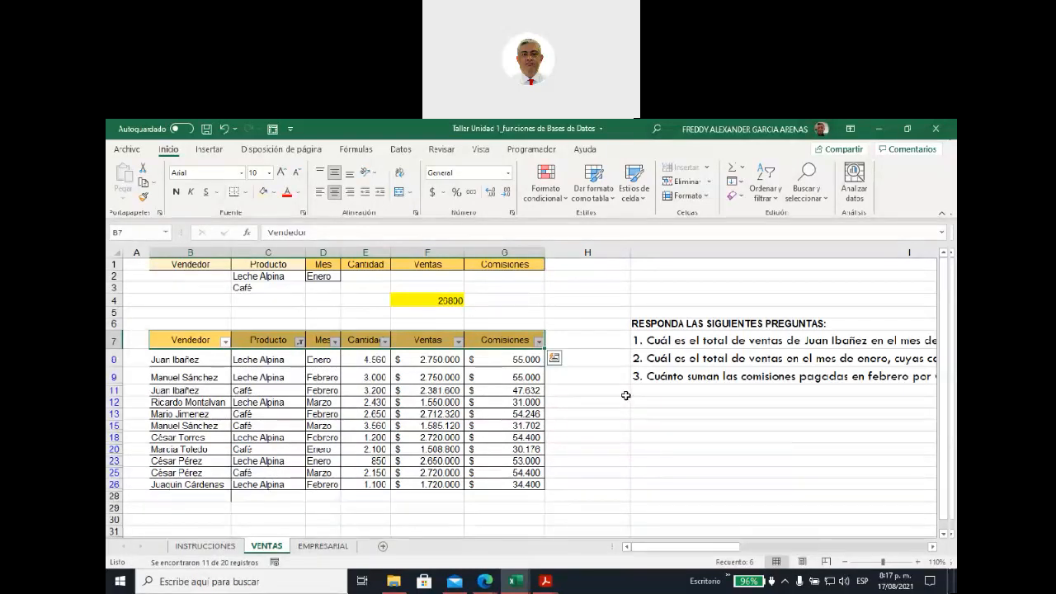
Check the sum of the filtered Cantidad values, and clear the Producto filter
{"action": "left_click_drag", "start_coordinate": [358, 359], "coordinate": [367, 485]}
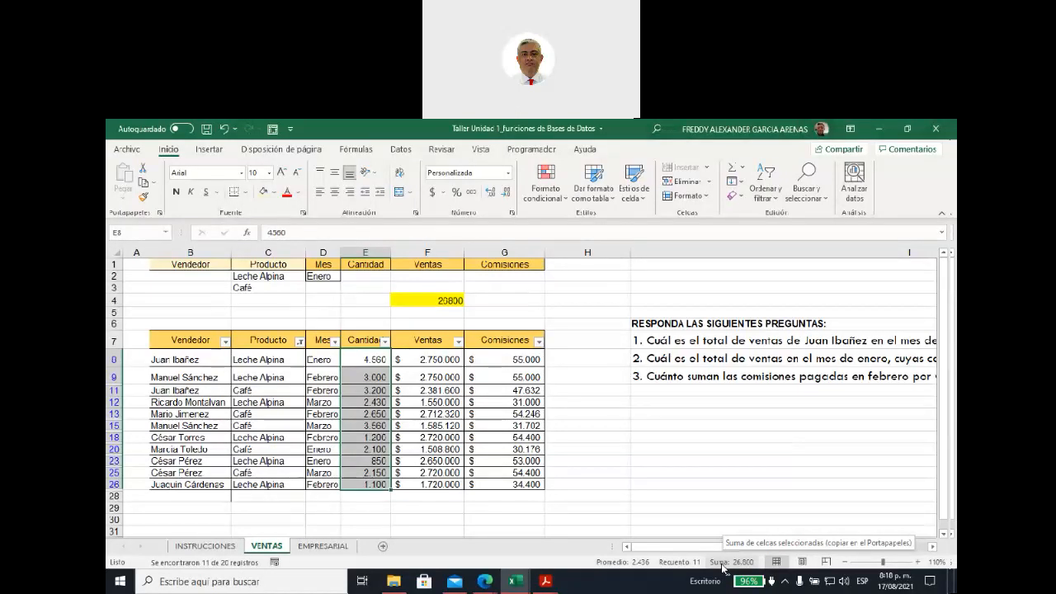
{"action": "left_click", "coordinate": [300, 344]}
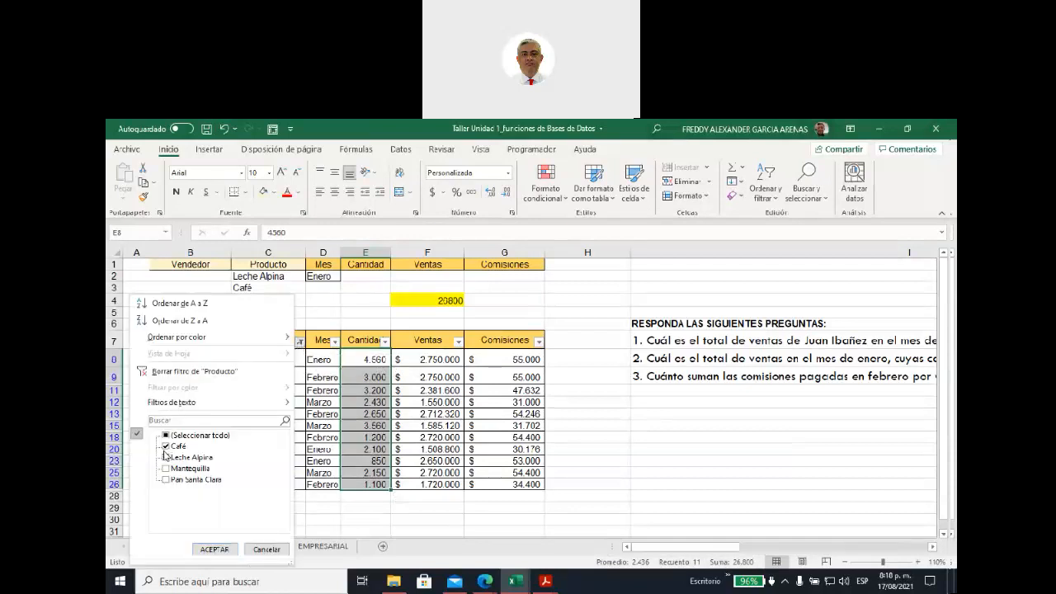
{"action": "left_click", "coordinate": [187, 372]}
{"action": "left_click", "coordinate": [594, 299]}
Clear the formula in F4 along with the Producto criteria in C2:C3 and the Mes criterion in D2
{"action": "left_click", "coordinate": [454, 300]}
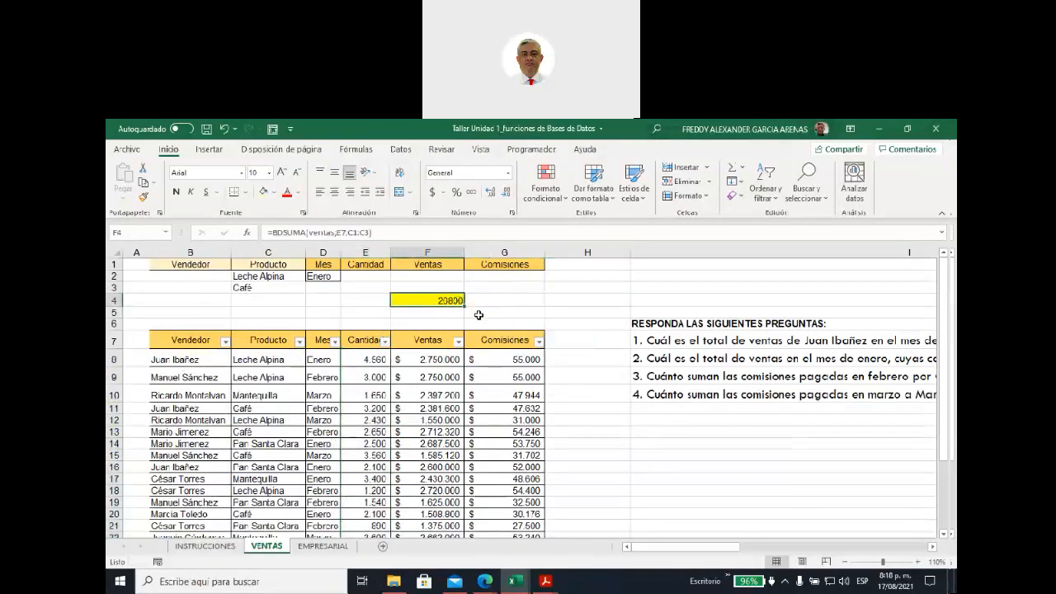
{"action": "key", "text": "Delete"}
{"action": "left_click_drag", "start_coordinate": [259, 277], "coordinate": [259, 287]}
{"action": "key", "text": "Delete"}
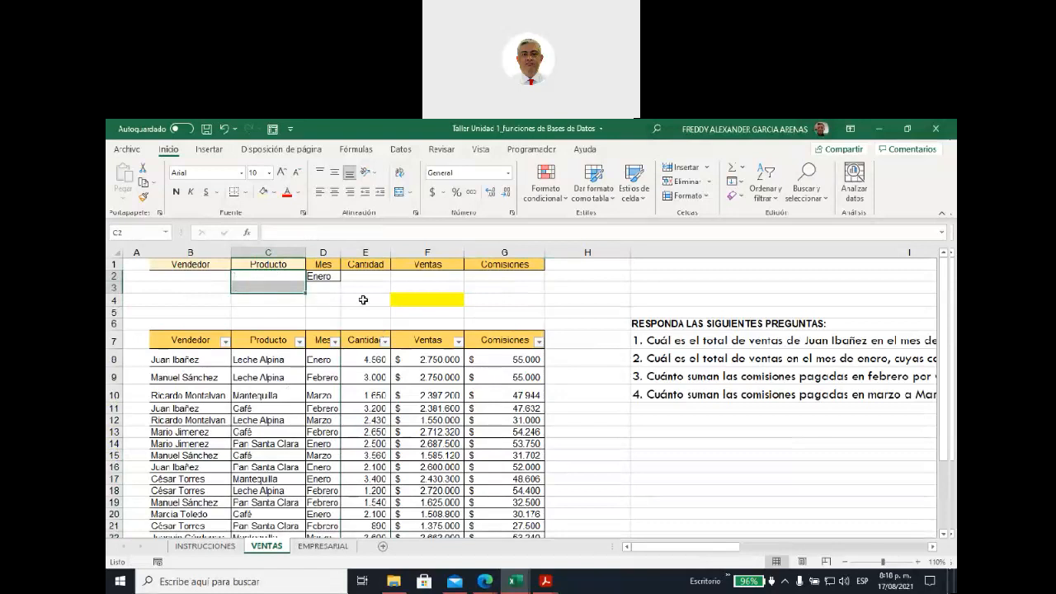
{"action": "left_click", "coordinate": [546, 297]}
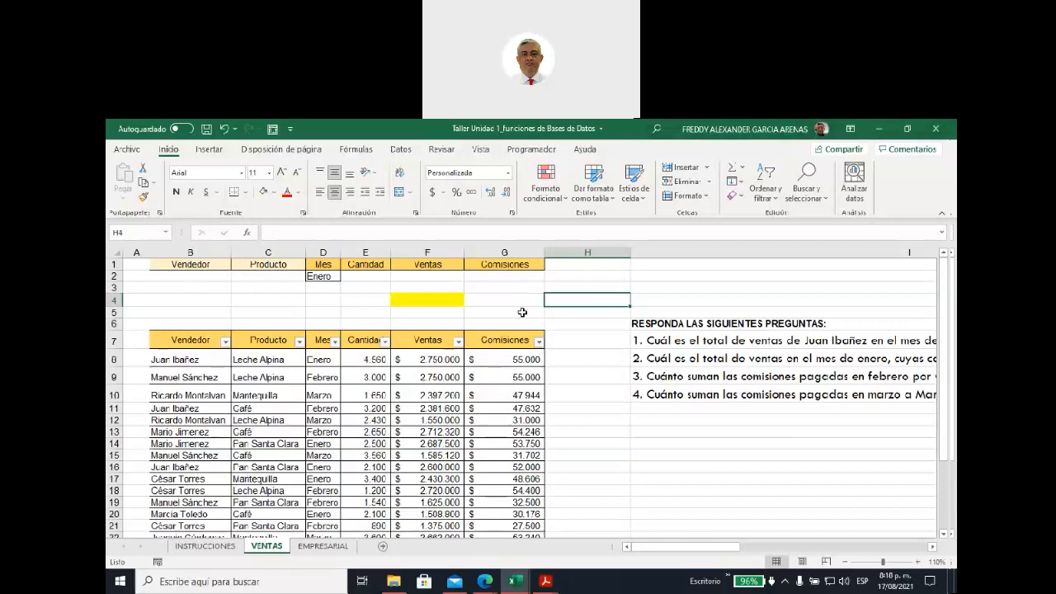
{"action": "left_click", "coordinate": [326, 279]}
{"action": "key", "text": "Delete"}
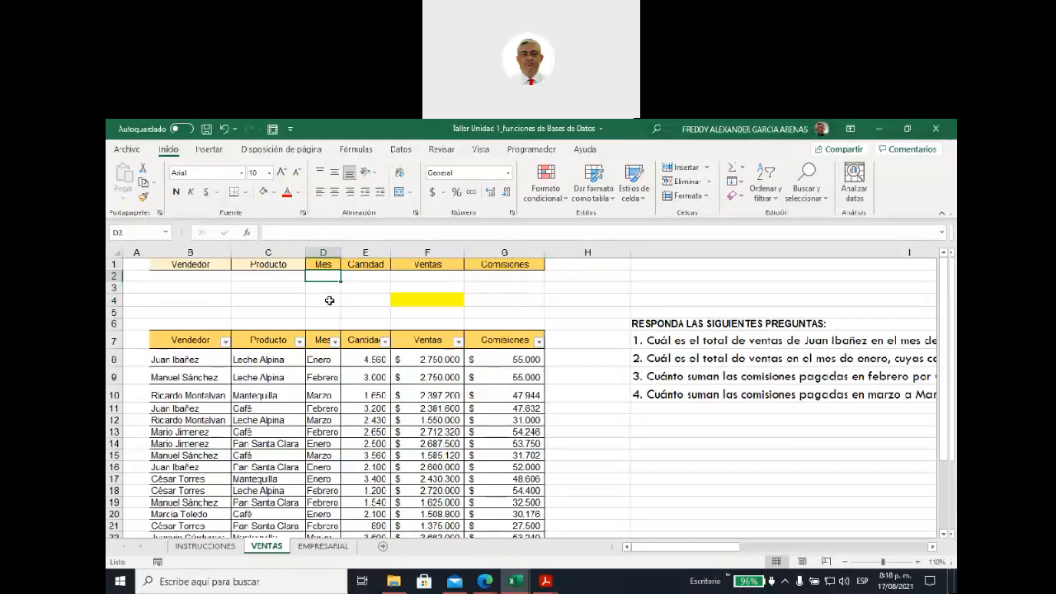
Enter the full name of the seller from the table's first record as the Vendedor criterion in B2
{"action": "left_click", "coordinate": [198, 278]}
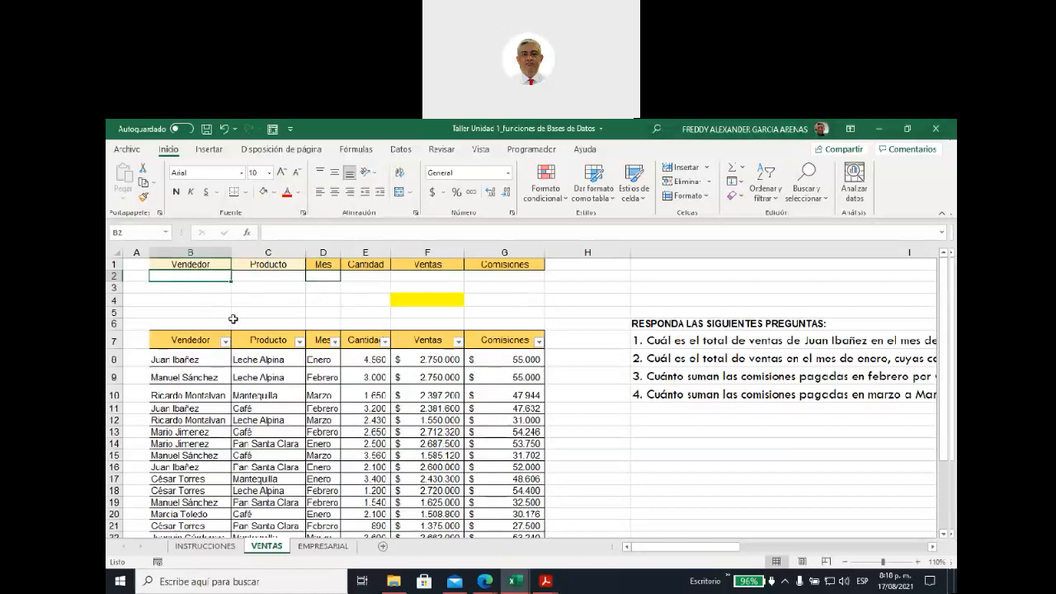
{"action": "type", "text": "Juan I"}
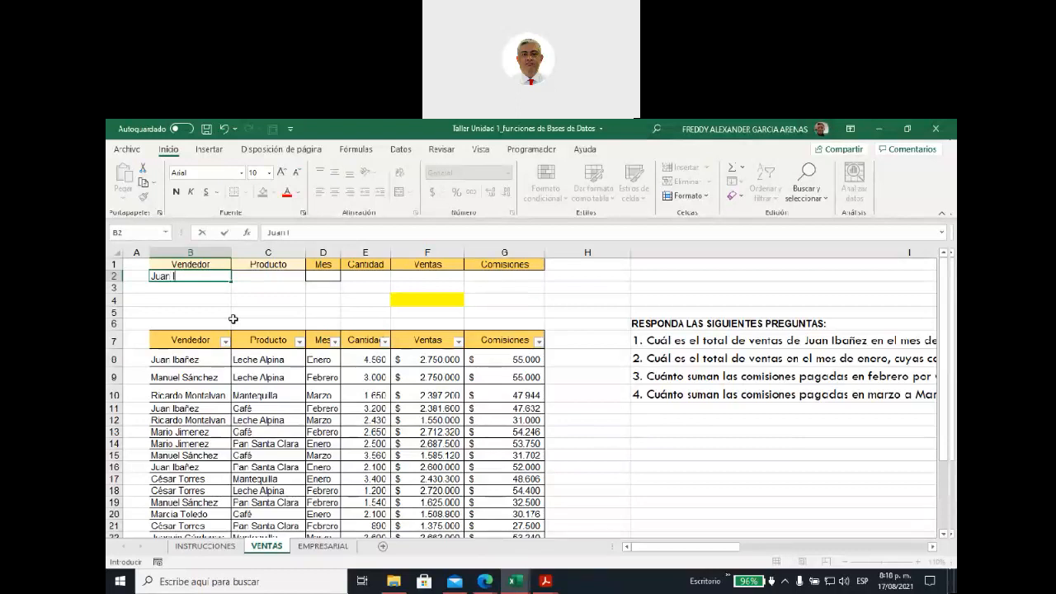
{"action": "type", "text": "bañez"}
{"action": "left_click", "coordinate": [282, 313]}
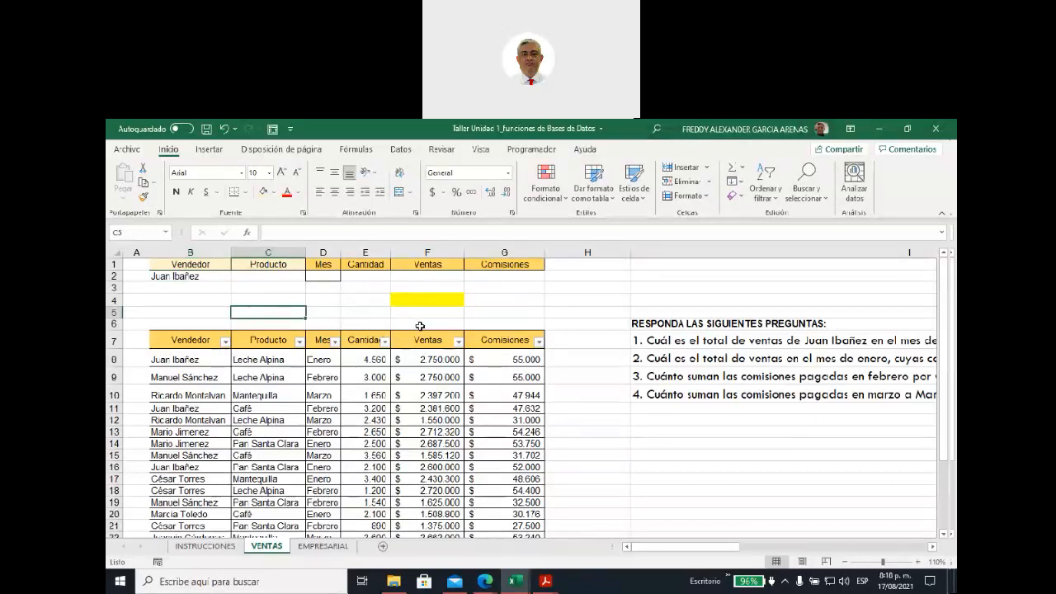
Enter >2000000 as the Ventas criterion in F2
{"action": "left_click_drag", "start_coordinate": [425, 339], "coordinate": [425, 528]}
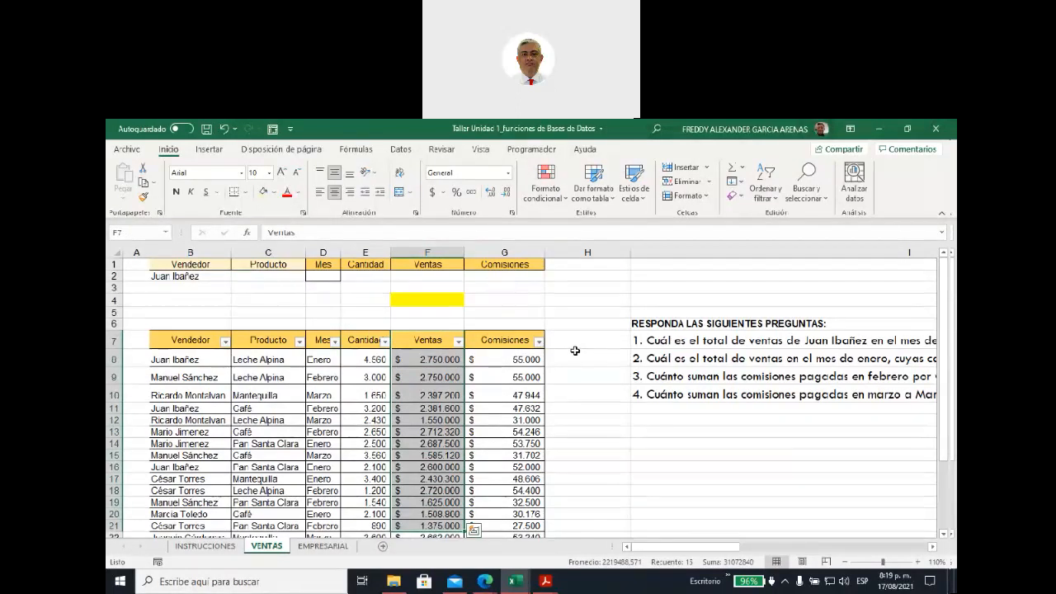
{"action": "left_click", "coordinate": [427, 278]}
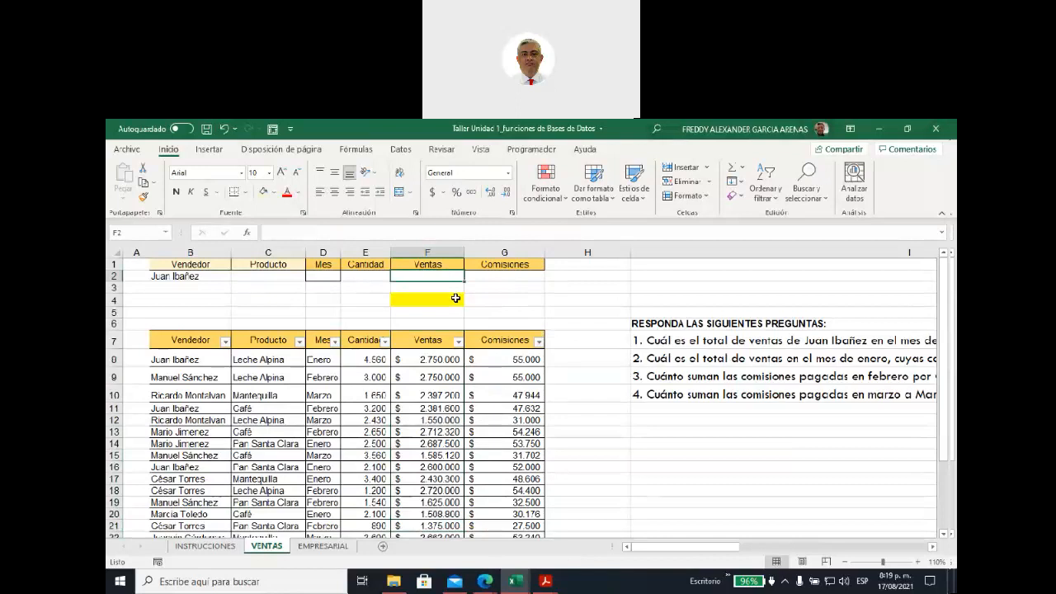
{"action": "type", "text": ">"}
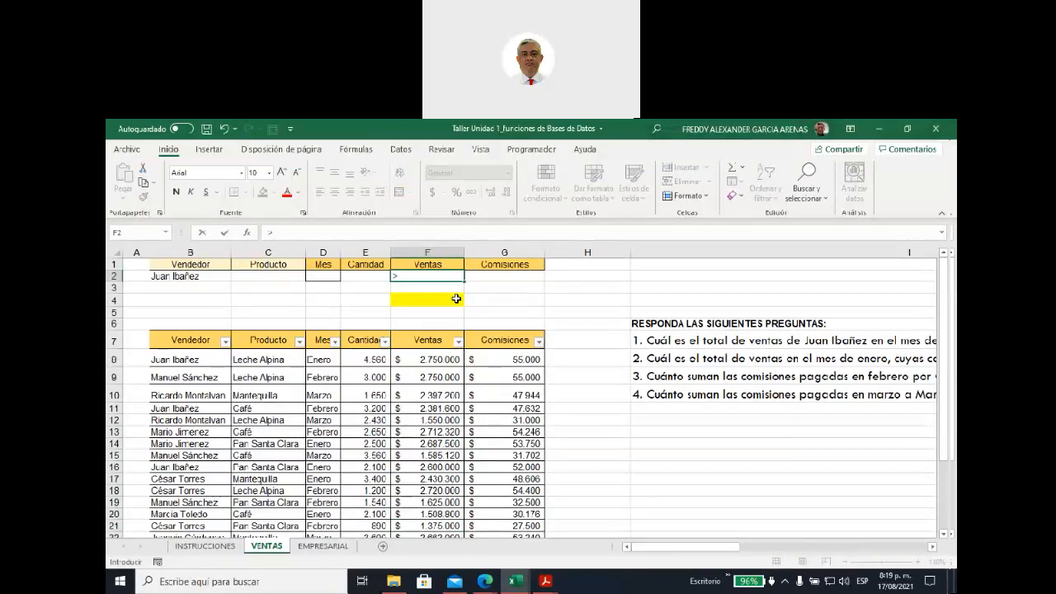
{"action": "type", "text": "2000000"}
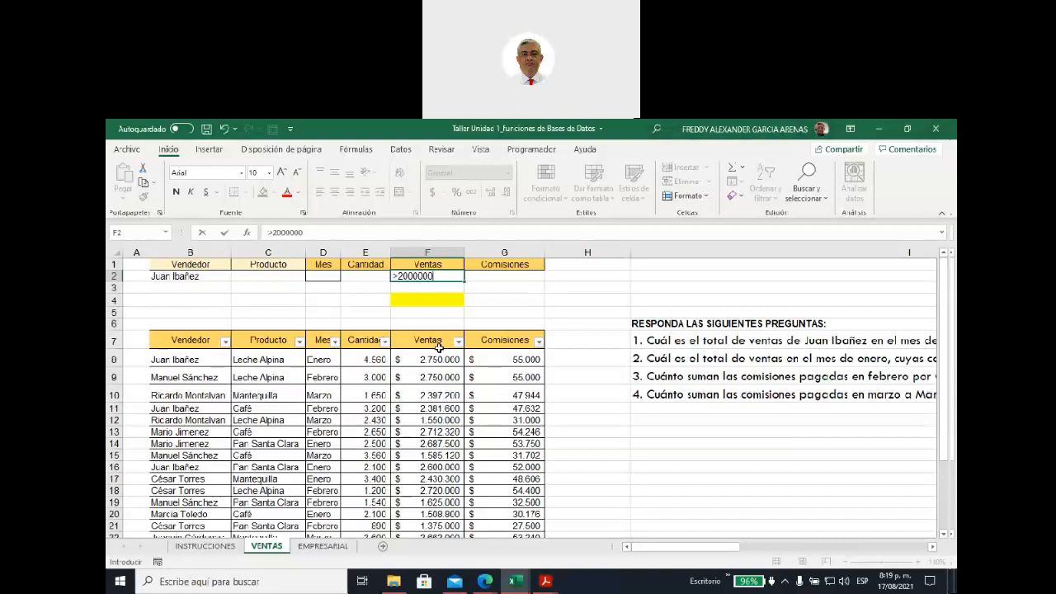
Review the Ventas amounts and change the Ventas criterion in F2 to >=2600000
{"action": "scroll", "coordinate": [438, 376], "scroll_direction": "down", "scroll_amount": 2}
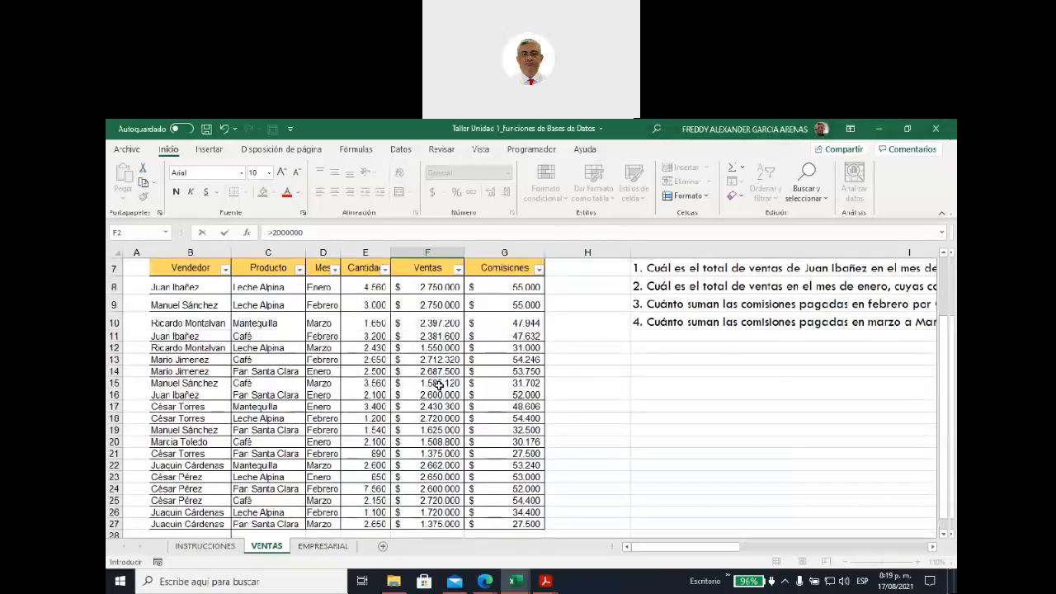
{"action": "scroll", "coordinate": [438, 385], "scroll_direction": "down", "scroll_amount": 3}
{"action": "scroll", "coordinate": [438, 386], "scroll_direction": "up", "scroll_amount": 2}
{"action": "scroll", "coordinate": [438, 386], "scroll_direction": "up", "scroll_amount": 1}
{"action": "scroll", "coordinate": [438, 384], "scroll_direction": "up", "scroll_amount": 2}
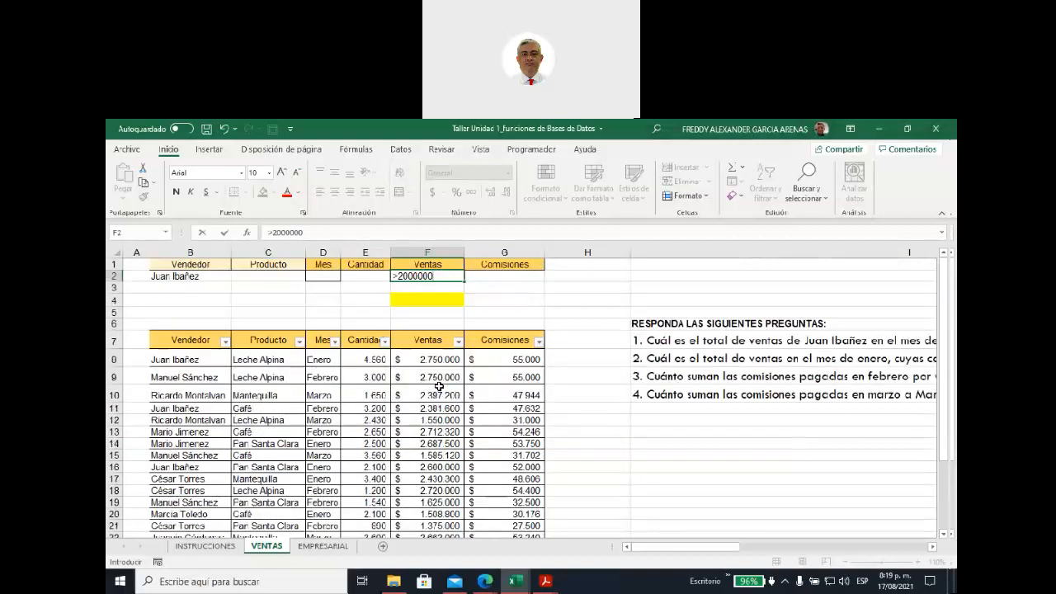
{"action": "left_click", "coordinate": [404, 275]}
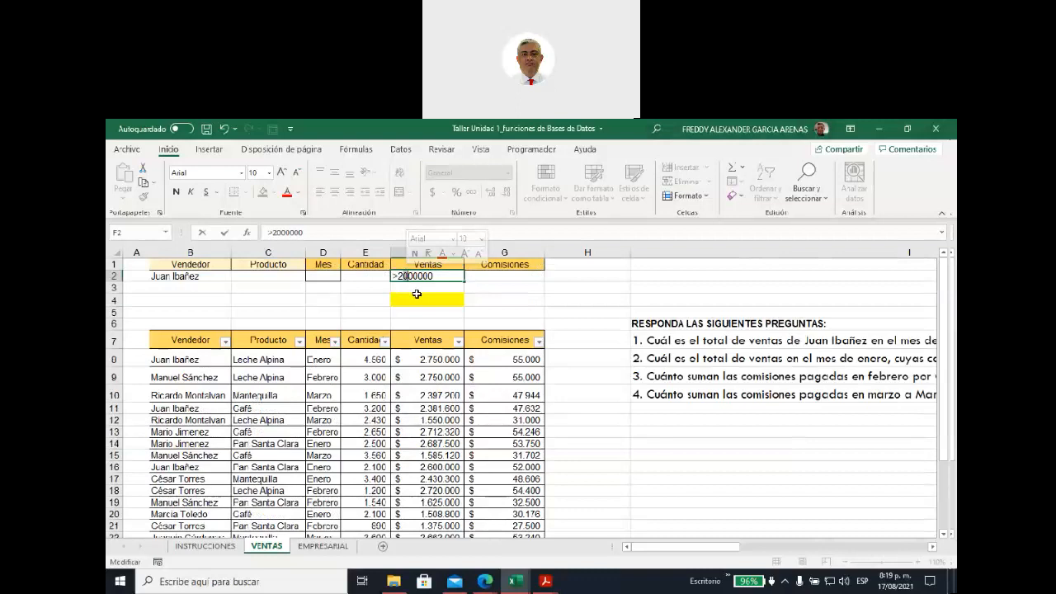
{"action": "key", "text": "BackSpace"}
{"action": "type", "text": "5"}
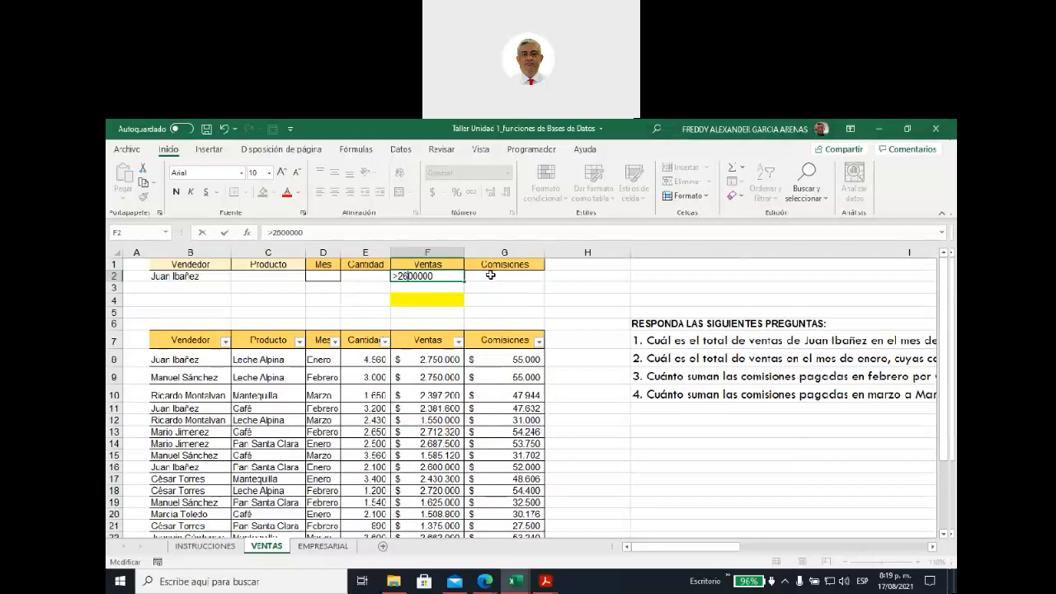
{"action": "left_click", "coordinate": [399, 276]}
{"action": "type", "text": "="}
{"action": "left_click", "coordinate": [490, 288]}
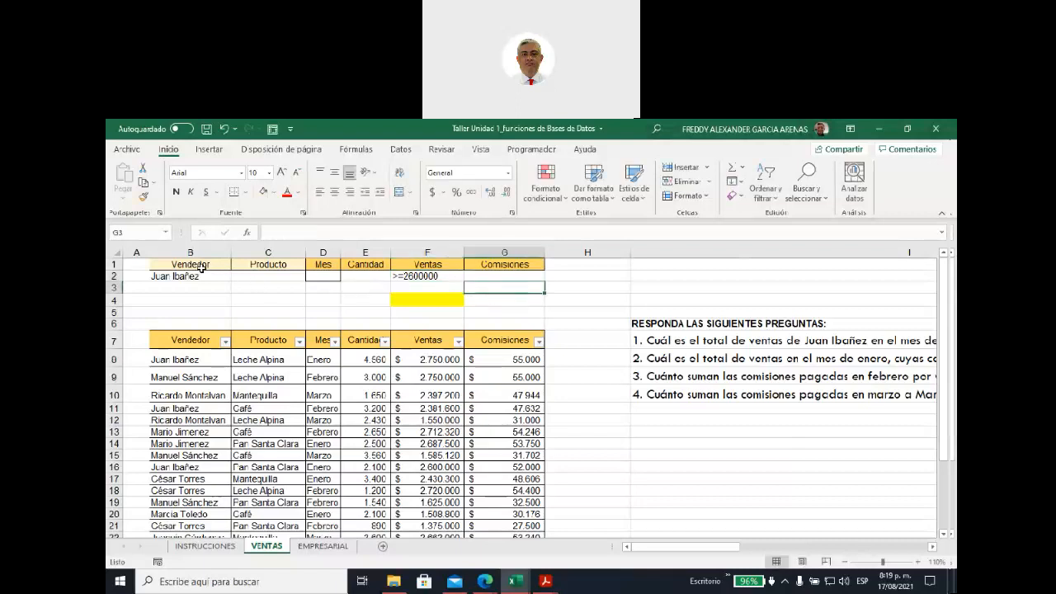
Check the Vendedor and Ventas criteria and start a BDSUMA formula in F4 with the named range ventas as database
{"action": "left_click_drag", "start_coordinate": [202, 263], "coordinate": [201, 276]}
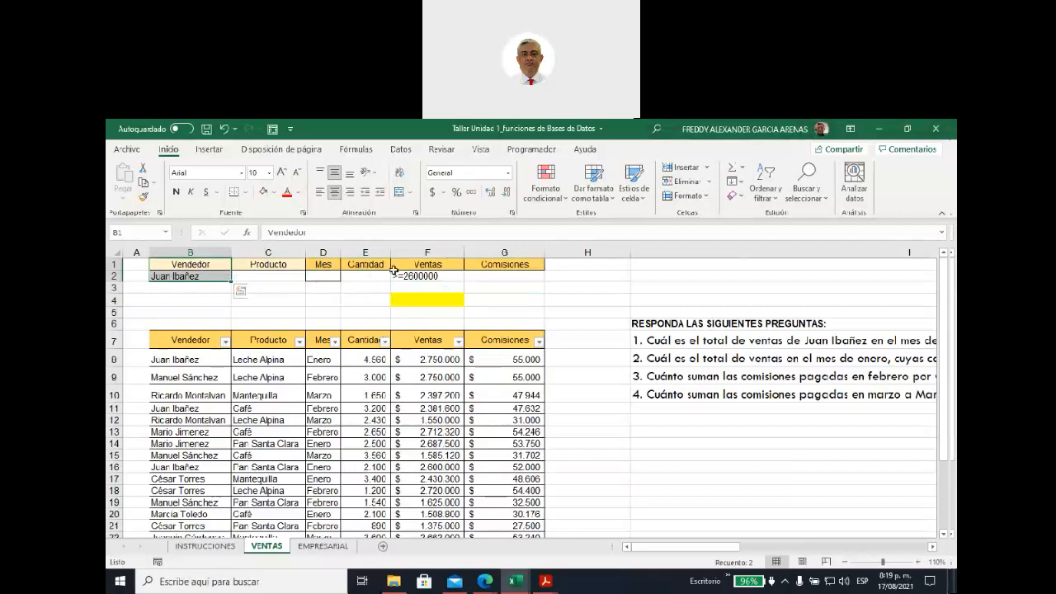
{"action": "left_click_drag", "start_coordinate": [404, 265], "coordinate": [408, 277]}
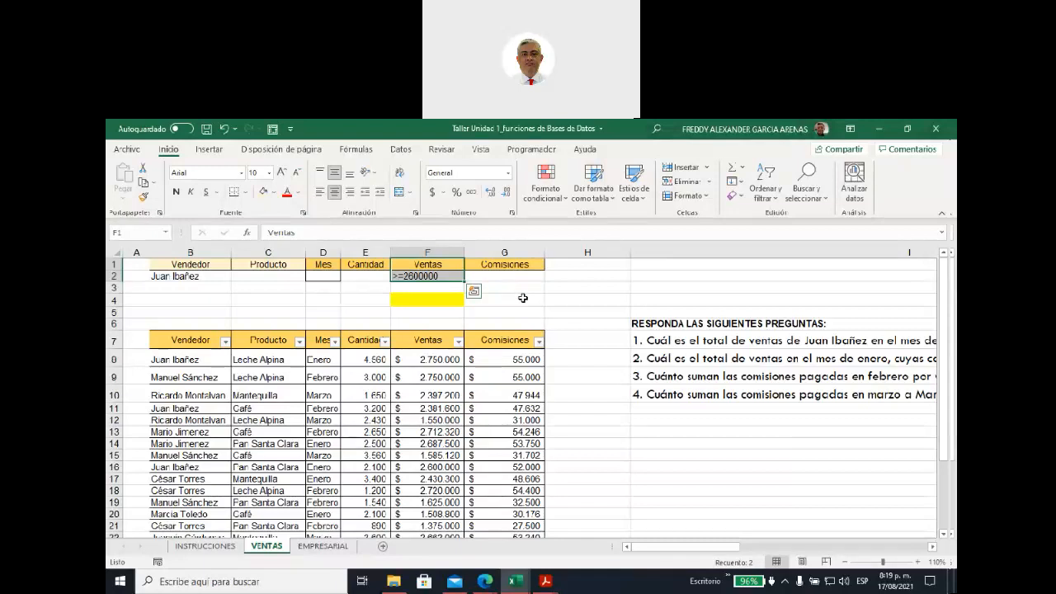
{"action": "left_click", "coordinate": [438, 302]}
{"action": "type", "text": "="}
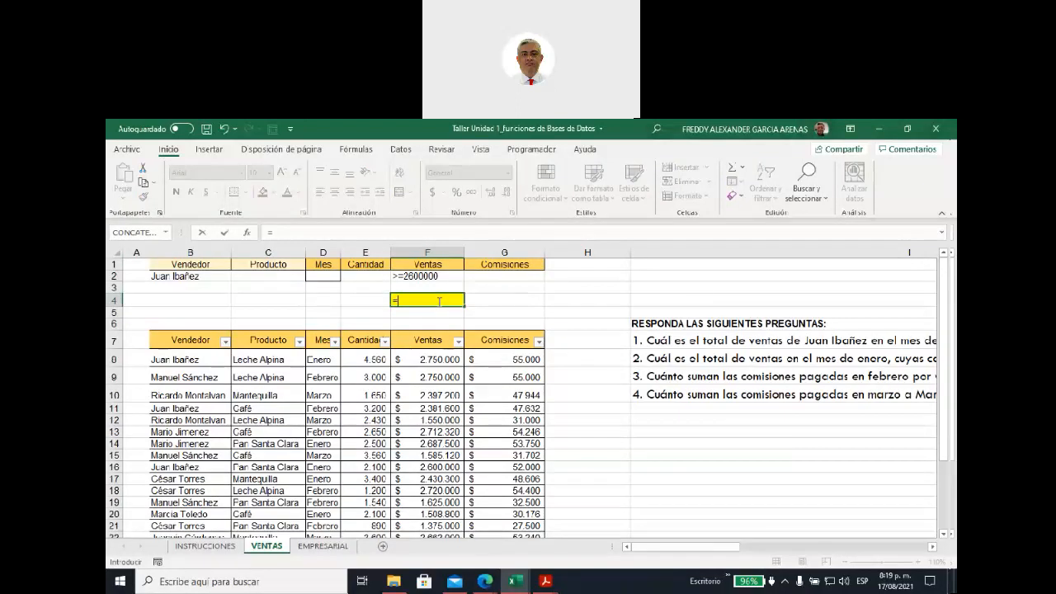
{"action": "type", "text": "b"}
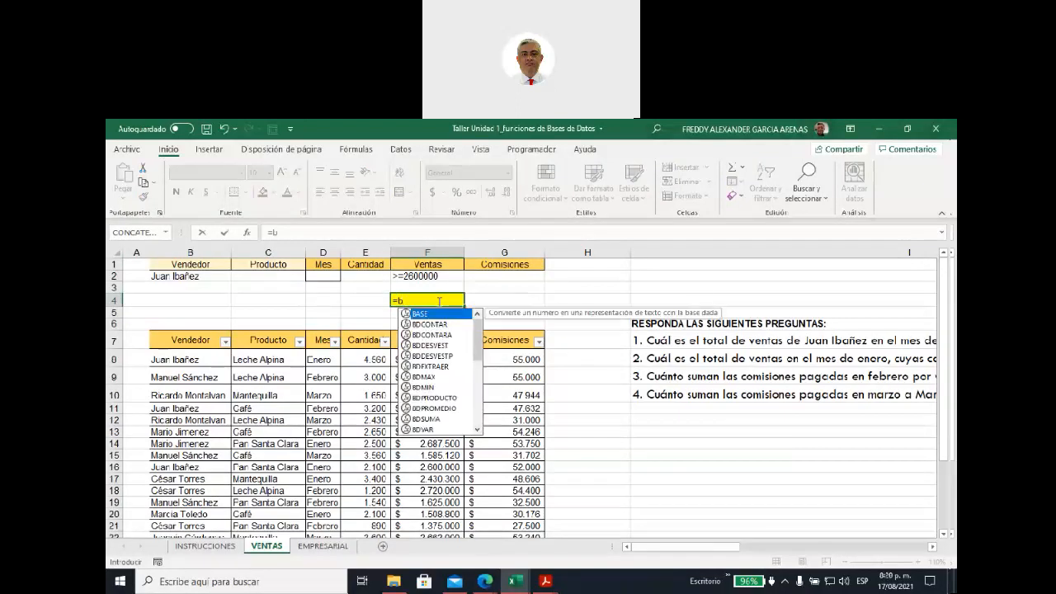
{"action": "type", "text": "d"}
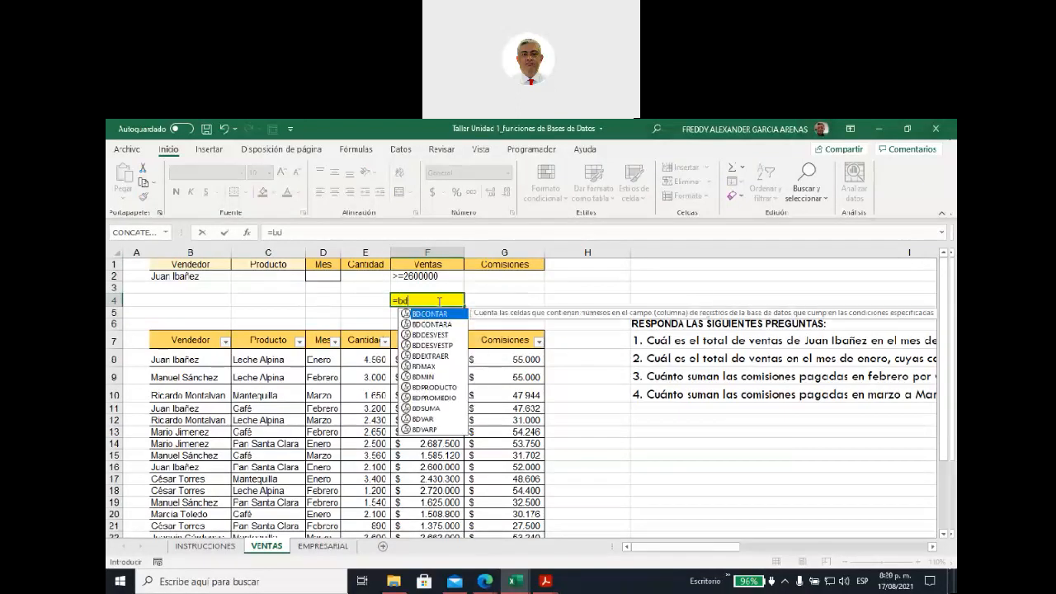
{"action": "left_click", "coordinate": [425, 409]}
{"action": "double_click", "coordinate": [425, 409]}
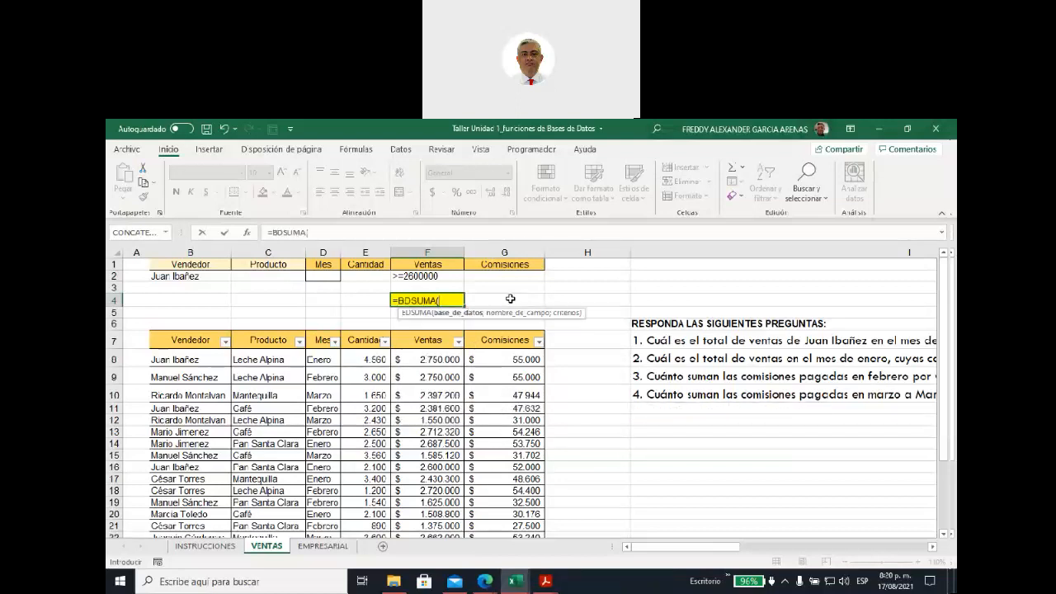
{"action": "type", "text": "vent"}
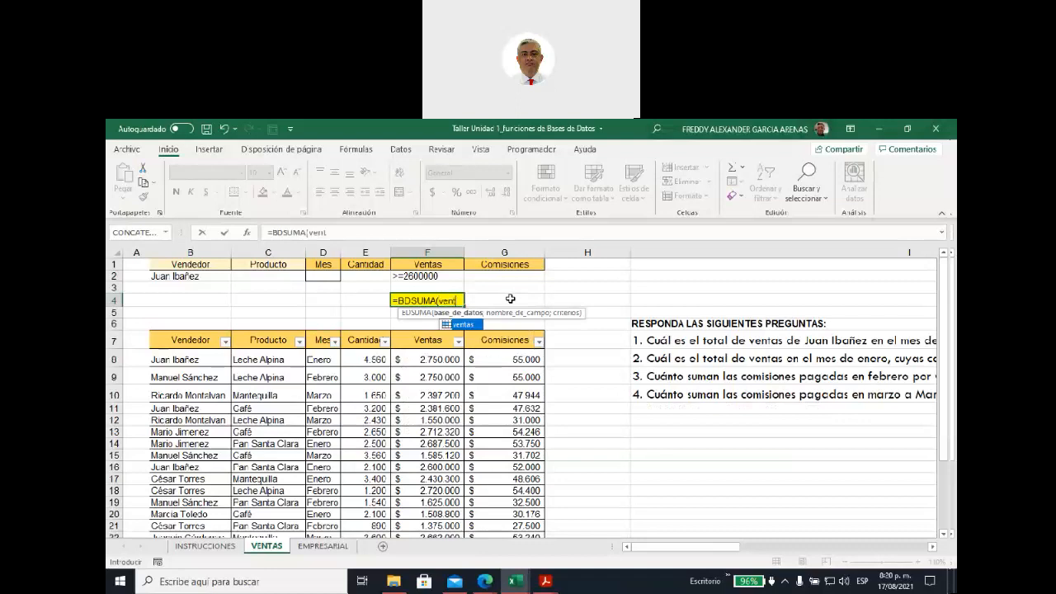
{"action": "double_click", "coordinate": [464, 325]}
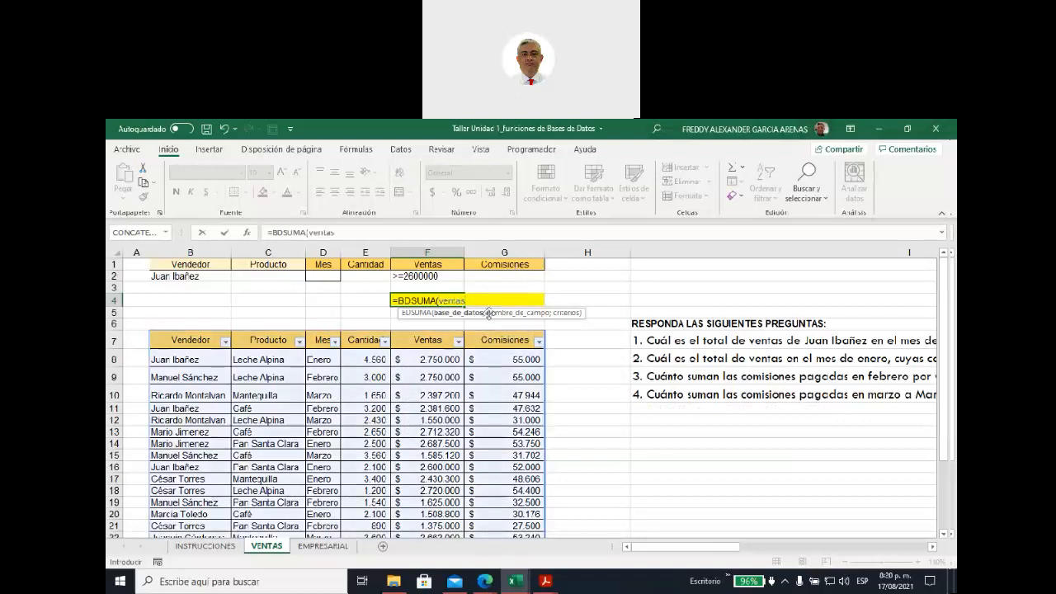
Complete the BDSUMA formula in F4 with F7 as the field and B1:F2 as the criteria range
{"action": "type", "text": ";"}
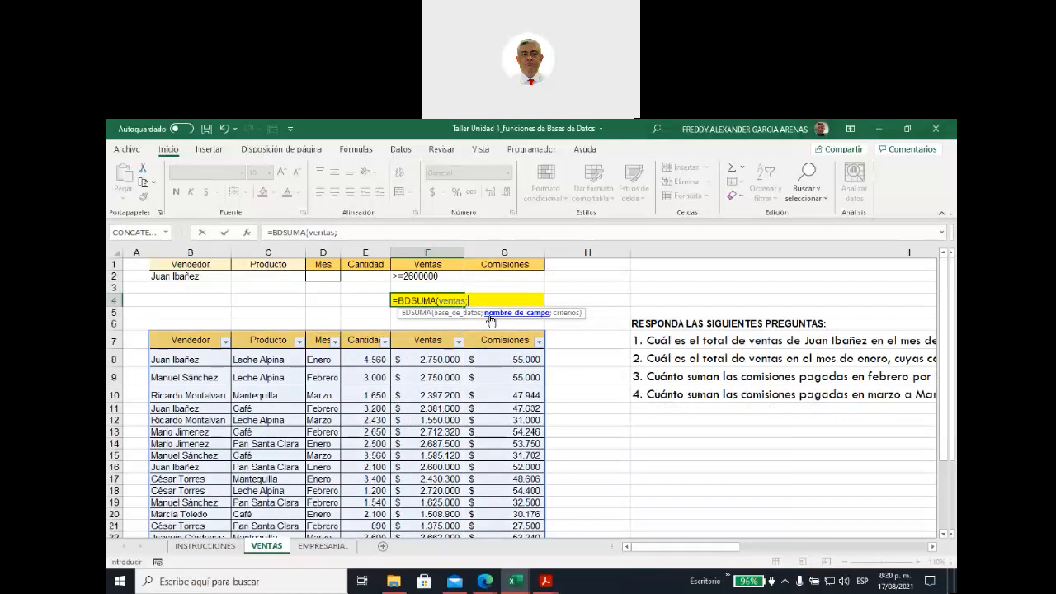
{"action": "left_click", "coordinate": [423, 342]}
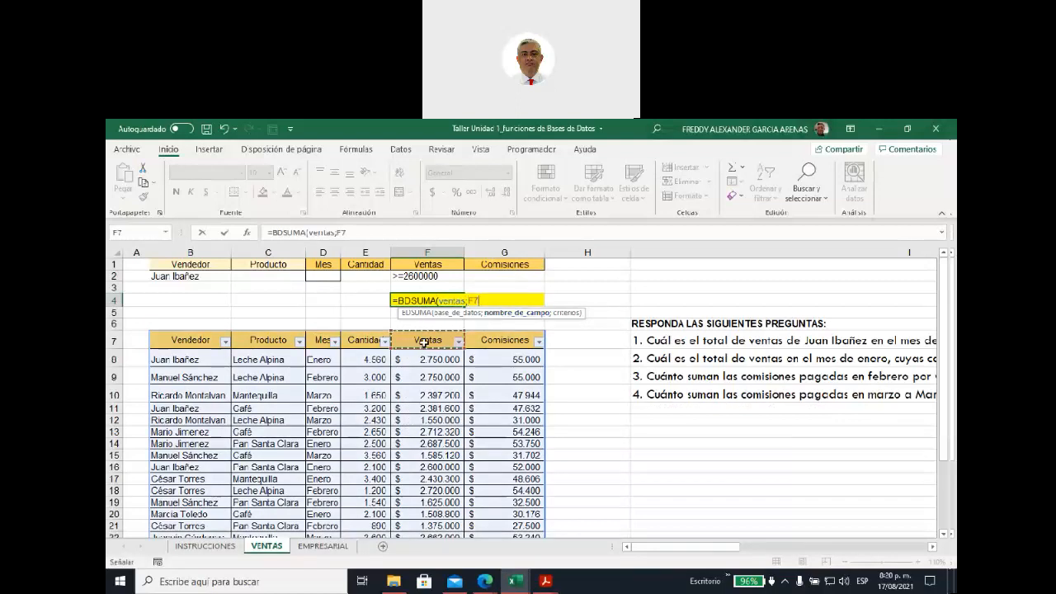
{"action": "type", "text": ";"}
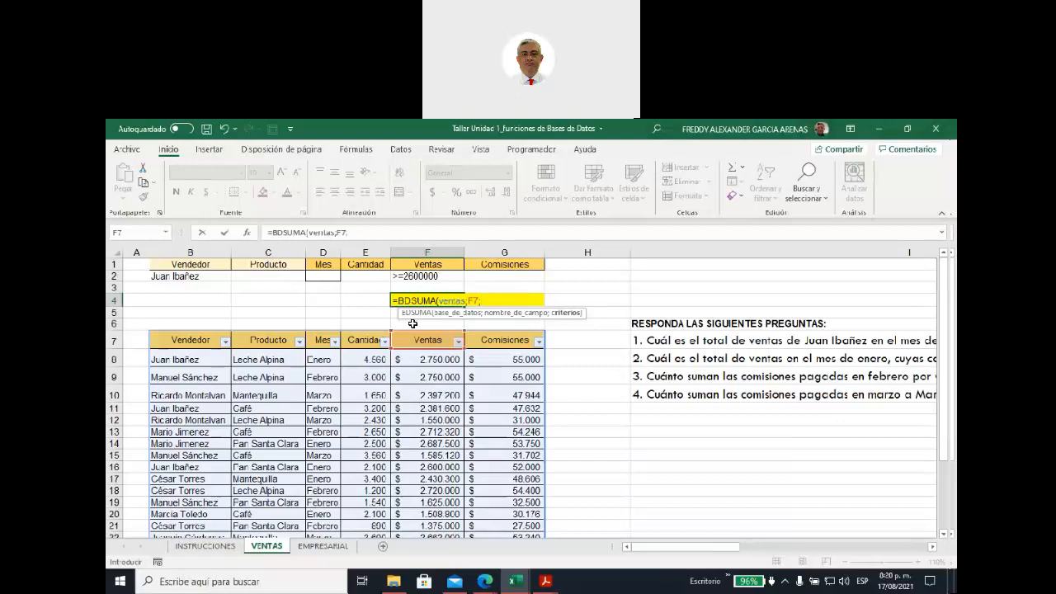
{"action": "left_click_drag", "start_coordinate": [176, 264], "coordinate": [421, 277]}
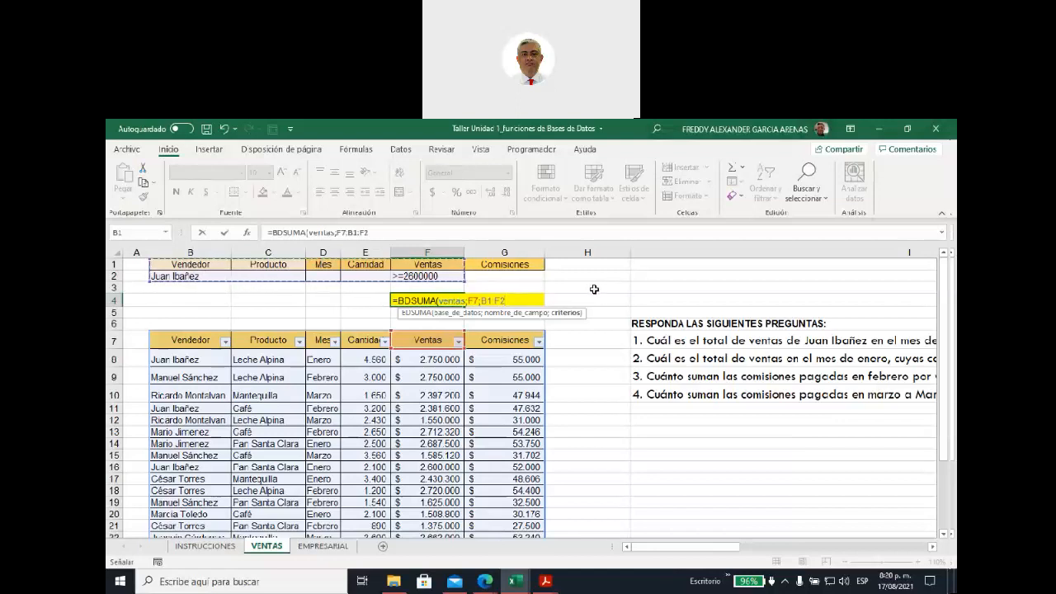
{"action": "type", "text": ")"}
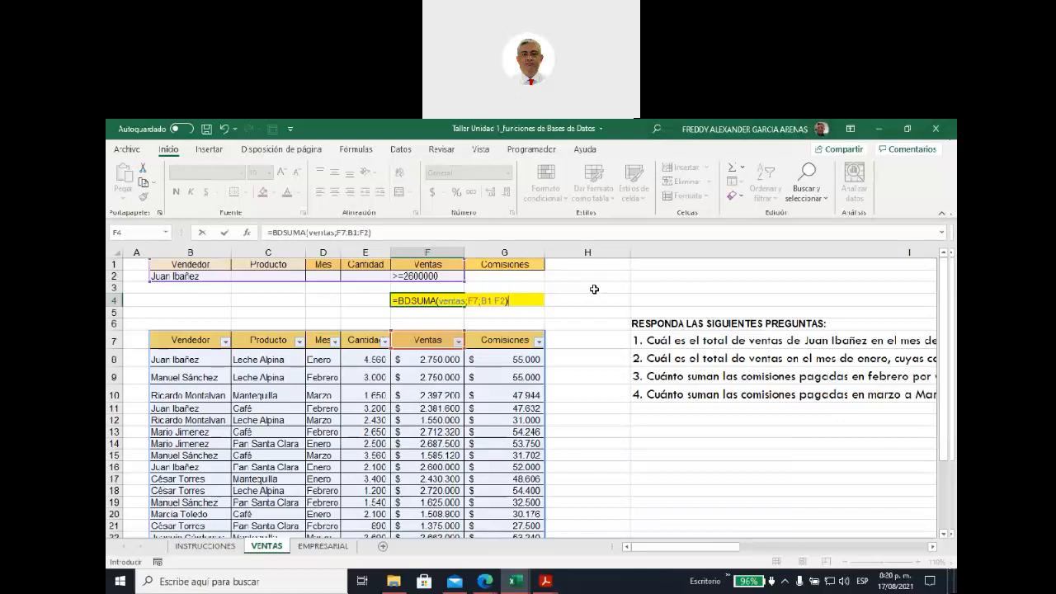
{"action": "key", "text": "Return"}
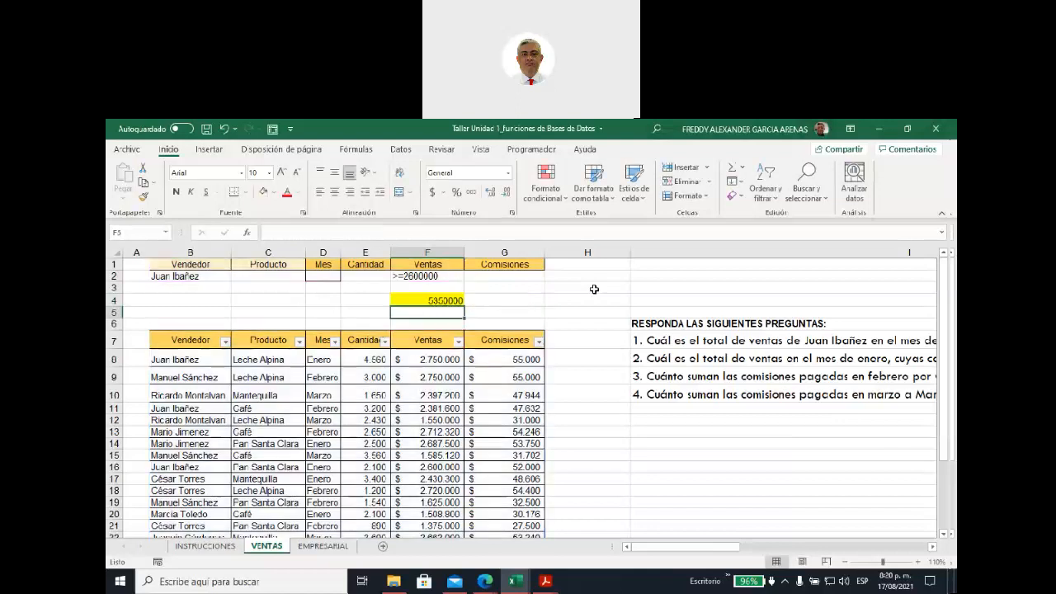
{"action": "left_click", "coordinate": [432, 299]}
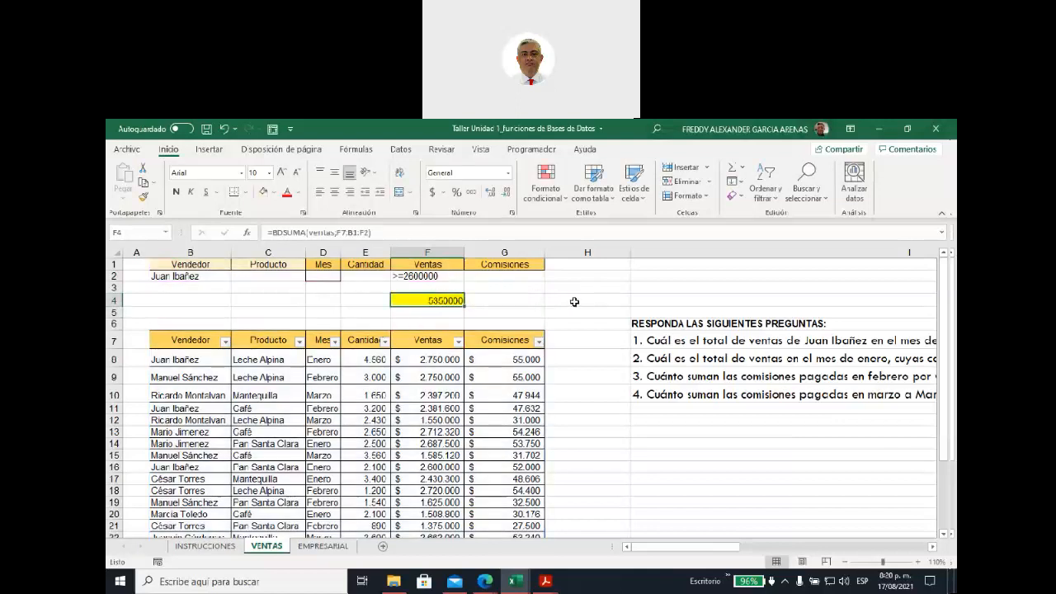
Filter the Vendedor column of the table to show only the seller named in B2
{"action": "left_click", "coordinate": [225, 341]}
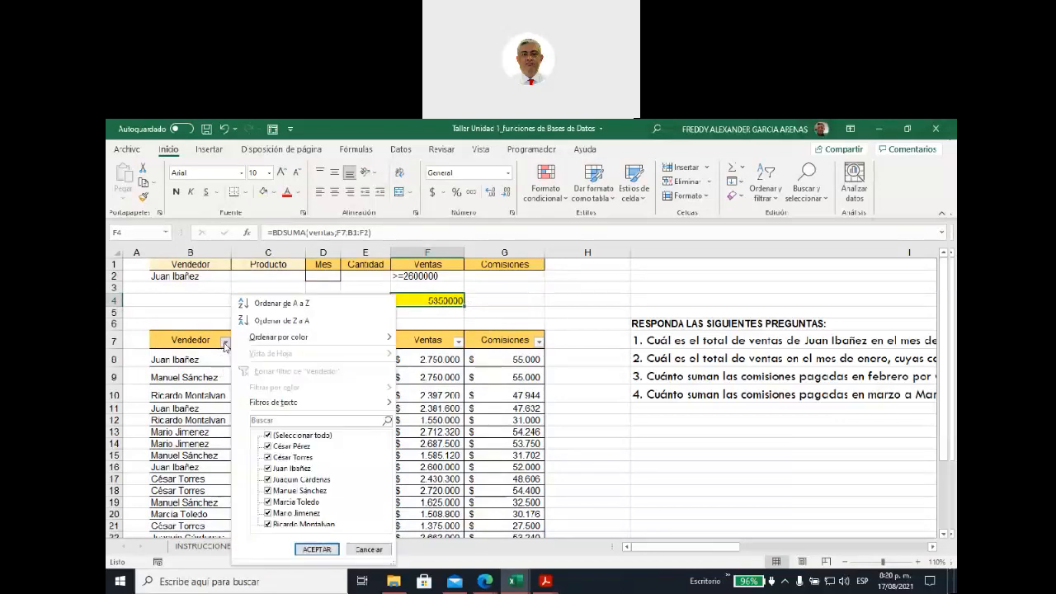
{"action": "left_click", "coordinate": [269, 436]}
{"action": "left_click", "coordinate": [268, 468]}
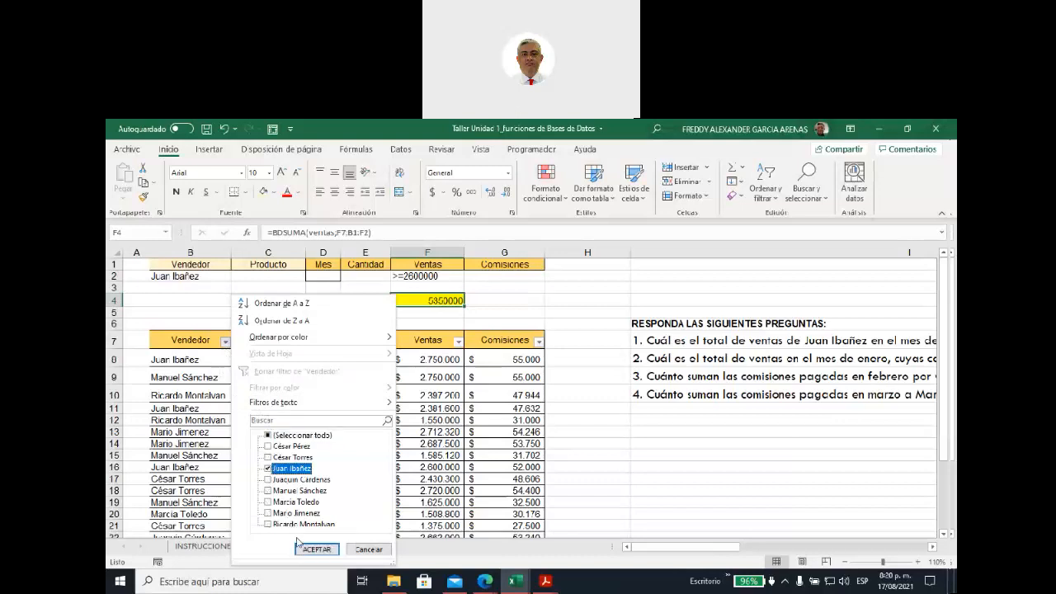
{"action": "left_click", "coordinate": [312, 549]}
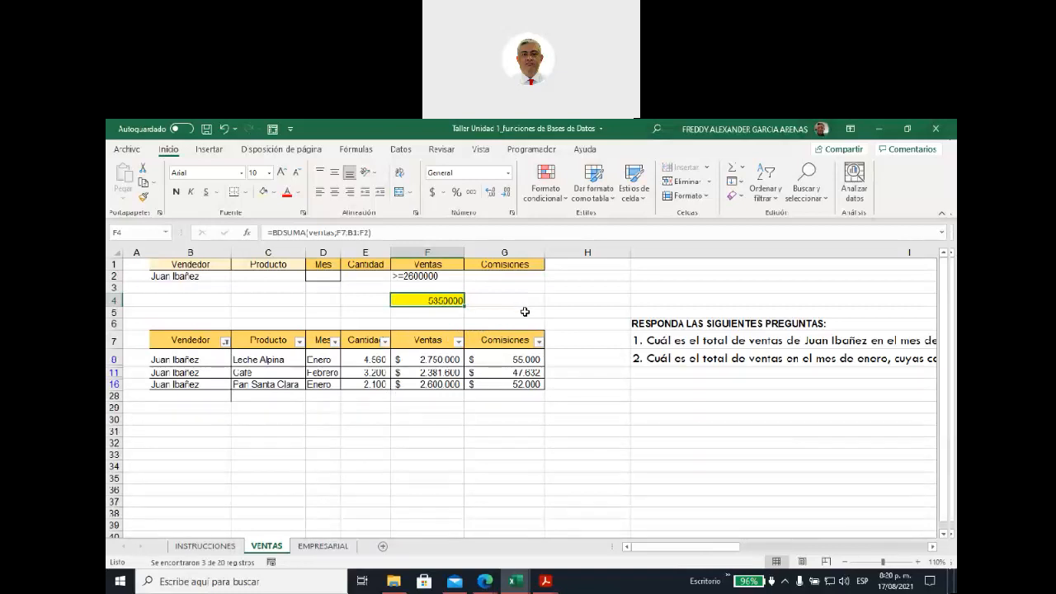
Filter the Ventas column to amounts greater than or equal to 2600000 and select the remaining amounts to check their sum
{"action": "left_click", "coordinate": [459, 341]}
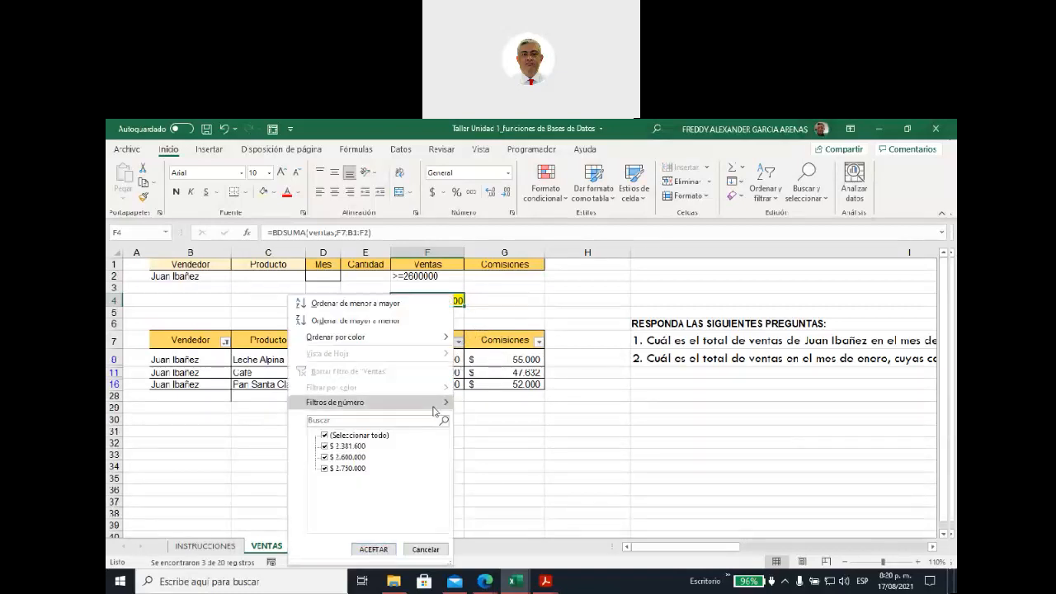
{"action": "mouse_move", "coordinate": [434, 411]}
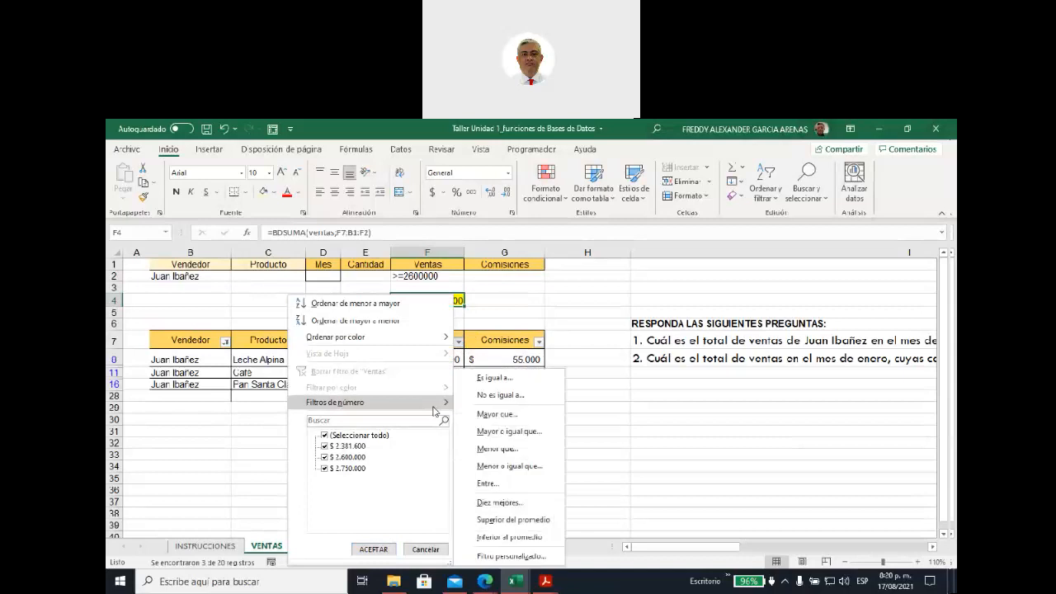
{"action": "left_click", "coordinate": [527, 435]}
{"action": "type", "text": "2600000"}
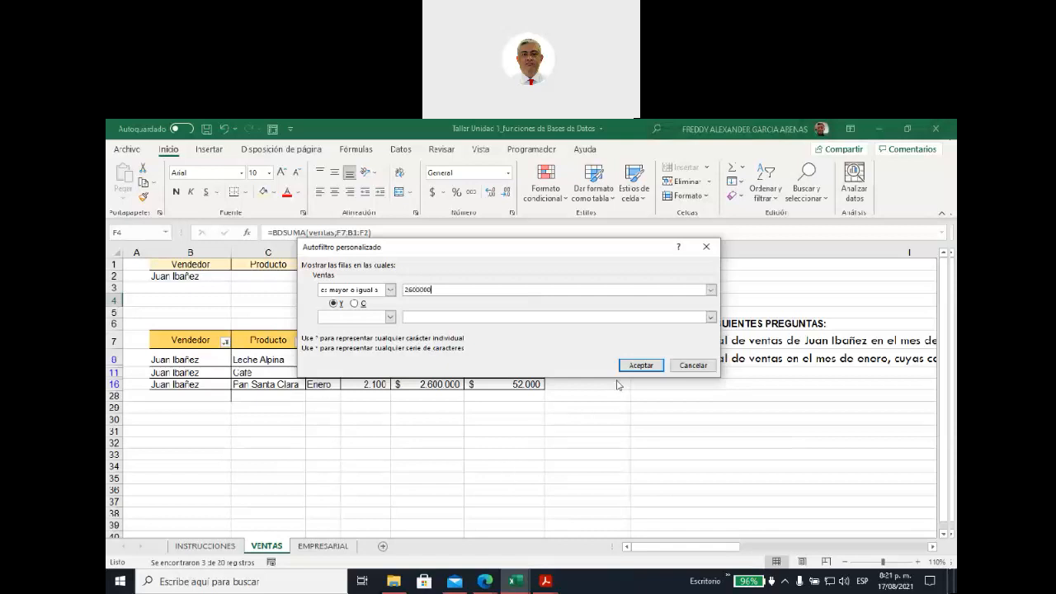
{"action": "left_click", "coordinate": [641, 365]}
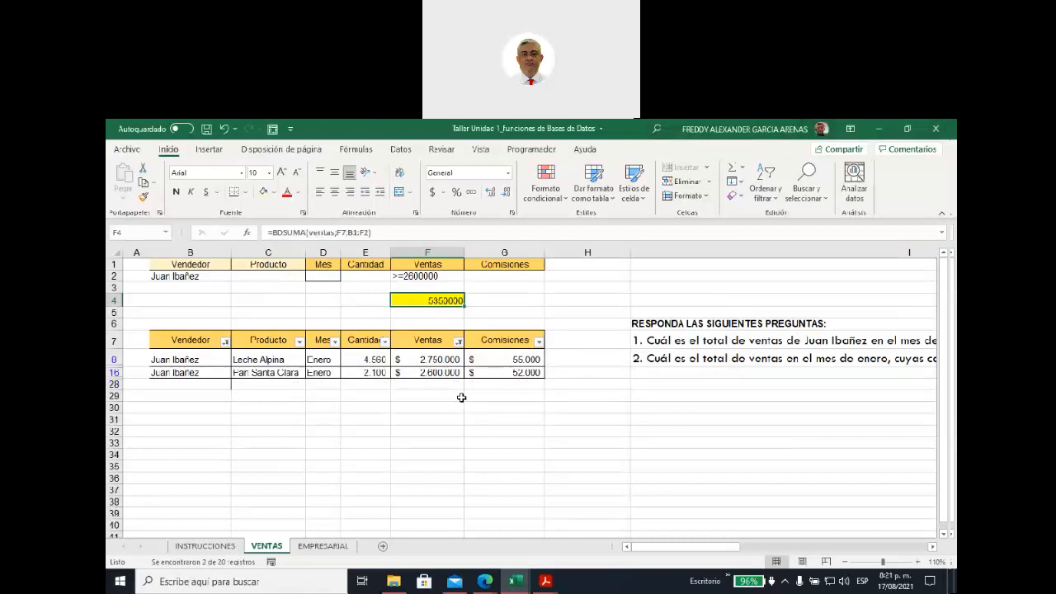
{"action": "left_click_drag", "start_coordinate": [426, 359], "coordinate": [427, 369]}
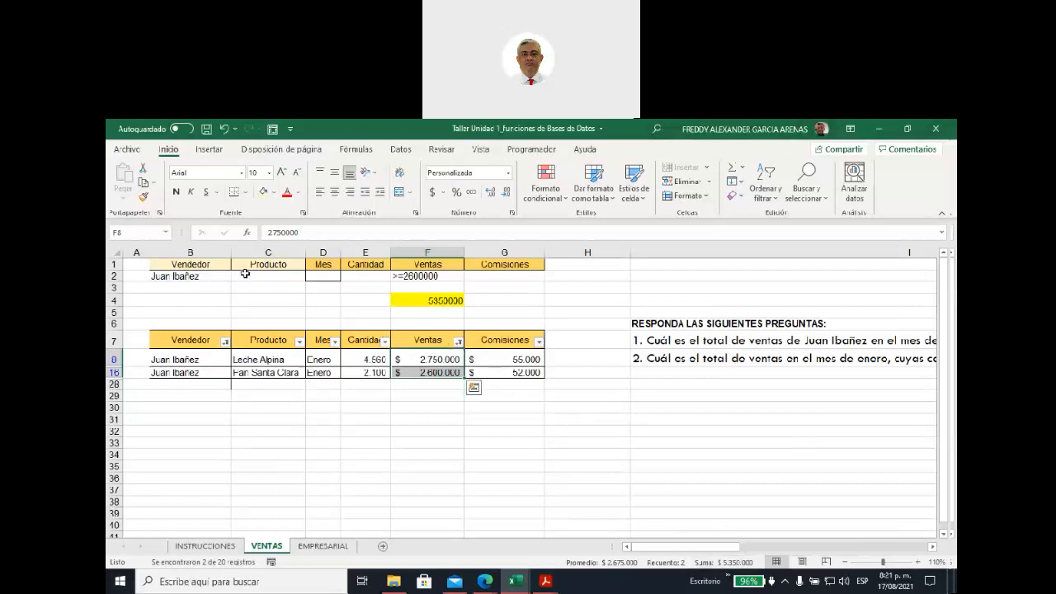
Copy the Vendedor criterion B1:B2 to B4:B5 and the Ventas criterion F1:F2 to C4:C5
{"action": "left_click_drag", "start_coordinate": [184, 264], "coordinate": [187, 275]}
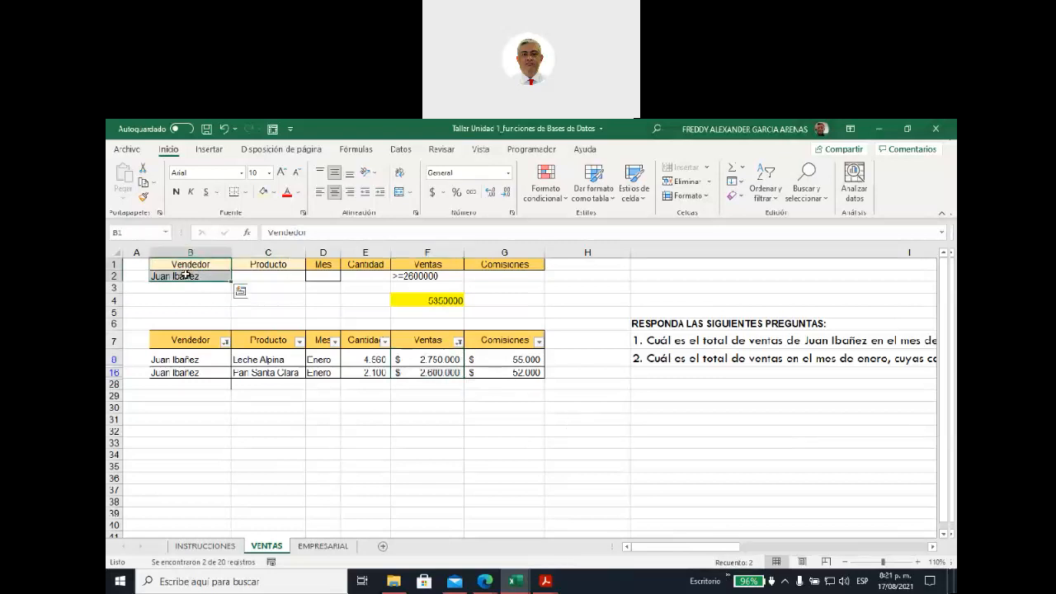
{"action": "key", "text": "ctrl+c"}
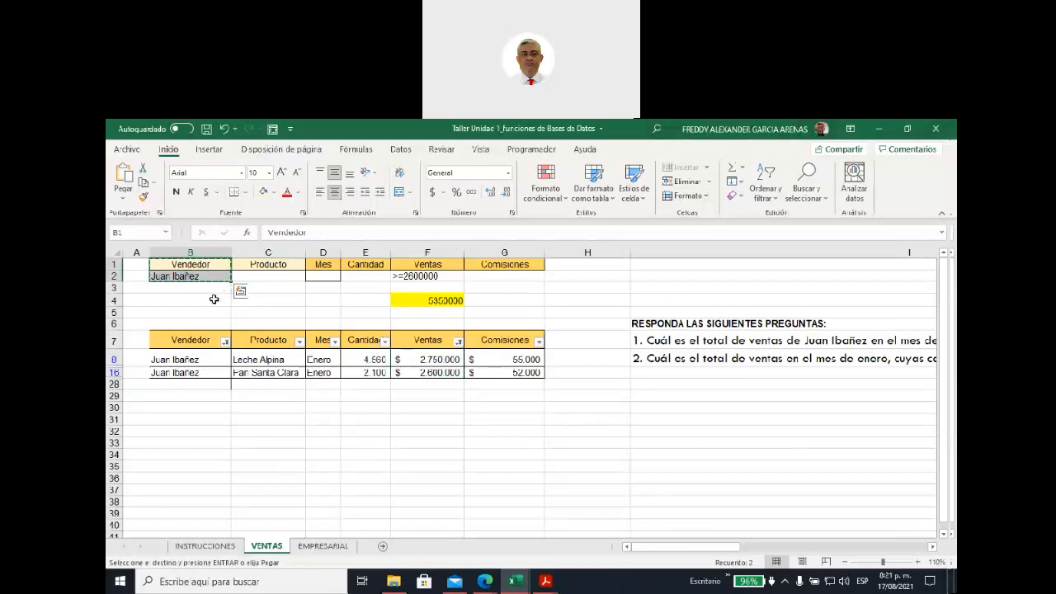
{"action": "left_click", "coordinate": [214, 298]}
{"action": "key", "text": "ctrl+v"}
{"action": "left_click_drag", "start_coordinate": [415, 264], "coordinate": [414, 275]}
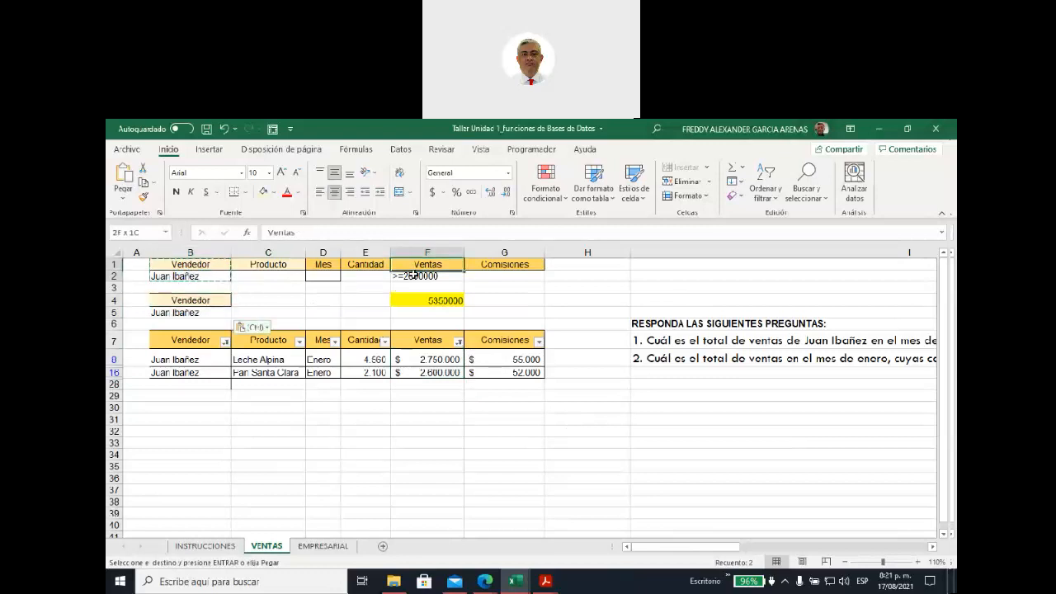
{"action": "key", "text": "ctrl+c"}
{"action": "left_click_drag", "start_coordinate": [266, 298], "coordinate": [266, 309]}
{"action": "key", "text": "ctrl+v"}
{"action": "left_click", "coordinate": [367, 316]}
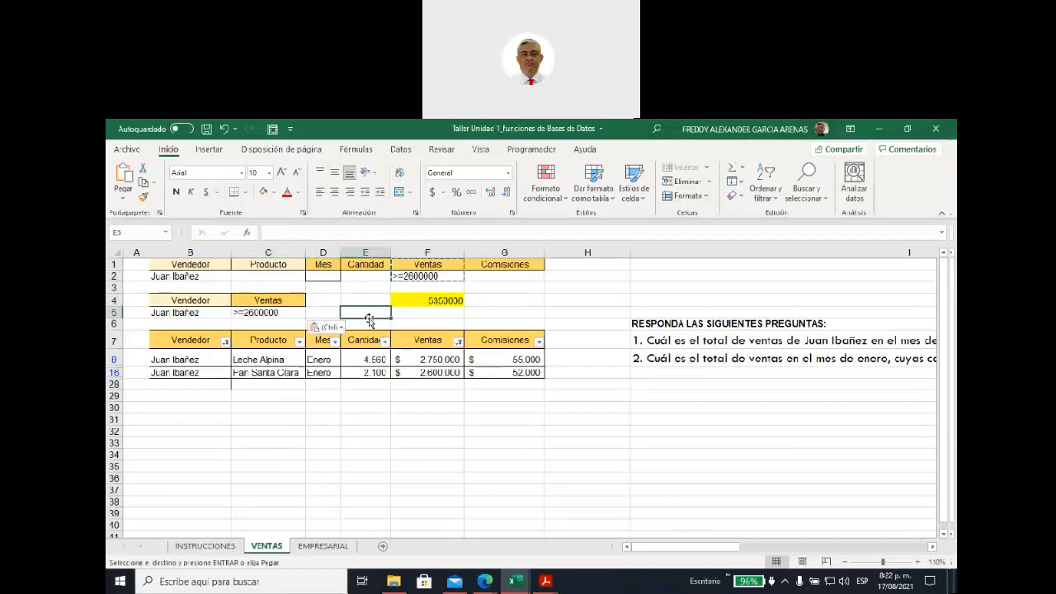
Compare the compact criteria block B4:C5 with the full-width criteria range B1:G2
{"action": "left_click_drag", "start_coordinate": [193, 302], "coordinate": [252, 313]}
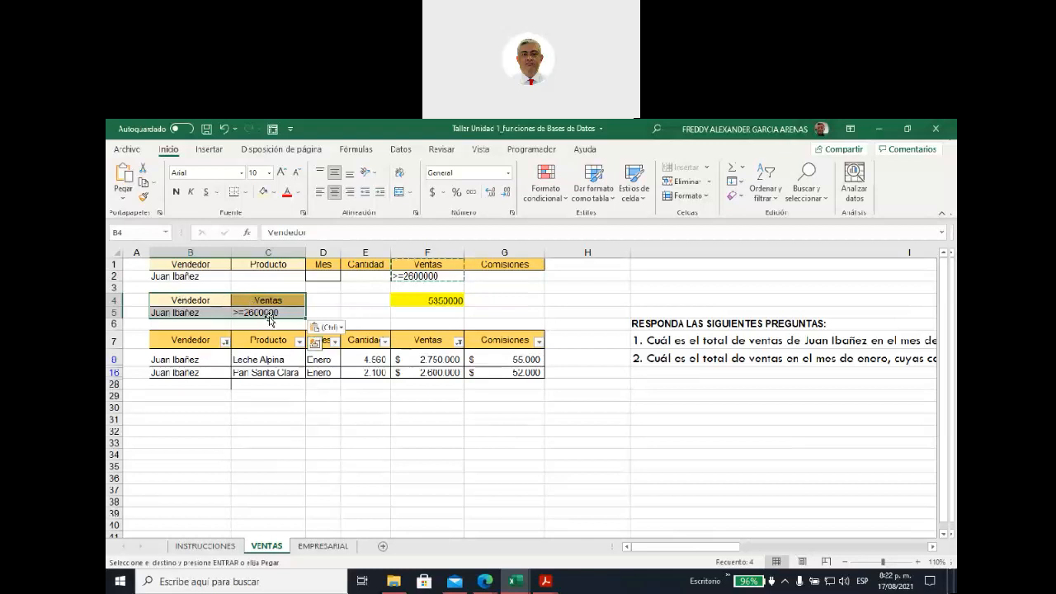
{"action": "left_click_drag", "start_coordinate": [198, 302], "coordinate": [257, 308]}
{"action": "left_click_drag", "start_coordinate": [196, 264], "coordinate": [505, 286]}
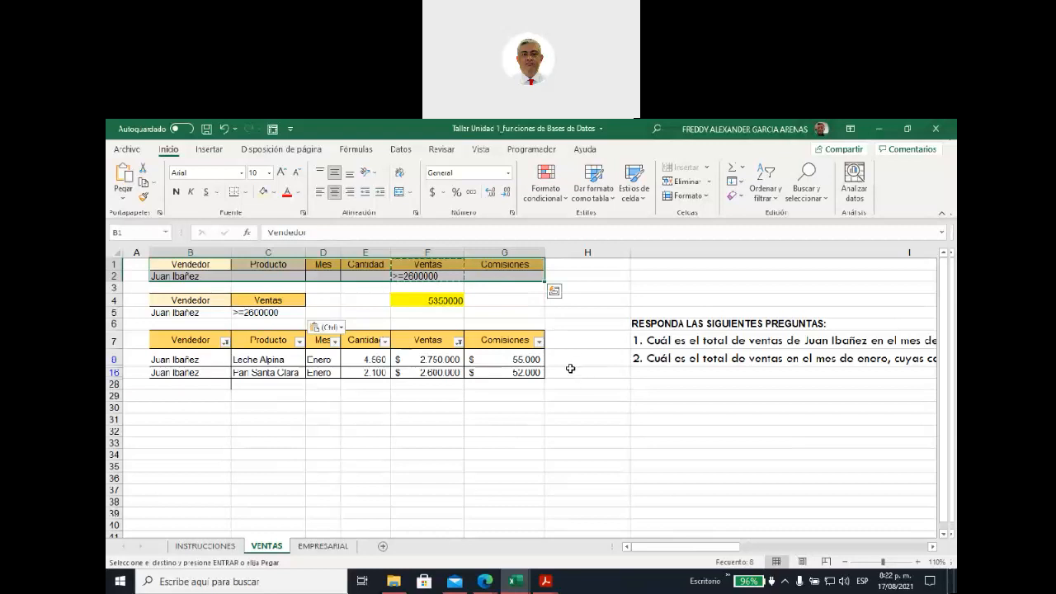
Clear the filters from the Ventas and Vendedor columns of the table
{"action": "left_click", "coordinate": [459, 342]}
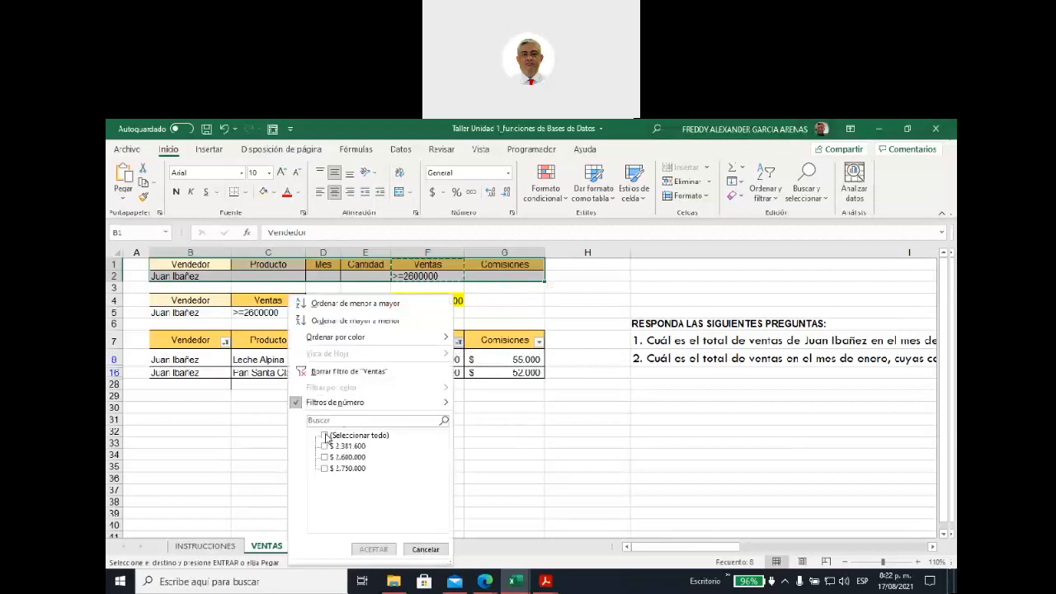
{"action": "left_click", "coordinate": [334, 372]}
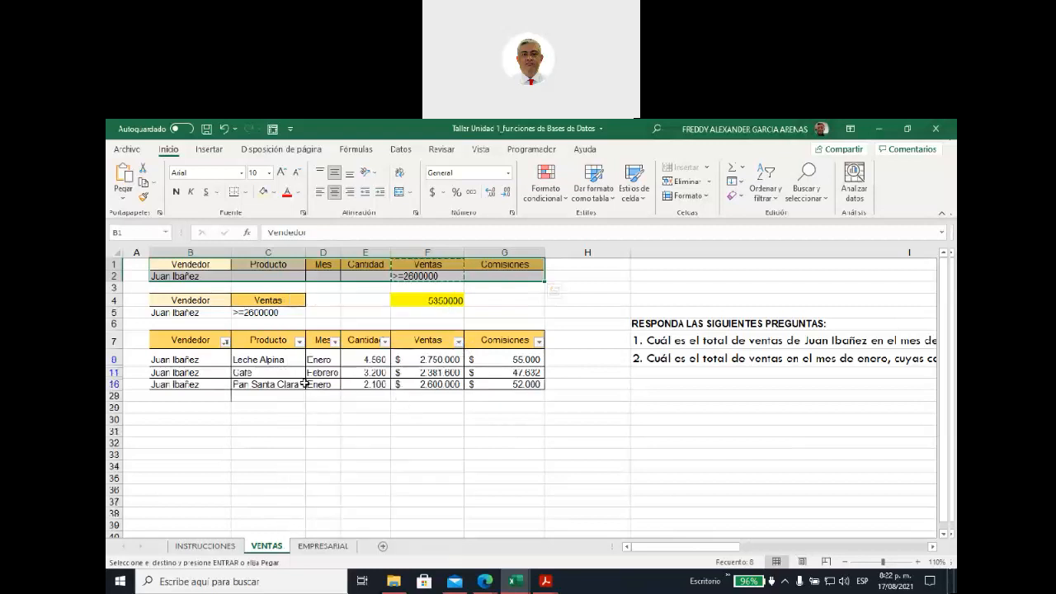
{"action": "left_click", "coordinate": [225, 342]}
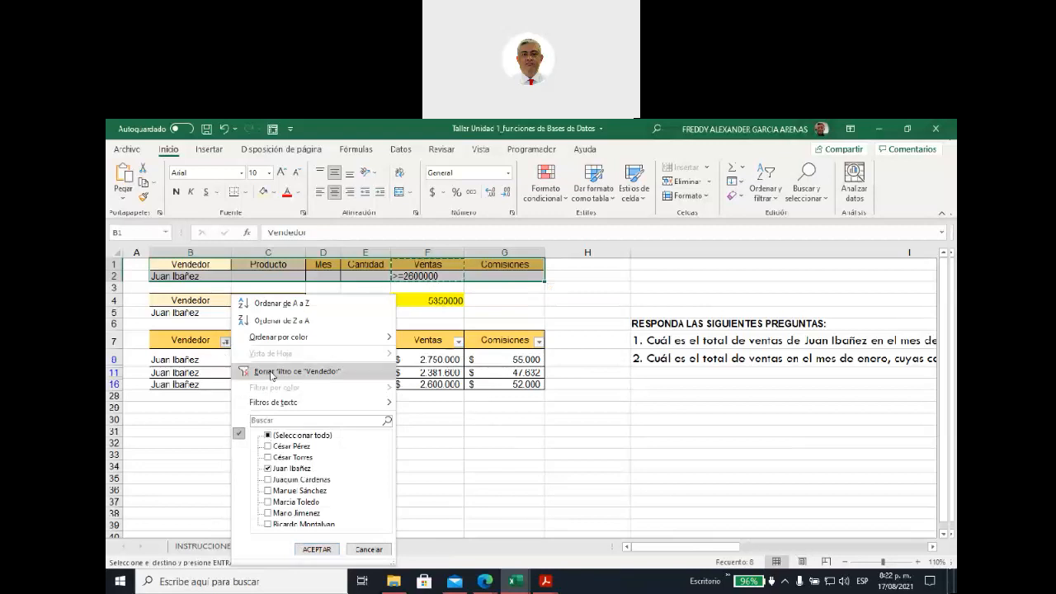
{"action": "left_click", "coordinate": [273, 374]}
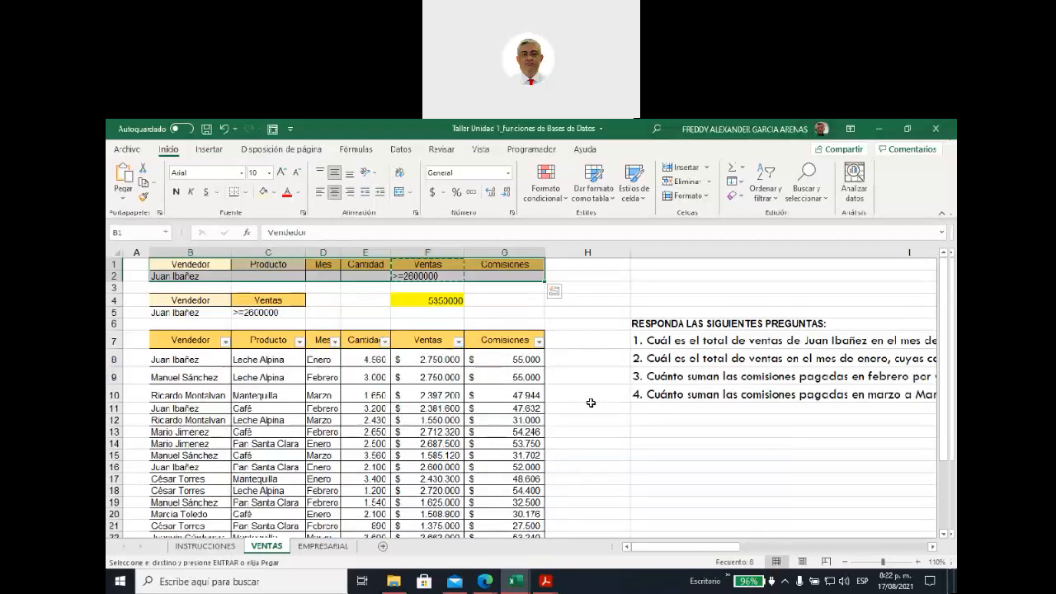
Turn off the AutoFilter on the sales table's header row B7:G7
{"action": "left_click_drag", "start_coordinate": [211, 338], "coordinate": [491, 339]}
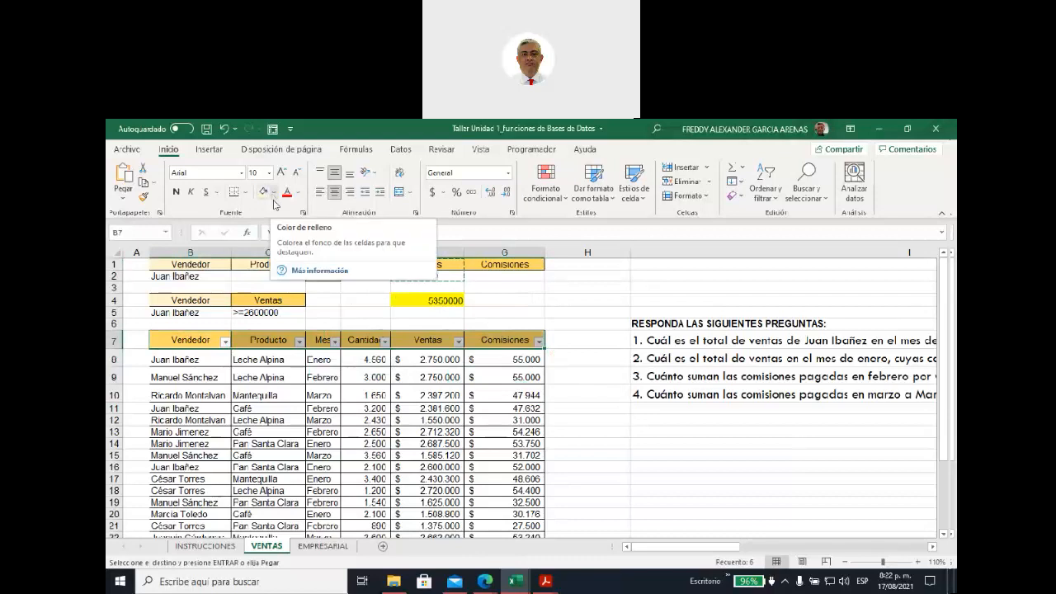
{"action": "left_click", "coordinate": [775, 200]}
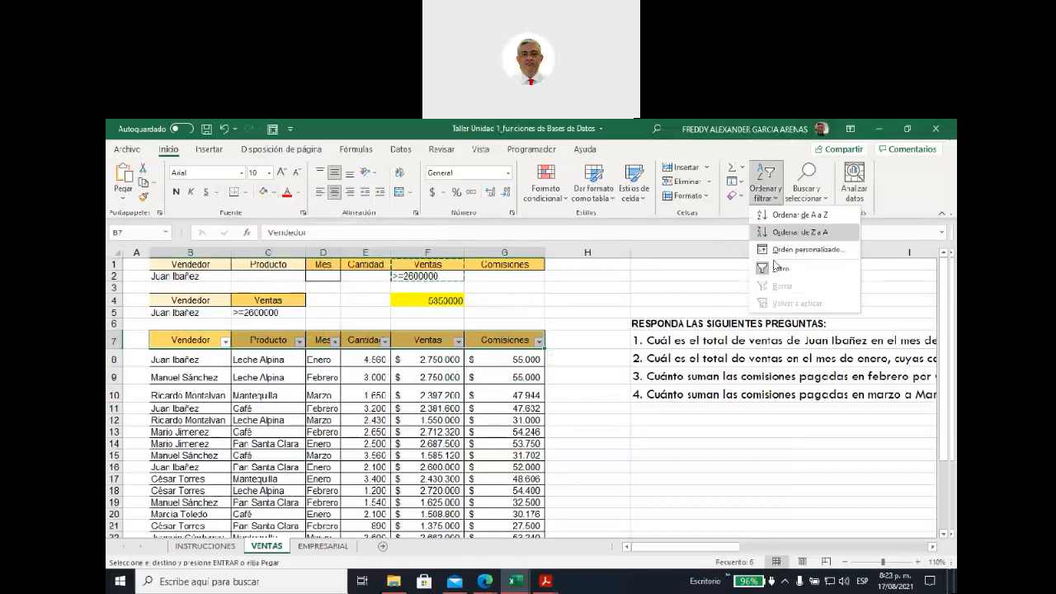
{"action": "left_click", "coordinate": [771, 268]}
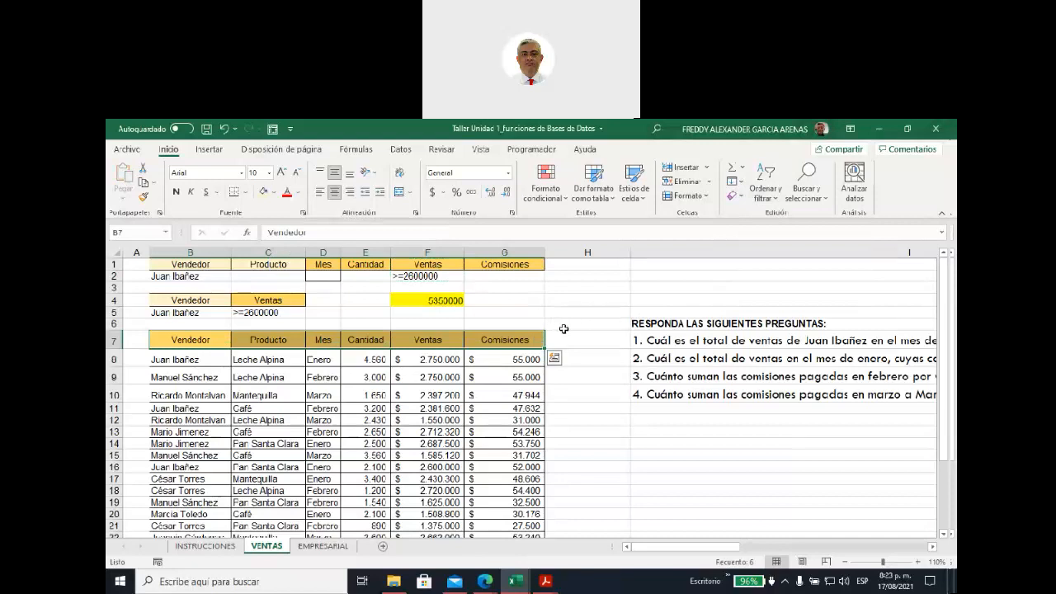
{"action": "left_click", "coordinate": [572, 338]}
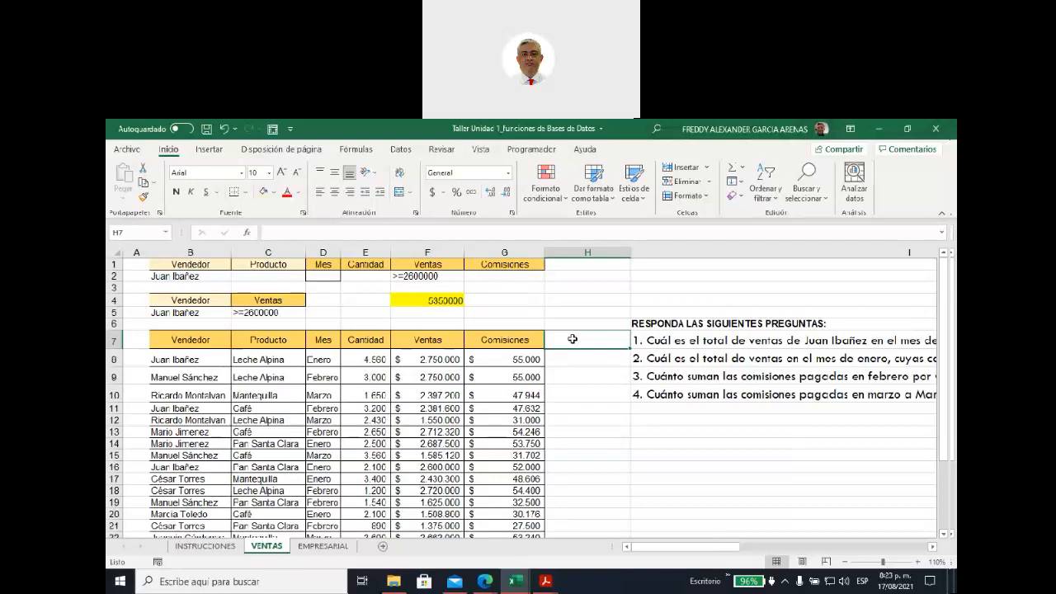
Review the four questions on the VENTAS sheet and the BDSUMA formula in cell F4
{"action": "left_click_drag", "start_coordinate": [631, 546], "coordinate": [828, 537]}
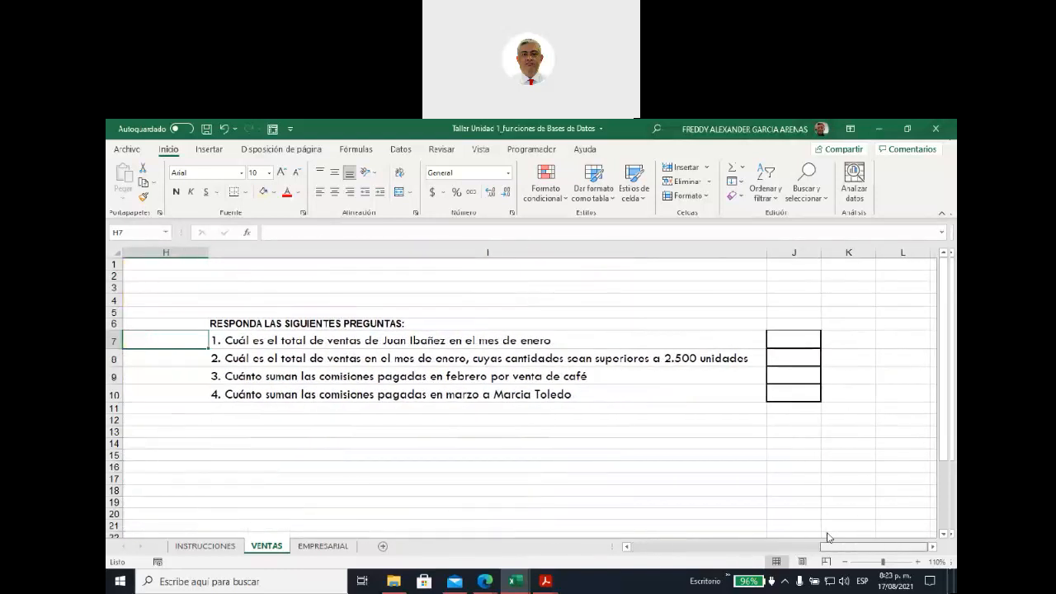
{"action": "left_click", "coordinate": [413, 343]}
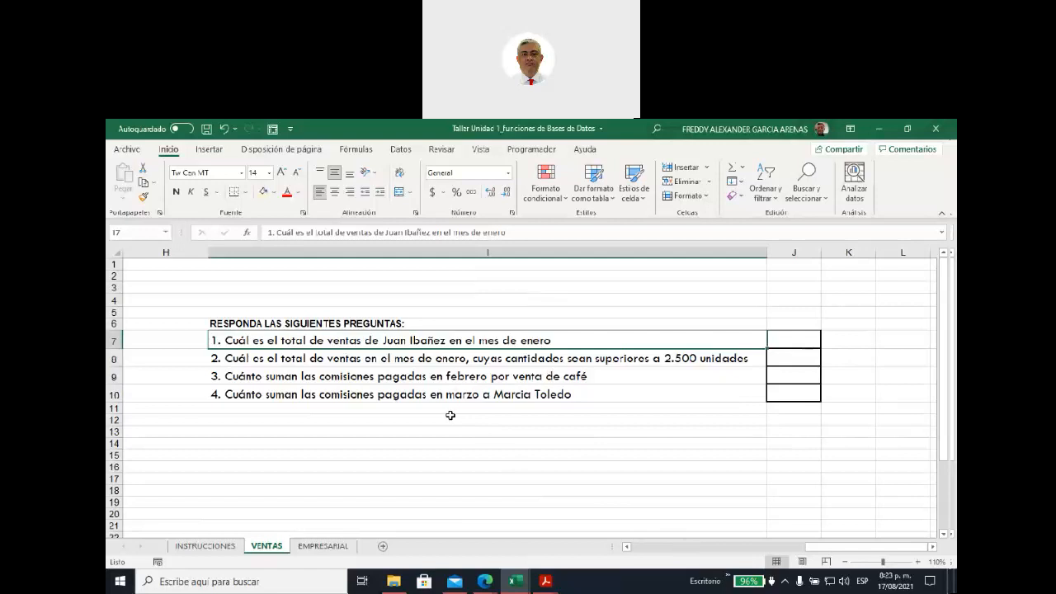
{"action": "left_click", "coordinate": [626, 546]}
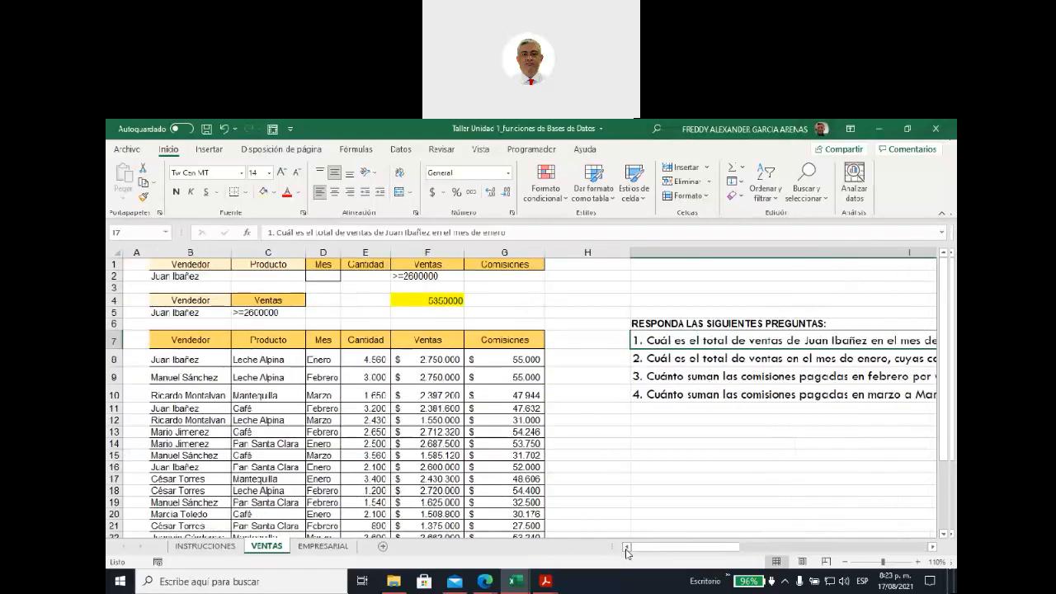
{"action": "left_click", "coordinate": [424, 301]}
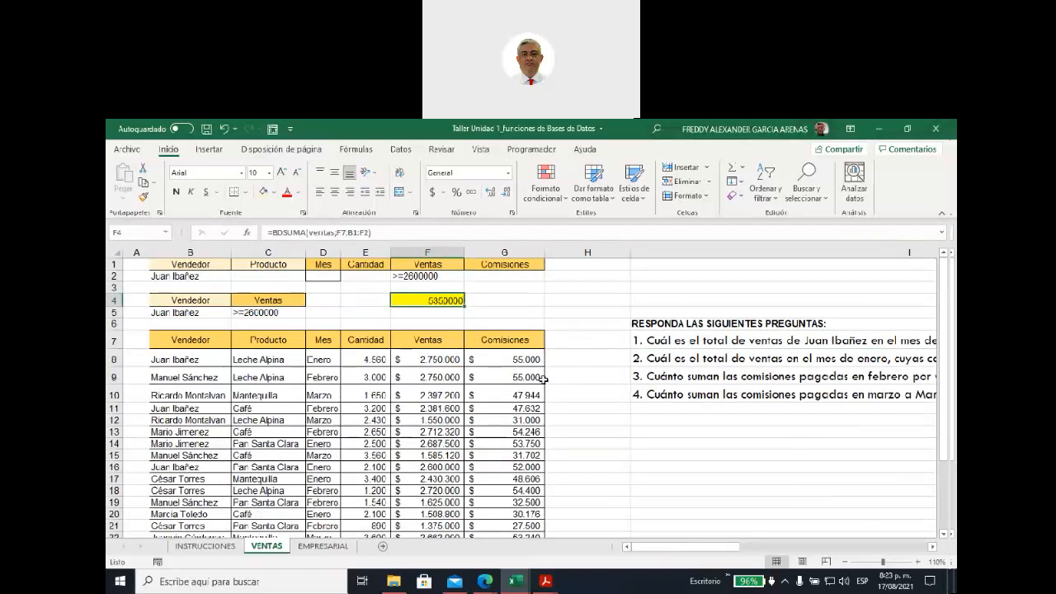
Open the EMPRESARIAL sheet and review its question list and company table
{"action": "left_click", "coordinate": [322, 546]}
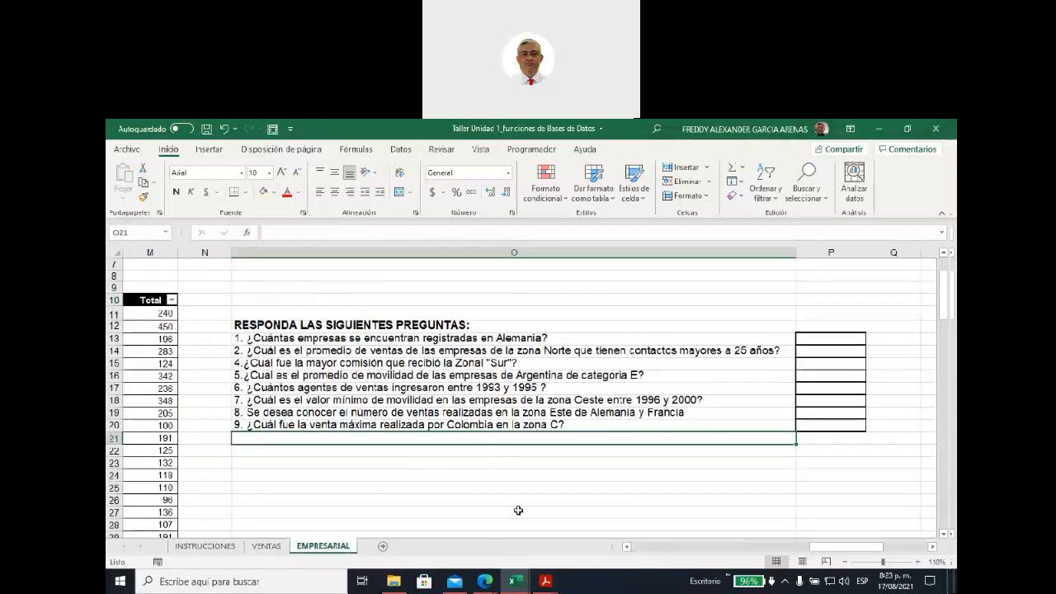
{"action": "left_click", "coordinate": [627, 546]}
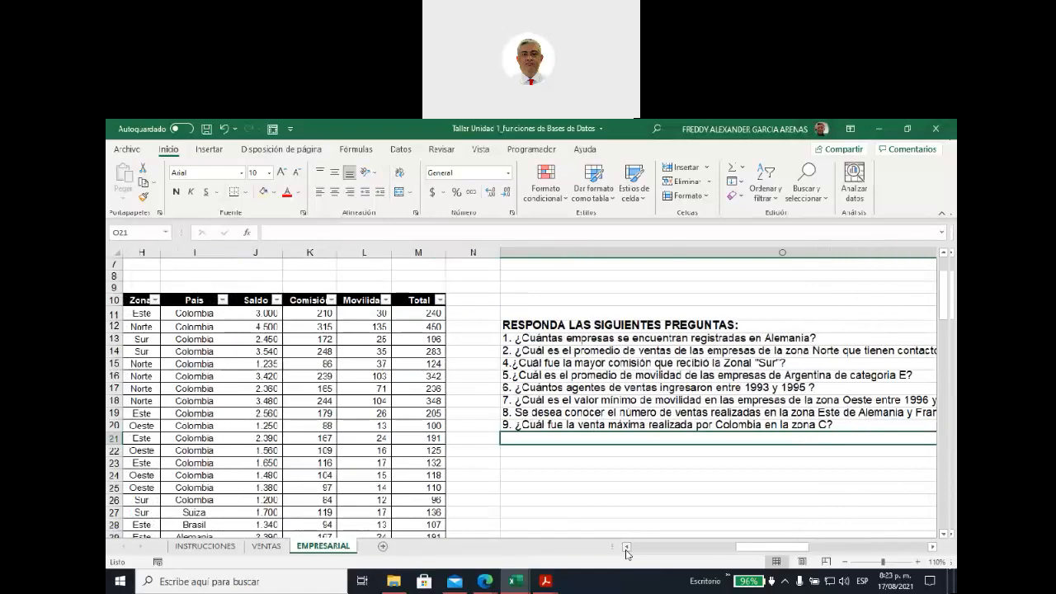
{"action": "left_click_drag", "start_coordinate": [627, 548], "coordinate": [627, 549]}
{"action": "scroll", "coordinate": [407, 385], "scroll_direction": "up", "scroll_amount": 2}
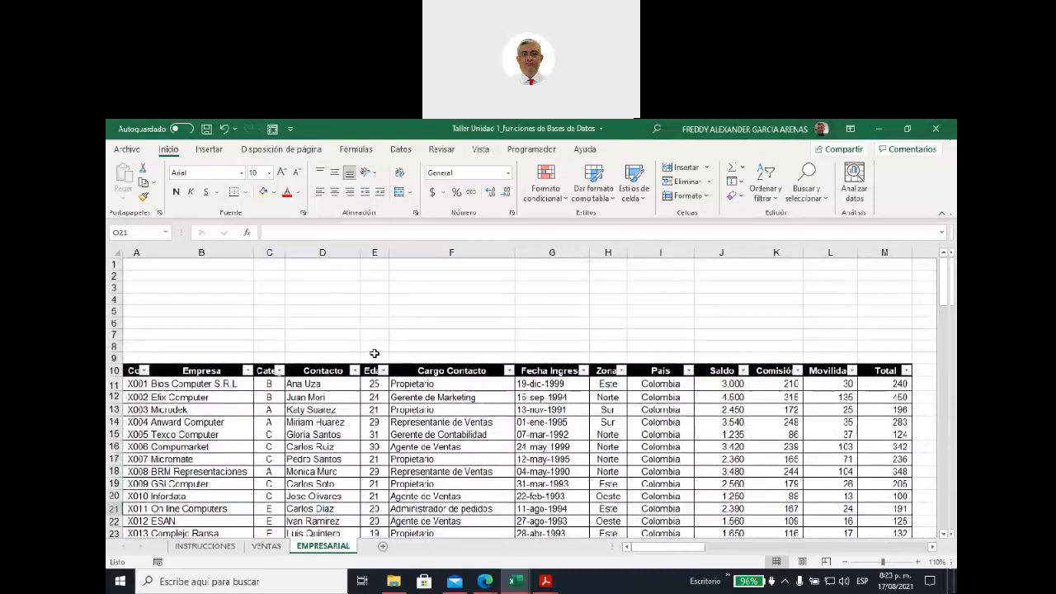
{"action": "left_click", "coordinate": [352, 386]}
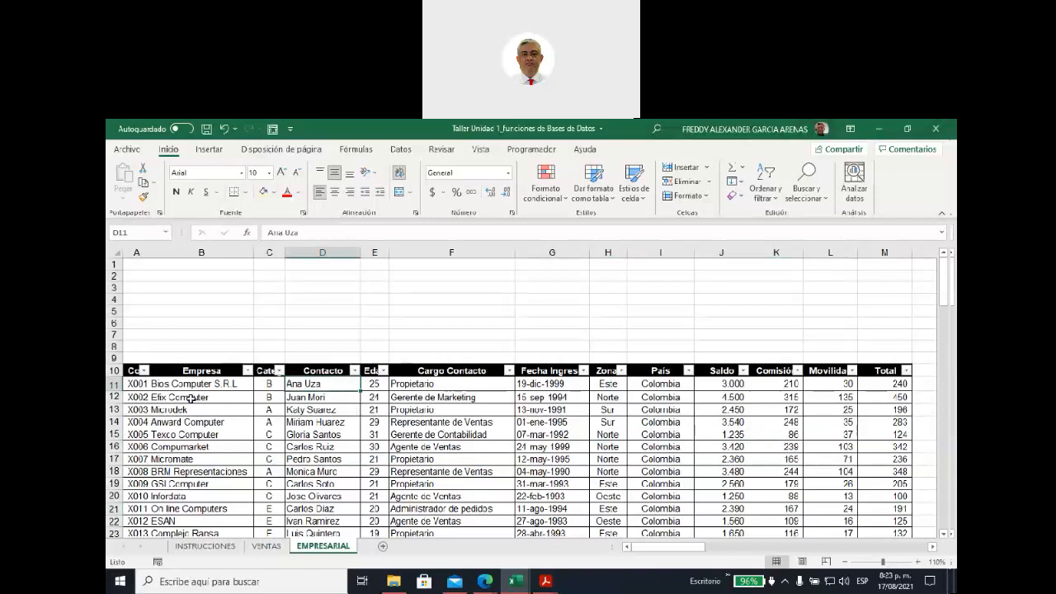
Check the names already defined in the workbook with the Name Manager
{"action": "left_click", "coordinate": [356, 149]}
{"action": "left_click", "coordinate": [452, 183]}
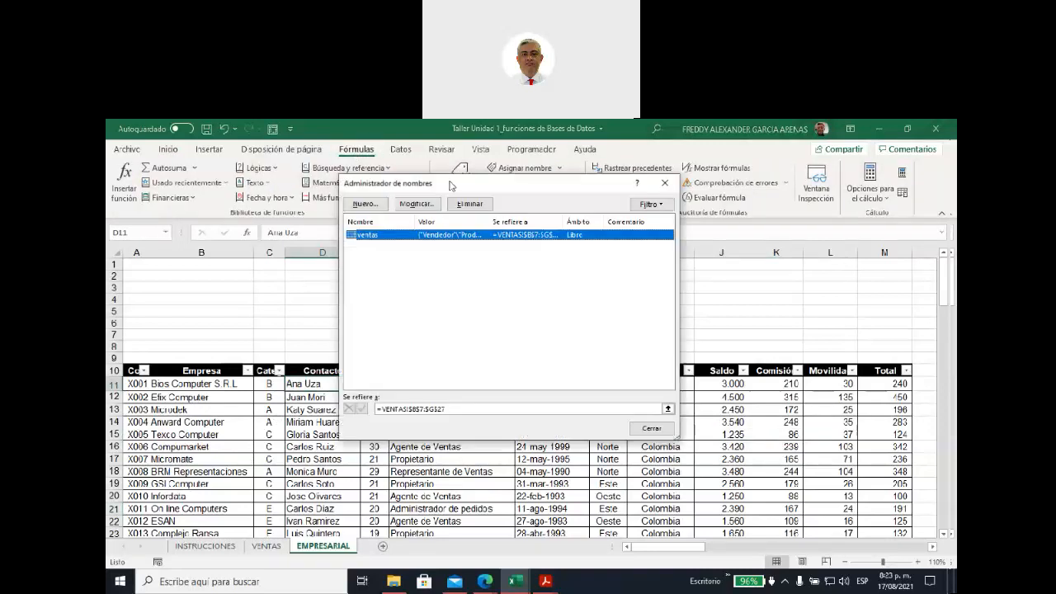
{"action": "left_click", "coordinate": [665, 183]}
{"action": "left_click", "coordinate": [311, 398]}
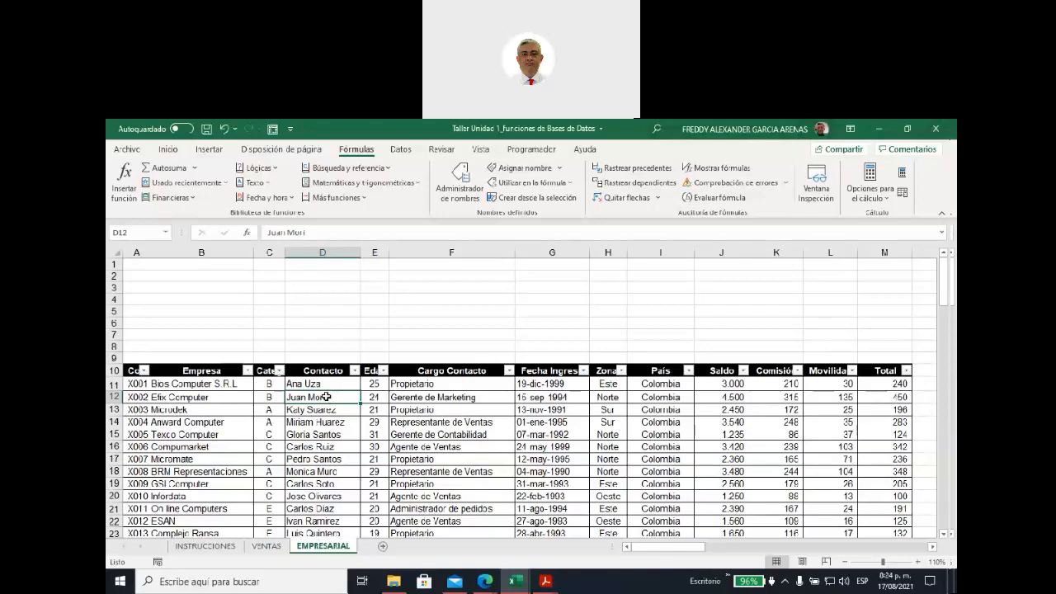
Assign the name empresa to the whole company table A10:M118, including its header row
{"action": "scroll", "coordinate": [325, 396], "scroll_direction": "down", "scroll_amount": 20}
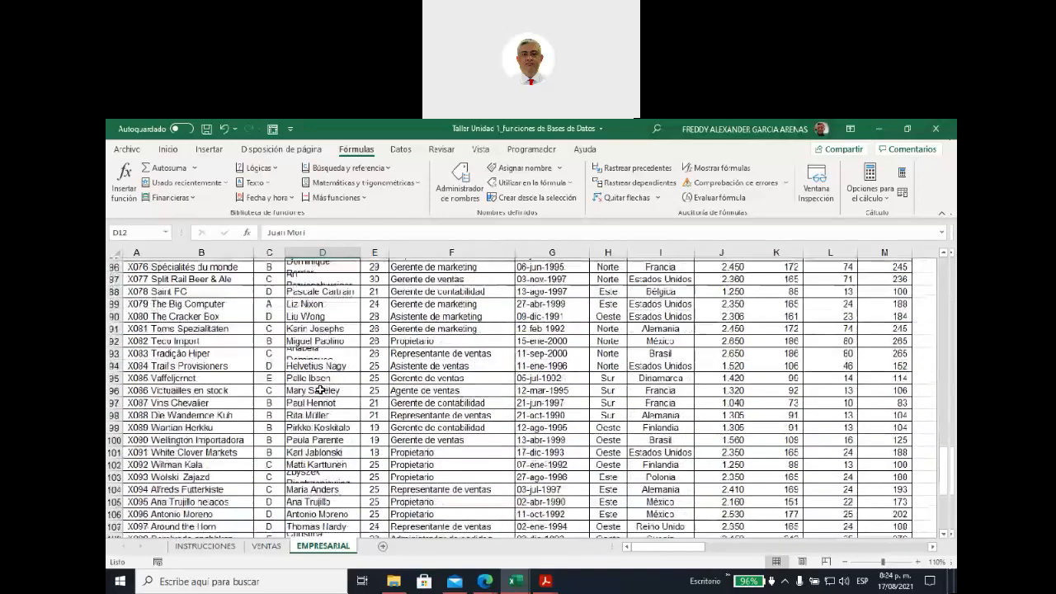
{"action": "scroll", "coordinate": [320, 390], "scroll_direction": "down", "scroll_amount": 8}
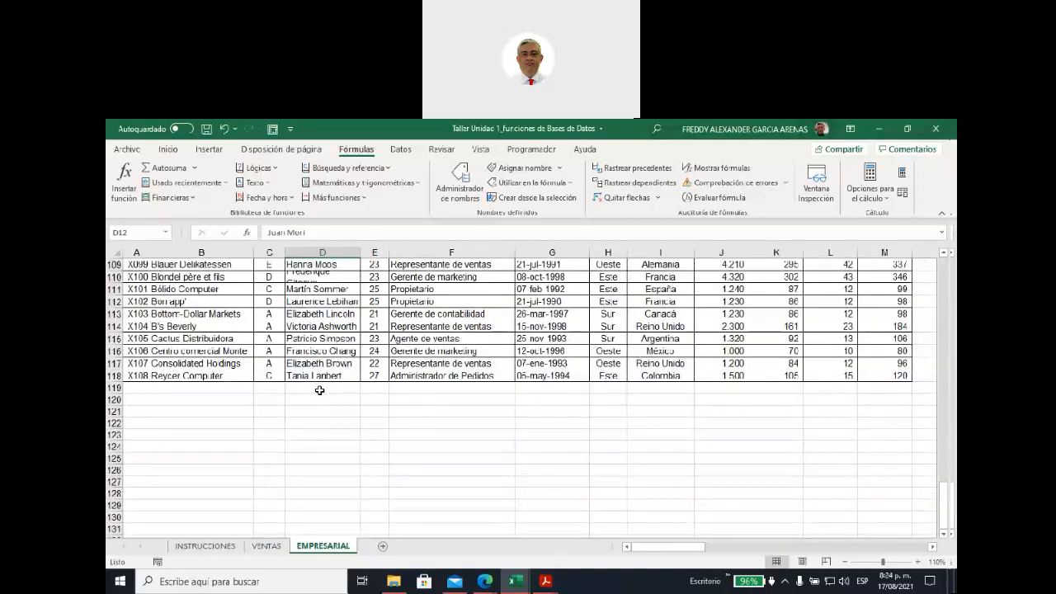
{"action": "left_click_drag", "start_coordinate": [672, 545], "coordinate": [747, 532]}
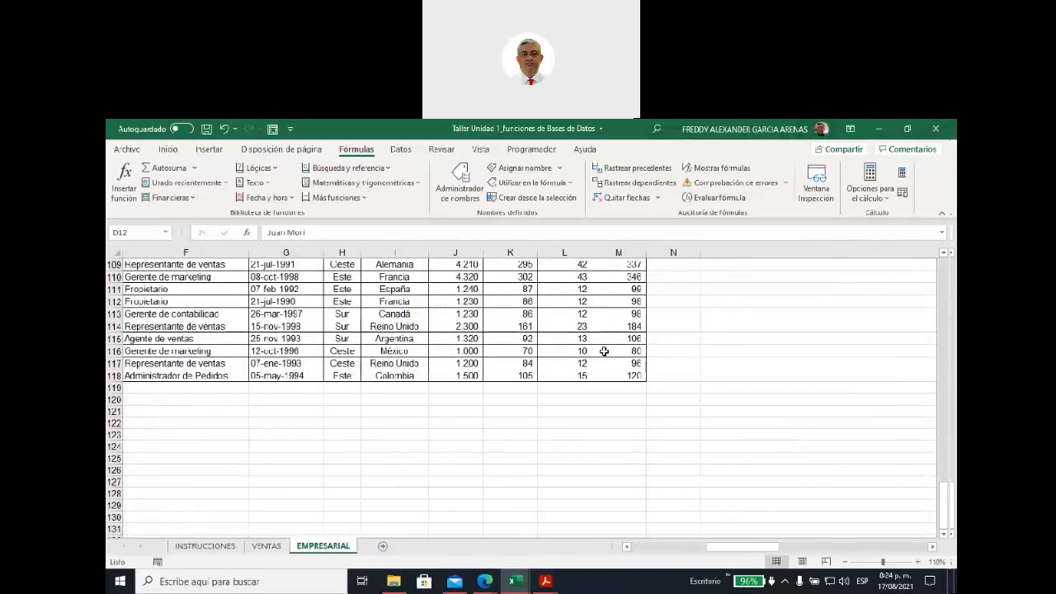
{"action": "left_click_drag", "start_coordinate": [619, 376], "coordinate": [142, 272]}
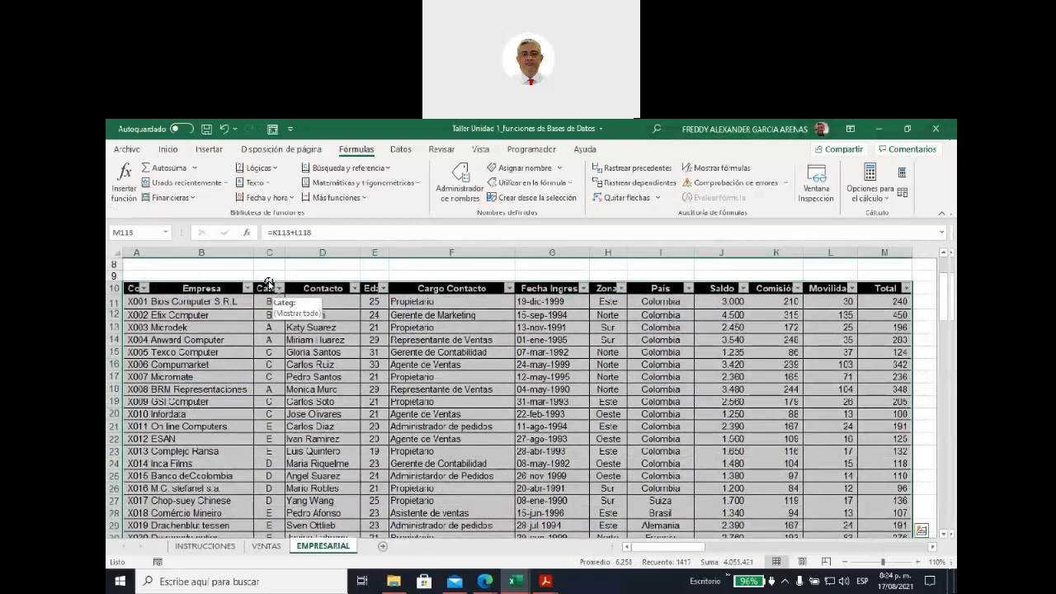
{"action": "left_click", "coordinate": [139, 232]}
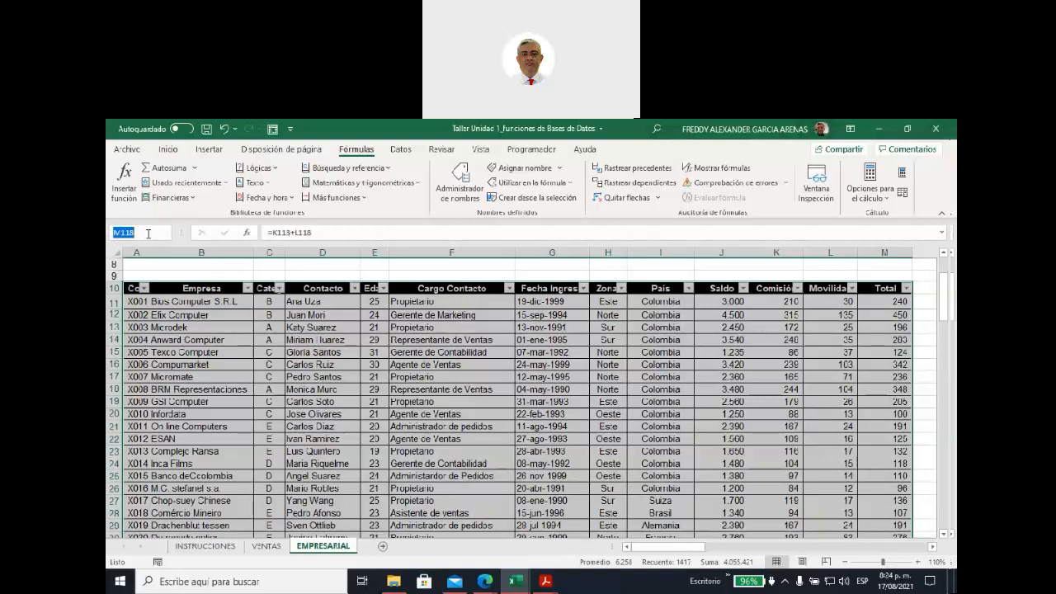
{"action": "type", "text": "B"}
{"action": "type", "text": "mpresa"}
{"action": "key", "text": "Return"}
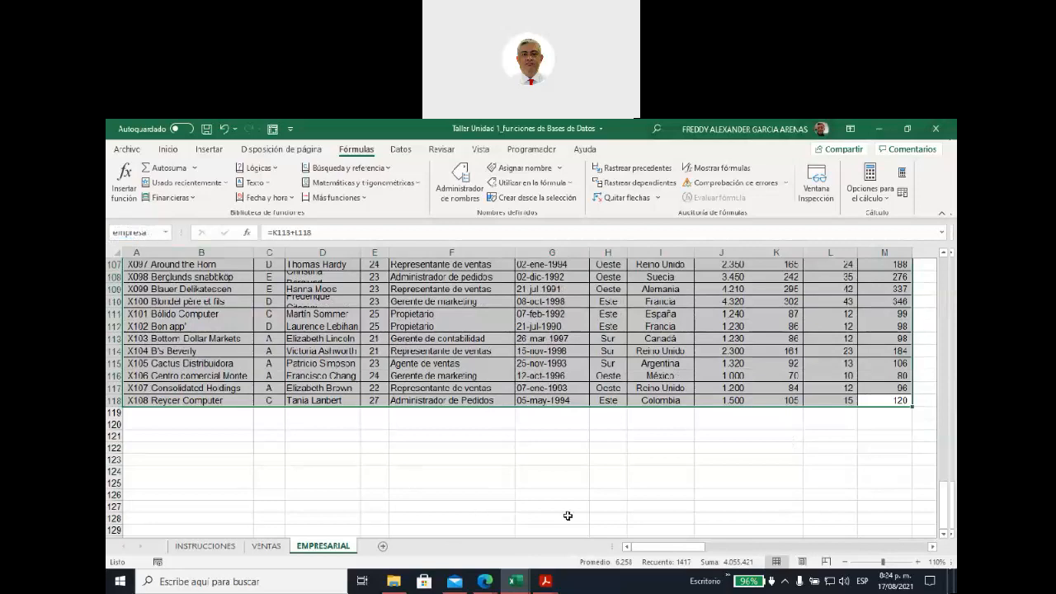
{"action": "left_click_drag", "start_coordinate": [681, 547], "coordinate": [707, 549]}
{"action": "scroll", "coordinate": [462, 465], "scroll_direction": "up", "scroll_amount": 5}
{"action": "scroll", "coordinate": [462, 465], "scroll_direction": "up", "scroll_amount": 20}
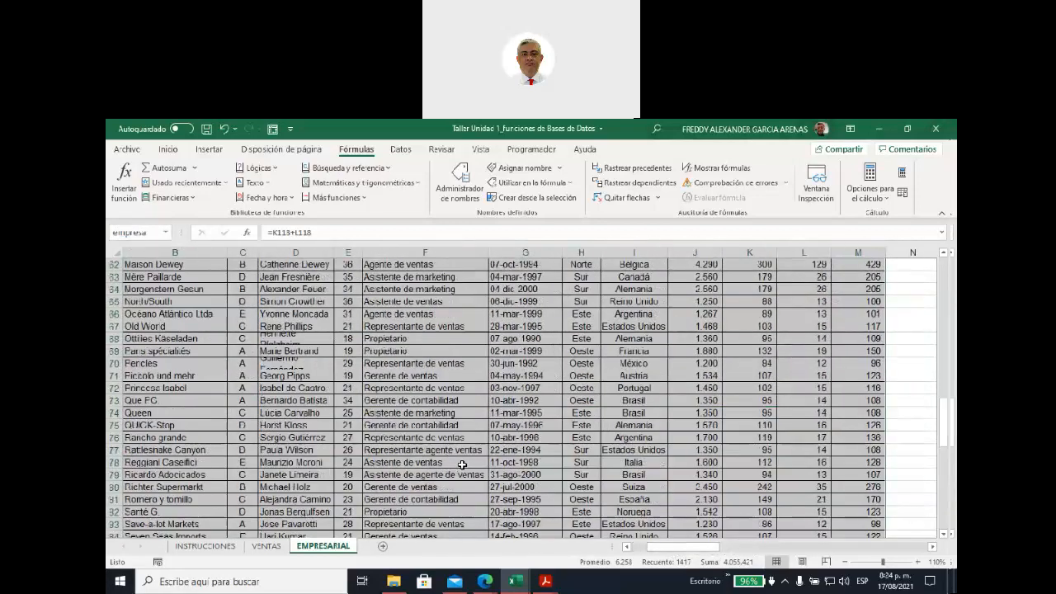
{"action": "scroll", "coordinate": [460, 465], "scroll_direction": "up", "scroll_amount": 2}
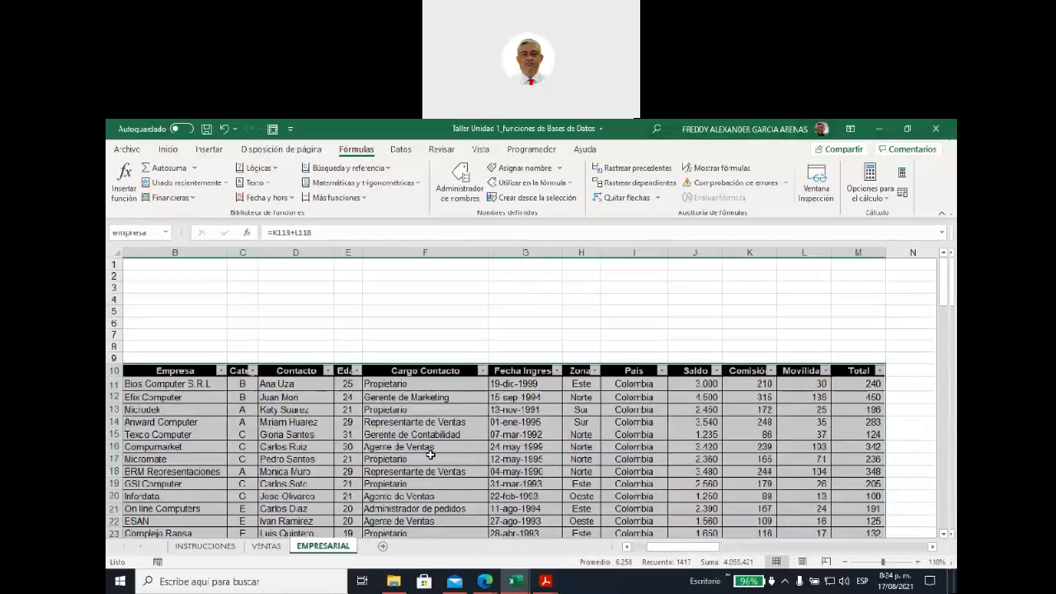
{"action": "left_click", "coordinate": [281, 277]}
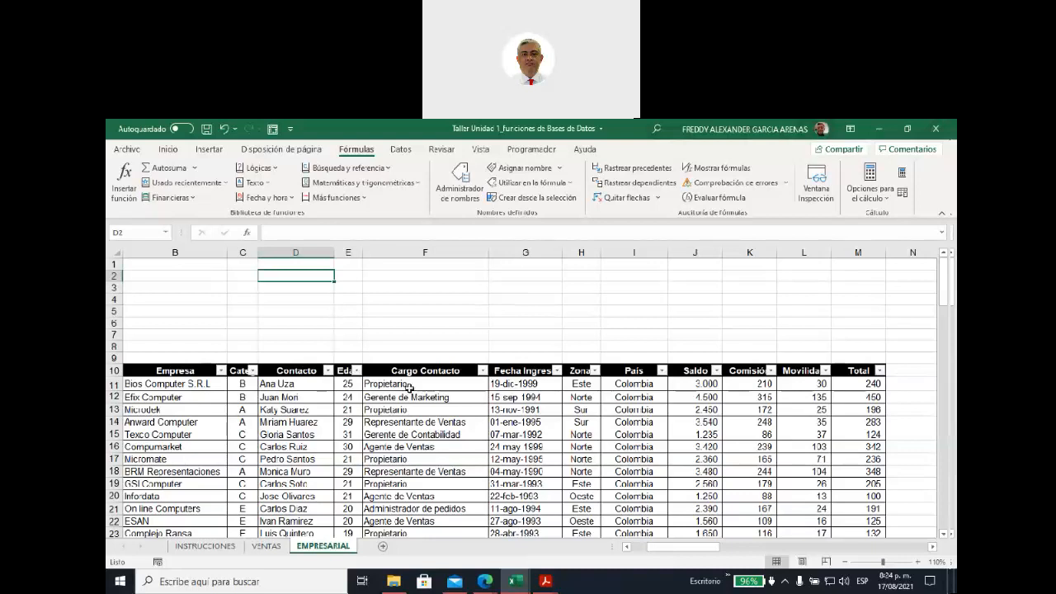
Switch to Edge, return to Microsoft's list of database functions and compare the descriptions of BDCONTAR and BDCONTARA
{"action": "mouse_move", "coordinate": [484, 584]}
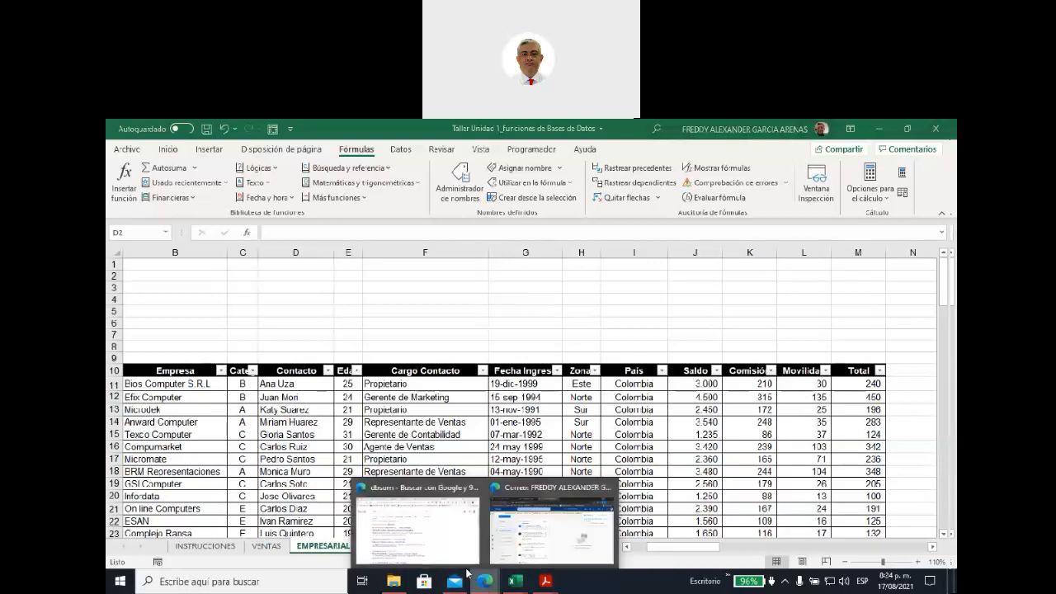
{"action": "left_click", "coordinate": [456, 551]}
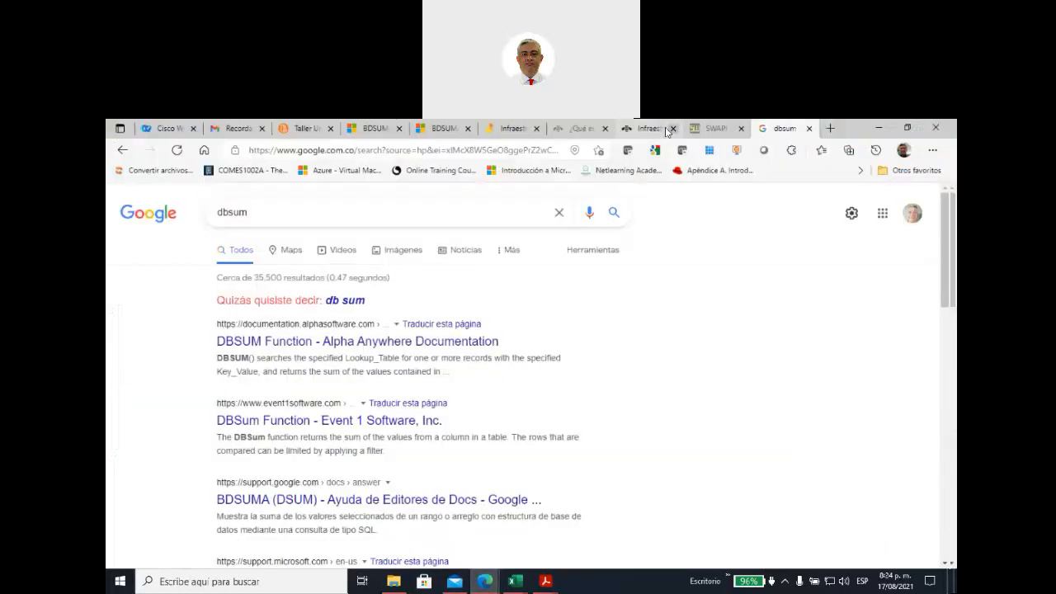
{"action": "left_click", "coordinate": [444, 131]}
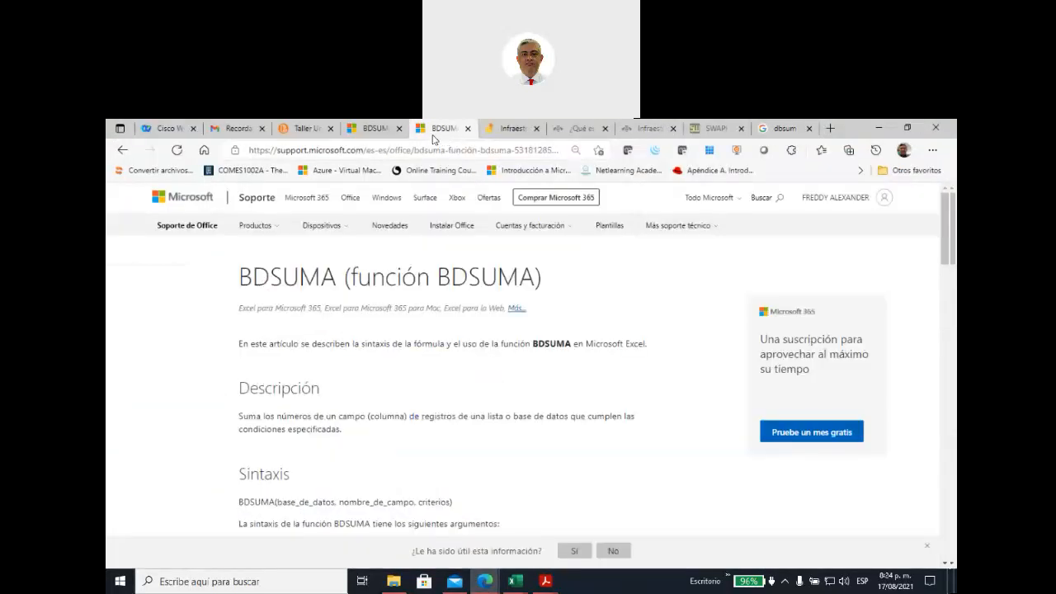
{"action": "left_click", "coordinate": [123, 153]}
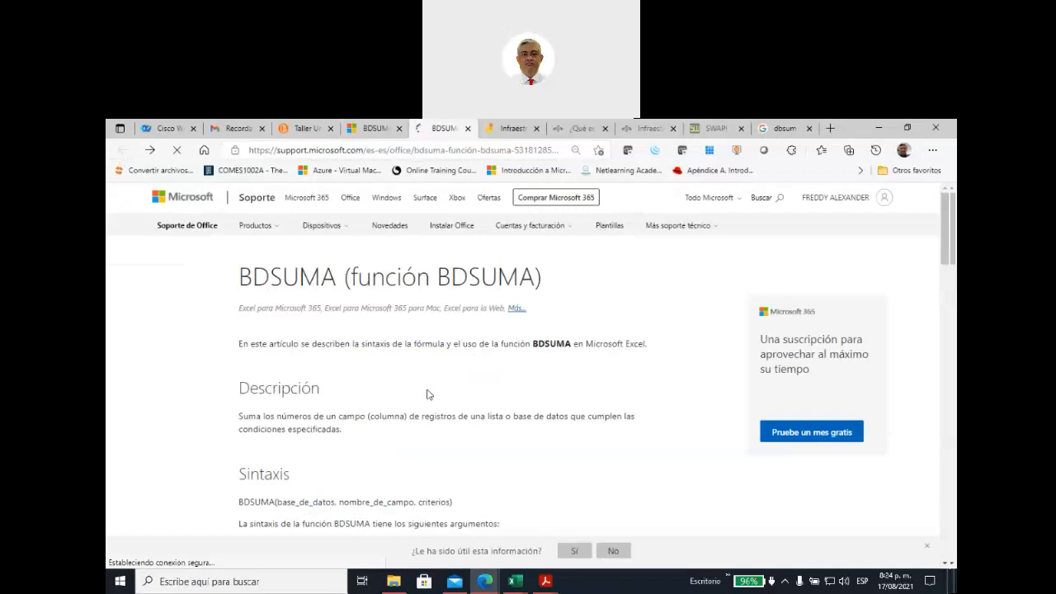
{"action": "scroll", "coordinate": [424, 396], "scroll_direction": "up", "scroll_amount": 3}
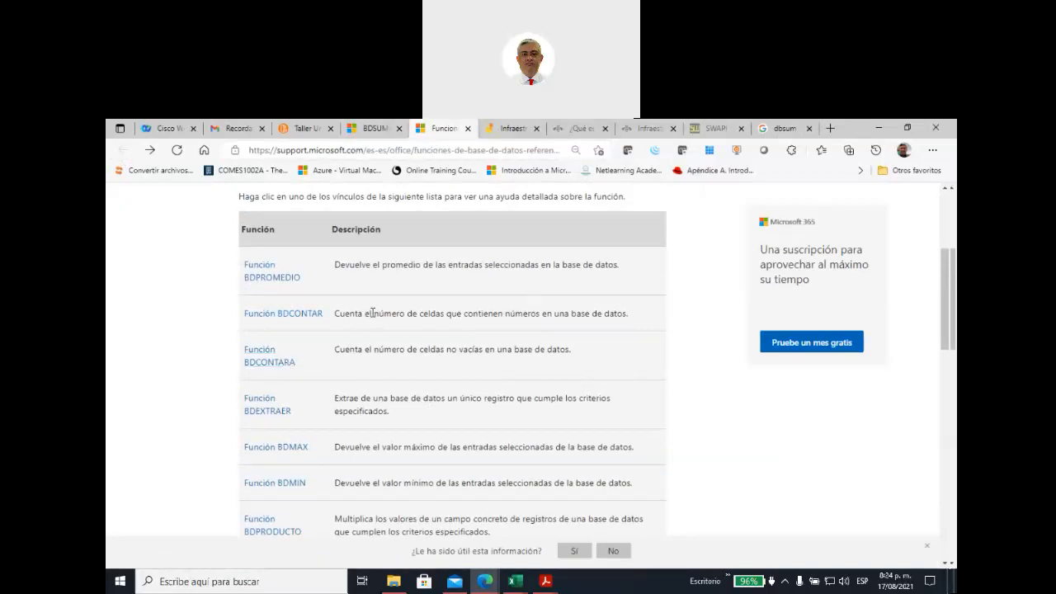
{"action": "left_click_drag", "start_coordinate": [372, 314], "coordinate": [406, 313]}
{"action": "left_click_drag", "start_coordinate": [505, 314], "coordinate": [541, 312]}
{"action": "left_click_drag", "start_coordinate": [449, 347], "coordinate": [483, 352]}
{"action": "left_click_drag", "start_coordinate": [507, 315], "coordinate": [545, 316]}
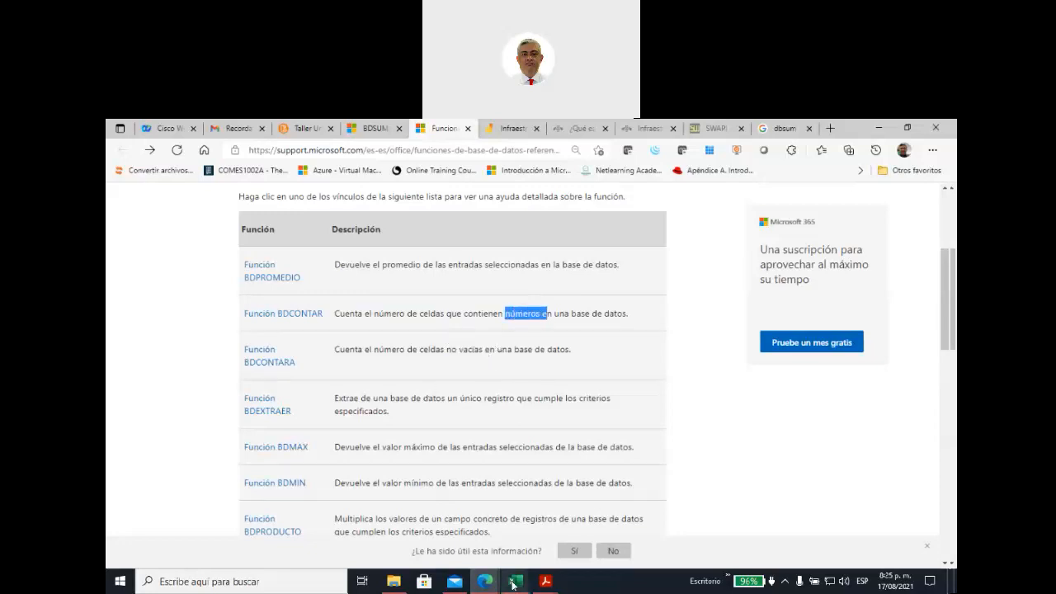
Switch back to Excel and enter the text bdcontar in cell D4 of the EMPRESARIAL sheet
{"action": "mouse_move", "coordinate": [514, 584]}
{"action": "left_click", "coordinate": [529, 559]}
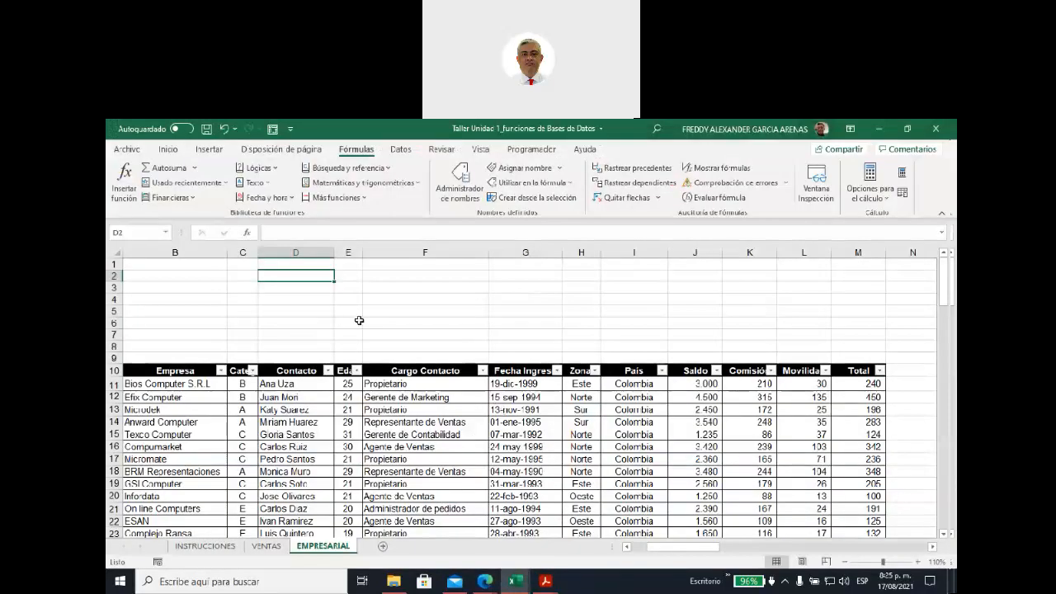
{"action": "left_click", "coordinate": [272, 301]}
{"action": "type", "text": "bdcontar"}
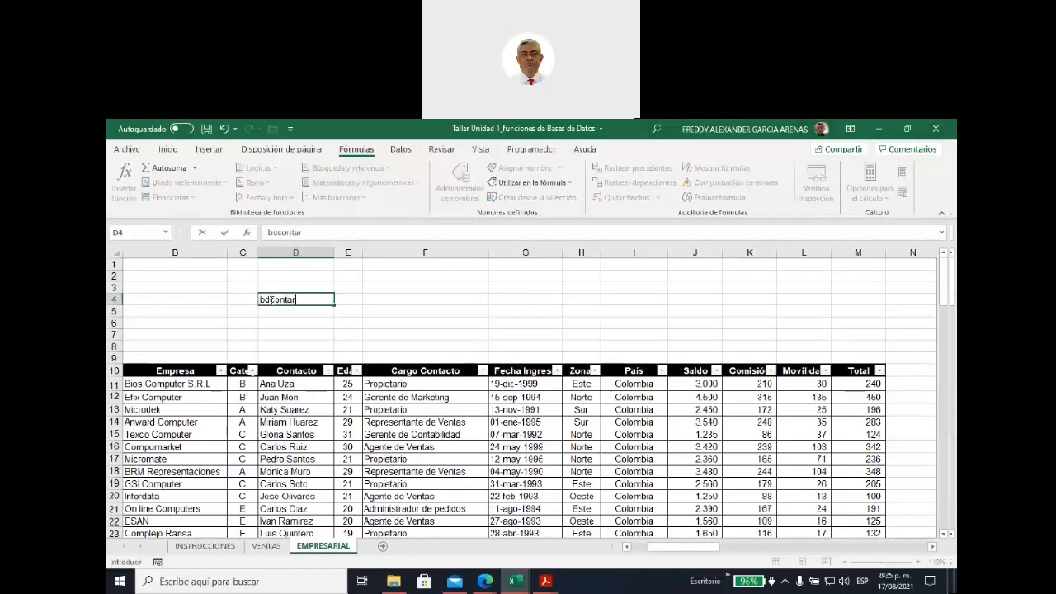
{"action": "left_click", "coordinate": [404, 302]}
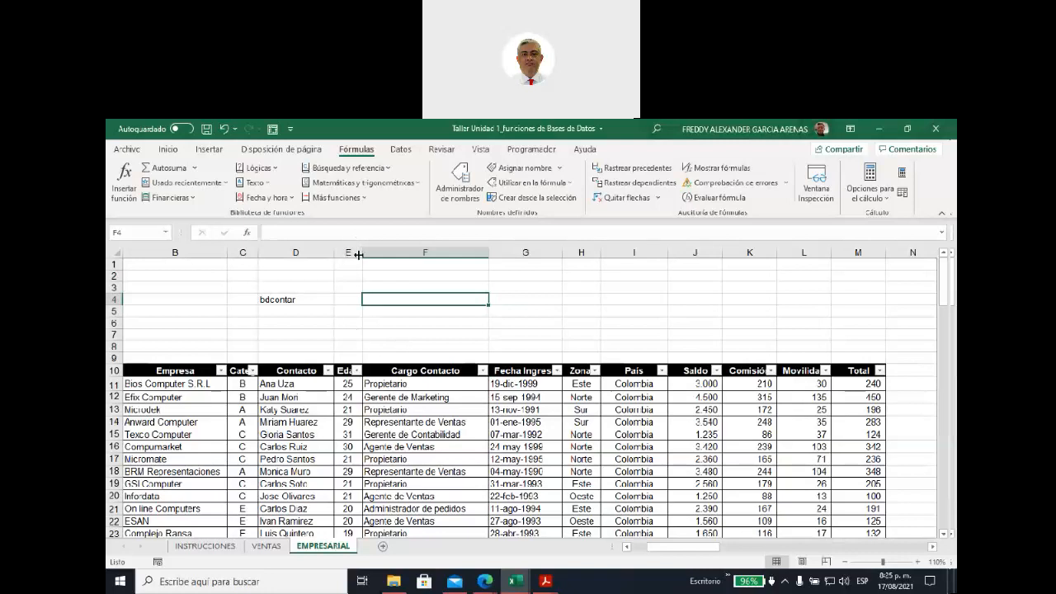
Turn off the filter on the header row of the company table in the EMPRESARIAL sheet
{"action": "mouse_move", "coordinate": [171, 370]}
{"action": "left_mouse_down"}
{"action": "mouse_move", "coordinate": [388, 372]}
{"action": "mouse_move", "coordinate": [905, 343]}
{"action": "mouse_move", "coordinate": [832, 391]}
{"action": "mouse_move", "coordinate": [239, 387]}
{"action": "mouse_move", "coordinate": [161, 371]}
{"action": "left_mouse_up"}
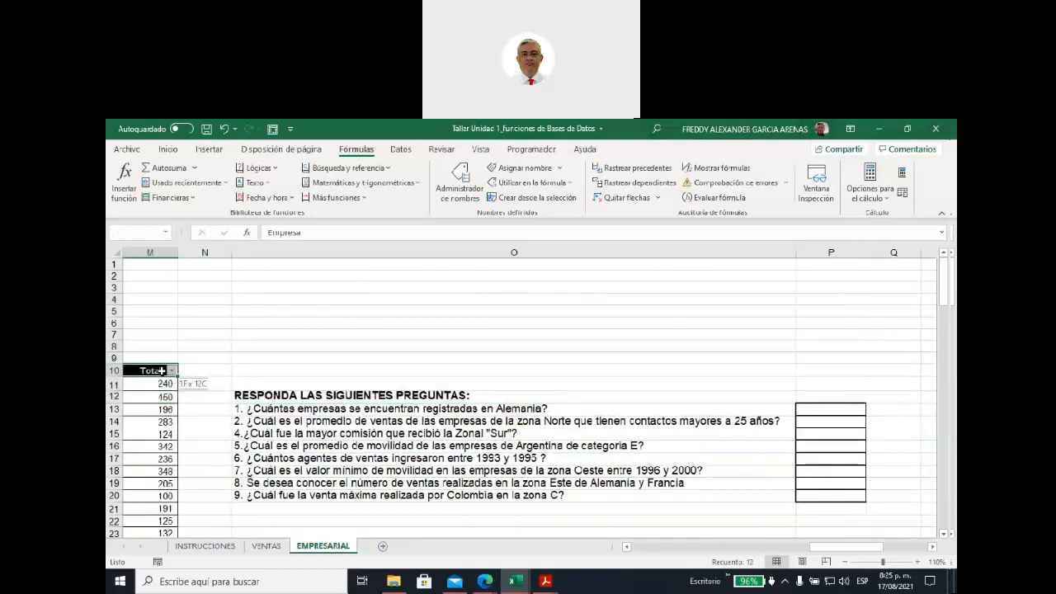
{"action": "left_click", "coordinate": [164, 151]}
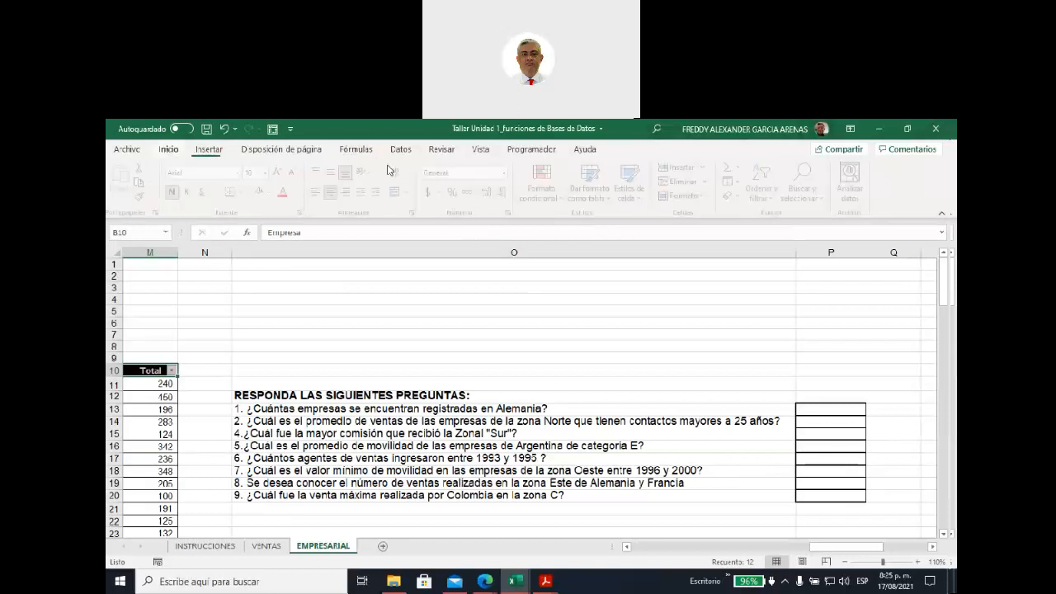
{"action": "left_click", "coordinate": [764, 180]}
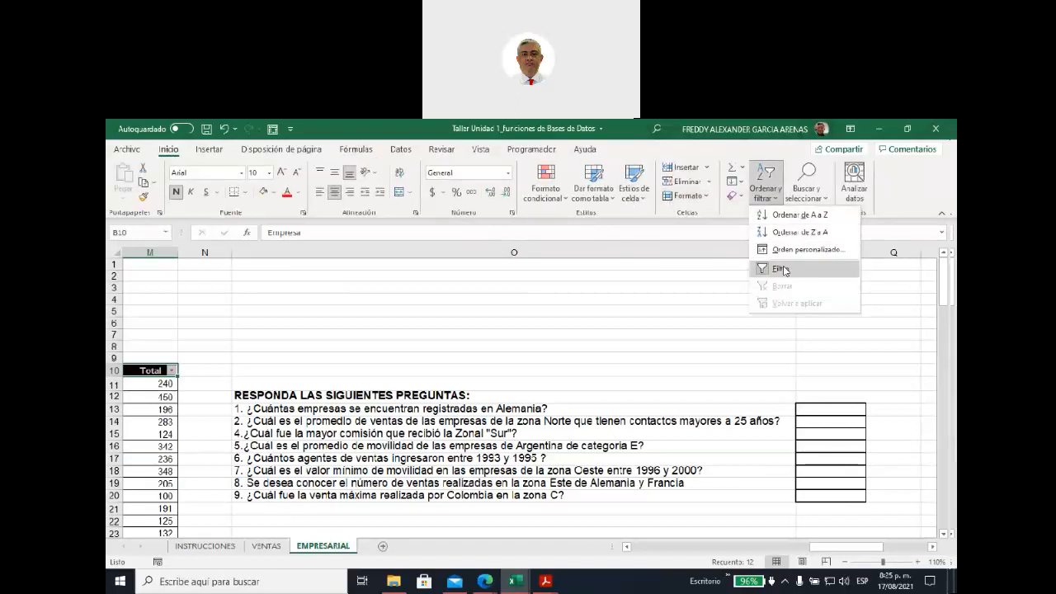
{"action": "left_click", "coordinate": [780, 268]}
{"action": "left_click", "coordinate": [676, 547]}
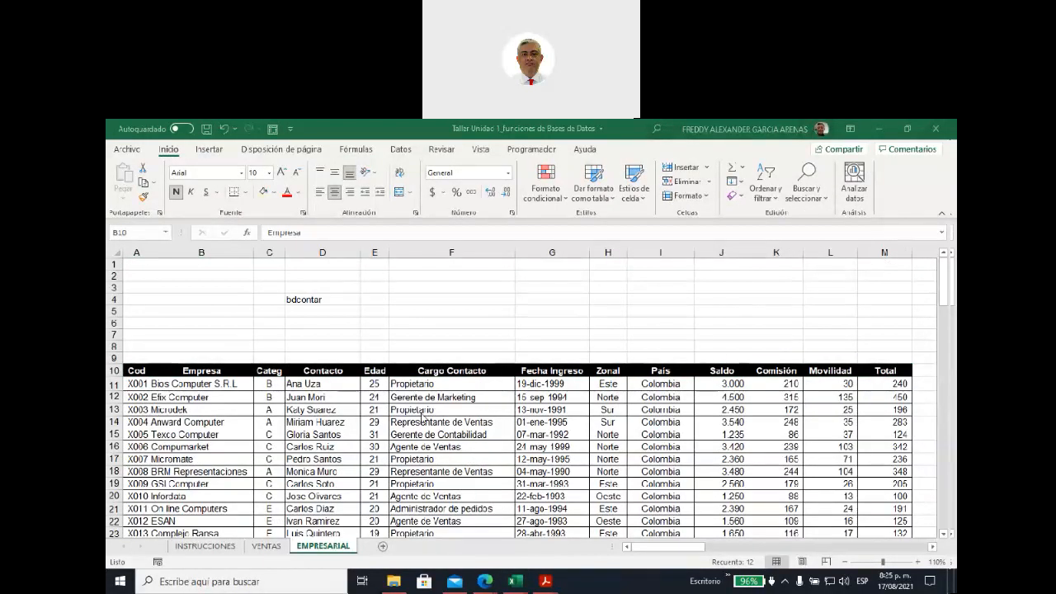
Copy the Edad header from E10 to cell E2 as the criteria heading above the table
{"action": "left_click", "coordinate": [375, 370]}
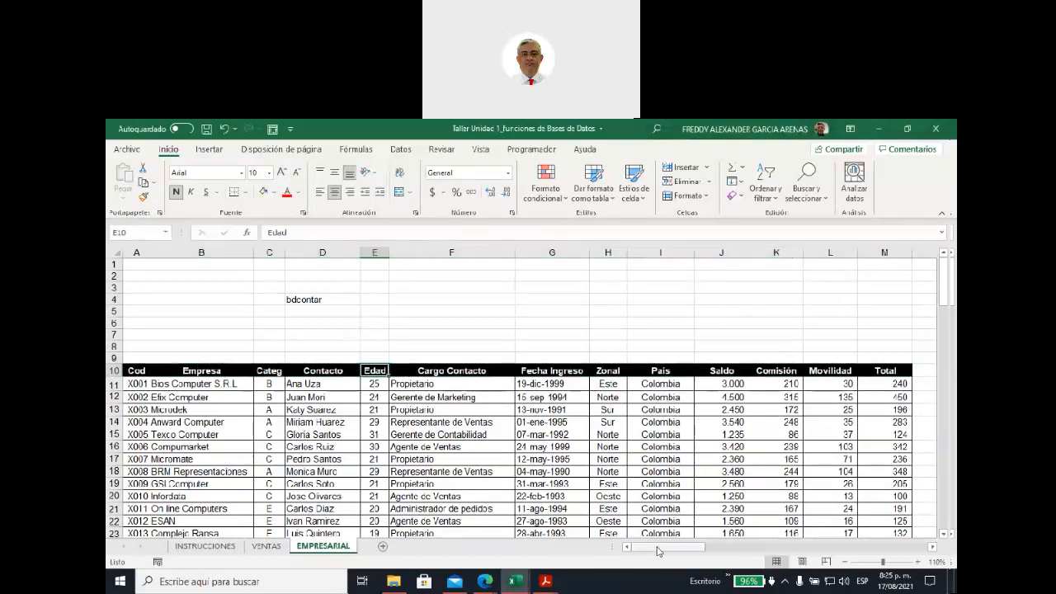
{"action": "left_click_drag", "start_coordinate": [658, 551], "coordinate": [695, 547]}
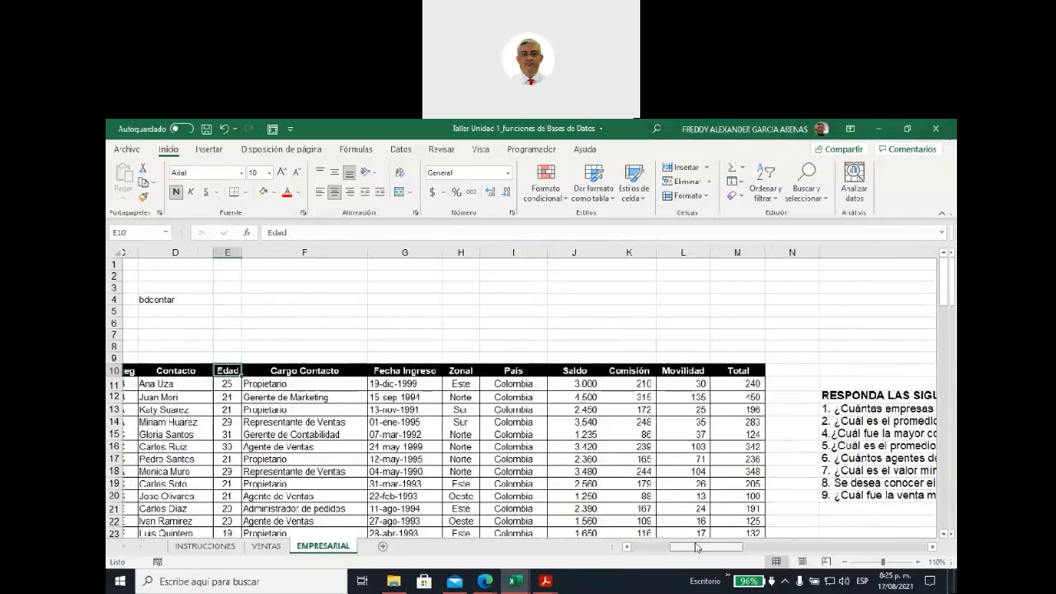
{"action": "left_click_drag", "start_coordinate": [695, 547], "coordinate": [650, 553]}
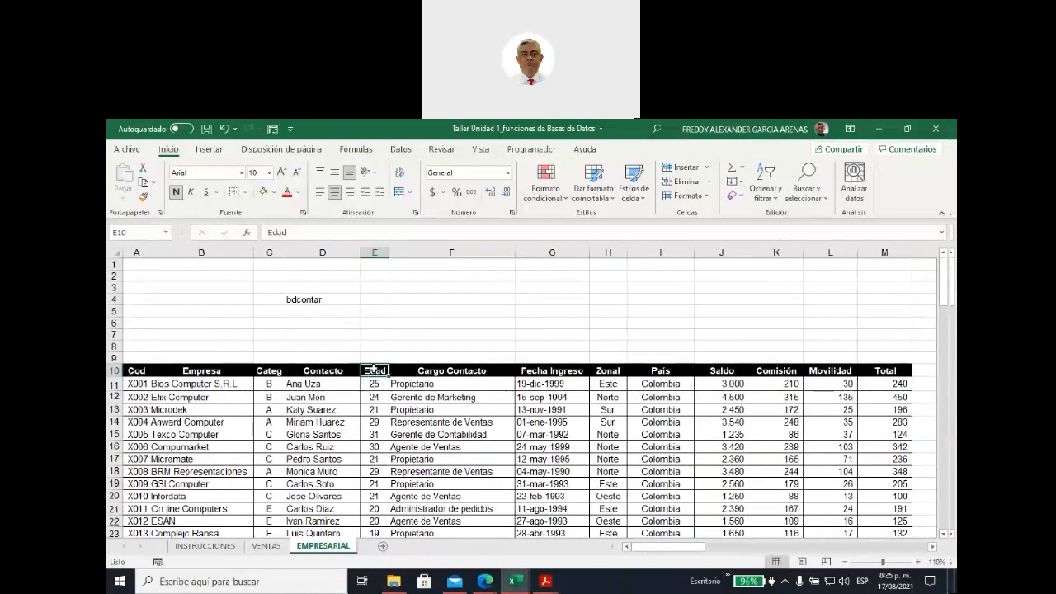
{"action": "key", "text": "ctrl+c"}
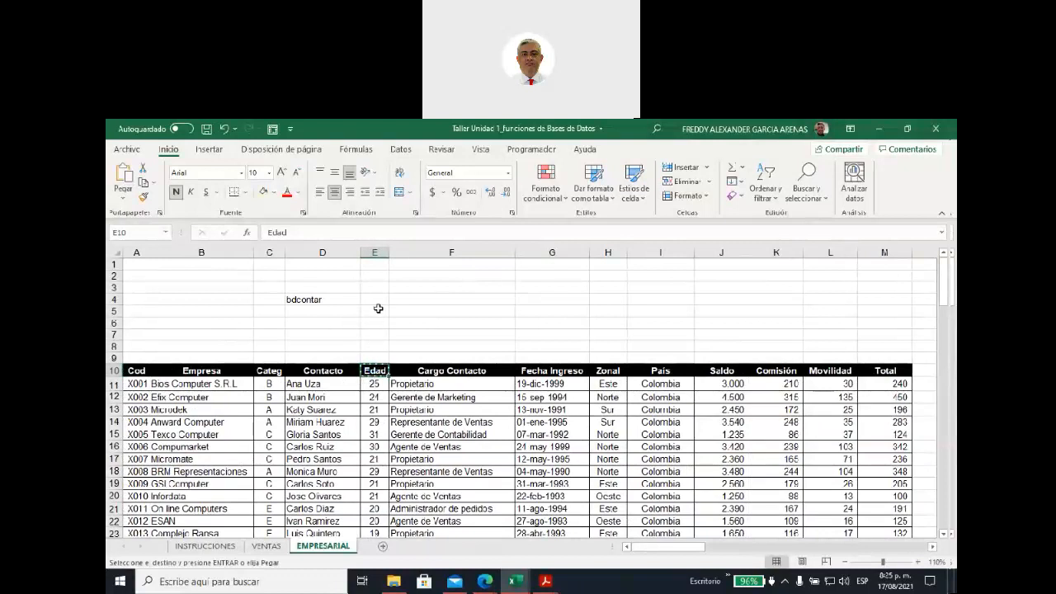
{"action": "left_click", "coordinate": [372, 275]}
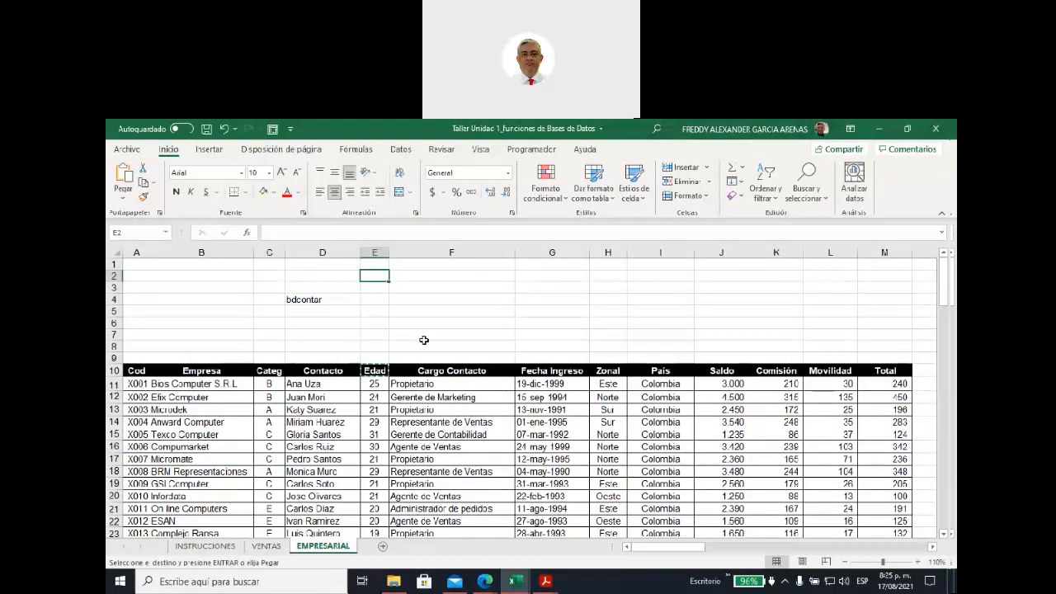
{"action": "key", "text": "ctrl+v"}
{"action": "left_click", "coordinate": [449, 332]}
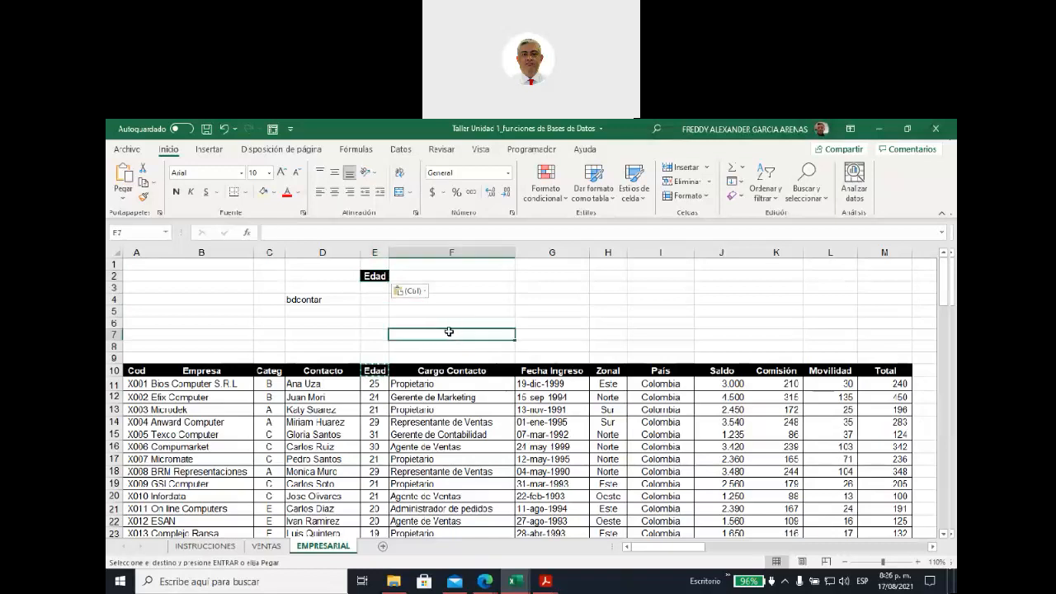
Enter the age criterion 25 in cell E3 under the copied Edad heading
{"action": "left_click", "coordinate": [373, 288]}
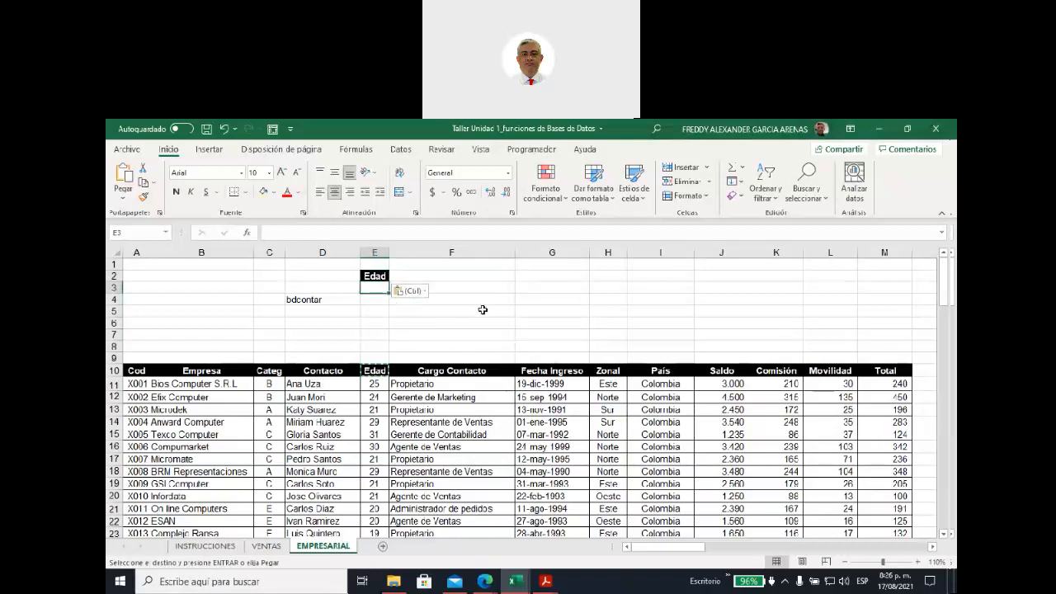
{"action": "type", "text": "25"}
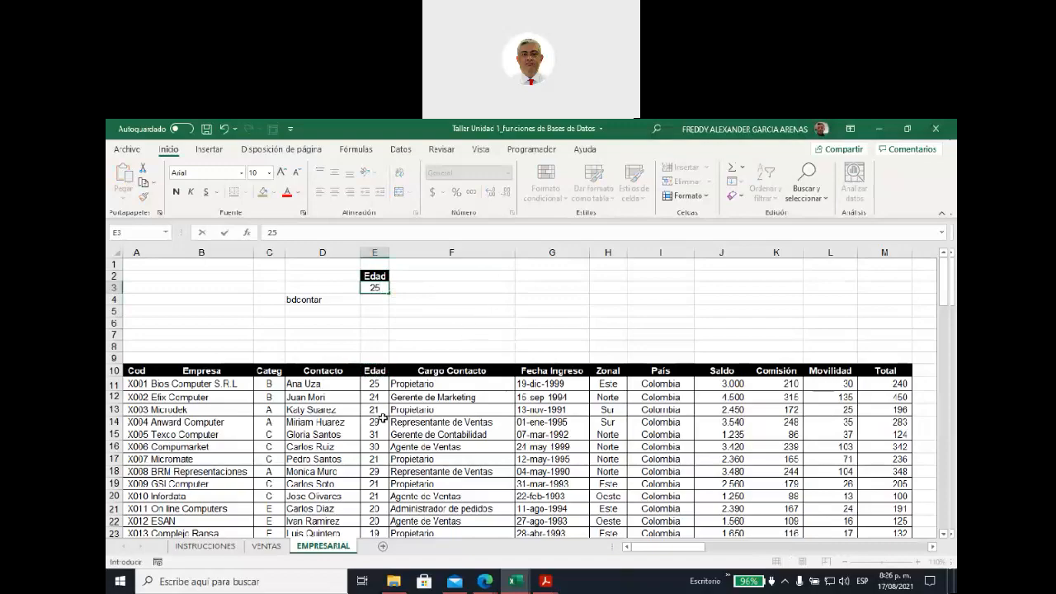
{"action": "scroll", "coordinate": [415, 480], "scroll_direction": "down", "scroll_amount": 2}
{"action": "scroll", "coordinate": [415, 480], "scroll_direction": "down", "scroll_amount": 2}
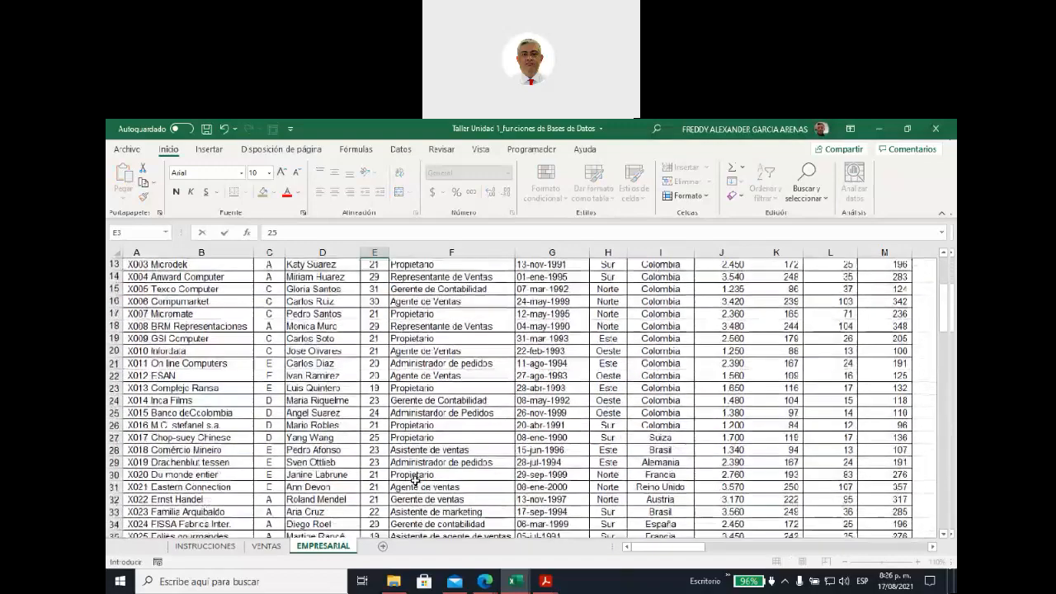
{"action": "scroll", "coordinate": [415, 478], "scroll_direction": "down", "scroll_amount": 6}
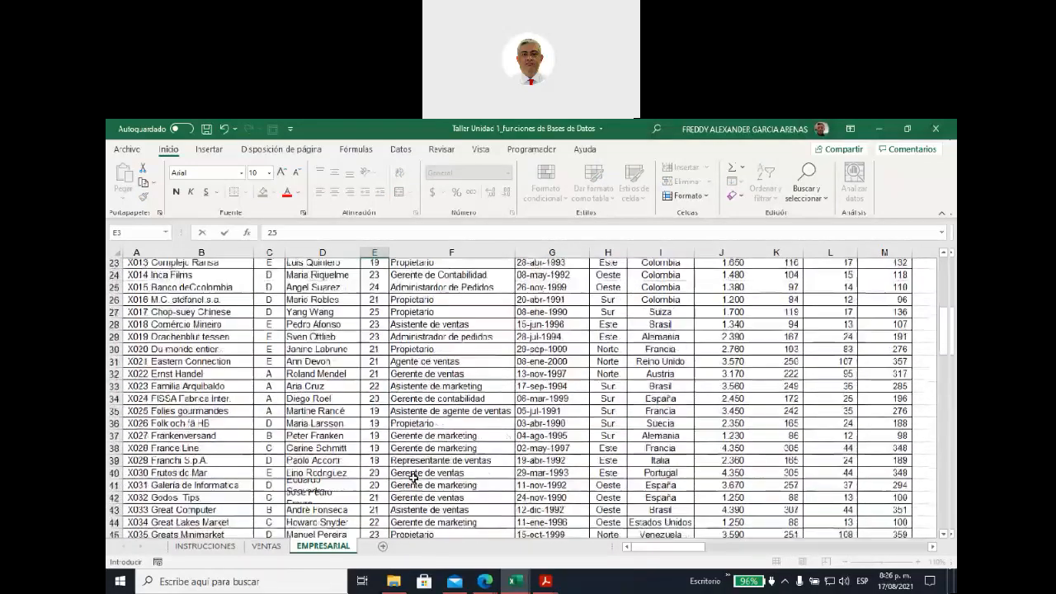
{"action": "scroll", "coordinate": [412, 477], "scroll_direction": "up", "scroll_amount": 10}
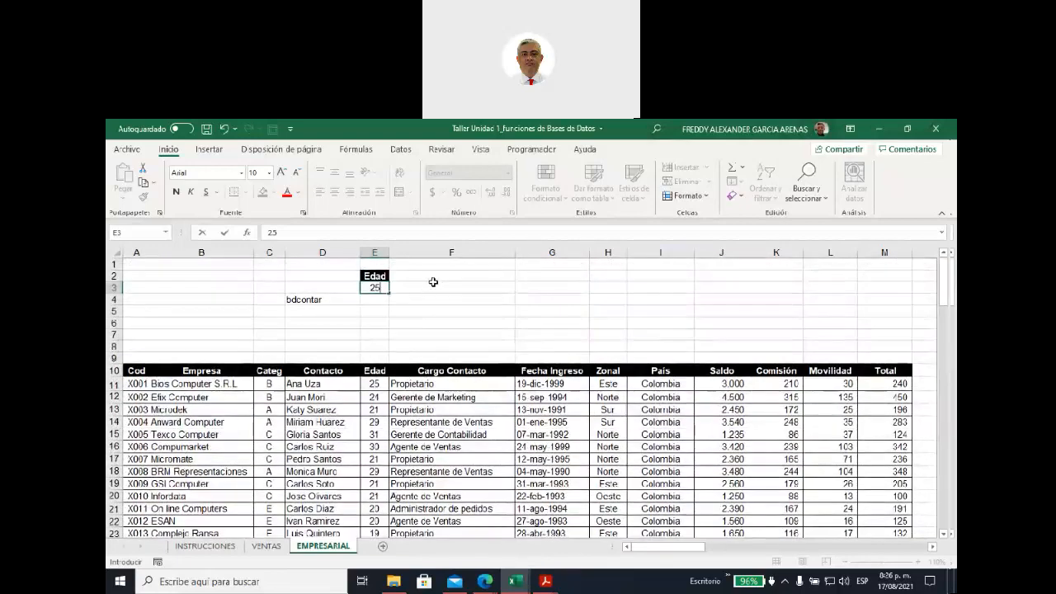
{"action": "left_click", "coordinate": [436, 287]}
Start a BDCONTAR formula in cell F5 with empresa as the database and the Contacto header D10 as the field
{"action": "left_click", "coordinate": [430, 309]}
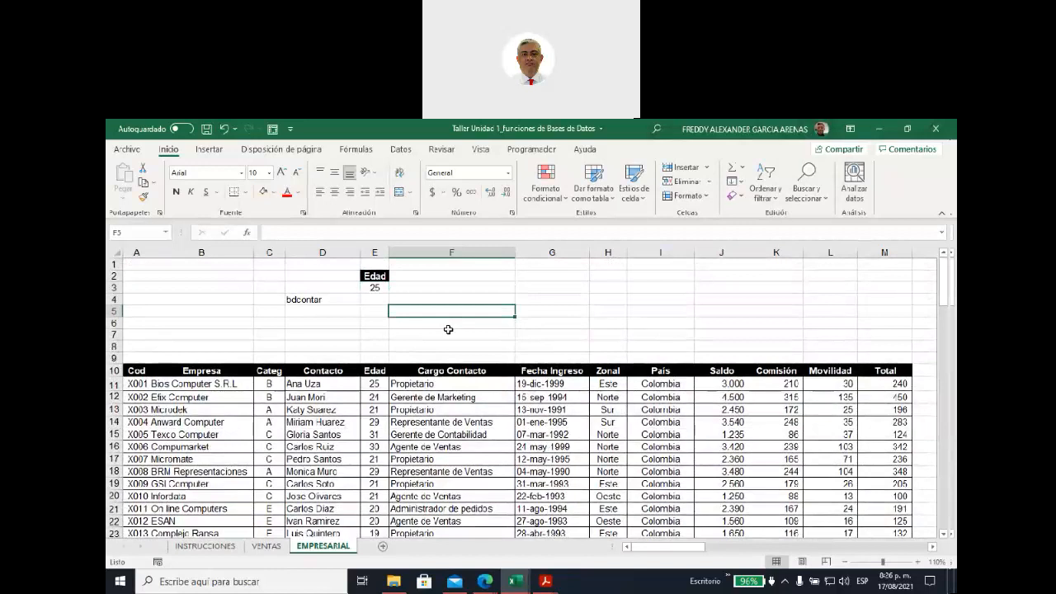
{"action": "type", "text": "=bd"}
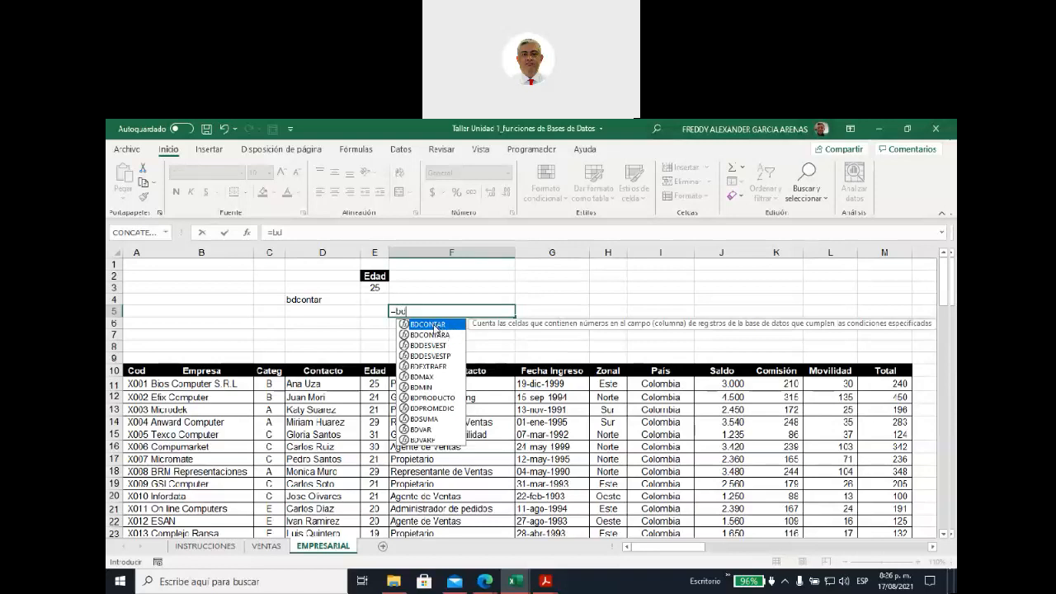
{"action": "double_click", "coordinate": [434, 325]}
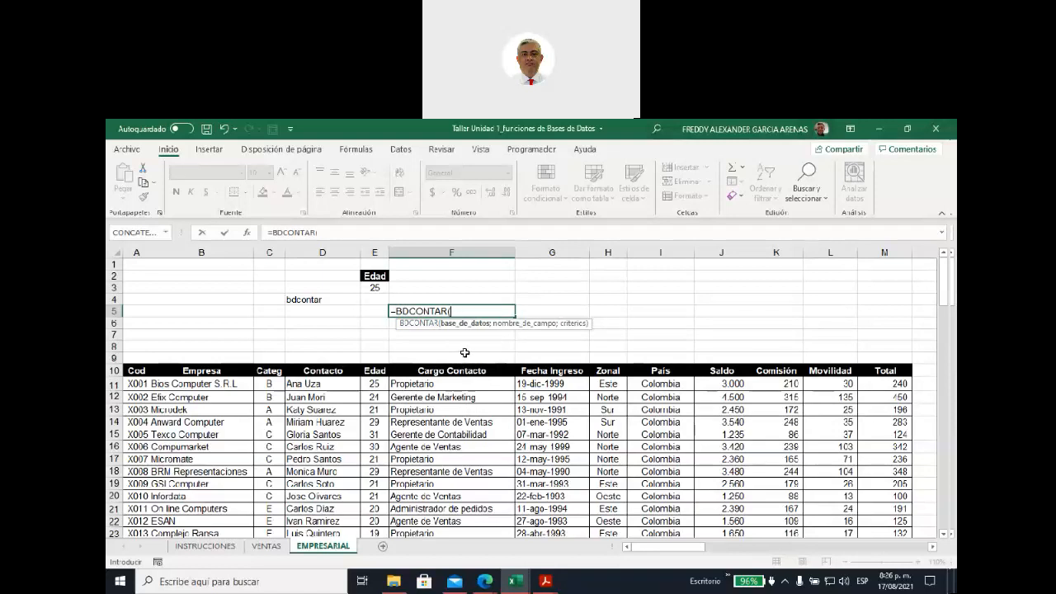
{"action": "type", "text": "empre"}
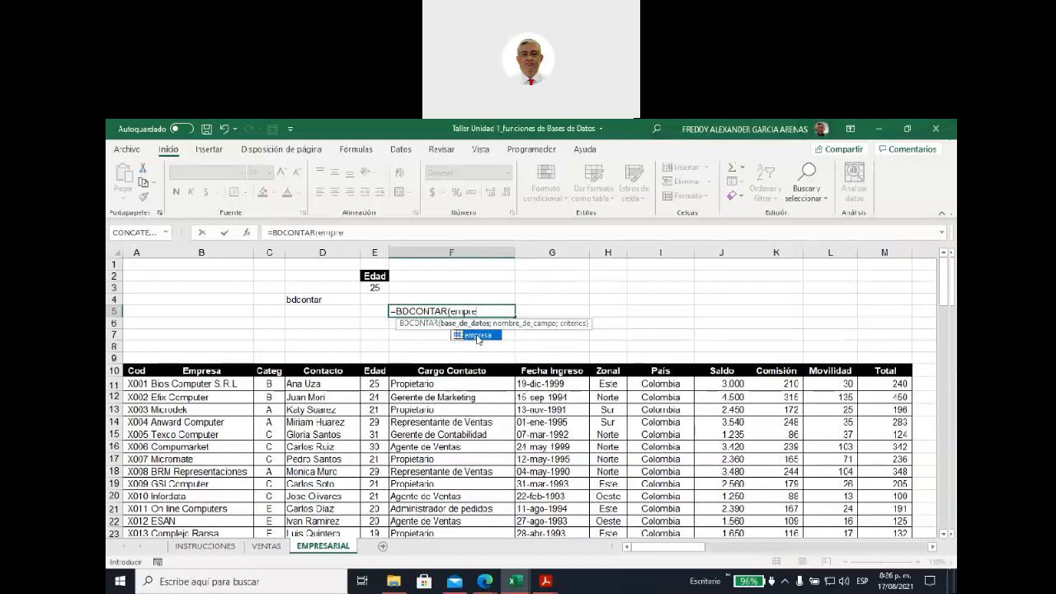
{"action": "double_click", "coordinate": [480, 336]}
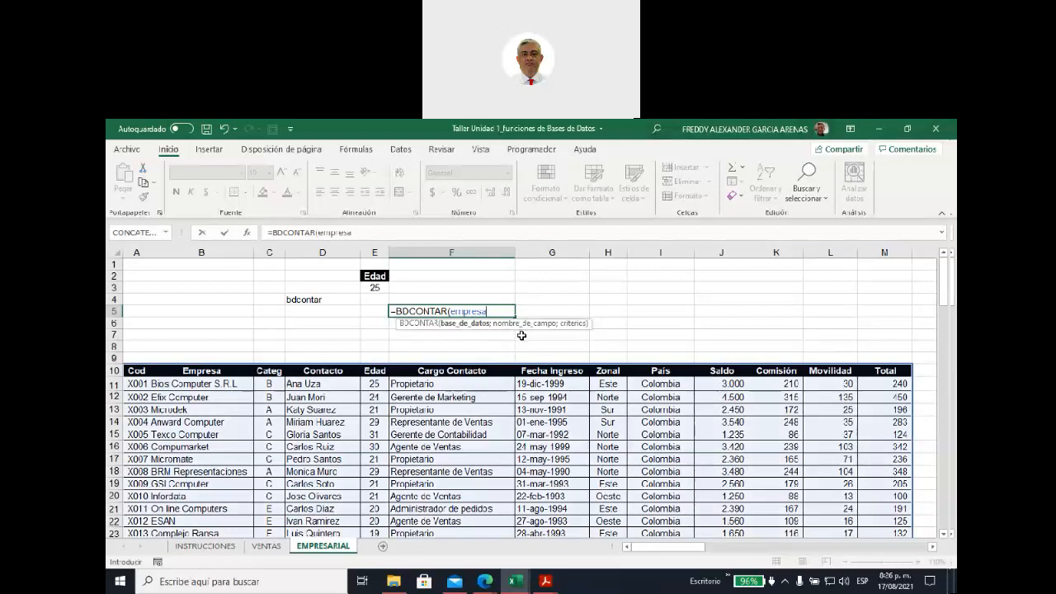
{"action": "type", "text": ","}
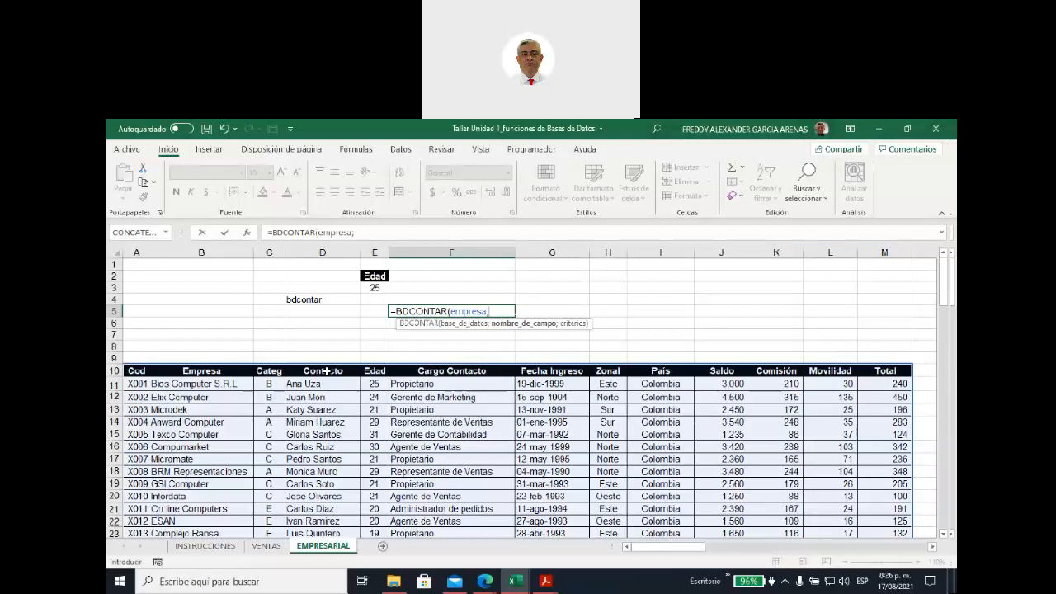
{"action": "left_click", "coordinate": [328, 370]}
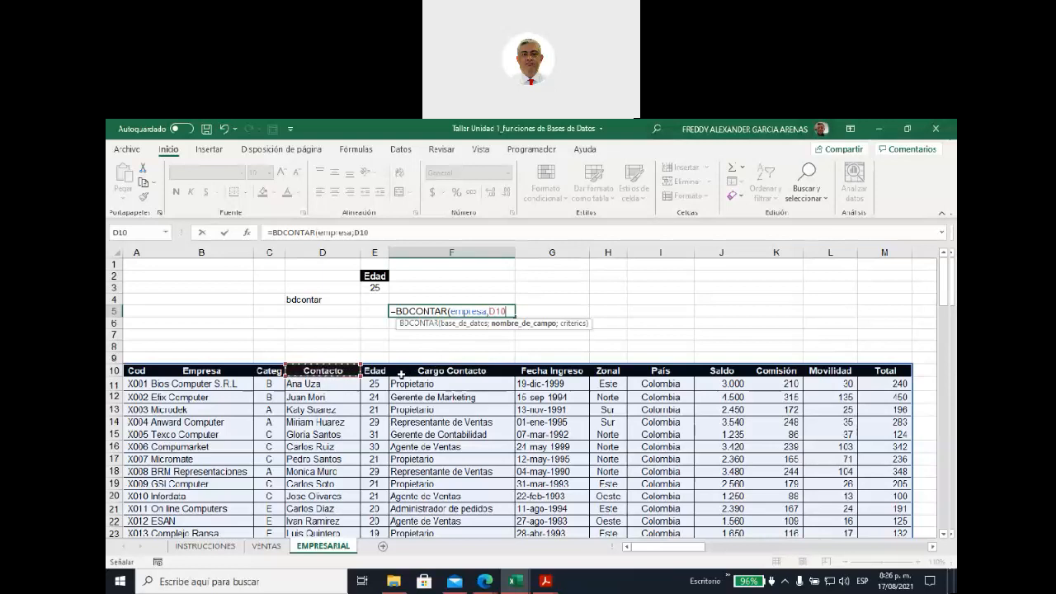
Change the function in F5 to BDCONTARA and complete the formula with the criteria range E2:E3
{"action": "key", "text": "F2"}
{"action": "type", "text": "A"}
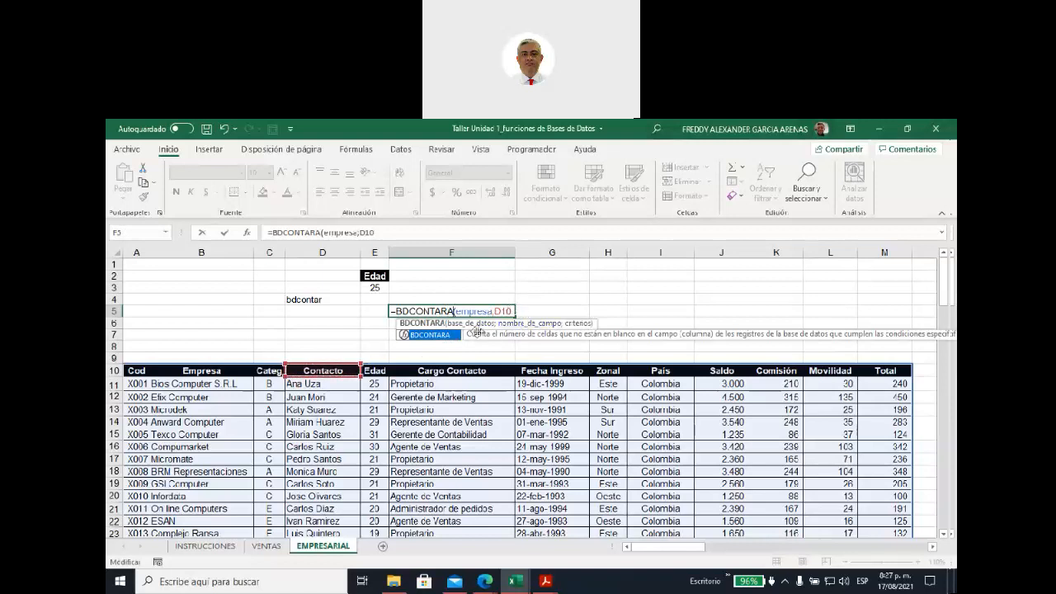
{"action": "left_click", "coordinate": [513, 310]}
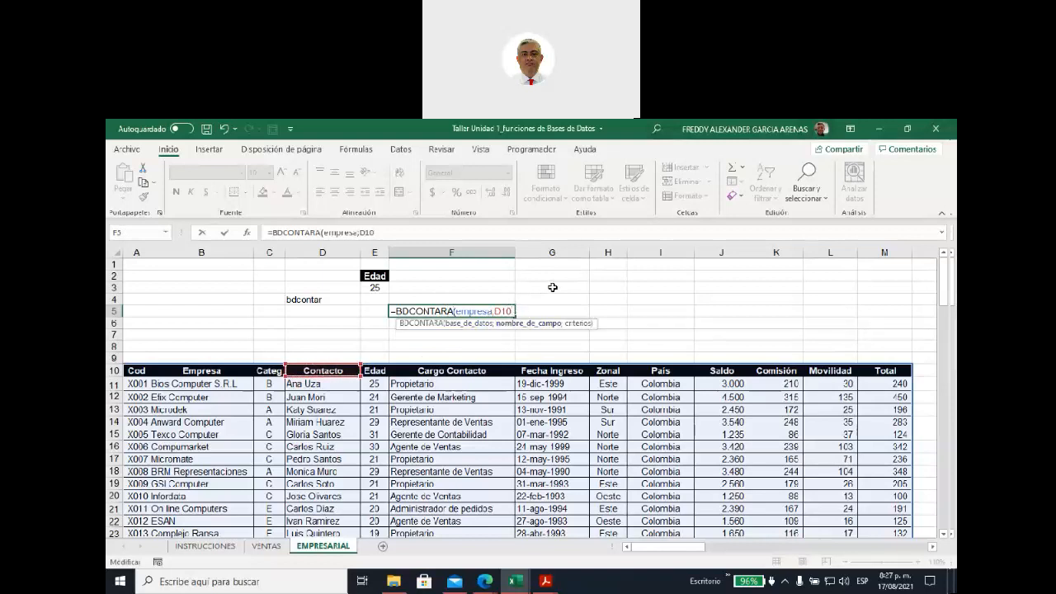
{"action": "type", "text": ";"}
{"action": "left_click", "coordinate": [370, 278]}
{"action": "left_click_drag", "start_coordinate": [371, 283], "coordinate": [373, 288]}
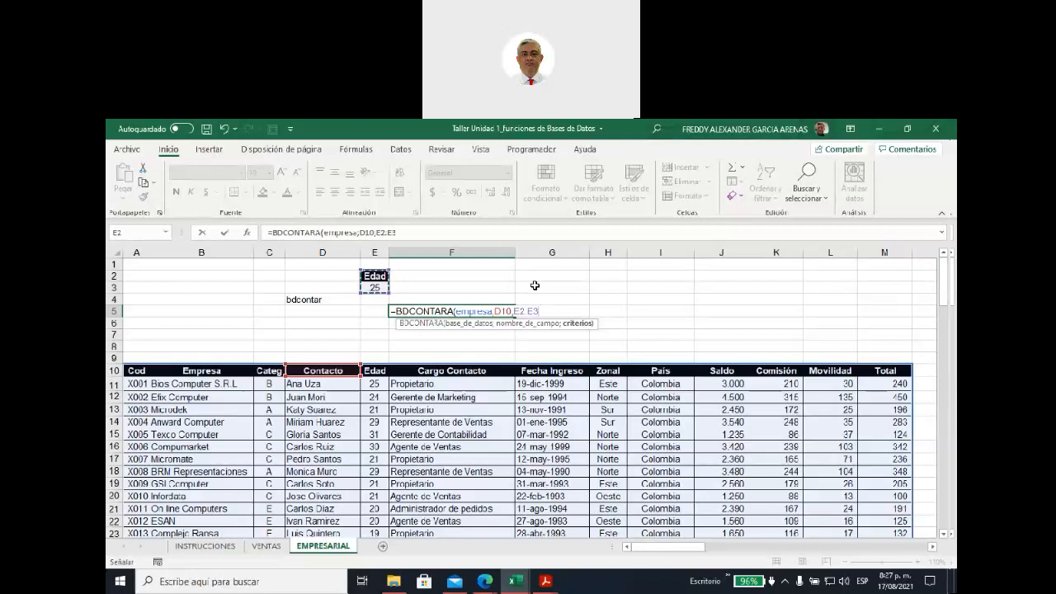
{"action": "type", "text": ")"}
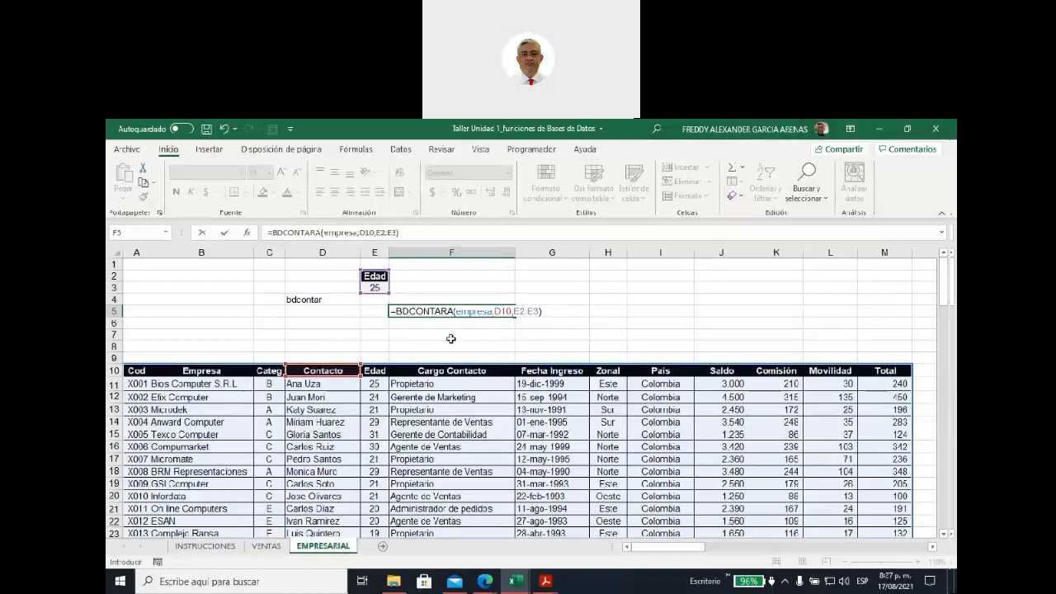
{"action": "key", "text": "Return"}
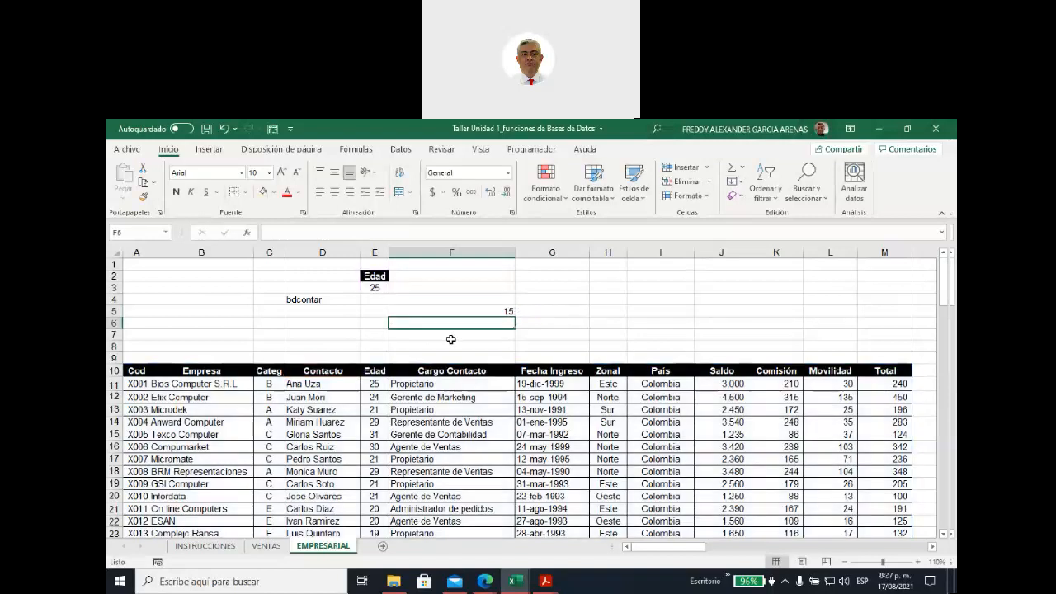
Turn on filtering for the company table's whole header row, A10:M10
{"action": "left_click_drag", "start_coordinate": [129, 370], "coordinate": [216, 371]}
{"action": "left_click", "coordinate": [766, 188]}
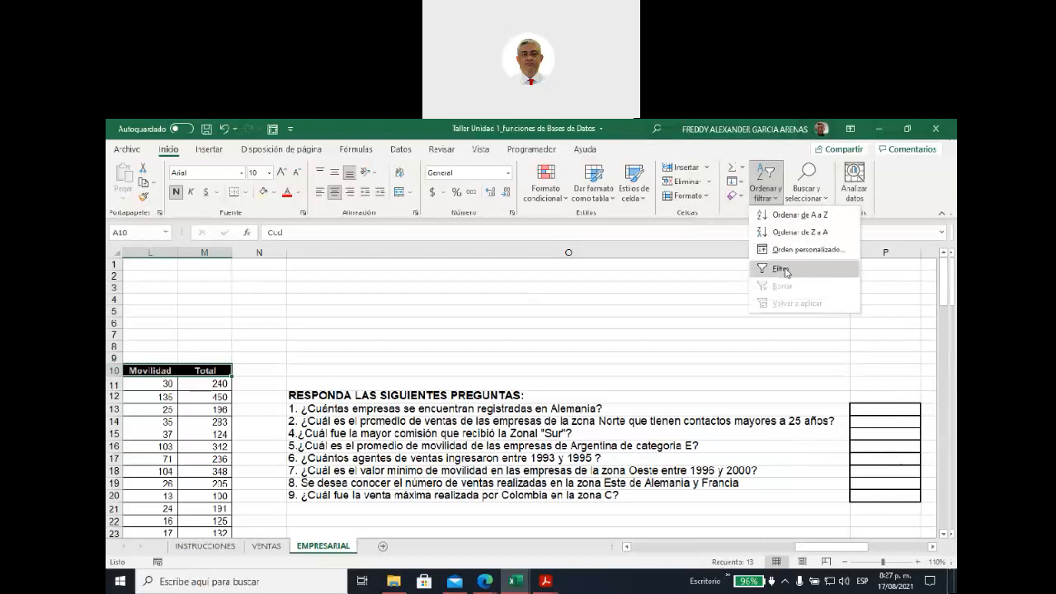
{"action": "left_click", "coordinate": [780, 269]}
{"action": "left_click", "coordinate": [627, 547]}
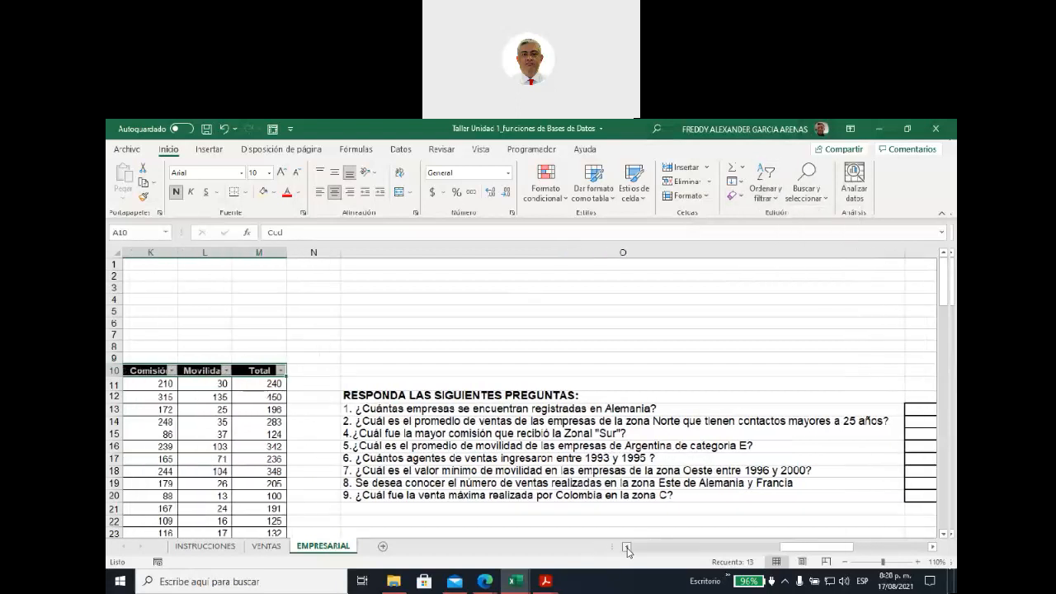
{"action": "left_click", "coordinate": [627, 546]}
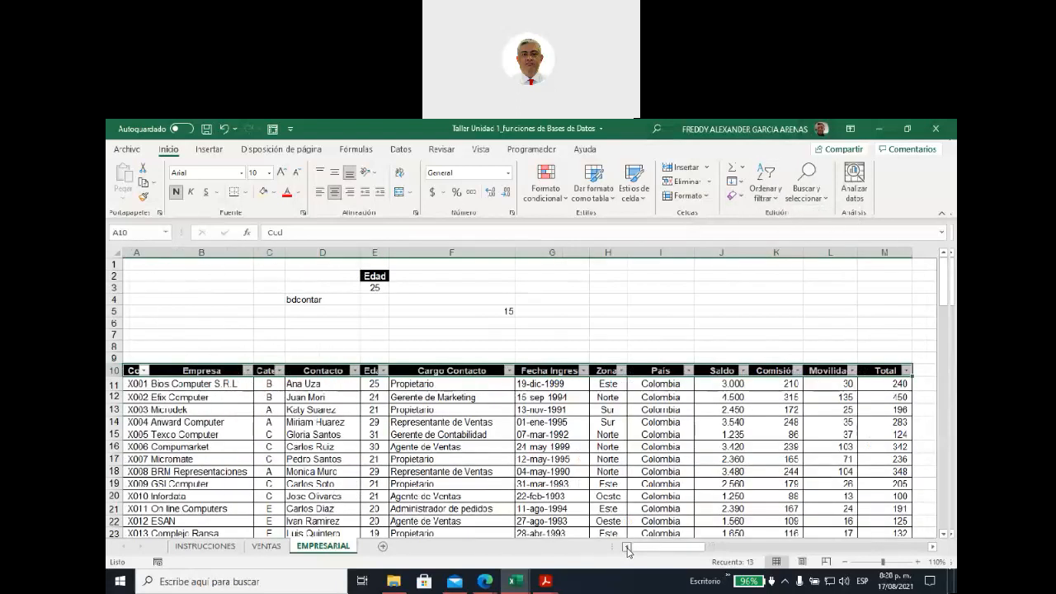
Filter the Edad column to age 25 only and select the filtered ages to check their count against F5
{"action": "left_click", "coordinate": [383, 371]}
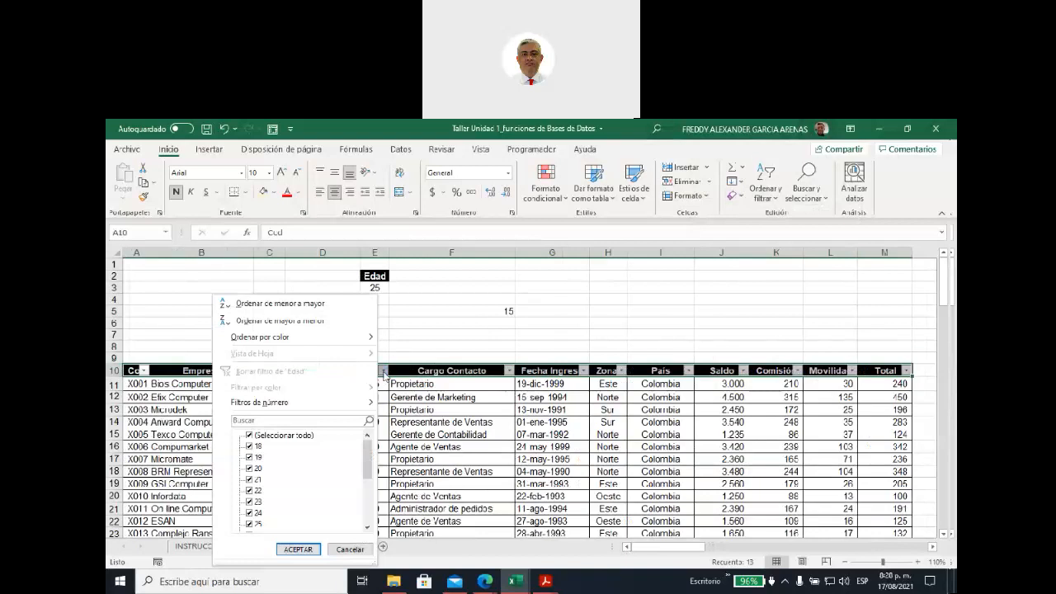
{"action": "left_click", "coordinate": [249, 434]}
{"action": "scroll", "coordinate": [251, 474], "scroll_direction": "down", "scroll_amount": 3}
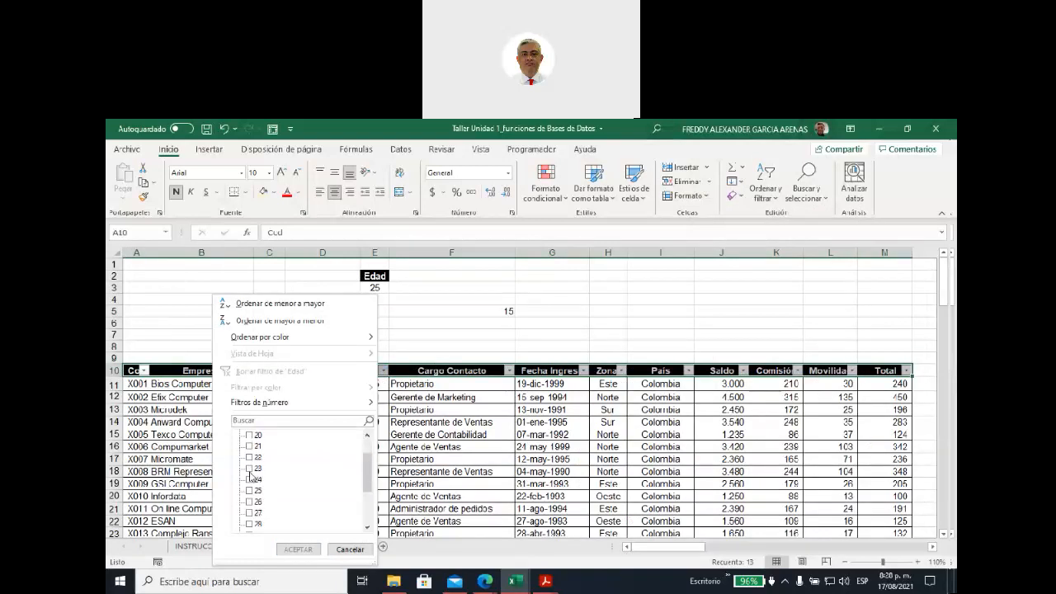
{"action": "scroll", "coordinate": [255, 490], "scroll_direction": "up", "scroll_amount": 2}
{"action": "left_click", "coordinate": [250, 491]}
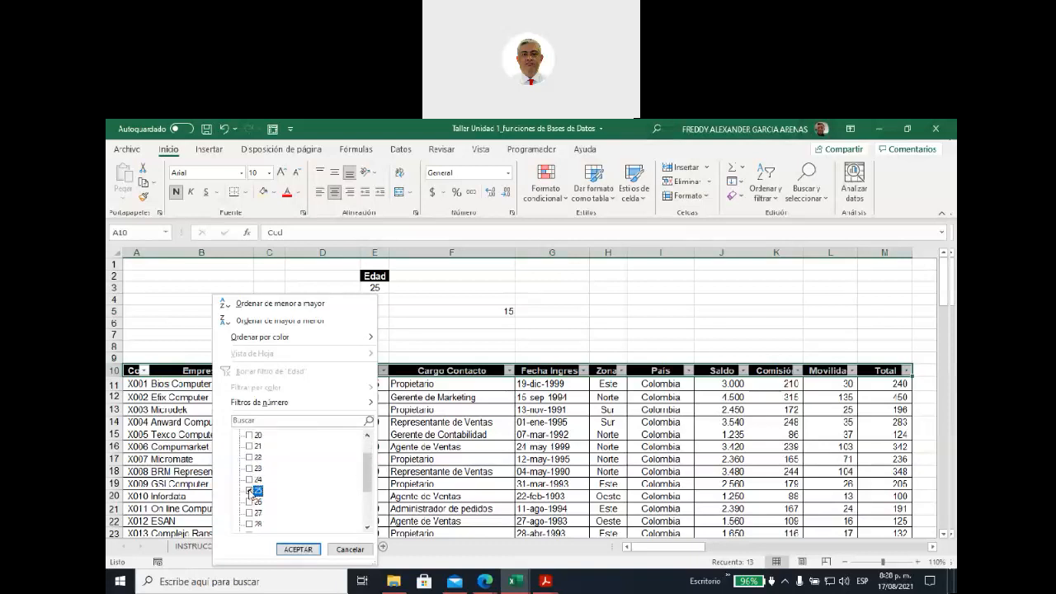
{"action": "left_click", "coordinate": [299, 549]}
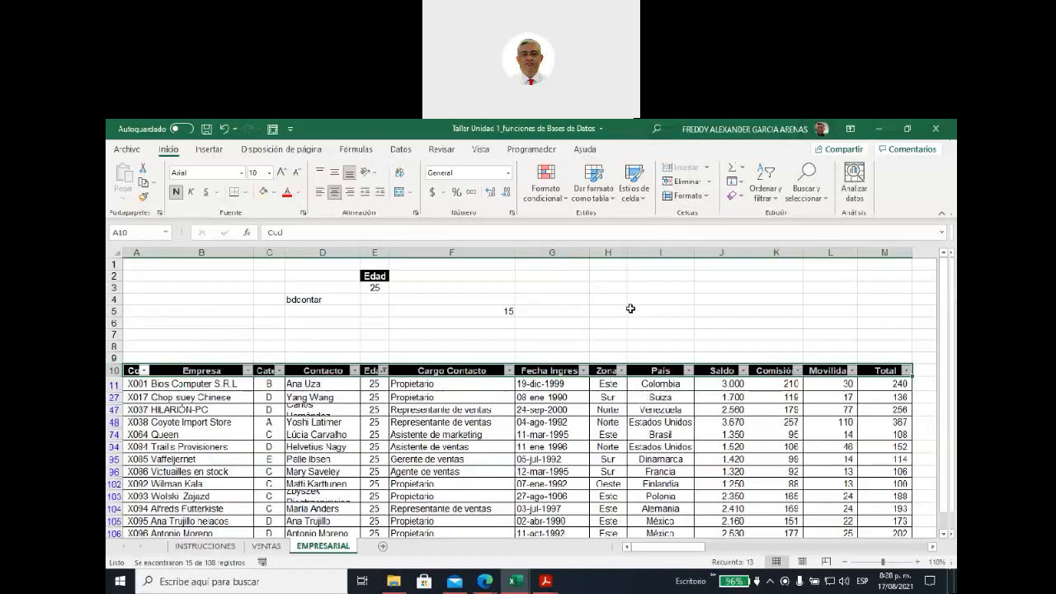
{"action": "left_click_drag", "start_coordinate": [369, 384], "coordinate": [374, 522]}
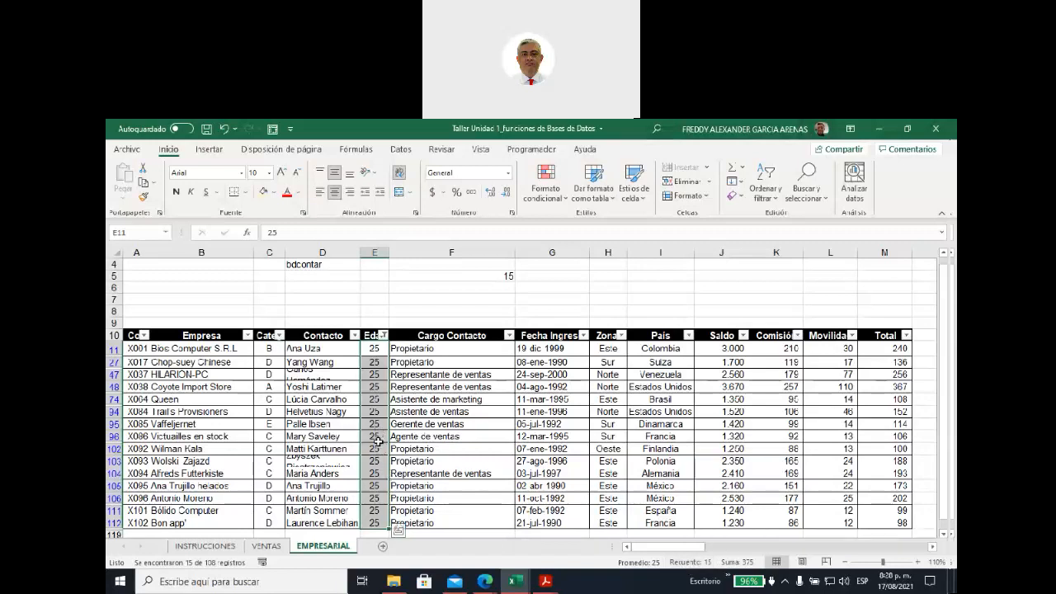
Clear the age filter from the Edad column so every company record is shown again
{"action": "scroll", "coordinate": [528, 385], "scroll_direction": "up", "scroll_amount": 1}
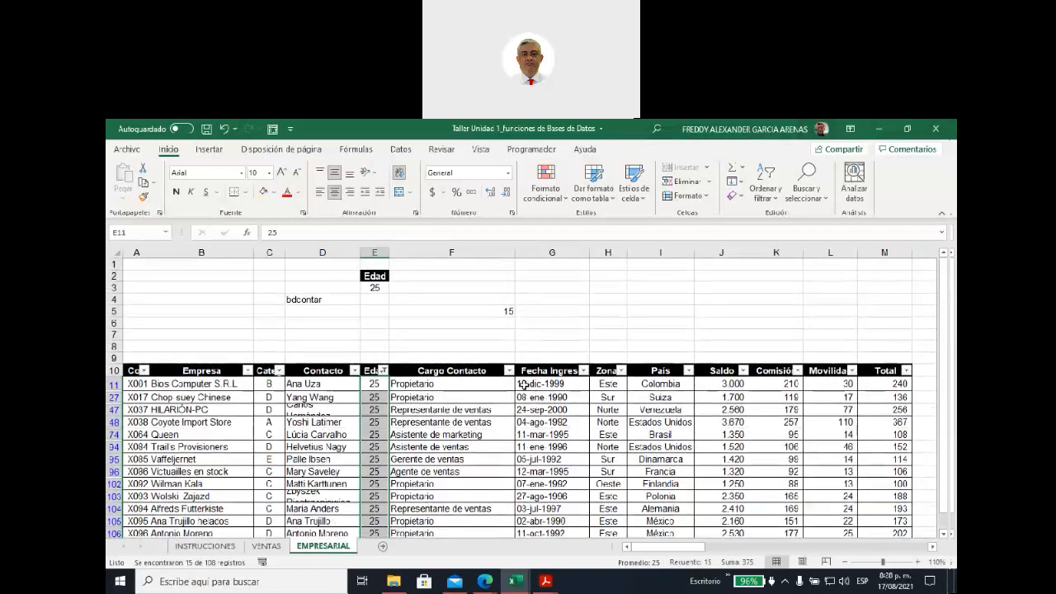
{"action": "left_click", "coordinate": [381, 370]}
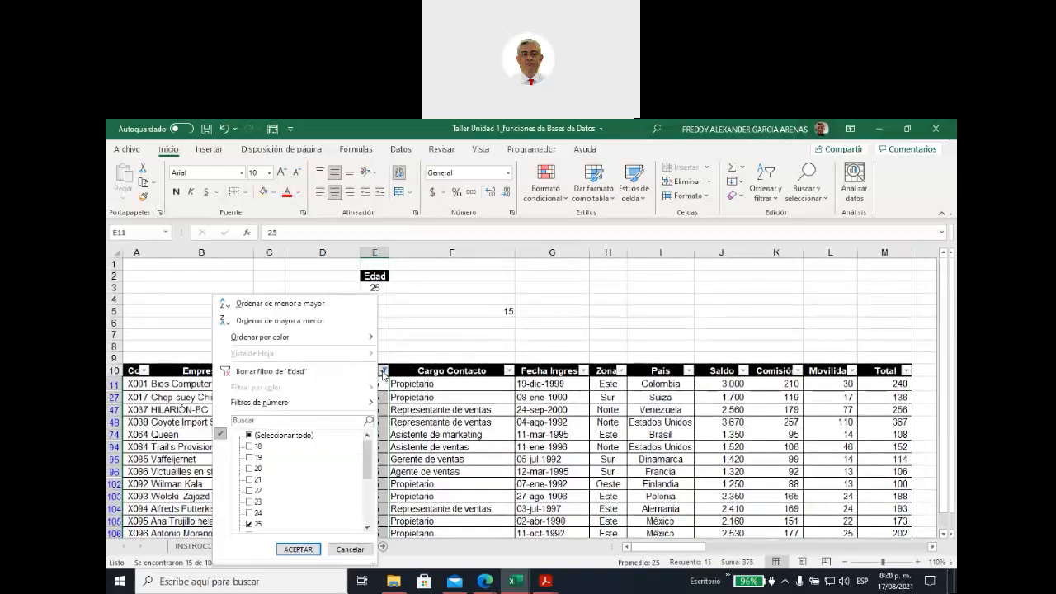
{"action": "left_click", "coordinate": [263, 373]}
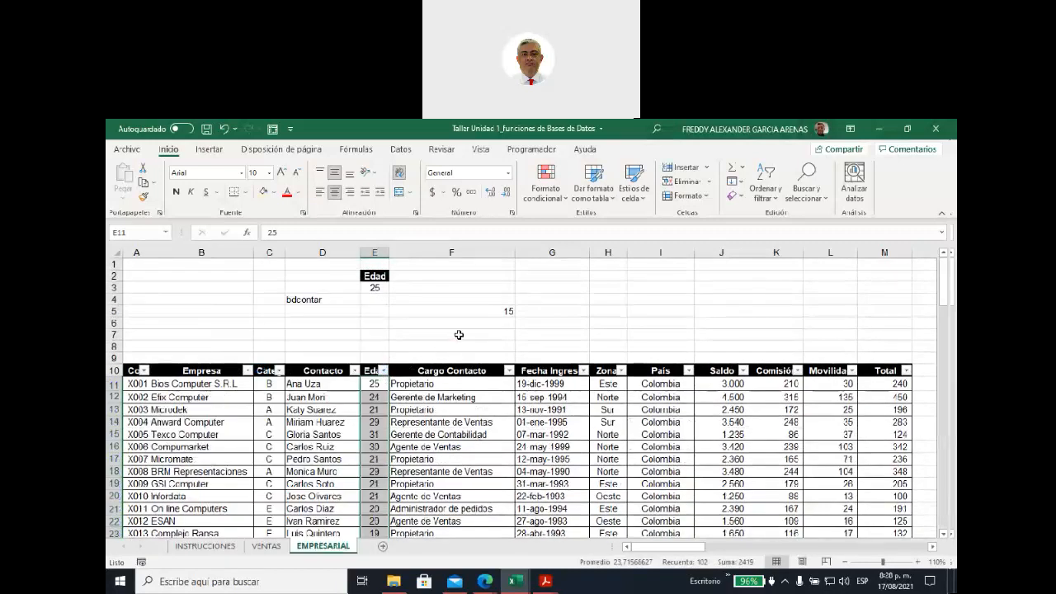
{"action": "left_click", "coordinate": [458, 334]}
Change the function in F5 to BDCONTAR and review the type of entries in the Contacto column
{"action": "left_click", "coordinate": [452, 311]}
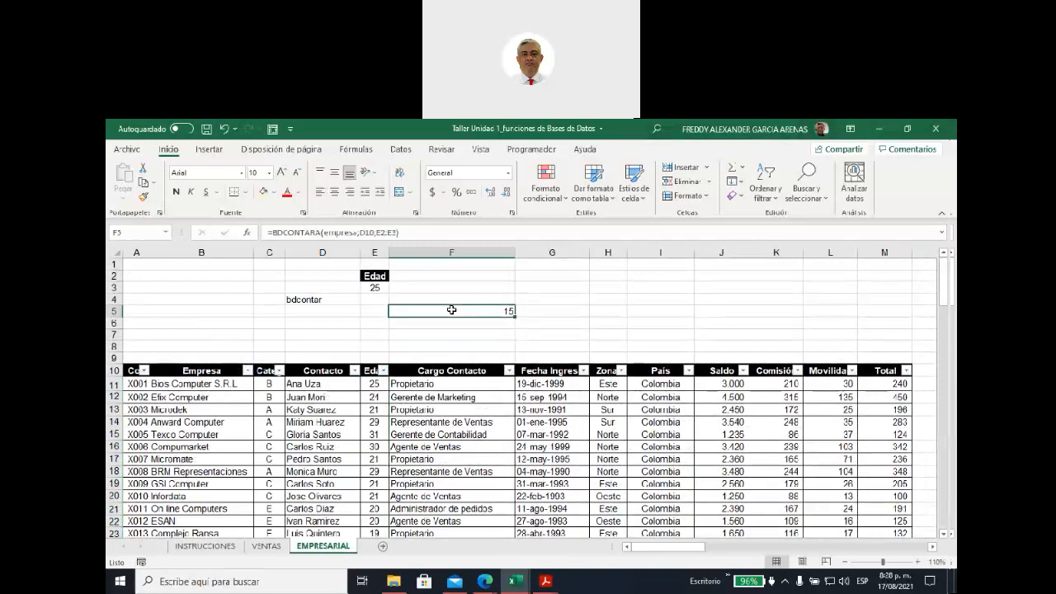
{"action": "left_click", "coordinate": [316, 232]}
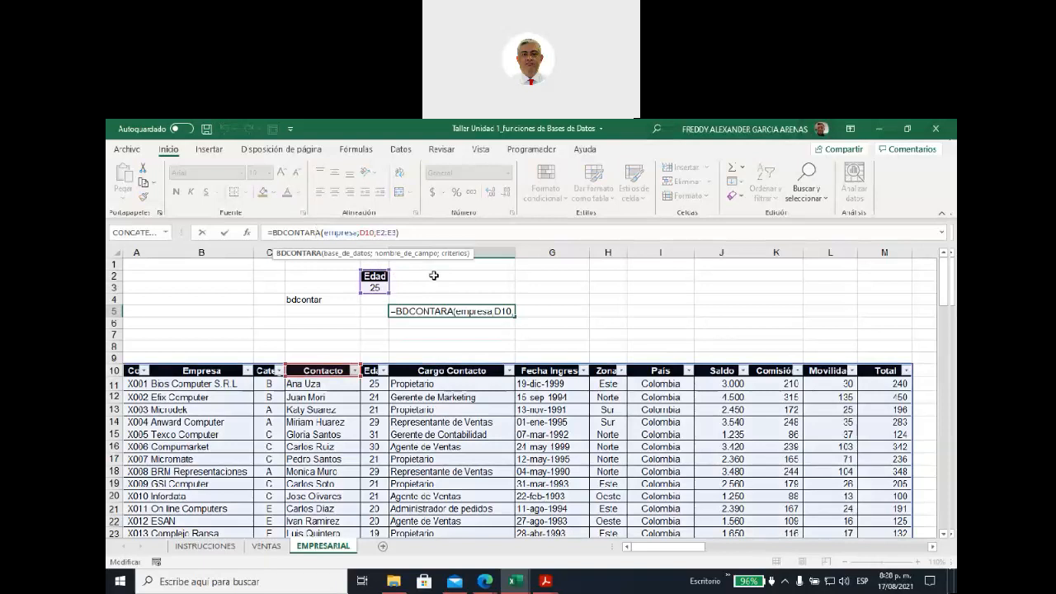
{"action": "key", "text": "BackSpace"}
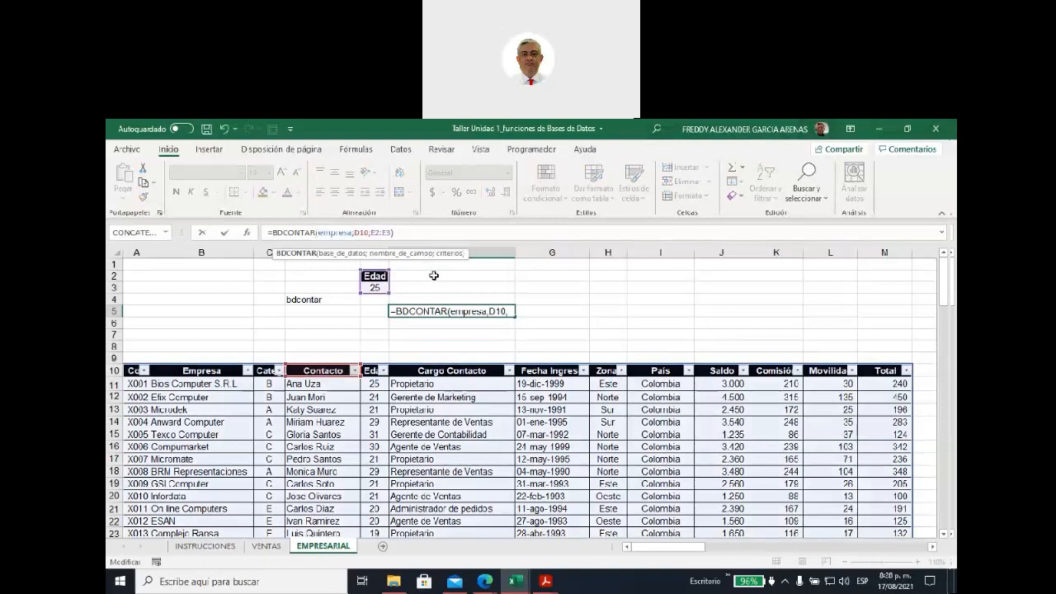
{"action": "key", "text": "Return"}
{"action": "key", "text": "Up"}
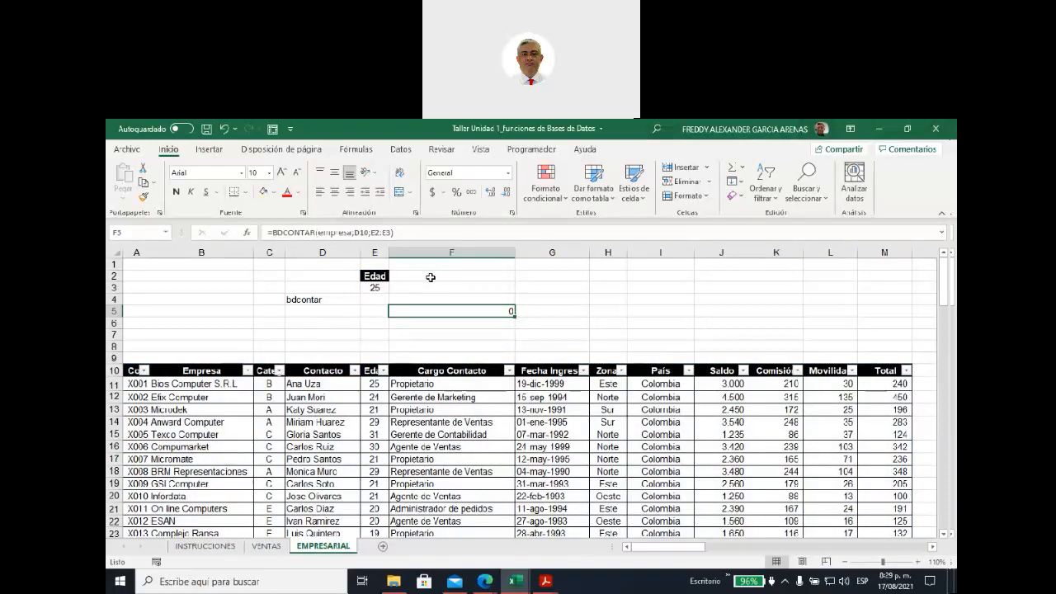
{"action": "left_click_drag", "start_coordinate": [388, 317], "coordinate": [322, 534]}
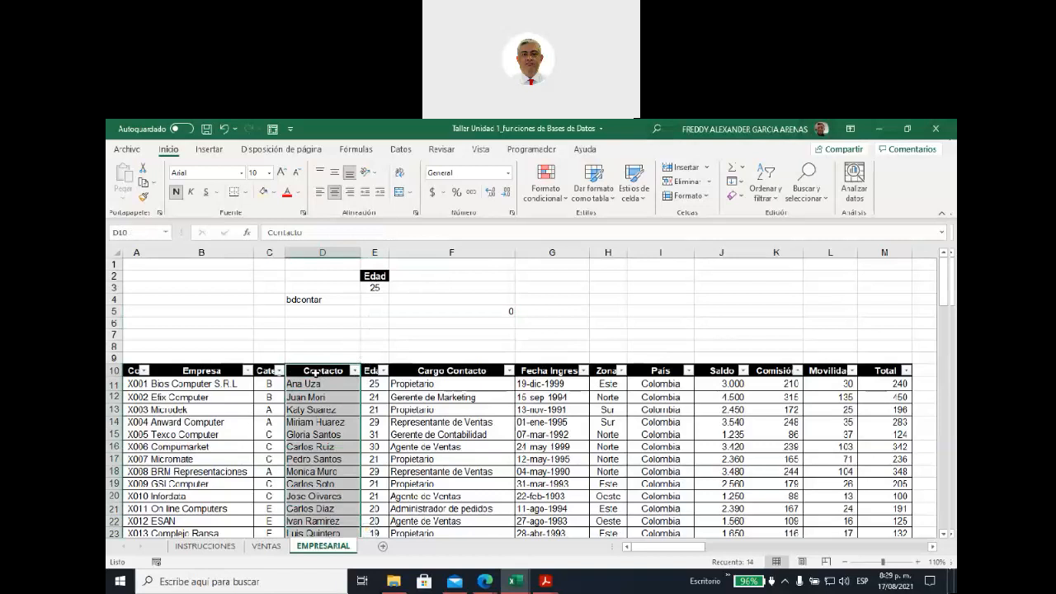
{"action": "left_click", "coordinate": [312, 381]}
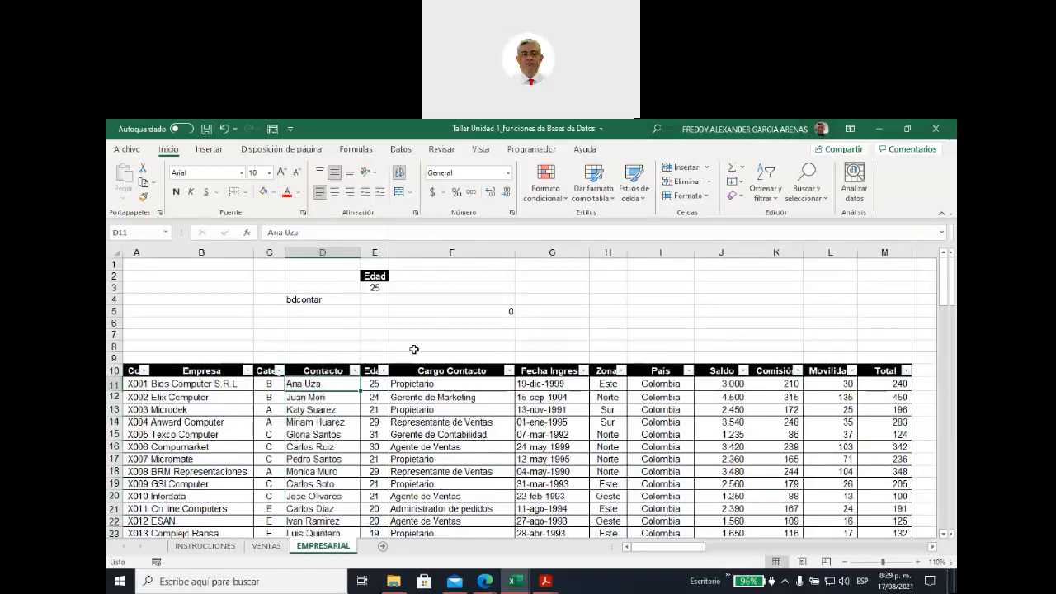
{"action": "scroll", "coordinate": [299, 492], "scroll_direction": "down", "scroll_amount": 2}
{"action": "scroll", "coordinate": [299, 488], "scroll_direction": "down", "scroll_amount": 8}
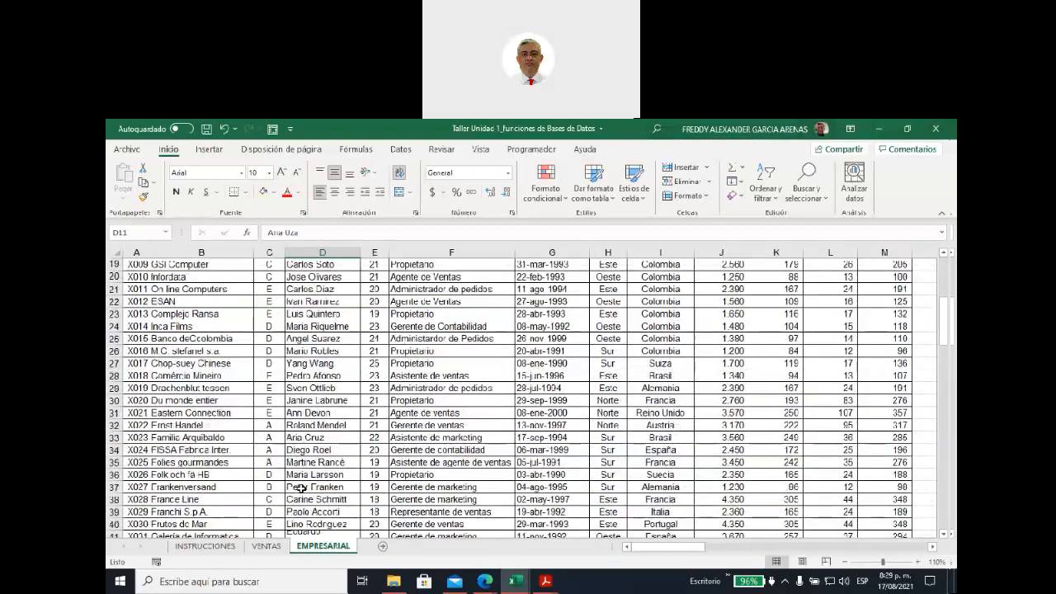
{"action": "scroll", "coordinate": [382, 388], "scroll_direction": "up", "scroll_amount": 10}
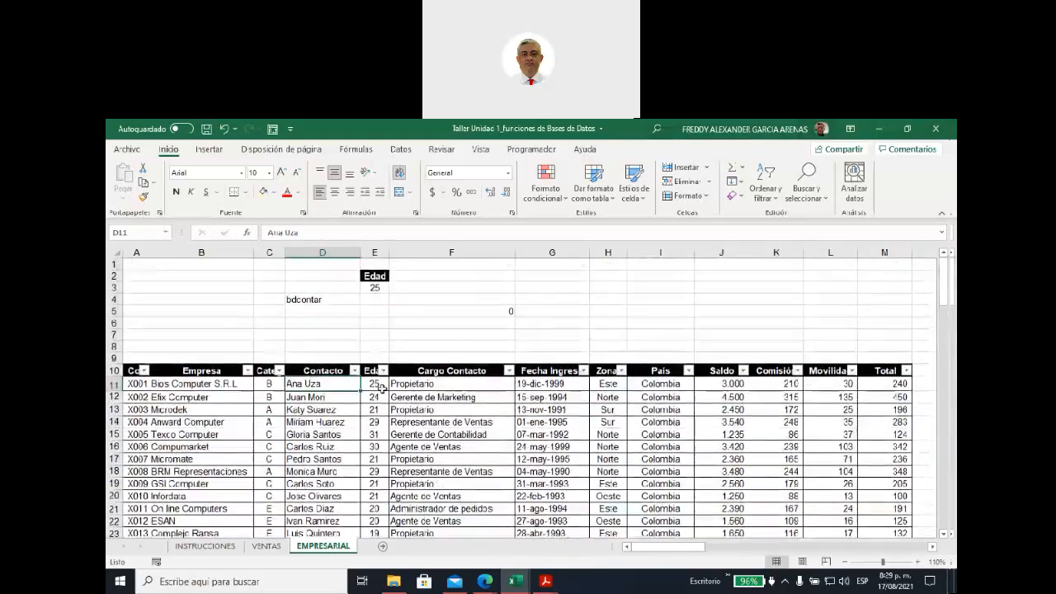
Change the function in F5 back to BDCONTARA, keeping empresa, D10 and E2:E3 as its arguments
{"action": "left_click", "coordinate": [494, 311]}
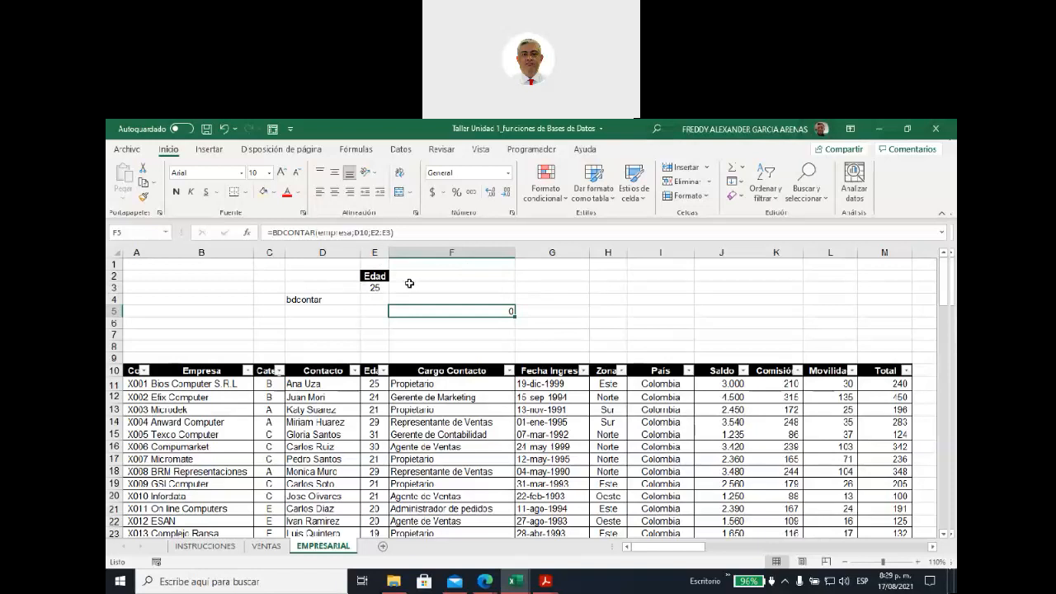
{"action": "left_click", "coordinate": [316, 233]}
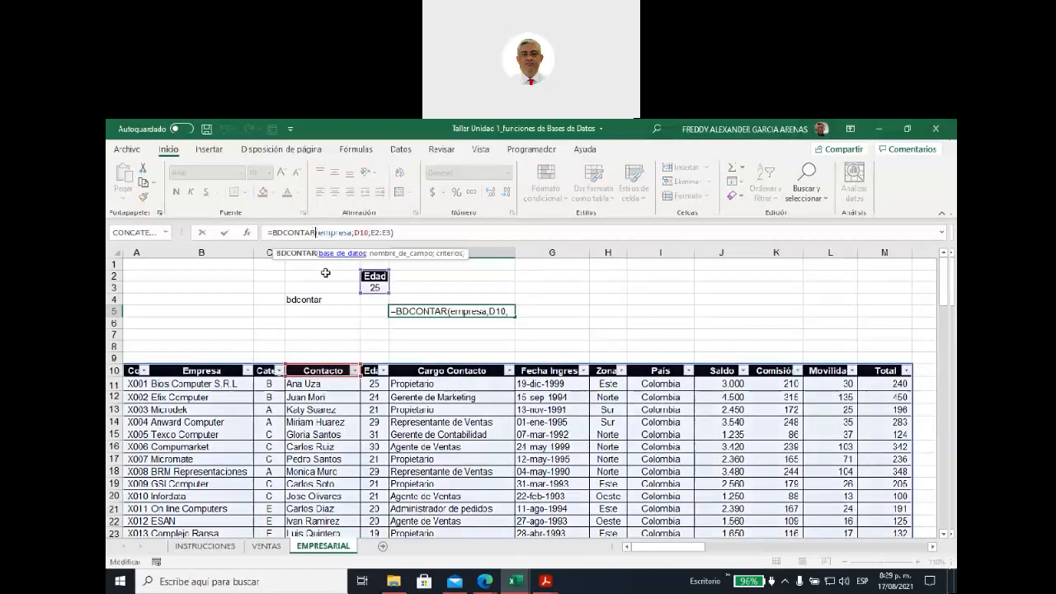
{"action": "type", "text": "A"}
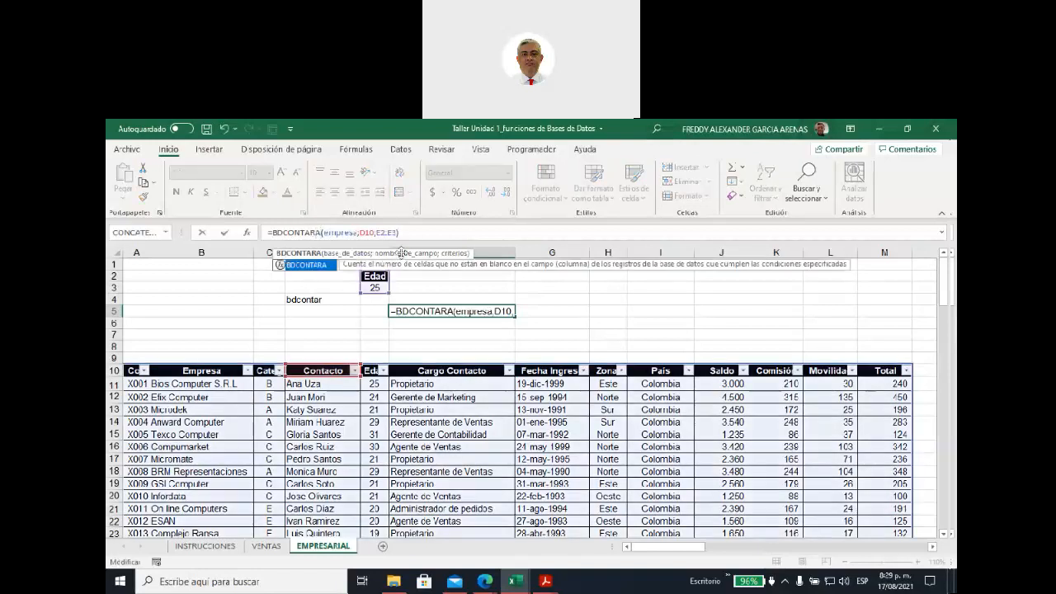
{"action": "left_click", "coordinate": [431, 233]}
{"action": "key", "text": "Return"}
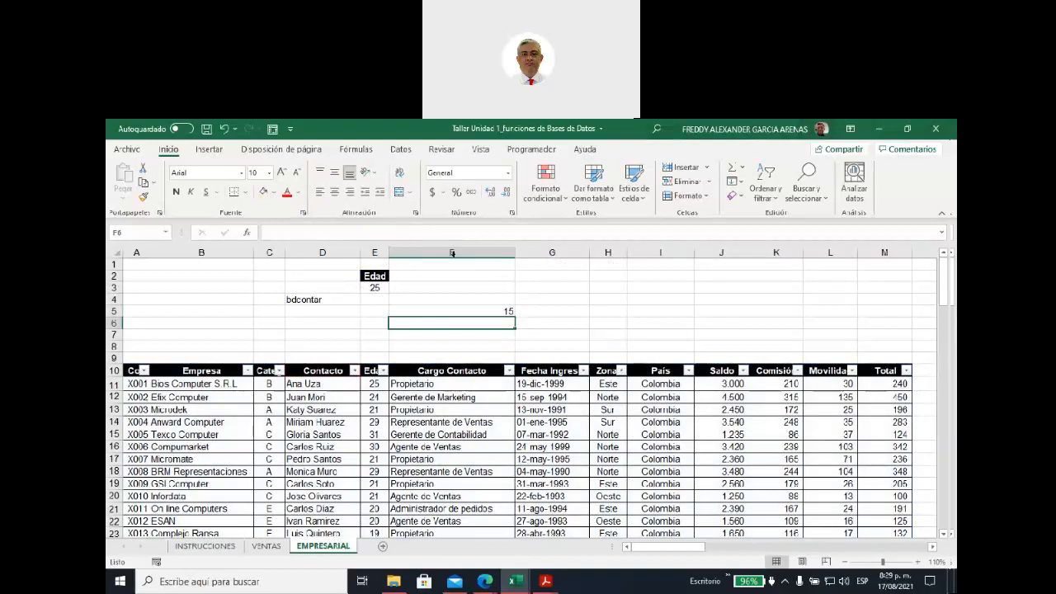
{"action": "left_click", "coordinate": [452, 308]}
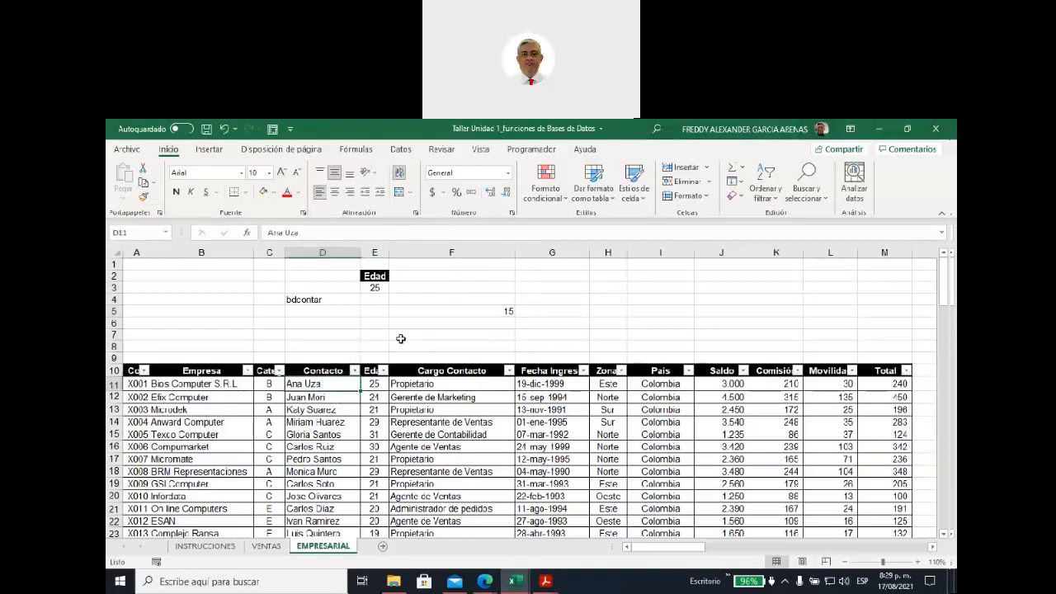
{"action": "left_click", "coordinate": [456, 311]}
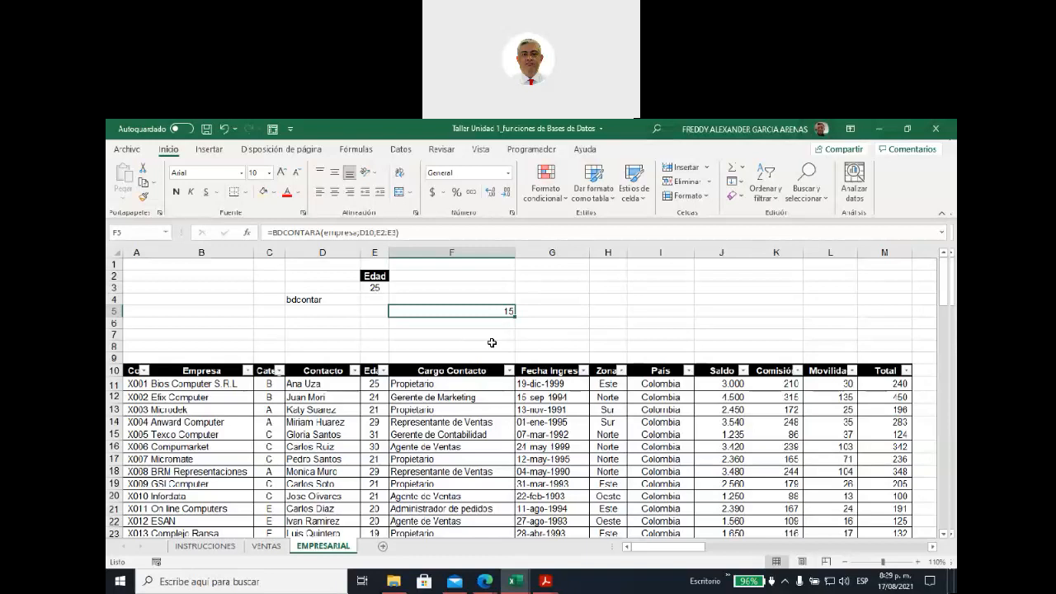
Delete the BDCONTARA formula from cell F5
{"action": "left_click", "coordinate": [945, 189]}
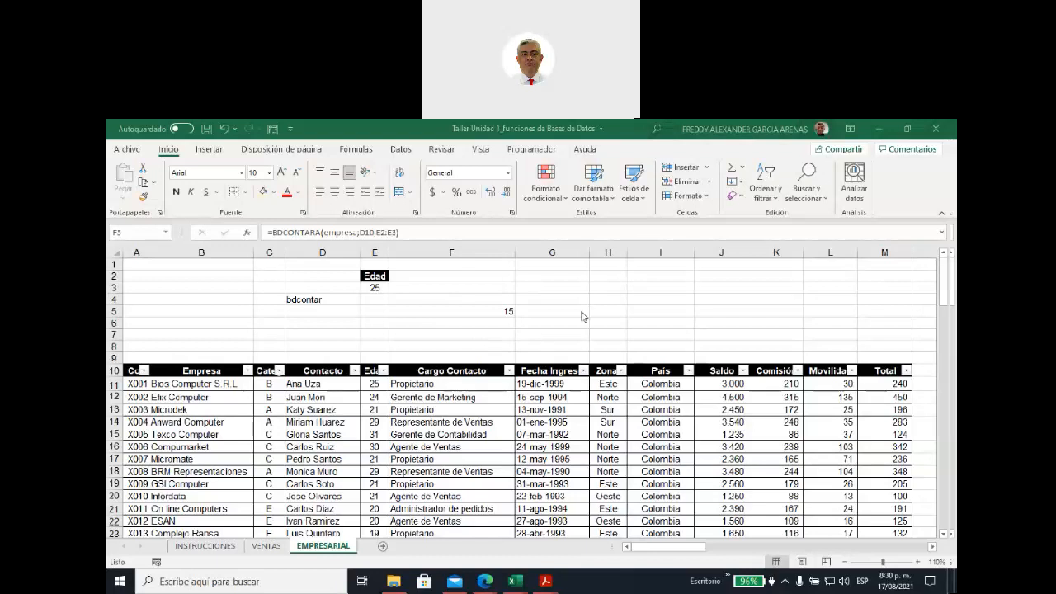
{"action": "left_click", "coordinate": [471, 311]}
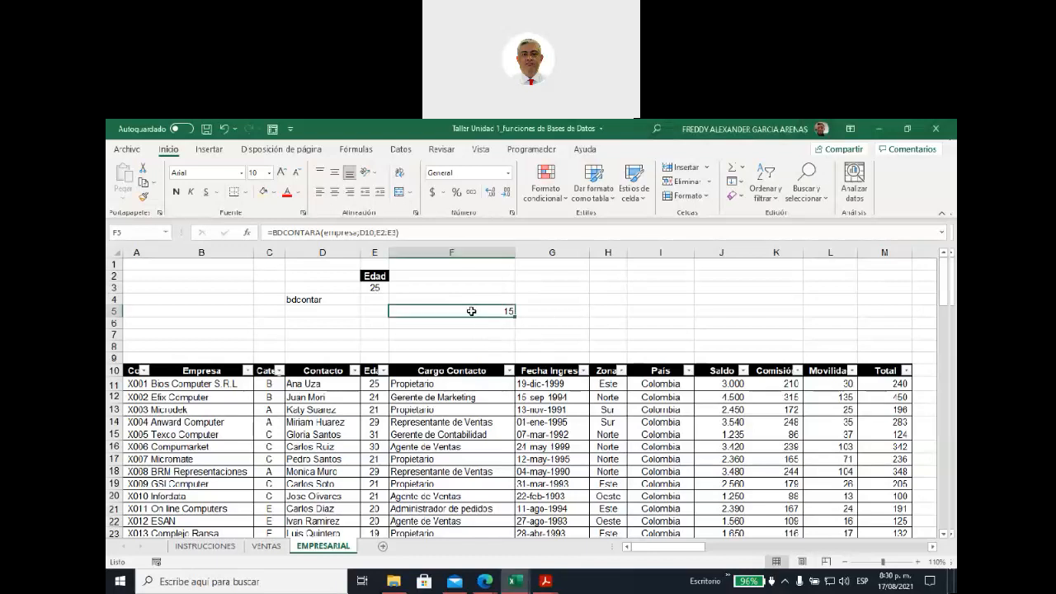
{"action": "key", "text": "Delete"}
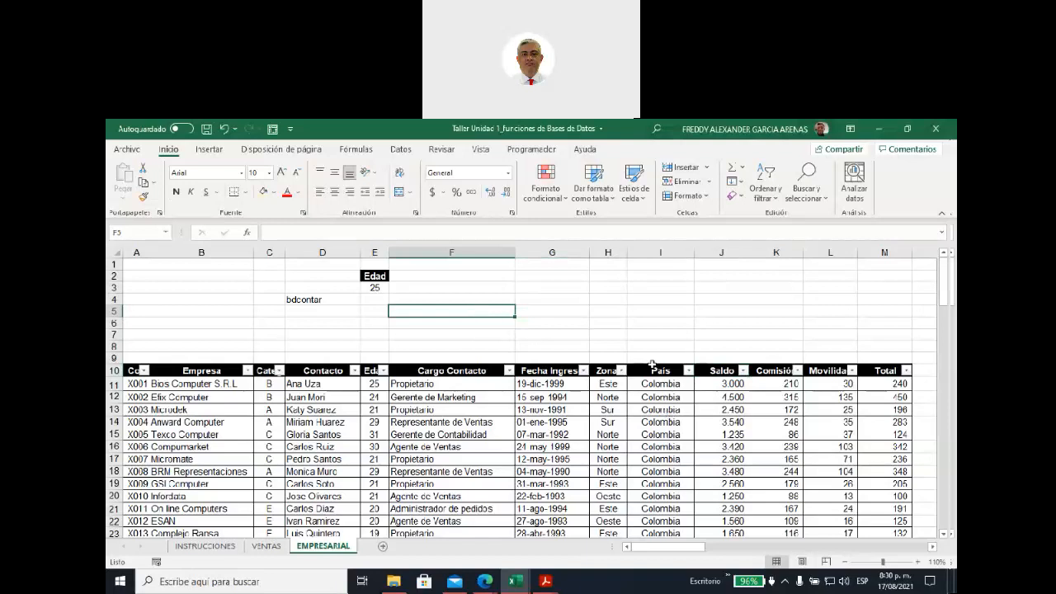
Copy the País header and its Colombia entry from I10:I11 to G2:G3 as a criteria range
{"action": "left_click_drag", "start_coordinate": [649, 371], "coordinate": [648, 384]}
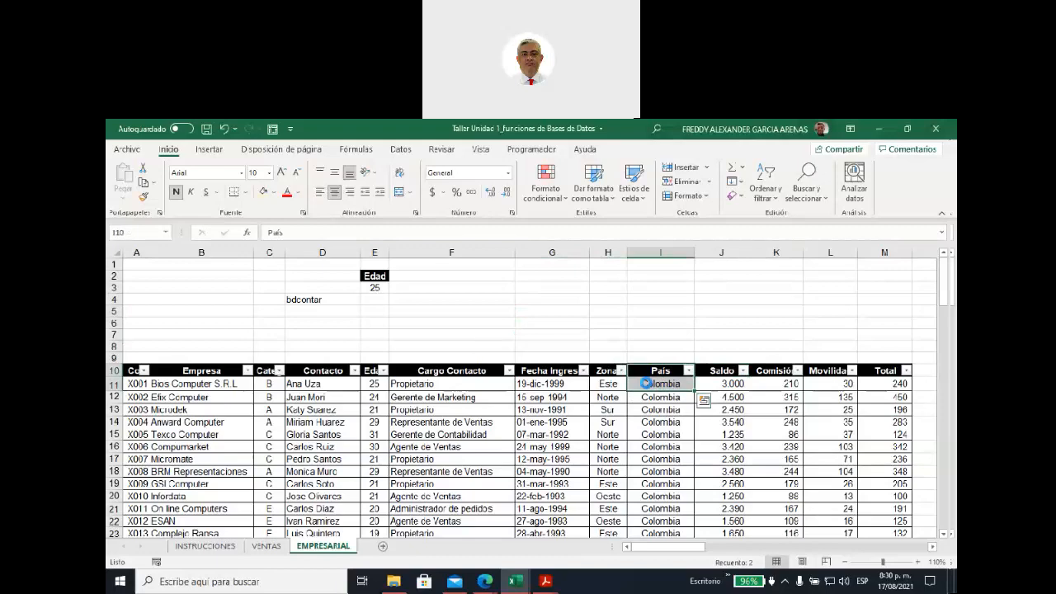
{"action": "key", "text": "ctrl+c"}
{"action": "scroll", "coordinate": [635, 404], "scroll_direction": "down", "scroll_amount": 6}
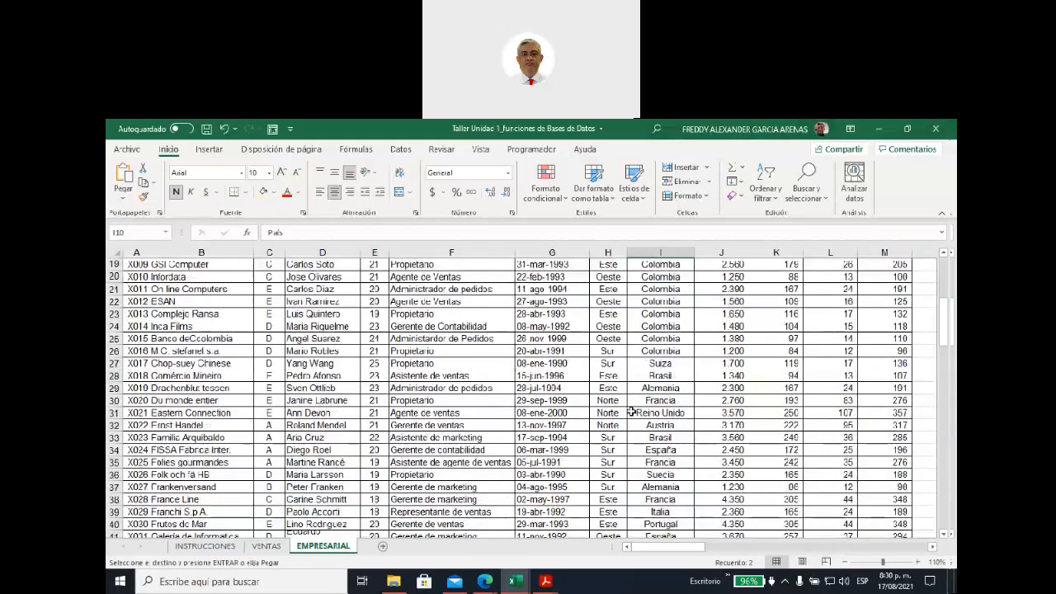
{"action": "scroll", "coordinate": [631, 411], "scroll_direction": "up", "scroll_amount": 6}
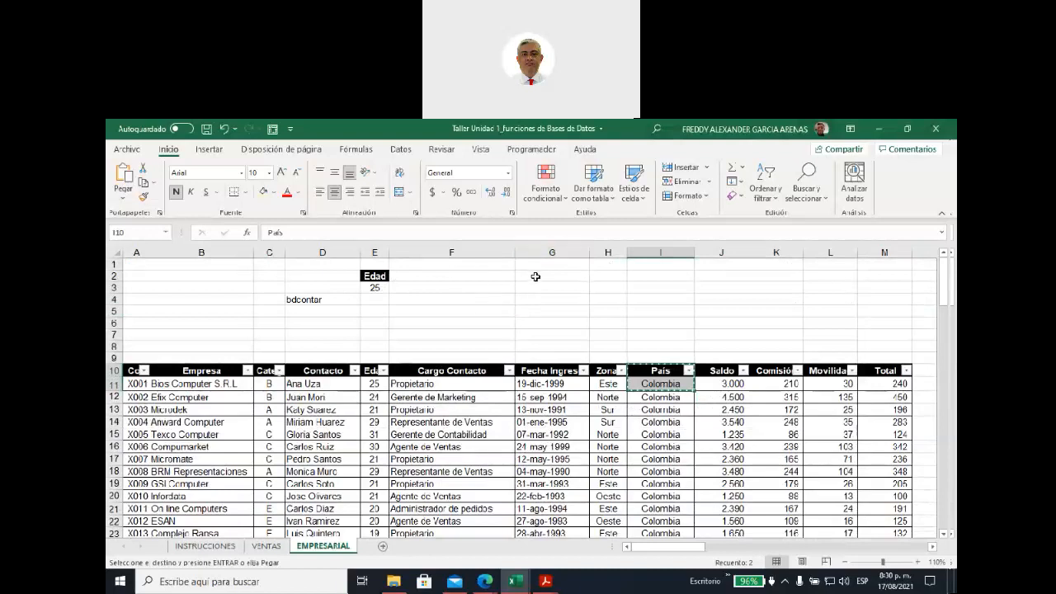
{"action": "left_click", "coordinate": [536, 276]}
{"action": "key", "text": "ctrl+v"}
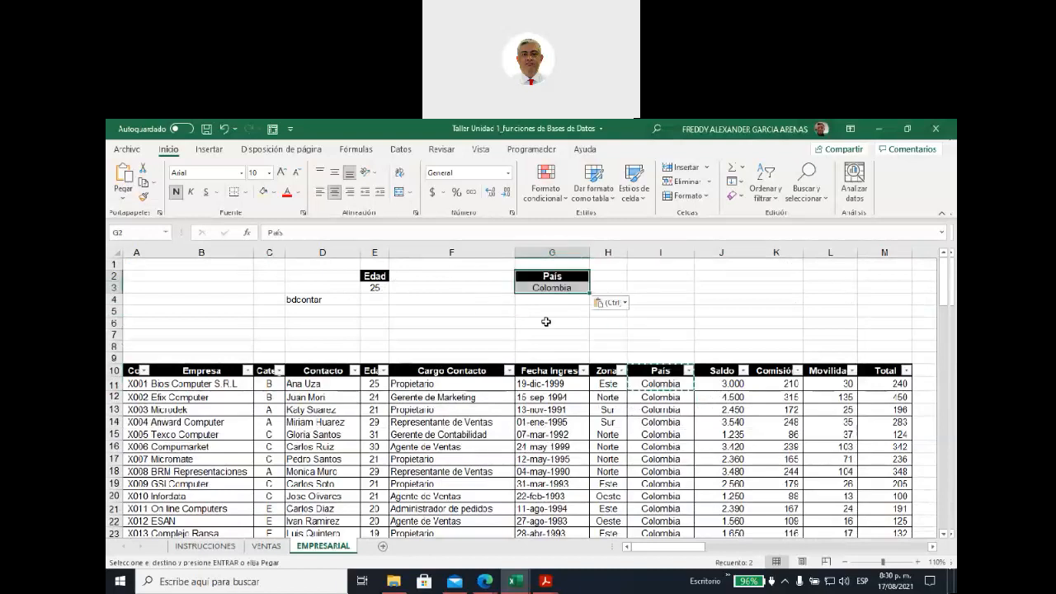
Start a BDCONTAR formula in cell F6 with the named range empresa as the database
{"action": "left_click", "coordinate": [545, 322]}
{"action": "scroll", "coordinate": [622, 445], "scroll_direction": "down", "scroll_amount": 6}
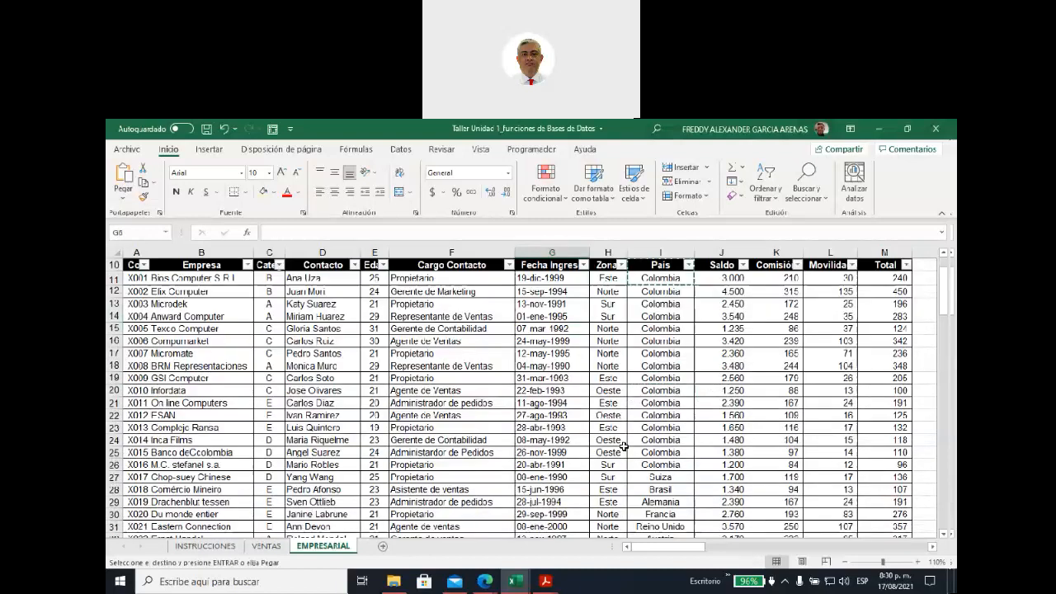
{"action": "scroll", "coordinate": [622, 445], "scroll_direction": "down", "scroll_amount": 4}
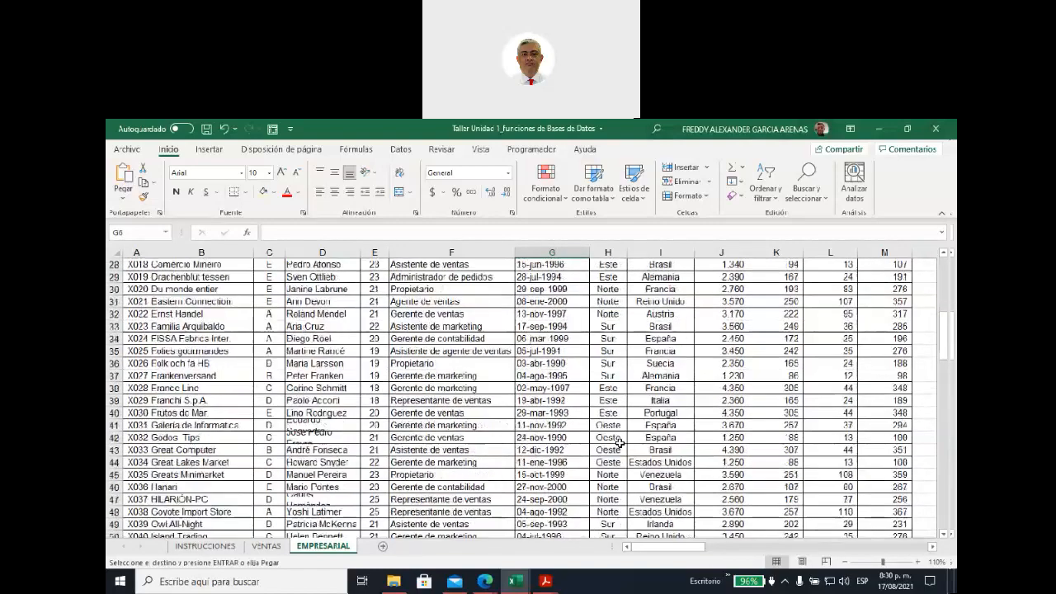
{"action": "scroll", "coordinate": [615, 439], "scroll_direction": "up", "scroll_amount": 4}
{"action": "scroll", "coordinate": [615, 439], "scroll_direction": "up", "scroll_amount": 6}
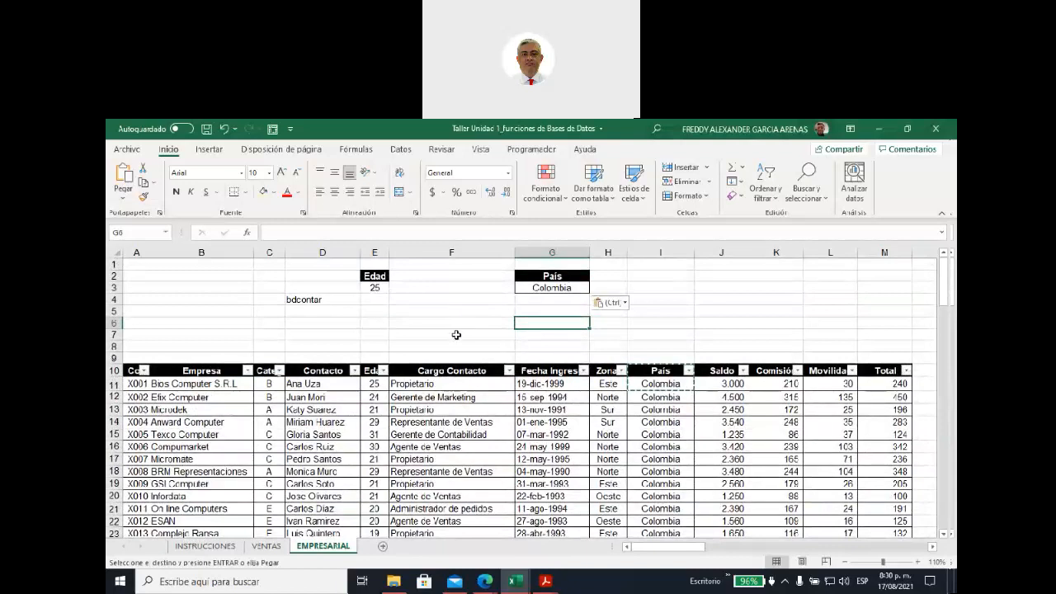
{"action": "left_click", "coordinate": [460, 322]}
{"action": "type", "text": "="}
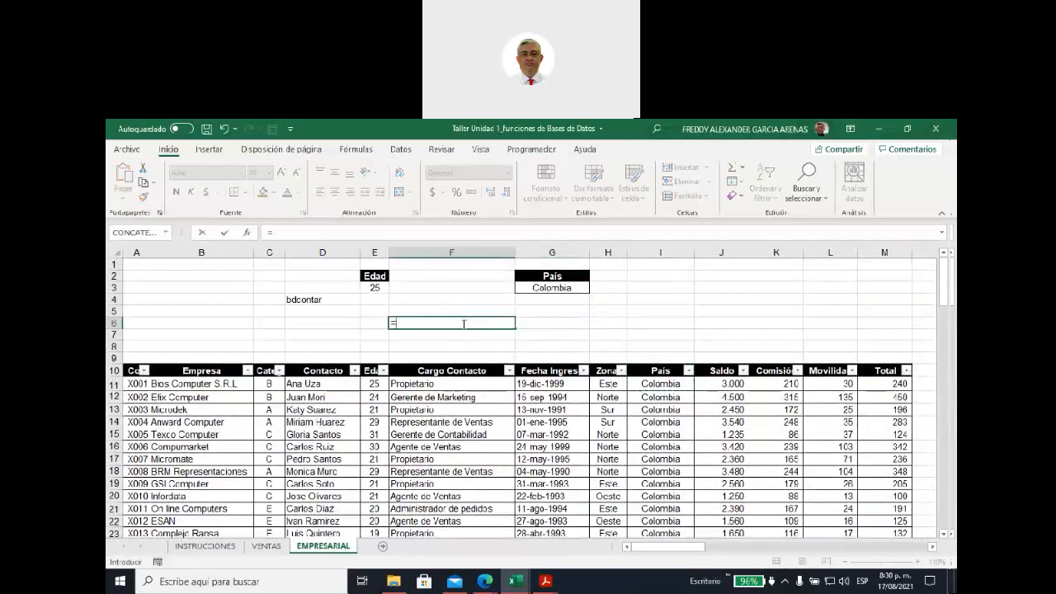
{"action": "type", "text": "bd"}
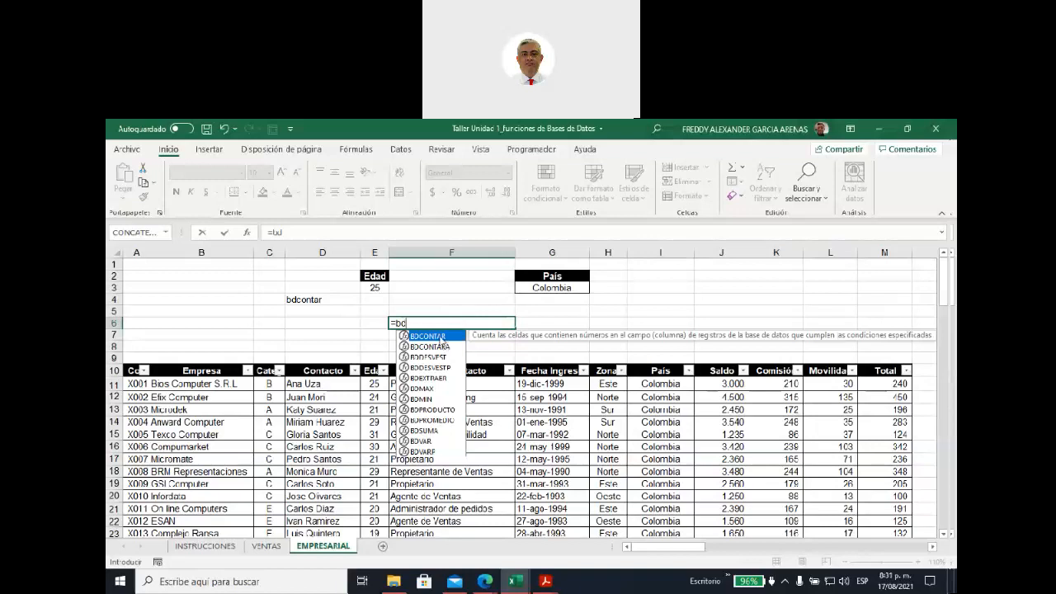
{"action": "double_click", "coordinate": [440, 336]}
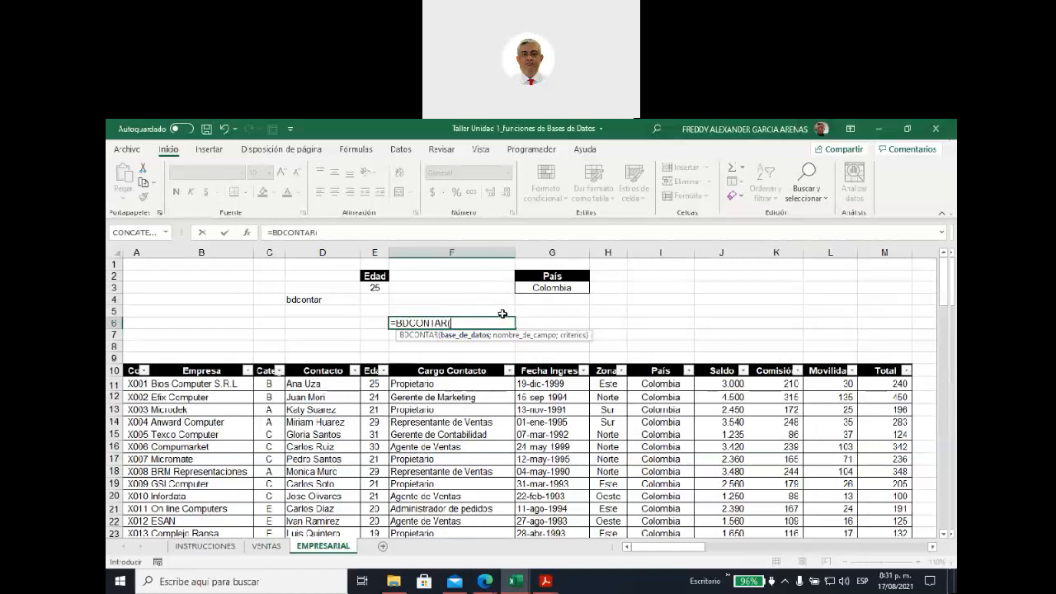
{"action": "type", "text": "em"}
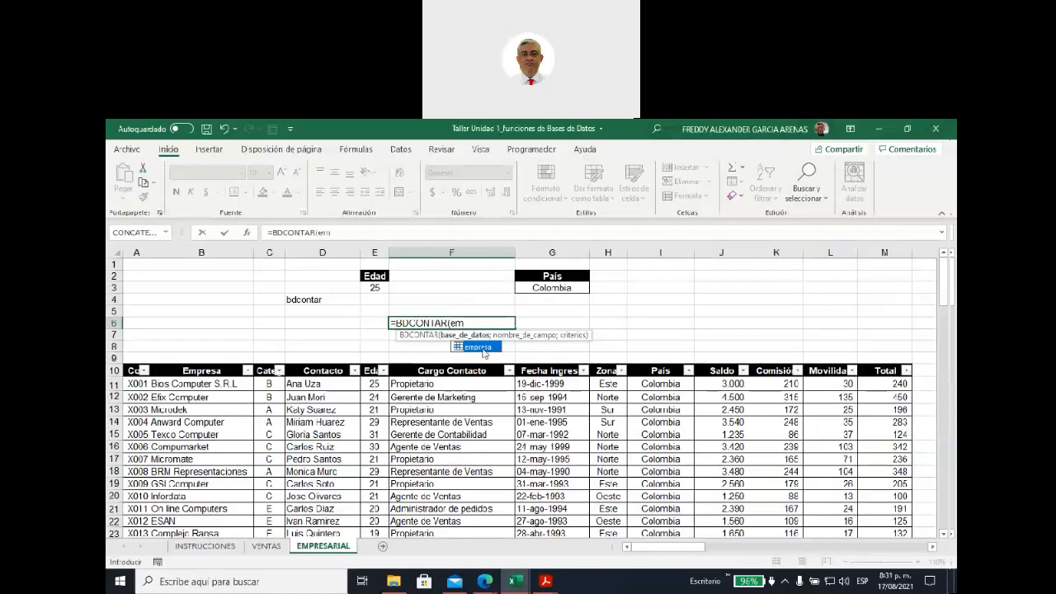
{"action": "double_click", "coordinate": [481, 349]}
{"action": "type", "text": ";"}
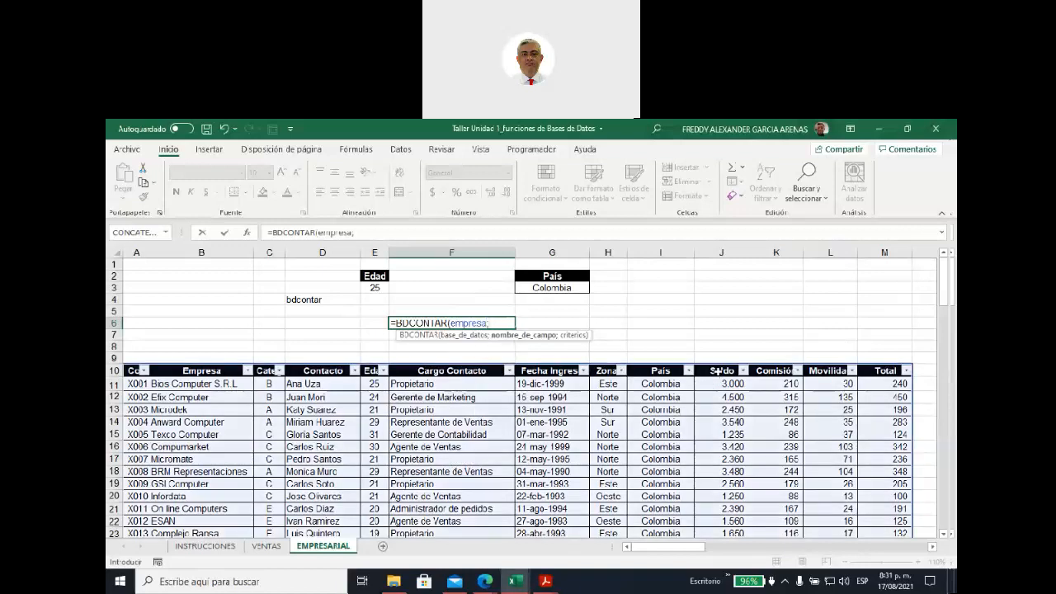
Complete the BDCONTAR formula in F6 with the Saldo header J10 as the field and G2:G3 as the criteria
{"action": "left_click", "coordinate": [718, 370]}
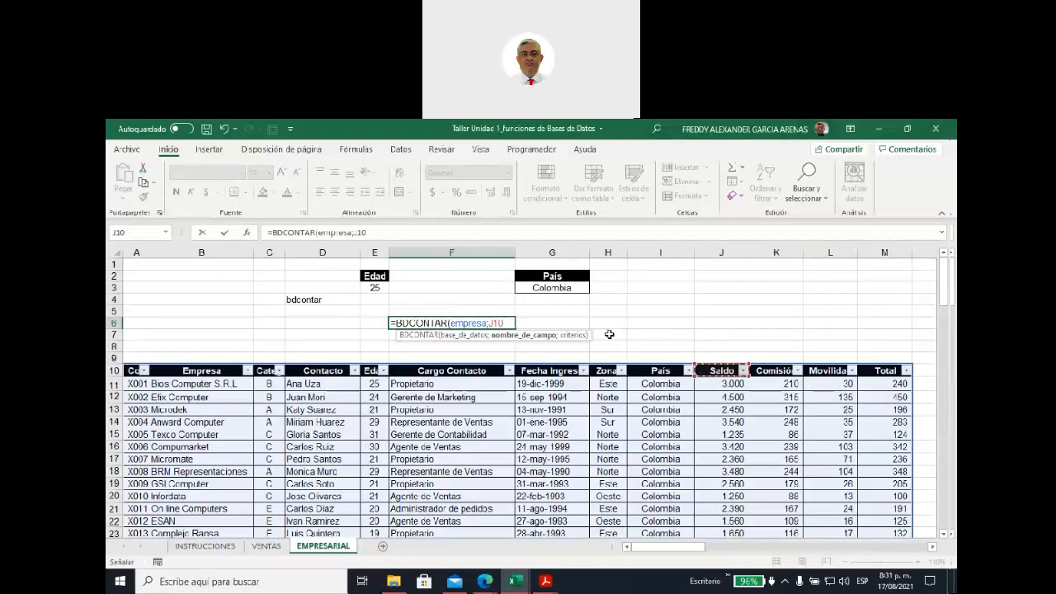
{"action": "type", "text": ";"}
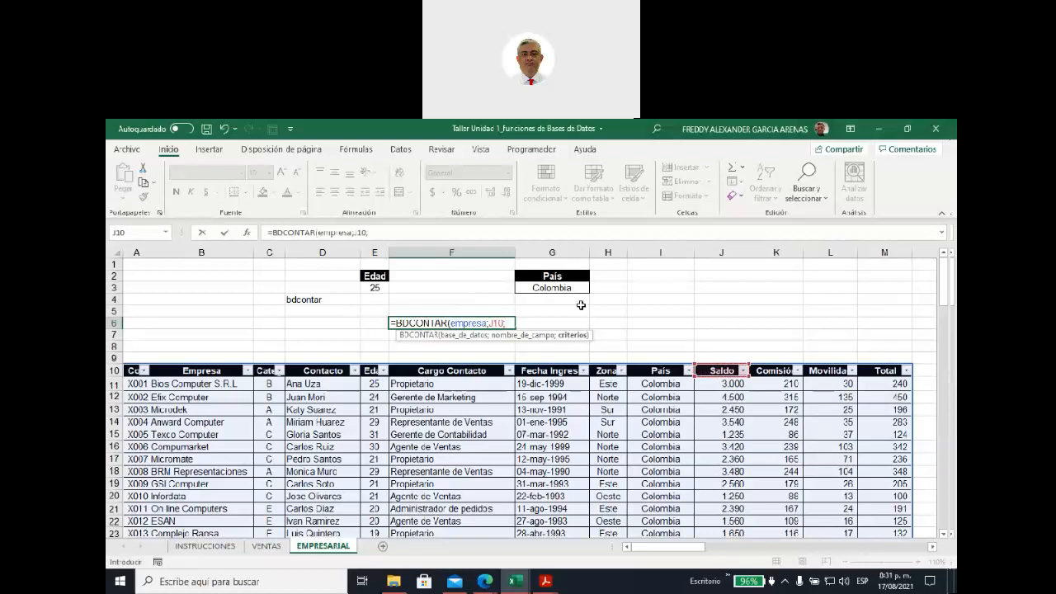
{"action": "left_click_drag", "start_coordinate": [545, 276], "coordinate": [548, 288]}
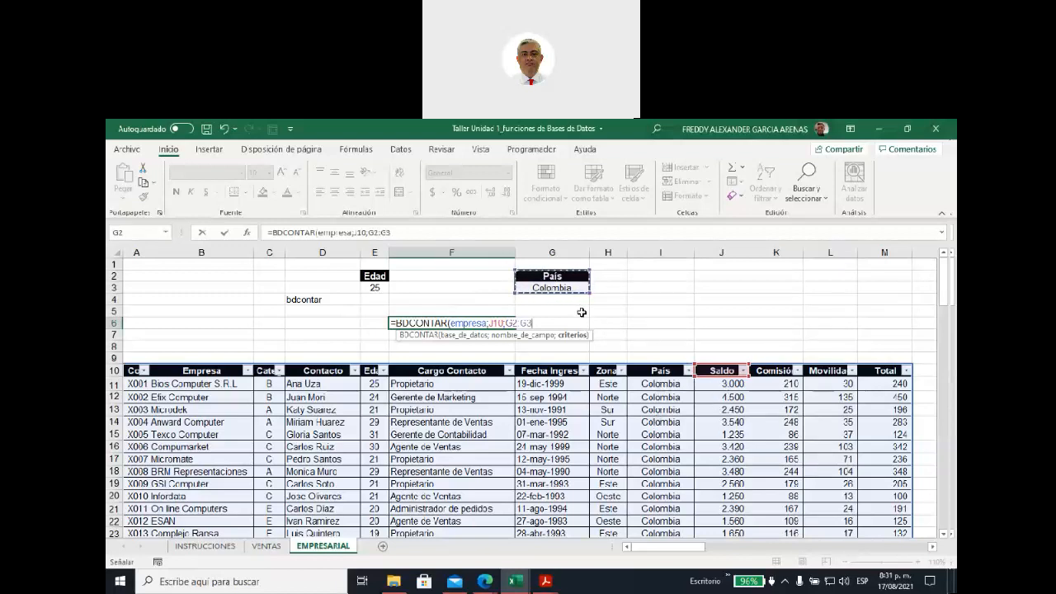
{"action": "type", "text": ")"}
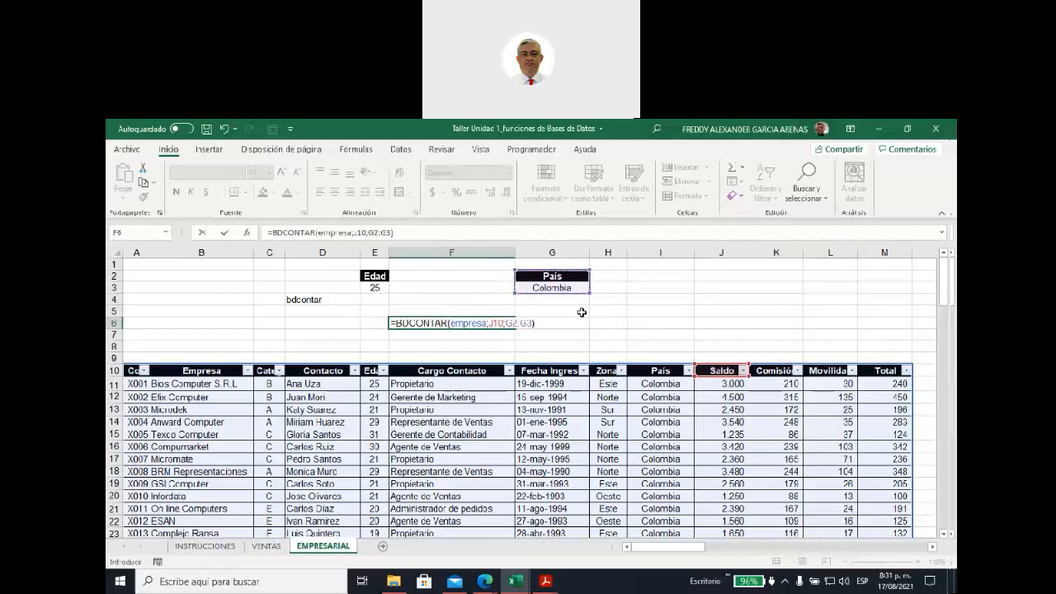
{"action": "key", "text": "Return"}
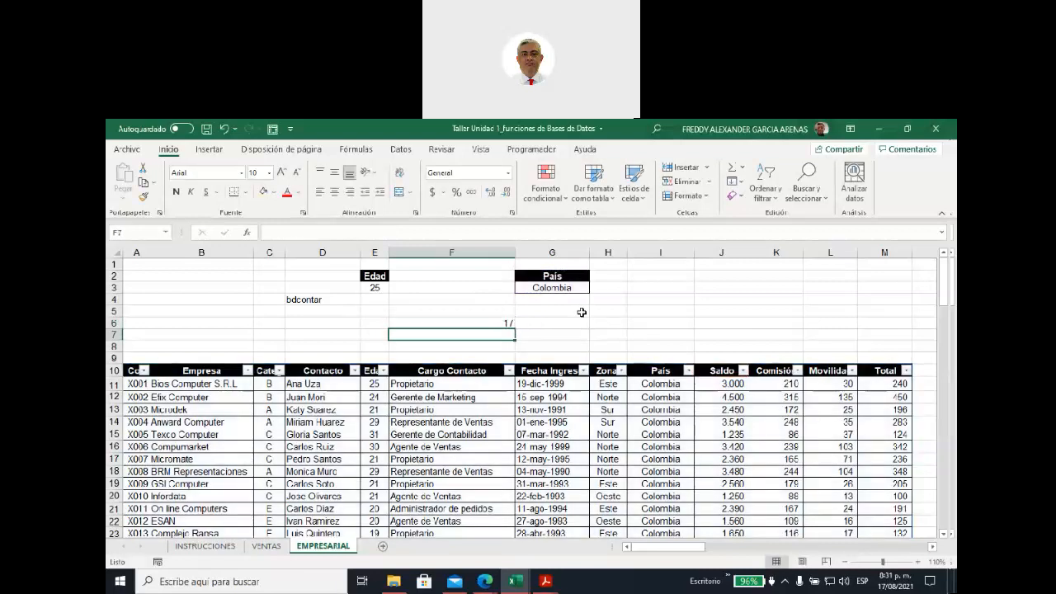
{"action": "left_click", "coordinate": [493, 323]}
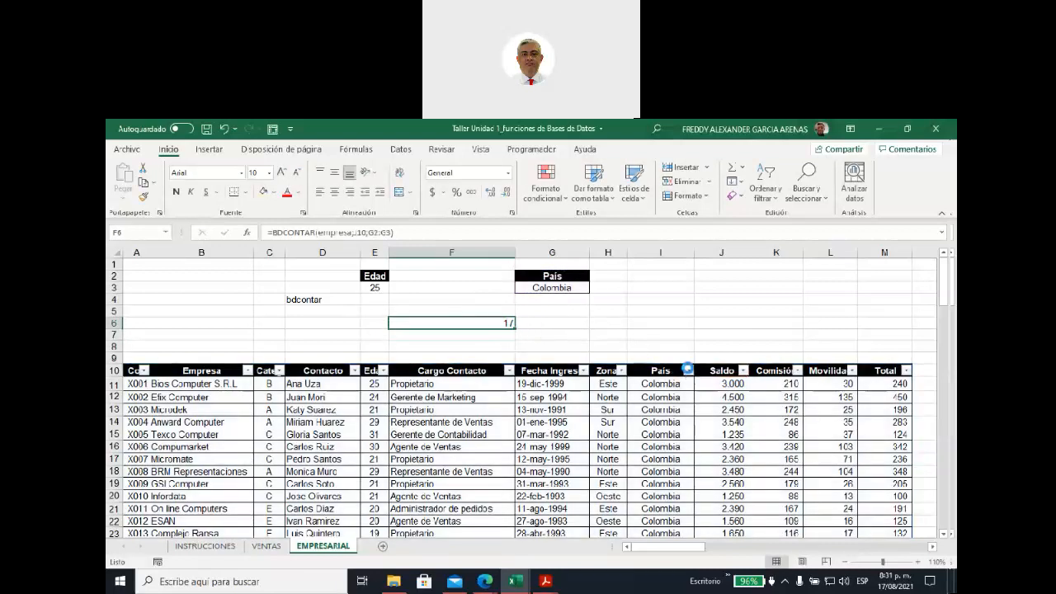
Filter the País column of the table to show only Colombia
{"action": "left_click", "coordinate": [688, 371]}
{"action": "left_click", "coordinate": [553, 436]}
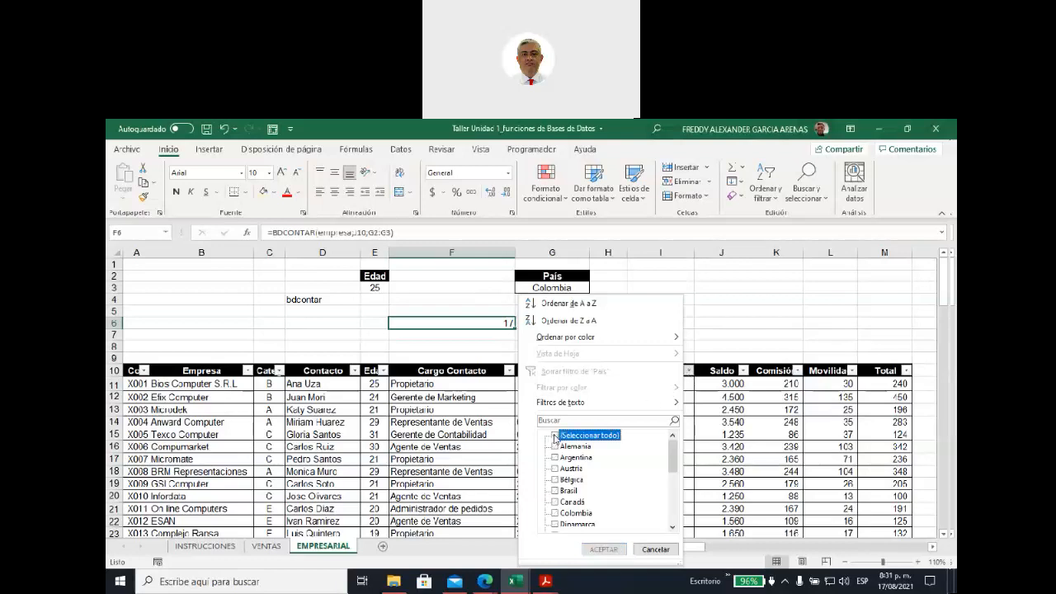
{"action": "left_click", "coordinate": [555, 512]}
{"action": "left_click", "coordinate": [602, 549]}
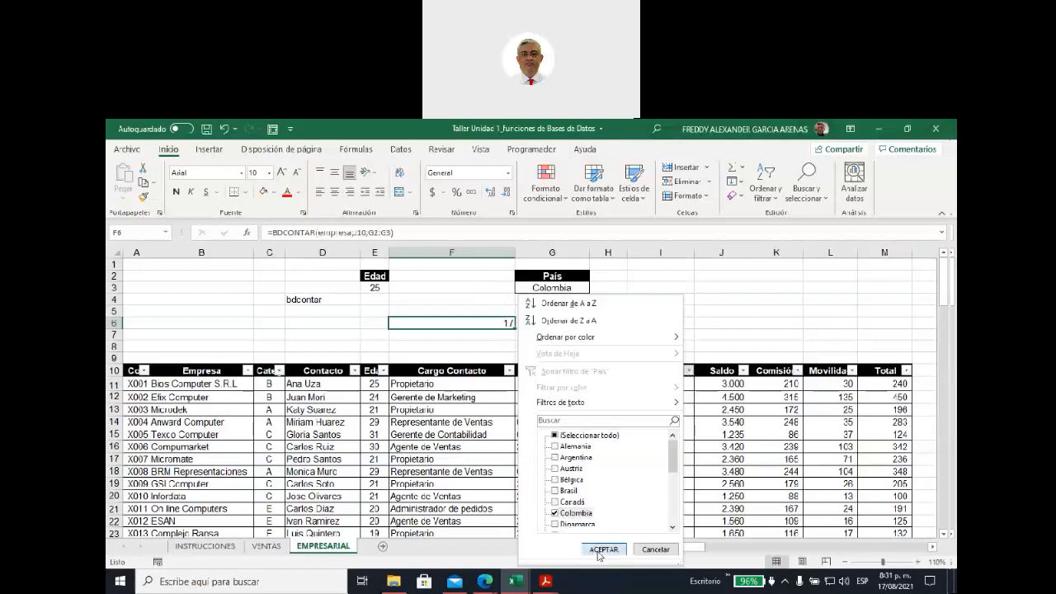
Select the filtered País entries and the matching Saldo values to check how many records there are
{"action": "scroll", "coordinate": [740, 444], "scroll_direction": "down", "scroll_amount": 2}
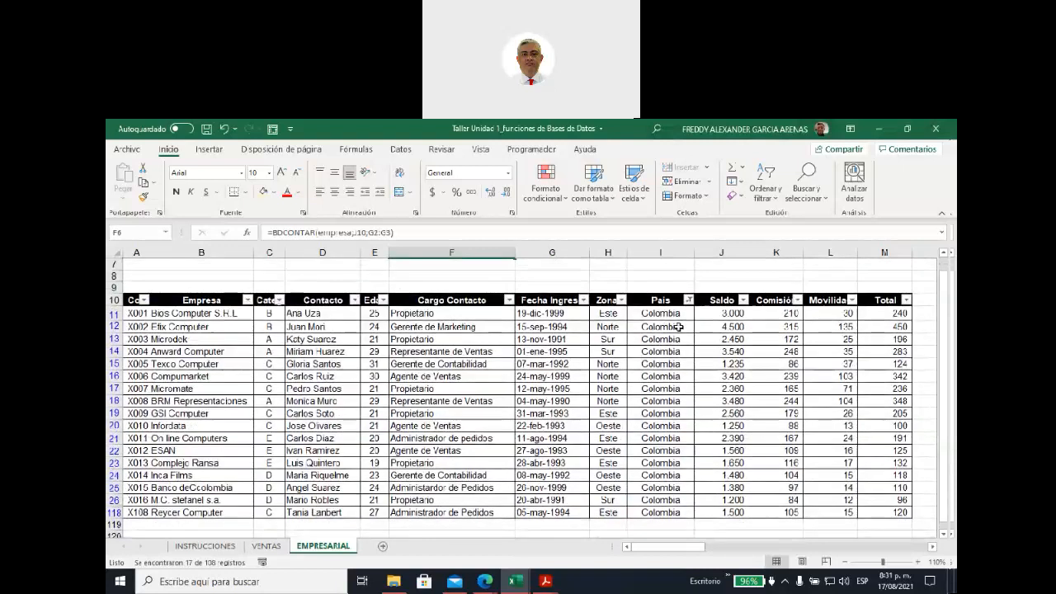
{"action": "left_click_drag", "start_coordinate": [664, 313], "coordinate": [655, 512]}
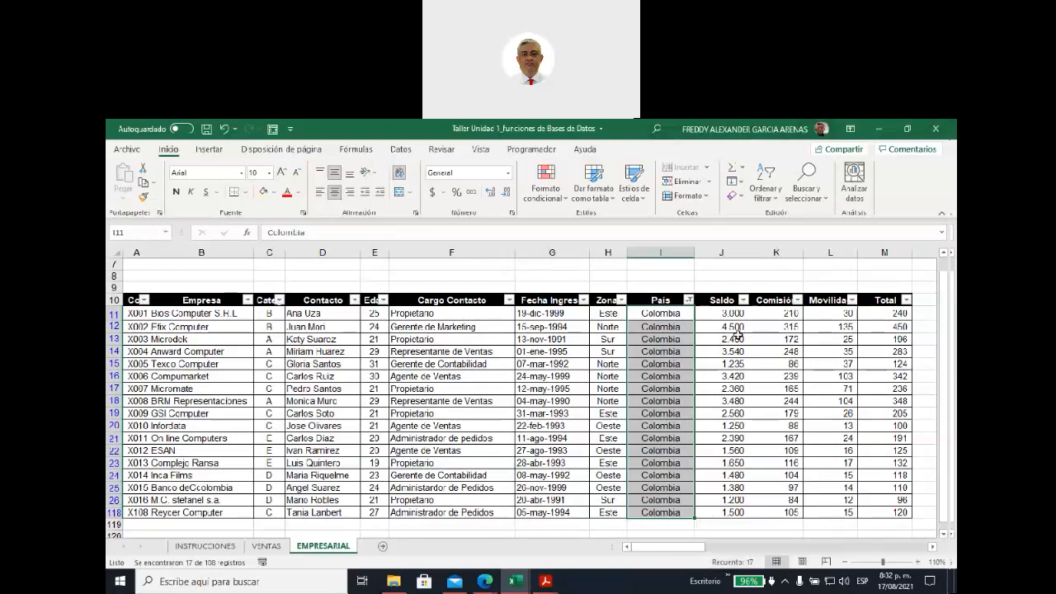
{"action": "left_click_drag", "start_coordinate": [717, 312], "coordinate": [730, 512]}
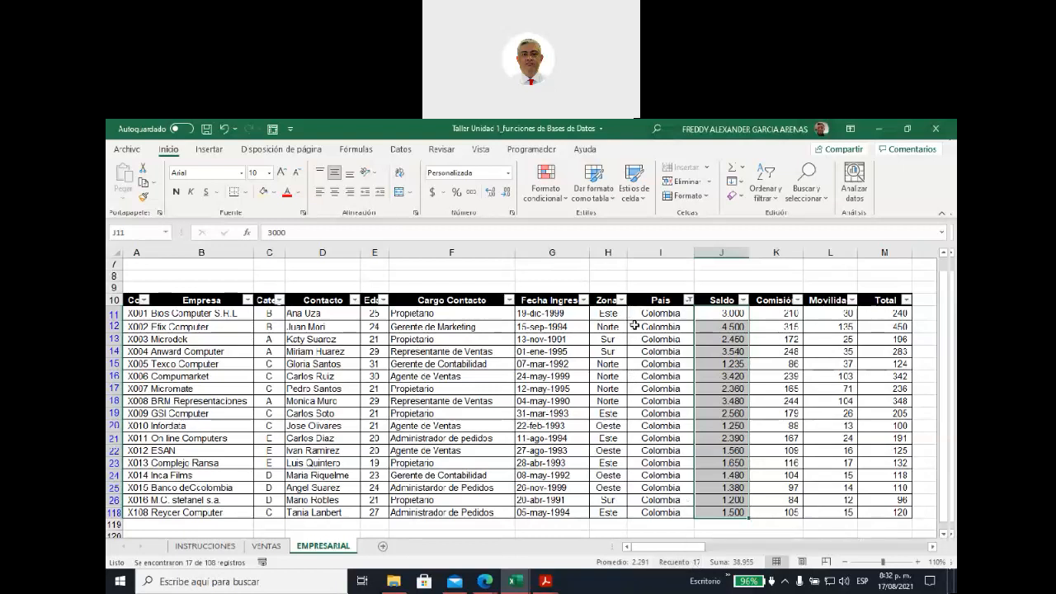
{"action": "scroll", "coordinate": [634, 323], "scroll_direction": "up", "scroll_amount": 1}
{"action": "scroll", "coordinate": [636, 328], "scroll_direction": "up", "scroll_amount": 1}
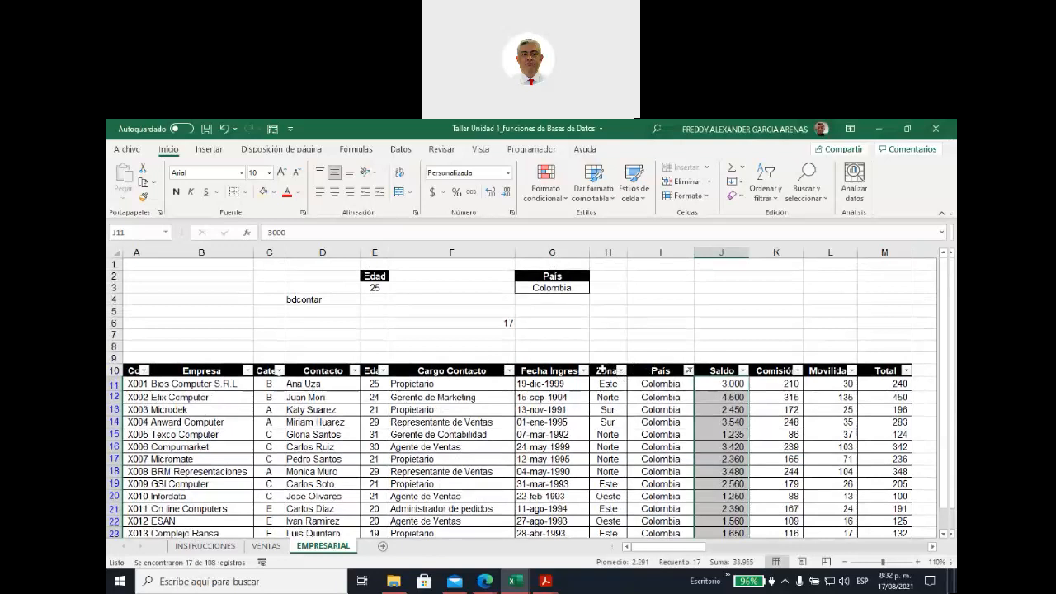
Copy the Zonal header and a Norte entry from the table into H2:H3 as a second criterion beside País
{"action": "mouse_move", "coordinate": [603, 370]}
{"action": "left_mouse_down"}
{"action": "mouse_move", "coordinate": [604, 384]}
{"action": "mouse_move", "coordinate": [604, 373]}
{"action": "left_mouse_up"}
{"action": "key", "text": "ctrl+c"}
{"action": "left_click", "coordinate": [594, 277]}
{"action": "key", "text": "ctrl+v"}
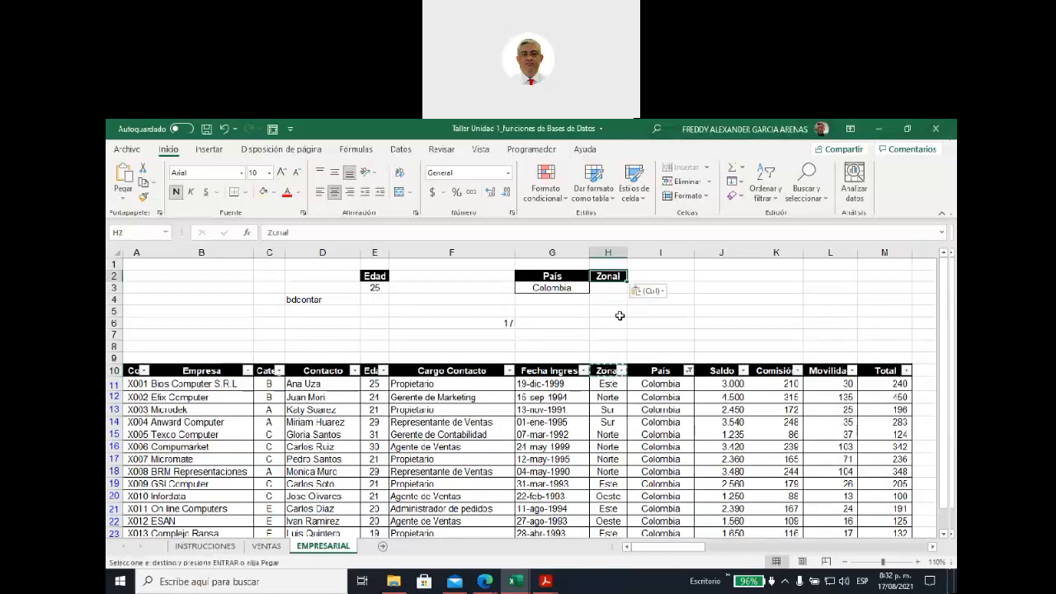
{"action": "left_click", "coordinate": [606, 434]}
{"action": "key", "text": "ctrl+c"}
{"action": "left_click", "coordinate": [603, 289]}
{"action": "key", "text": "ctrl+v"}
{"action": "left_click", "coordinate": [658, 306]}
{"action": "left_click", "coordinate": [729, 277]}
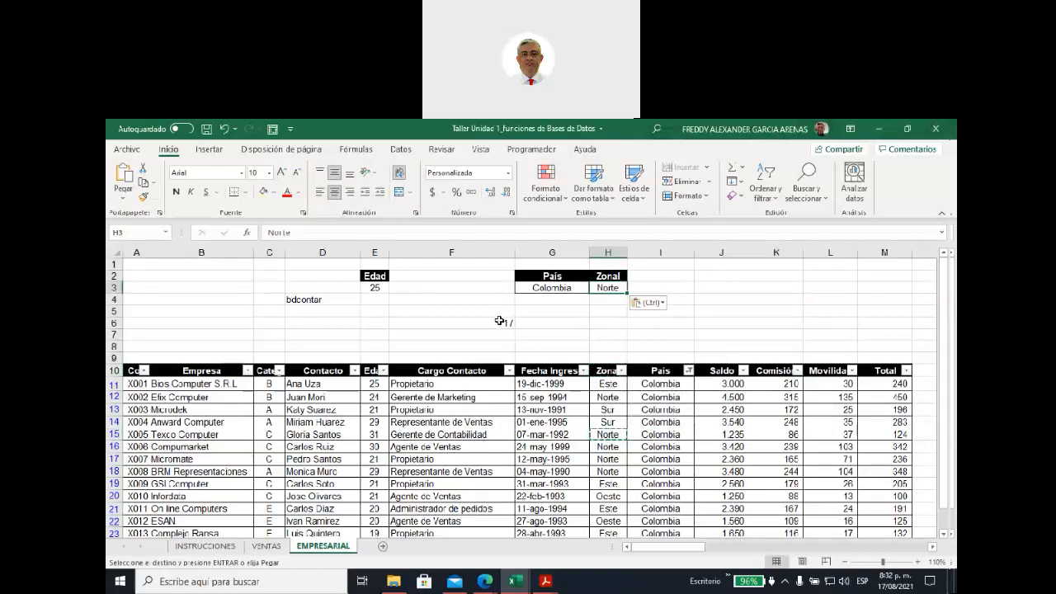
Extend the criteria range of the BDCONTAR formula in F6 to G2:H3
{"action": "left_click", "coordinate": [500, 322]}
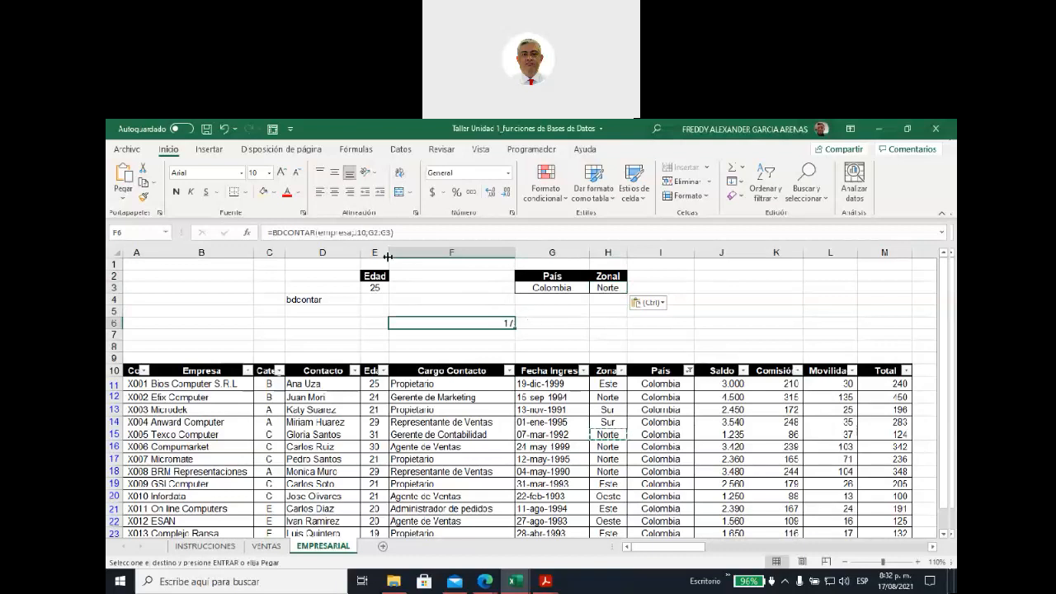
{"action": "left_click", "coordinate": [373, 232]}
{"action": "left_click_drag", "start_coordinate": [369, 232], "coordinate": [385, 231]}
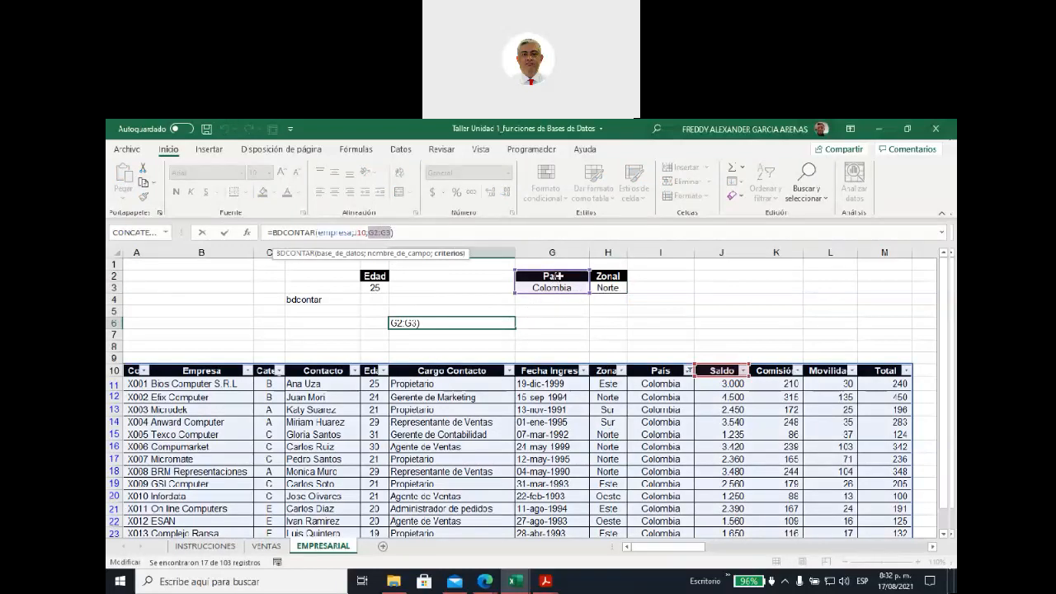
{"action": "left_click_drag", "start_coordinate": [560, 276], "coordinate": [617, 289]}
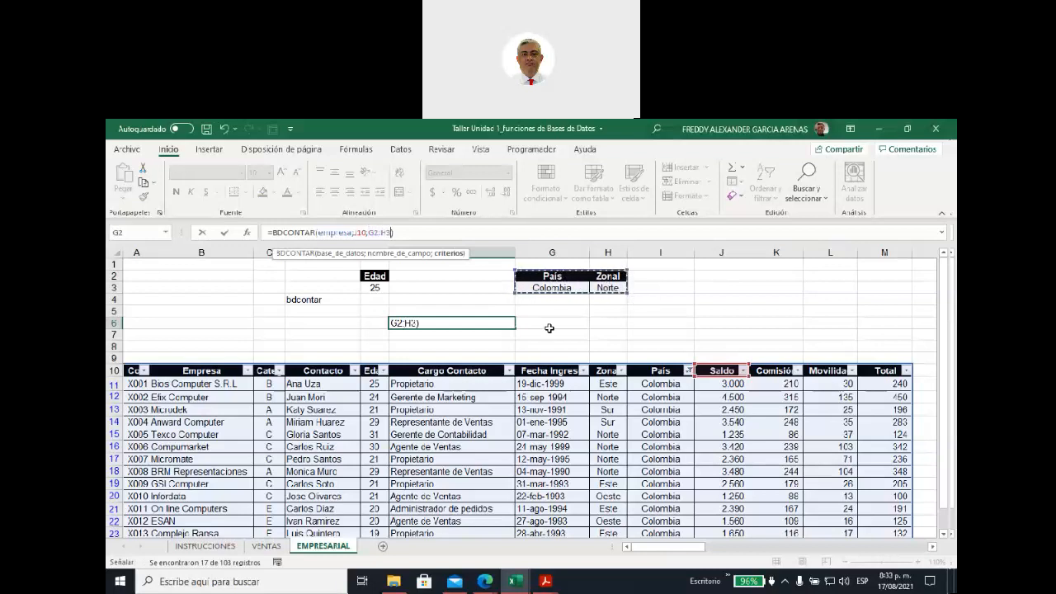
{"action": "key", "text": "Return"}
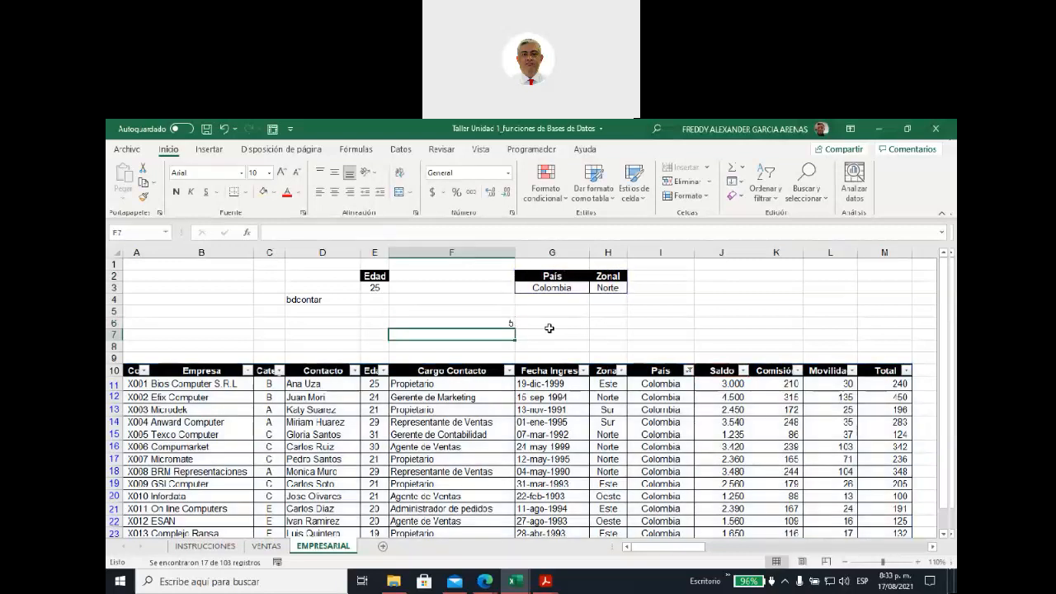
{"action": "key", "text": "Return"}
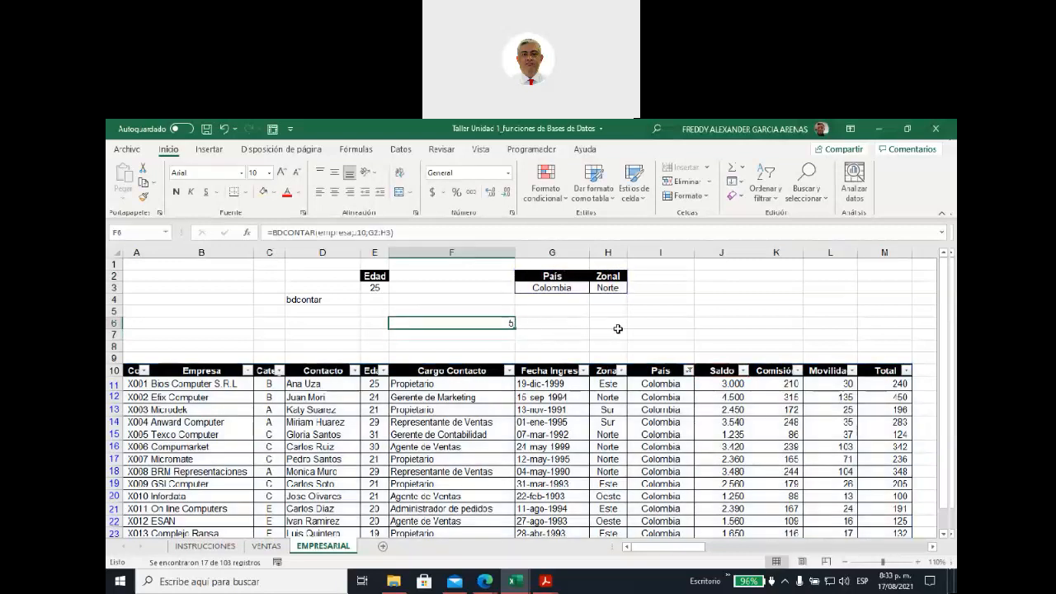
Filter the Zonal column to Norte within the Colombia records and select the remaining Saldo values
{"action": "left_click", "coordinate": [688, 372]}
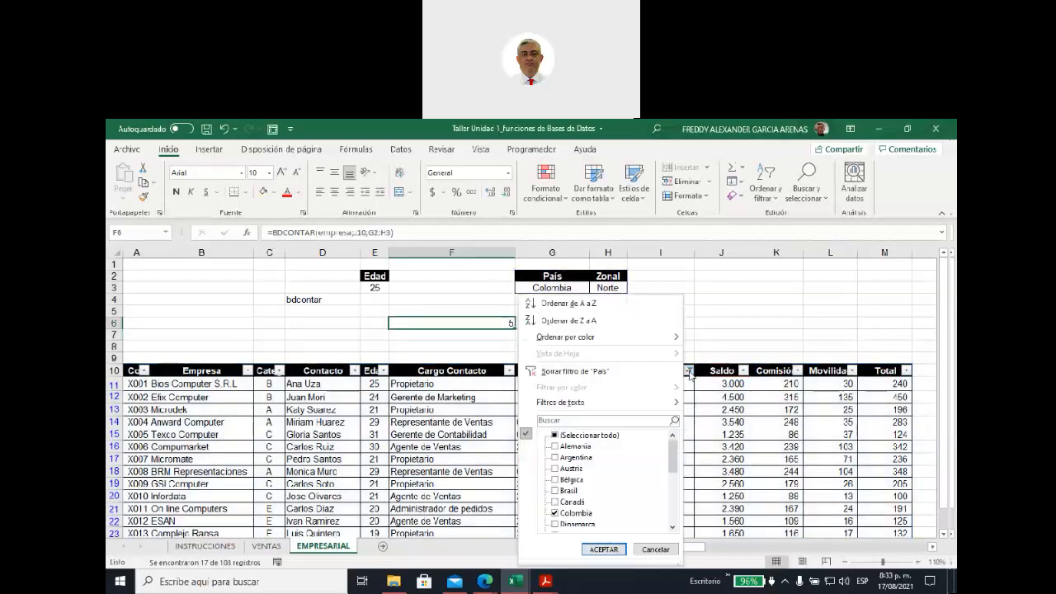
{"action": "left_click", "coordinate": [603, 550]}
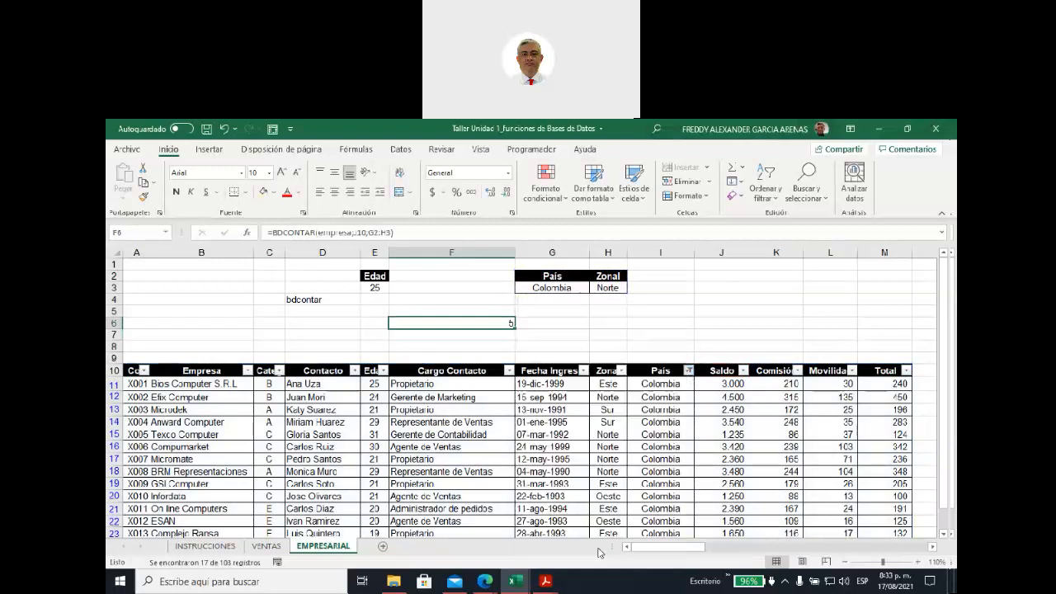
{"action": "left_click", "coordinate": [620, 371]}
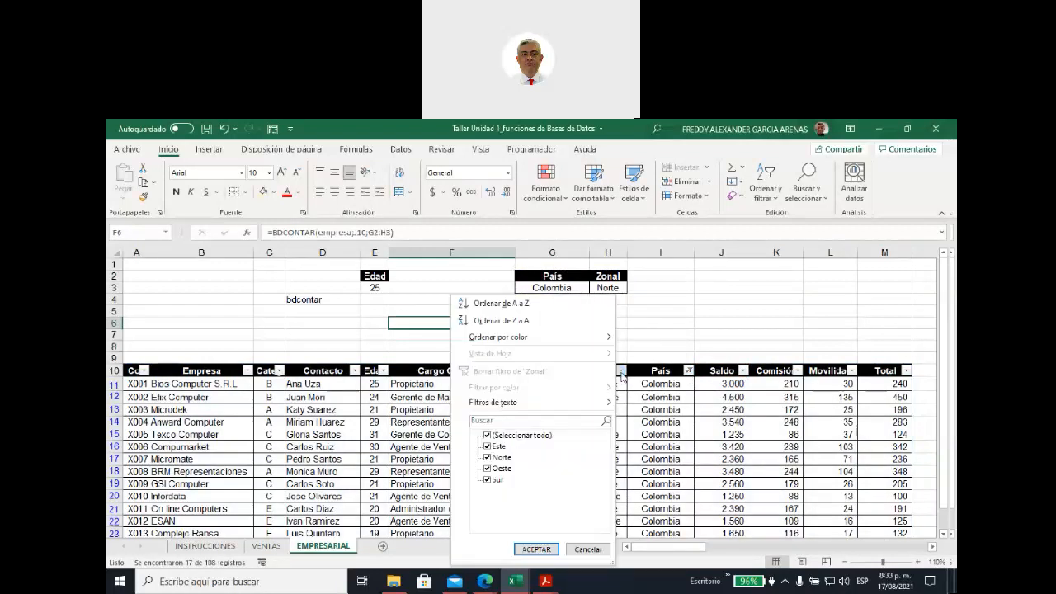
{"action": "left_click", "coordinate": [487, 435]}
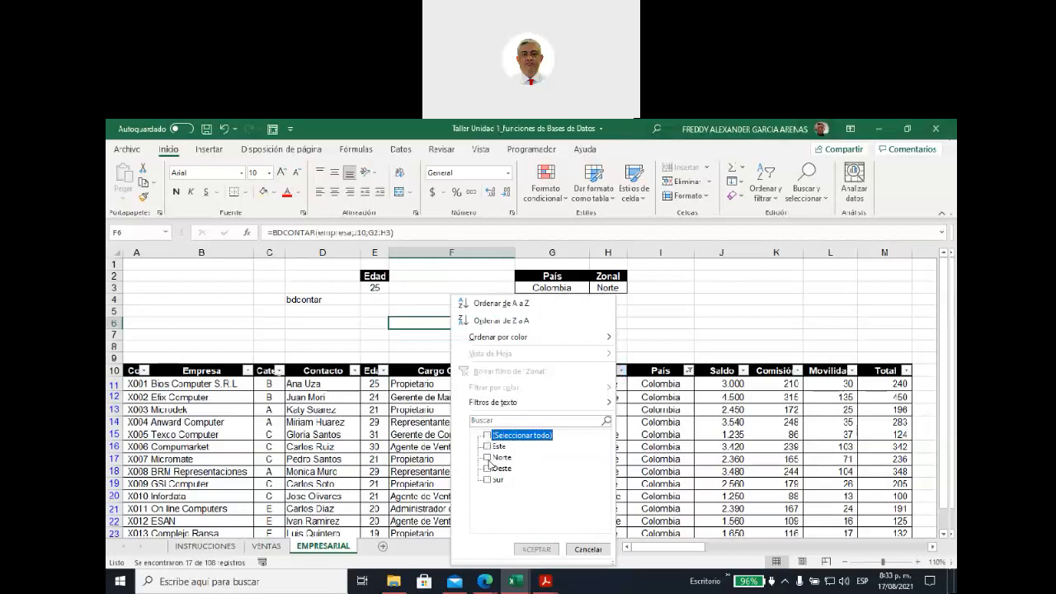
{"action": "left_click", "coordinate": [487, 457]}
{"action": "left_click", "coordinate": [536, 550]}
{"action": "left_click_drag", "start_coordinate": [705, 384], "coordinate": [713, 431]}
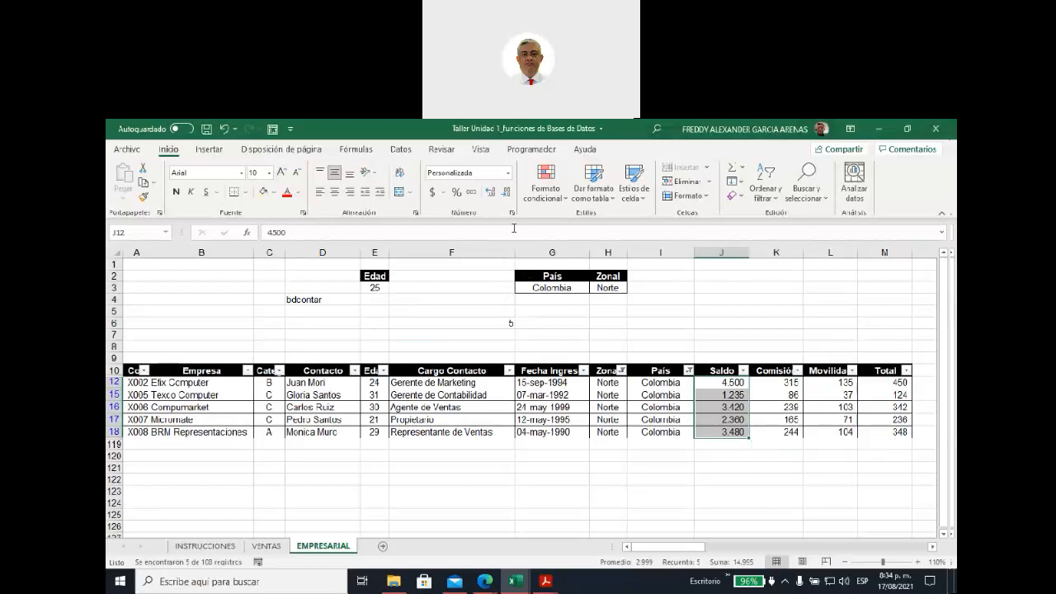
Review the País criteria cells and the BDCONTAR formula in F6
{"action": "left_click", "coordinate": [541, 298]}
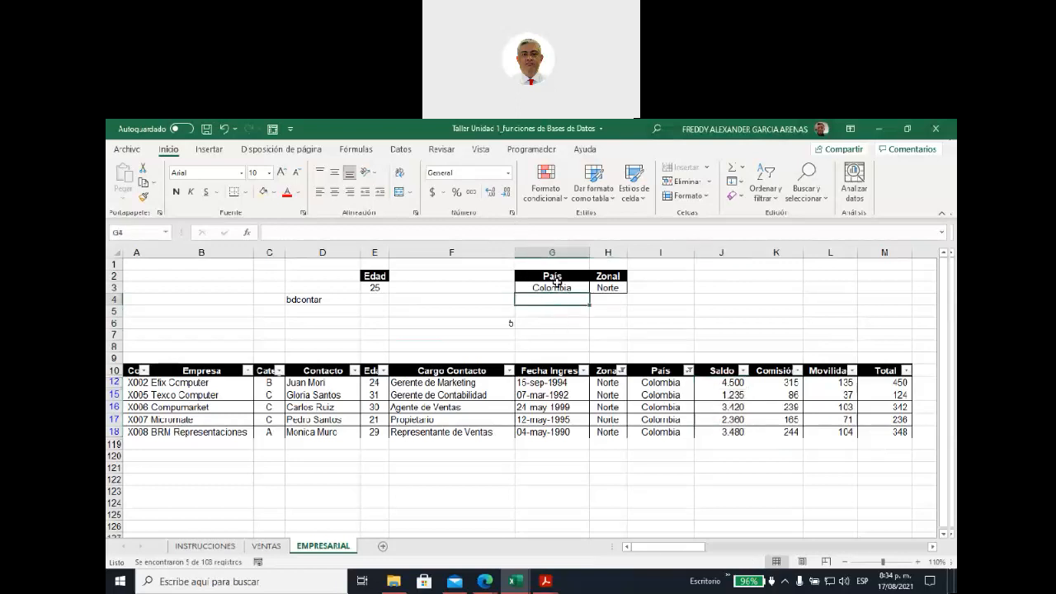
{"action": "left_click_drag", "start_coordinate": [556, 275], "coordinate": [556, 294]}
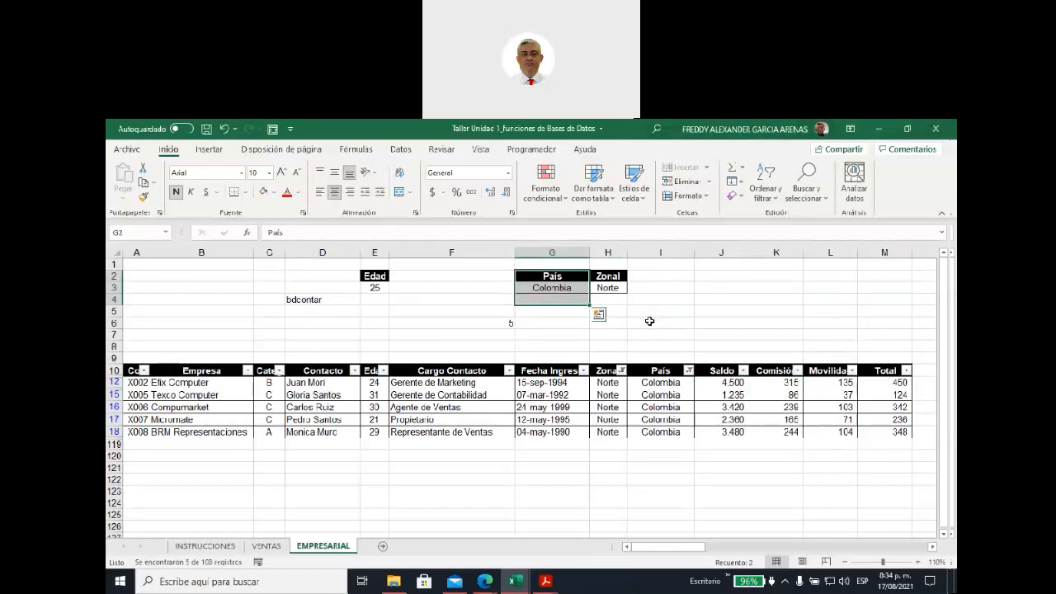
{"action": "left_click", "coordinate": [502, 321]}
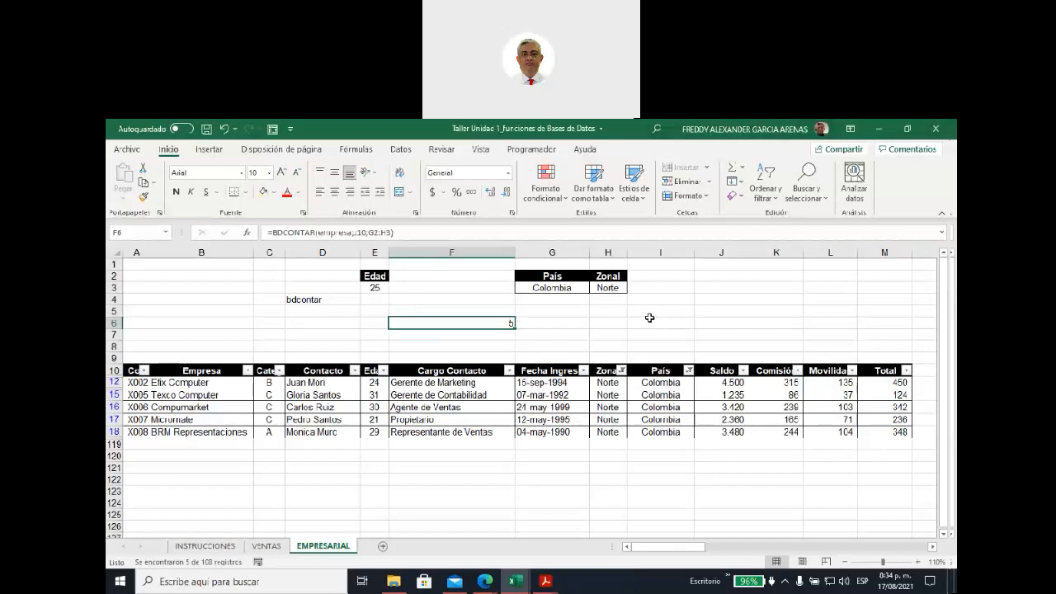
Remove the filter from the table's header row so all records and questions are shown
{"action": "left_click_drag", "start_coordinate": [665, 549], "coordinate": [800, 532]}
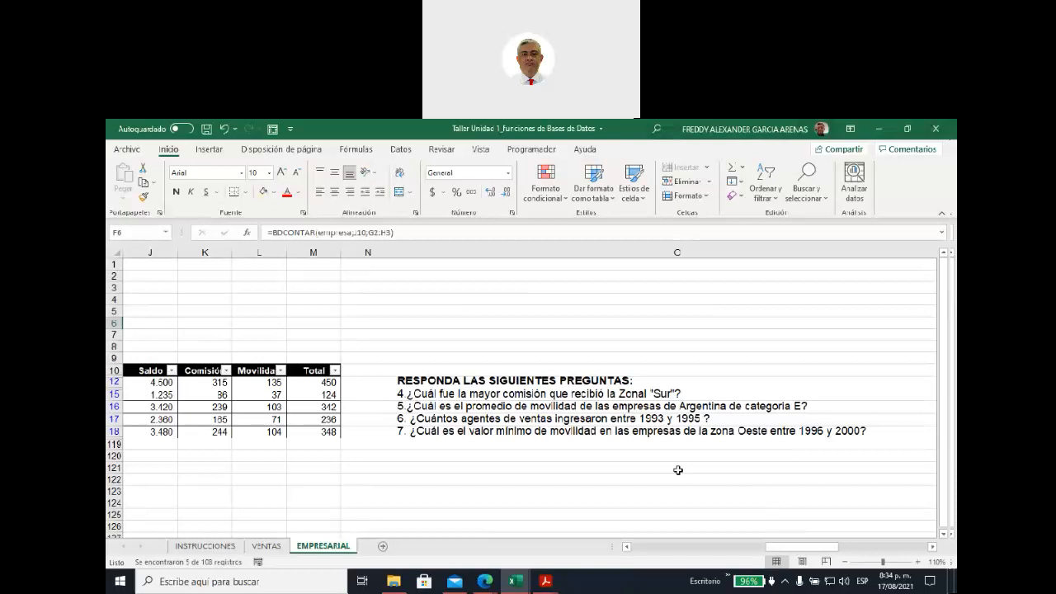
{"action": "left_click", "coordinate": [626, 552]}
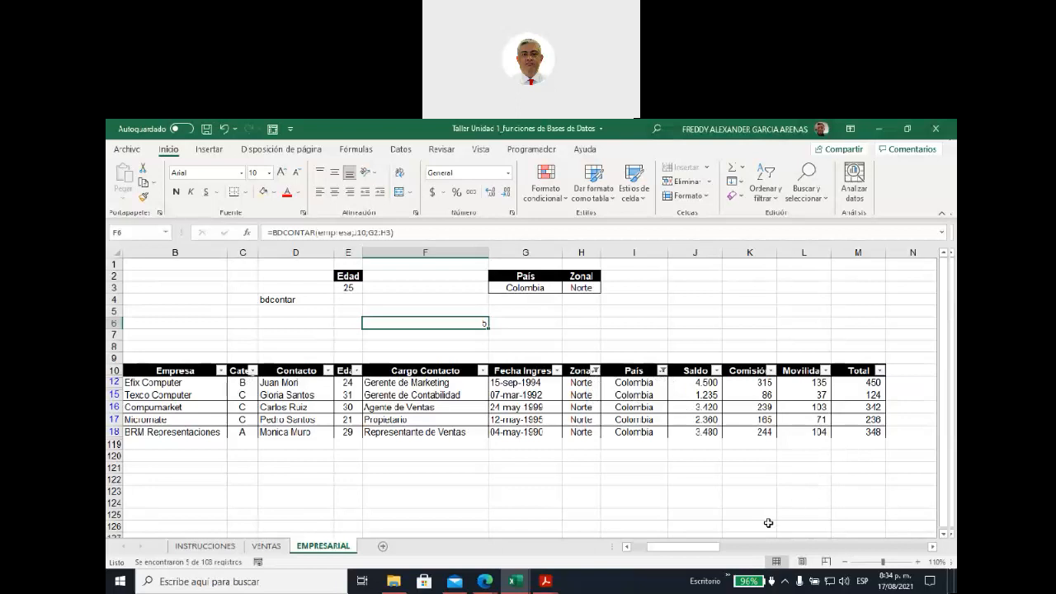
{"action": "left_click_drag", "start_coordinate": [695, 548], "coordinate": [740, 548]}
{"action": "mouse_move", "coordinate": [652, 370]}
{"action": "left_mouse_down"}
{"action": "mouse_move", "coordinate": [156, 371]}
{"action": "mouse_move", "coordinate": [128, 413]}
{"action": "mouse_move", "coordinate": [133, 370]}
{"action": "left_mouse_up"}
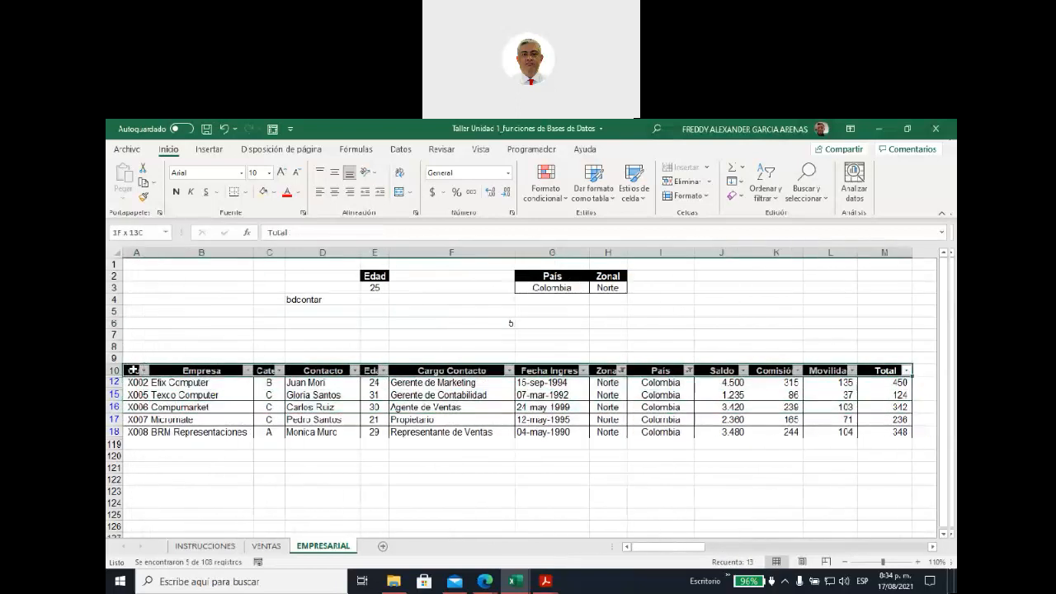
{"action": "left_click", "coordinate": [765, 188]}
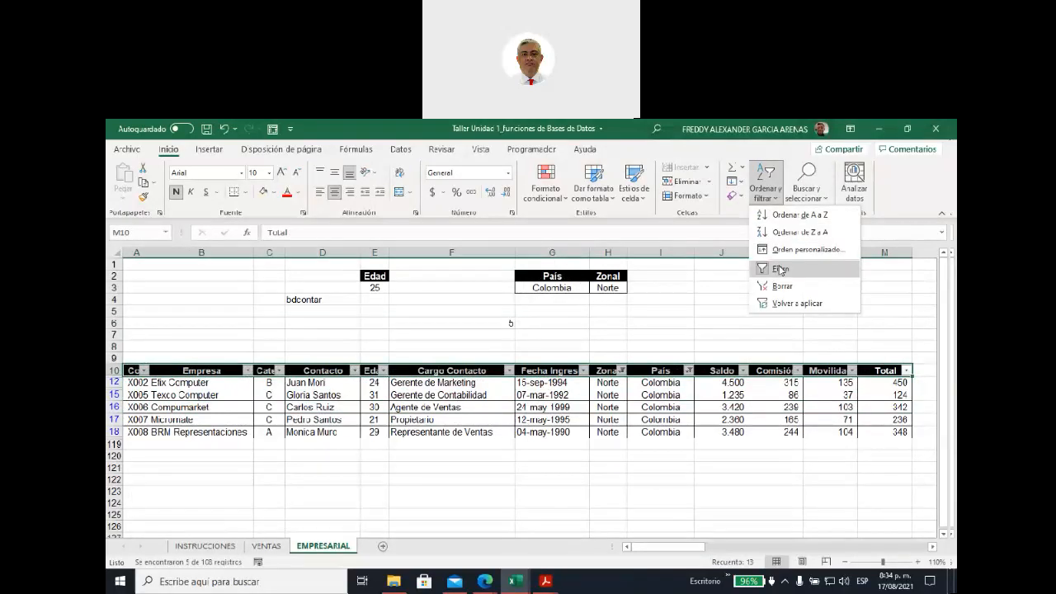
{"action": "left_click", "coordinate": [780, 268]}
Select question 4 about the Zonal "Sur" commission and consult the database function list on the Microsoft support page in Edge
{"action": "left_click_drag", "start_coordinate": [664, 548], "coordinate": [803, 520]}
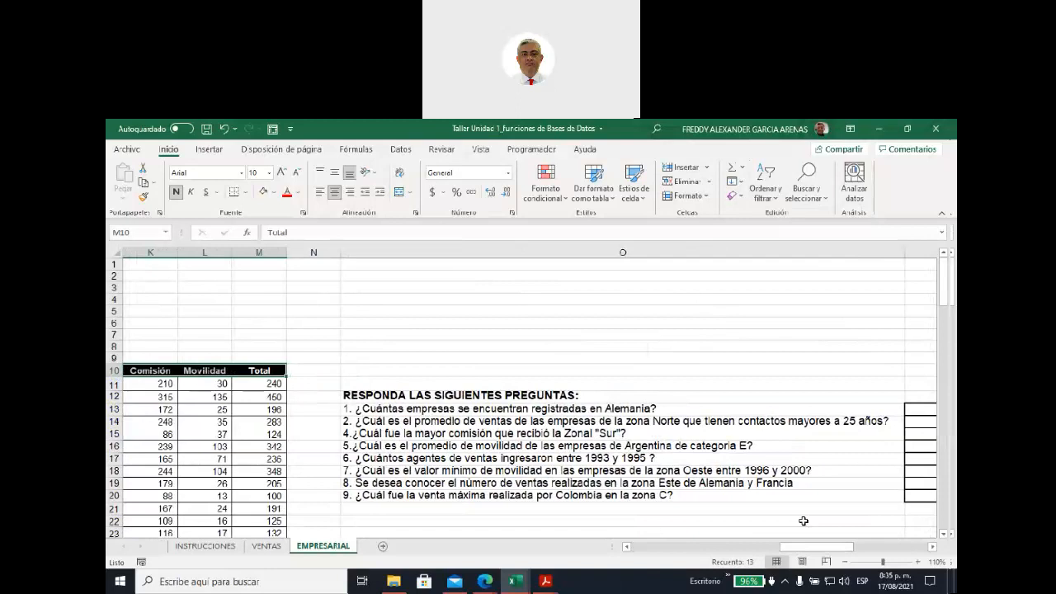
{"action": "left_click", "coordinate": [402, 430]}
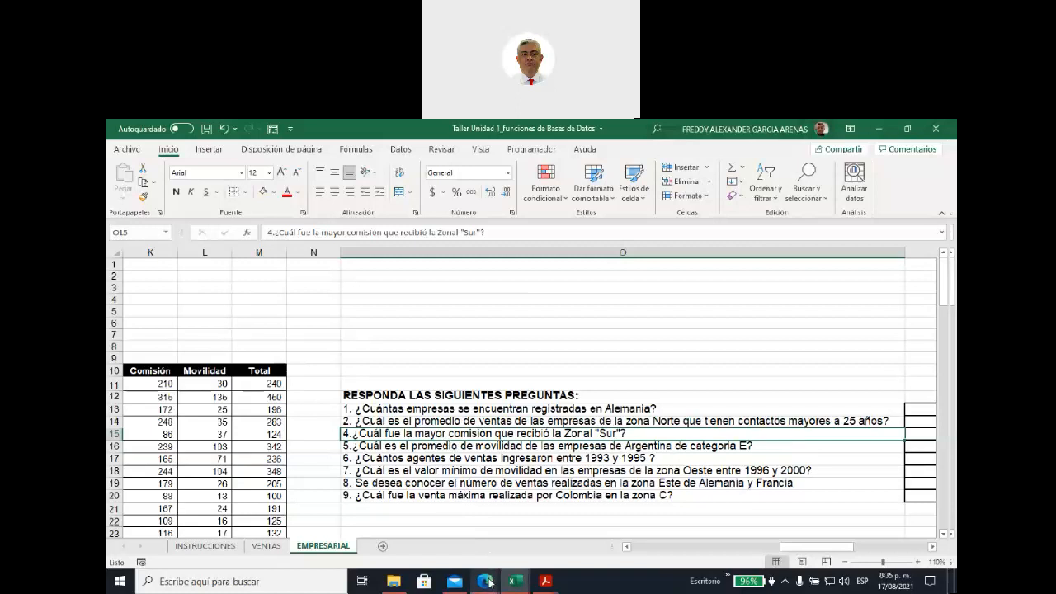
{"action": "mouse_move", "coordinate": [490, 583]}
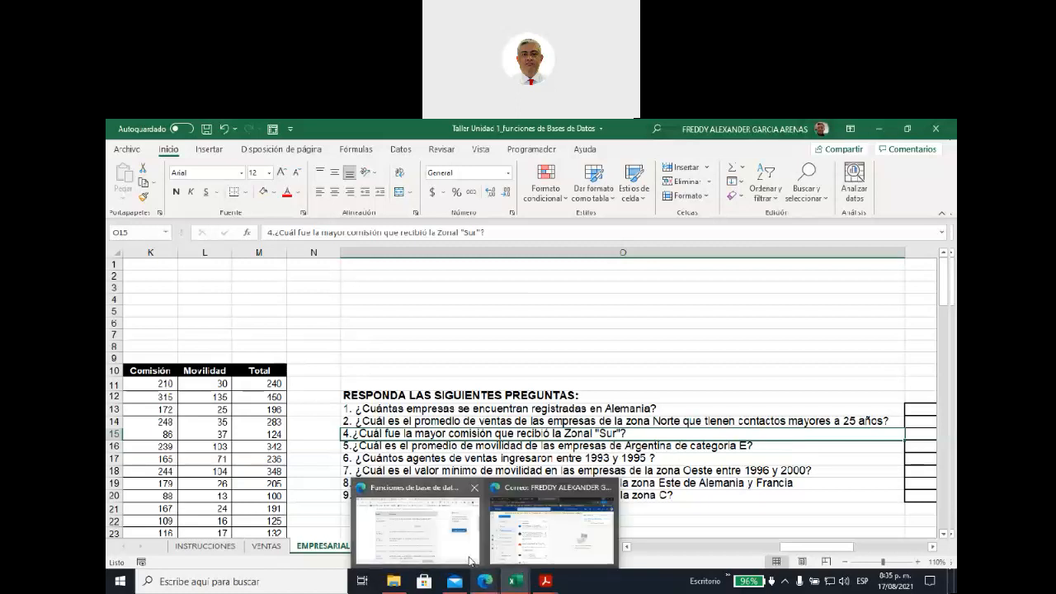
{"action": "left_click", "coordinate": [468, 561]}
{"action": "scroll", "coordinate": [342, 421], "scroll_direction": "down", "scroll_amount": 3}
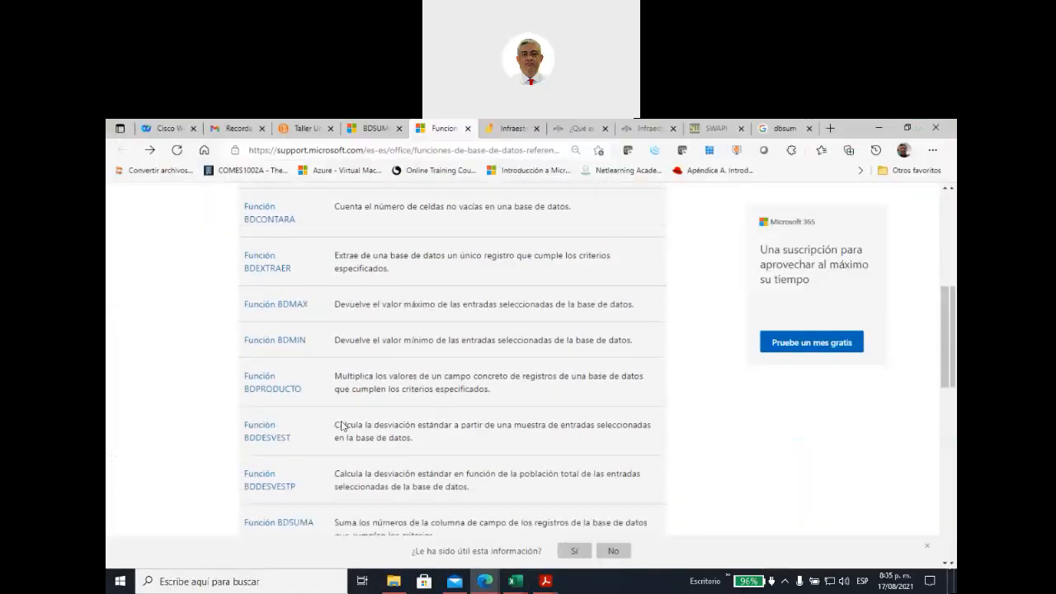
Review the database function descriptions on the support page, including BDCONTAR and BDMAX, and switch back to the Excel workbook
{"action": "scroll", "coordinate": [341, 425], "scroll_direction": "down", "scroll_amount": 3}
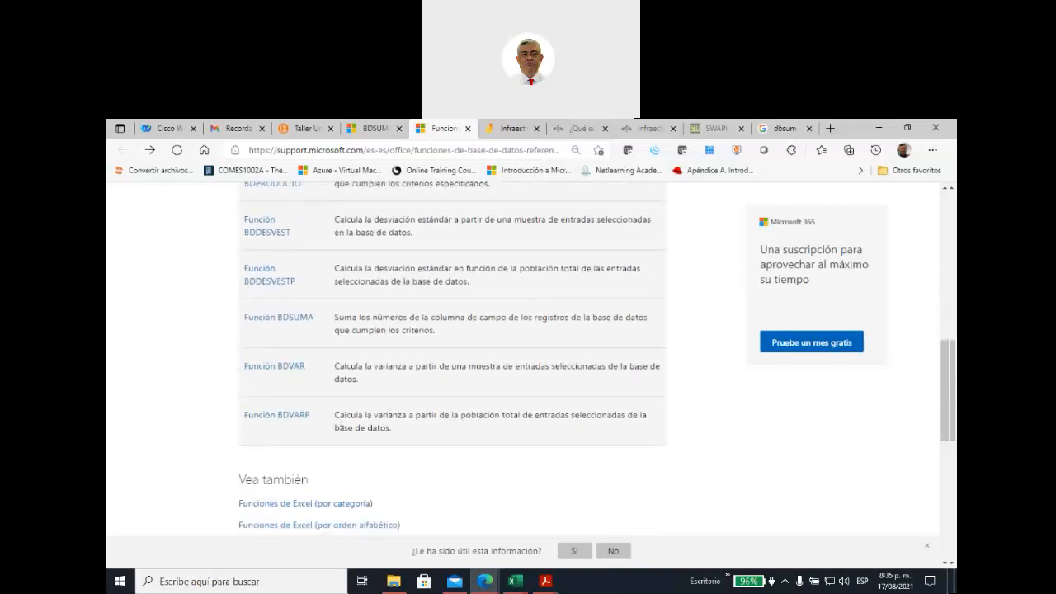
{"action": "scroll", "coordinate": [349, 441], "scroll_direction": "up", "scroll_amount": 1}
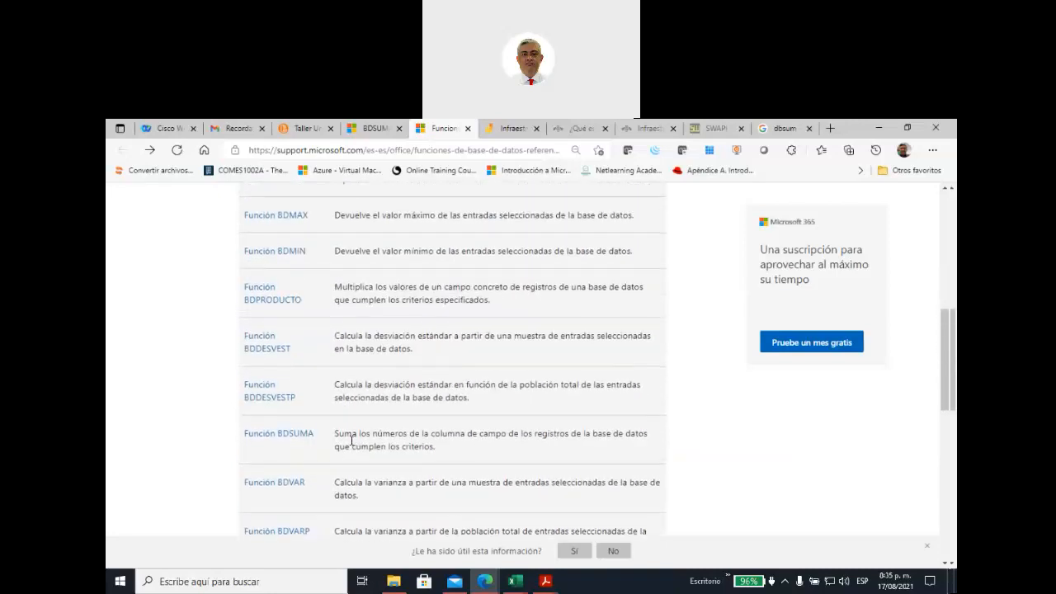
{"action": "scroll", "coordinate": [350, 445], "scroll_direction": "up", "scroll_amount": 2}
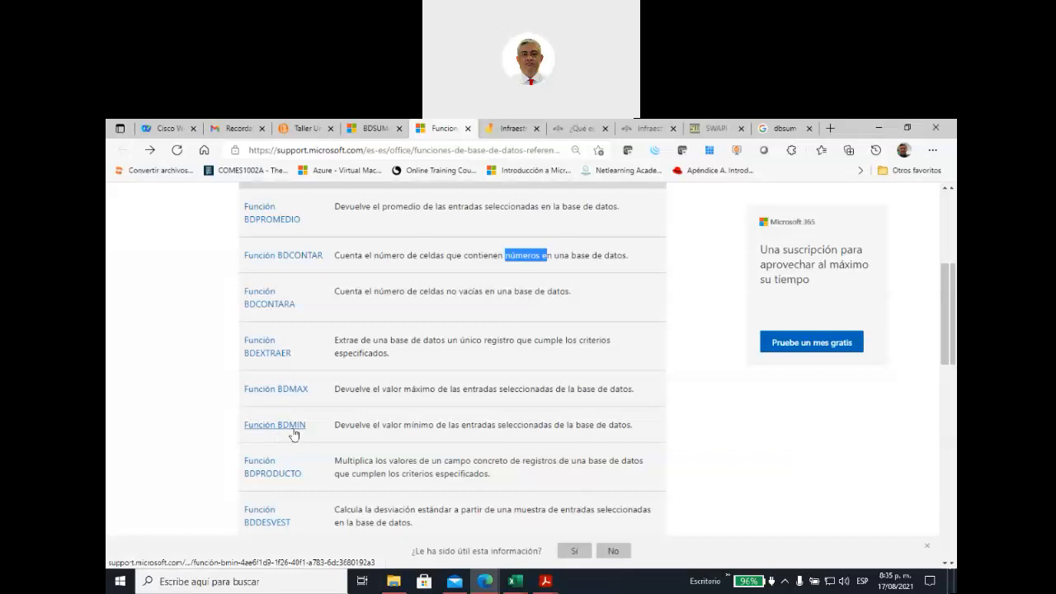
{"action": "left_click", "coordinate": [520, 583]}
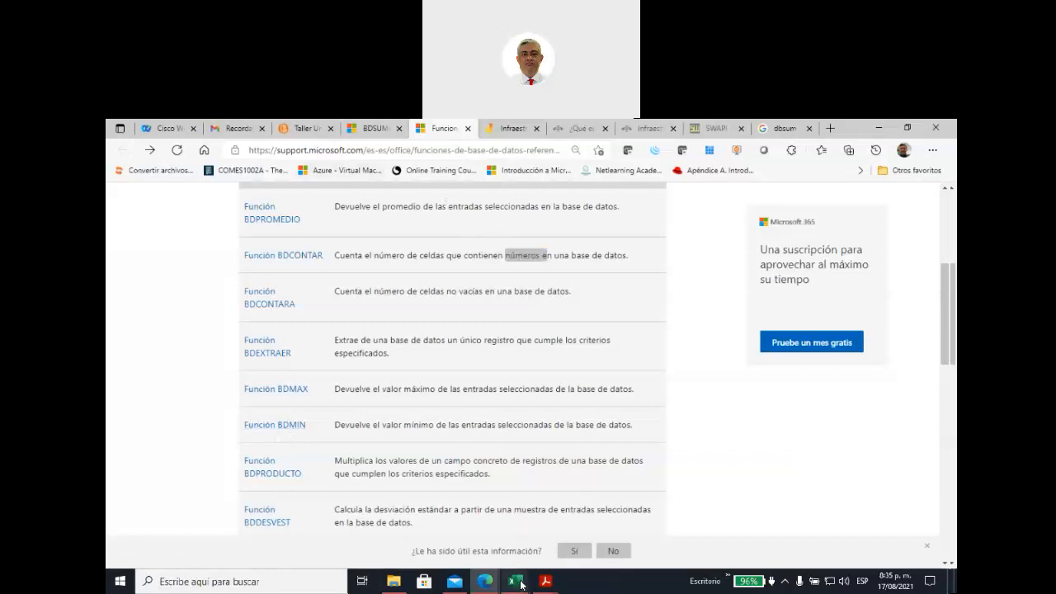
{"action": "left_click", "coordinate": [561, 538]}
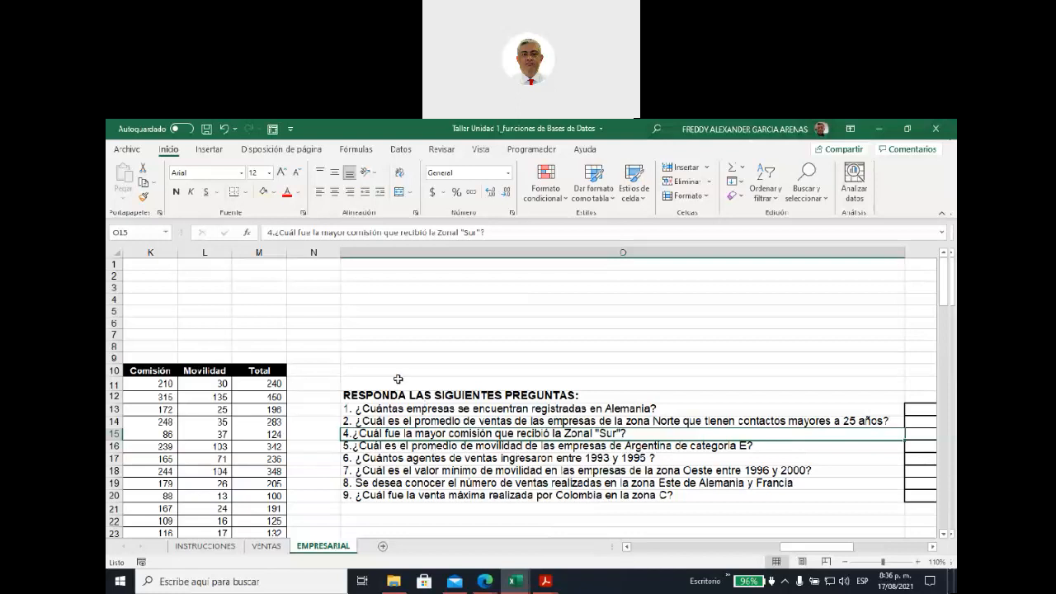
Highlight the question 4 cell with a light yellow fill and select the Comisión header with its first values in the table
{"action": "left_click", "coordinate": [261, 190]}
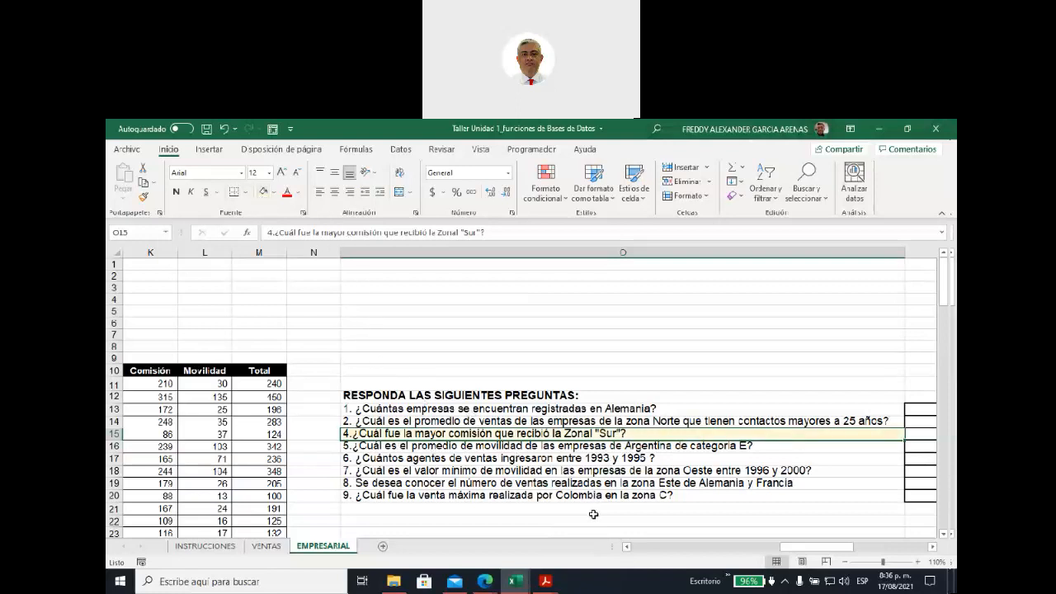
{"action": "left_click", "coordinate": [627, 547]}
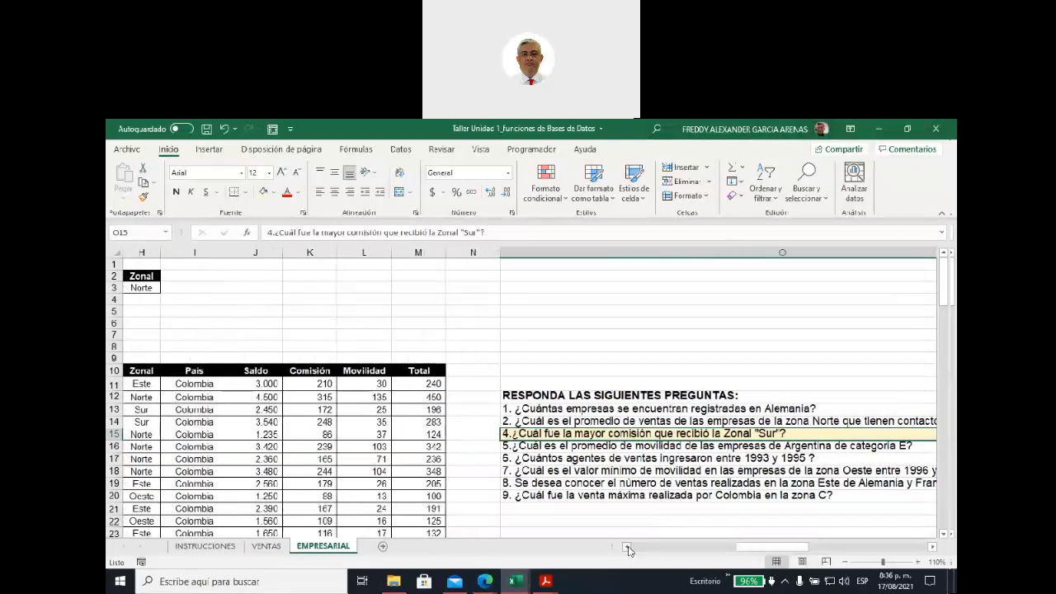
{"action": "left_click", "coordinate": [627, 546]}
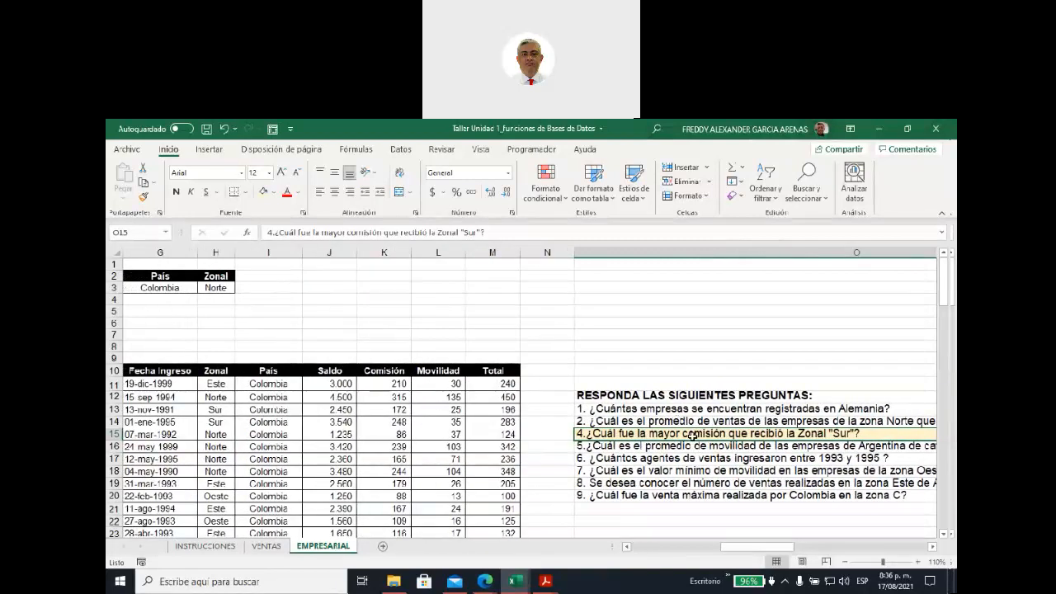
{"action": "left_click_drag", "start_coordinate": [384, 369], "coordinate": [384, 509]}
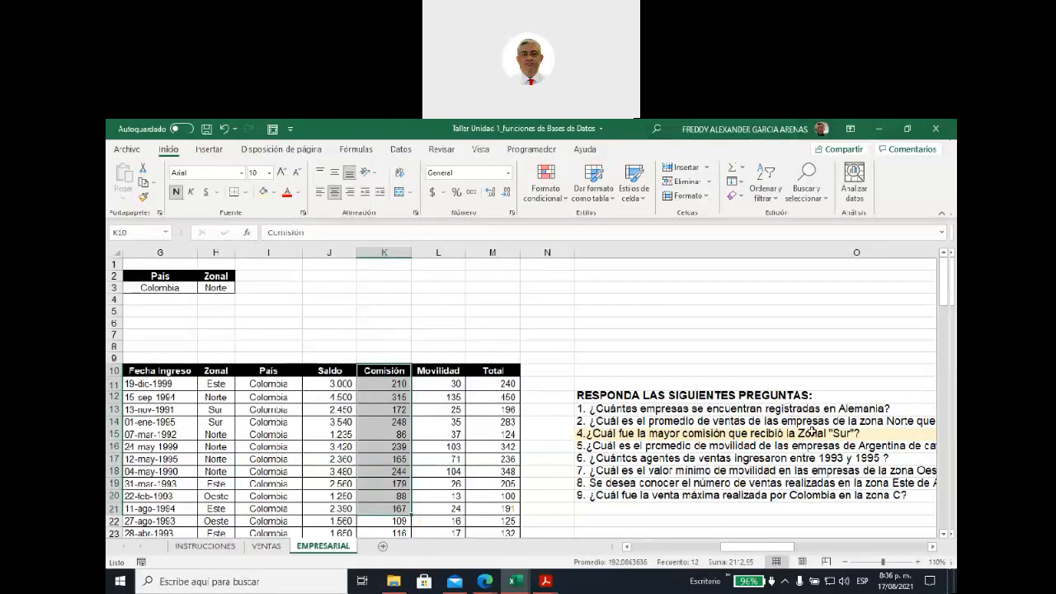
Set the Zonal criterion in H3 to Sur and clear the País header and value from G2:G3
{"action": "left_click", "coordinate": [219, 289]}
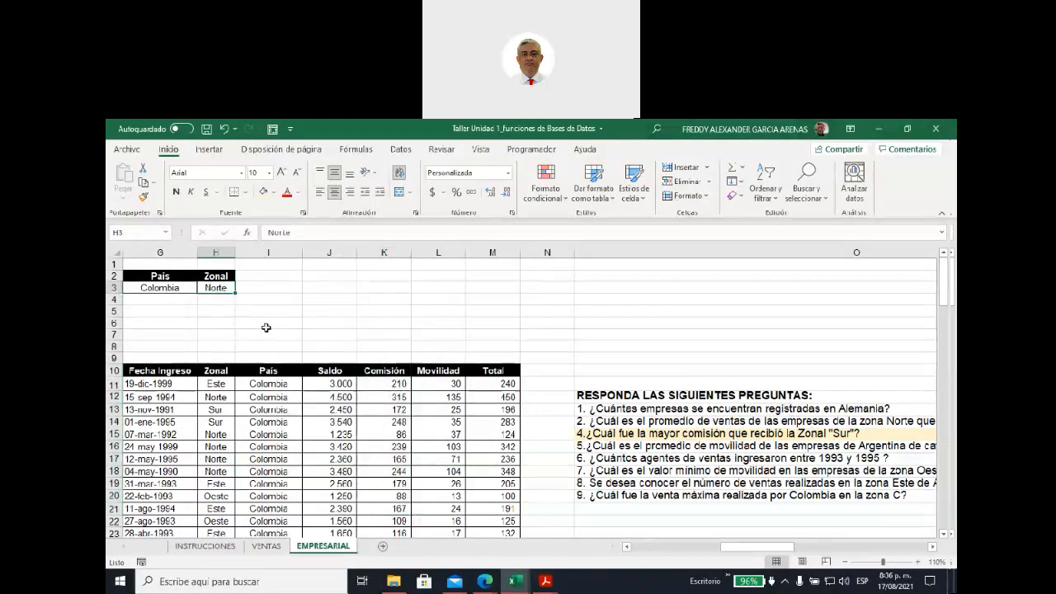
{"action": "type", "text": "Sur"}
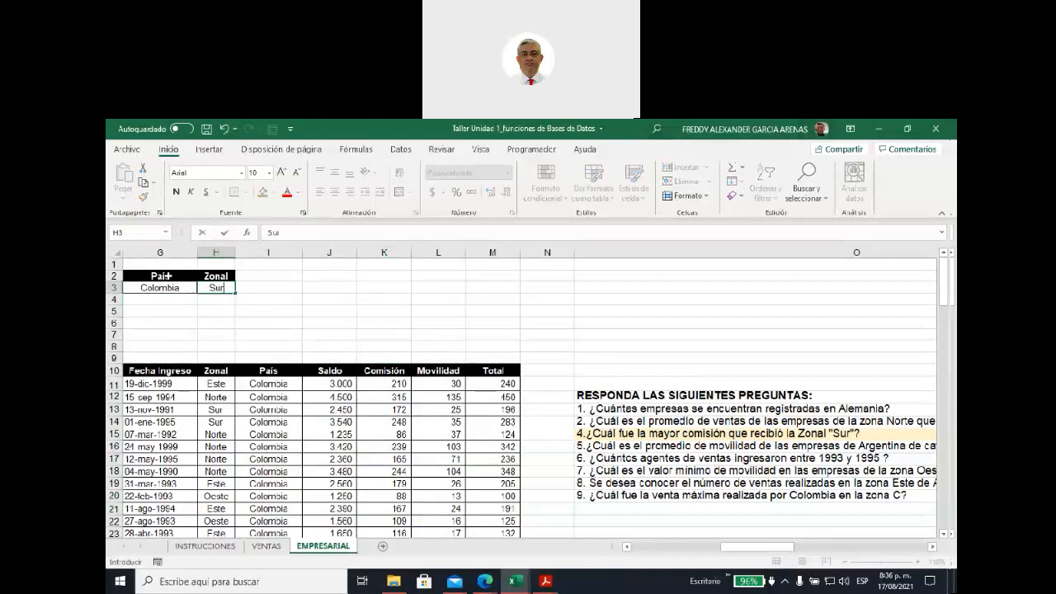
{"action": "left_click_drag", "start_coordinate": [169, 275], "coordinate": [167, 283]}
{"action": "key", "text": "Delete"}
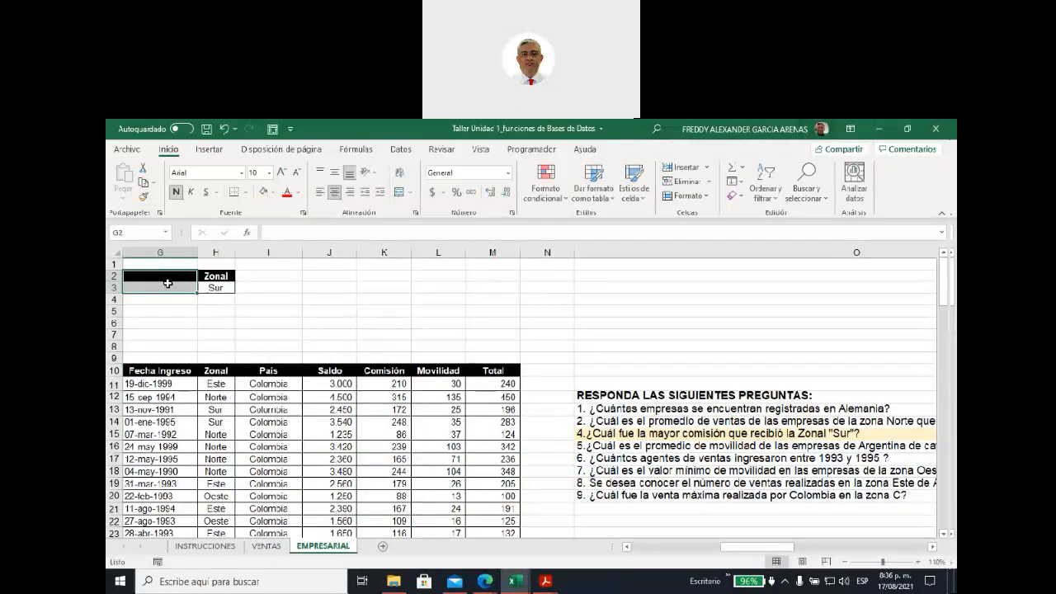
Remove the fill from the emptied criteria cells G2:G3
{"action": "left_click", "coordinate": [201, 324]}
{"action": "left_click_drag", "start_coordinate": [162, 275], "coordinate": [162, 287]}
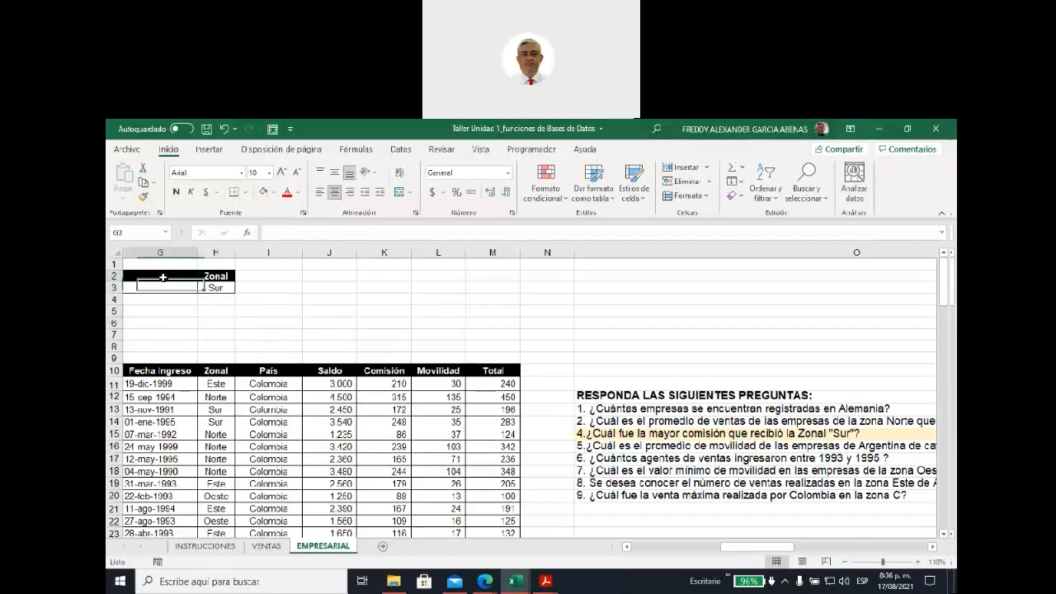
{"action": "left_click", "coordinate": [275, 199]}
{"action": "left_click", "coordinate": [346, 325]}
{"action": "left_click", "coordinate": [363, 322]}
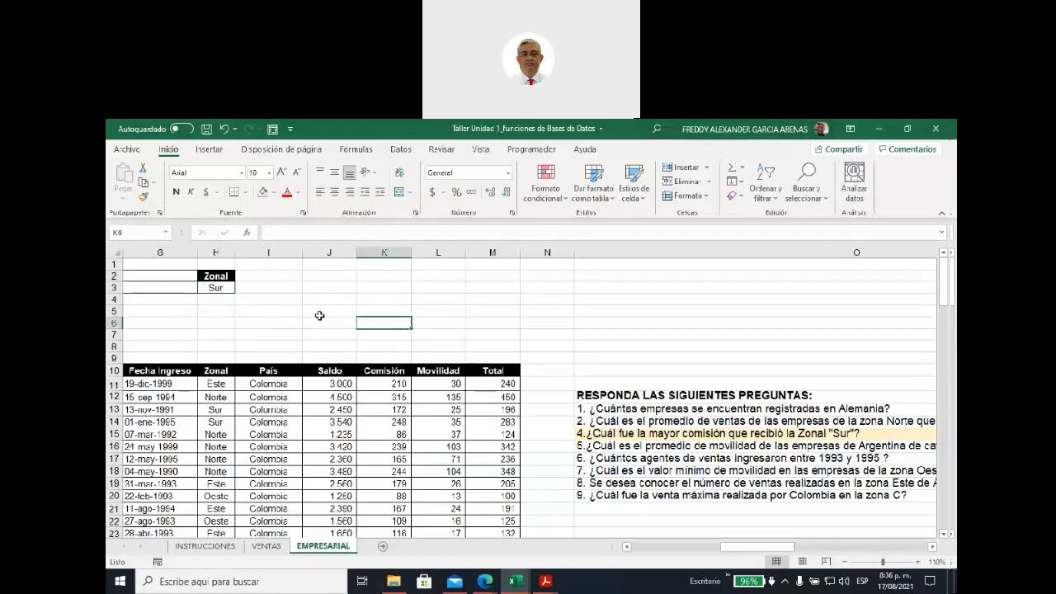
Enter =BDMAX(empresa;K10;H2:H3) in J6 to find the highest Comisión for Zonal Sur
{"action": "left_click", "coordinate": [338, 321]}
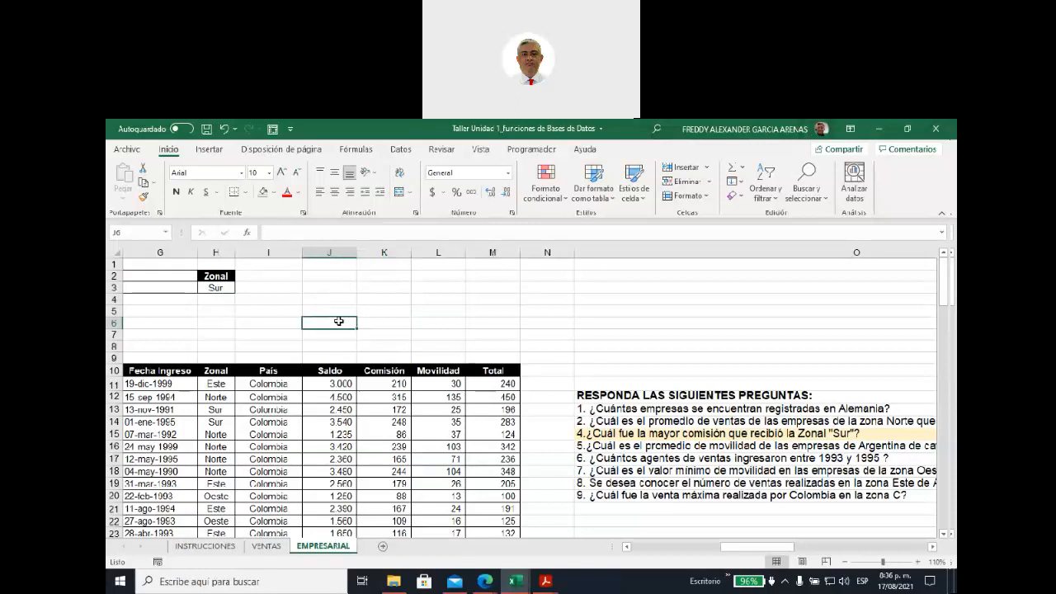
{"action": "type", "text": "="}
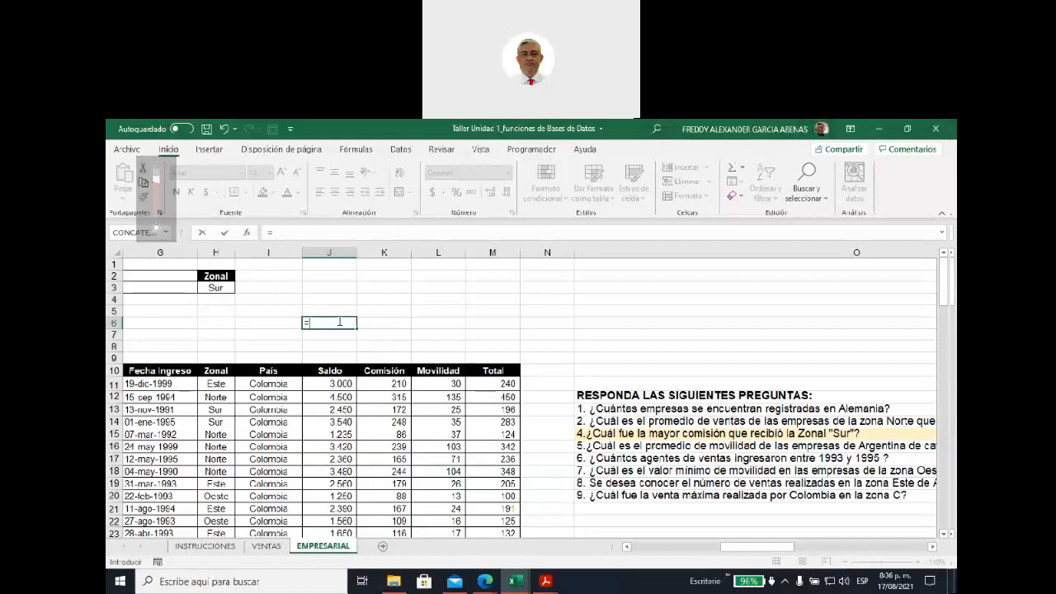
{"action": "type", "text": "bd"}
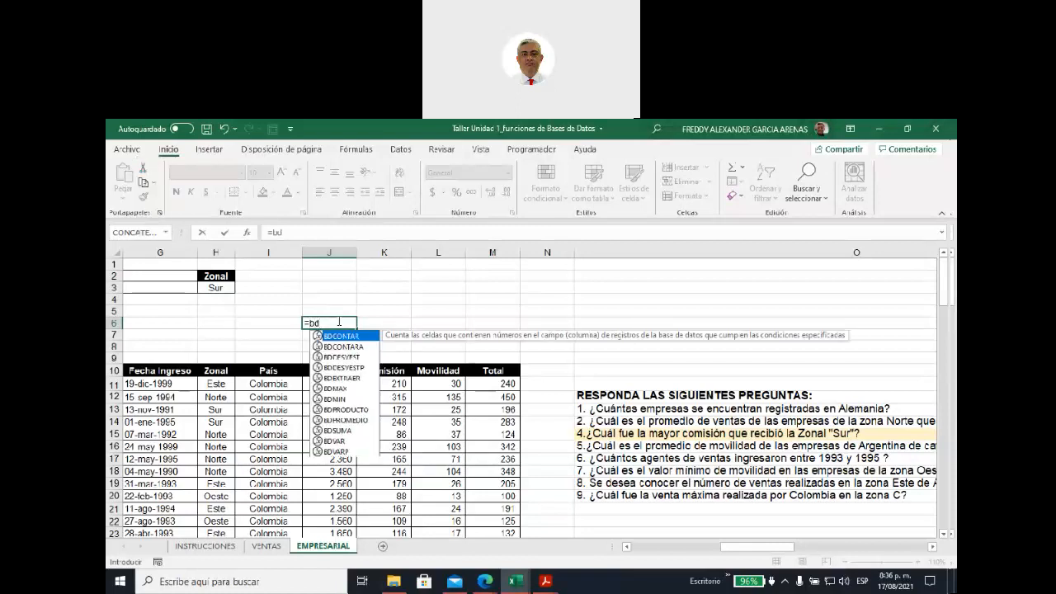
{"action": "left_click", "coordinate": [340, 388]}
{"action": "double_click", "coordinate": [339, 387]}
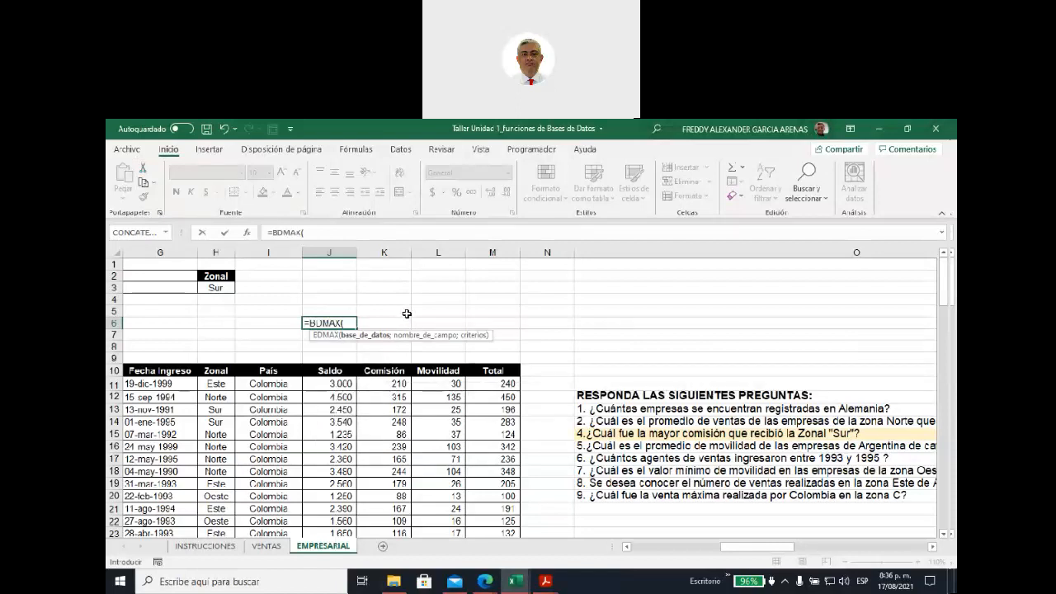
{"action": "type", "text": "em"}
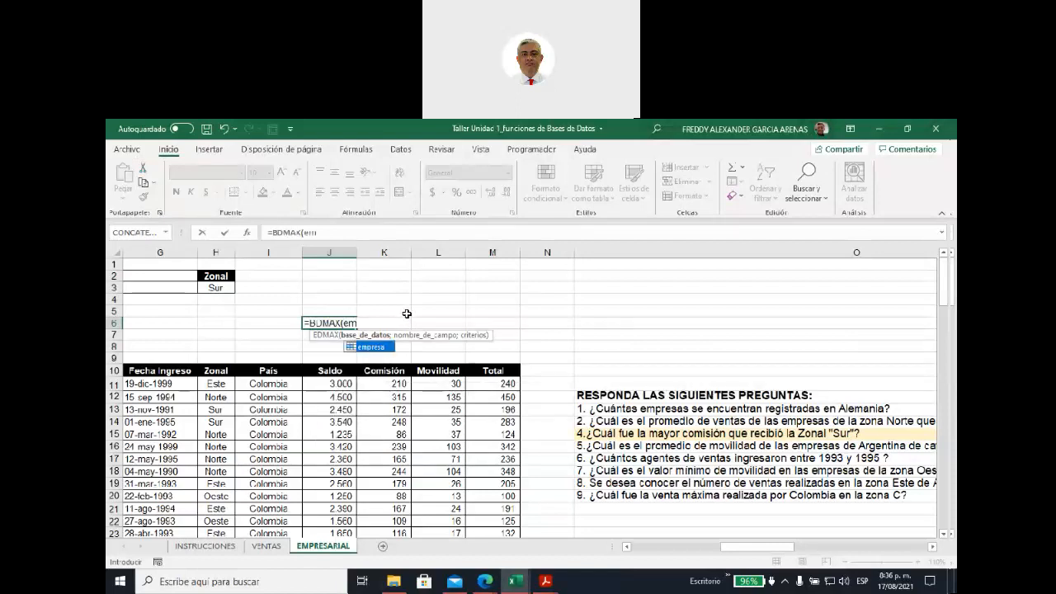
{"action": "double_click", "coordinate": [372, 346]}
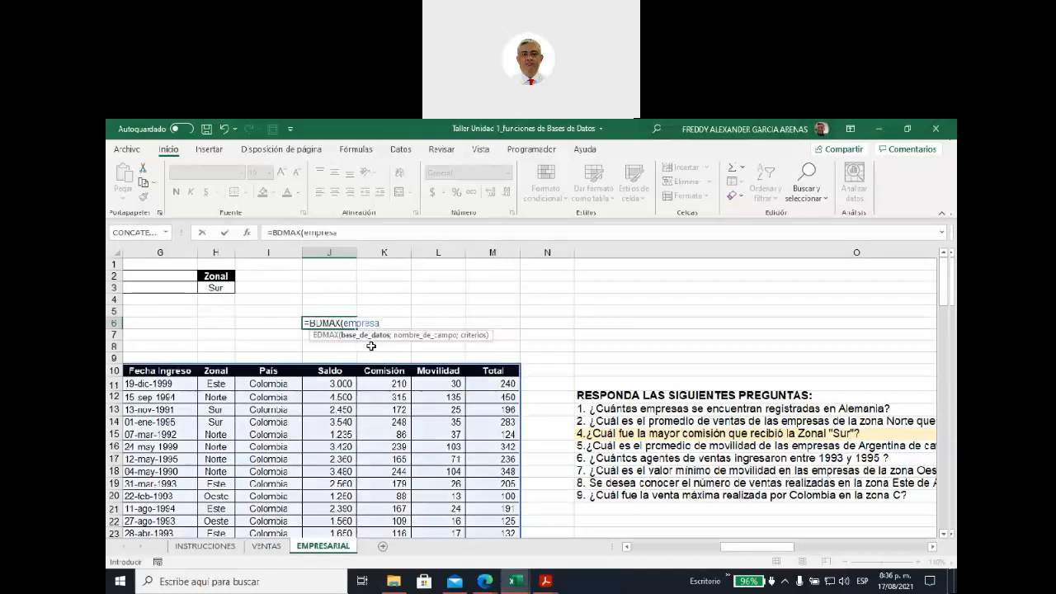
{"action": "type", "text": ";"}
{"action": "left_click", "coordinate": [381, 372]}
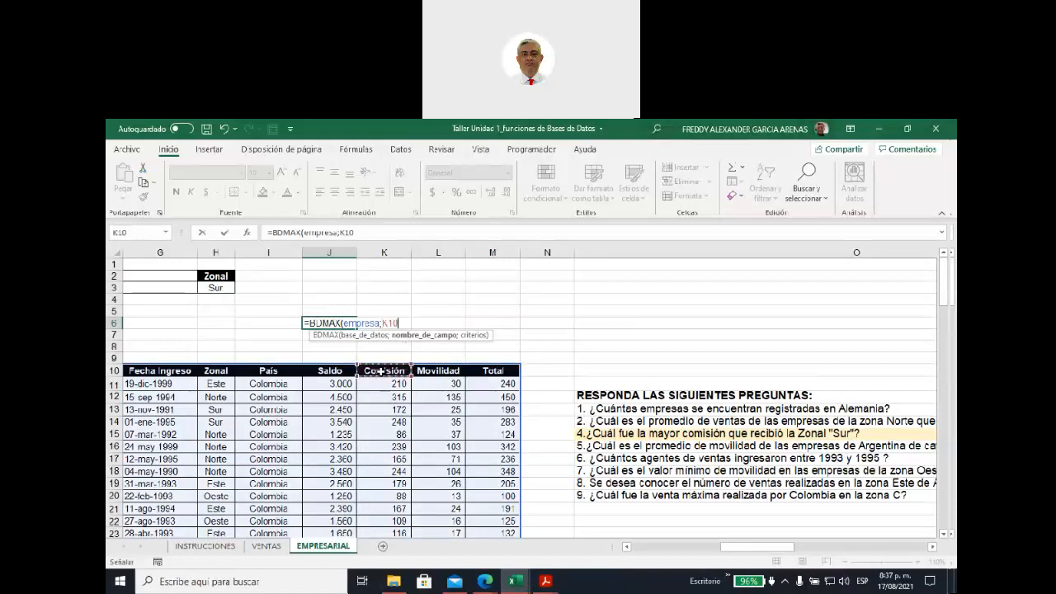
{"action": "type", "text": ";"}
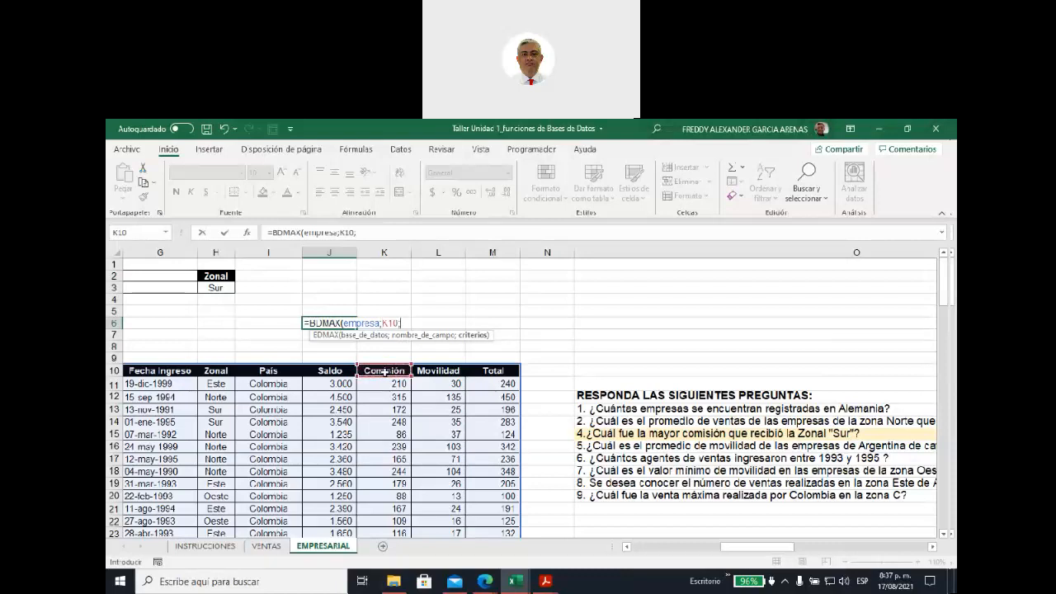
{"action": "left_click_drag", "start_coordinate": [217, 276], "coordinate": [217, 288]}
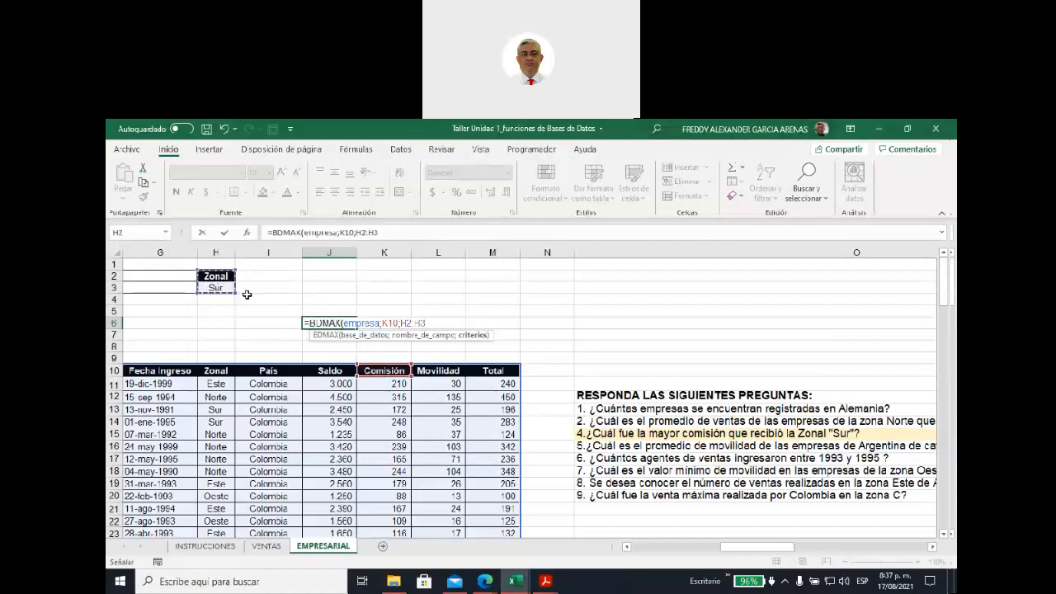
{"action": "type", "text": ")"}
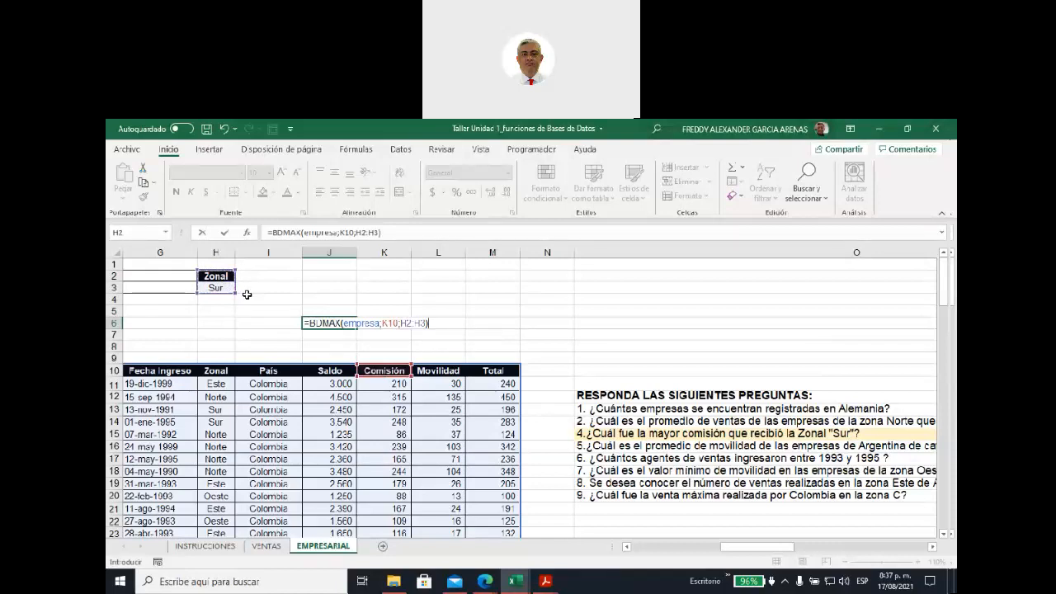
{"action": "key", "text": "Return"}
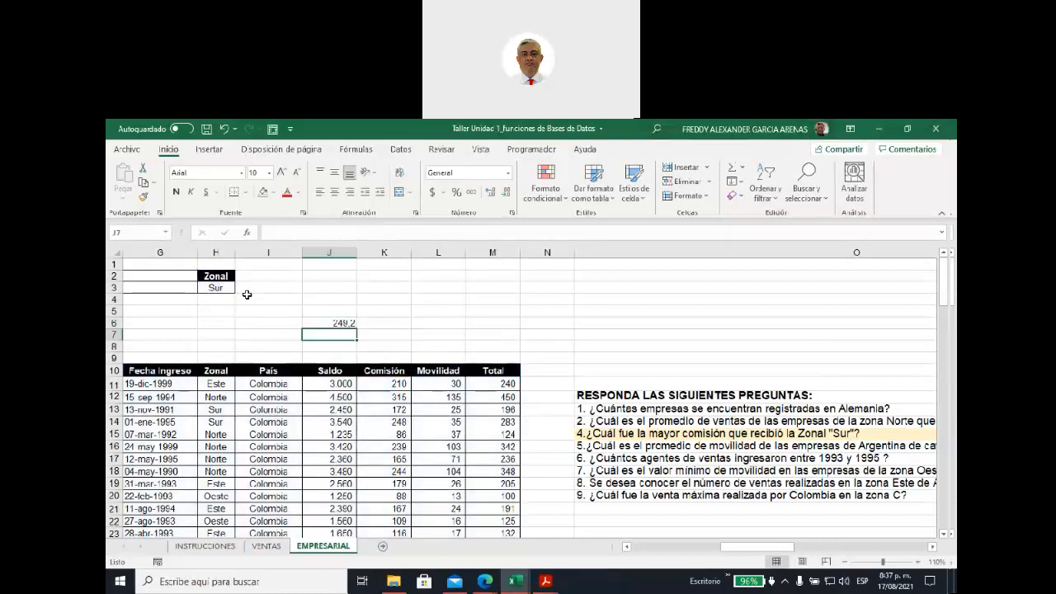
{"action": "left_click", "coordinate": [326, 323]}
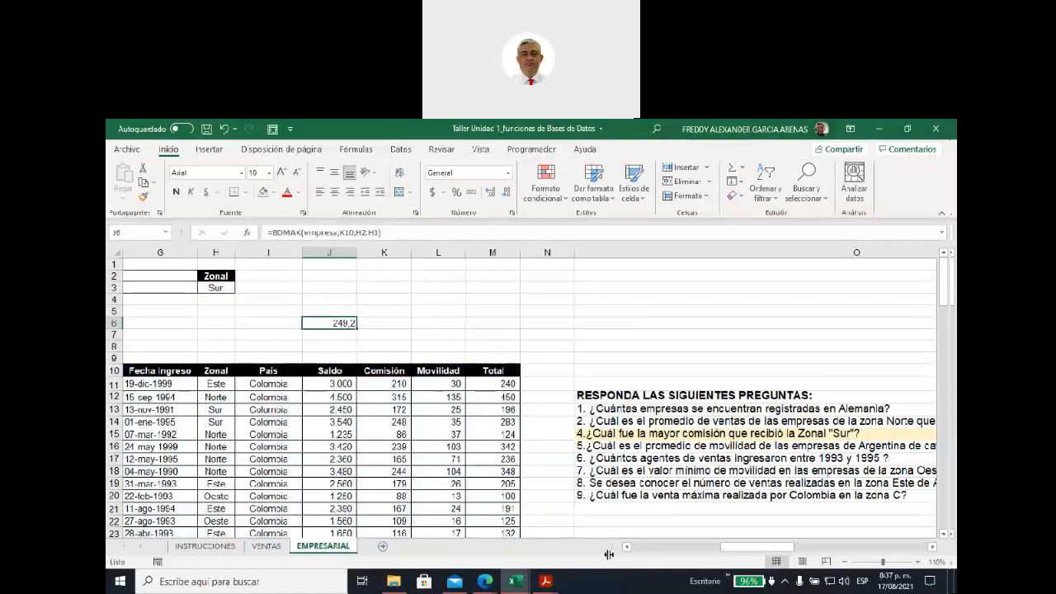
Add filters to the table's header row and filter the Zonal column to Sur only
{"action": "left_click_drag", "start_coordinate": [475, 368], "coordinate": [140, 372]}
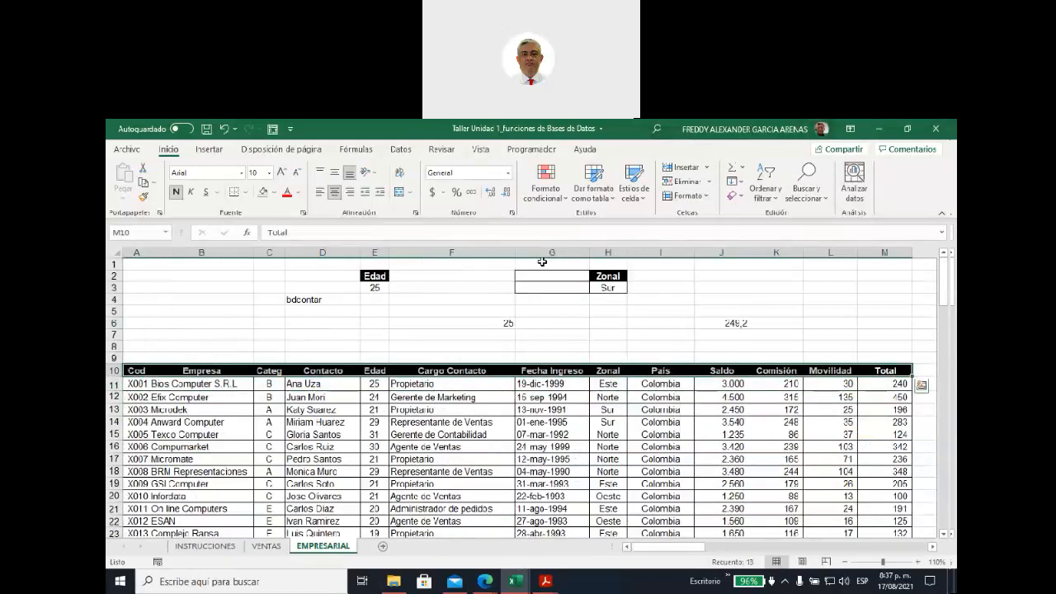
{"action": "left_click", "coordinate": [765, 196]}
{"action": "left_click", "coordinate": [780, 262]}
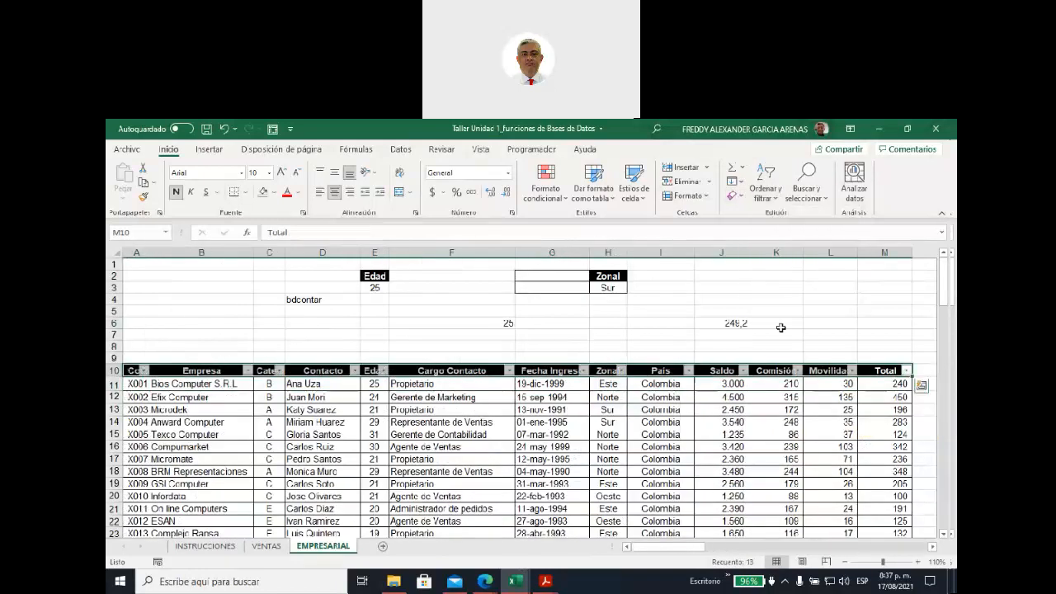
{"action": "left_click", "coordinate": [621, 373]}
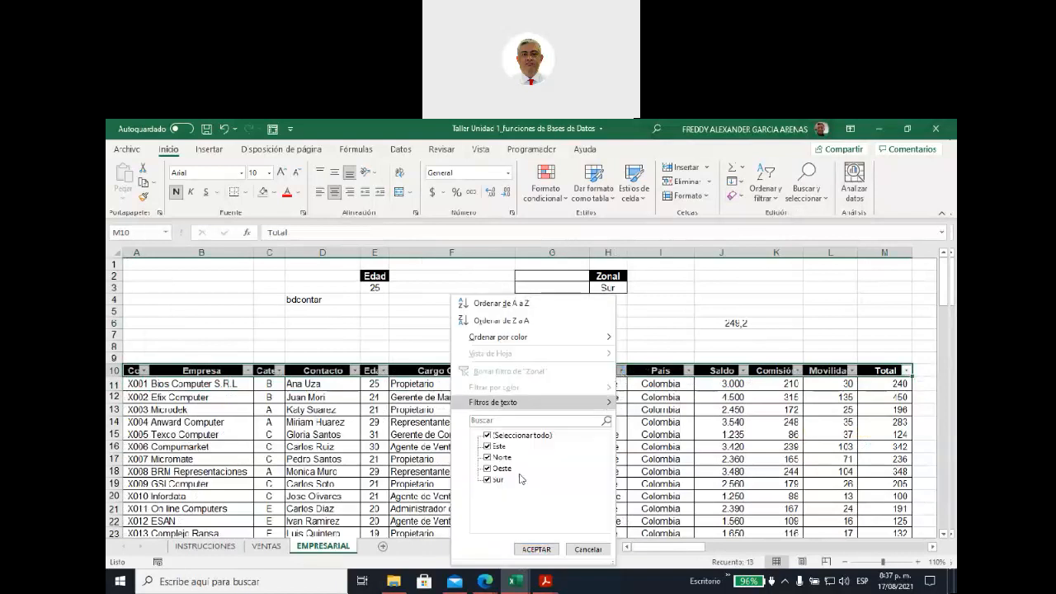
{"action": "left_click", "coordinate": [487, 435]}
{"action": "left_click", "coordinate": [487, 479]}
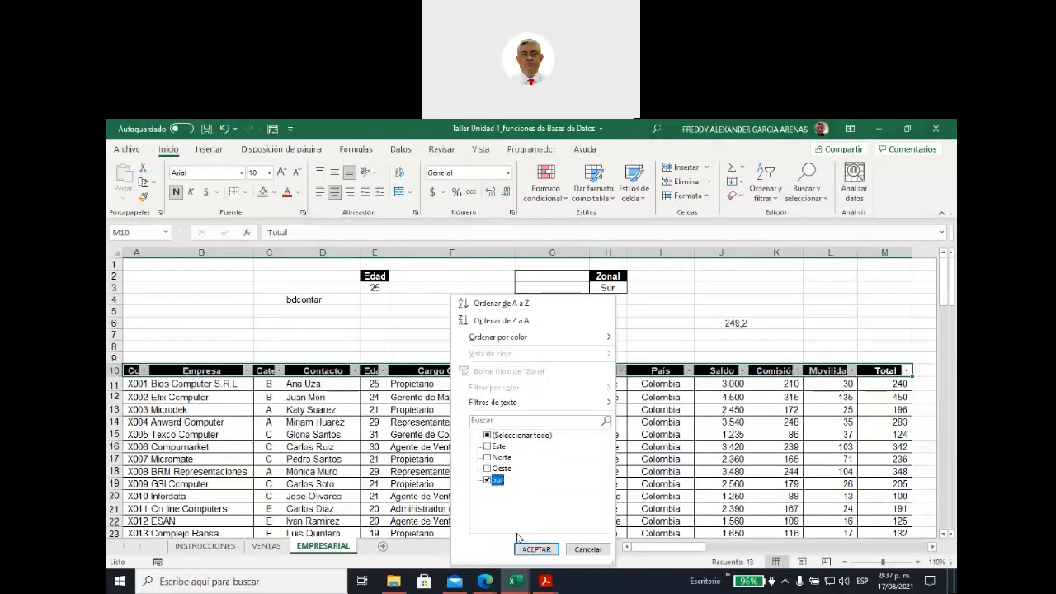
{"action": "left_click", "coordinate": [536, 549]}
Apply a top 10 items number filter to the Comisión column
{"action": "left_click_drag", "start_coordinate": [646, 548], "coordinate": [717, 540]}
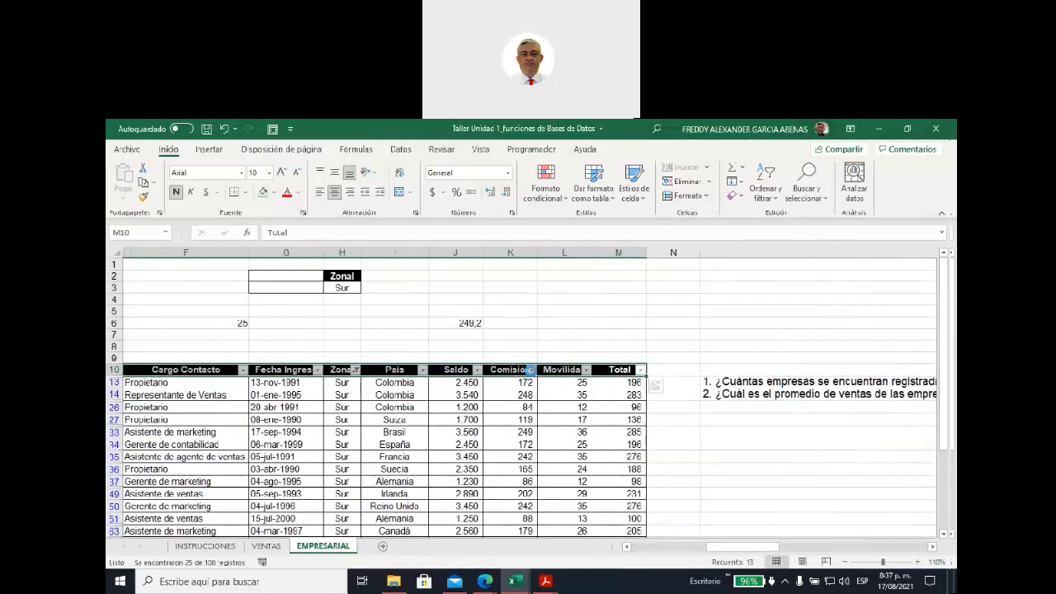
{"action": "left_click", "coordinate": [531, 370]}
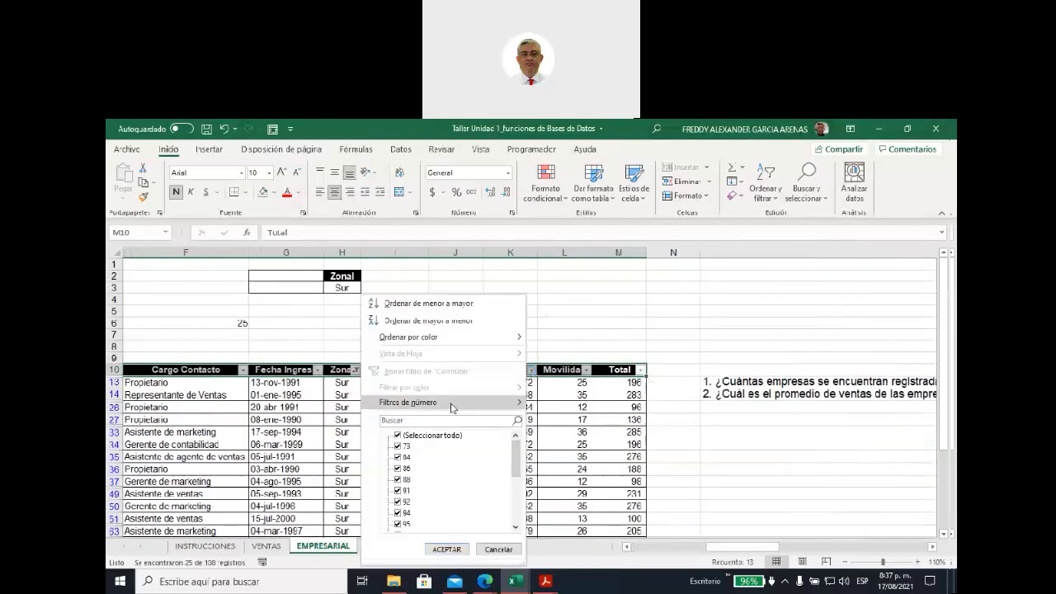
{"action": "mouse_move", "coordinate": [452, 408]}
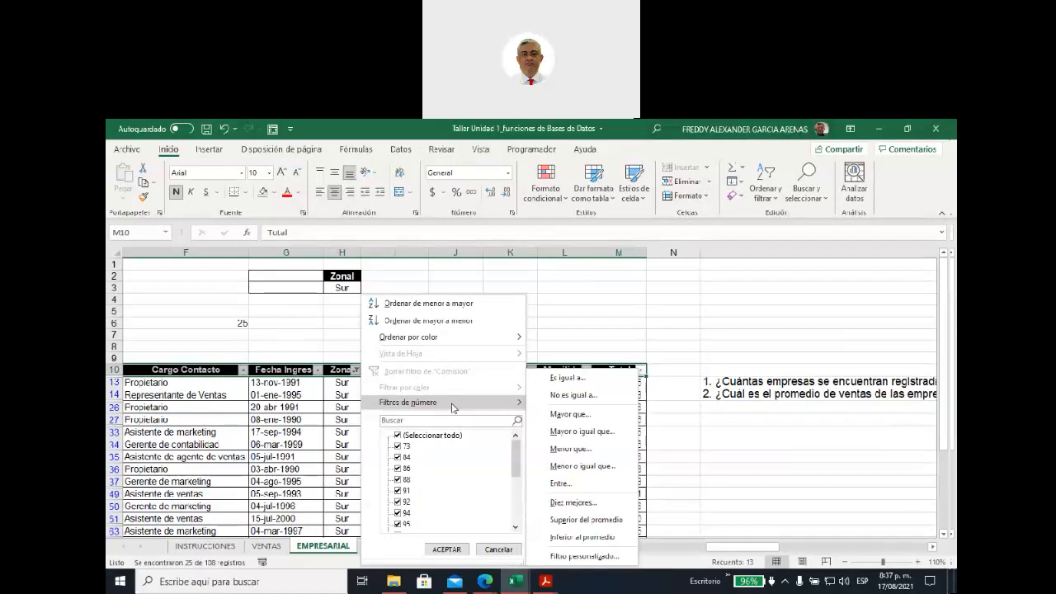
{"action": "left_click", "coordinate": [578, 502]}
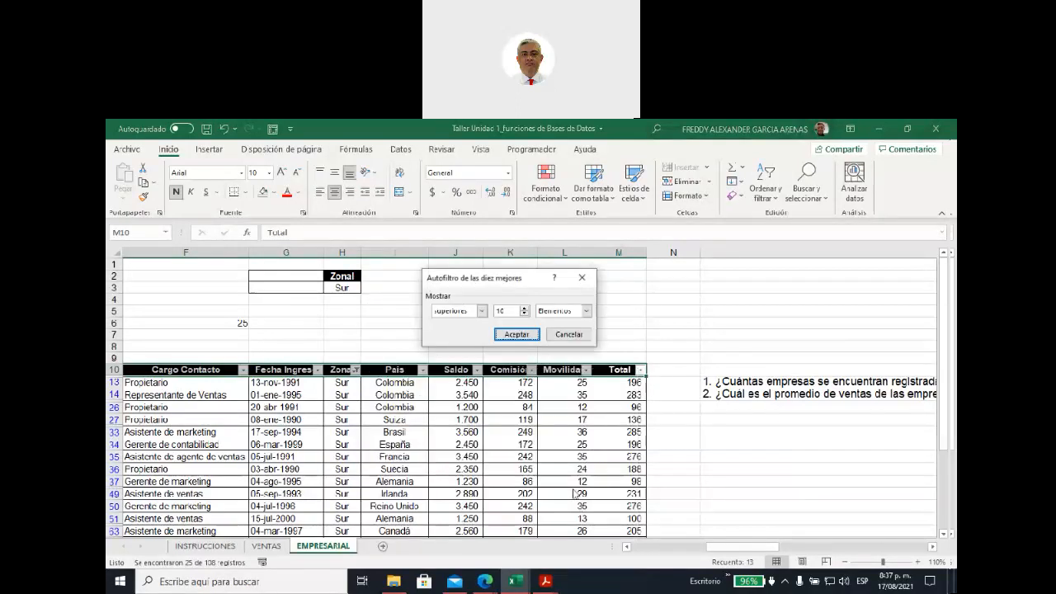
{"action": "left_click", "coordinate": [516, 334]}
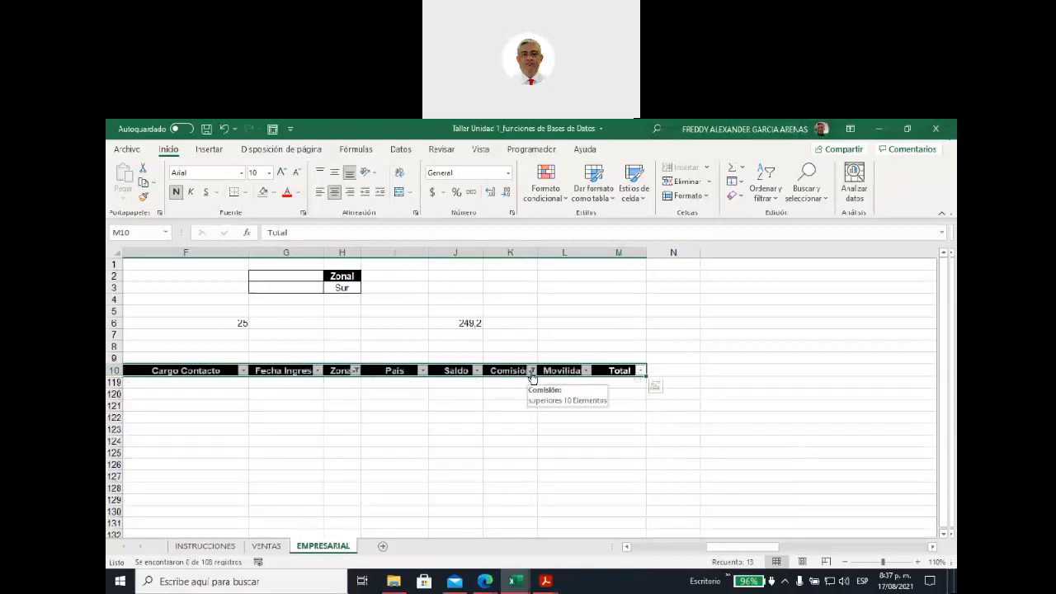
Clear the top 10 filter from the Comisión column and apply a custom filter for values greater than 200
{"action": "left_click", "coordinate": [533, 372]}
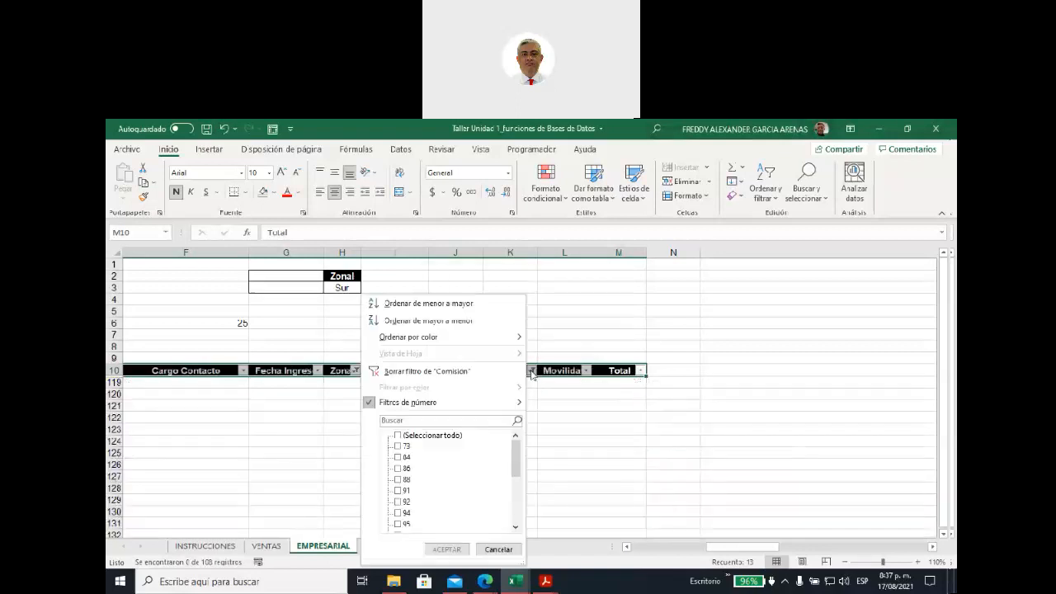
{"action": "left_click", "coordinate": [403, 373]}
{"action": "left_click", "coordinate": [532, 370]}
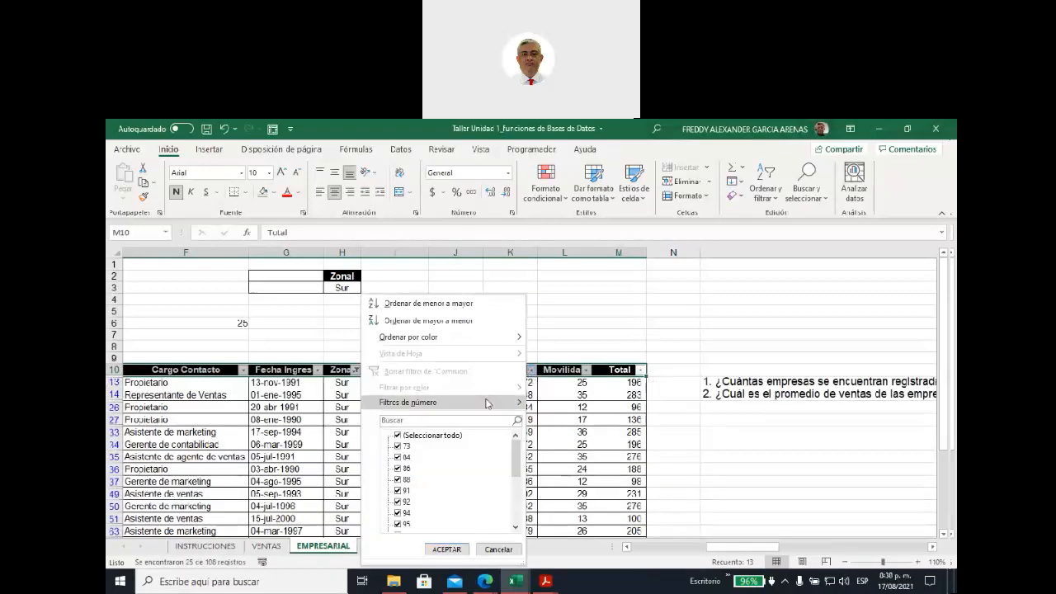
{"action": "mouse_move", "coordinate": [490, 404]}
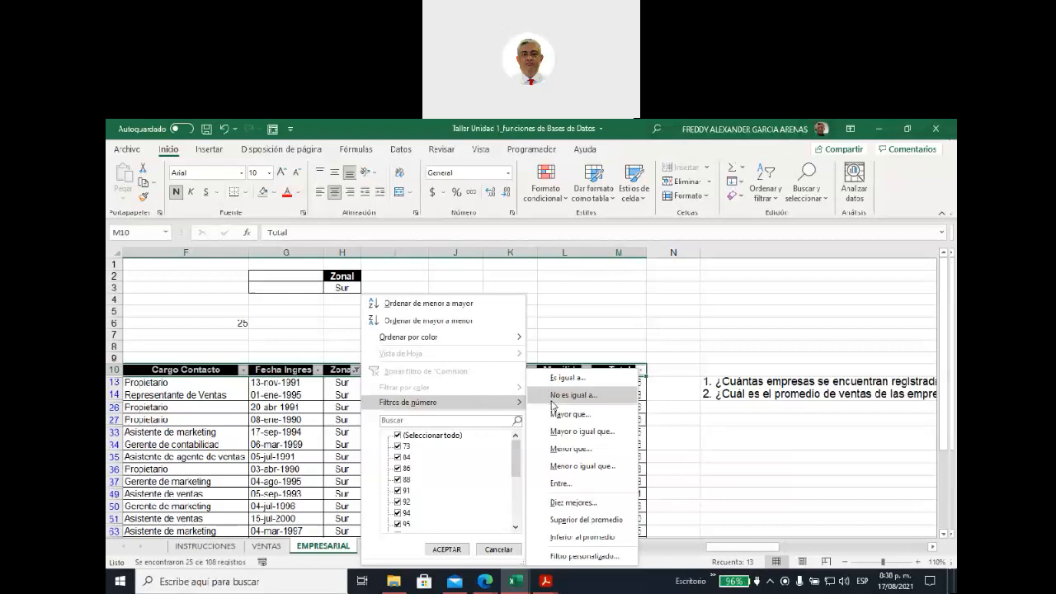
{"action": "left_click", "coordinate": [591, 557]}
{"action": "left_click_drag", "start_coordinate": [422, 249], "coordinate": [531, 437]}
{"action": "left_click", "coordinate": [491, 465]}
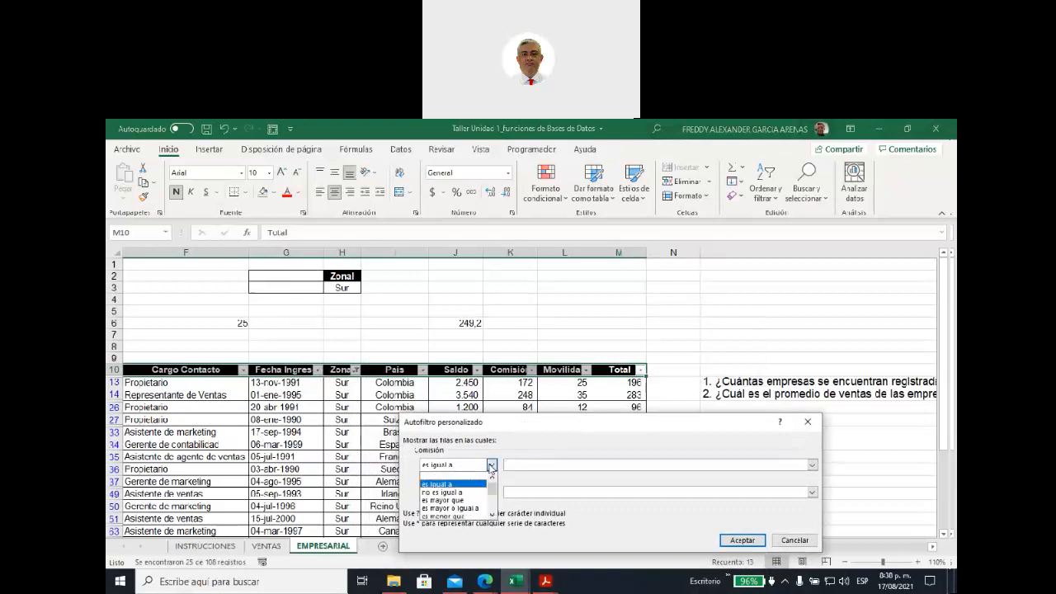
{"action": "scroll", "coordinate": [493, 495], "scroll_direction": "down", "scroll_amount": 1}
{"action": "scroll", "coordinate": [495, 503], "scroll_direction": "down", "scroll_amount": 3}
{"action": "scroll", "coordinate": [497, 515], "scroll_direction": "up", "scroll_amount": 4}
{"action": "scroll", "coordinate": [500, 495], "scroll_direction": "down", "scroll_amount": 2}
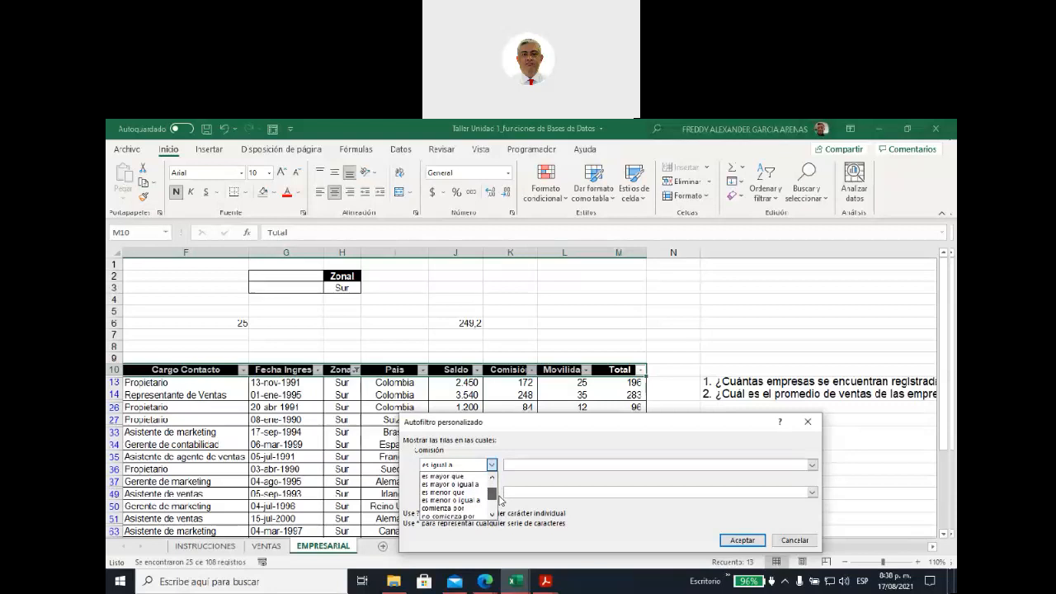
{"action": "scroll", "coordinate": [502, 496], "scroll_direction": "up", "scroll_amount": 2}
{"action": "left_click_drag", "start_coordinate": [500, 491], "coordinate": [500, 487]}
{"action": "left_click", "coordinate": [478, 501]}
{"action": "left_click", "coordinate": [554, 462]}
{"action": "type", "text": "200"}
{"action": "left_click", "coordinate": [740, 540]}
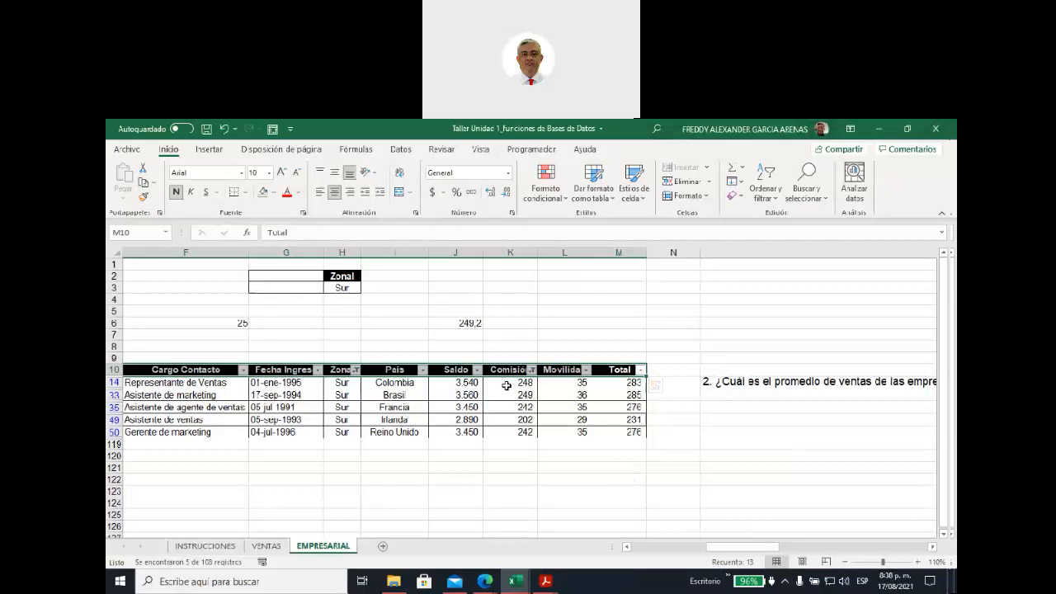
Show one decimal place in the Comisión value of the Brasil row, cell K33
{"action": "left_click_drag", "start_coordinate": [506, 385], "coordinate": [508, 431]}
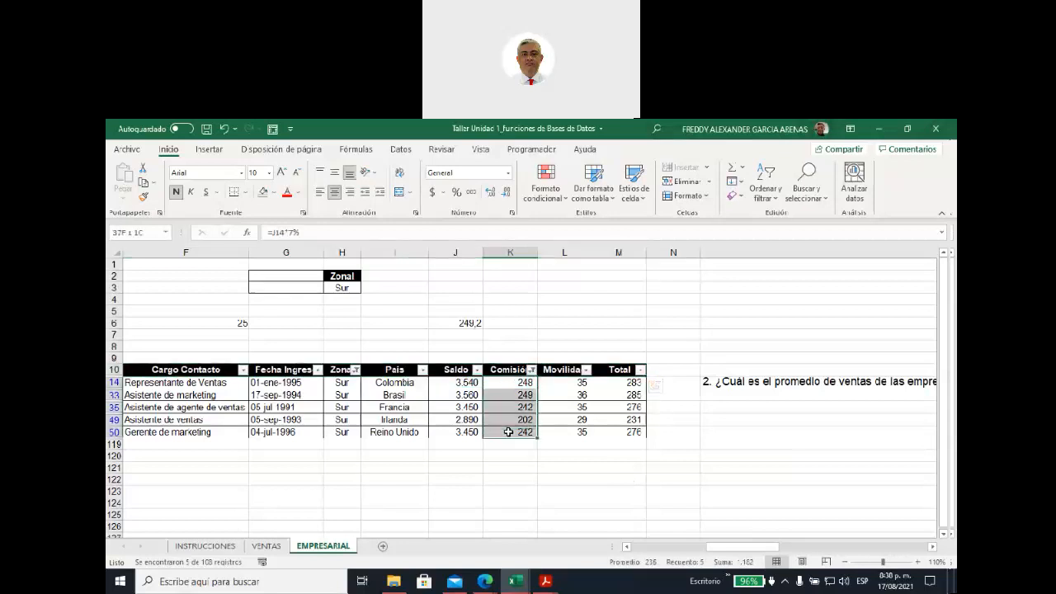
{"action": "left_click", "coordinate": [506, 394]}
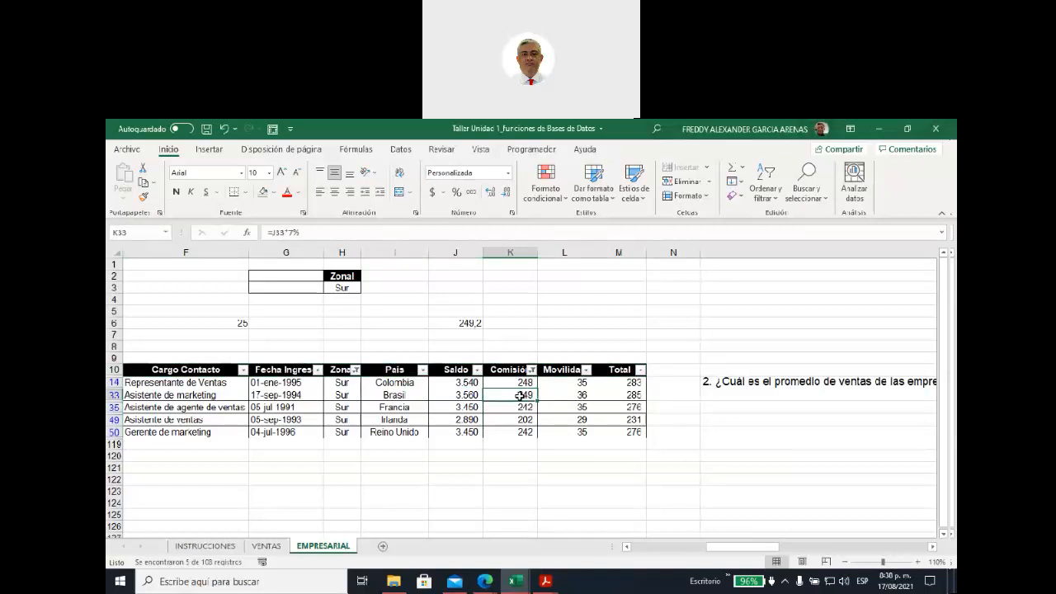
{"action": "left_click", "coordinate": [491, 193]}
Change the formula in J6 to =BDMIN(empresa;K10;H2:H3) to find the lowest Comisión for Zonal Sur
{"action": "left_click", "coordinate": [457, 324]}
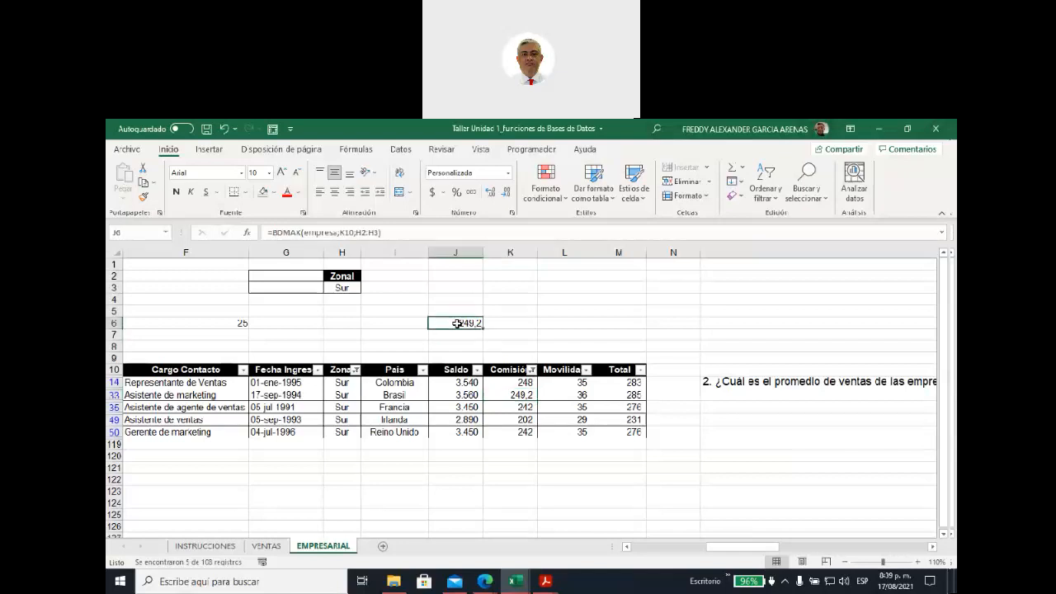
{"action": "left_click", "coordinate": [294, 232]}
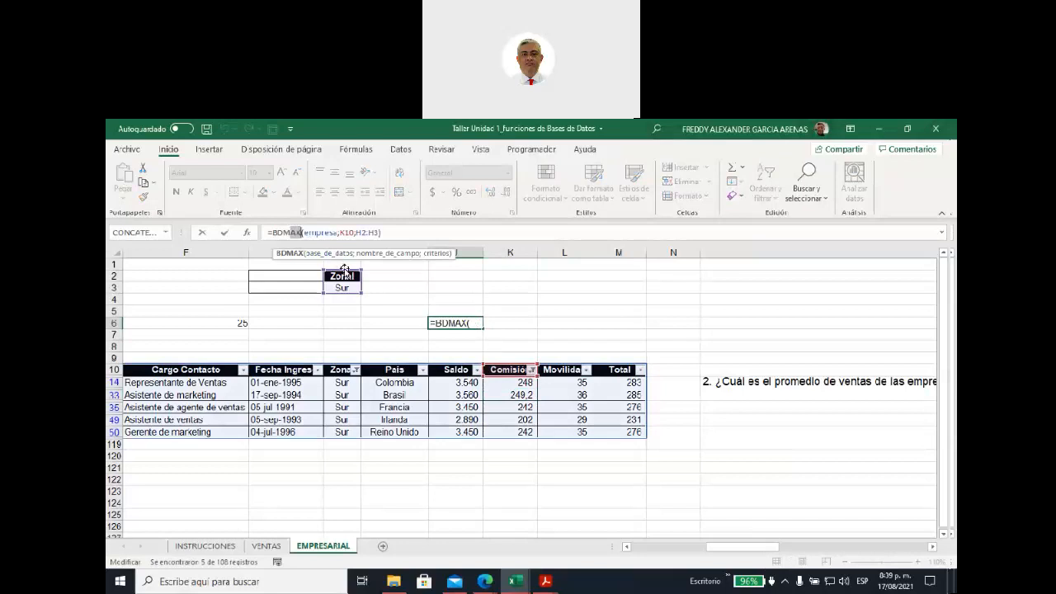
{"action": "type", "text": "in"}
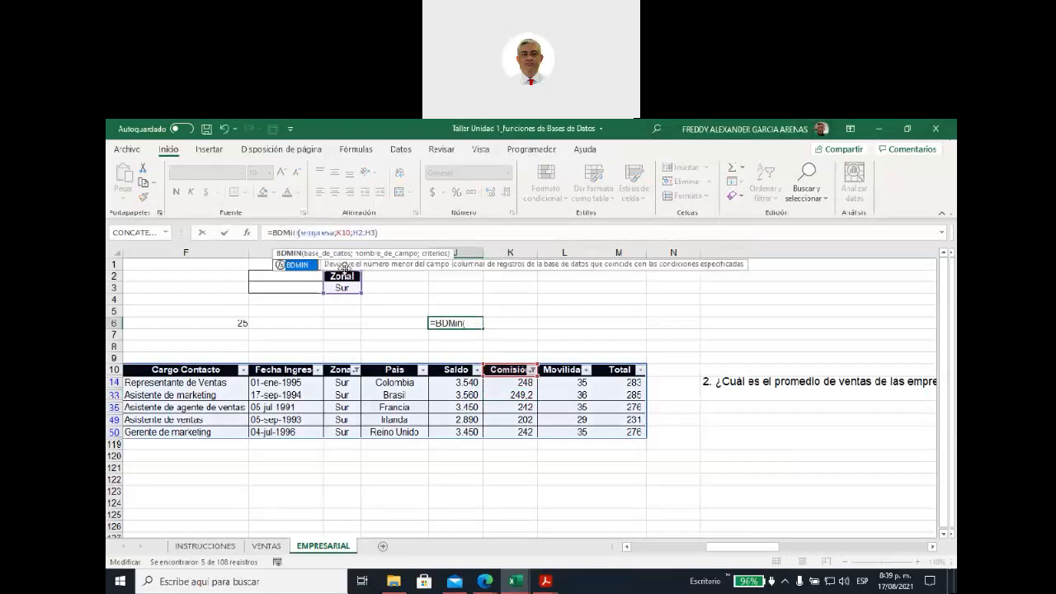
{"action": "key", "text": "Return"}
{"action": "left_click", "coordinate": [564, 337]}
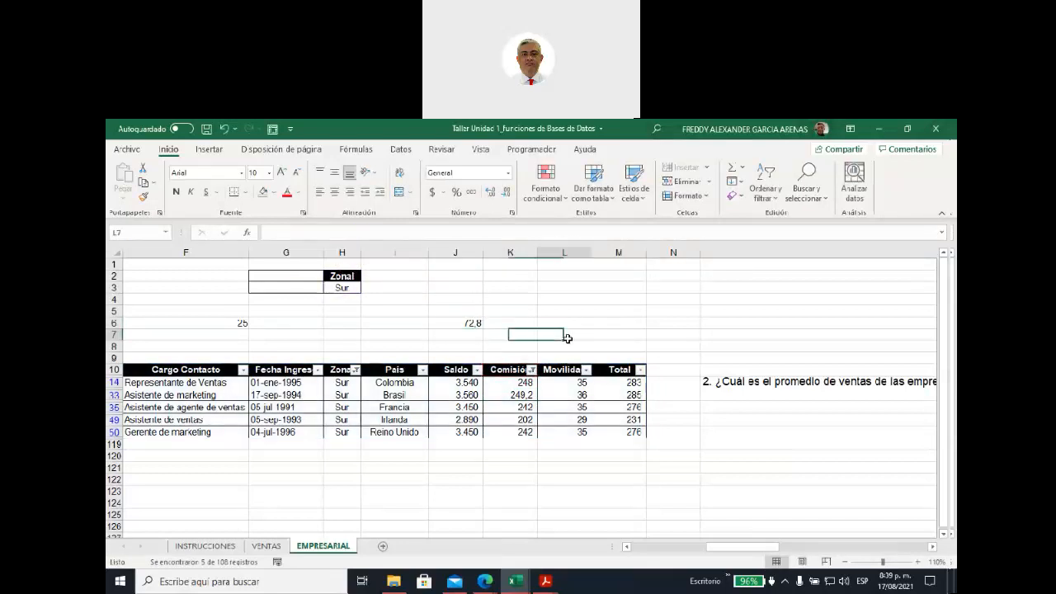
Replace the Comisión filter with values less than 80 and show one decimal place in the remaining row's Comisión
{"action": "left_click", "coordinate": [532, 370]}
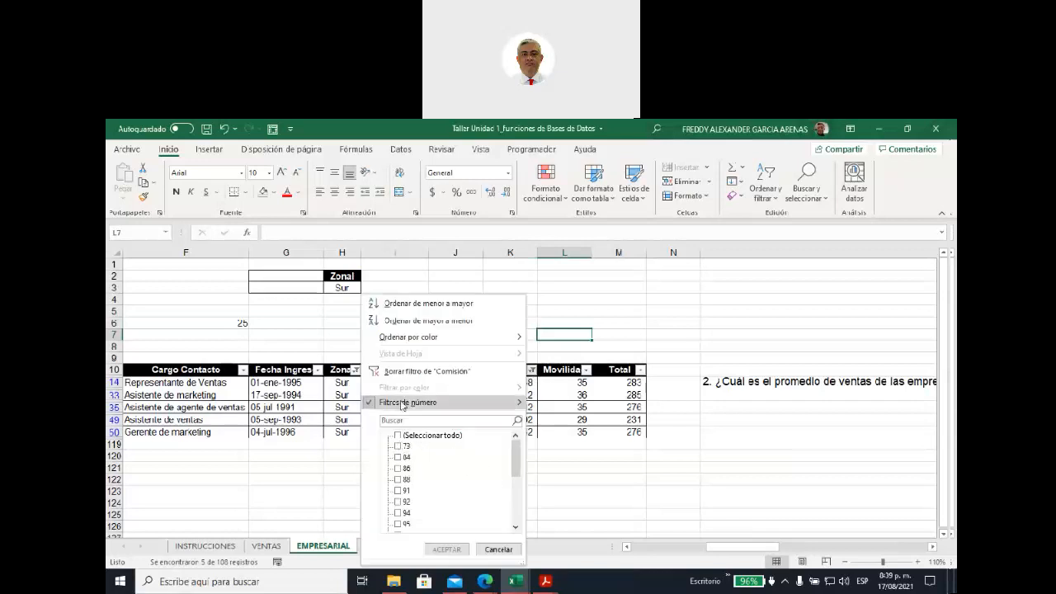
{"action": "left_click", "coordinate": [495, 371]}
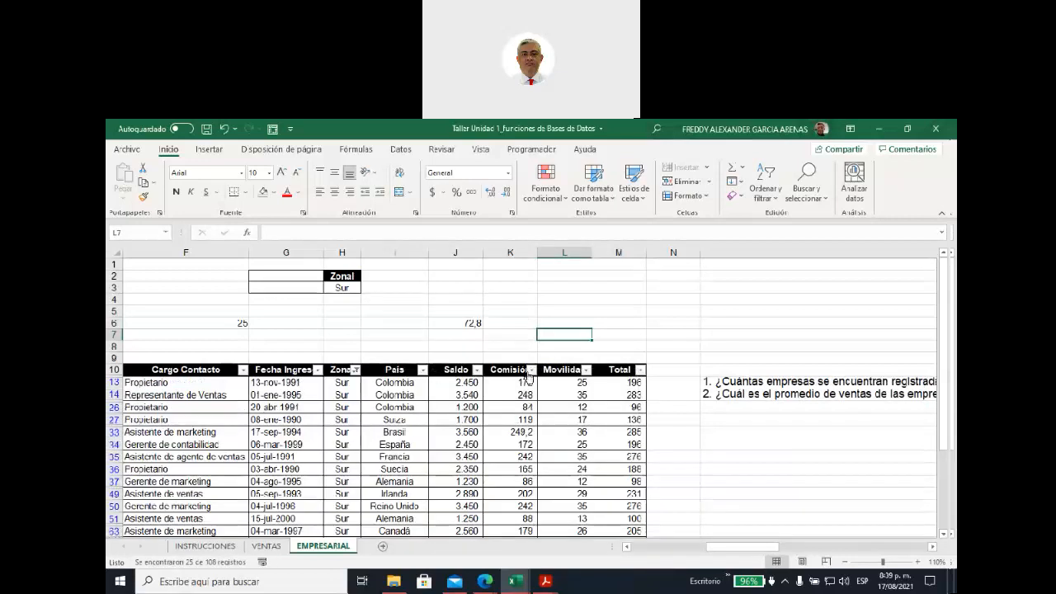
{"action": "left_click", "coordinate": [532, 370]}
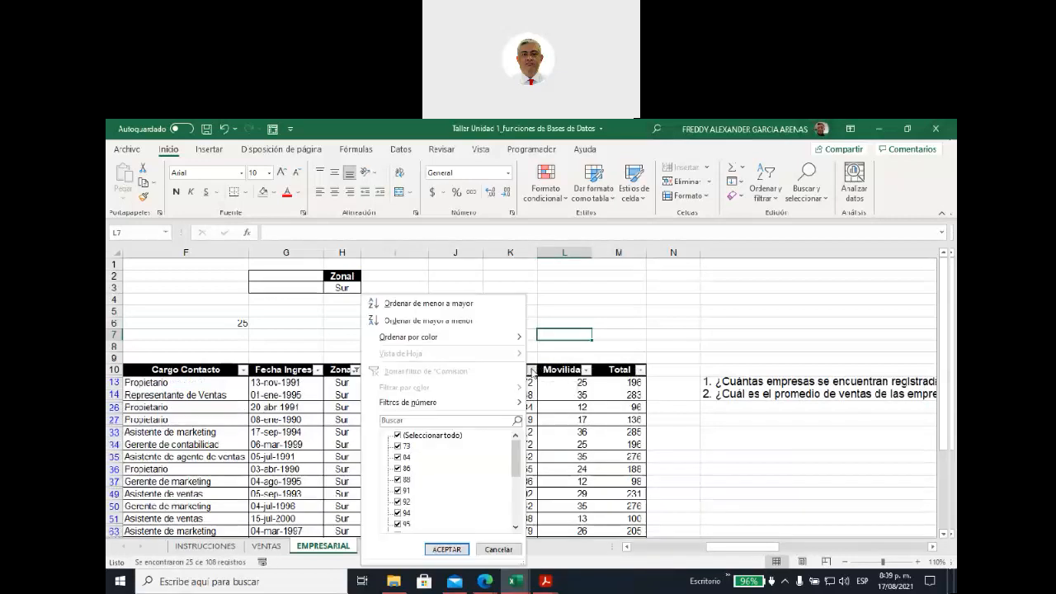
{"action": "mouse_move", "coordinate": [421, 405]}
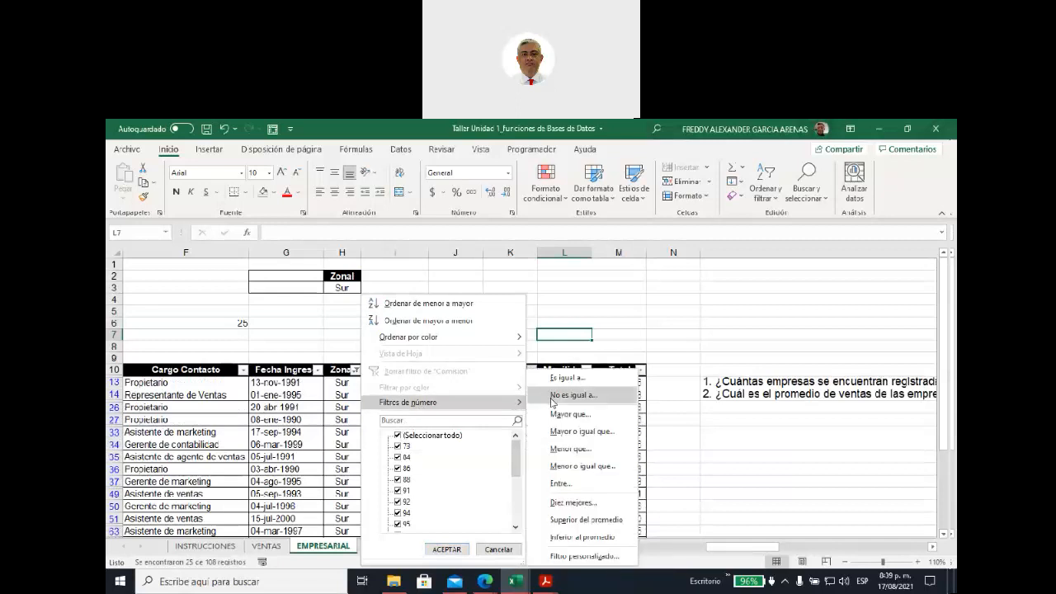
{"action": "left_click", "coordinate": [583, 455]}
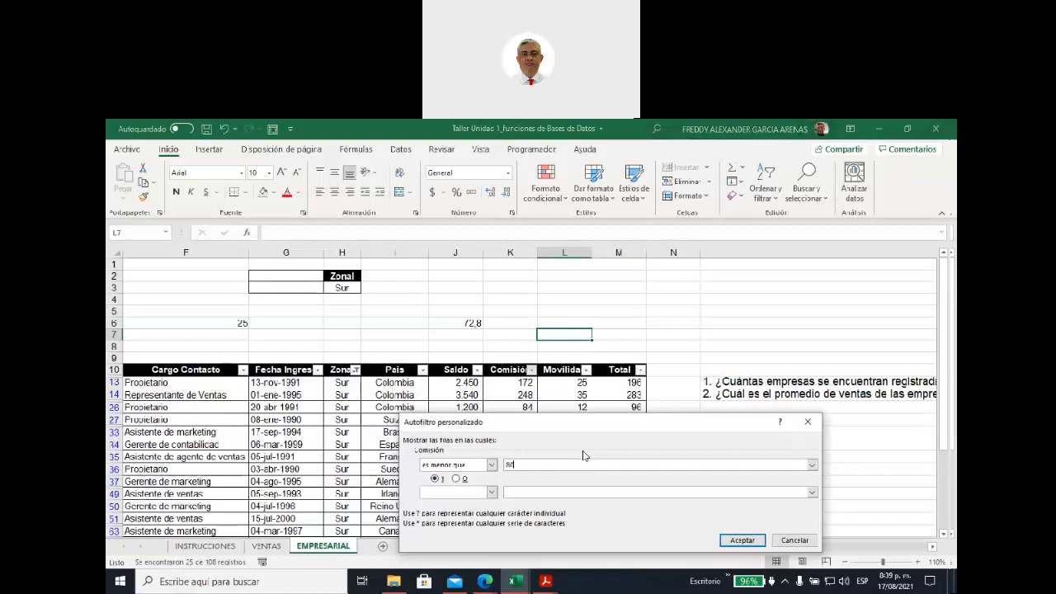
{"action": "type", "text": "80"}
{"action": "key", "text": "Return"}
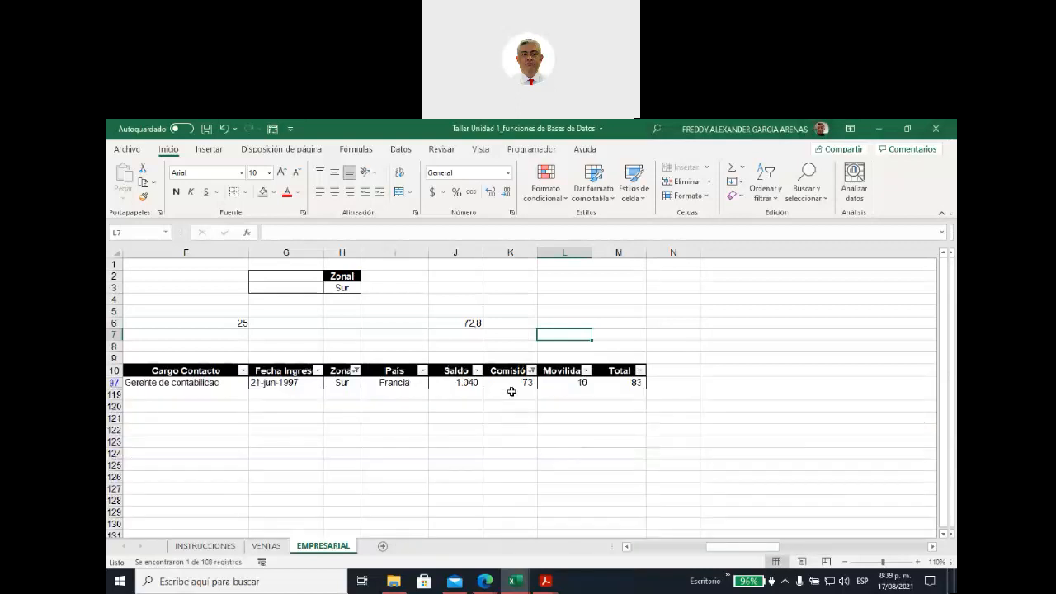
{"action": "left_click", "coordinate": [490, 191]}
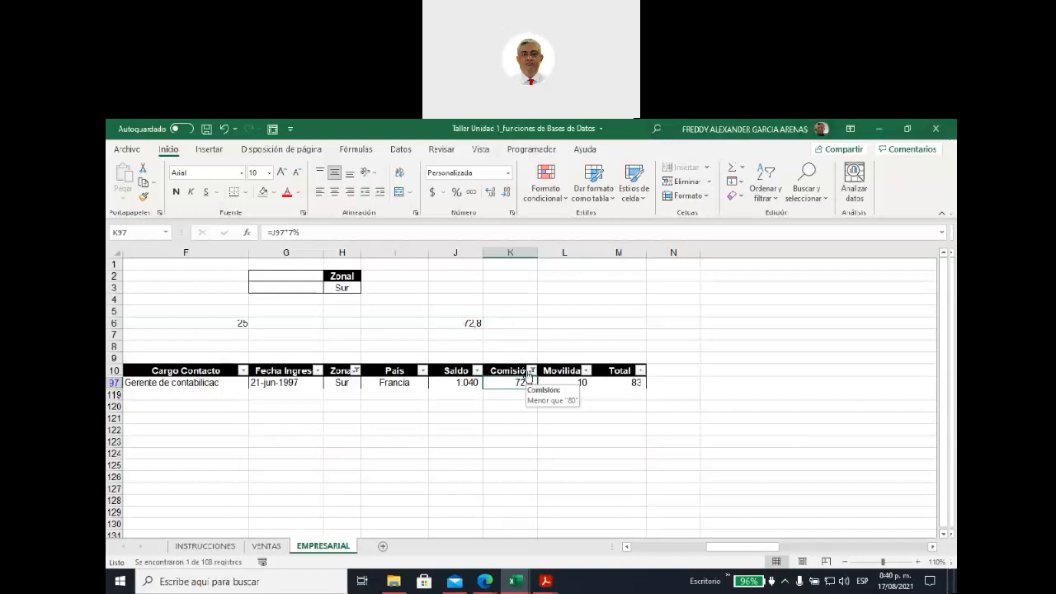
Remove the filters from the table's header row so all records are listed again
{"action": "left_click", "coordinate": [345, 277]}
{"action": "left_click_drag", "start_coordinate": [345, 276], "coordinate": [342, 287]}
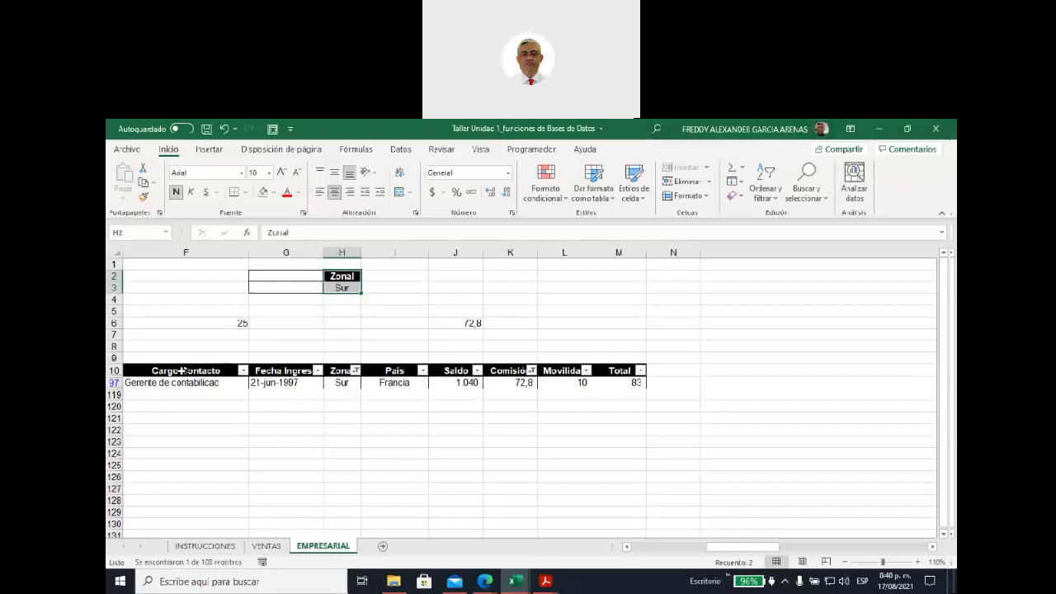
{"action": "left_click_drag", "start_coordinate": [180, 371], "coordinate": [631, 375]}
{"action": "left_click", "coordinate": [766, 194]}
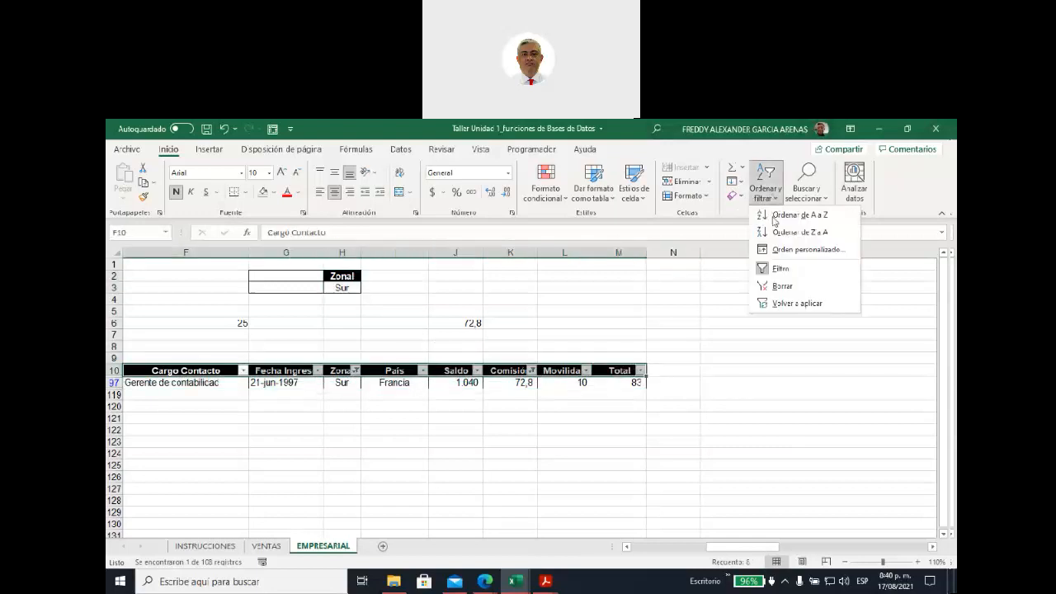
{"action": "left_click", "coordinate": [777, 268]}
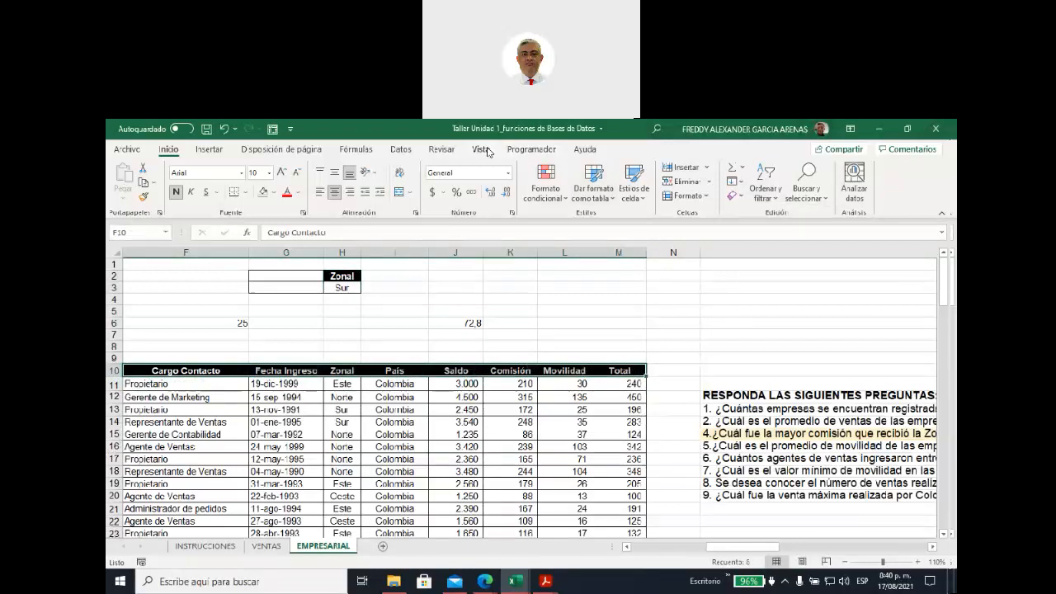
{"action": "left_click", "coordinate": [442, 149]}
{"action": "left_click", "coordinate": [402, 149]}
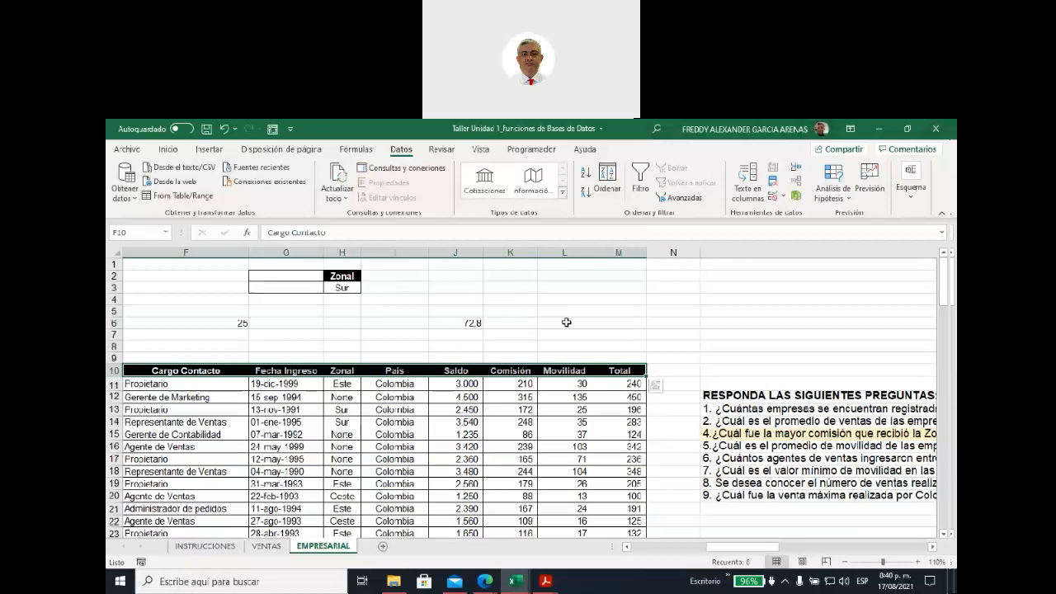
{"action": "left_click", "coordinate": [448, 321]}
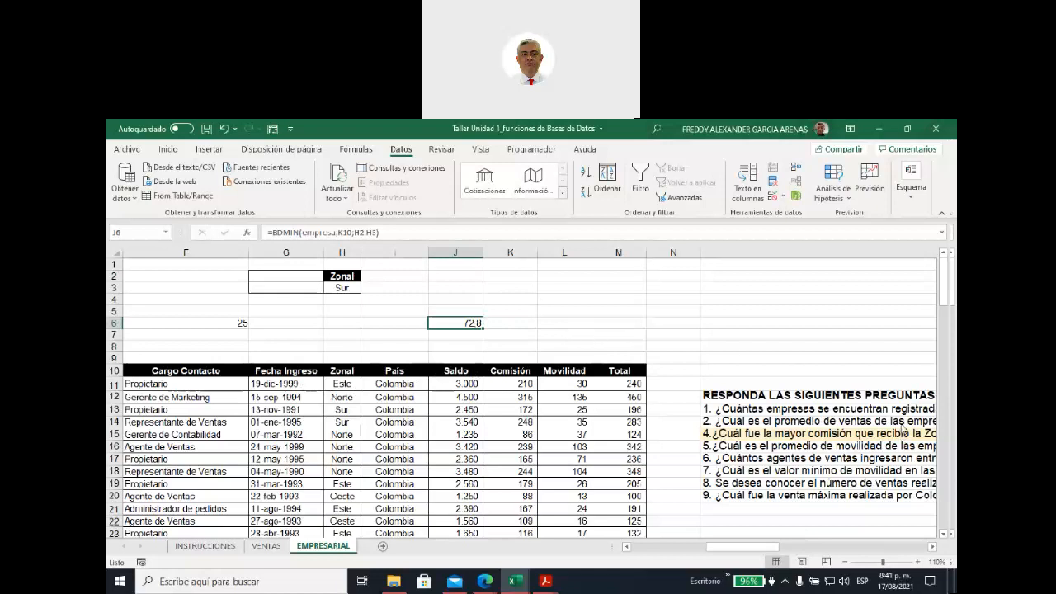
{"action": "left_click", "coordinate": [901, 423]}
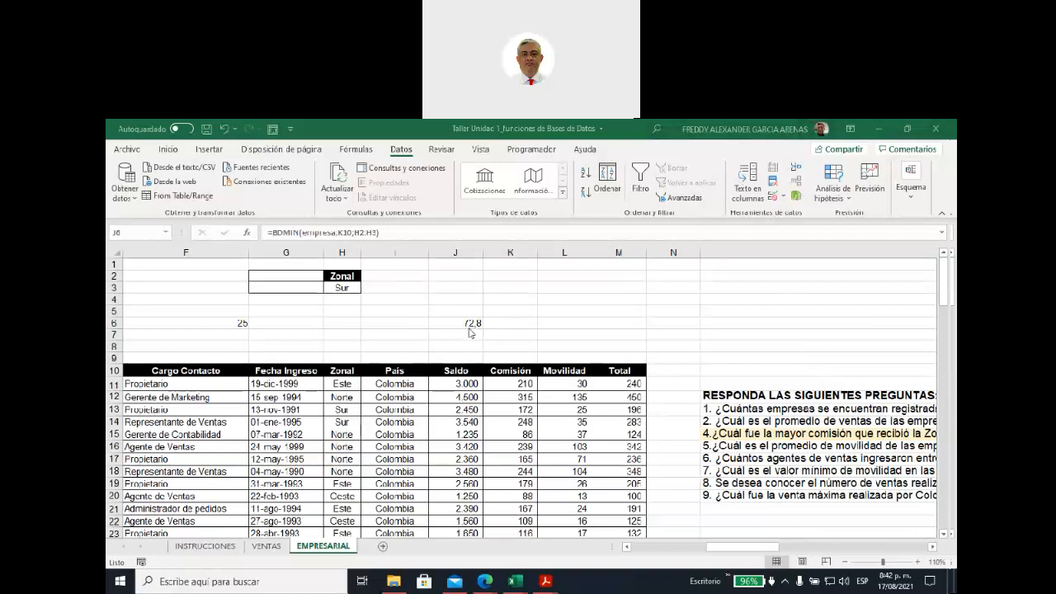
Switch to the Edge browser, look over the Taller Unidad 1 course page and open the course's Noticias section
{"action": "mouse_move", "coordinate": [489, 583]}
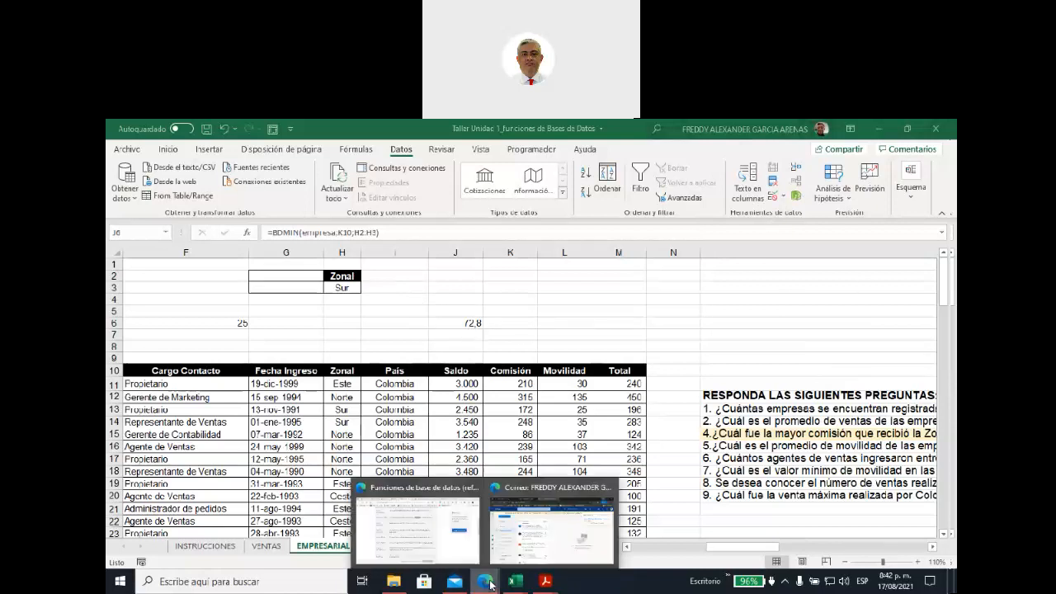
{"action": "left_click", "coordinate": [452, 559]}
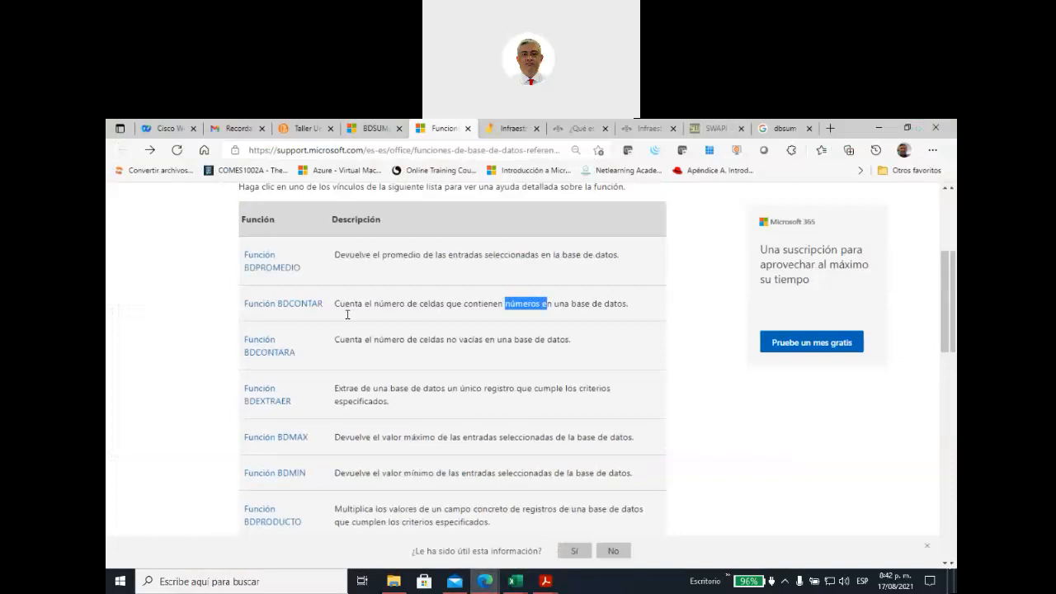
{"action": "scroll", "coordinate": [350, 320], "scroll_direction": "up", "scroll_amount": 3}
{"action": "left_click", "coordinate": [303, 132]}
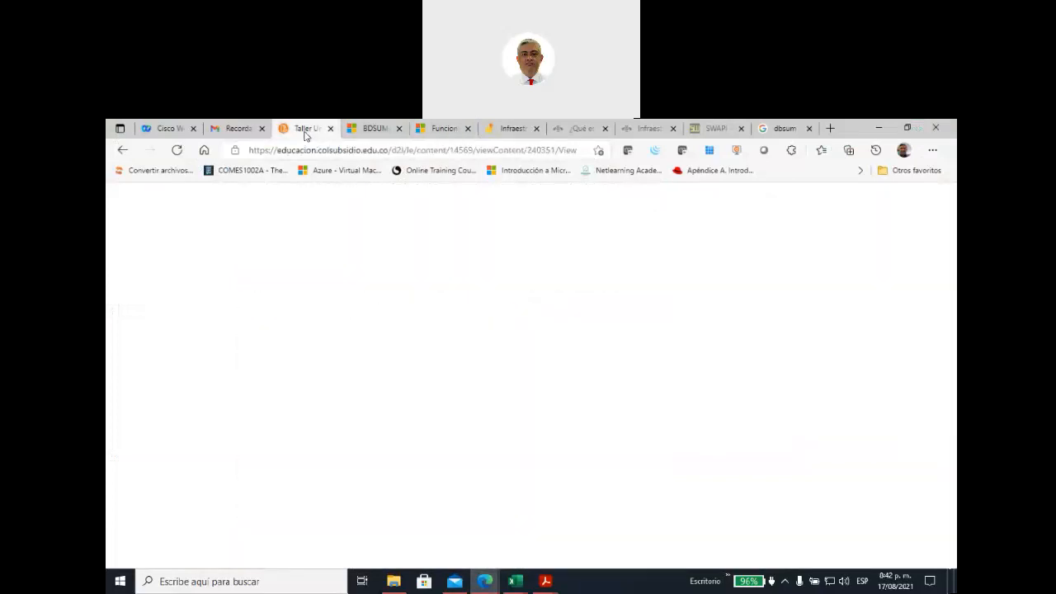
{"action": "scroll", "coordinate": [394, 396], "scroll_direction": "up", "scroll_amount": 3}
{"action": "scroll", "coordinate": [394, 402], "scroll_direction": "up", "scroll_amount": 10}
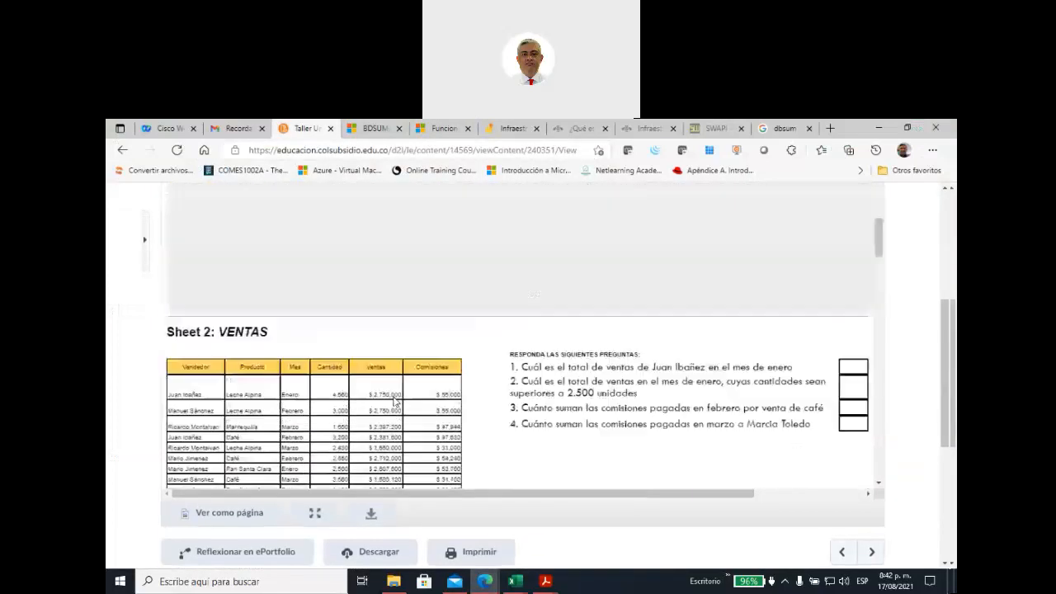
{"action": "scroll", "coordinate": [306, 276], "scroll_direction": "down", "scroll_amount": 2}
{"action": "scroll", "coordinate": [344, 335], "scroll_direction": "up", "scroll_amount": 6}
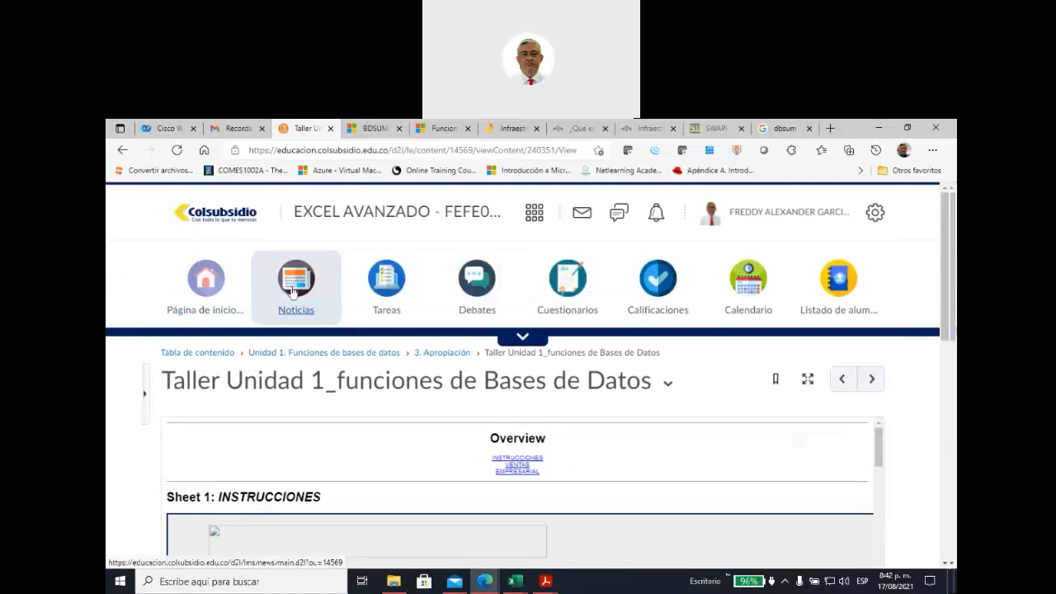
{"action": "left_click", "coordinate": [293, 291]}
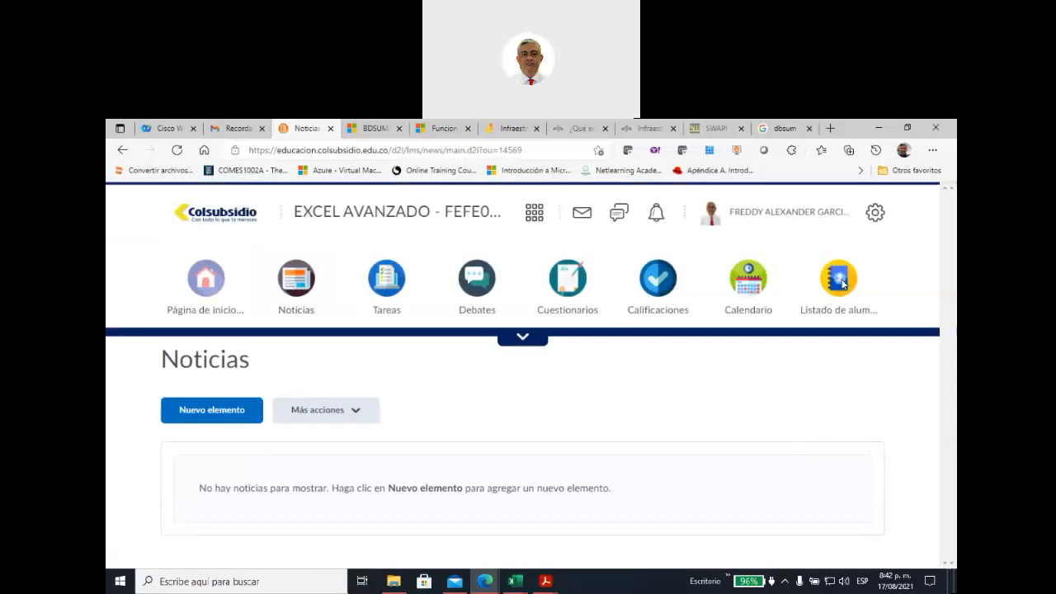
{"action": "left_click", "coordinate": [827, 366]}
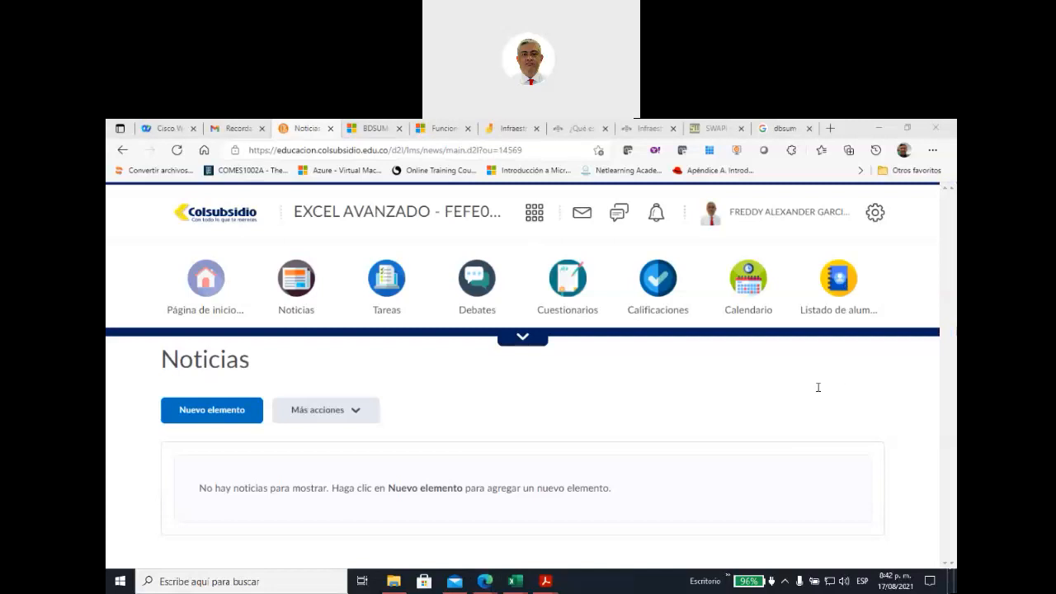
Switch back to the Taller Unidad 1 workbook in Excel and view the support videos on the INSTRUCCIONES sheet
{"action": "mouse_move", "coordinate": [515, 581]}
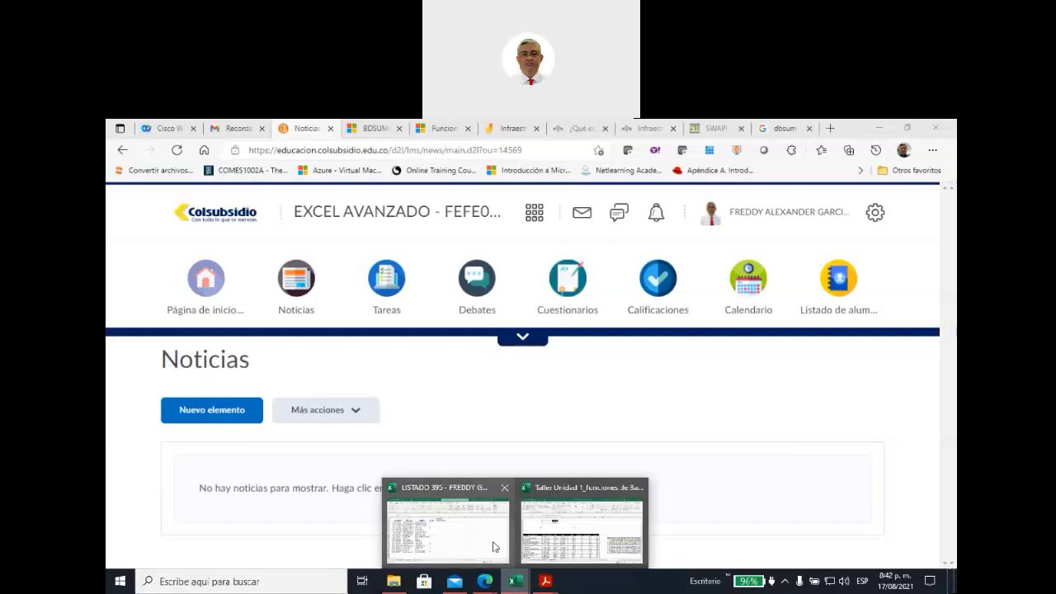
{"action": "left_click", "coordinate": [581, 532]}
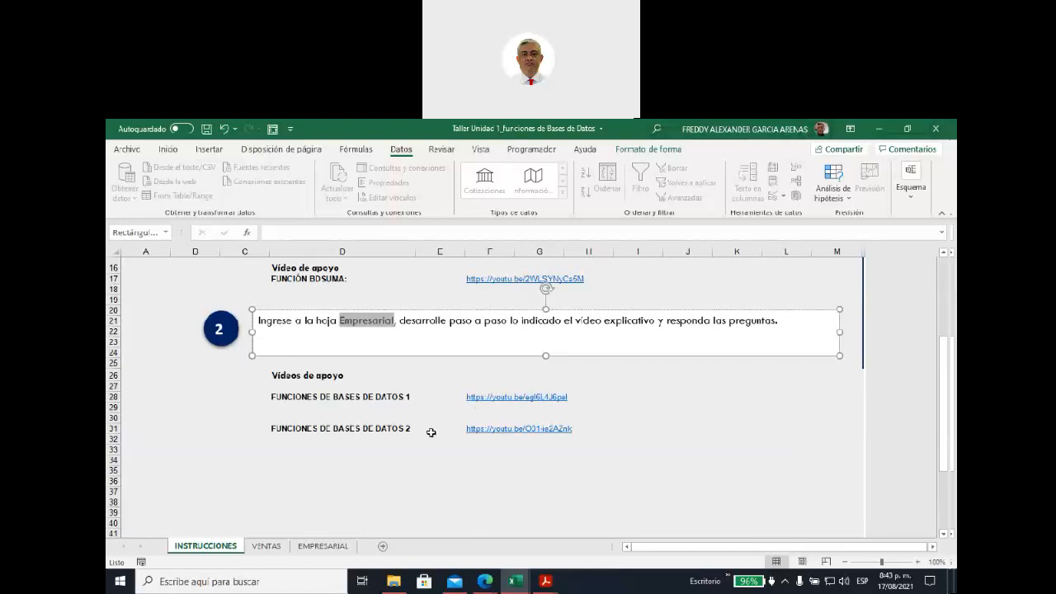
{"action": "left_click", "coordinate": [430, 461]}
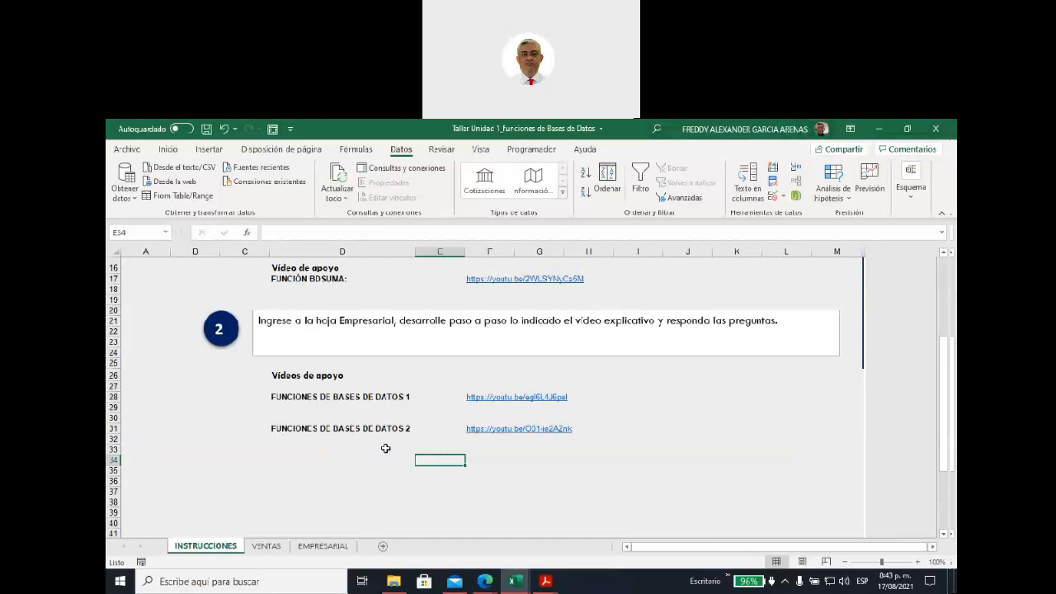
Switch to the Edge browser, return to the course's 3. Apropiación page and review its table of contents, workshop file and Actividad de Entrega Unidad 1
{"action": "left_click", "coordinate": [493, 577]}
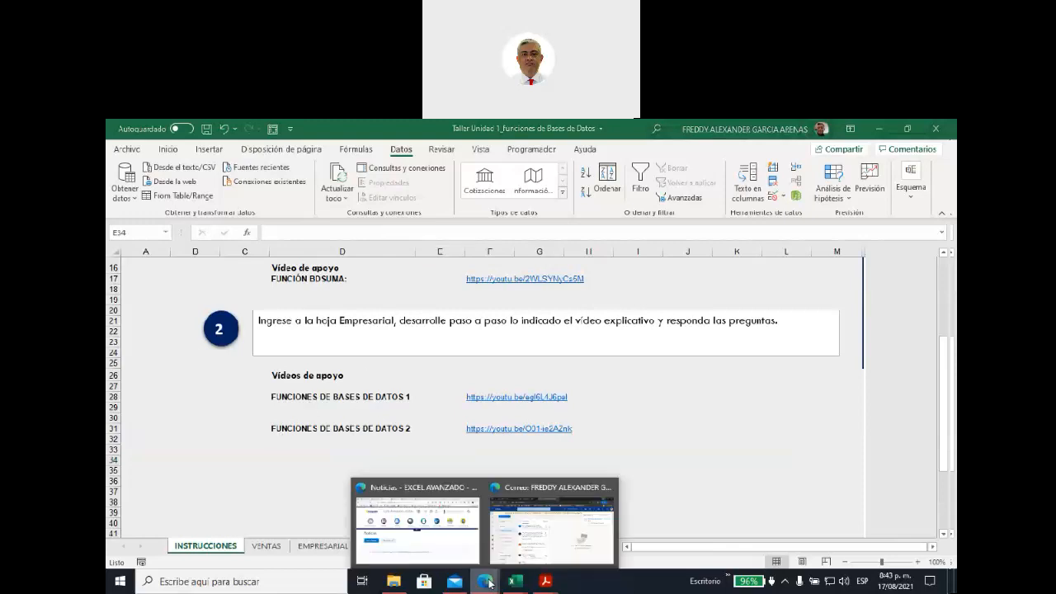
{"action": "left_click", "coordinate": [456, 543]}
{"action": "left_click", "coordinate": [212, 306]}
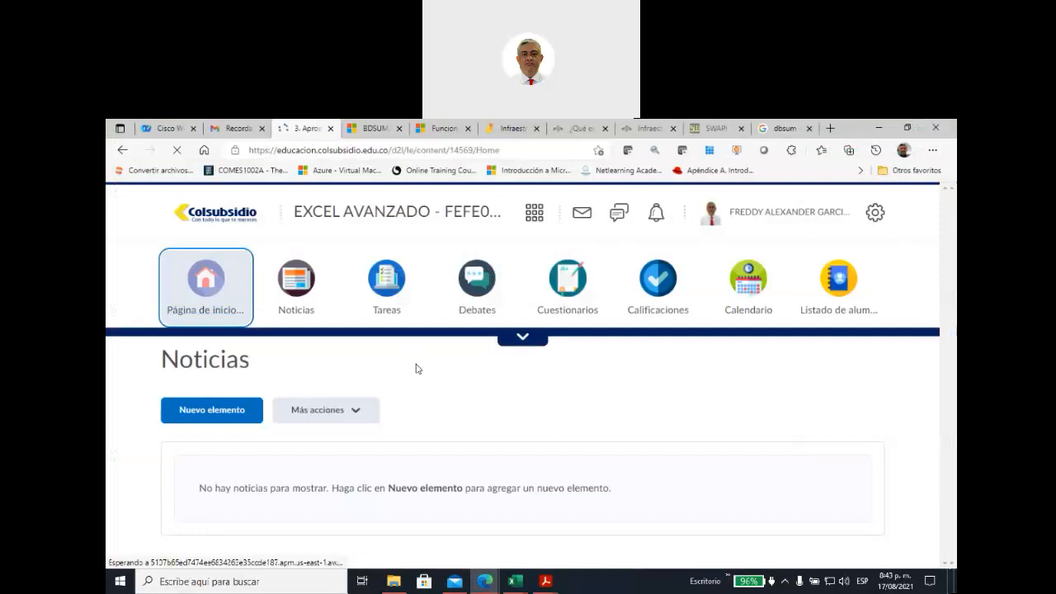
{"action": "scroll", "coordinate": [383, 346], "scroll_direction": "down", "scroll_amount": 5}
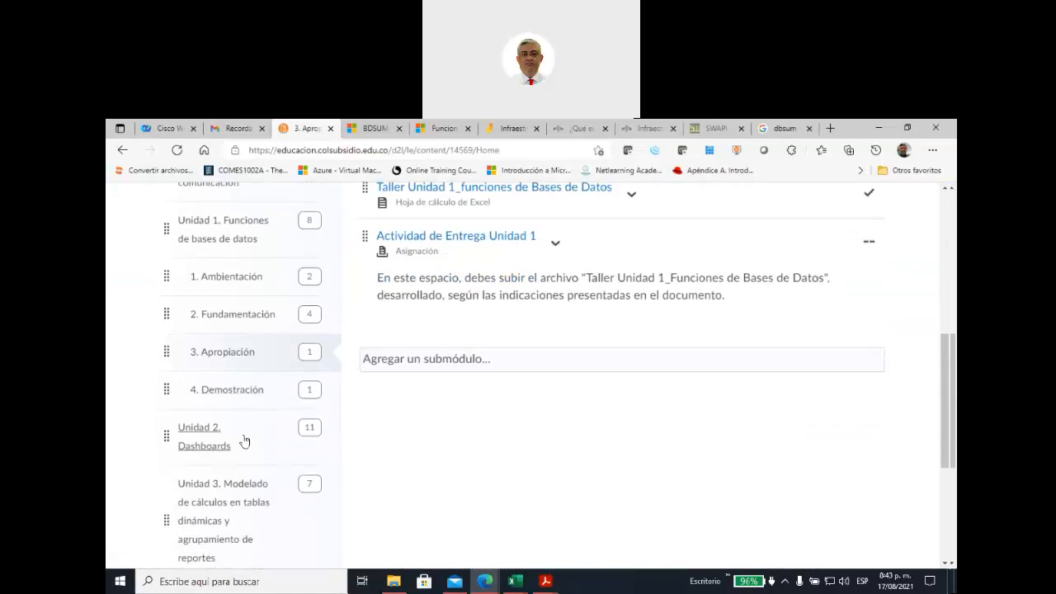
{"action": "scroll", "coordinate": [222, 433], "scroll_direction": "down", "scroll_amount": 1}
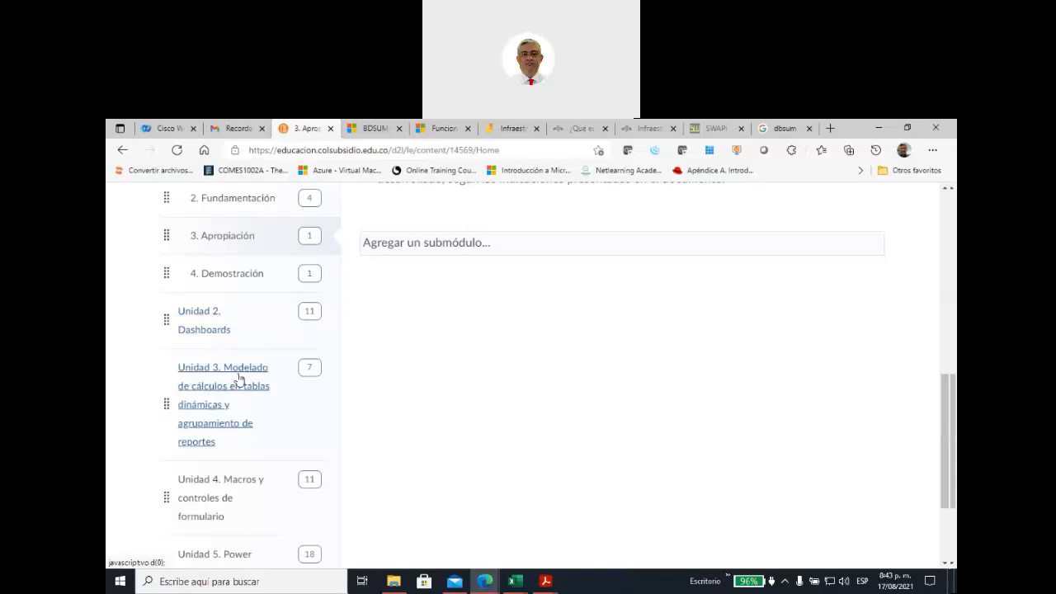
{"action": "scroll", "coordinate": [351, 368], "scroll_direction": "up", "scroll_amount": 3}
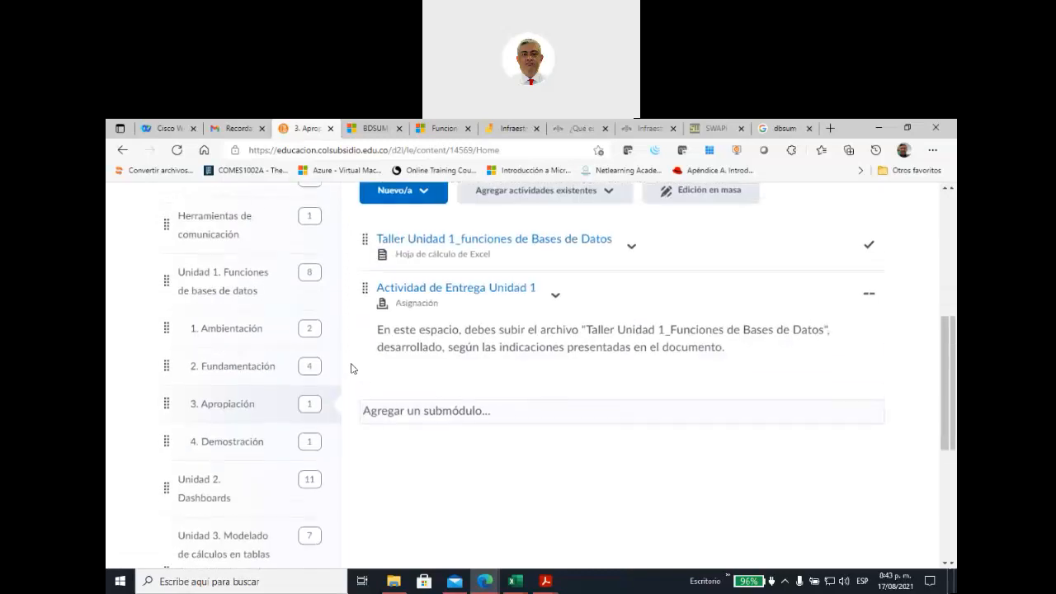
{"action": "scroll", "coordinate": [351, 368], "scroll_direction": "up", "scroll_amount": 1}
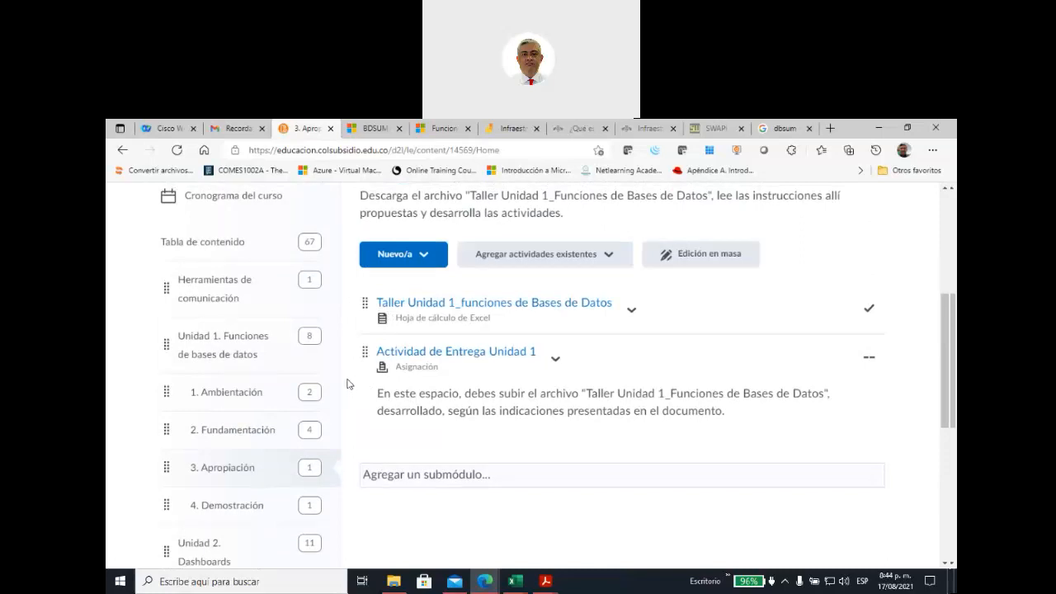
{"action": "scroll", "coordinate": [347, 384], "scroll_direction": "up", "scroll_amount": 3}
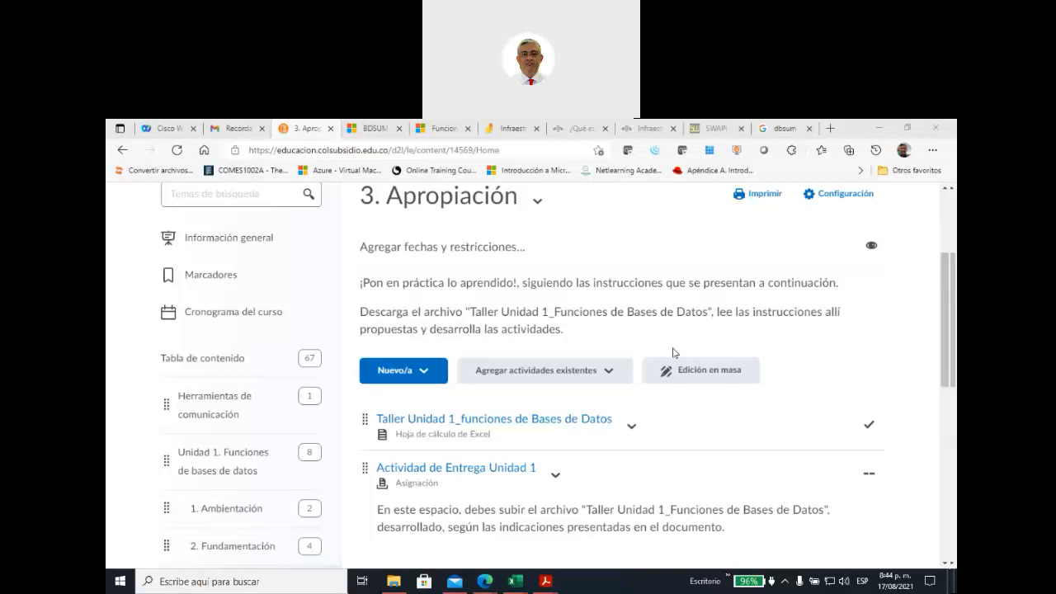
{"action": "scroll", "coordinate": [495, 307], "scroll_direction": "up", "scroll_amount": 3}
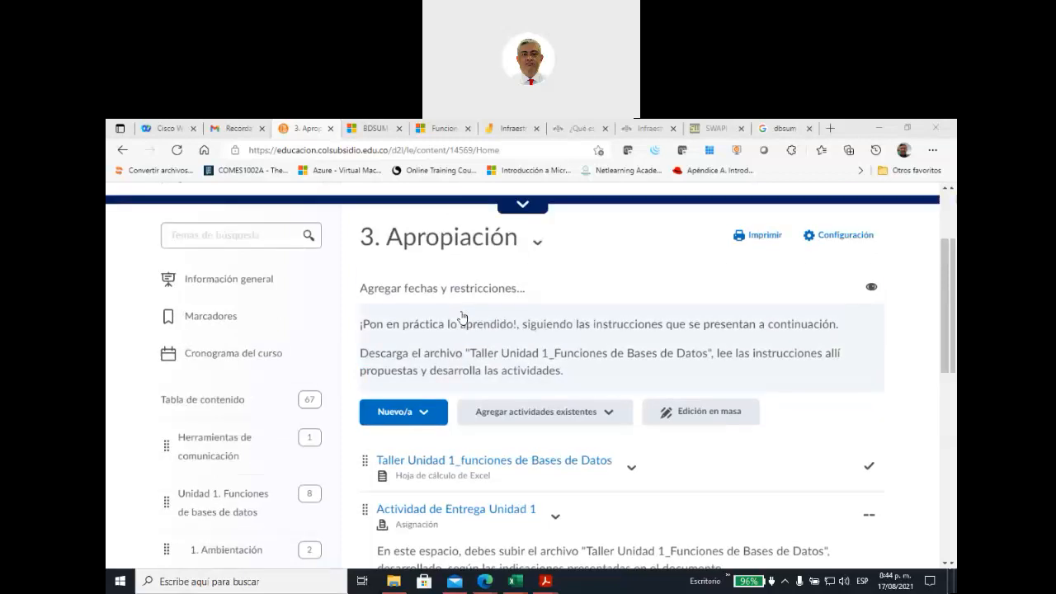
{"action": "scroll", "coordinate": [466, 324], "scroll_direction": "down", "scroll_amount": 1}
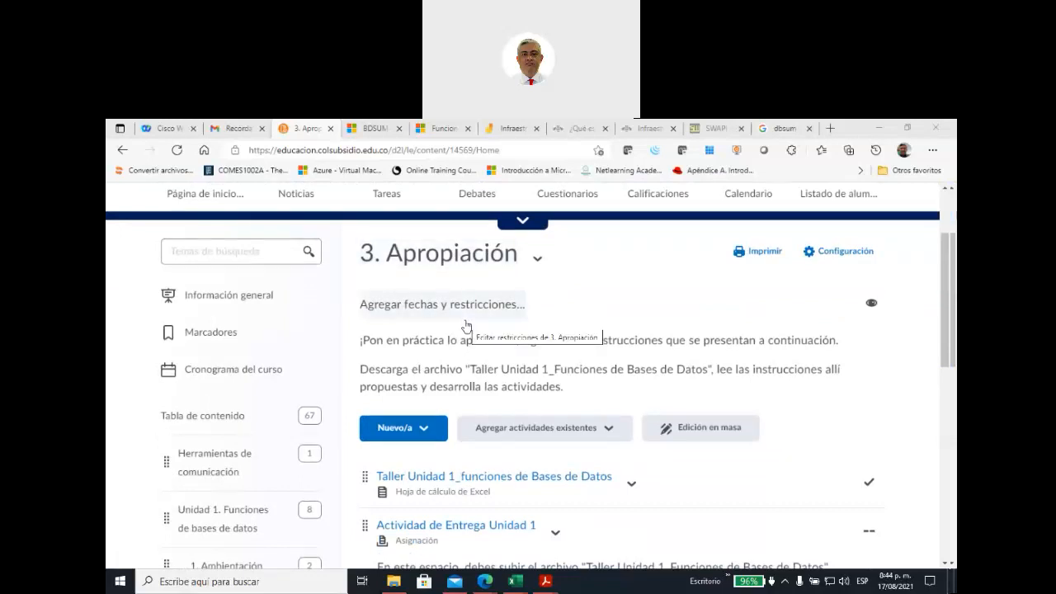
{"action": "scroll", "coordinate": [466, 326], "scroll_direction": "down", "scroll_amount": 1}
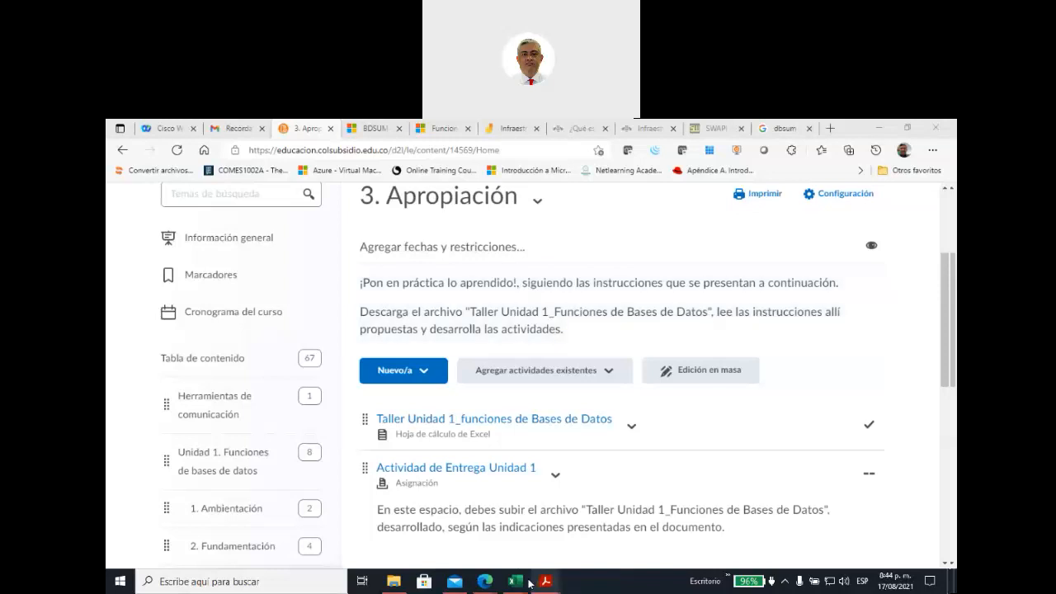
Switch to the LISTADO 395 workbook in Excel and view the course details and class schedule on Hoja2
{"action": "mouse_move", "coordinate": [518, 584]}
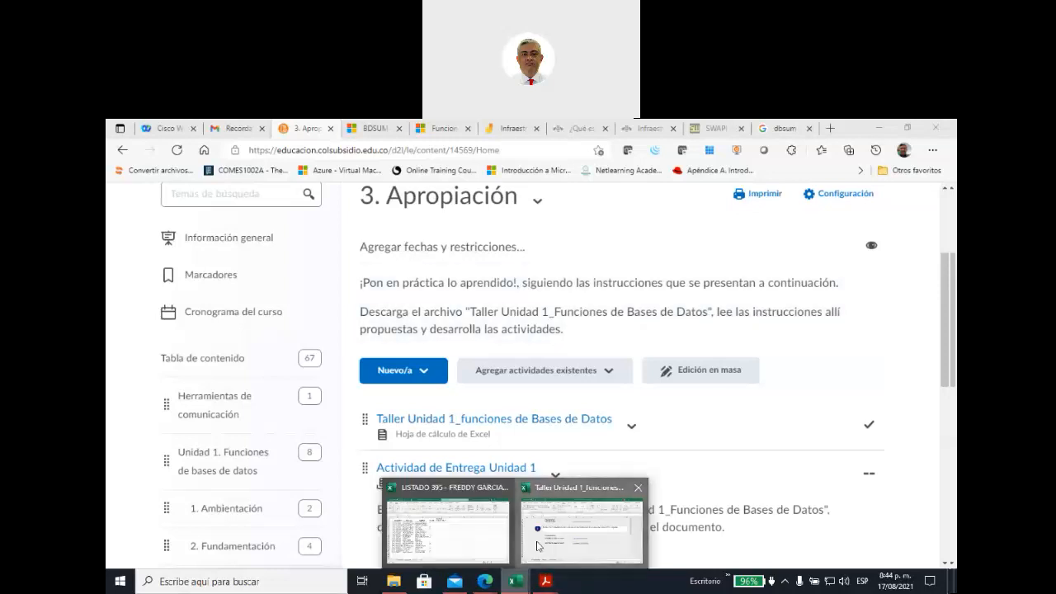
{"action": "left_click", "coordinate": [538, 546]}
{"action": "mouse_move", "coordinate": [516, 584]}
{"action": "left_click", "coordinate": [440, 557]}
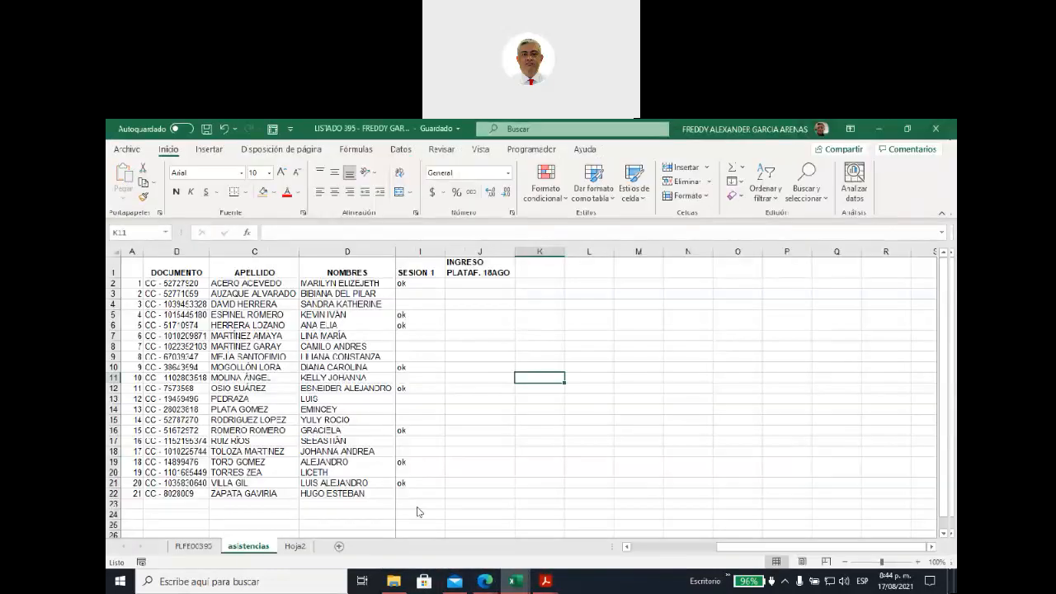
{"action": "left_click", "coordinate": [297, 546]}
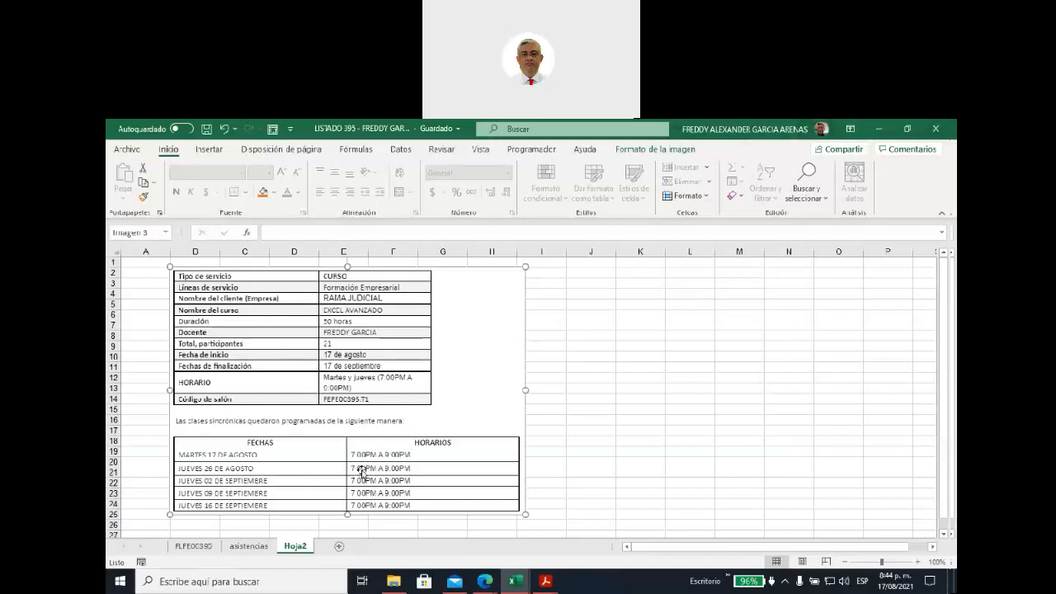
{"action": "left_click", "coordinate": [552, 431]}
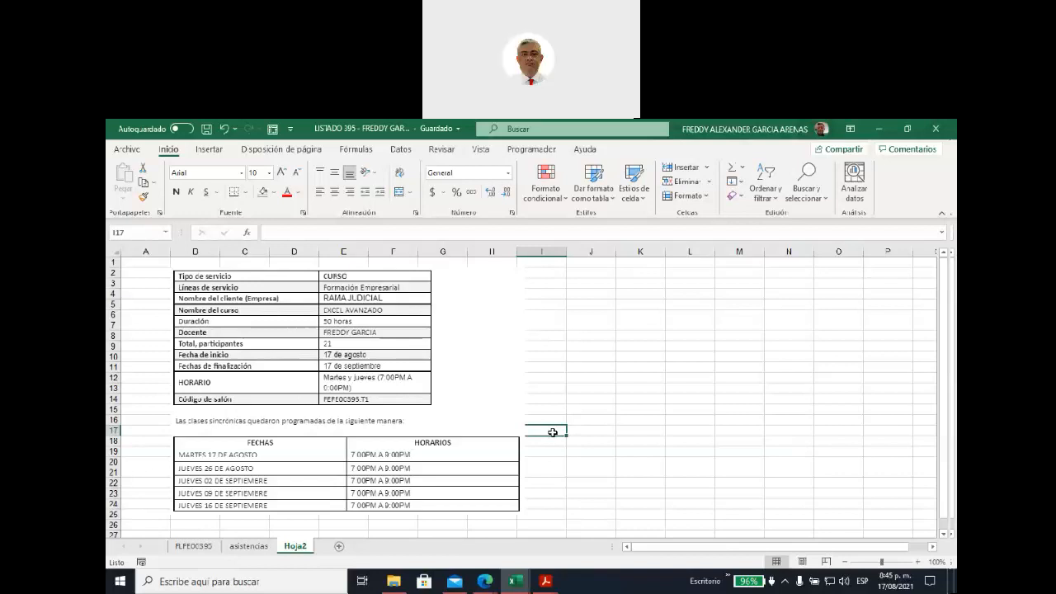
Show the workbook's defined names in the Name Manager, move the dialog to the middle of the sheet and close it
{"action": "left_click", "coordinate": [358, 149]}
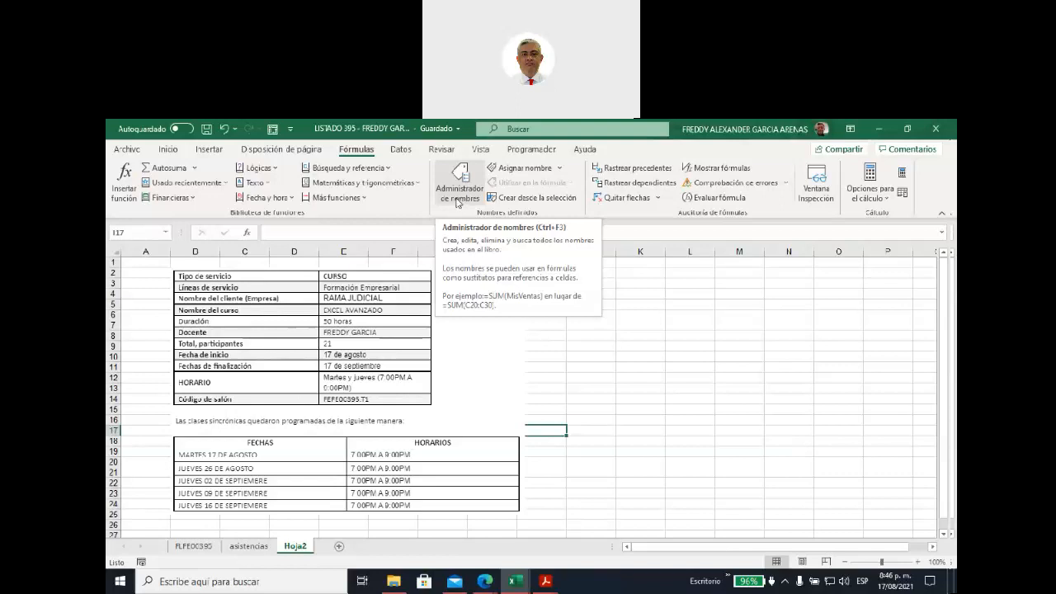
{"action": "left_click", "coordinate": [458, 201]}
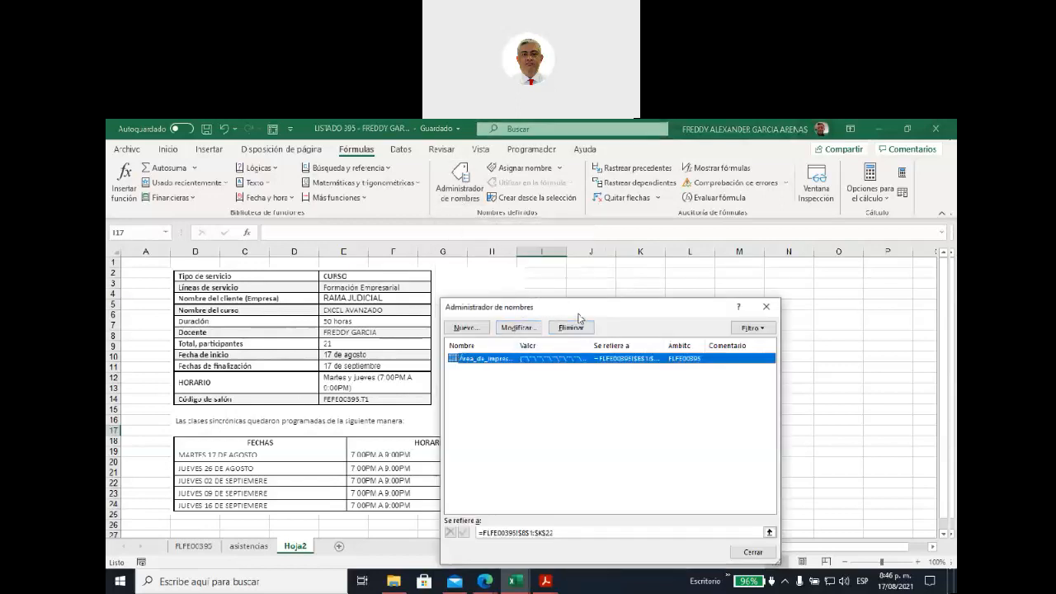
{"action": "left_click_drag", "start_coordinate": [581, 310], "coordinate": [527, 228]}
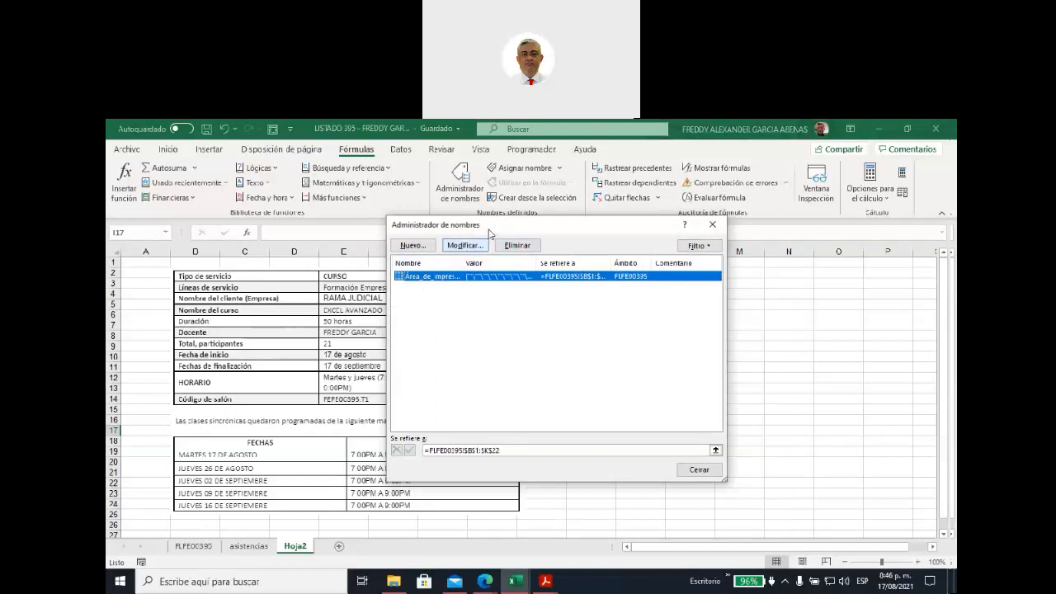
{"action": "left_click_drag", "start_coordinate": [506, 229], "coordinate": [463, 234]}
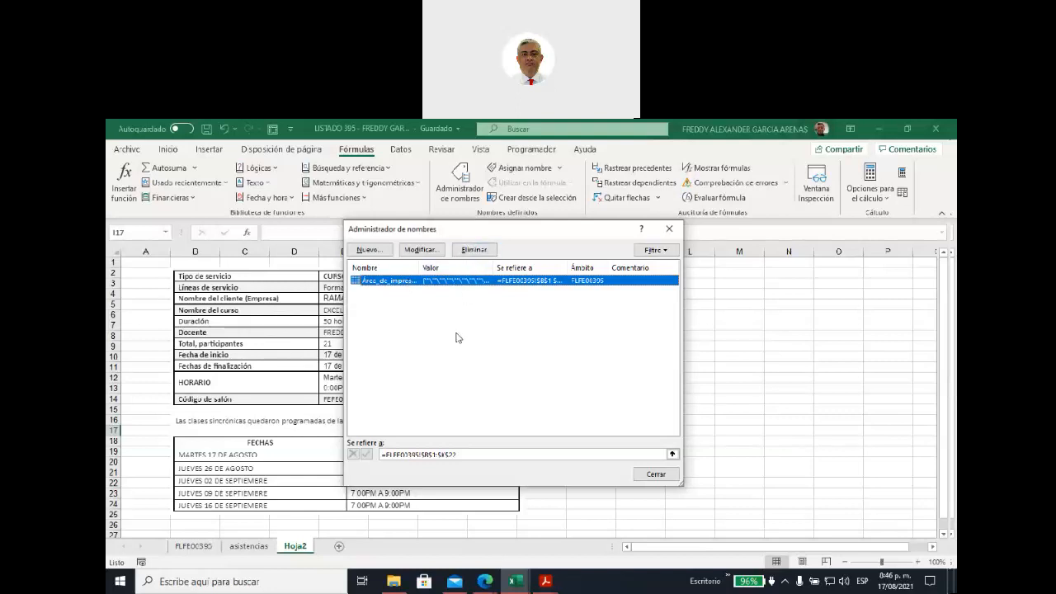
{"action": "left_click", "coordinate": [656, 476]}
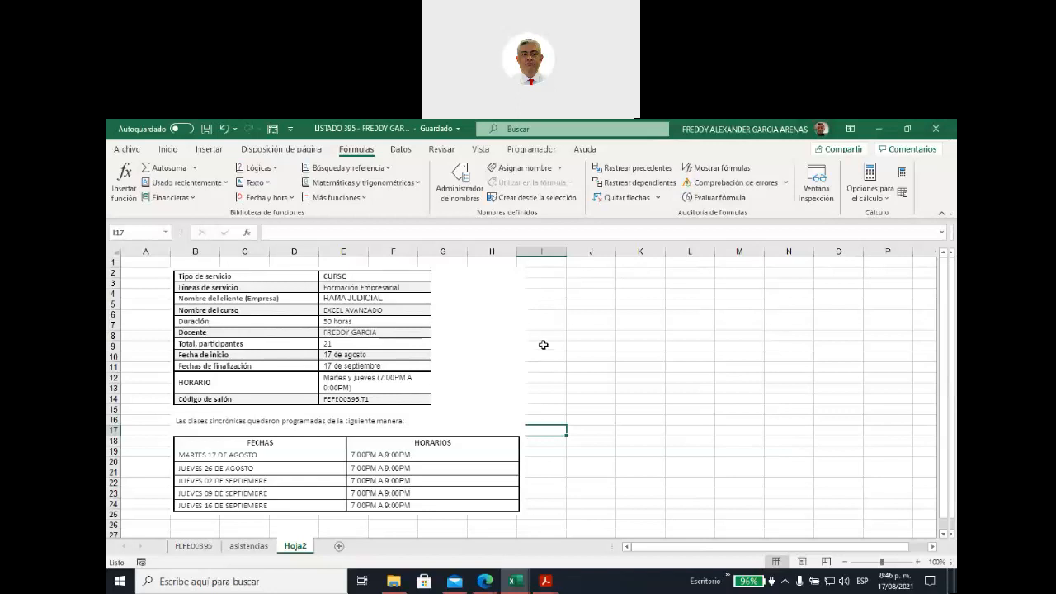
Inspect the cell range behind the Área_de_impresión name in the Name Manager and leave without changing it
{"action": "left_click", "coordinate": [476, 199]}
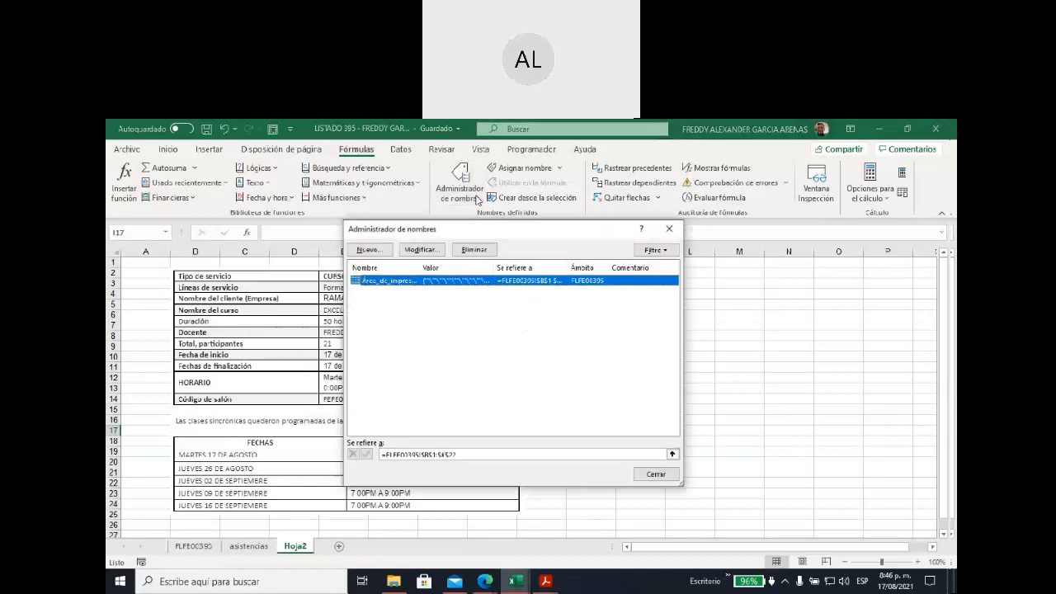
{"action": "left_click", "coordinate": [428, 252]}
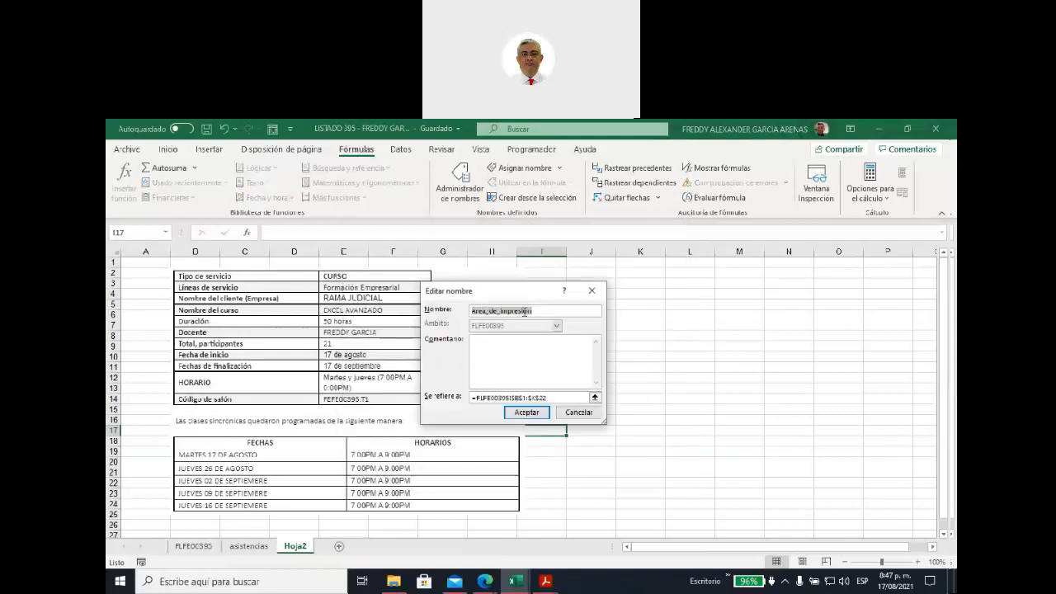
{"action": "left_click", "coordinate": [560, 397]}
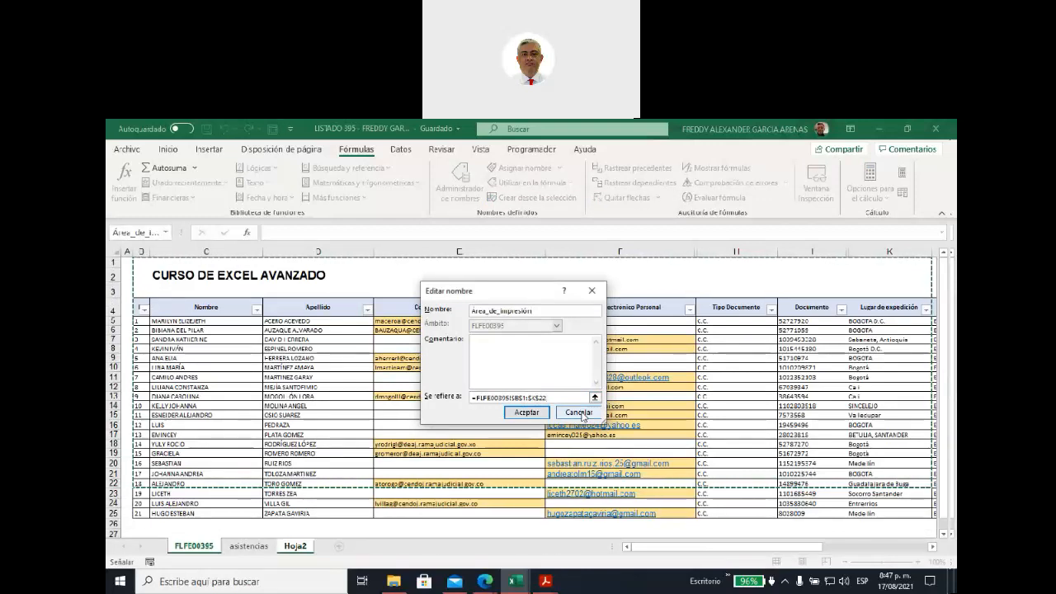
{"action": "left_click", "coordinate": [580, 412]}
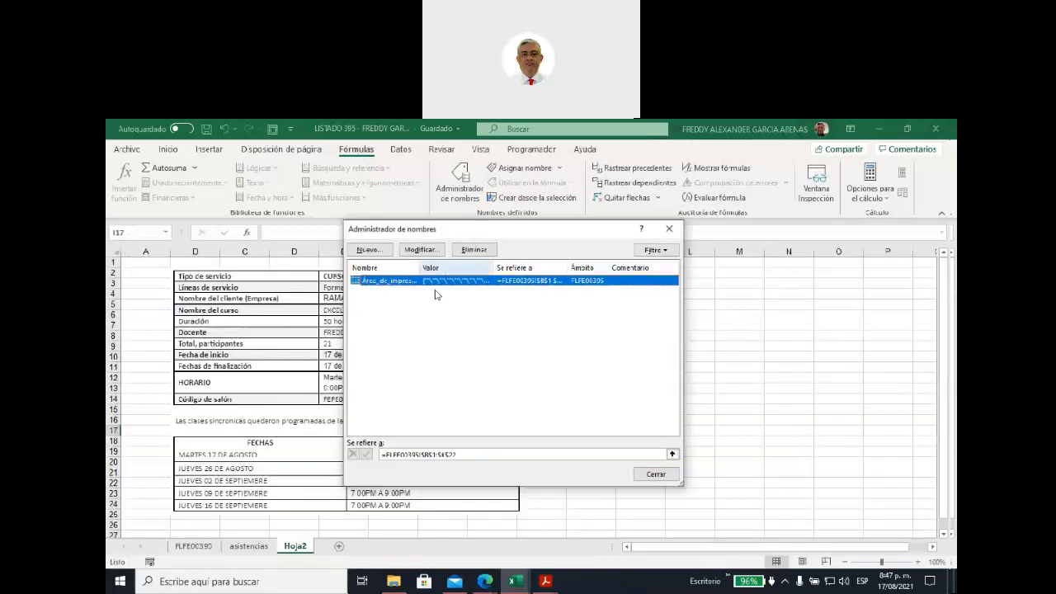
{"action": "left_click", "coordinate": [669, 231]}
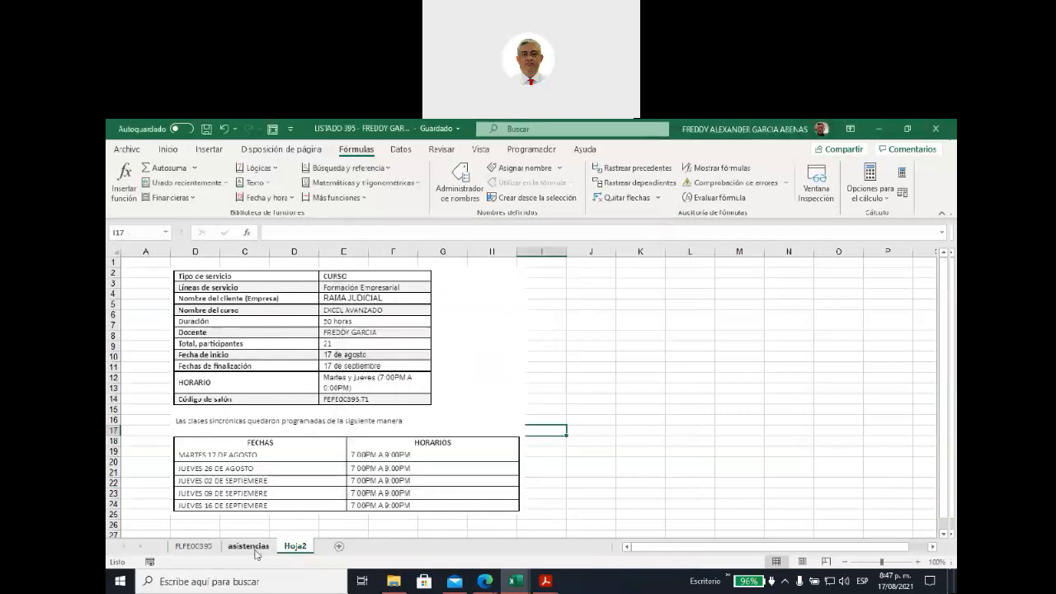
Switch to the Taller Unidad 1 workbook and look through the EMPRESARIAL sheet's records down to the last row
{"action": "mouse_move", "coordinate": [514, 581]}
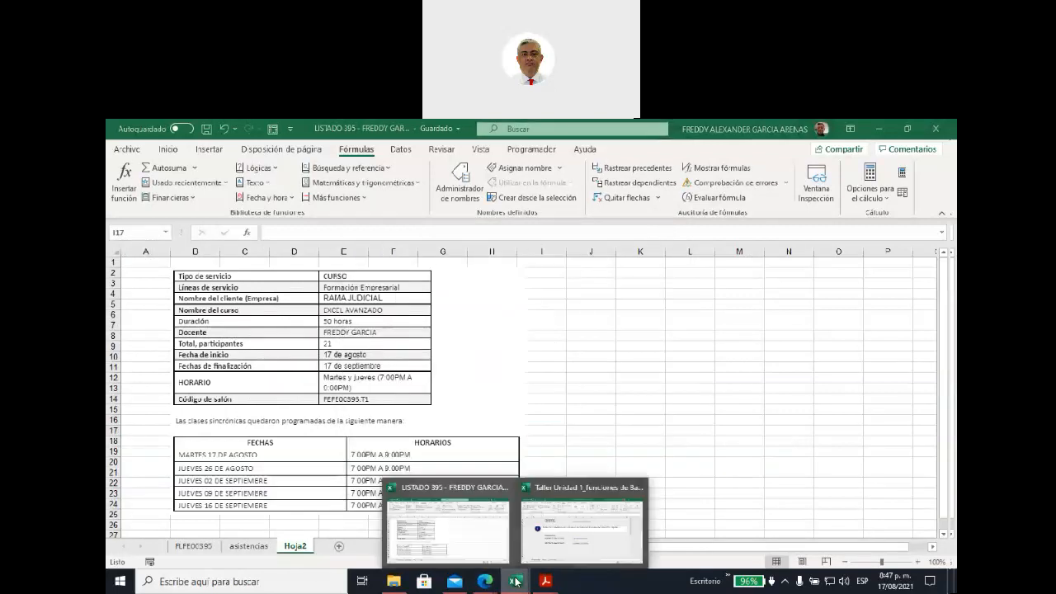
{"action": "left_click", "coordinate": [538, 548]}
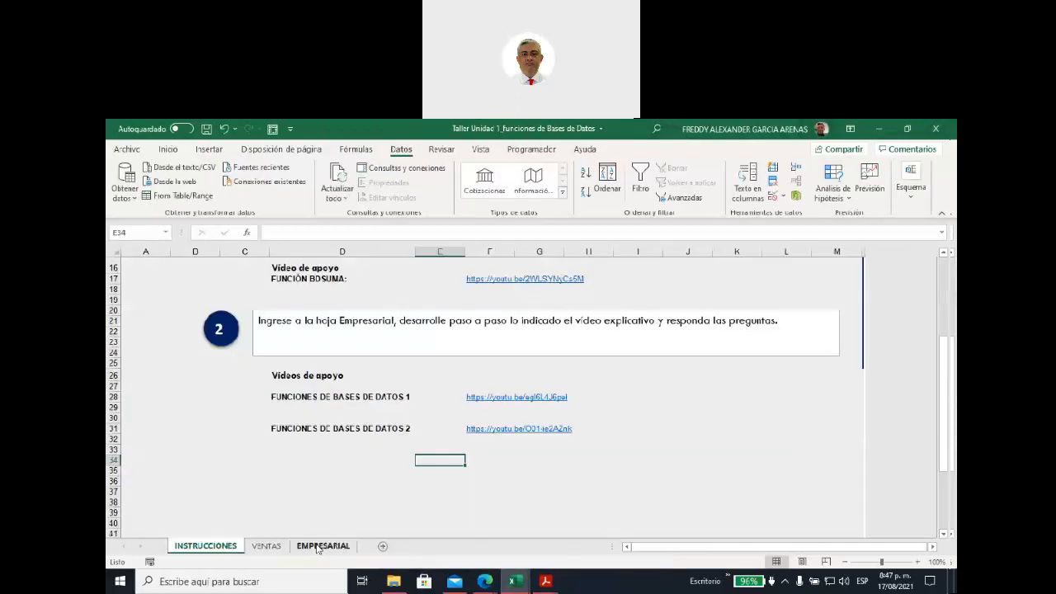
{"action": "left_click", "coordinate": [312, 552]}
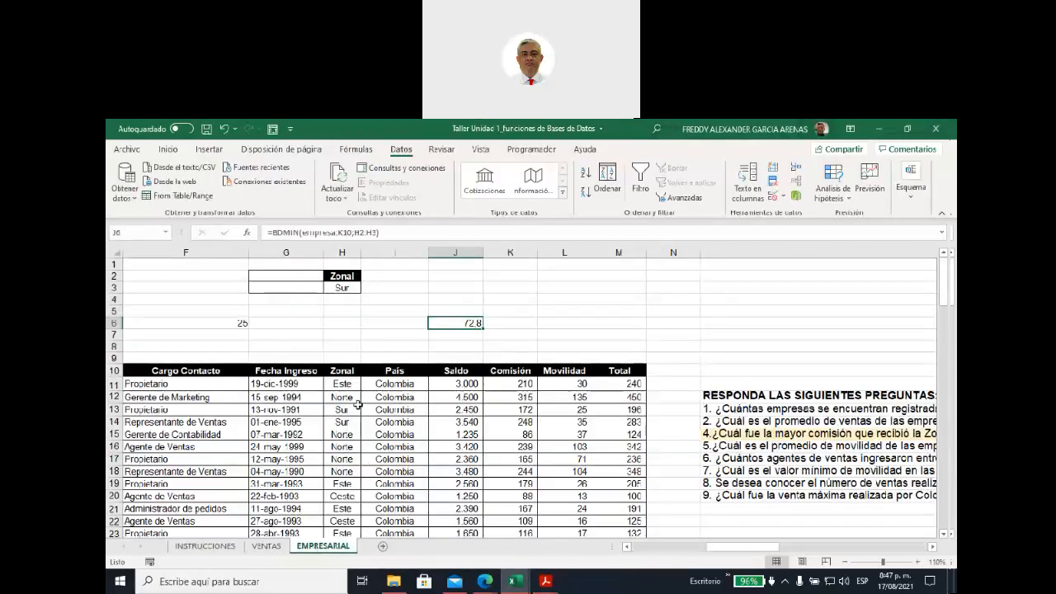
{"action": "left_click", "coordinate": [305, 408]}
{"action": "scroll", "coordinate": [295, 391], "scroll_direction": "down", "scroll_amount": 3}
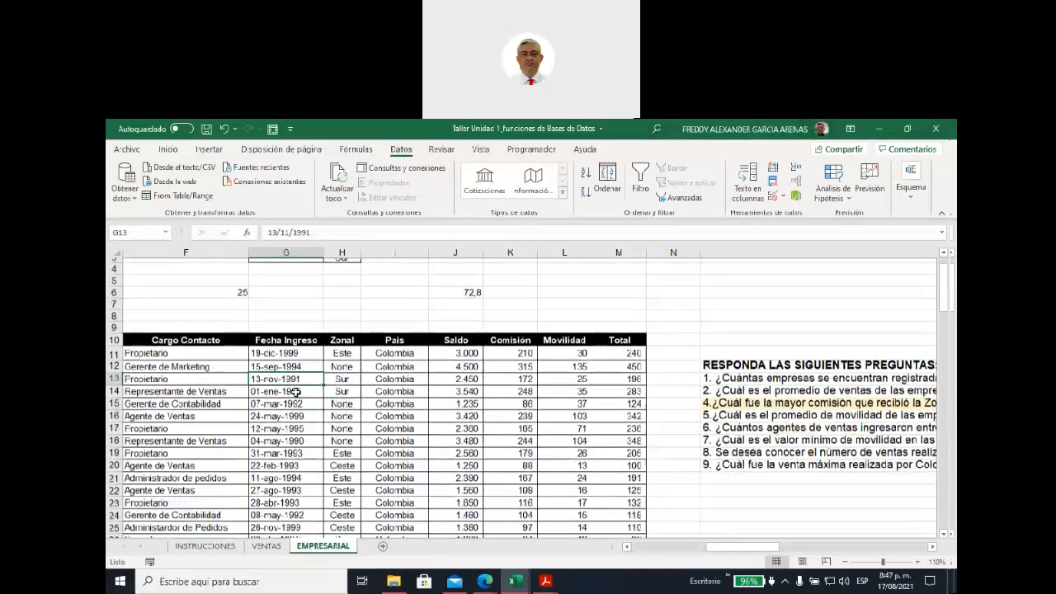
{"action": "scroll", "coordinate": [295, 391], "scroll_direction": "up", "scroll_amount": 2}
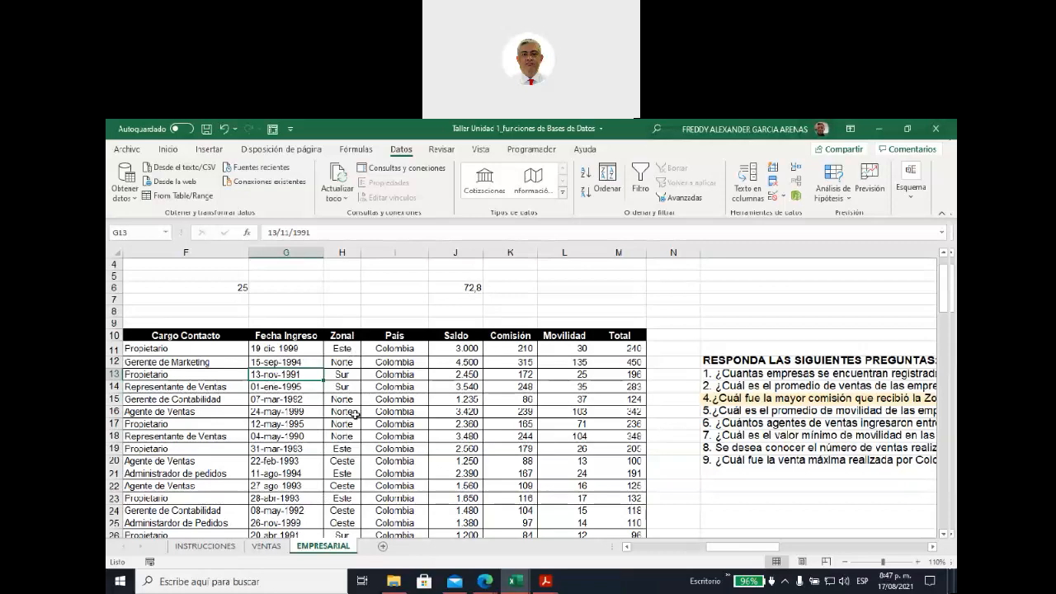
{"action": "scroll", "coordinate": [355, 414], "scroll_direction": "down", "scroll_amount": 15}
{"action": "scroll", "coordinate": [355, 414], "scroll_direction": "down", "scroll_amount": 19}
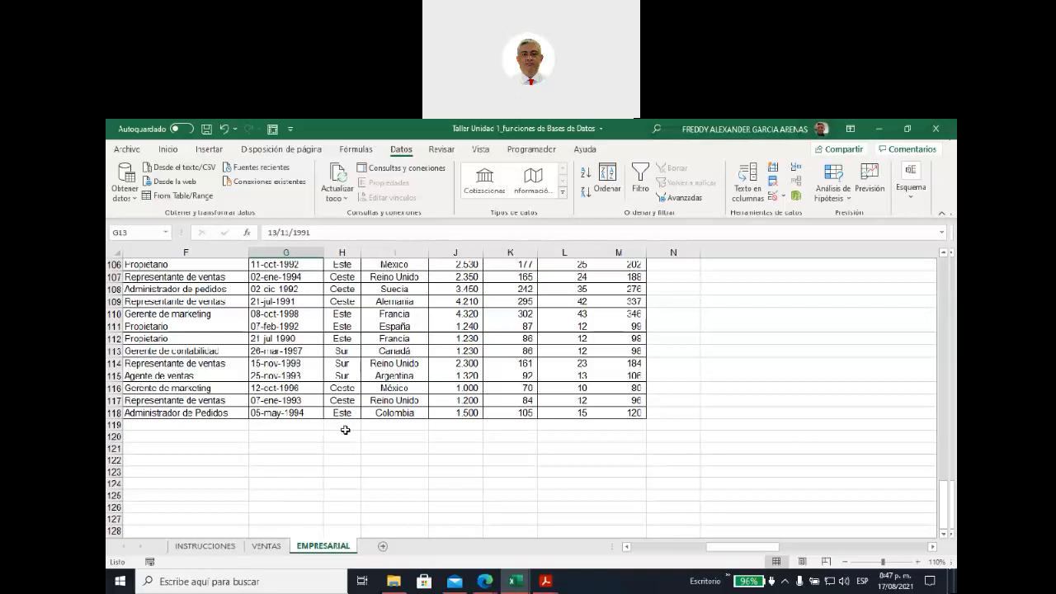
{"action": "left_click", "coordinate": [673, 355]}
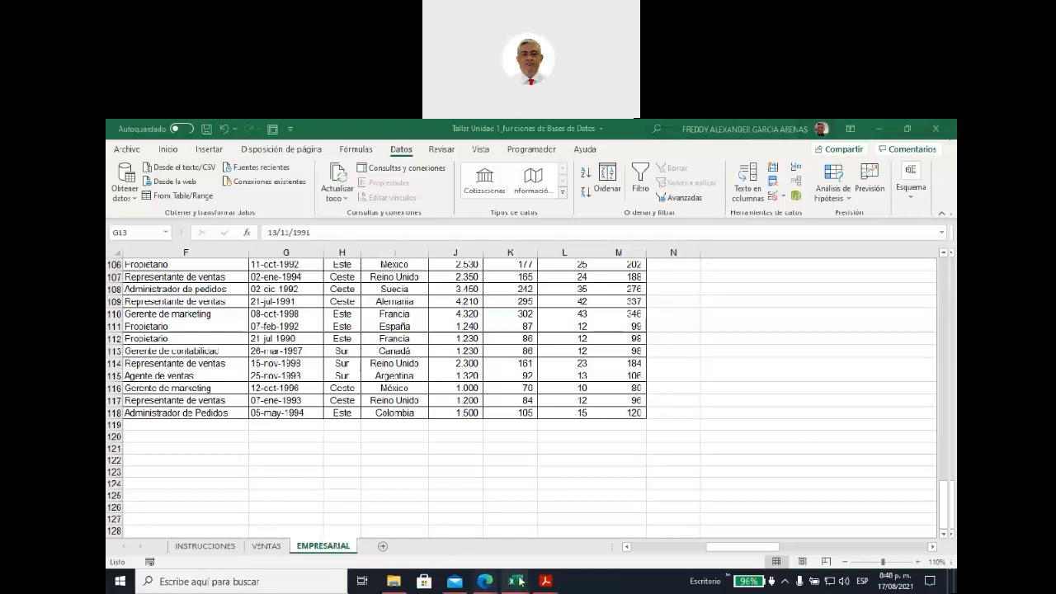
Switch back to the LISTADO 395 workbook and view the participant list on FLFE00395 and the attendance on the asistencias sheet
{"action": "mouse_move", "coordinate": [516, 581]}
{"action": "left_click", "coordinate": [470, 546]}
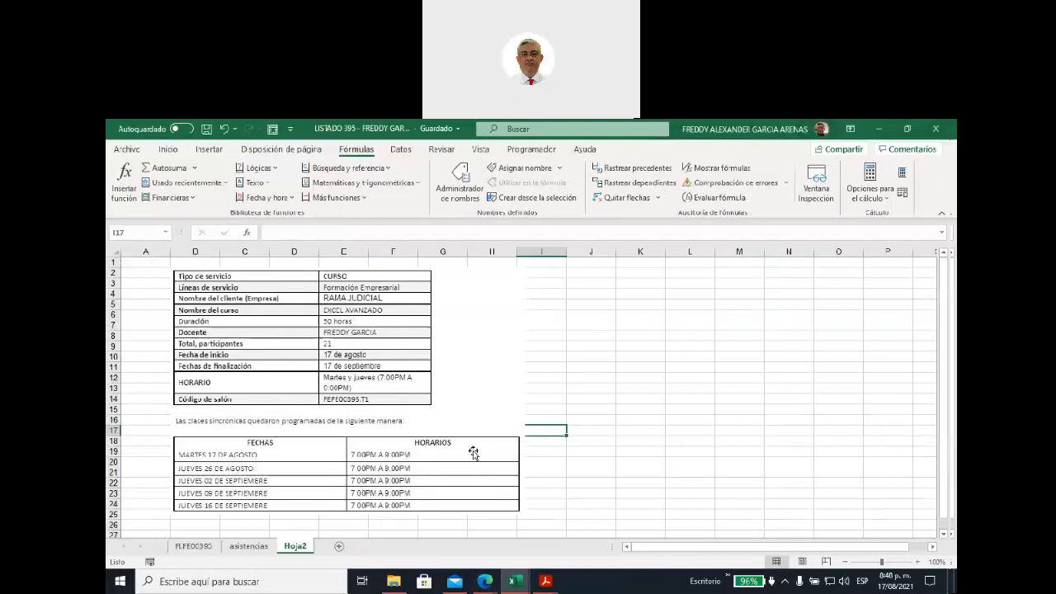
{"action": "left_click", "coordinate": [193, 546]}
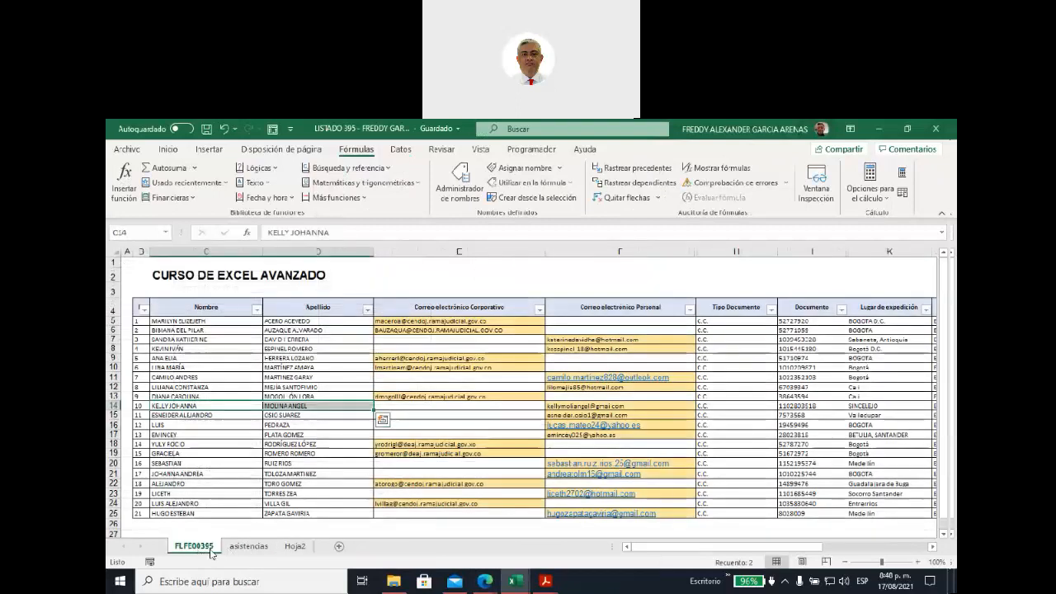
{"action": "left_click", "coordinate": [247, 546]}
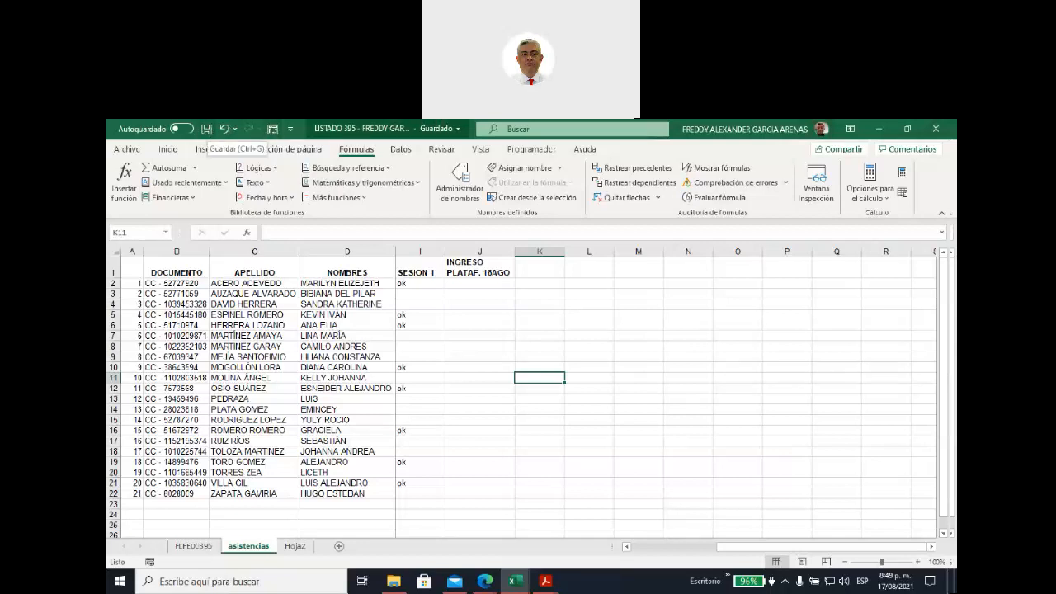
{"action": "left_click", "coordinate": [276, 141]}
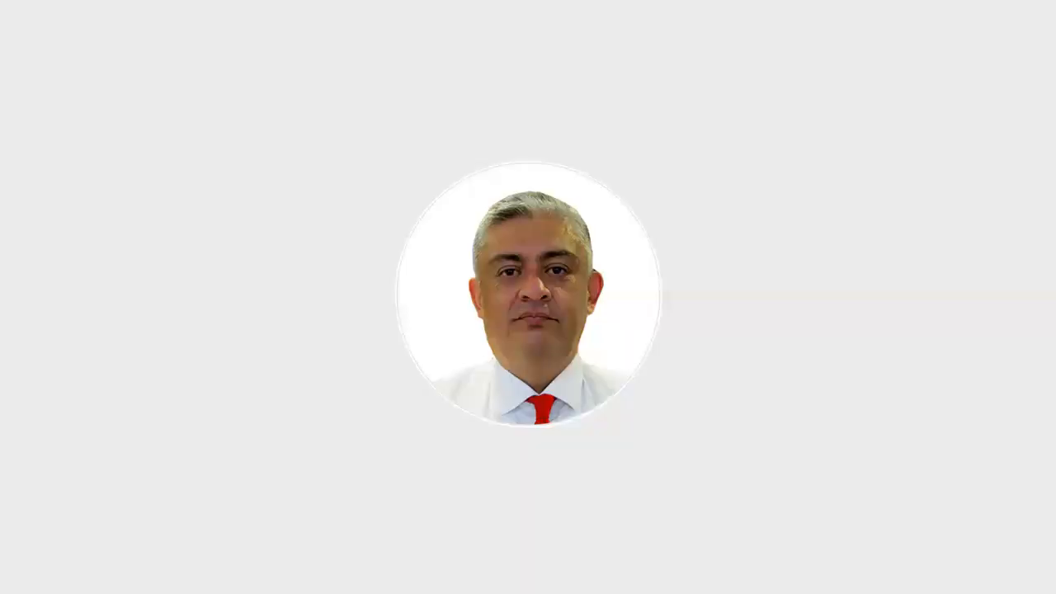